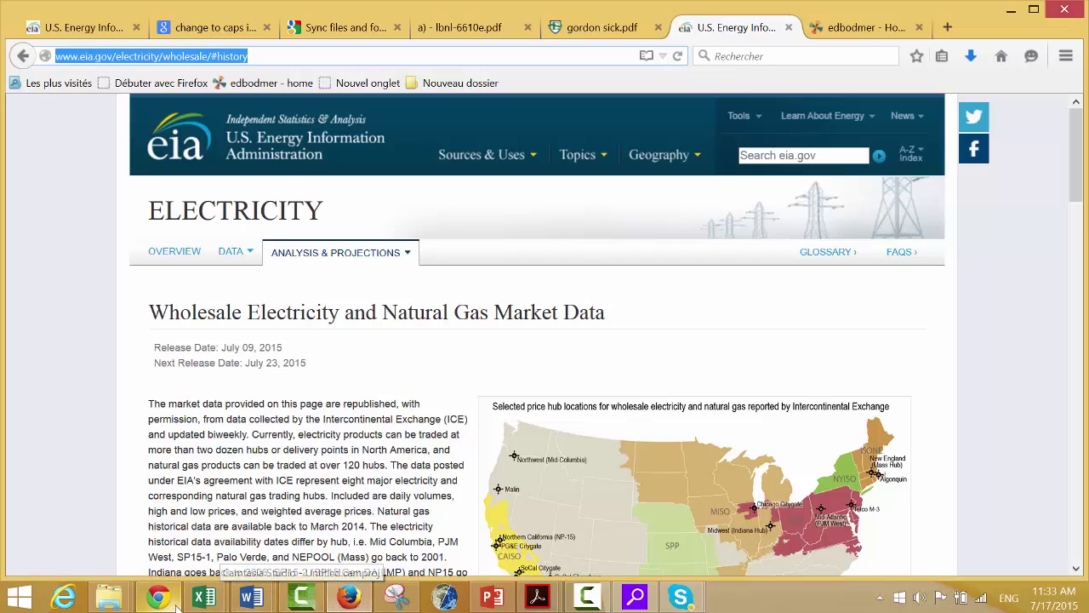
# - Switch to the PJM Hub Database workbook in Excel and examine the column headings of the 1998-2010 sheet
pyautogui.click(205, 595)
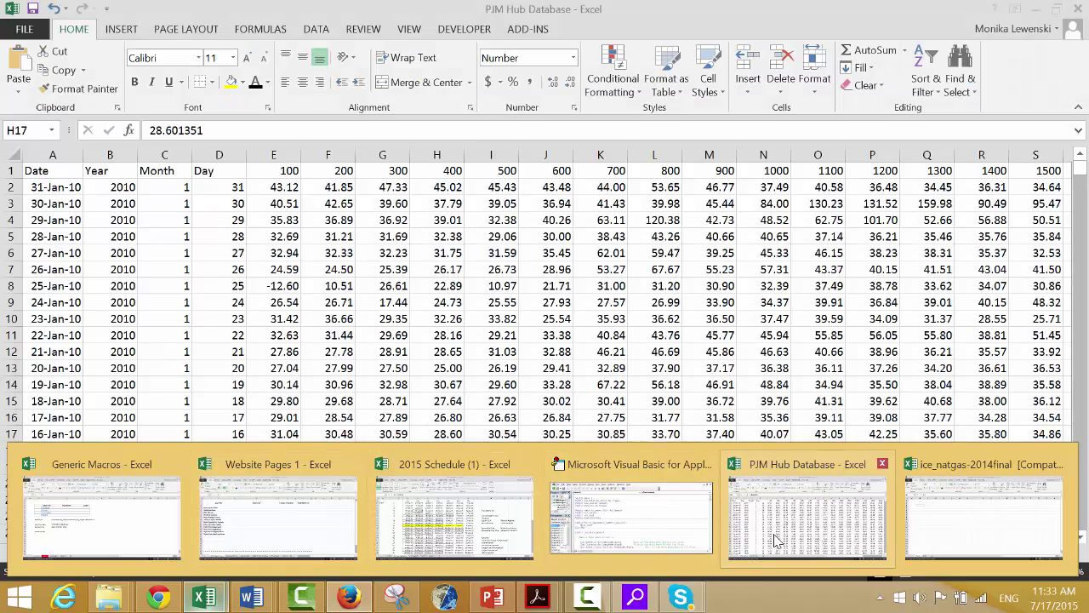
pyautogui.click(777, 540)
pyautogui.press('Up')
pyautogui.press('Up')
pyautogui.press('Up')
pyautogui.press('Up')
pyautogui.press('Up')
pyautogui.press('Up')
pyautogui.press('Up')
pyautogui.press('Up')
pyautogui.press('Up')
pyautogui.press('Up')
pyautogui.press('Up')
pyautogui.press('Up')
pyautogui.press('Up')
pyautogui.press('Up')
pyautogui.press('Up')
pyautogui.press('Up')
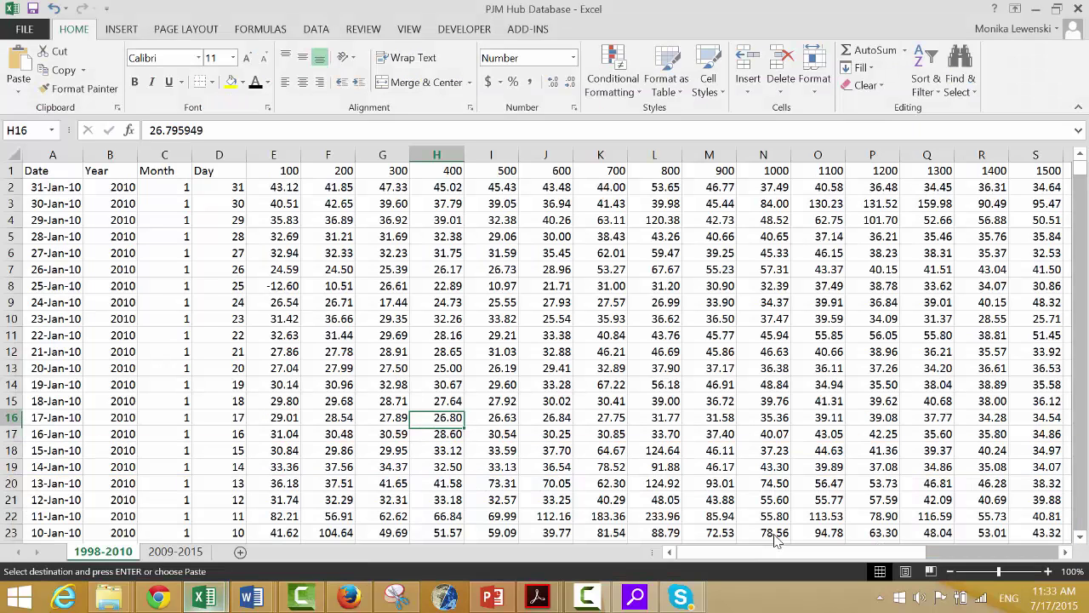
pyautogui.press('Left')
pyautogui.press('Left')
pyautogui.press('Left')
pyautogui.press('Left')
pyautogui.press('Left')
pyautogui.press('Left')
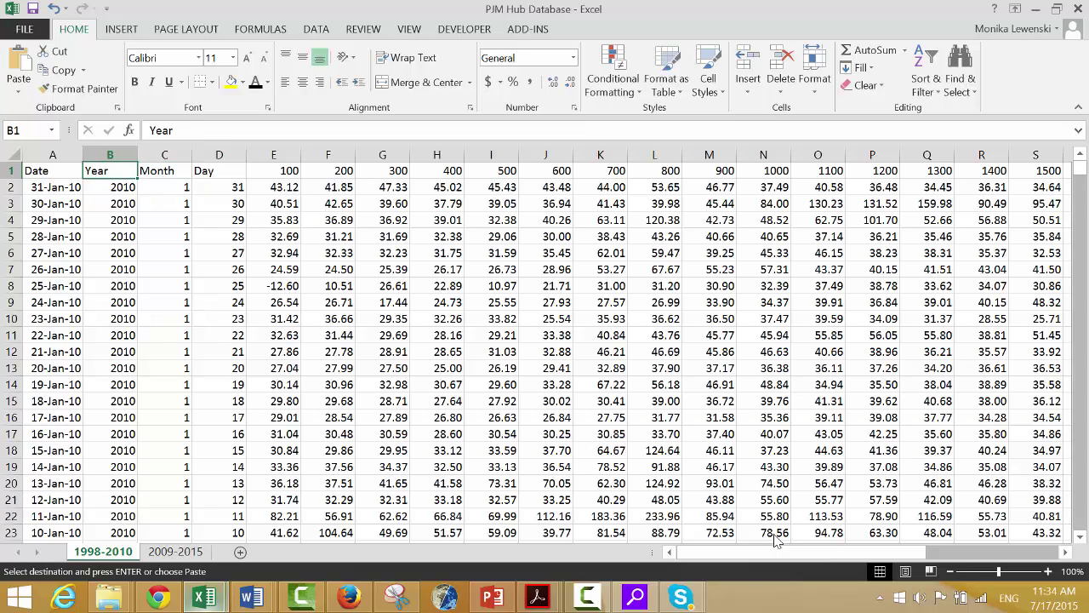
# - Browse the daily records on the 2009-2015 sheet to see how its dates and hourly prices are laid out
pyautogui.hotkey('ctrl', 'pagedown')
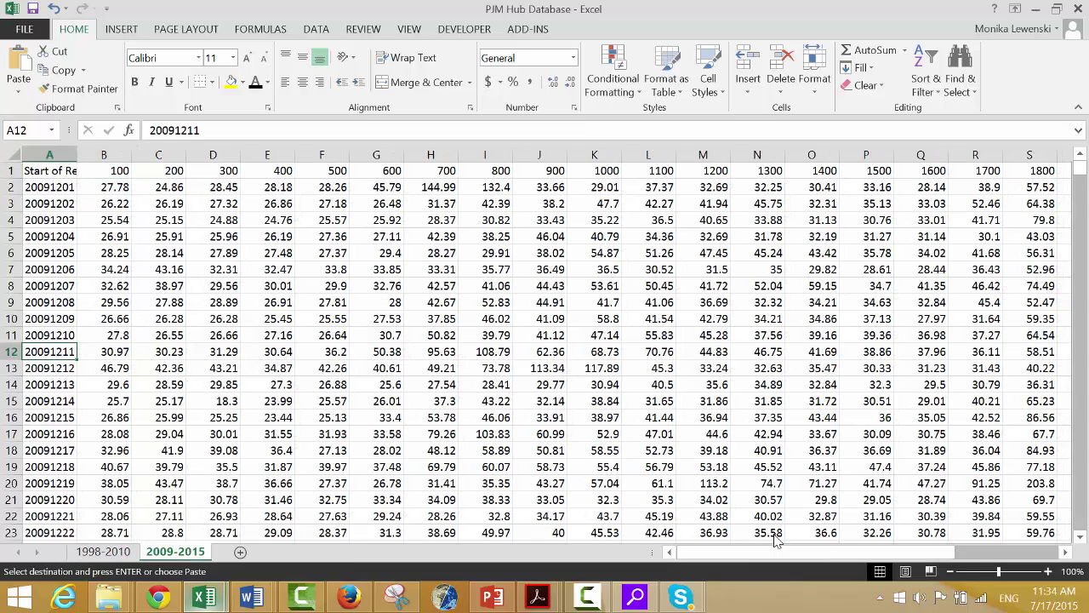
pyautogui.press('Right')
pyautogui.press('Right')
pyautogui.press('Right')
pyautogui.press('Left')
pyautogui.press('Left')
pyautogui.press('pagedown')
pyautogui.press('pagedown')
pyautogui.press('pagedown')
pyautogui.press('pagedown')
pyautogui.press('pagedown')
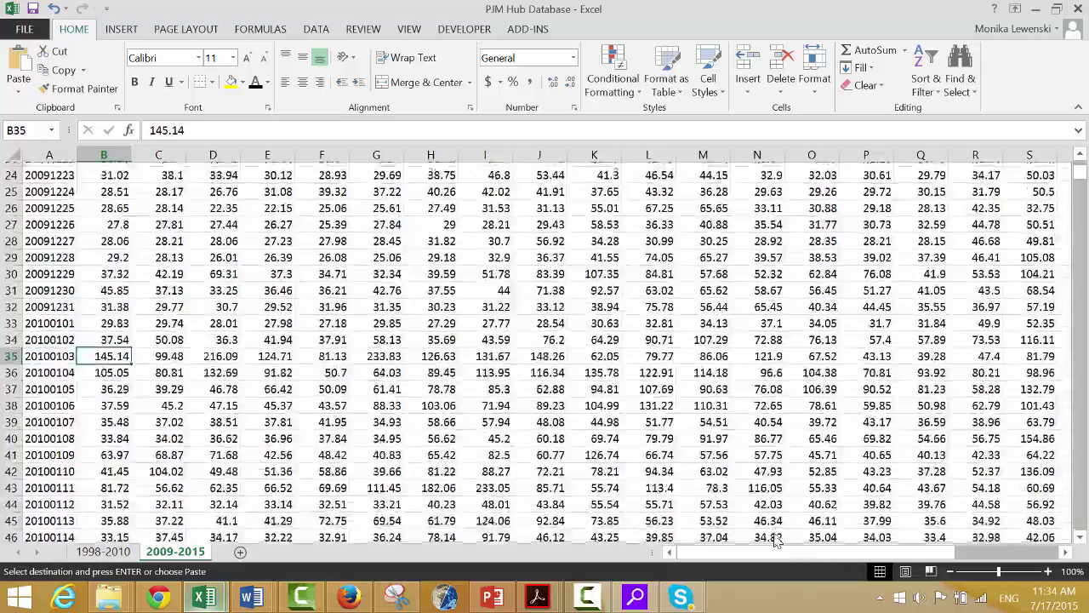
pyautogui.press('pagedown')
pyautogui.press('pagedown')
pyautogui.press('pagedown')
pyautogui.press('pagedown')
pyautogui.press('pagedown')
pyautogui.press('pagedown')
pyautogui.press('pagedown')
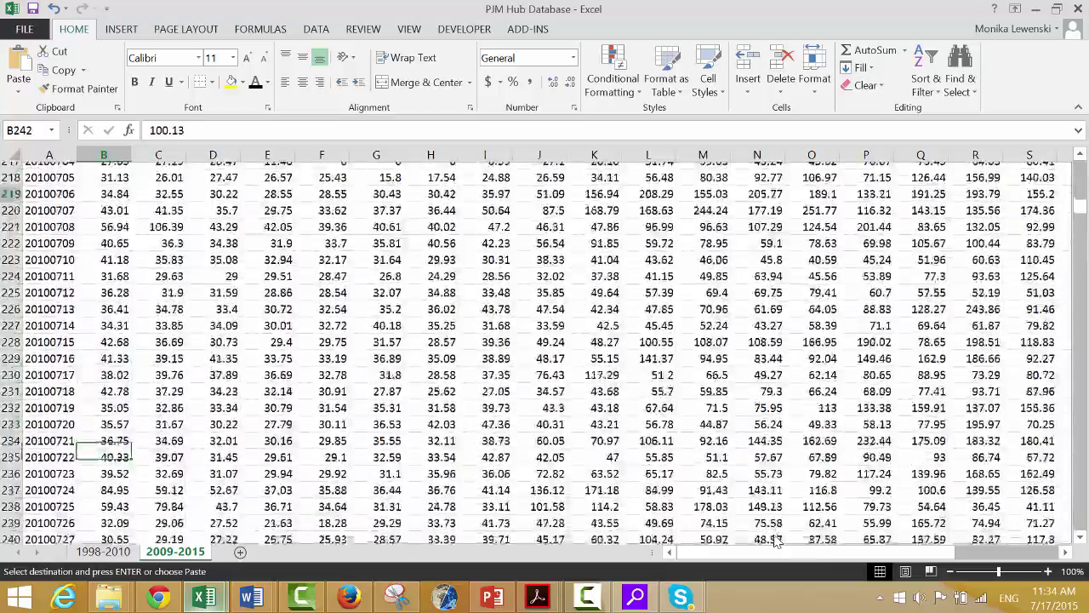
pyautogui.press('pagedown')
pyautogui.press('pagedown')
pyautogui.press('pagedown')
pyautogui.press('pagedown')
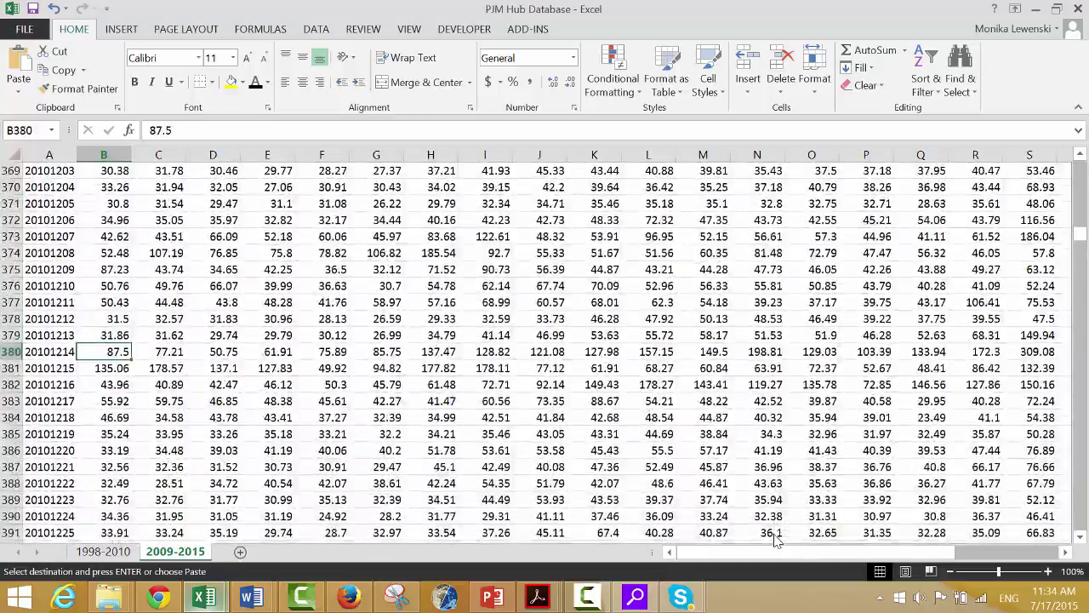
pyautogui.press('pageup')
pyautogui.press('pageup')
pyautogui.press('pageup')
pyautogui.press('pageup')
pyautogui.press('pageup')
pyautogui.press('pageup')
pyautogui.press('pageup')
pyautogui.press('pageup')
pyautogui.press('pageup')
pyautogui.press('pageup')
pyautogui.press('pageup')
pyautogui.press('pageup')
pyautogui.press('pageup')
pyautogui.press('pageup')
pyautogui.press('pageup')
pyautogui.press('pageup')
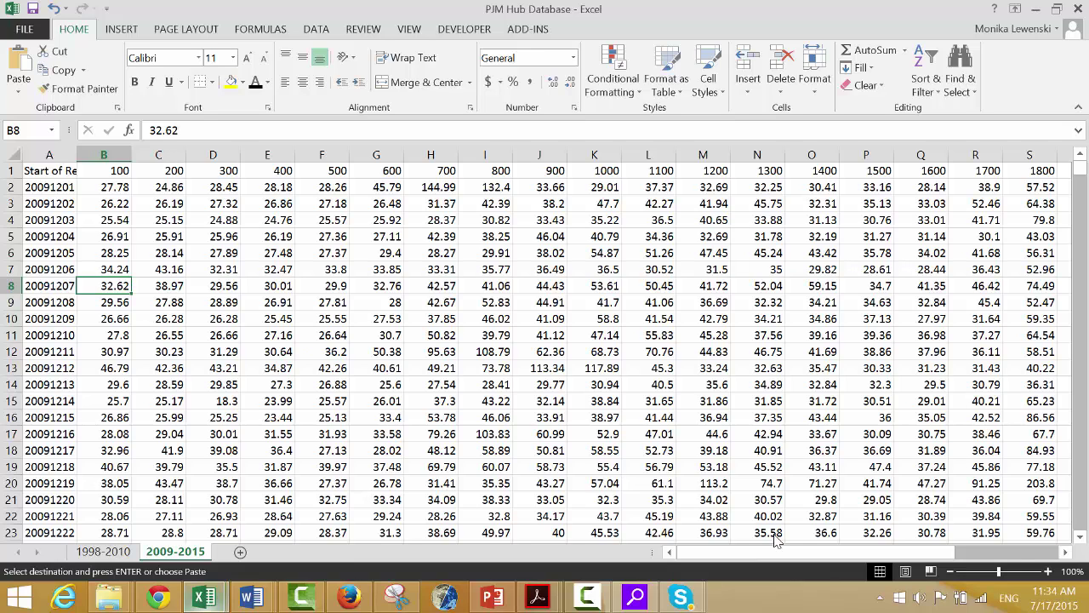
pyautogui.press('Left')
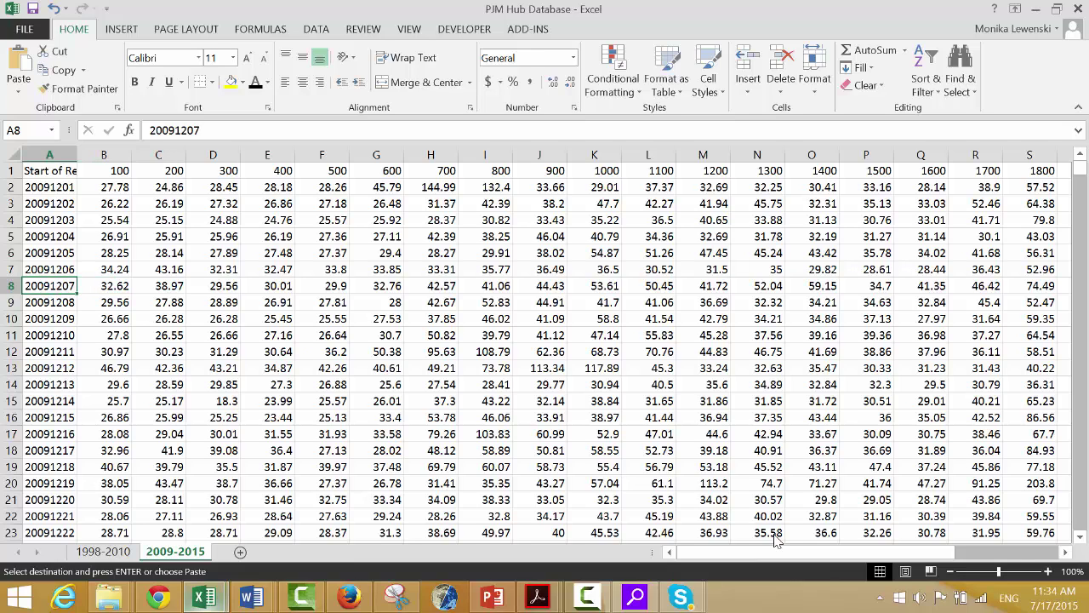
# - Check how far the hourly price data extends on the 1998-2010 sheet and return to its first record
pyautogui.hotkey('ctrl', 'pageup')
pyautogui.press('Down')
pyautogui.press('Down')
pyautogui.press('Right')
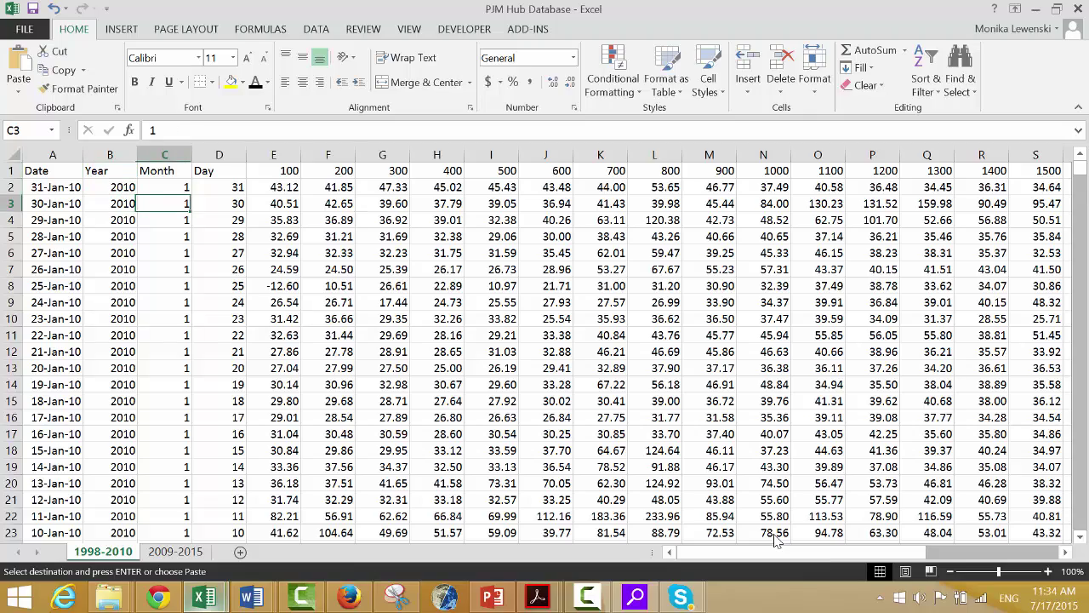
pyautogui.press('Right')
pyautogui.press('Right')
pyautogui.hotkey('ctrl', 'Down')
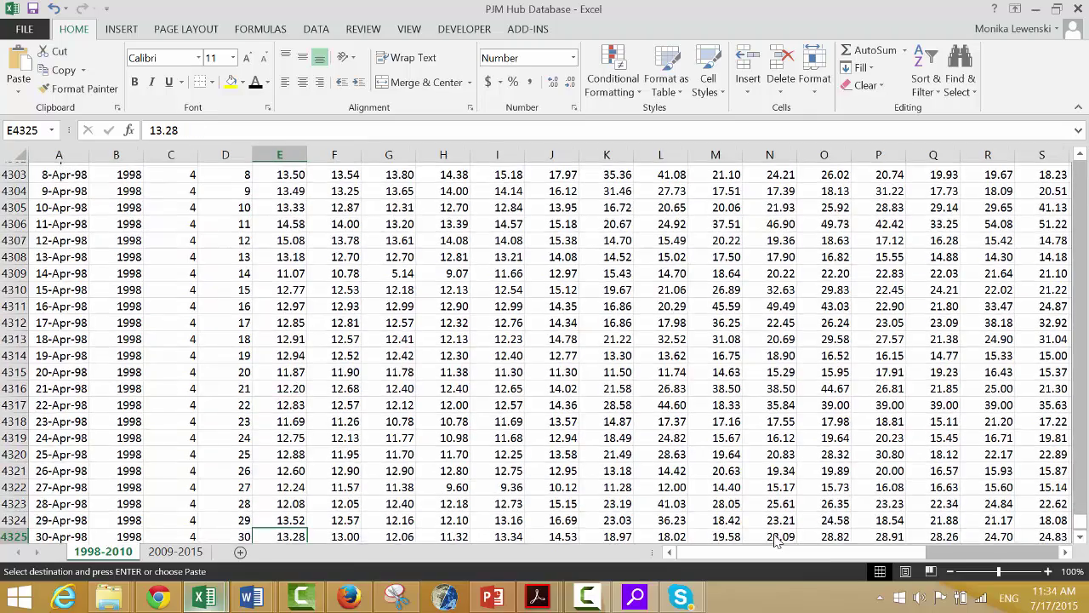
pyautogui.hotkey('ctrl', 'Down')
pyautogui.press('Up')
pyautogui.press('Up')
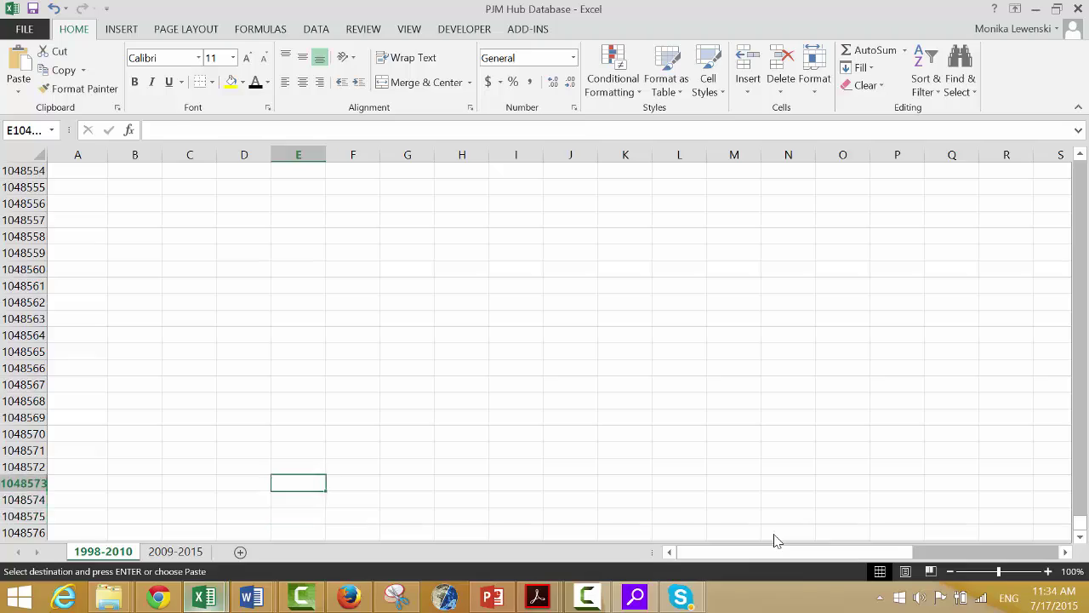
pyautogui.hotkey('ctrl', 'Up')
pyautogui.hotkey('ctrl', 'Up')
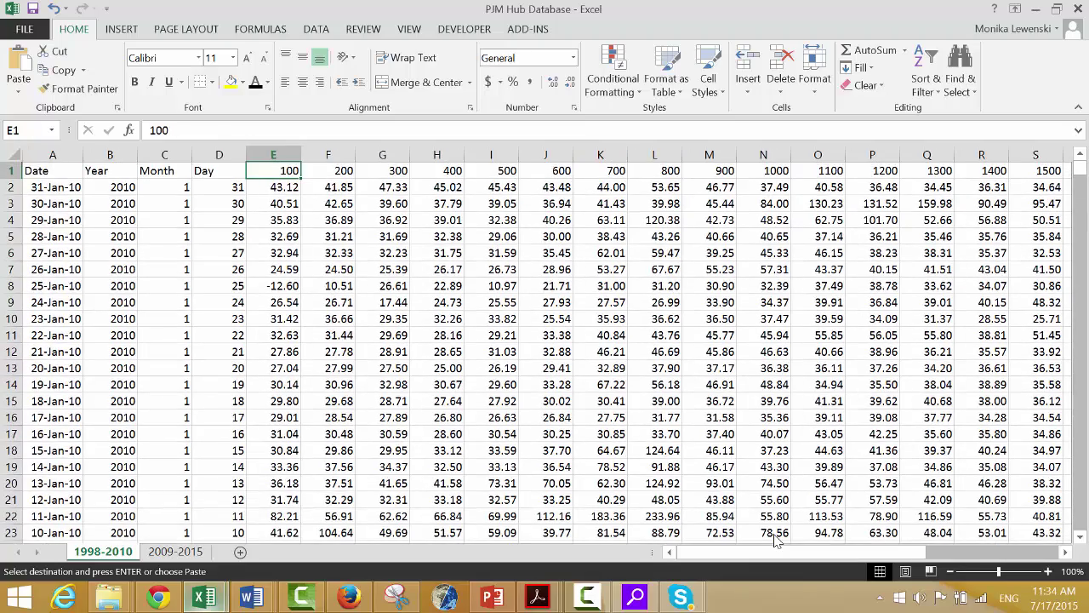
pyautogui.press('Down')
pyautogui.press('Left')
pyautogui.press('Right')
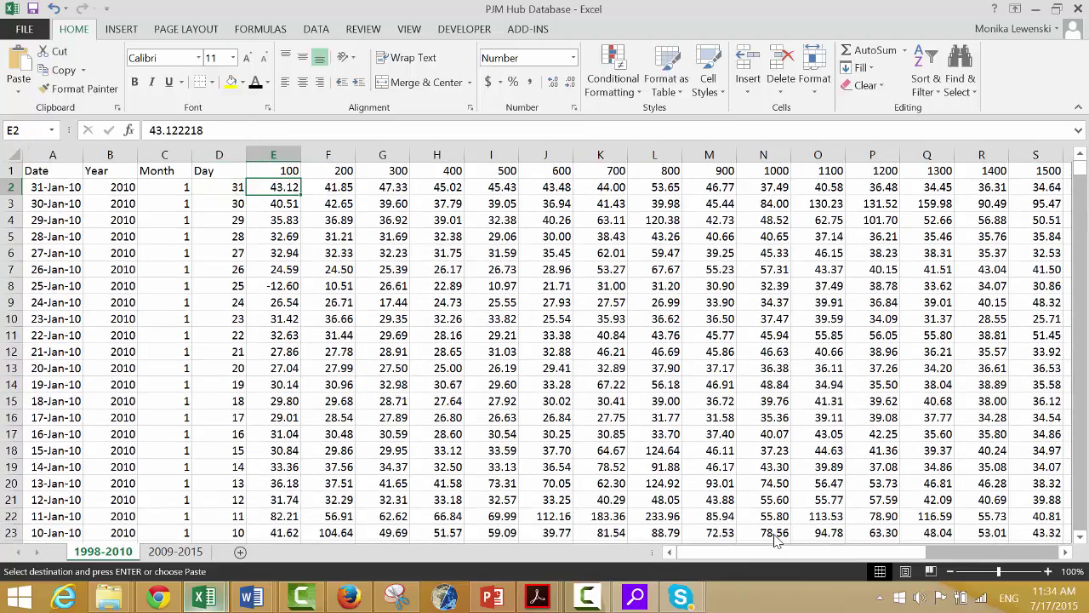
# - Switch to the EIA wholesale electricity page in Firefox and examine the data links and the table of selected hubs
pyautogui.click(348, 598)
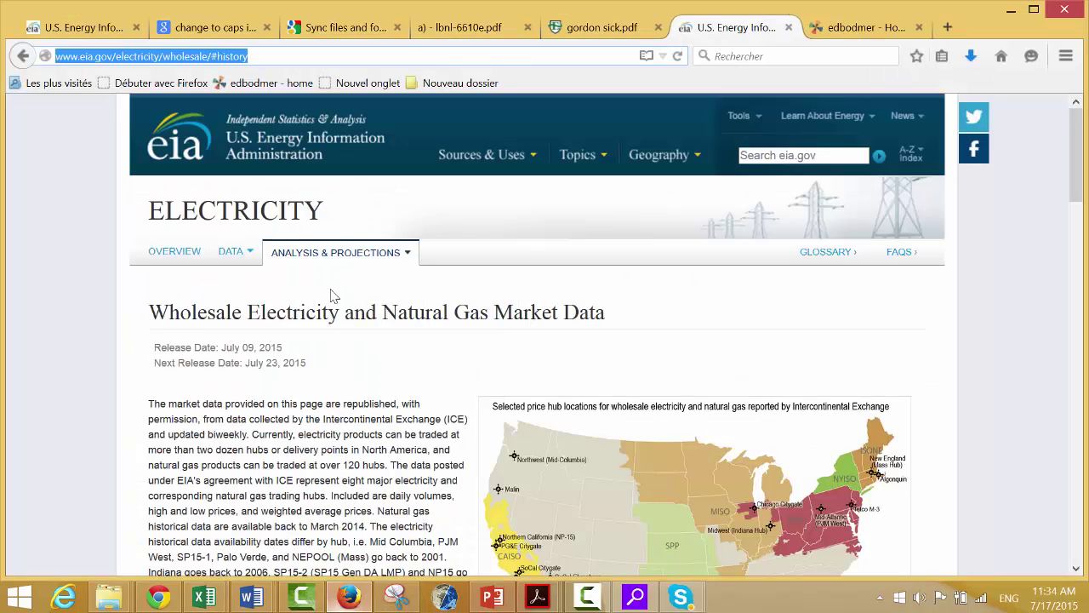
pyautogui.press('Down')
pyautogui.press('Down')
pyautogui.click(93, 360)
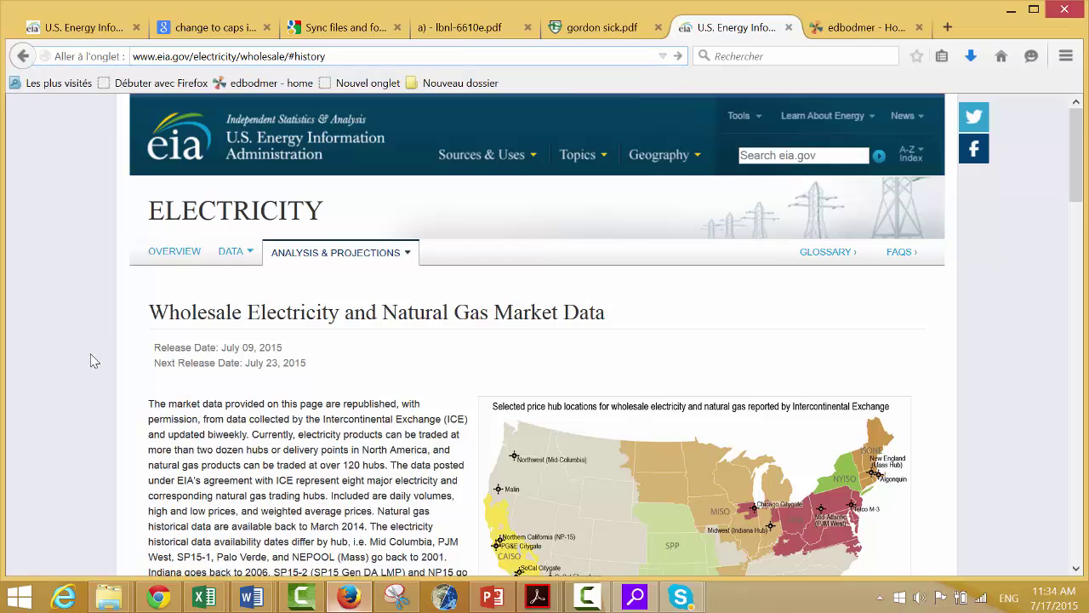
pyautogui.scroll(-10, 92, 360)
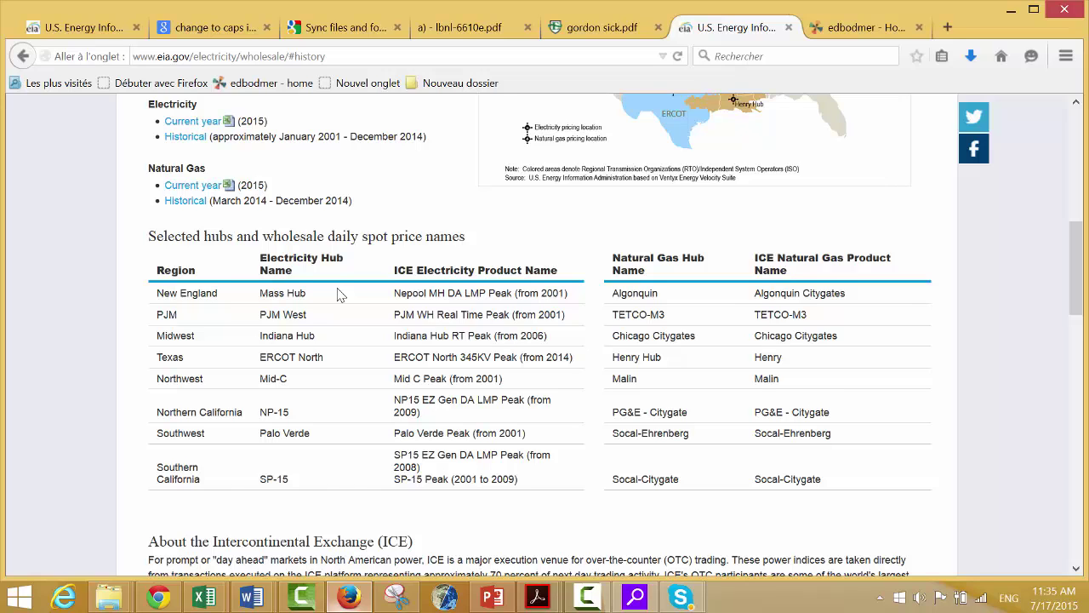
pyautogui.scroll(2, 337, 293)
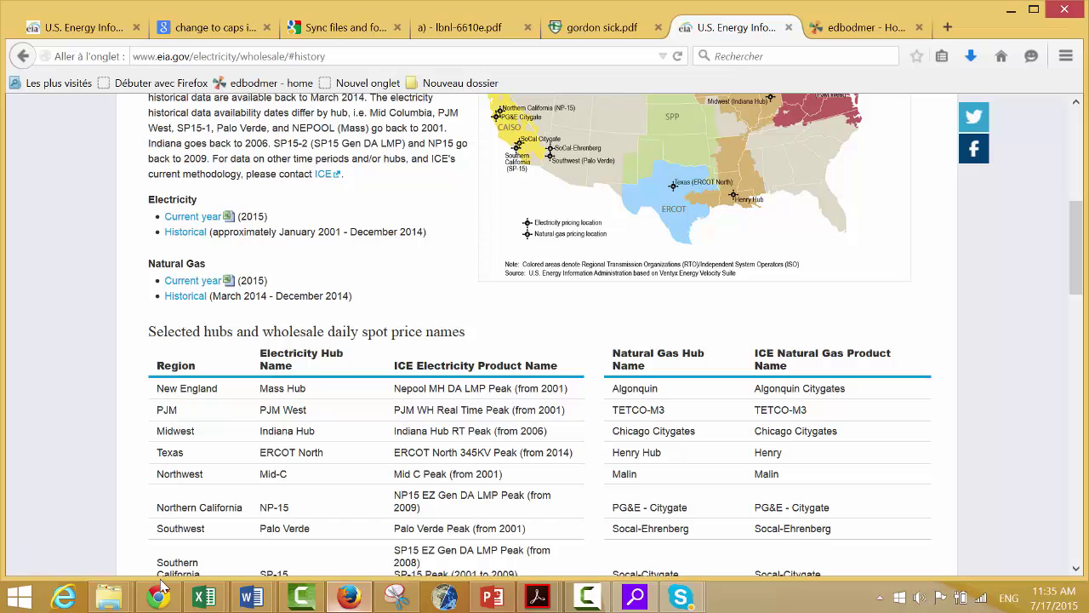
# - Switch back to the PJM Hub Database workbook in Excel and compare the 2009-2015 sheet with the 1998-2010 sheet
pyautogui.moveTo(221, 607)
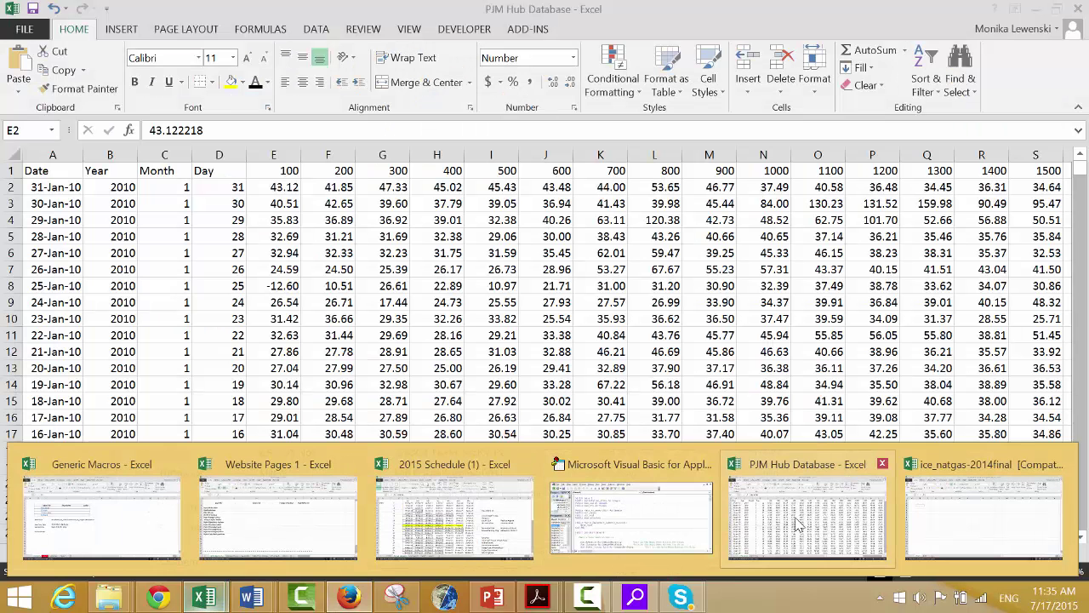
pyautogui.click(798, 523)
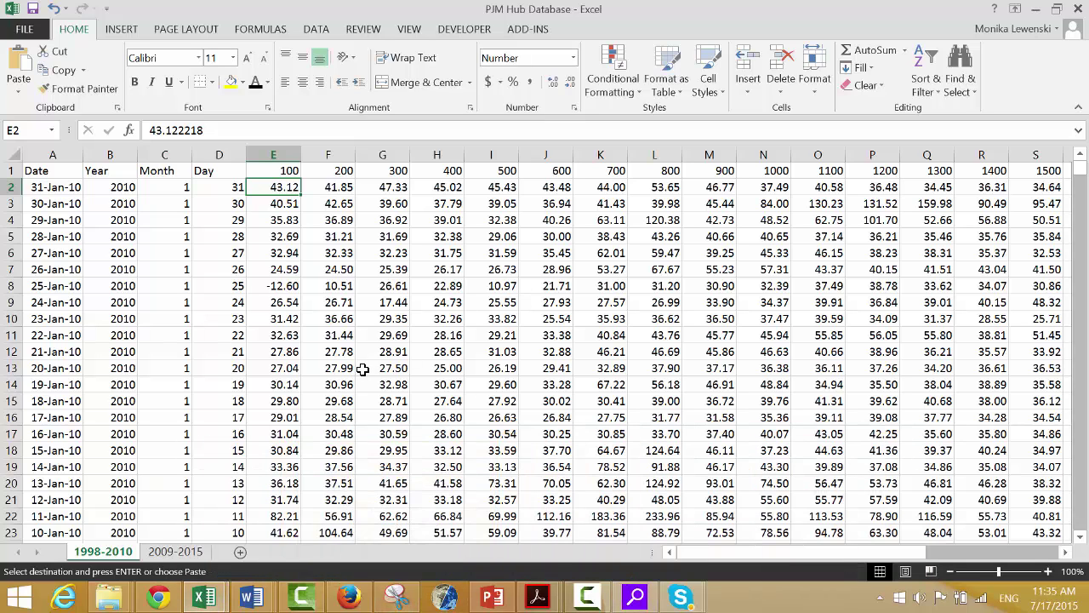
pyautogui.click(285, 443)
pyautogui.hotkey('ctrl', 'pagedown')
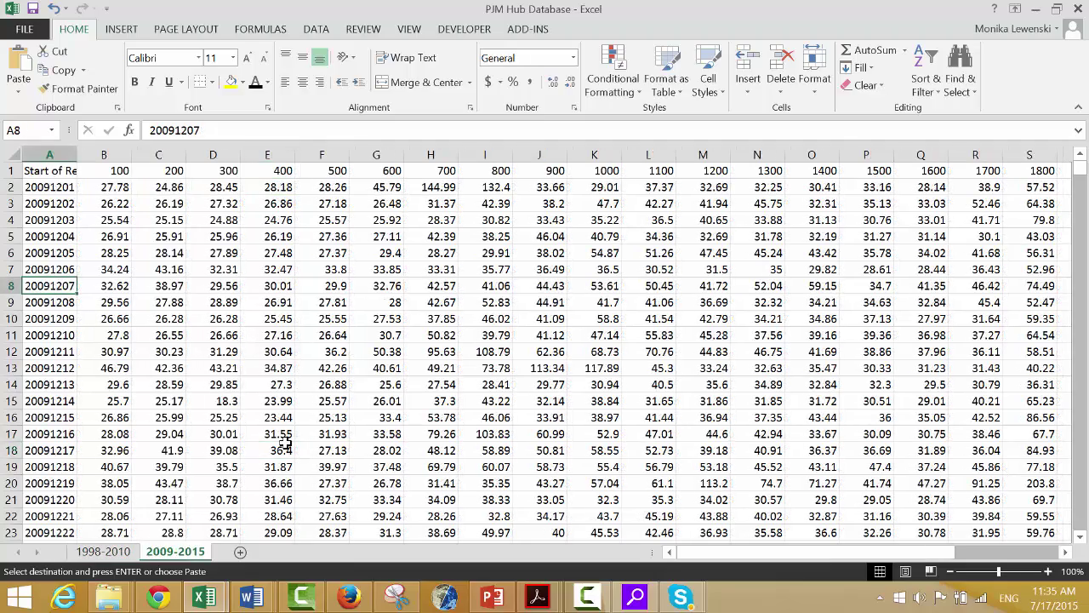
pyautogui.hotkey('ctrl', 'pageup')
# - Copy the last date in column A of the 1998-2010 sheet into cell A2 of a new worksheet
pyautogui.hotkey('ctrl', 'Down')
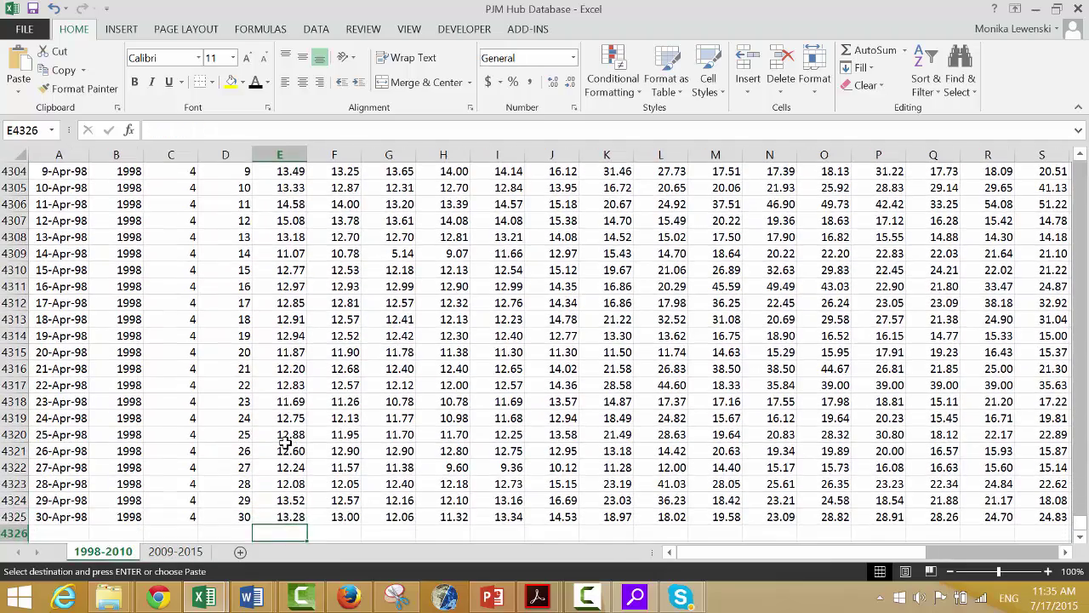
pyautogui.press('Left')
pyautogui.press('Left')
pyautogui.press('Left')
pyautogui.press('Left')
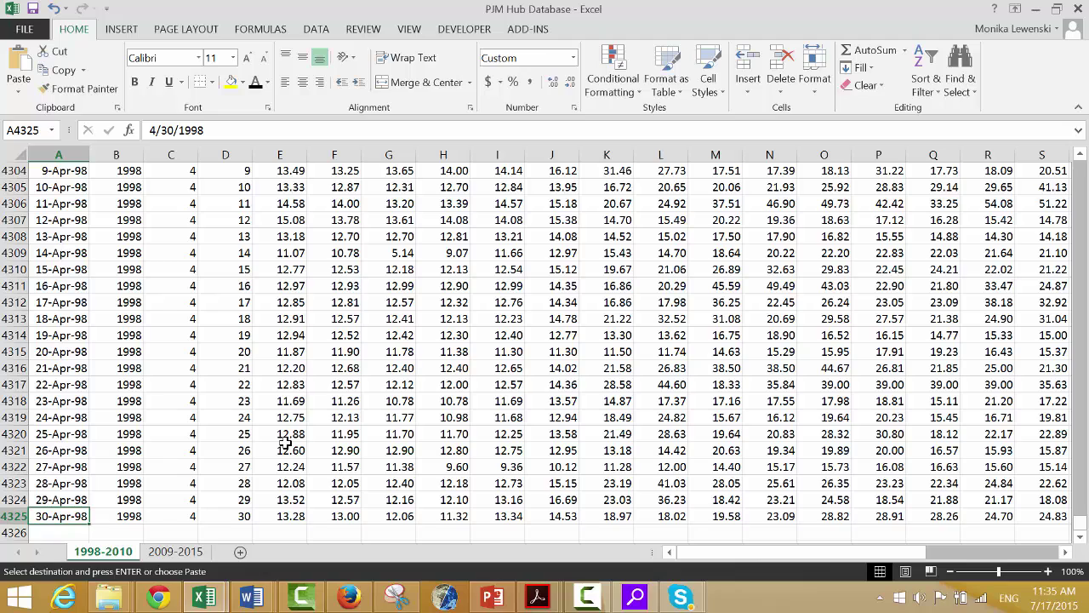
pyautogui.hotkey('ctrl', 'c')
pyautogui.click(257, 552)
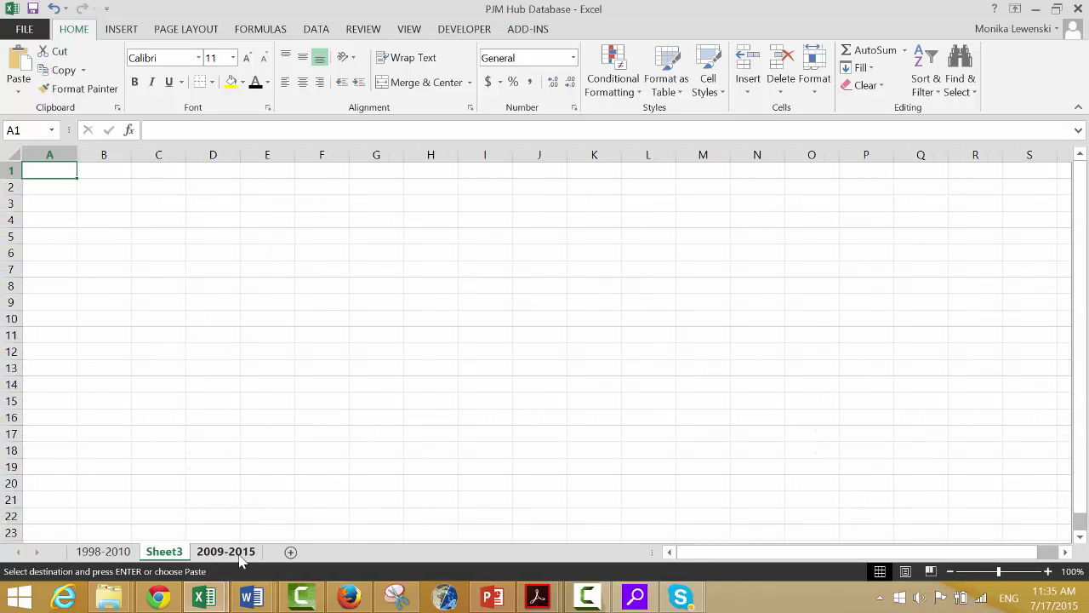
pyautogui.press('Down')
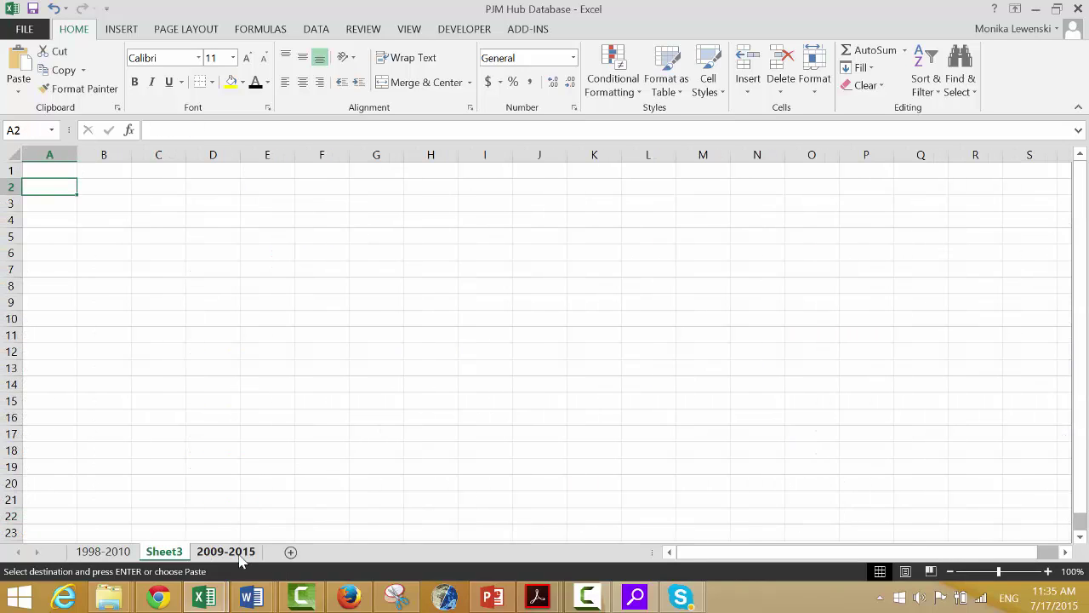
pyautogui.hotkey('ctrl', 'v')
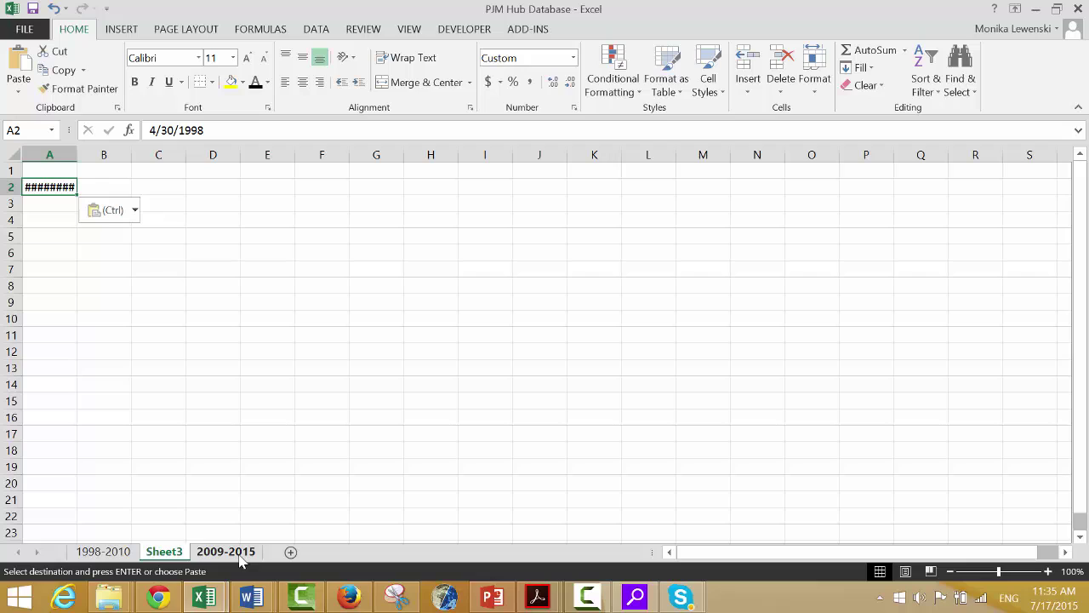
pyautogui.press('Return')
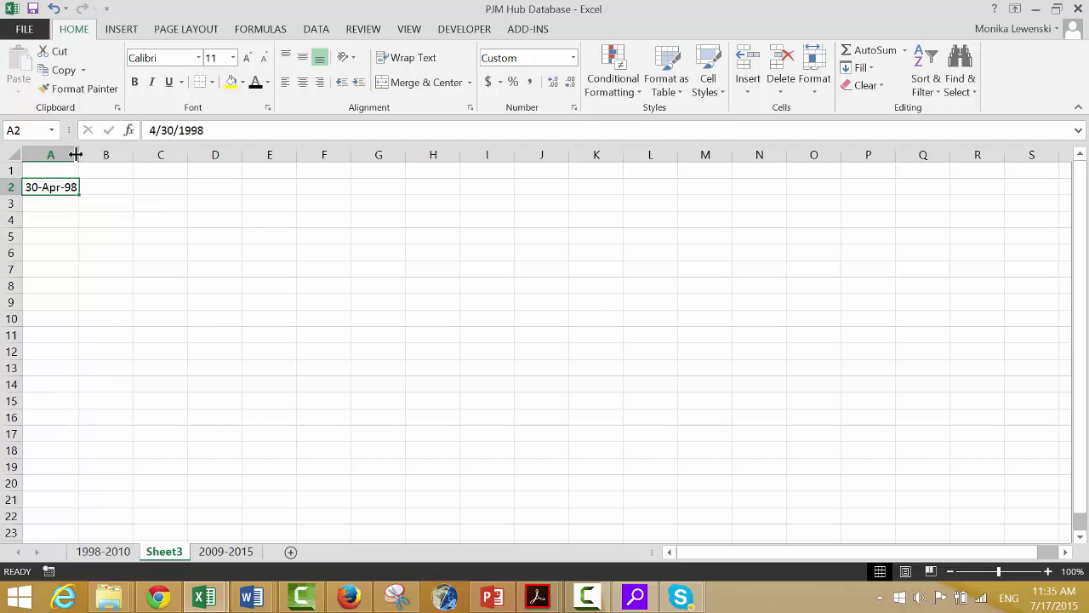
# - Widen column A of the new sheet to give the date more room
pyautogui.moveTo(76, 154); pyautogui.dragTo(94, 154)
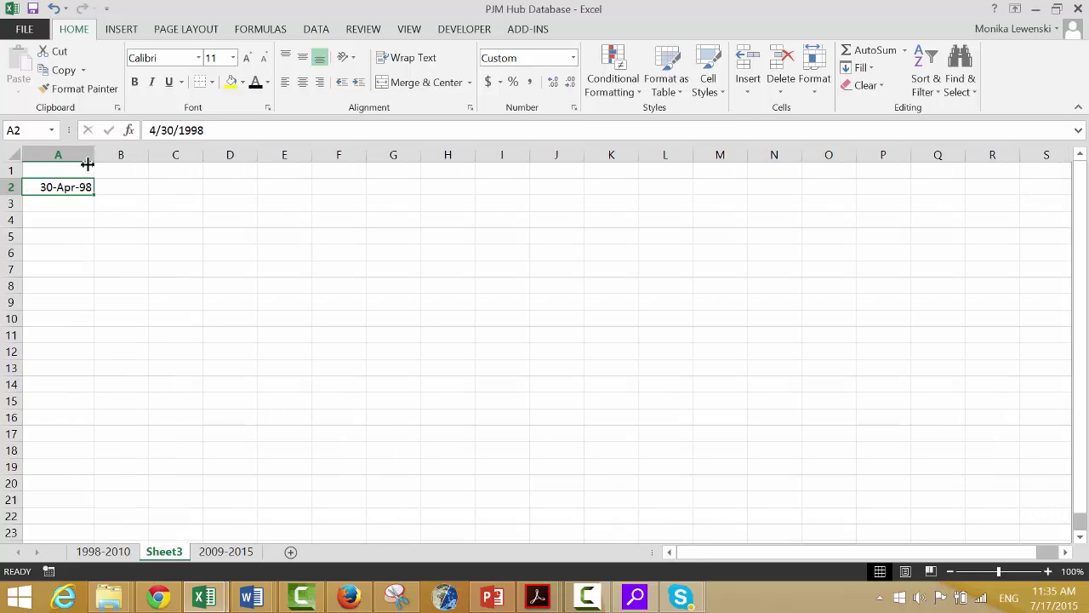
pyautogui.click(127, 190)
pyautogui.press('Tab')
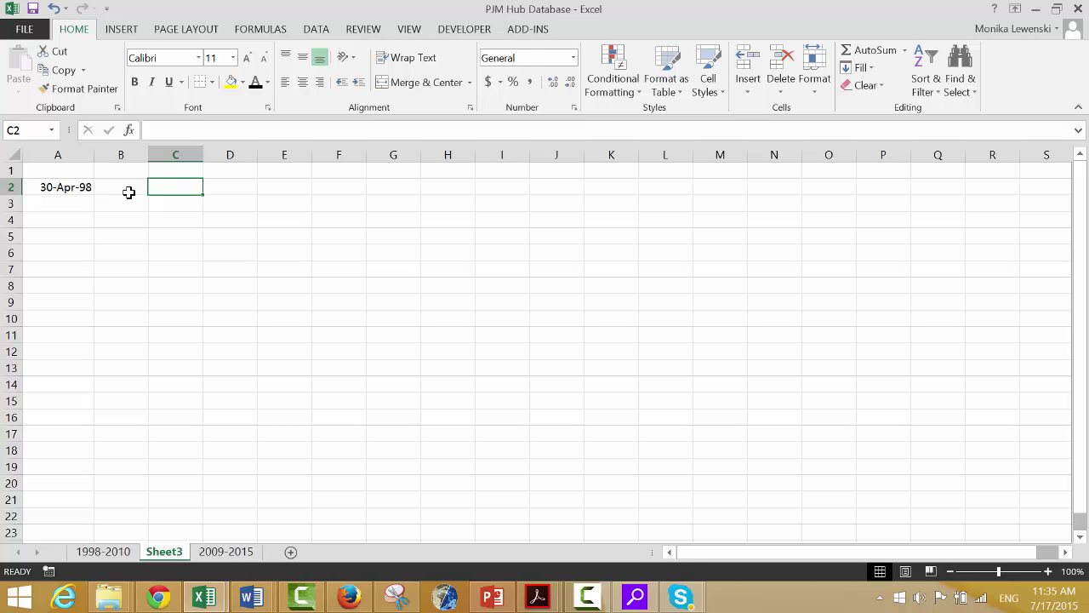
# - Insert a blank column before the date column and enter the heading "Hour" in cell A1
pyautogui.press('Left')
pyautogui.press('Left')
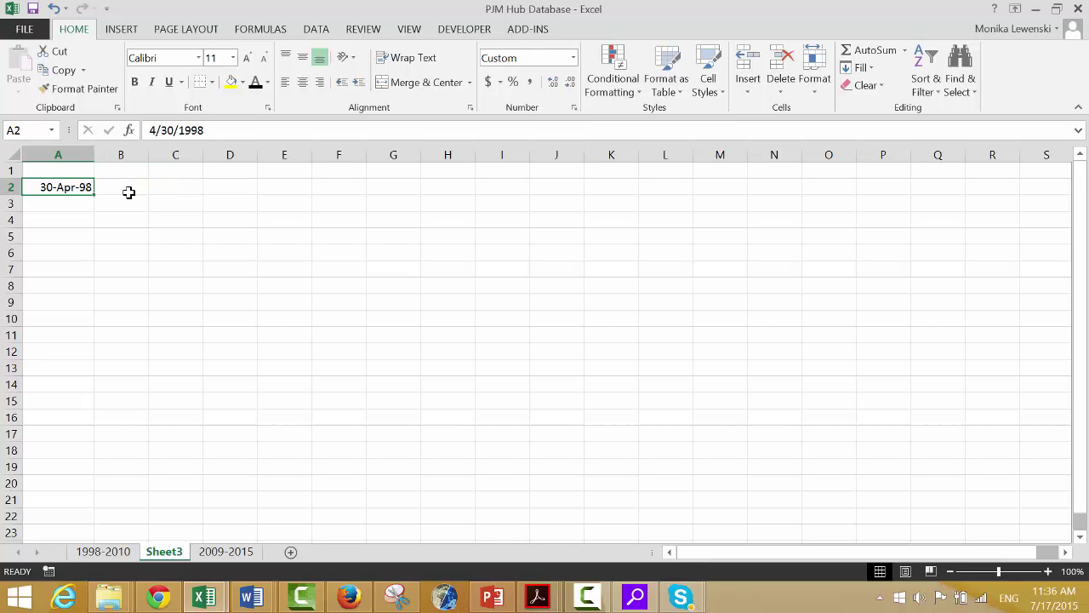
pyautogui.hotkey('ctrl', 'space')
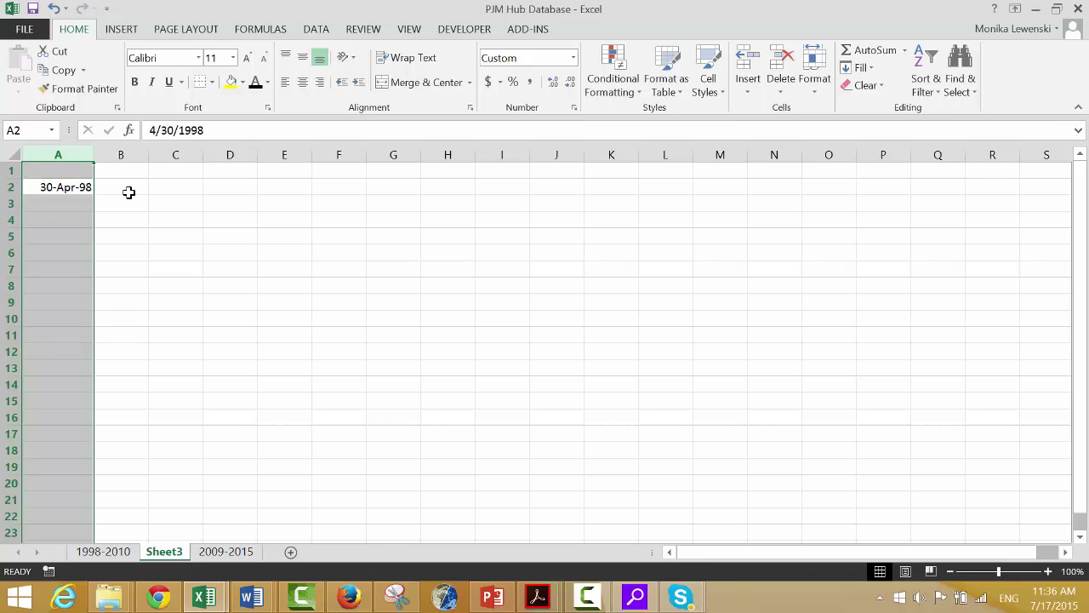
pyautogui.hotkey('ctrl', 'shift', '+')
pyautogui.press('Up')
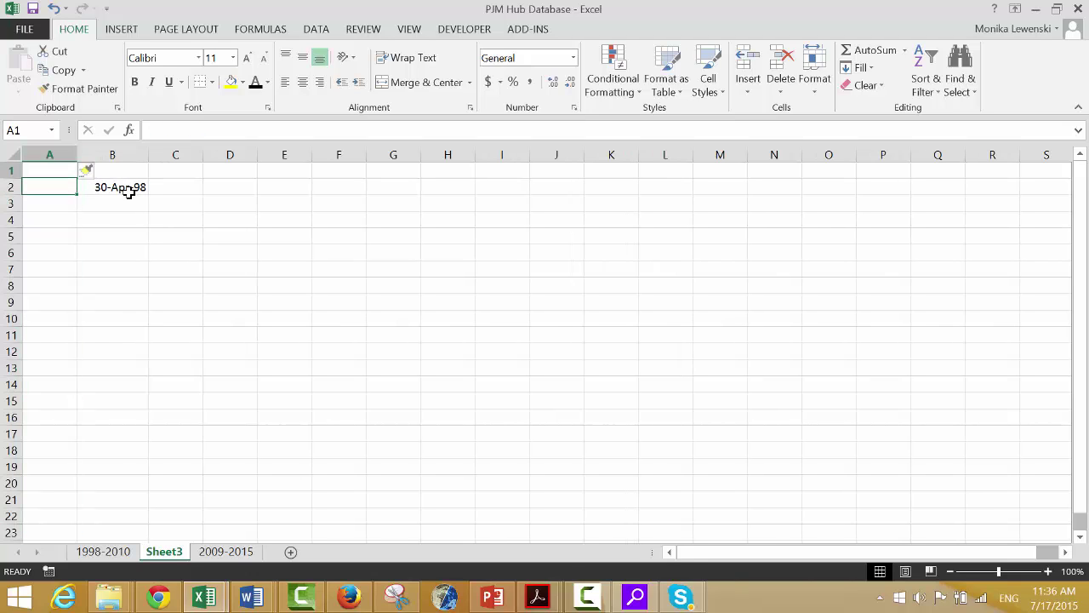
pyautogui.write('Hour')
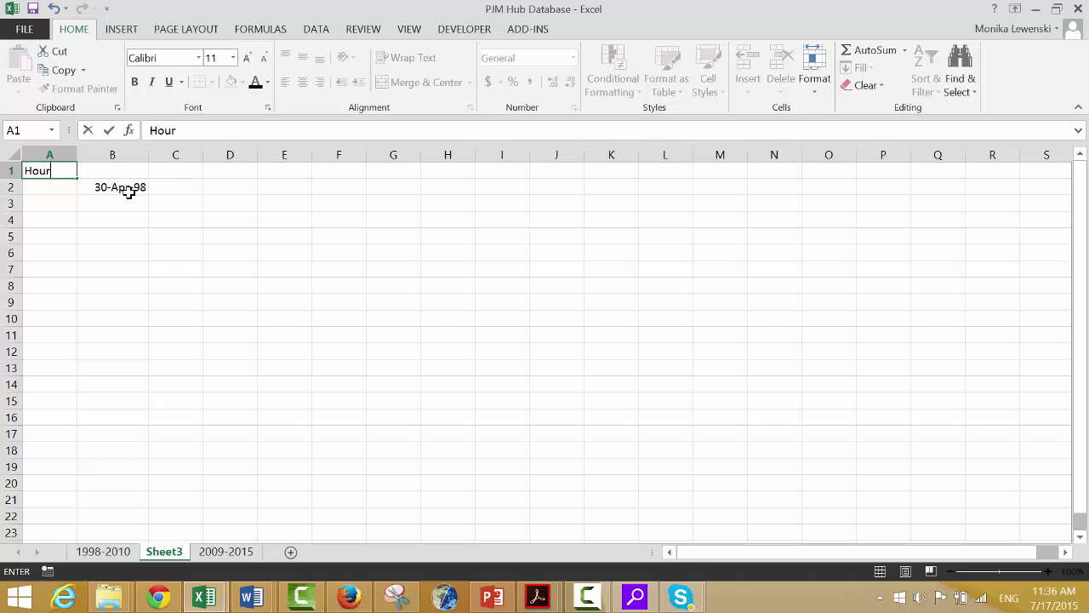
pyautogui.press('Return')
# - Insert another blank column between the Hour column and the date column
pyautogui.press('Right')
pyautogui.hotkey('ctrl', 'space')
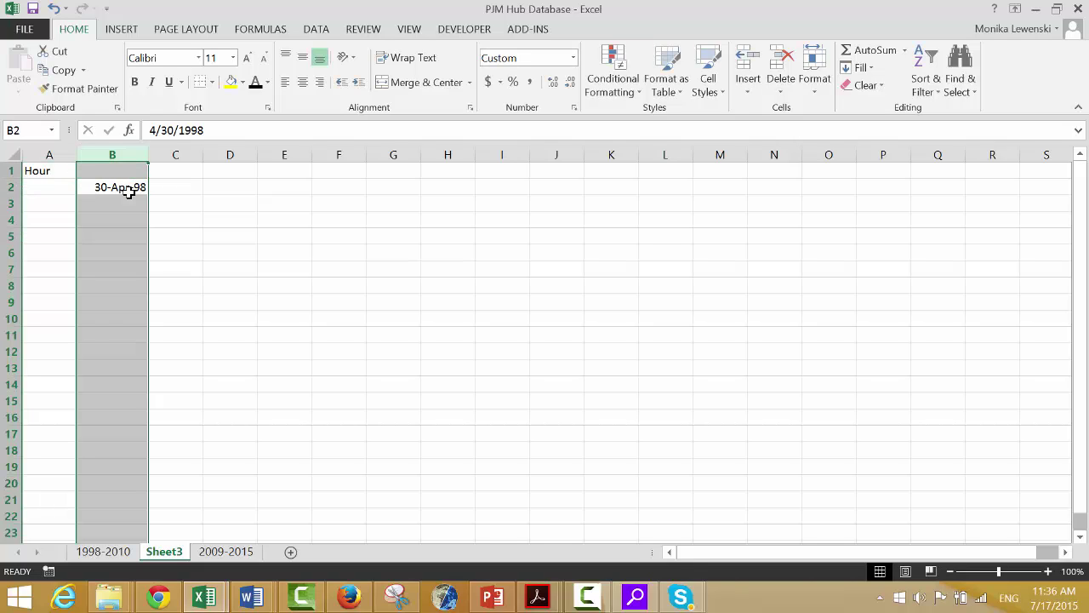
pyautogui.hotkey('ctrl', 'shift', '+')
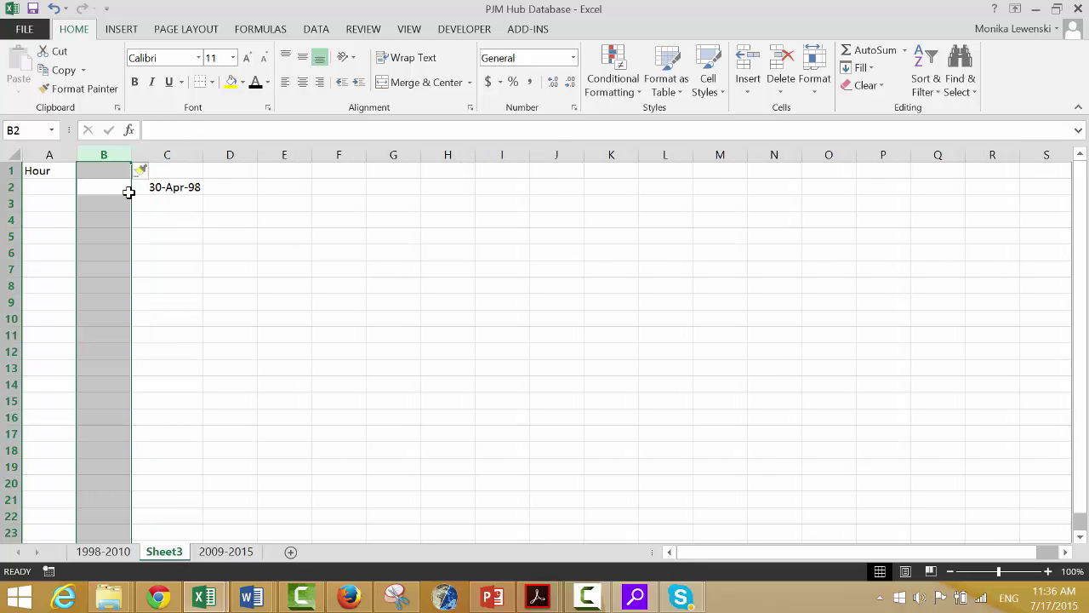
# - Undo the last column insertion and enter the heading "Date" in cell B1
pyautogui.hotkey('ctrl', 'z')
pyautogui.press('Up')
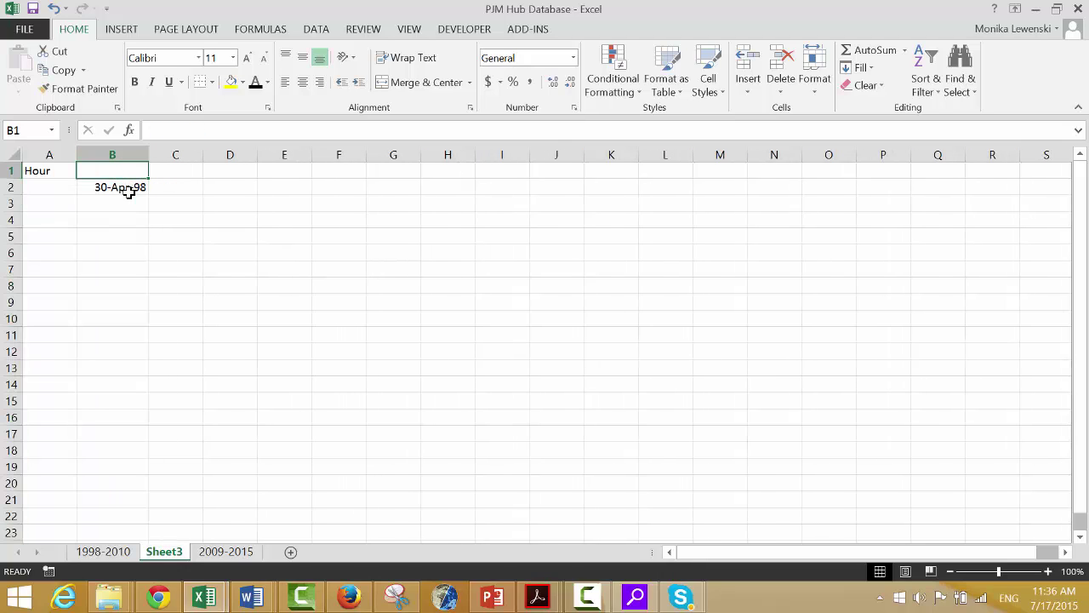
pyautogui.press('F2')
pyautogui.write('Date')
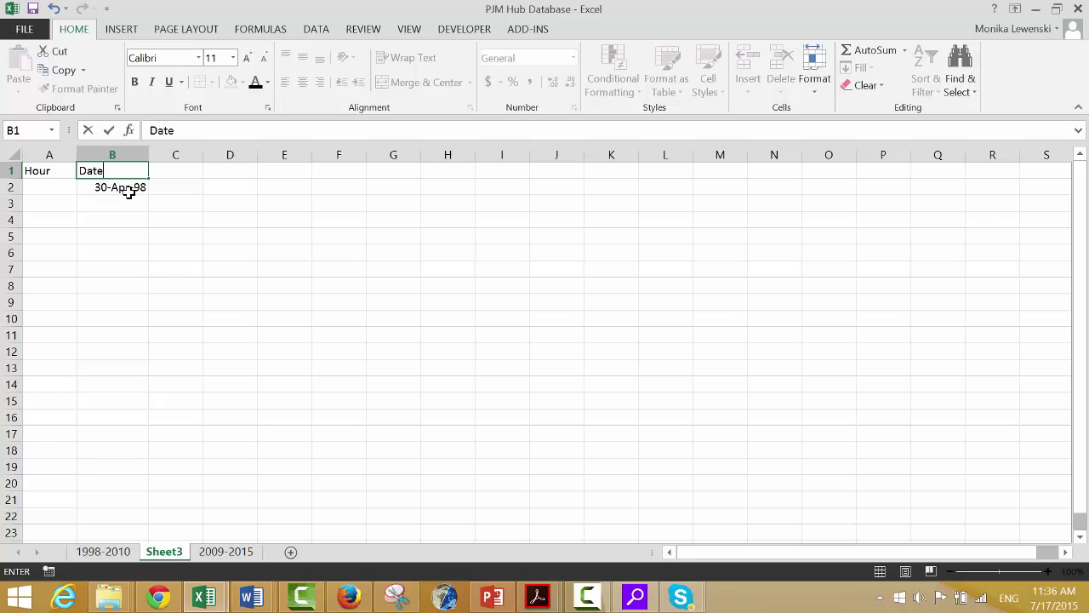
pyautogui.press('Return')
# - Enter 1 as the first hour in cell A2
pyautogui.press('Up')
pyautogui.press('Down')
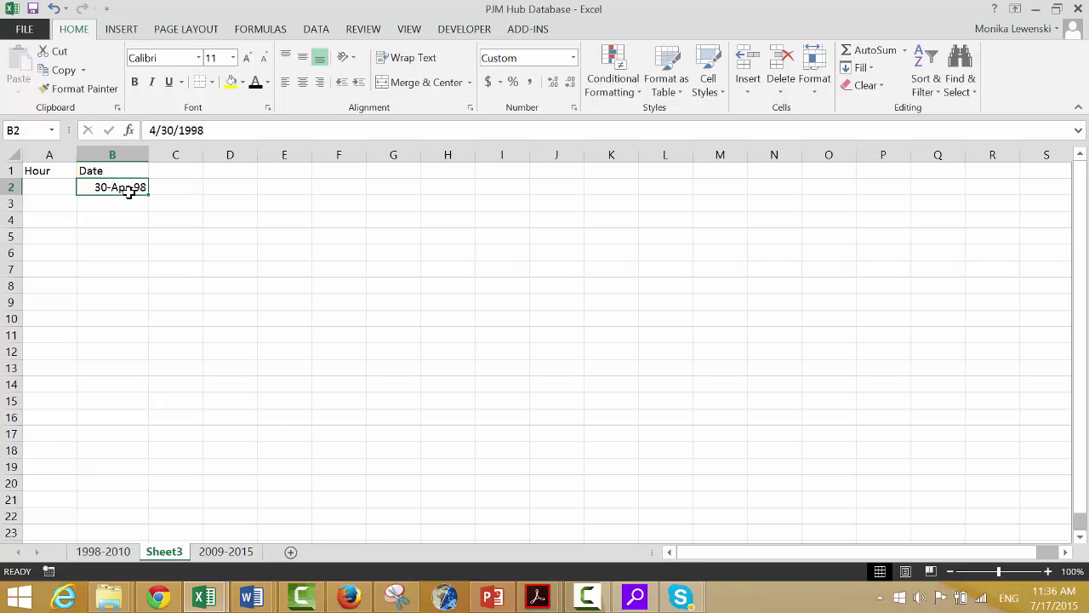
pyautogui.press('Left')
pyautogui.write('1')
pyautogui.press('Return')
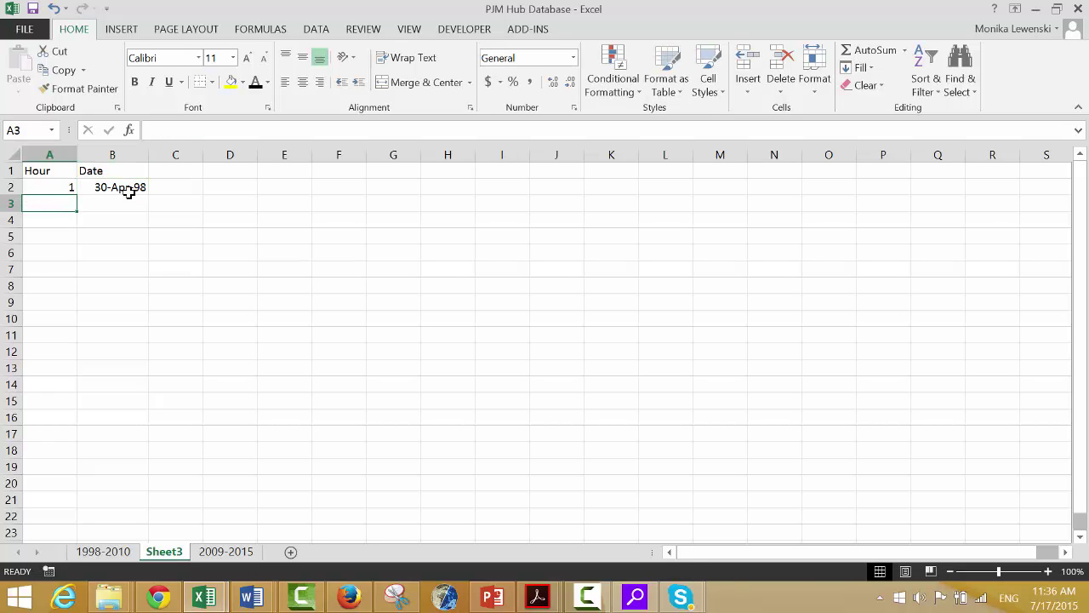
# - Enter the formula =IF(A2=24,A2,A2+1) in cell A3 of the Hour column
pyautogui.press('Up')
pyautogui.press('Right')
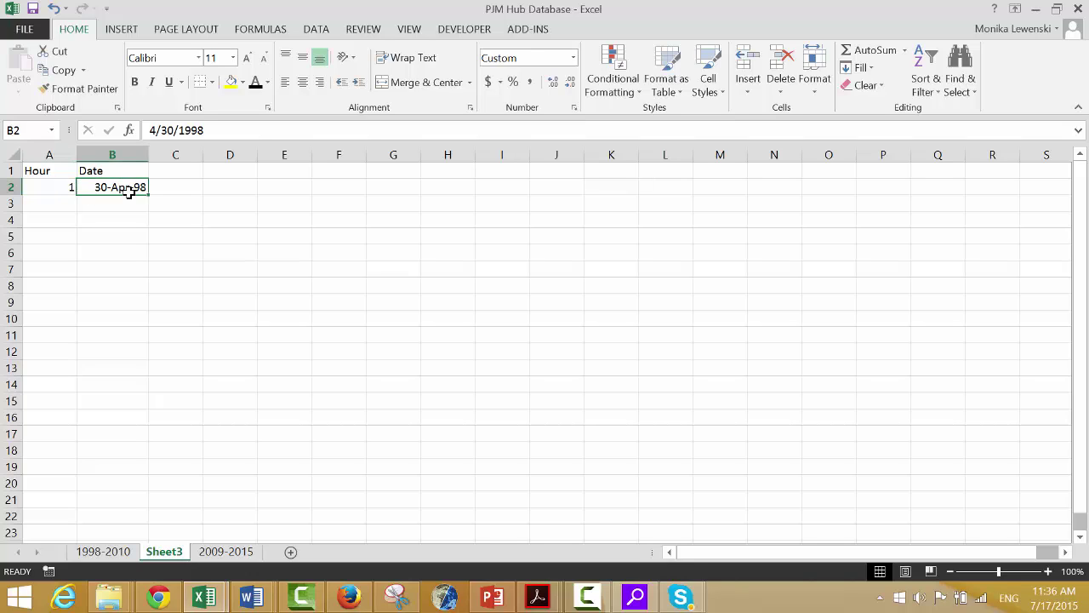
pyautogui.press('Down')
pyautogui.press('Left')
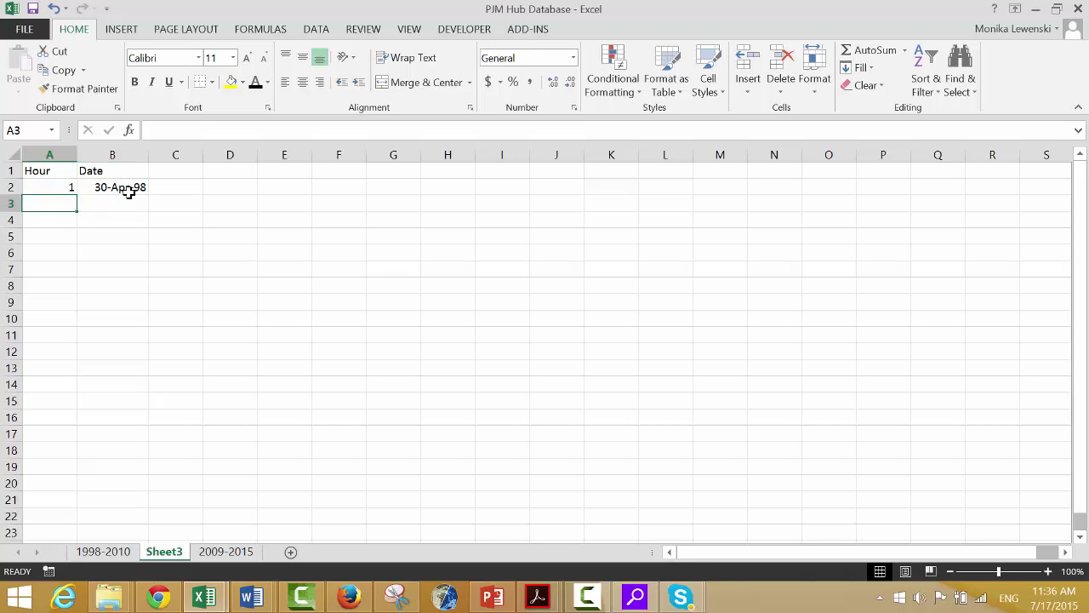
pyautogui.write('=if(')
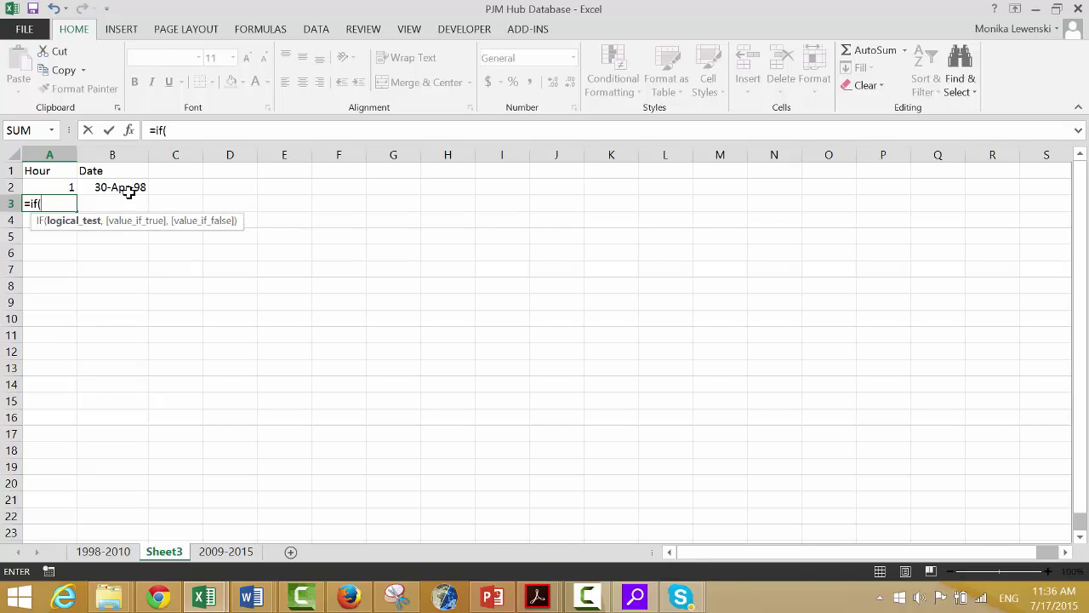
pyautogui.press('Up')
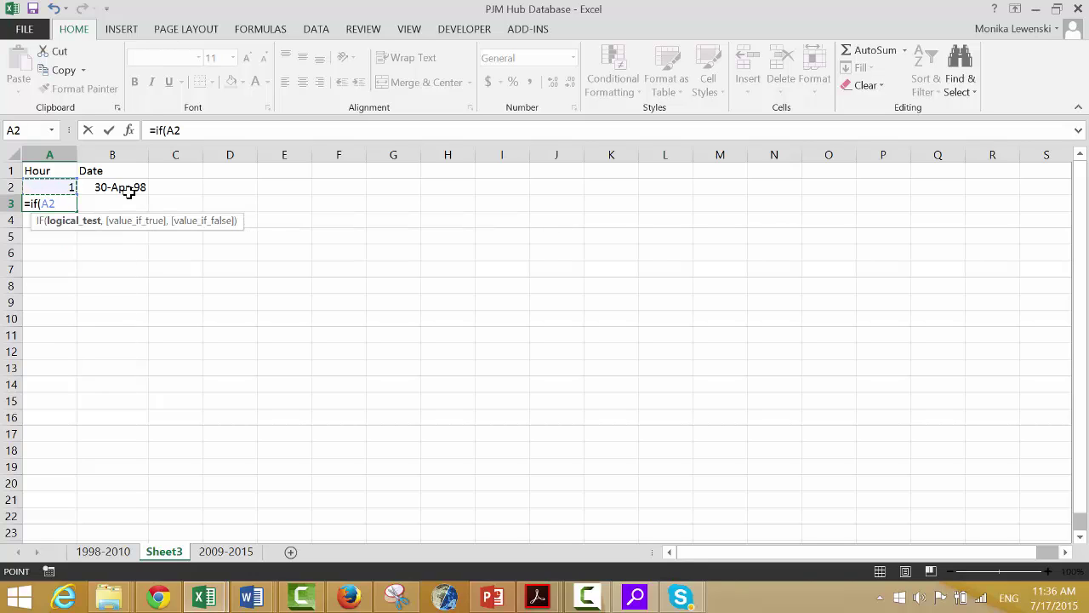
pyautogui.write('=24,')
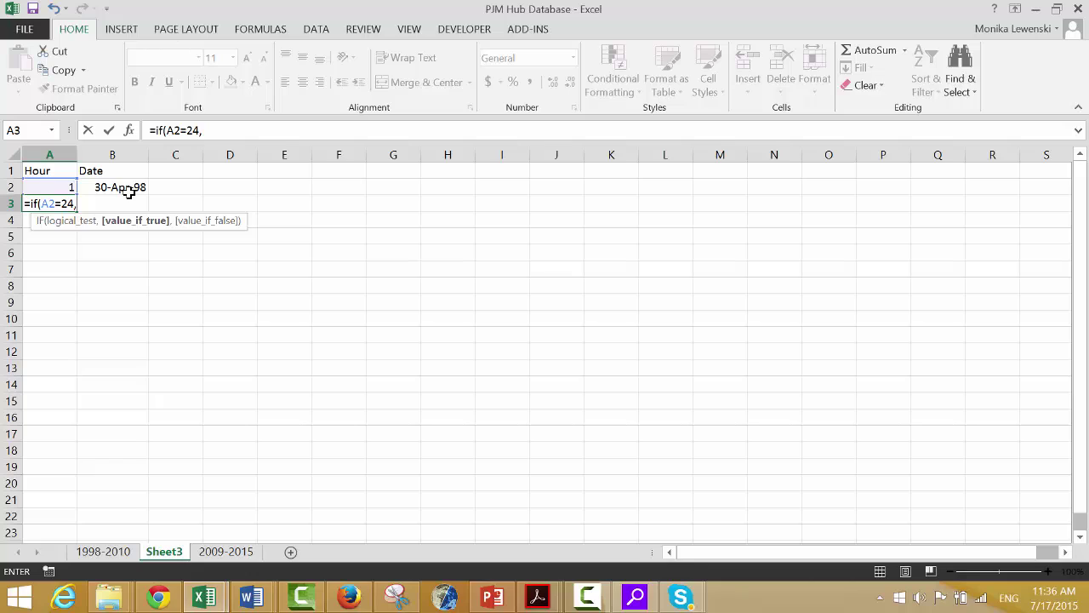
pyautogui.press('Up')
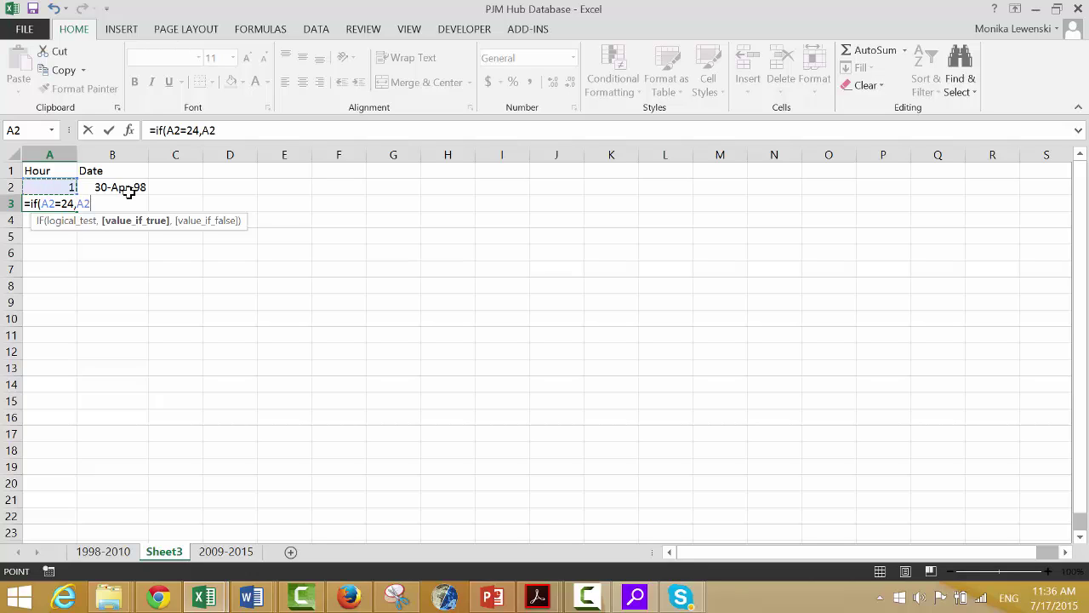
pyautogui.write(',')
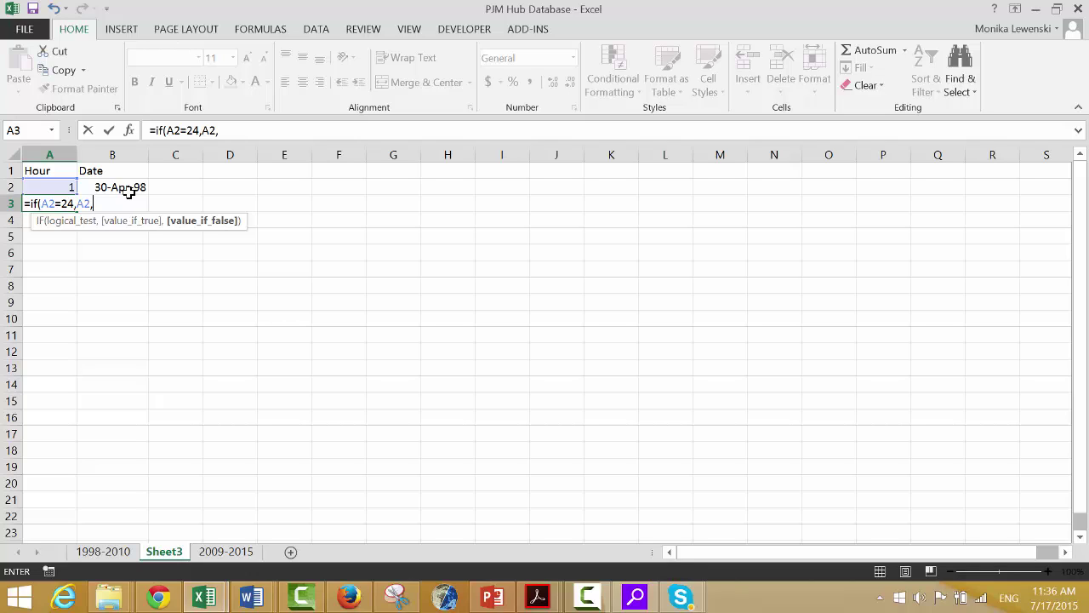
pyautogui.press('Up')
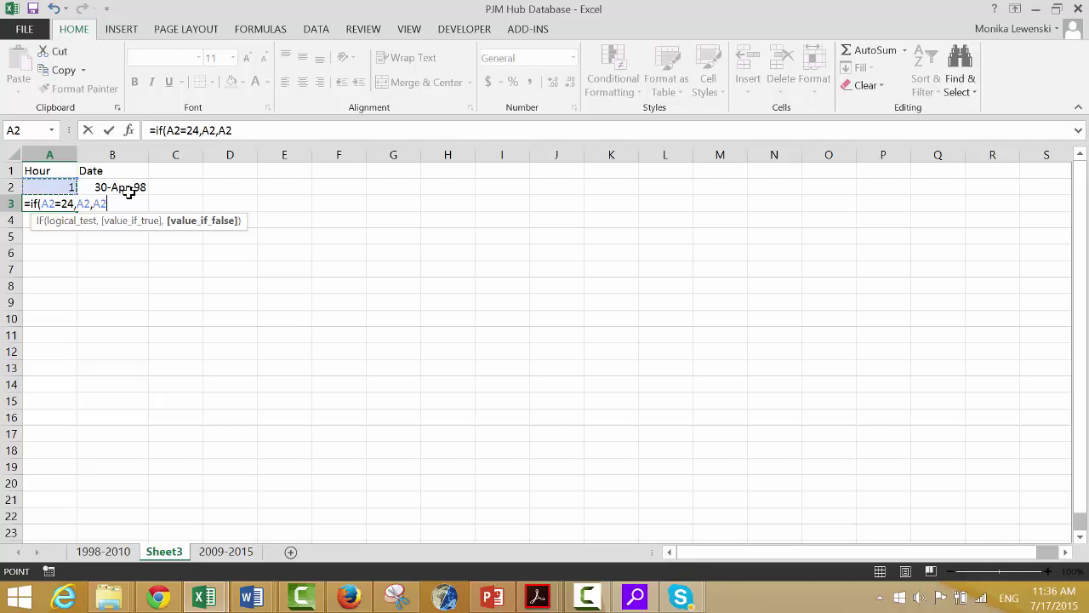
pyautogui.write('+1)')
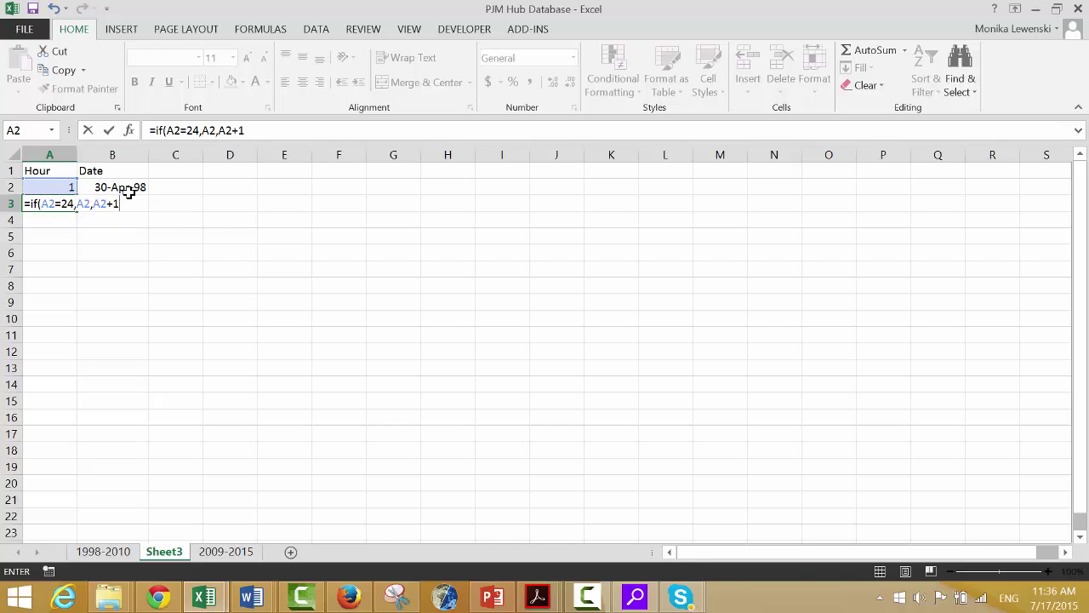
pyautogui.press('Return')
pyautogui.press('Up')
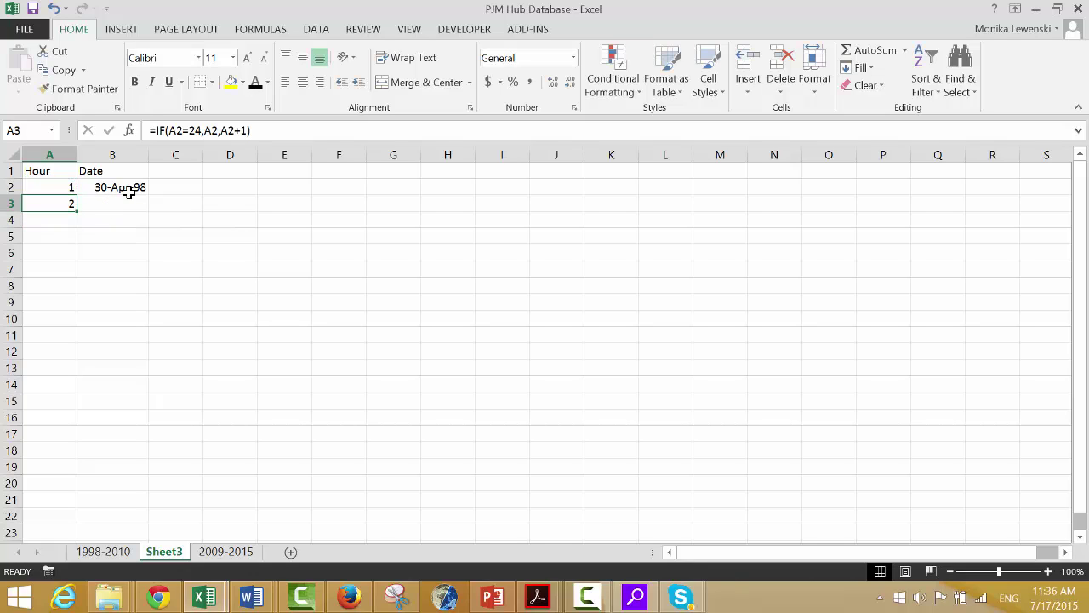
pyautogui.hotkey('shift', 'Down')
pyautogui.hotkey('shift', 'Down')
pyautogui.hotkey('shift', 'Up')
pyautogui.hotkey('shift', 'Down')
pyautogui.hotkey('shift', 'Down')
pyautogui.hotkey('shift', 'Down')
pyautogui.hotkey('shift', 'Down')
pyautogui.hotkey('shift', 'Down')
pyautogui.hotkey('shift', 'Down')
pyautogui.hotkey('shift', 'Down')
pyautogui.hotkey('shift', 'Down')
pyautogui.hotkey('shift', 'Down')
pyautogui.hotkey('shift', 'Down')
pyautogui.hotkey('shift', 'Down')
pyautogui.hotkey('shift', 'Down')
pyautogui.hotkey('shift', 'Down')
pyautogui.hotkey('shift', 'Down')
pyautogui.hotkey('shift', 'Down')
pyautogui.hotkey('shift', 'Down')
pyautogui.press('Up')
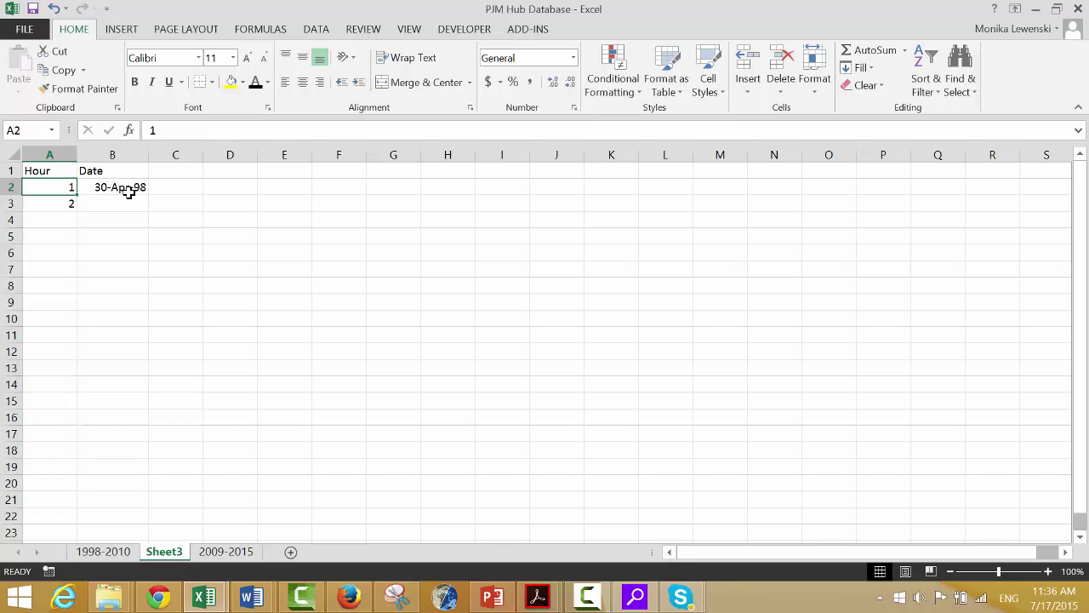
pyautogui.press('Down')
pyautogui.hotkey('shift', 'Down')
pyautogui.hotkey('shift', 'Down')
pyautogui.hotkey('shift', 'Down')
pyautogui.hotkey('shift', 'Down')
pyautogui.hotkey('shift', 'Down')
pyautogui.hotkey('shift', 'Down')
pyautogui.hotkey('shift', 'Down')
pyautogui.hotkey('shift', 'Down')
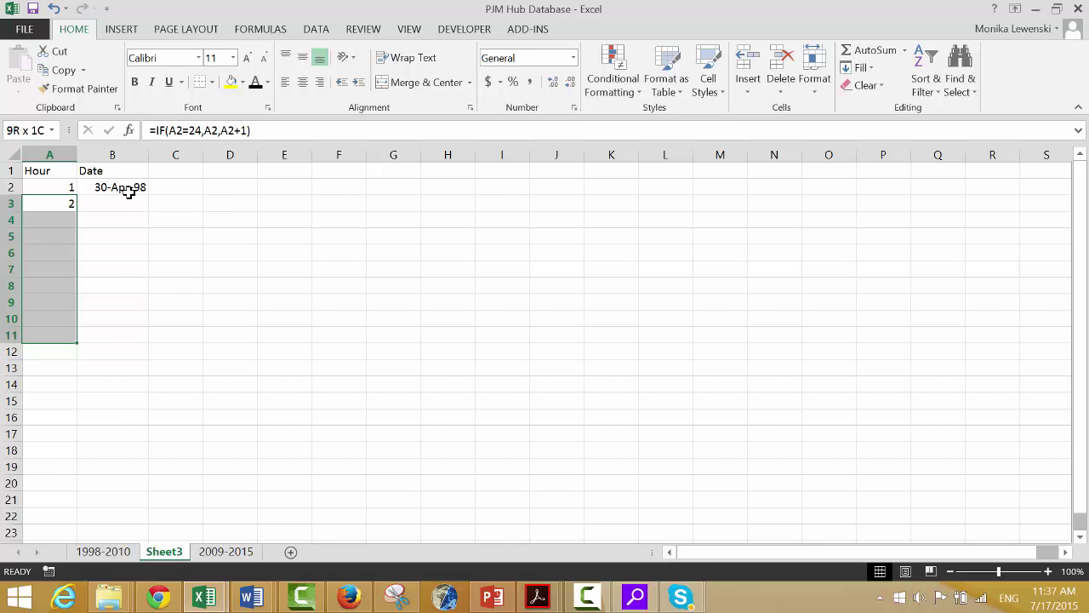
pyautogui.hotkey('ctrl', 'shift', 'pagedown')
pyautogui.hotkey('ctrl', 'shift', 'pageup')
pyautogui.press('Up')
pyautogui.press('Up')
pyautogui.press('Up')
pyautogui.press('Up')
pyautogui.press('Up')
pyautogui.press('Up')
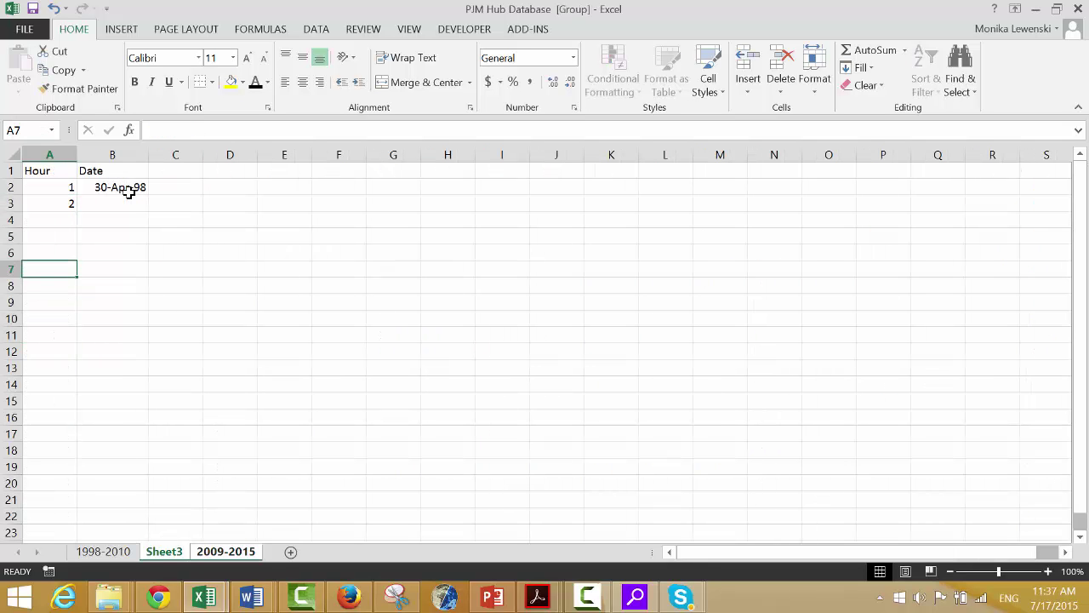
pyautogui.press('Down')
pyautogui.moveTo(128, 193); pyautogui.dragTo(128, 192)
# - Enter 8766 in cell E2
pyautogui.hotkey('ctrl', 'Home')
pyautogui.press('Down')
pyautogui.press('Right')
pyautogui.press('Right')
pyautogui.press('Right')
pyautogui.press('Right')
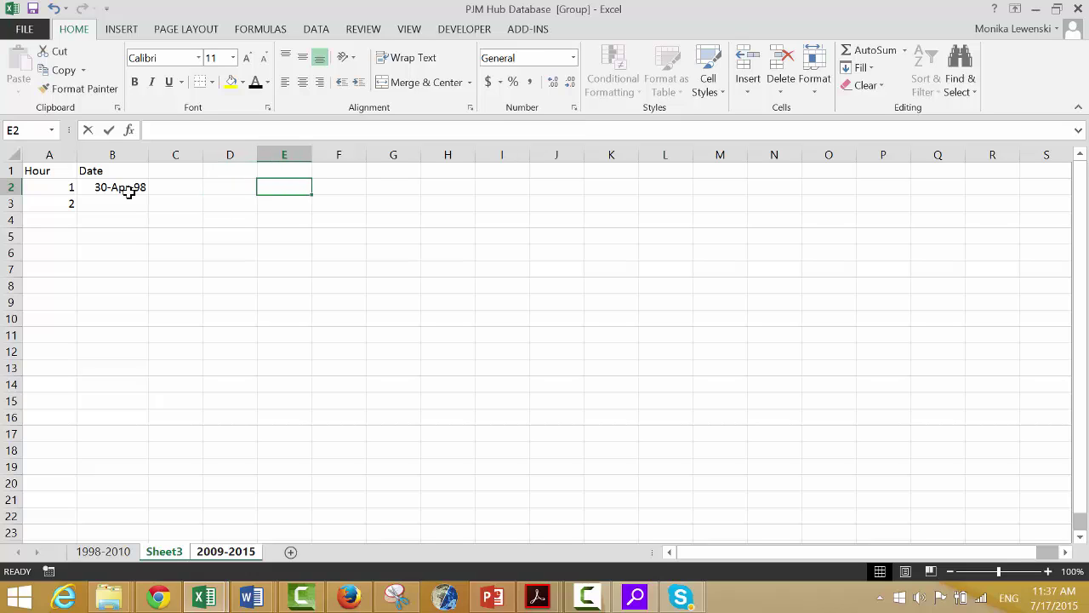
pyautogui.write('8766')
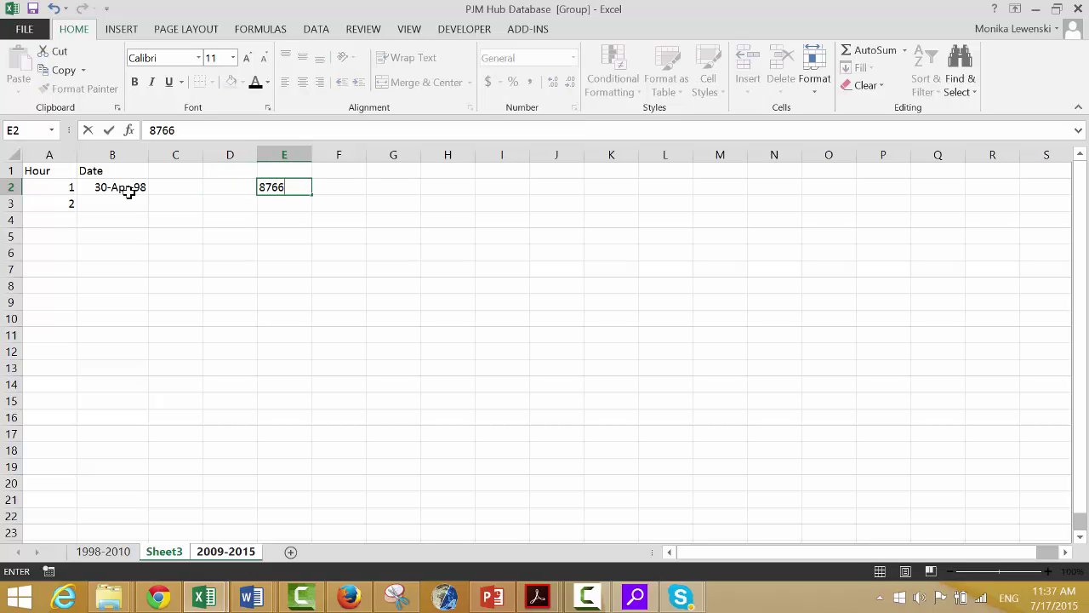
pyautogui.press('Return')
pyautogui.press('Up')
# - Calculate the number of years in cell F2 with the formula =2015-1998
pyautogui.press('Right')
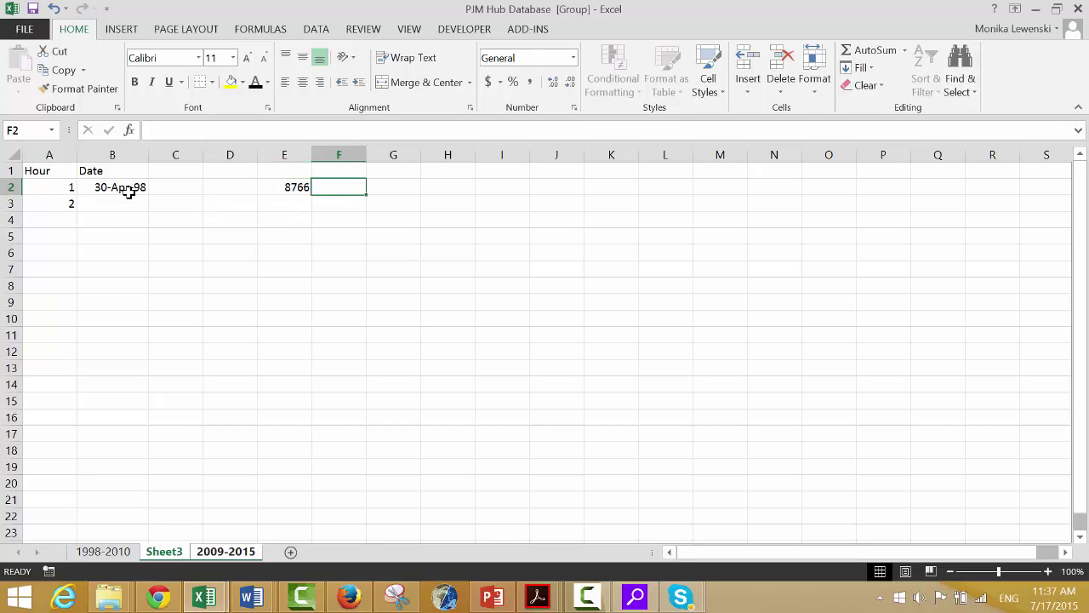
pyautogui.write('=2')
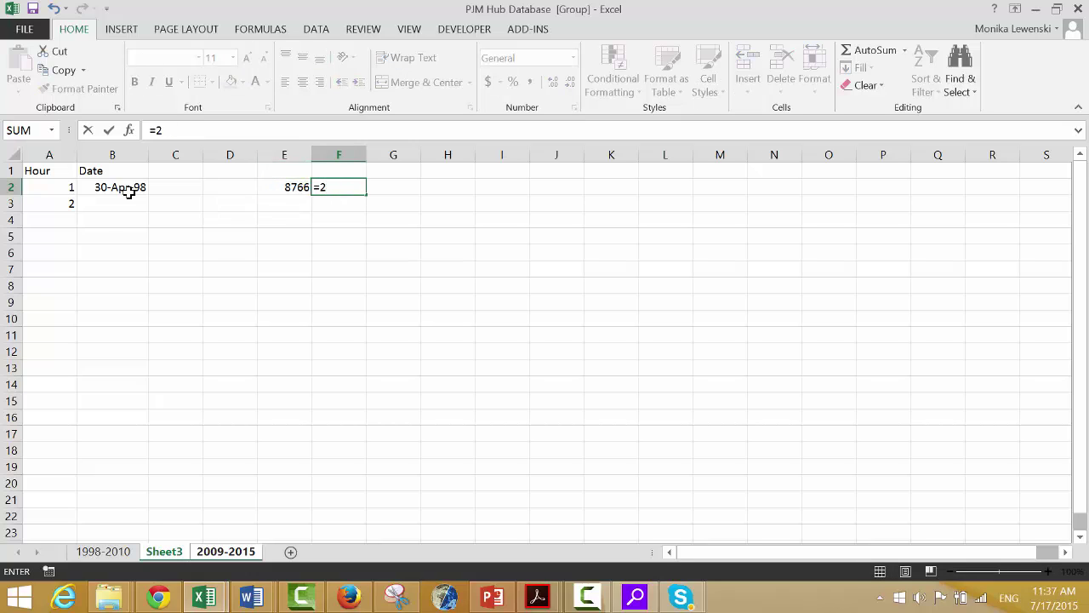
pyautogui.write('105-1998')
pyautogui.press('Return')
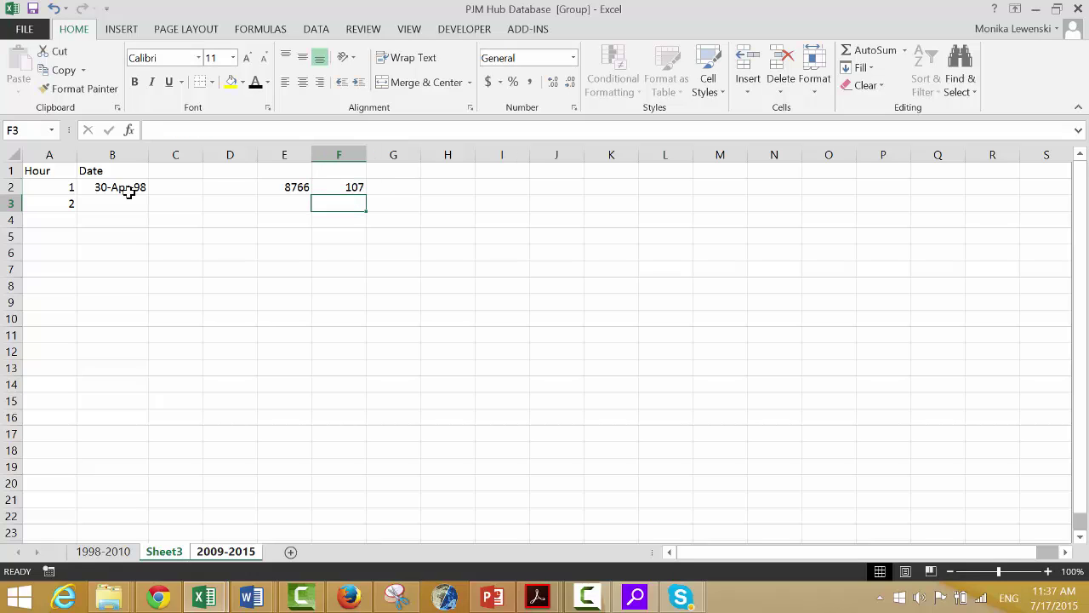
pyautogui.press('Up')
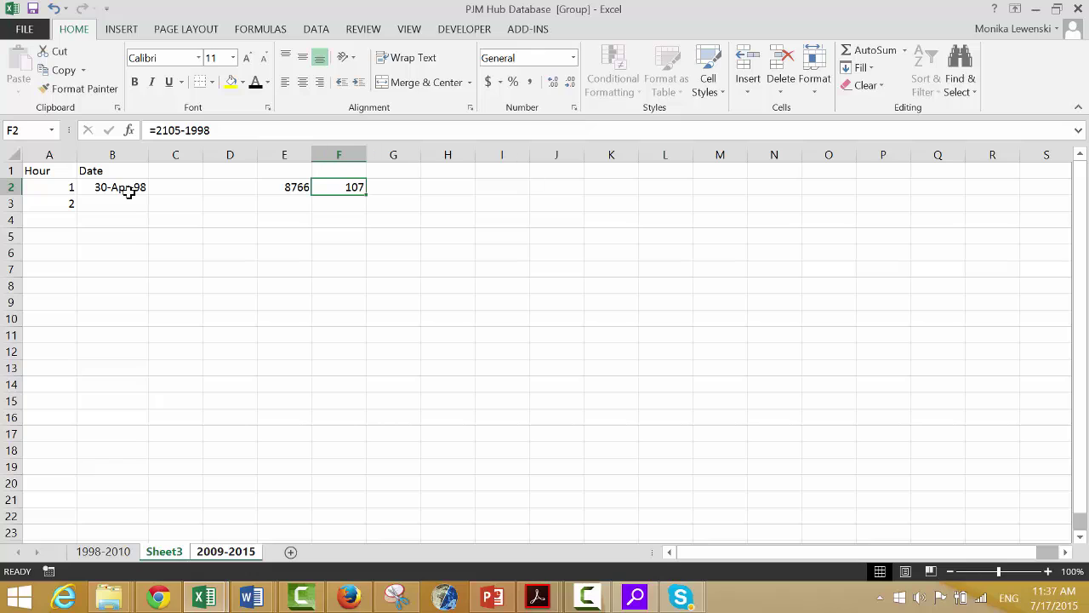
pyautogui.press('F2')
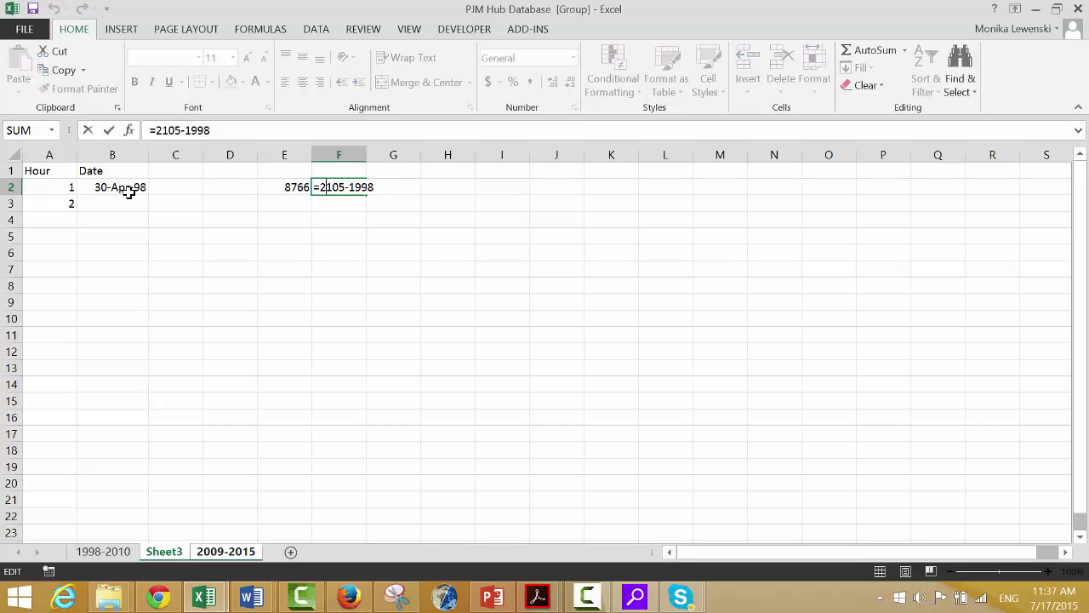
pyautogui.write('0')
pyautogui.press('Delete')
pyautogui.press('Return')
pyautogui.press('Up')
# - Multiply the two values in cell G2 with the formula =E2*F2
pyautogui.press('Right')
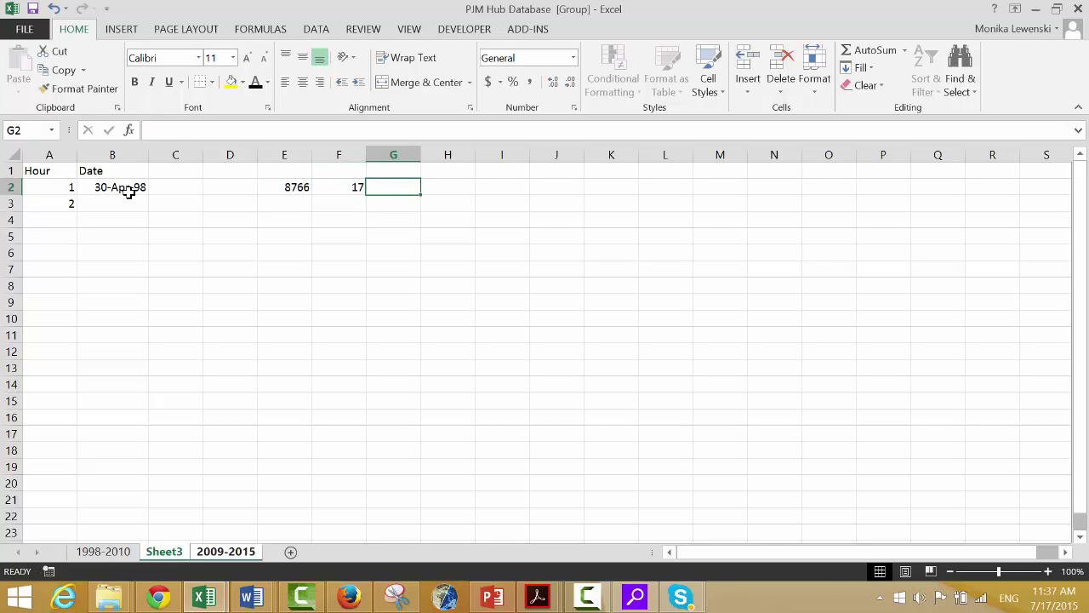
pyautogui.write('=')
pyautogui.press('Left')
pyautogui.press('Left')
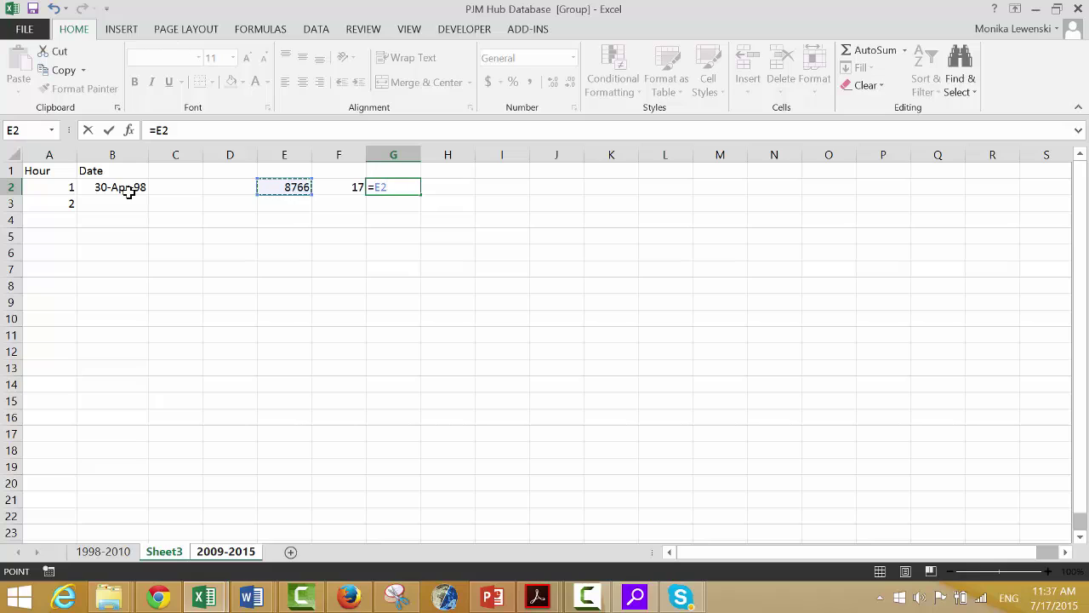
pyautogui.write('*')
pyautogui.press('Left')
pyautogui.press('Left')
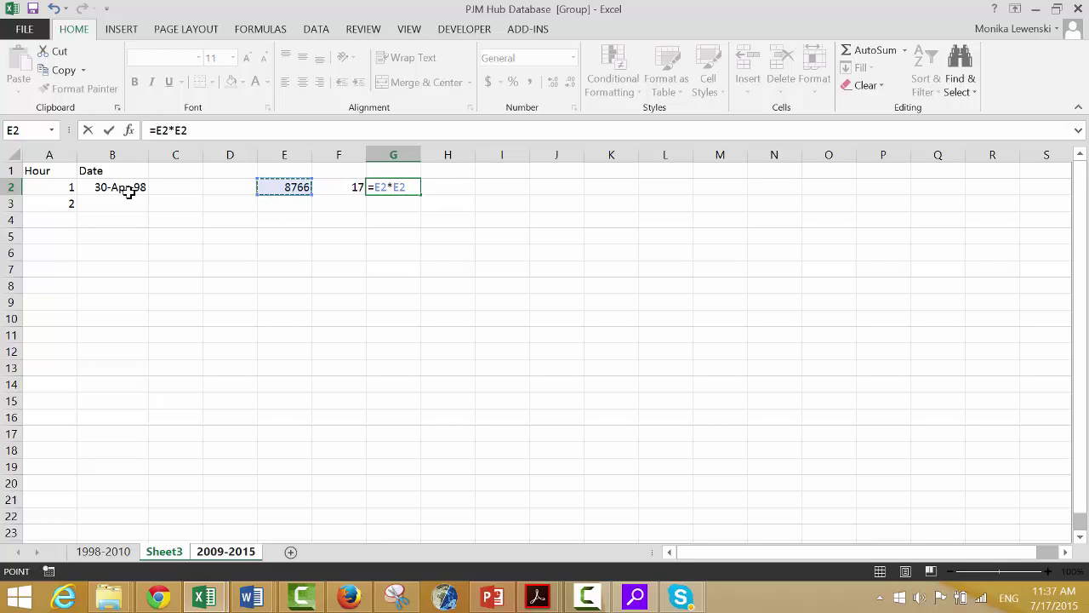
pyautogui.press('Right')
pyautogui.press('Return')
pyautogui.press('Up')
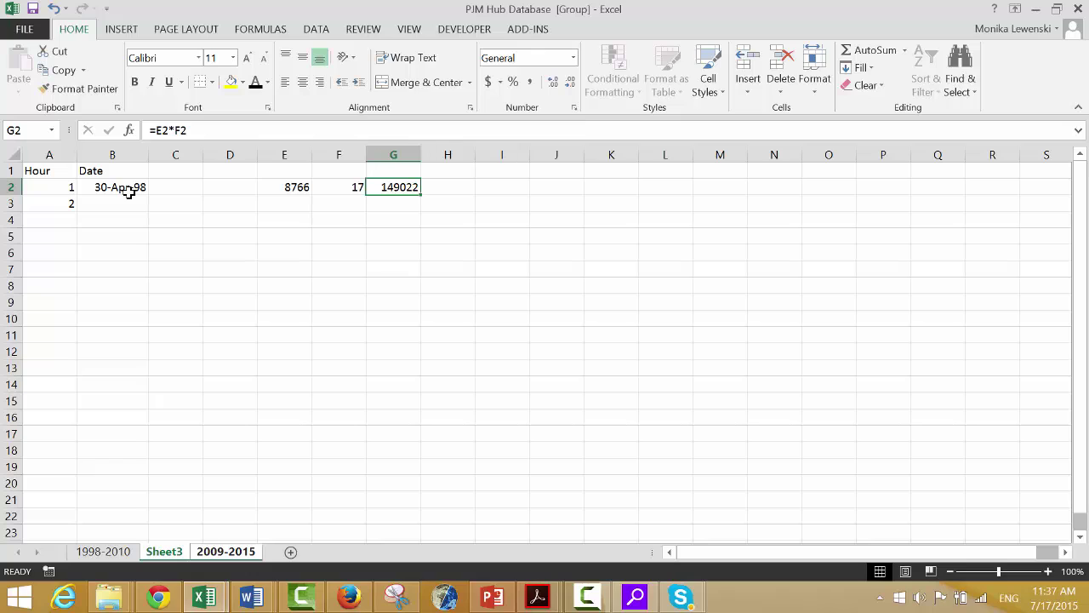
pyautogui.press('Right')
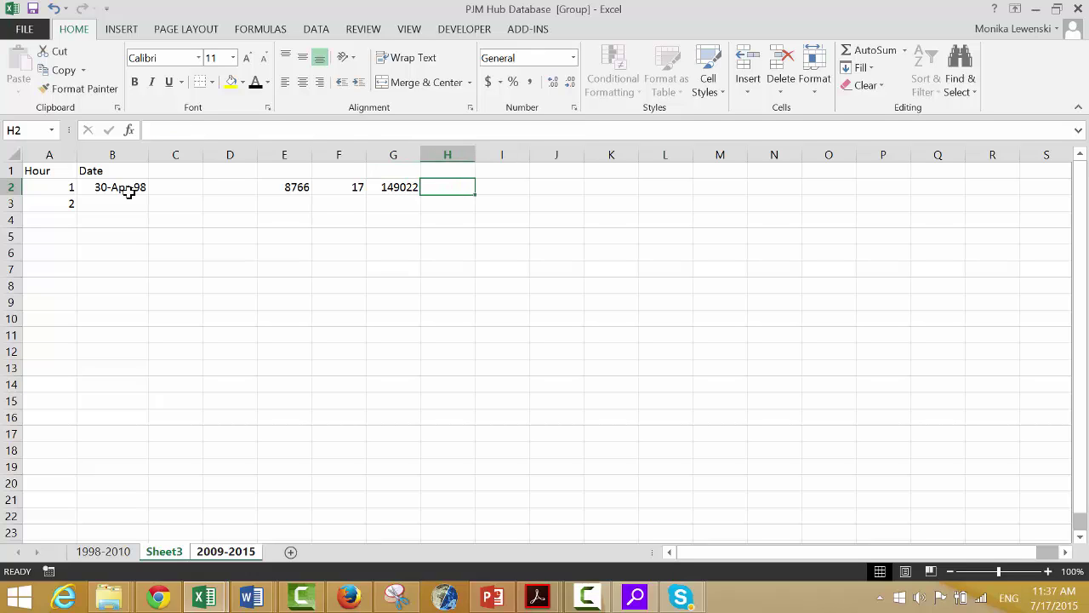
pyautogui.write('=')
pyautogui.press('Escape')
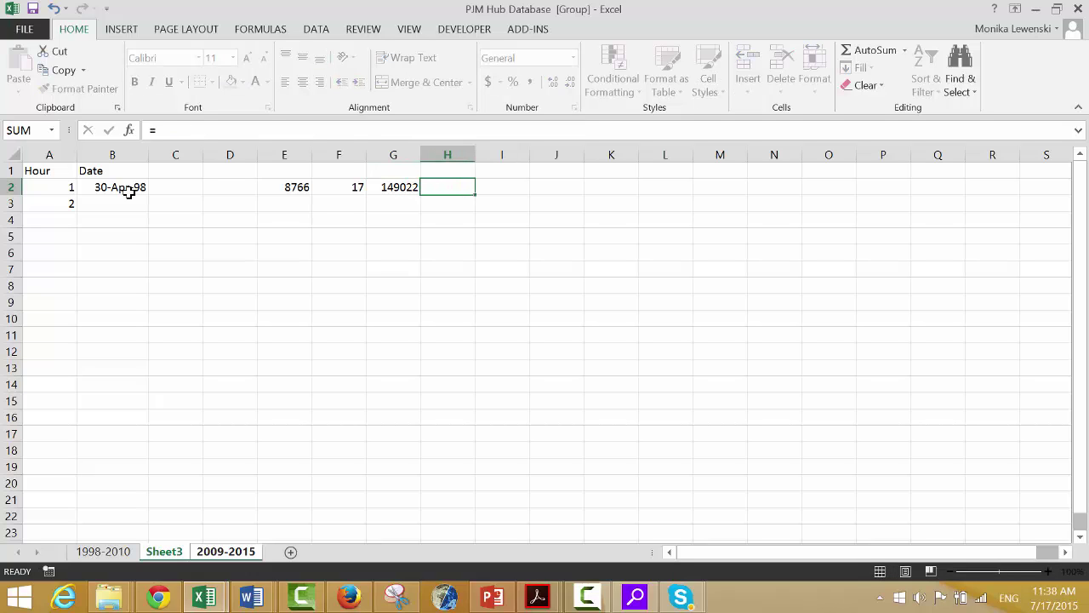
# - Select the first hour value in cell A2
pyautogui.press('Left')
pyautogui.press('Left')
pyautogui.press('Left')
pyautogui.press('Left')
pyautogui.press('Left')
pyautogui.press('Left')
pyautogui.press('Left')
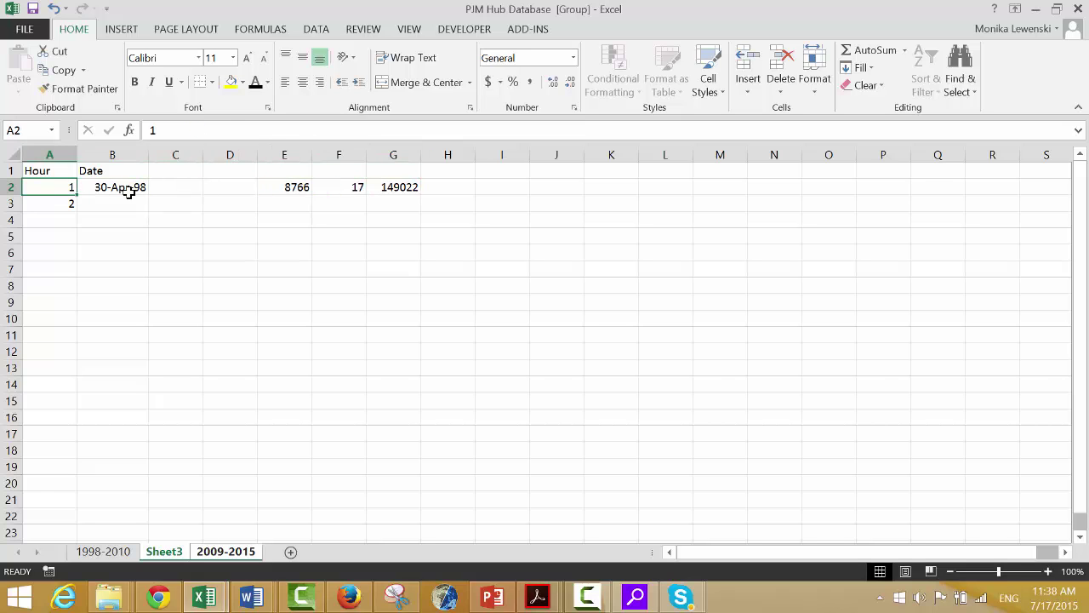
pyautogui.press('super+Down')
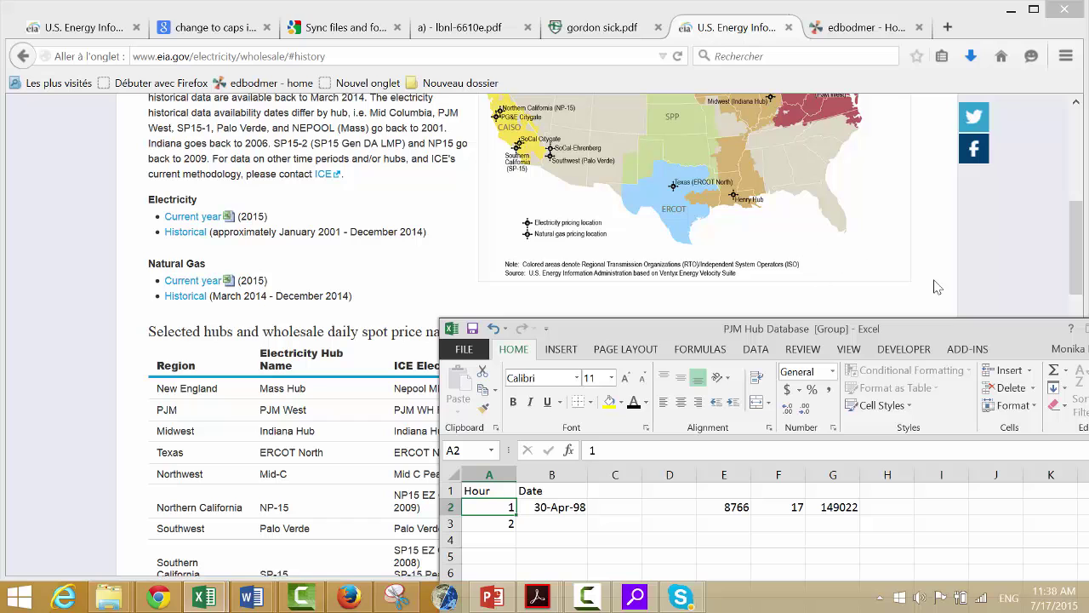
pyautogui.moveTo(976, 334); pyautogui.dragTo(640, 129)
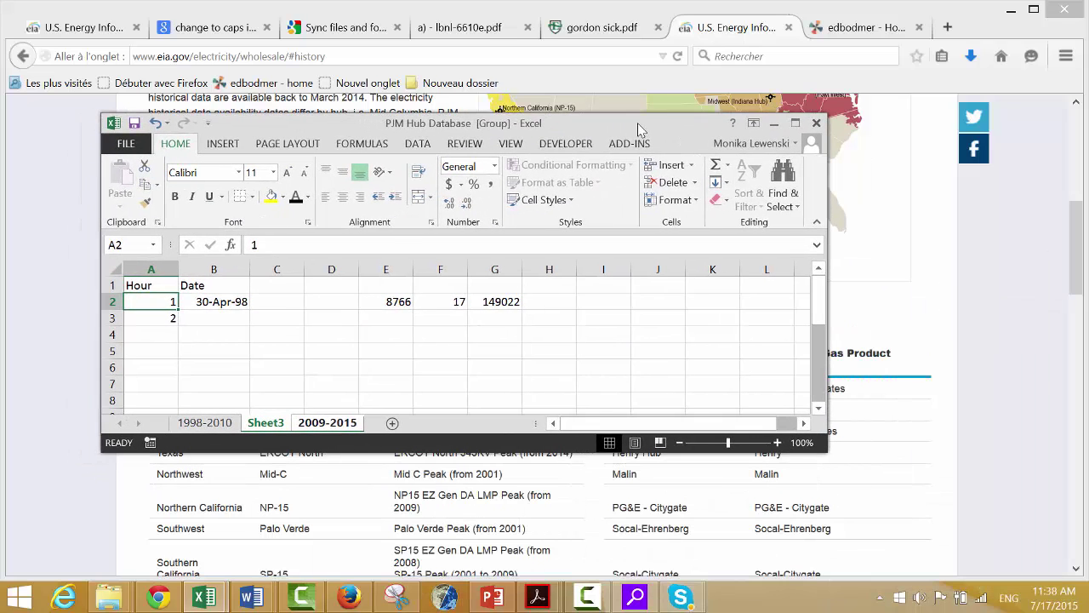
pyautogui.click(796, 124)
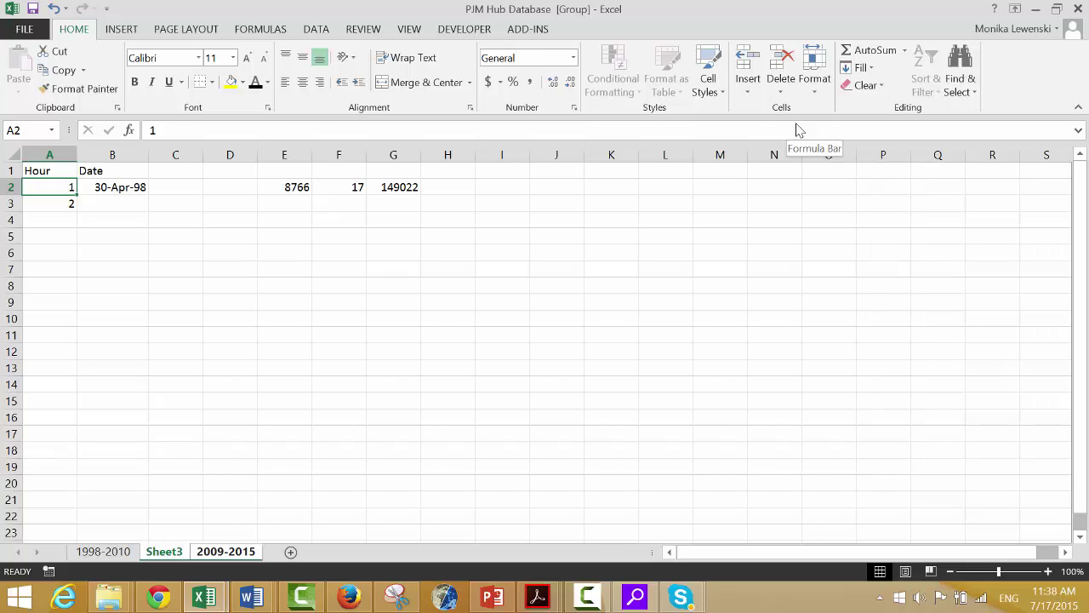
# - Go to cell A149022 and enter the letter a there as an end marker for the Hour column
pyautogui.hotkey('ctrl', 'g')
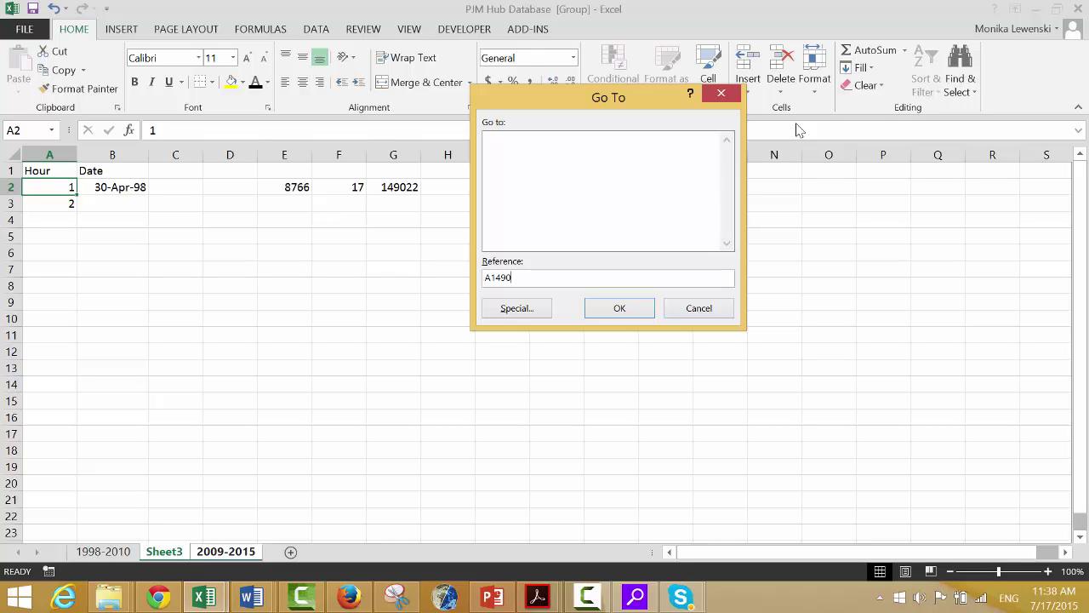
pyautogui.press('Return')
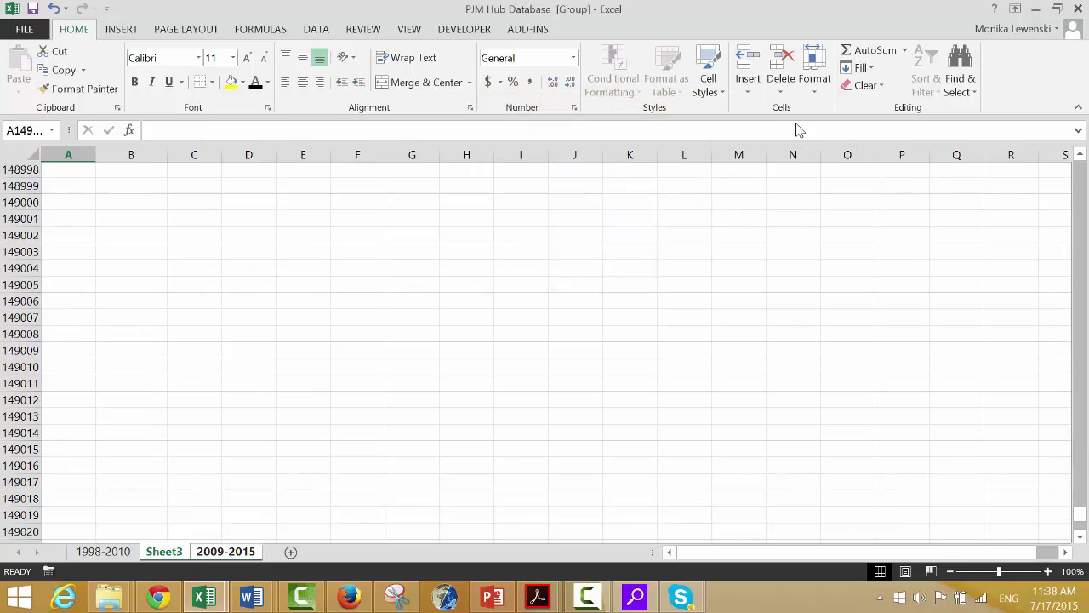
pyautogui.write('a')
pyautogui.press('Return')
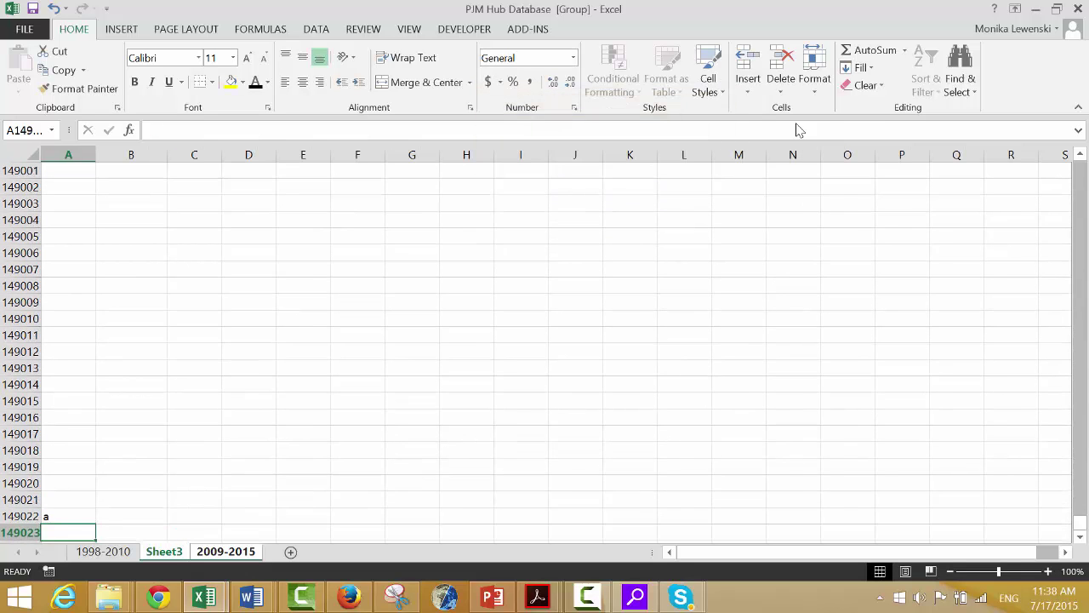
# - Fill the hour formula in A3 down through cell A149022
pyautogui.press('Up')
pyautogui.hotkey('ctrl', 'Up')
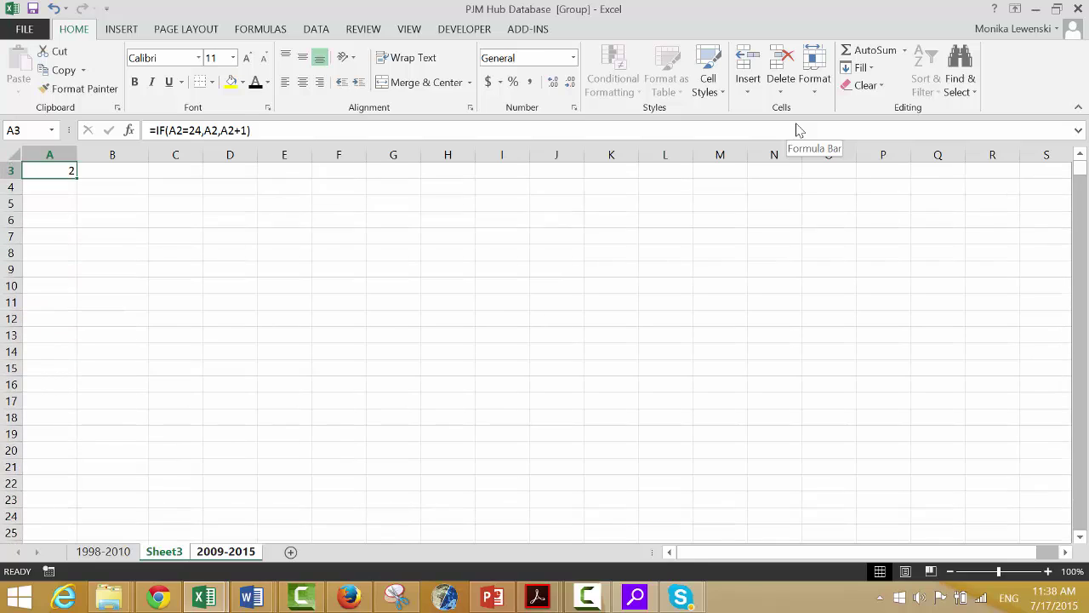
pyautogui.hotkey('ctrl', 'shift', 'Down')
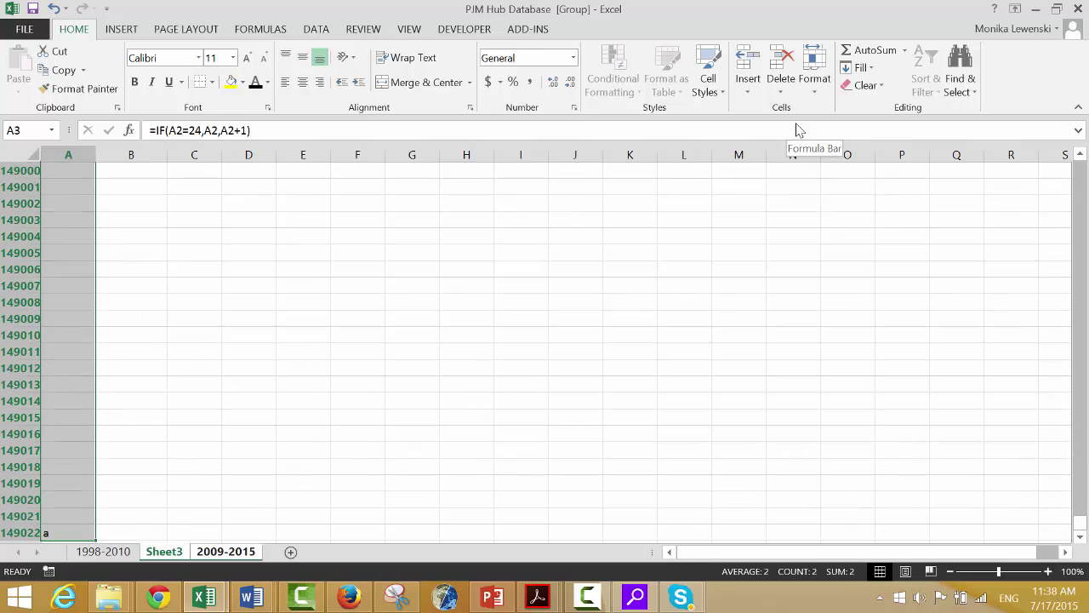
pyautogui.hotkey('ctrl', 'd')
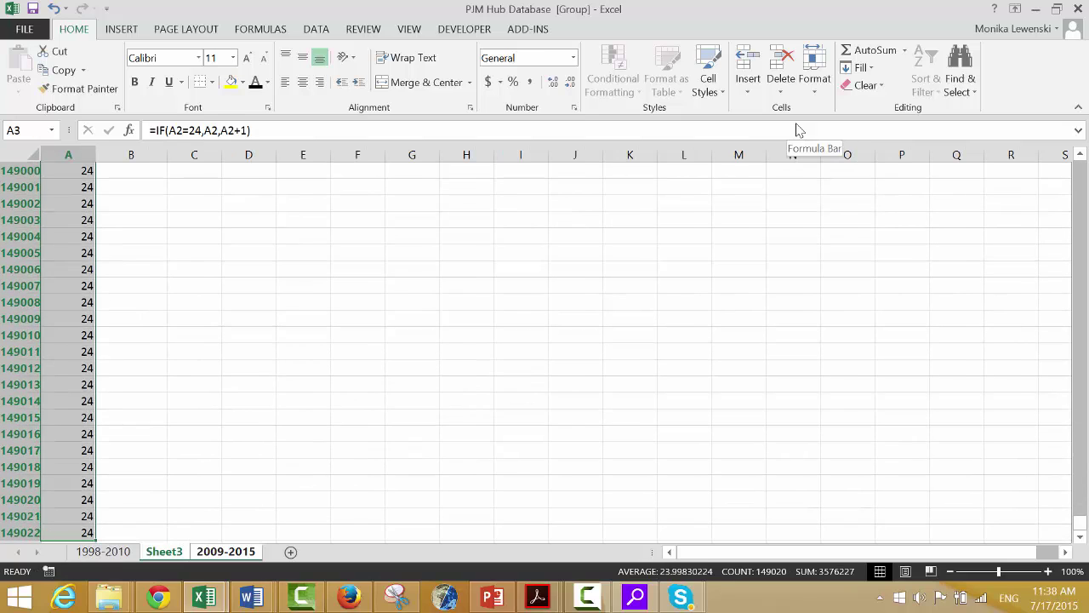
# - Examine the filled values in the Hour column from the first rows down to about row 112
pyautogui.hotkey('ctrl', 'Up')
pyautogui.press('Up')
pyautogui.press('Down')
pyautogui.press('Down')
pyautogui.press('Down')
pyautogui.press('Down')
pyautogui.press('Down')
pyautogui.press('Down')
pyautogui.press('Down')
pyautogui.press('Down')
pyautogui.press('Down')
pyautogui.press('Down')
pyautogui.press('Down')
pyautogui.press('Down')
pyautogui.press('Down')
pyautogui.press('Down')
pyautogui.press('Down')
pyautogui.press('Down')
pyautogui.press('Down')
pyautogui.press('Down')
pyautogui.press('Down')
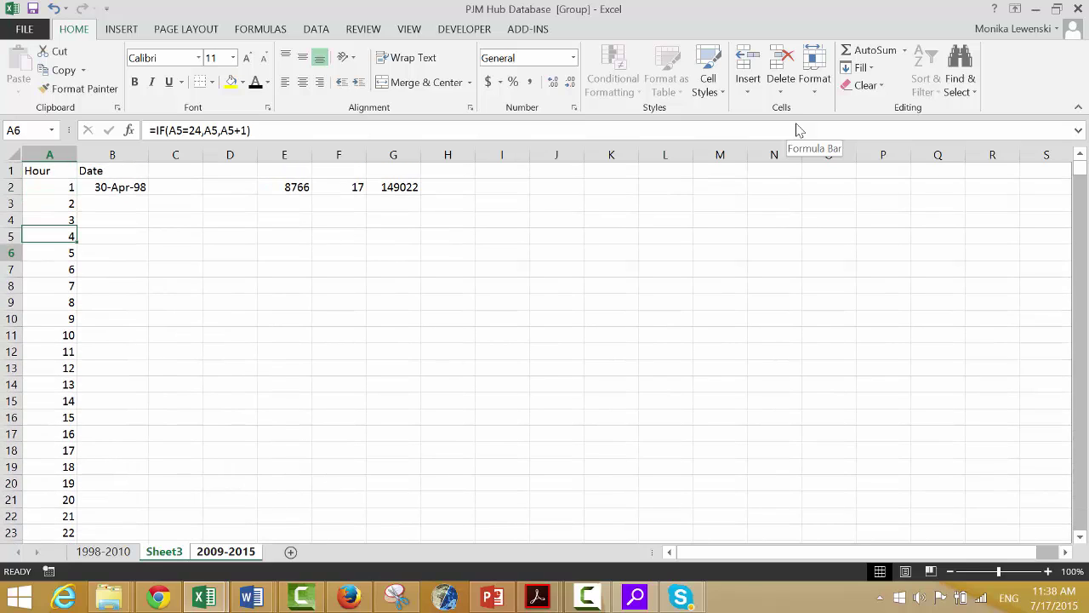
pyautogui.press('Down')
pyautogui.press('Down')
pyautogui.press('Down')
pyautogui.press('Down')
pyautogui.press('Down')
pyautogui.press('Down')
pyautogui.press('Down')
pyautogui.press('Down')
pyautogui.press('Down')
pyautogui.press('Down')
pyautogui.press('Down')
pyautogui.press('Down')
pyautogui.press('Down')
pyautogui.press('Down')
pyautogui.press('Down')
pyautogui.press('Down')
pyautogui.press('Down')
pyautogui.press('Down')
pyautogui.press('Down')
pyautogui.press('Down')
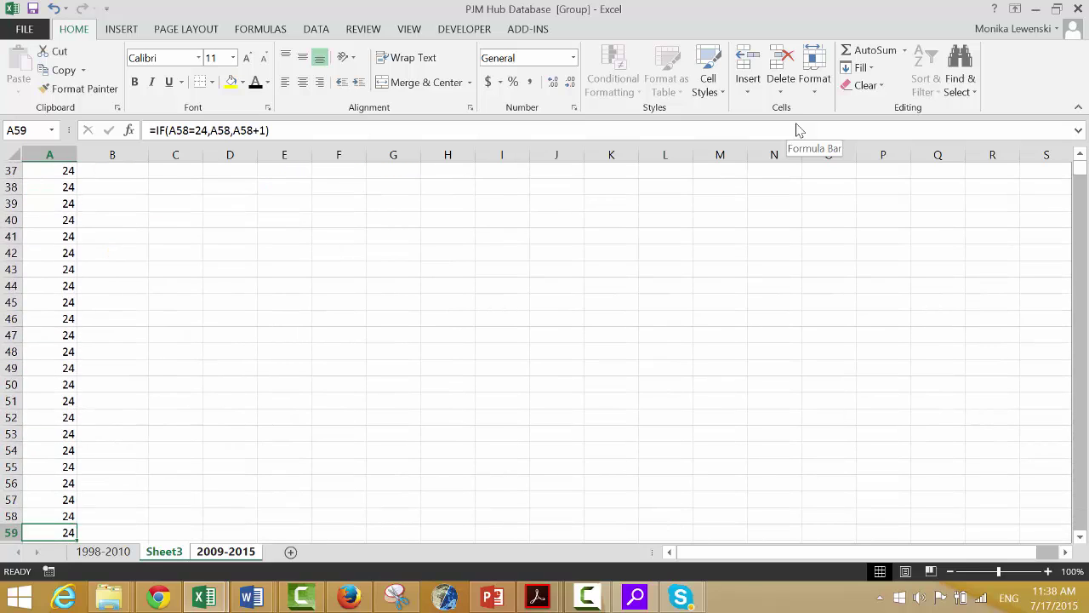
pyautogui.press('Down')
pyautogui.press('Down')
pyautogui.press('Down')
pyautogui.press('Down')
pyautogui.press('Down')
pyautogui.press('Down')
pyautogui.press('Down')
pyautogui.press('Down')
pyautogui.press('Down')
pyautogui.press('Down')
pyautogui.press('Down')
pyautogui.press('Down')
pyautogui.press('Down')
pyautogui.press('Down')
pyautogui.press('Down')
pyautogui.press('Down')
pyautogui.press('Down')
pyautogui.press('Down')
pyautogui.press('Down')
pyautogui.press('Down')
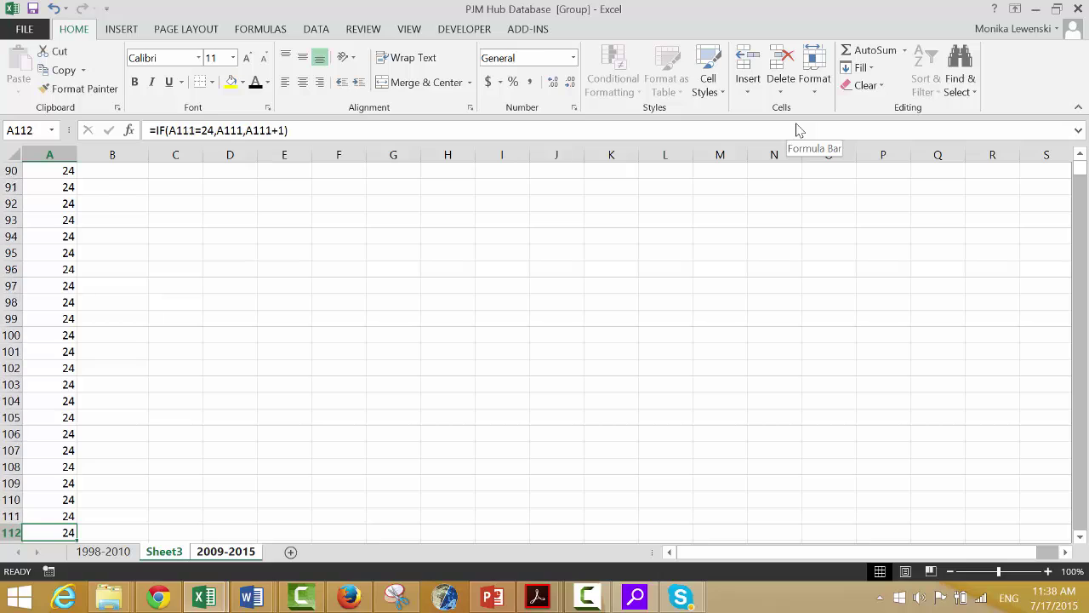
# - Change the formula in cell A3 to =IF(A2=24,1,A2+1) so the hour restarts at 1 after 24
pyautogui.hotkey('ctrl', 'Up')
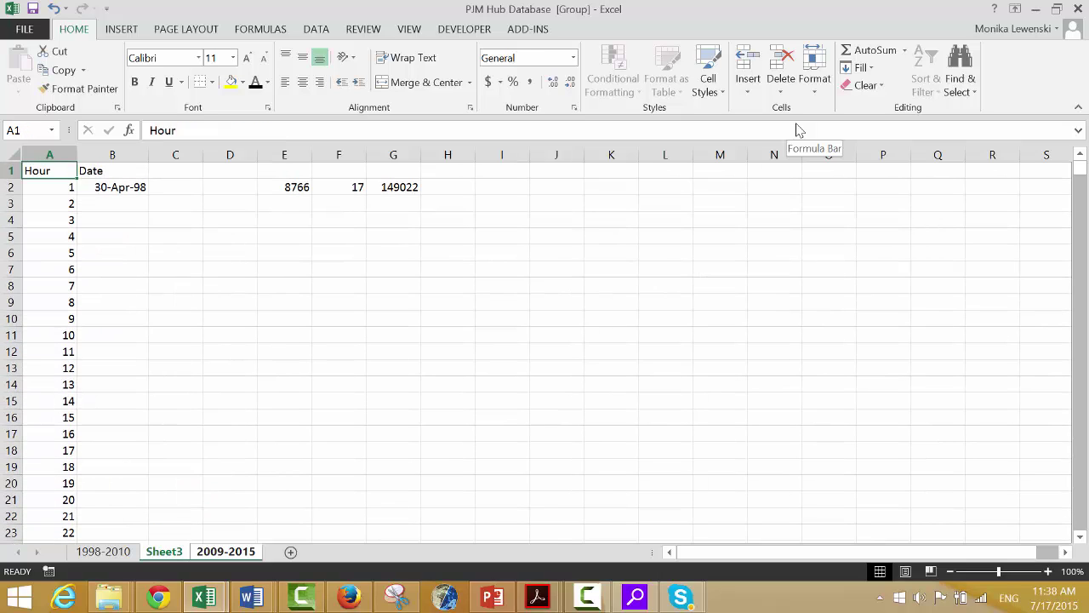
pyautogui.press('Down')
pyautogui.press('Down')
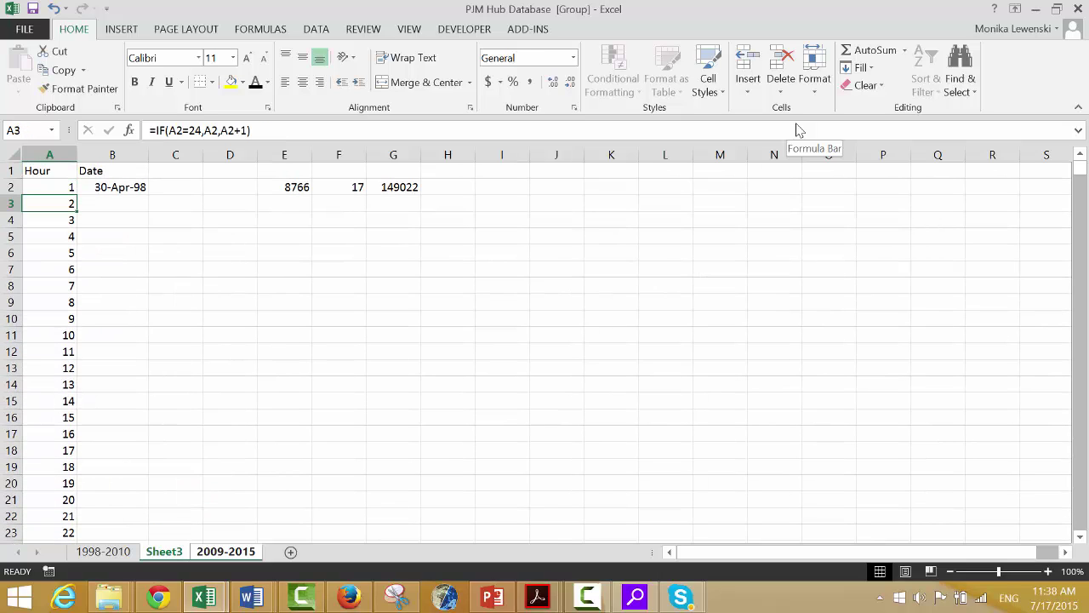
pyautogui.press('F2')
pyautogui.press('Left')
pyautogui.press('Left')
pyautogui.press('Left')
pyautogui.press('Left')
pyautogui.press('Left')
pyautogui.press('Left')
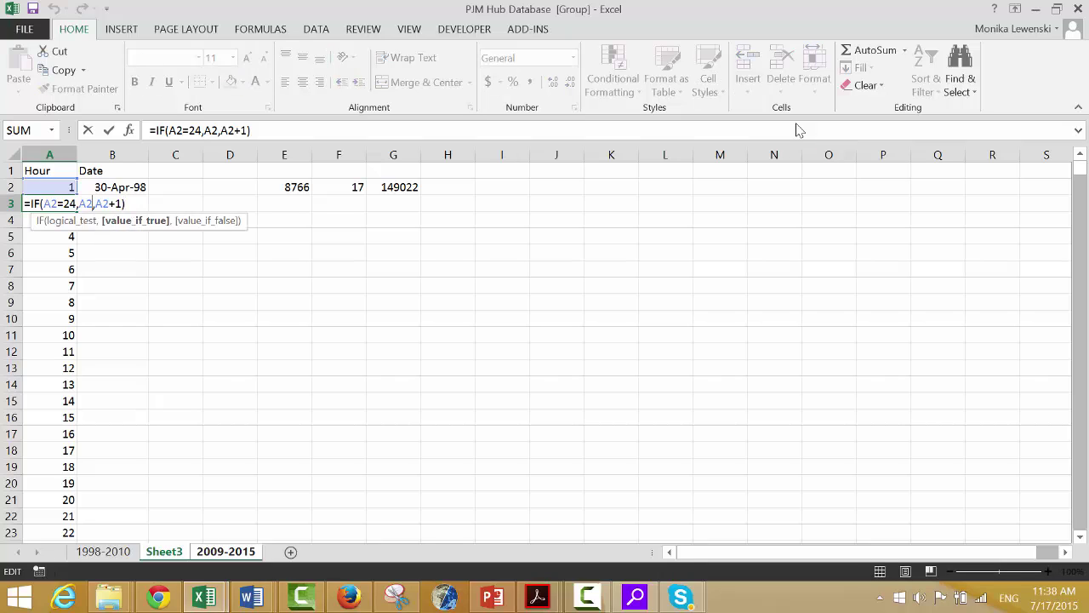
pyautogui.press('BackSpace')
pyautogui.press('BackSpace')
pyautogui.write('1')
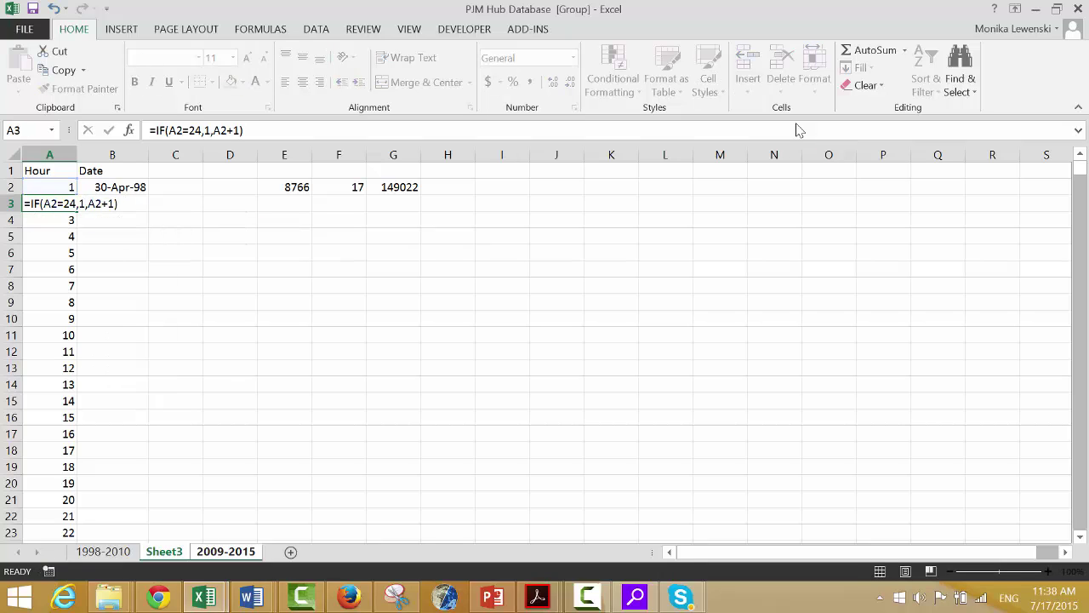
pyautogui.hotkey('ctrl', 'Return')
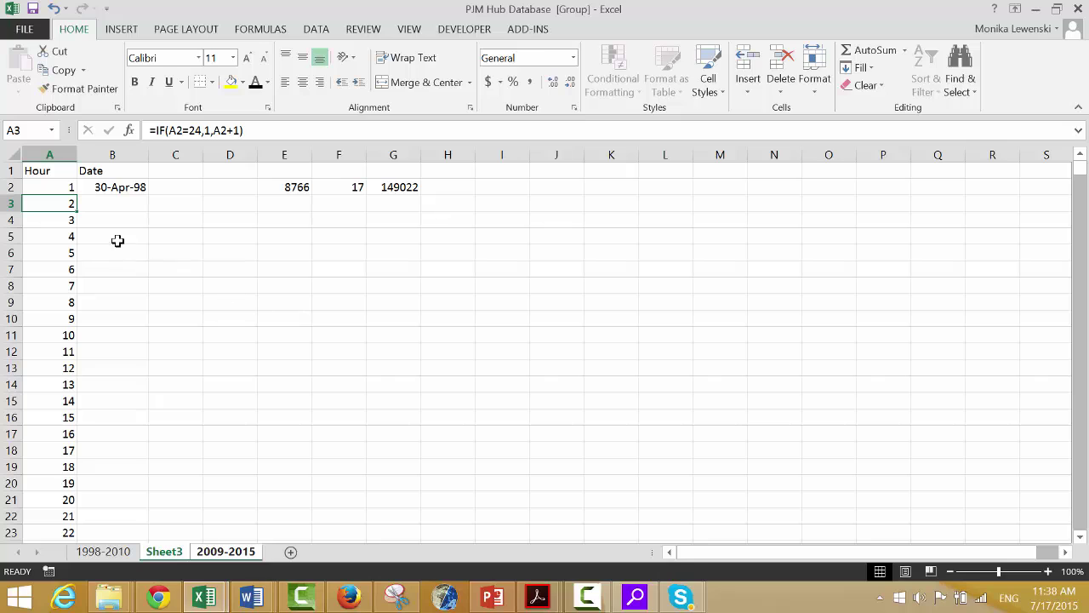
# - Fill the corrected formula in A3 down the whole Hour column and check its last row
pyautogui.doubleClick(78, 214)
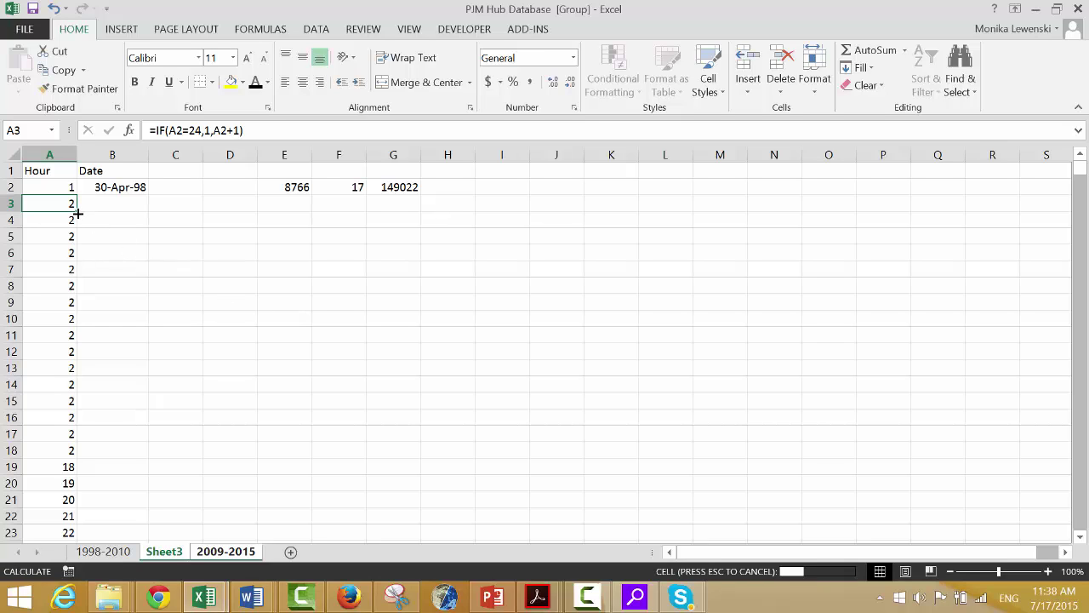
pyautogui.click(77, 213)
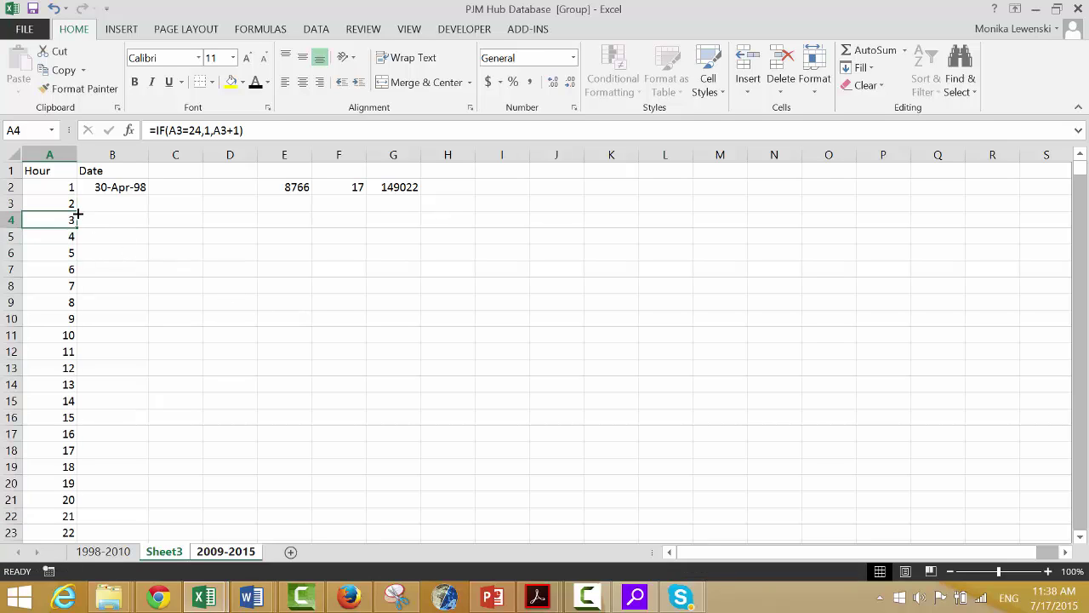
pyautogui.hotkey('ctrl', 'Down')
pyautogui.hotkey('ctrl', 'Down')
pyautogui.hotkey('ctrl', 'Up')
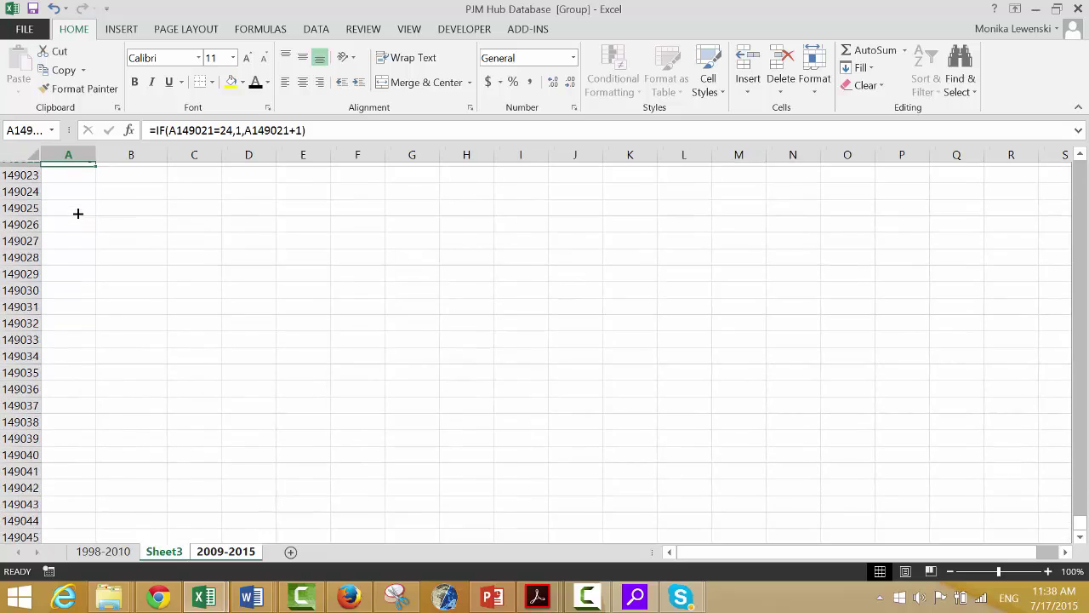
# - Enter the formula =IF(A3=1,B2+1,B2) in cell B3 of the Date column
pyautogui.hotkey('ctrl', 'Up')
pyautogui.press('Down')
pyautogui.press('Right')
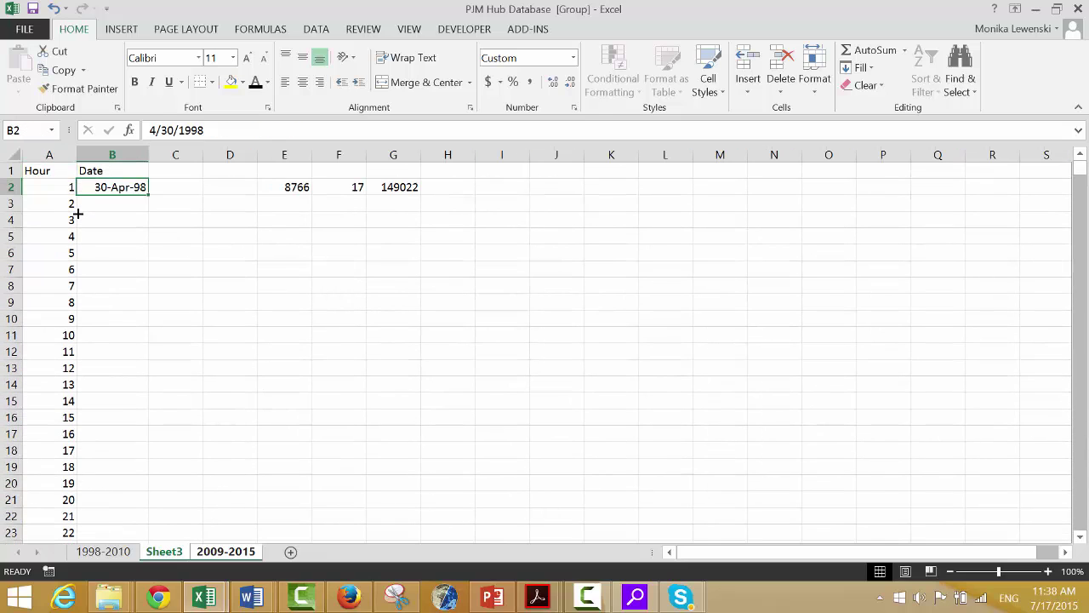
pyautogui.press('Down')
pyautogui.write('=')
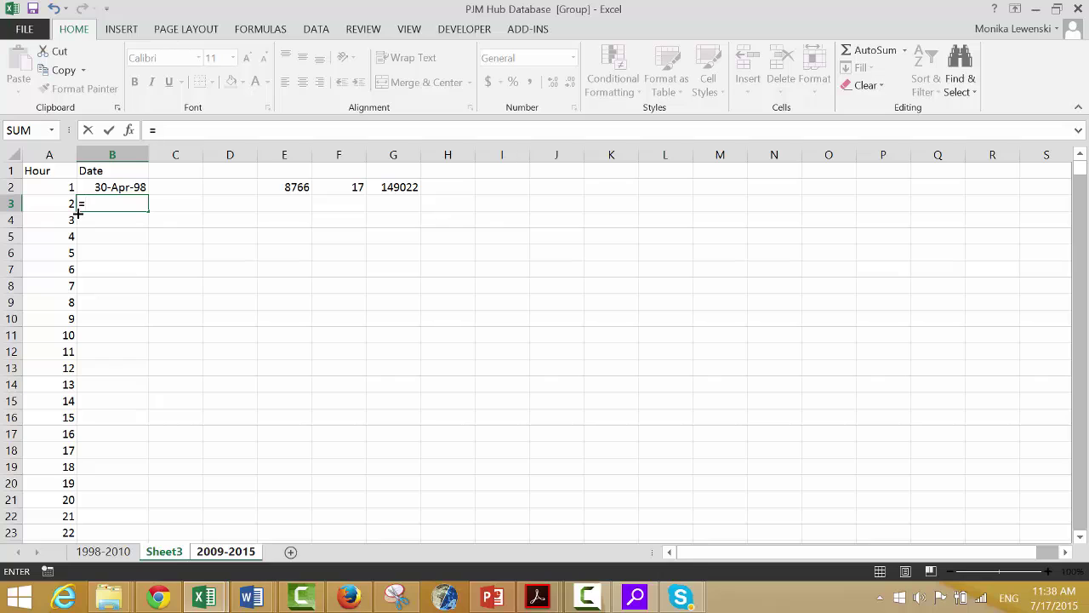
pyautogui.write('if(')
pyautogui.press('Left')
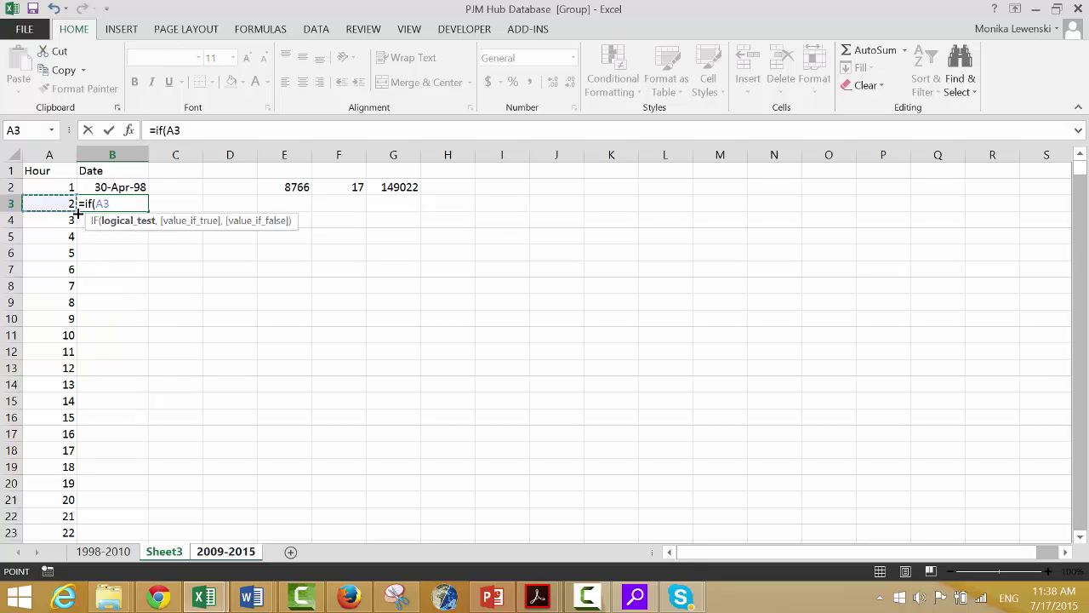
pyautogui.write('=1,')
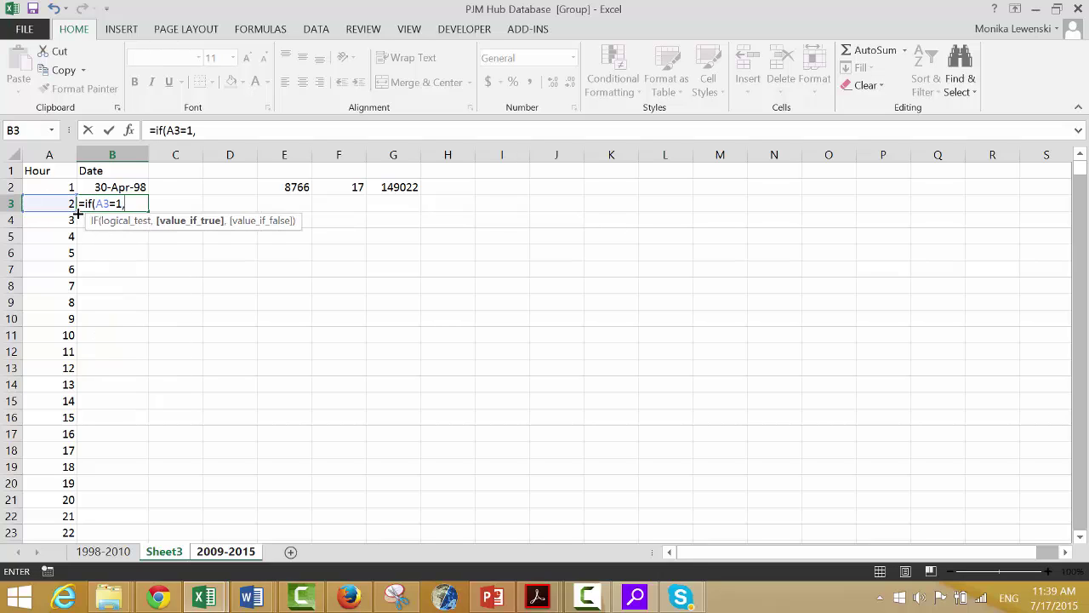
pyautogui.press('Up')
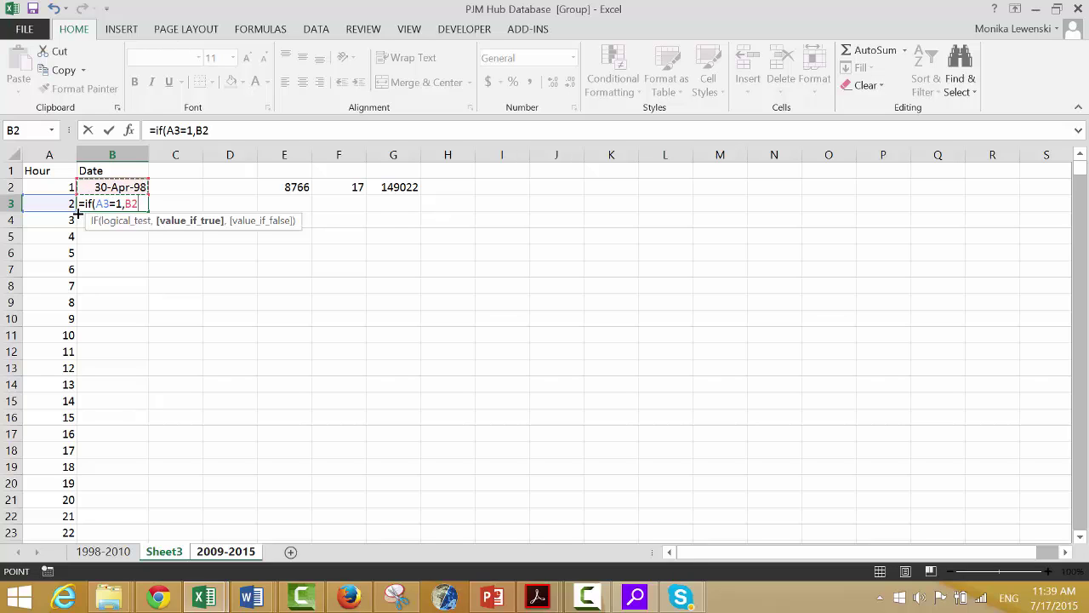
pyautogui.write('+1,')
pyautogui.press('Up')
pyautogui.press('Return')
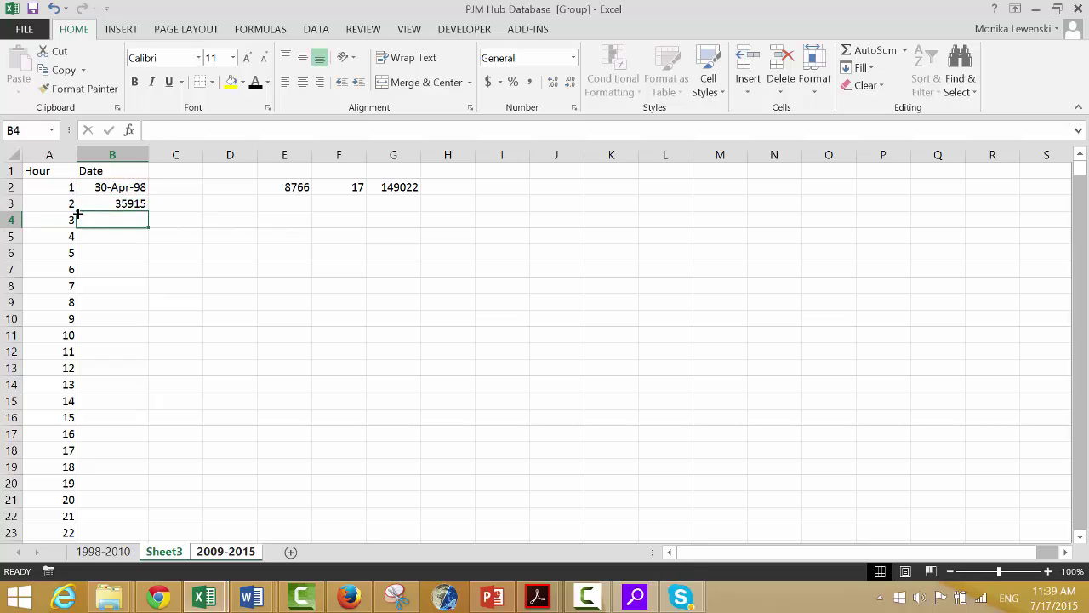
# - Format cell B3 as a day-month-year date and fill its formula down the Date column beside the hours
pyautogui.press('Up')
pyautogui.hotkey('ctrl', 'shift', '3')
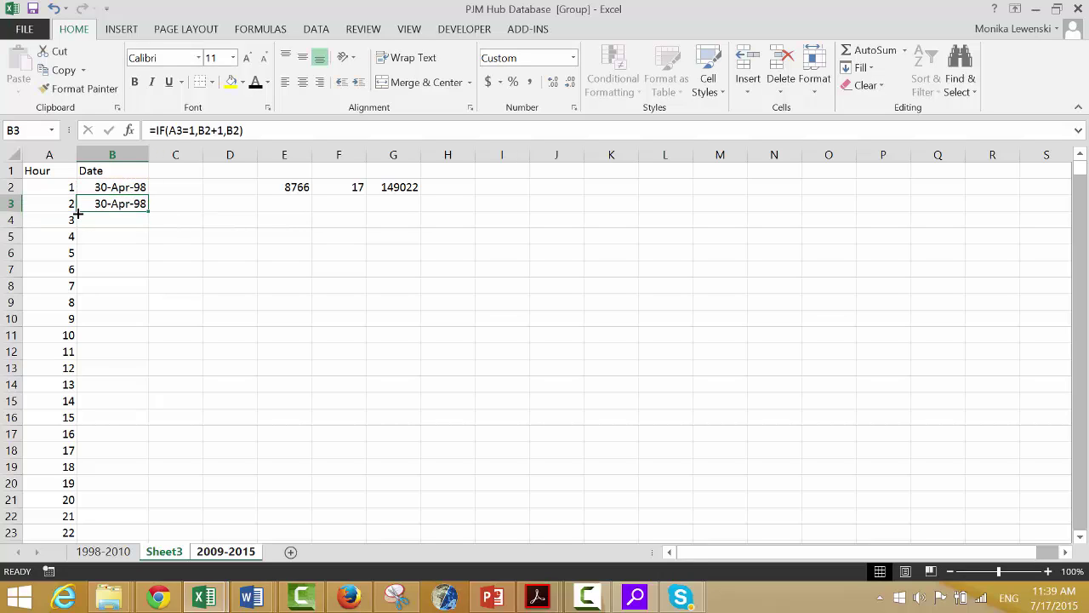
pyautogui.doubleClick(149, 212)
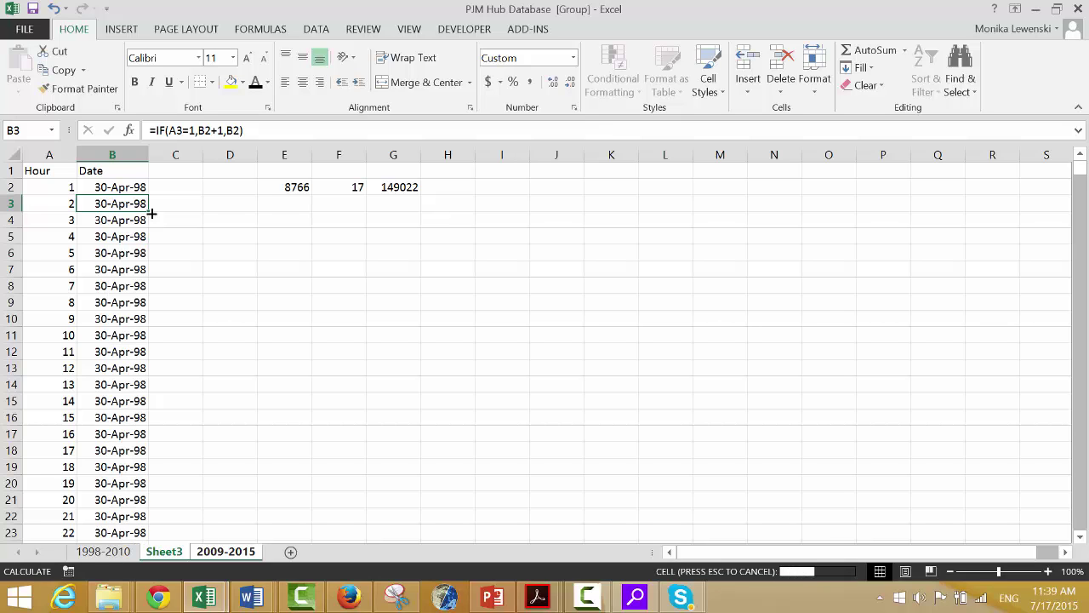
# - Extend the Hour and Date formulas together from their last filled row, 149022, down to row 149234
pyautogui.press('Down')
pyautogui.hotkey('ctrl', 'Down')
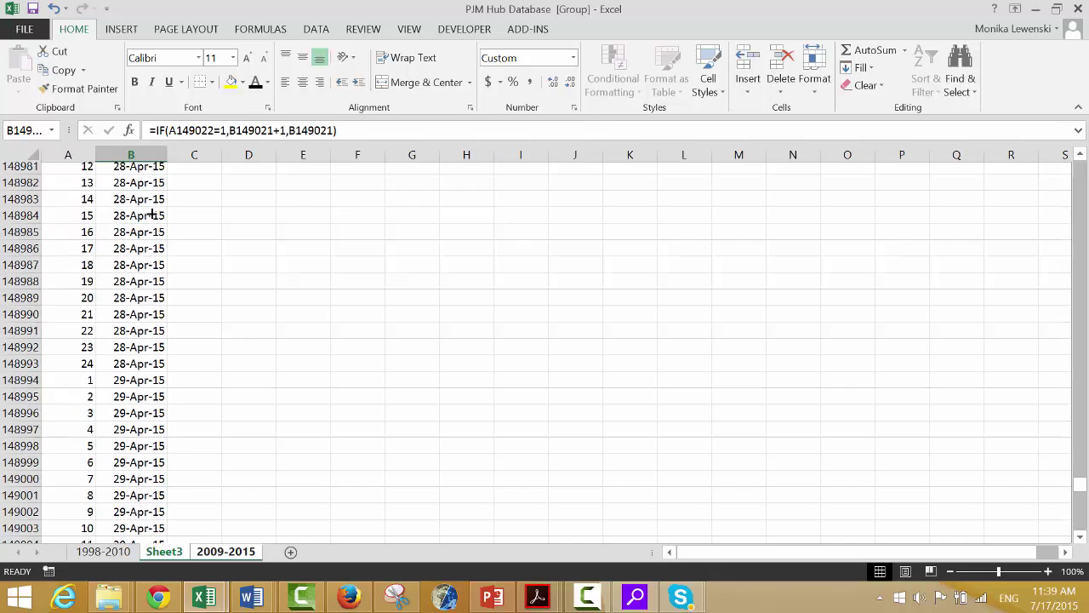
pyautogui.press('Down')
pyautogui.press('Up')
pyautogui.press('Left')
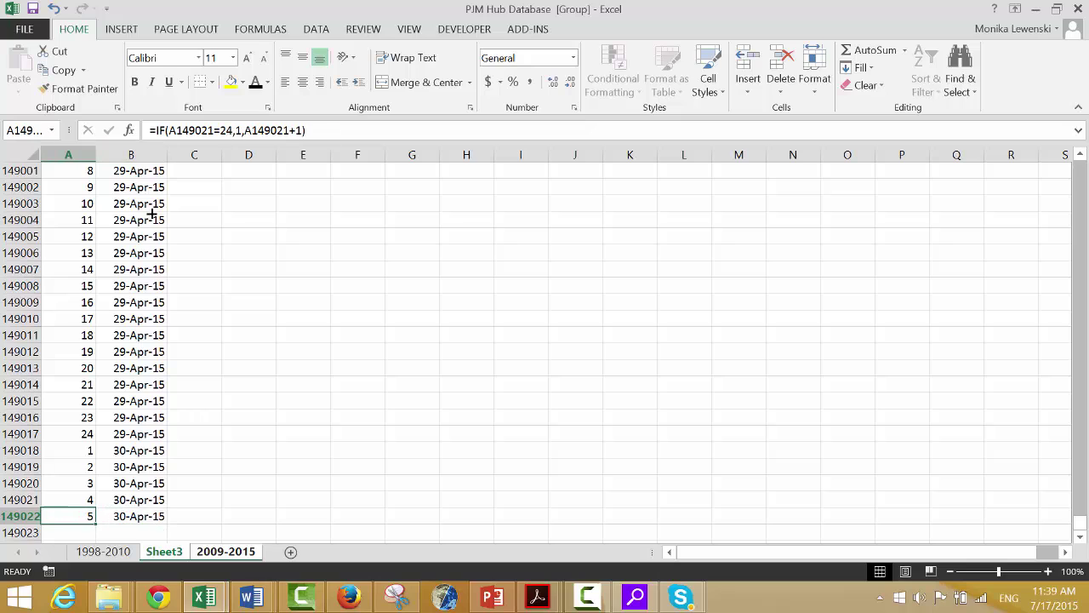
pyautogui.hotkey('shift', 'Right')
pyautogui.hotkey('shift', 'Down')
pyautogui.hotkey('shift', 'Down')
pyautogui.hotkey('shift', 'Down')
pyautogui.hotkey('shift', 'Down')
pyautogui.hotkey('shift', 'Down')
pyautogui.hotkey('shift', 'Down')
pyautogui.hotkey('shift', 'Down')
pyautogui.hotkey('shift', 'Down')
pyautogui.hotkey('shift', 'Down')
pyautogui.hotkey('shift', 'Down')
pyautogui.hotkey('shift', 'Down')
pyautogui.hotkey('shift', 'Down')
pyautogui.hotkey('shift', 'Down')
pyautogui.hotkey('shift', 'Down')
pyautogui.hotkey('shift', 'Down')
pyautogui.hotkey('shift', 'Down')
pyautogui.hotkey('shift', 'Down')
pyautogui.hotkey('shift', 'Down')
pyautogui.hotkey('shift', 'Down')
pyautogui.hotkey('shift', 'Down')
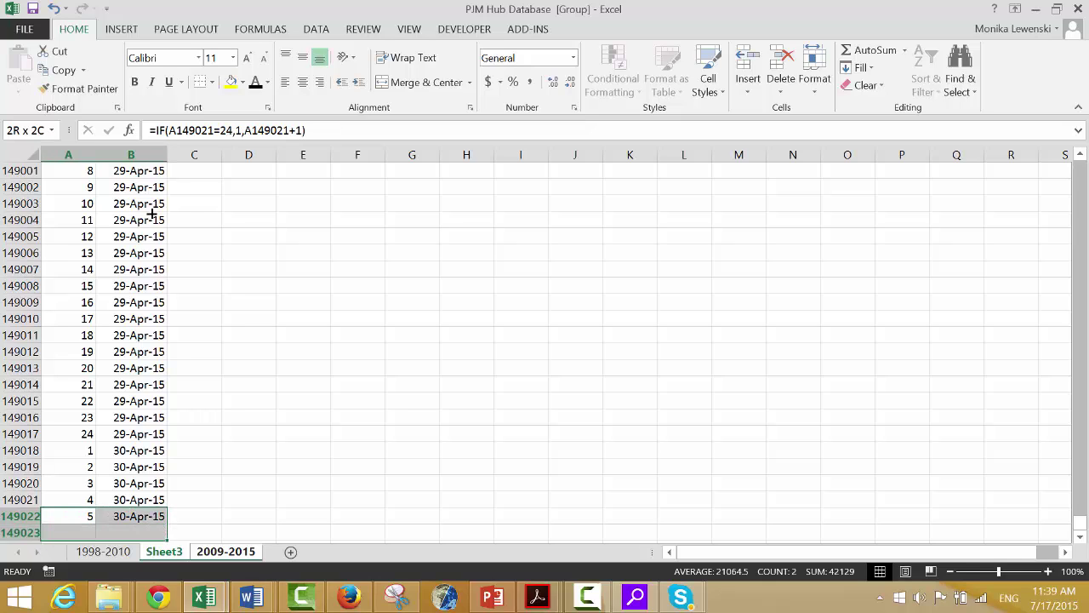
pyautogui.hotkey('shift', 'Down')
pyautogui.hotkey('shift', 'Down')
pyautogui.hotkey('shift', 'Down')
pyautogui.hotkey('shift', 'Down')
pyautogui.hotkey('shift', 'Down')
pyautogui.hotkey('shift', 'Down')
pyautogui.hotkey('shift', 'Down')
pyautogui.hotkey('shift', 'Down')
pyautogui.hotkey('shift', 'Down')
pyautogui.hotkey('shift', 'Down')
pyautogui.hotkey('shift', 'Down')
pyautogui.hotkey('shift', 'Down')
pyautogui.hotkey('shift', 'Down')
pyautogui.hotkey('shift', 'Down')
pyautogui.hotkey('shift', 'Down')
pyautogui.hotkey('shift', 'Down')
pyautogui.hotkey('shift', 'Down')
pyautogui.hotkey('shift', 'Down')
pyautogui.hotkey('shift', 'Down')
pyautogui.hotkey('shift', 'Down')
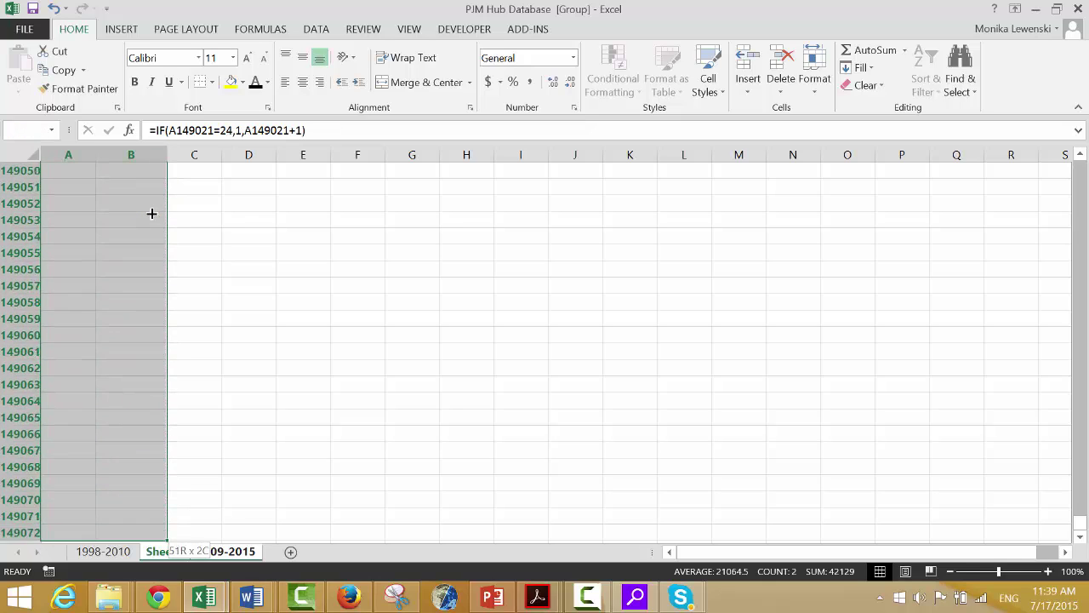
pyautogui.hotkey('shift', 'Down')
pyautogui.hotkey('shift', 'Down')
pyautogui.hotkey('shift', 'Down')
pyautogui.hotkey('shift', 'Down')
pyautogui.hotkey('shift', 'Down')
pyautogui.hotkey('shift', 'Down')
pyautogui.hotkey('shift', 'Down')
pyautogui.hotkey('shift', 'Down')
pyautogui.hotkey('shift', 'Down')
pyautogui.hotkey('shift', 'Down')
pyautogui.hotkey('shift', 'Down')
pyautogui.hotkey('shift', 'Down')
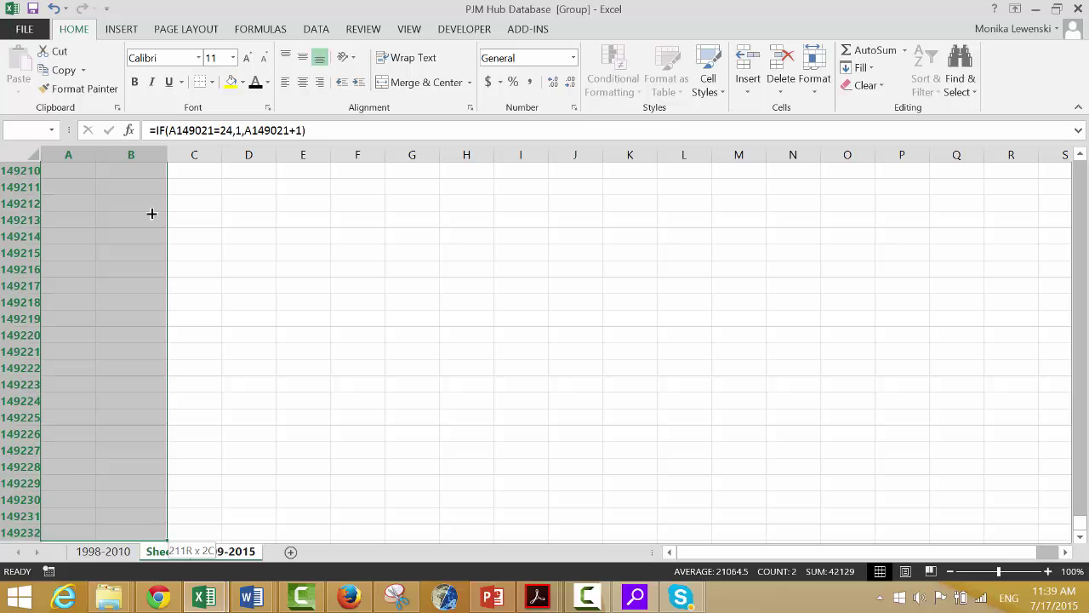
pyautogui.hotkey('ctrl', 'd')
# - Check the end of the Date column and fill both columns' formulas further down to about row 149528
pyautogui.press('Down')
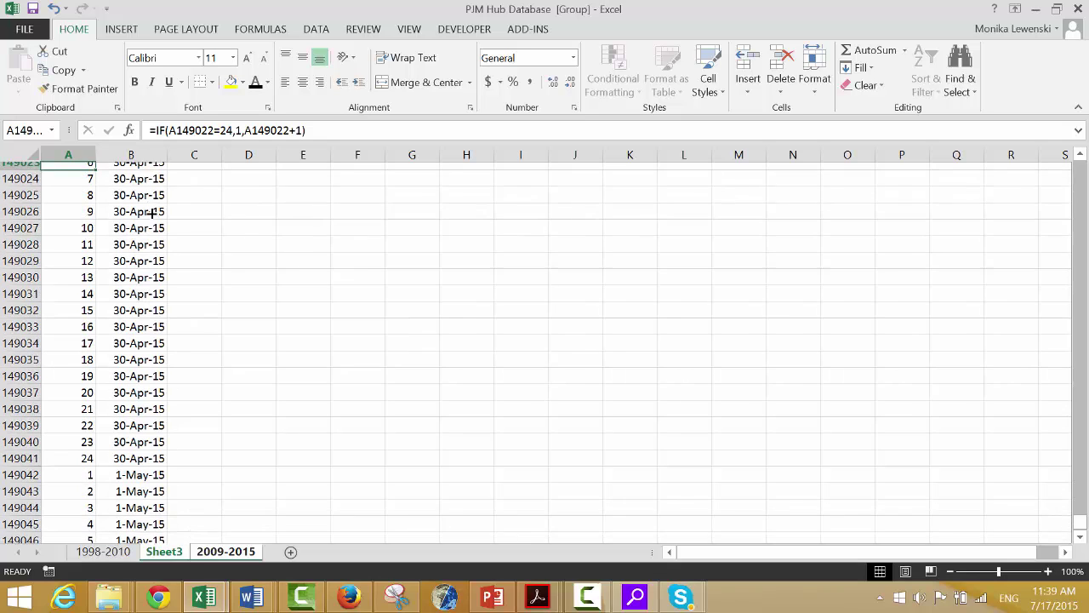
pyautogui.press('Right')
pyautogui.hotkey('ctrl', 'Down')
pyautogui.press('Down')
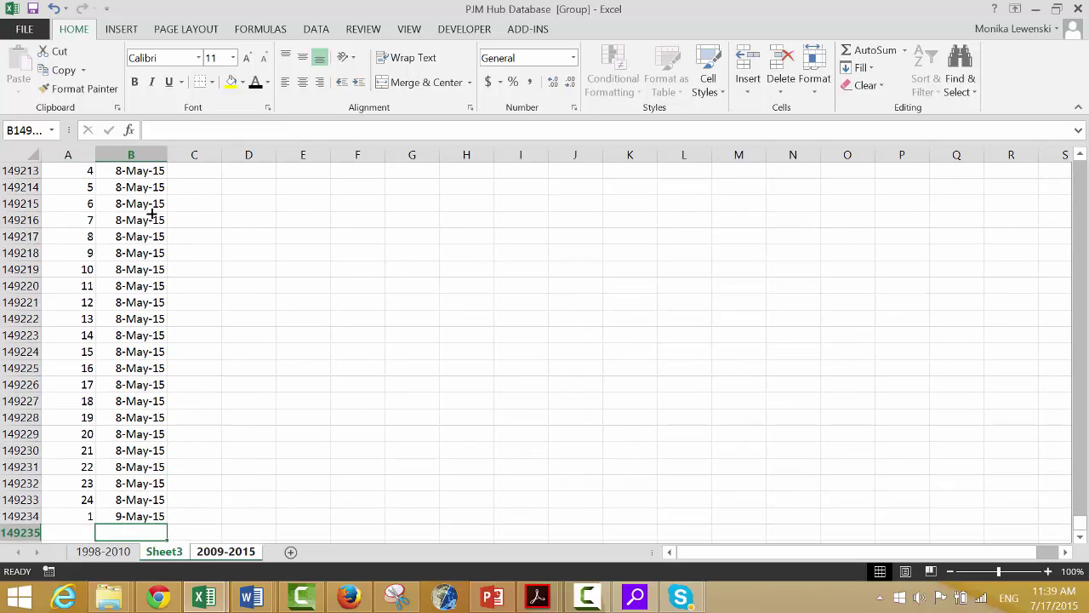
pyautogui.press('Up')
pyautogui.press('Left')
pyautogui.hotkey('shift', 'Right')
pyautogui.hotkey('shift', 'Down')
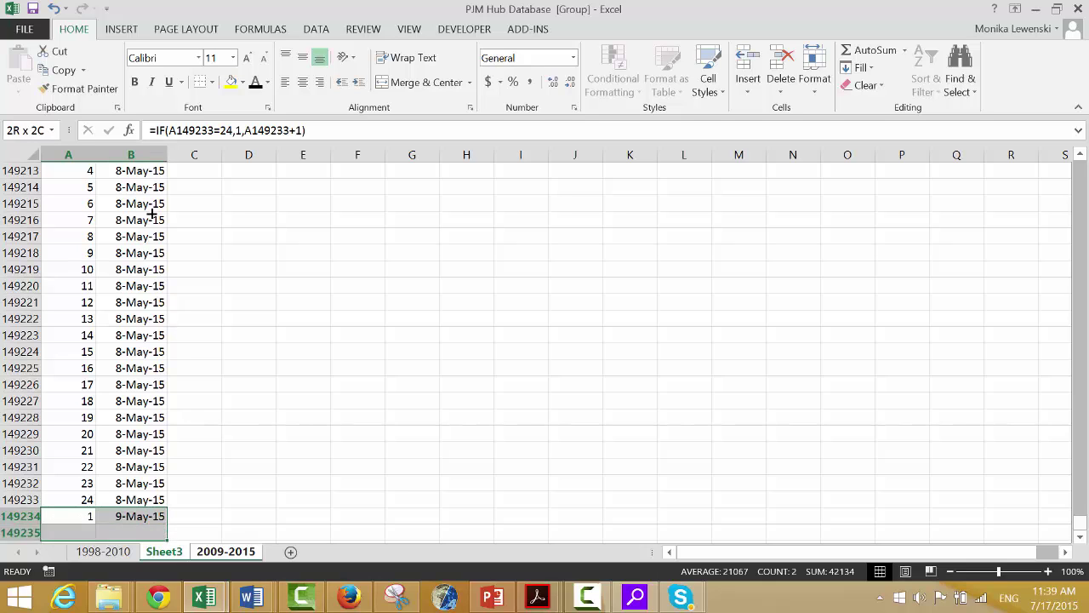
pyautogui.hotkey('shift', 'Down')
pyautogui.hotkey('shift', 'Down')
pyautogui.hotkey('shift', 'Down')
pyautogui.hotkey('shift', 'Down')
pyautogui.hotkey('shift', 'Down')
pyautogui.hotkey('shift', 'Down')
pyautogui.hotkey('shift', 'Down')
pyautogui.hotkey('shift', 'Down')
pyautogui.hotkey('shift', 'Down')
pyautogui.hotkey('shift', 'Down')
pyautogui.hotkey('shift', 'Down')
pyautogui.hotkey('shift', 'Down')
pyautogui.hotkey('shift', 'Down')
pyautogui.hotkey('shift', 'Down')
pyautogui.hotkey('shift', 'Down')
pyautogui.hotkey('shift', 'Down')
pyautogui.hotkey('shift', 'Down')
pyautogui.hotkey('shift', 'Down')
pyautogui.hotkey('shift', 'Down')
pyautogui.hotkey('shift', 'Down')
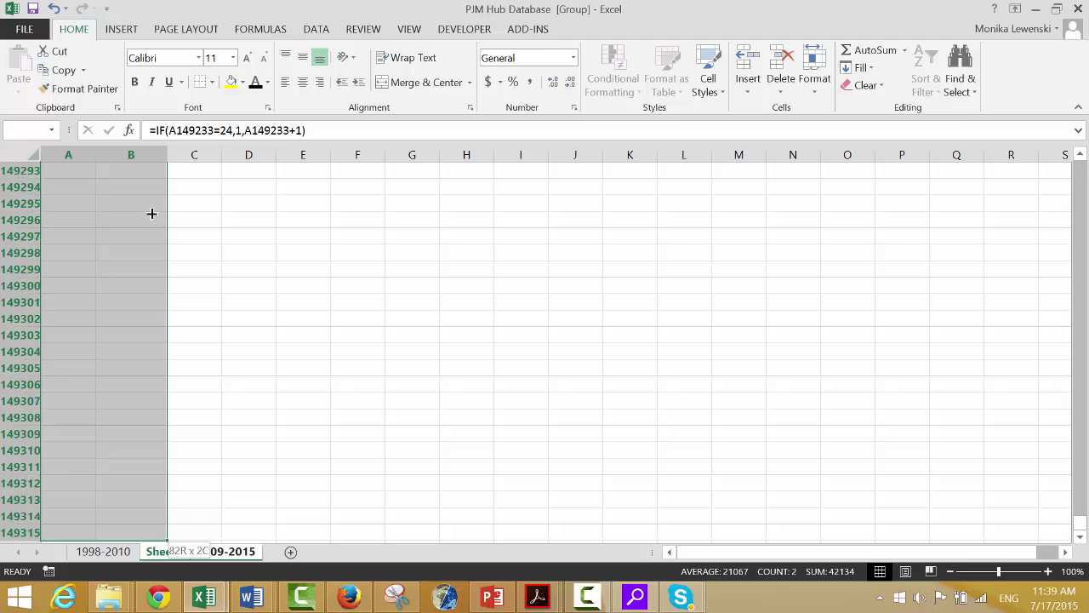
pyautogui.hotkey('shift', 'Down')
pyautogui.hotkey('shift', 'Down')
pyautogui.hotkey('shift', 'Down')
pyautogui.hotkey('shift', 'Down')
pyautogui.hotkey('shift', 'Down')
pyautogui.hotkey('shift', 'Down')
pyautogui.hotkey('shift', 'Down')
pyautogui.hotkey('shift', 'Down')
pyautogui.hotkey('shift', 'Down')
pyautogui.hotkey('shift', 'Down')
pyautogui.hotkey('shift', 'Down')
pyautogui.hotkey('shift', 'Down')
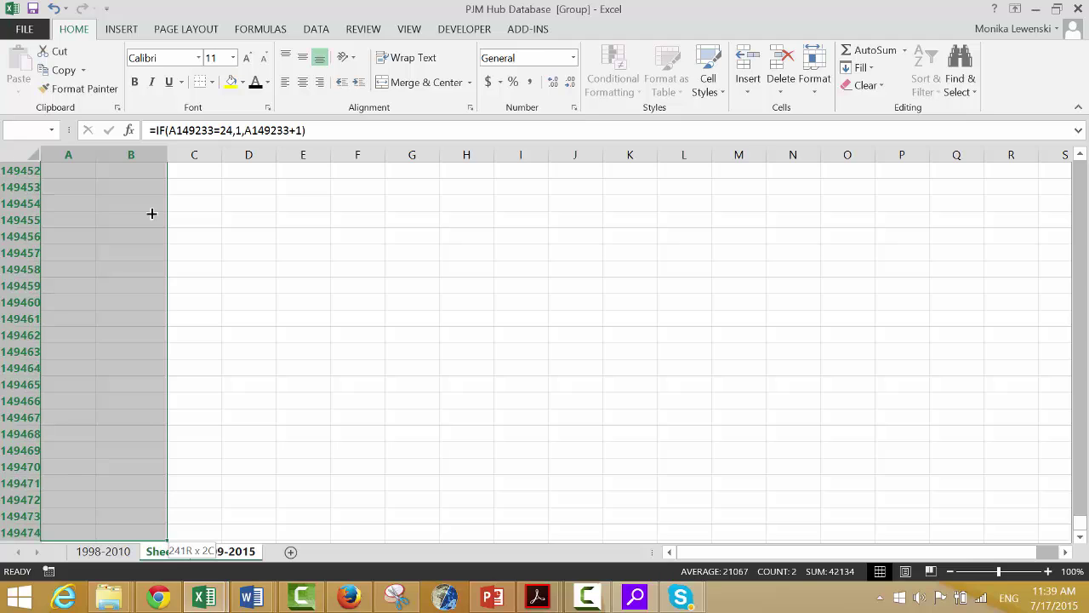
pyautogui.hotkey('shift', 'Down')
pyautogui.hotkey('shift', 'Down')
pyautogui.hotkey('shift', 'Down')
pyautogui.hotkey('shift', 'Down')
pyautogui.hotkey('shift', 'Down')
pyautogui.hotkey('shift', 'Down')
pyautogui.hotkey('shift', 'Down')
pyautogui.hotkey('shift', 'Down')
pyautogui.hotkey('shift', 'Down')
pyautogui.hotkey('shift', 'Down')
pyautogui.hotkey('shift', 'Down')
pyautogui.hotkey('shift', 'Down')
pyautogui.hotkey('shift', 'Down')
pyautogui.hotkey('shift', 'Down')
pyautogui.hotkey('shift', 'Down')
pyautogui.hotkey('shift', 'Down')
pyautogui.hotkey('shift', 'Down')
pyautogui.hotkey('shift', 'Down')
pyautogui.hotkey('shift', 'Down')
pyautogui.hotkey('shift', 'Down')
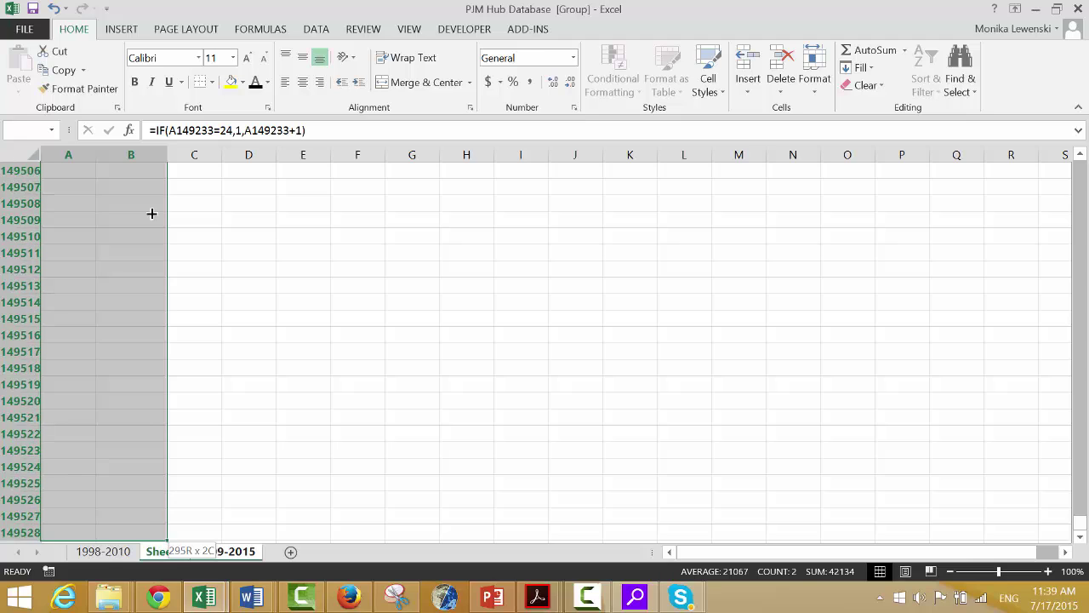
pyautogui.hotkey('ctrl', 'd')
# - Return to the start of the sheet and clear the helper calculation values in cells E2:G2
pyautogui.press('Up')
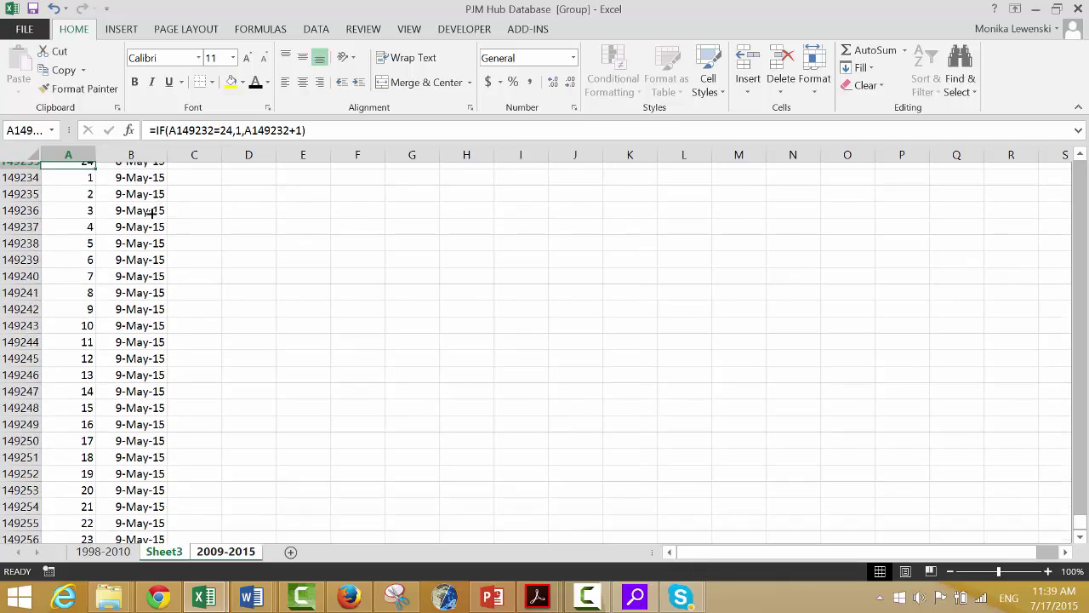
pyautogui.press('Up')
pyautogui.press('Up')
pyautogui.hotkey('ctrl', 'Home')
pyautogui.press('Down')
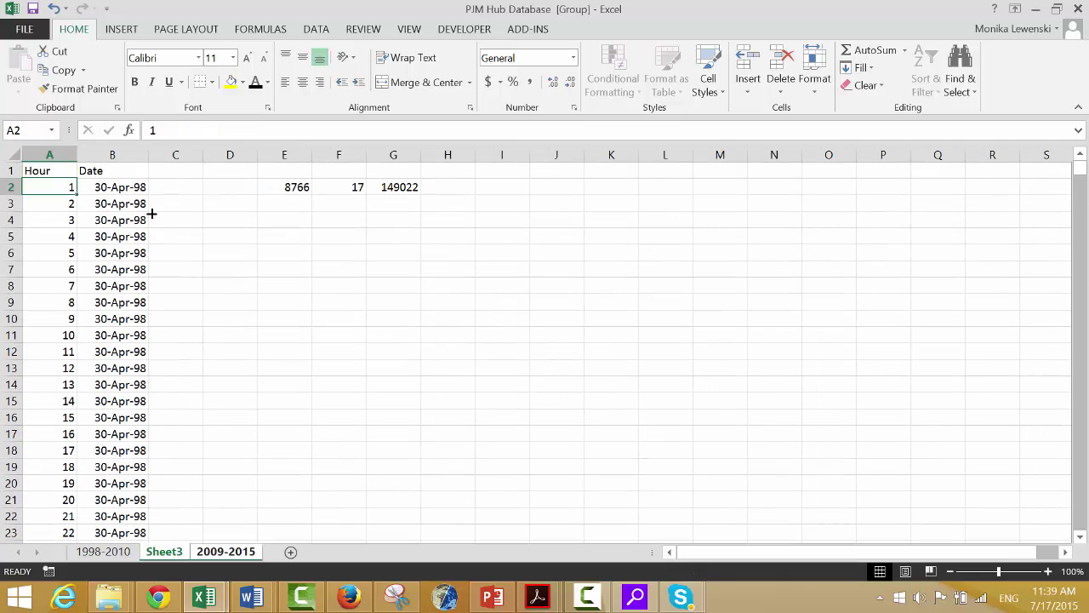
pyautogui.press('Right')
pyautogui.press('Right')
pyautogui.press('Right')
pyautogui.press('Right')
pyautogui.hotkey('ctrl', 'shift', 'Right')
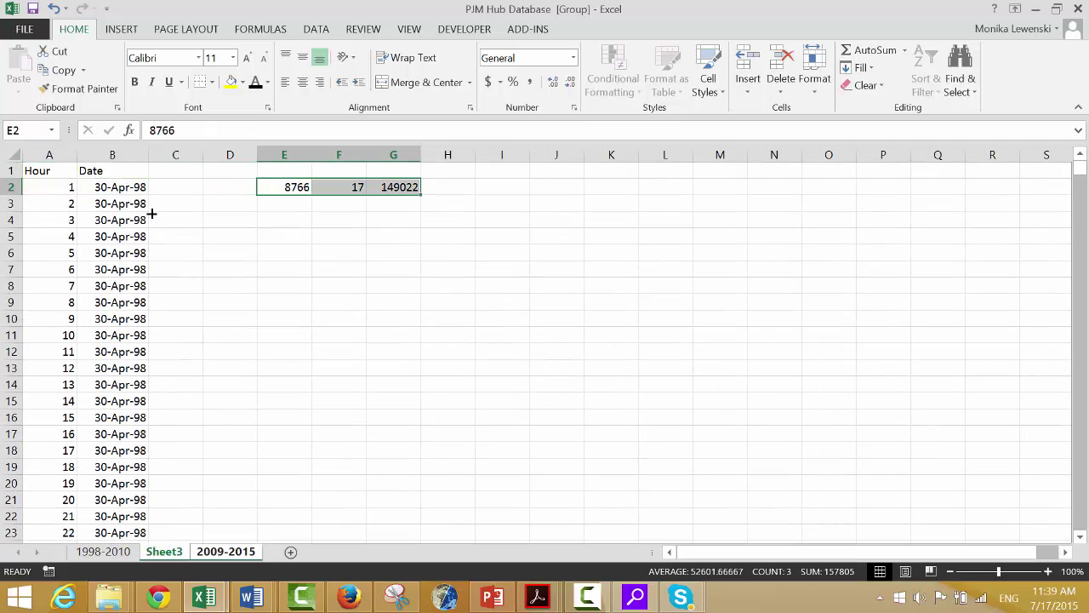
pyautogui.press('Delete')
pyautogui.press('Left')
pyautogui.press('Left')
pyautogui.press('Left')
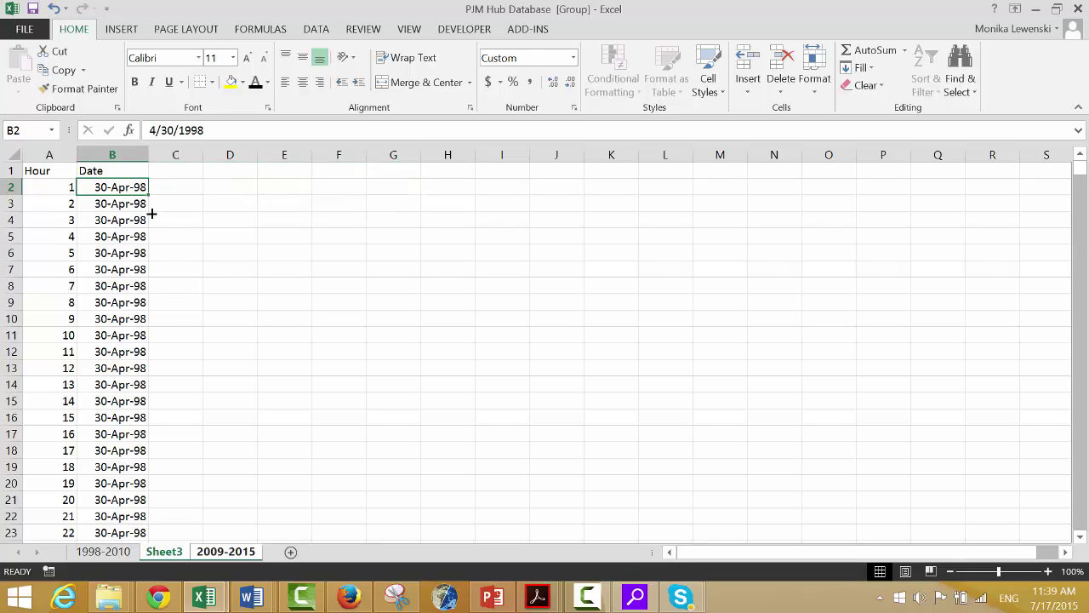
pyautogui.press('Left')
pyautogui.press('Right')
pyautogui.press('Right')
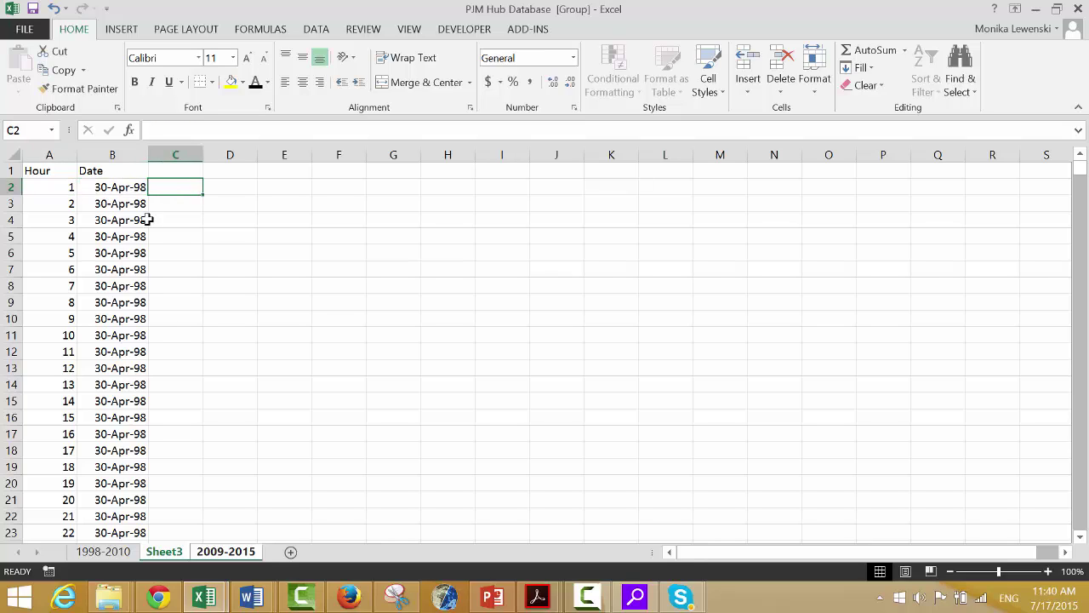
# - Rename the worksheet Sheet3 as Time Series
pyautogui.doubleClick(165, 552)
pyautogui.write('Time')
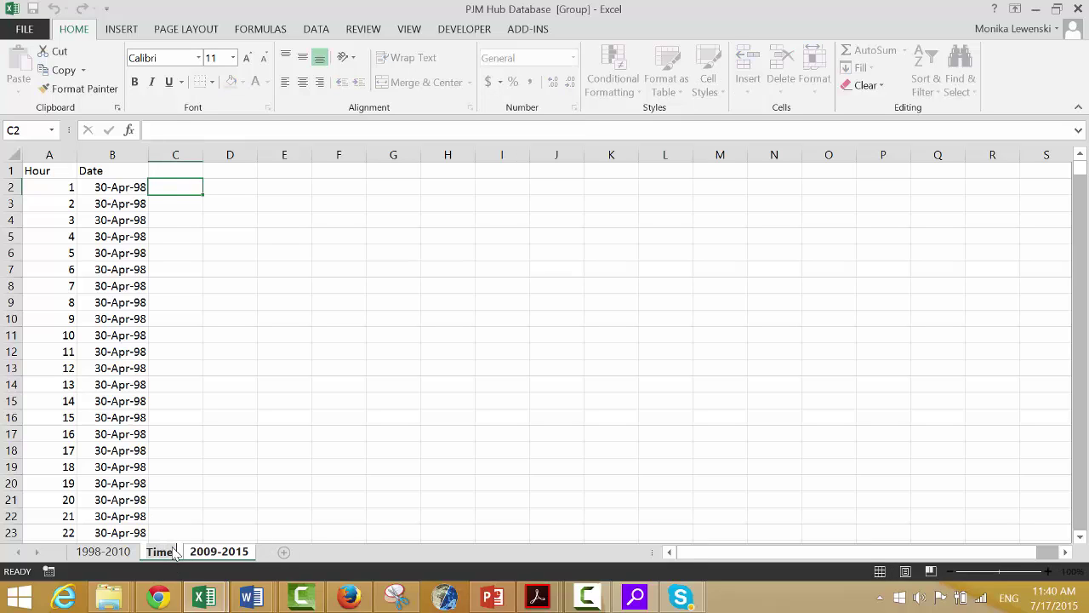
pyautogui.write(' Series')
pyautogui.press('Return')
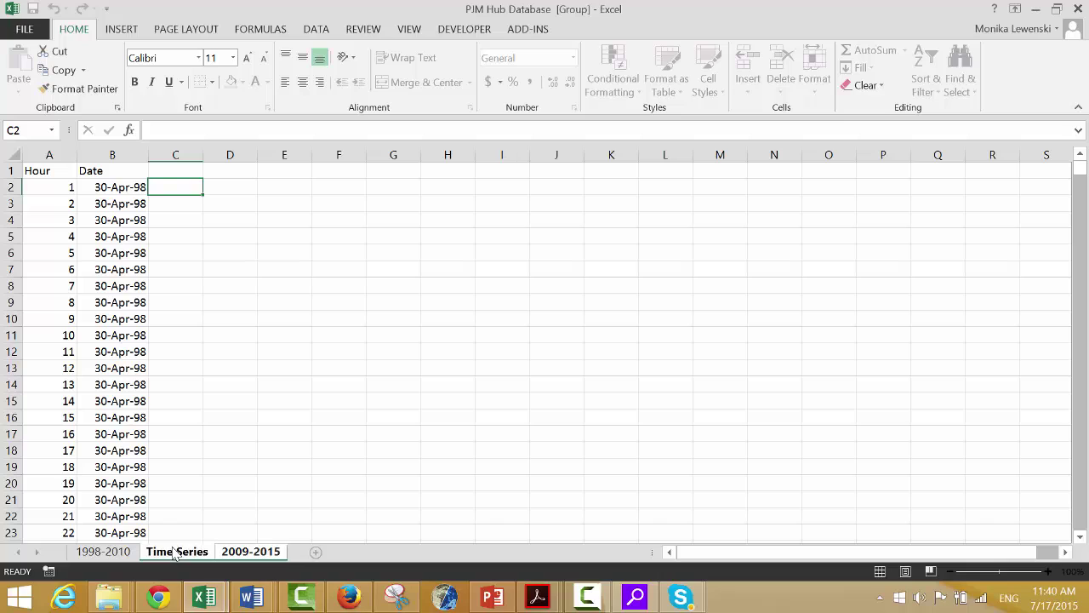
# - Enter the column header Electricity in cell C1, beside the Date header
pyautogui.click(218, 234)
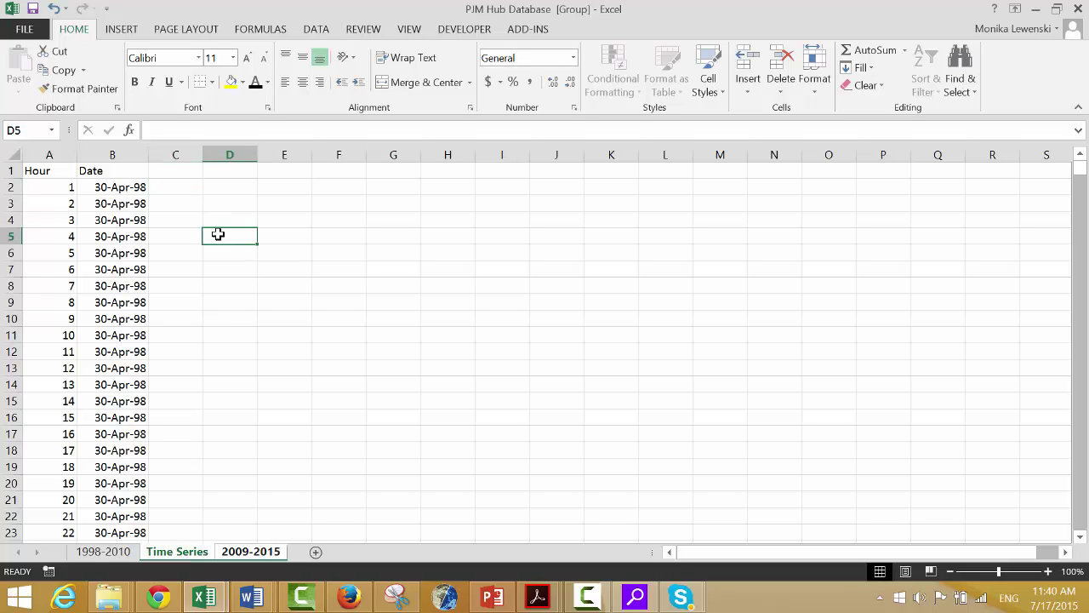
pyautogui.press('Up')
pyautogui.press('Up')
pyautogui.press('Up')
pyautogui.press('Up')
pyautogui.press('Left')
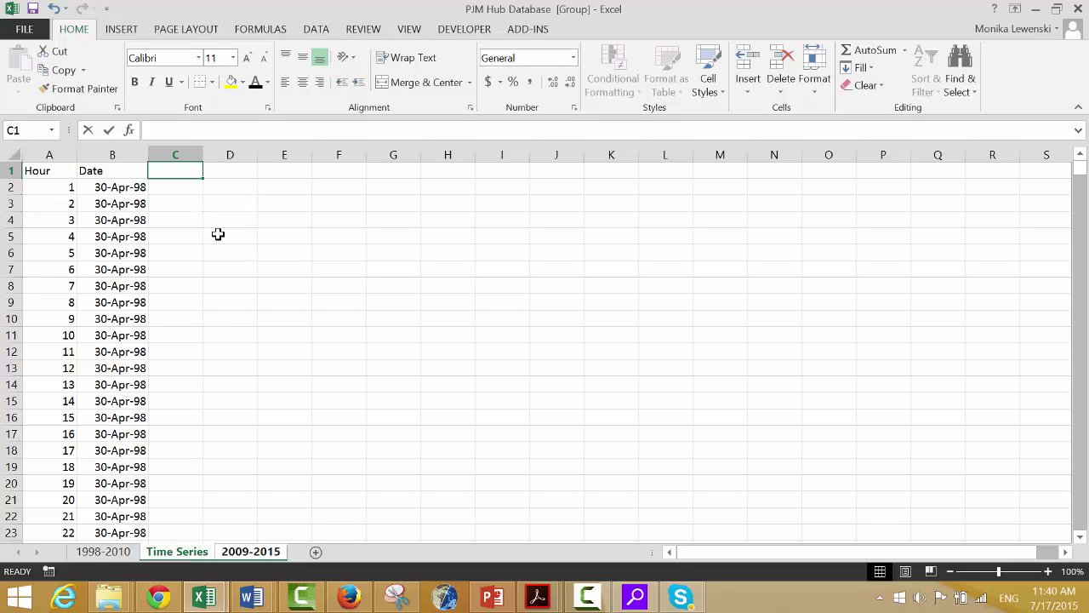
pyautogui.write('Electricity')
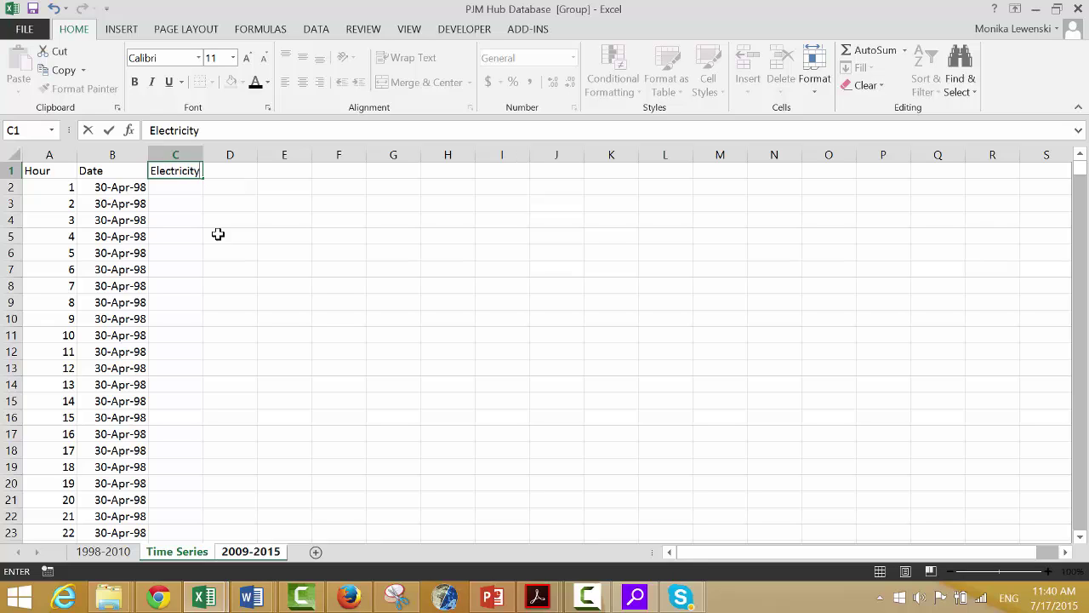
pyautogui.press('Return')
# - Enter the column header Gas in cell D1, beside the Electricity header
pyautogui.press('Up')
pyautogui.press('Right')
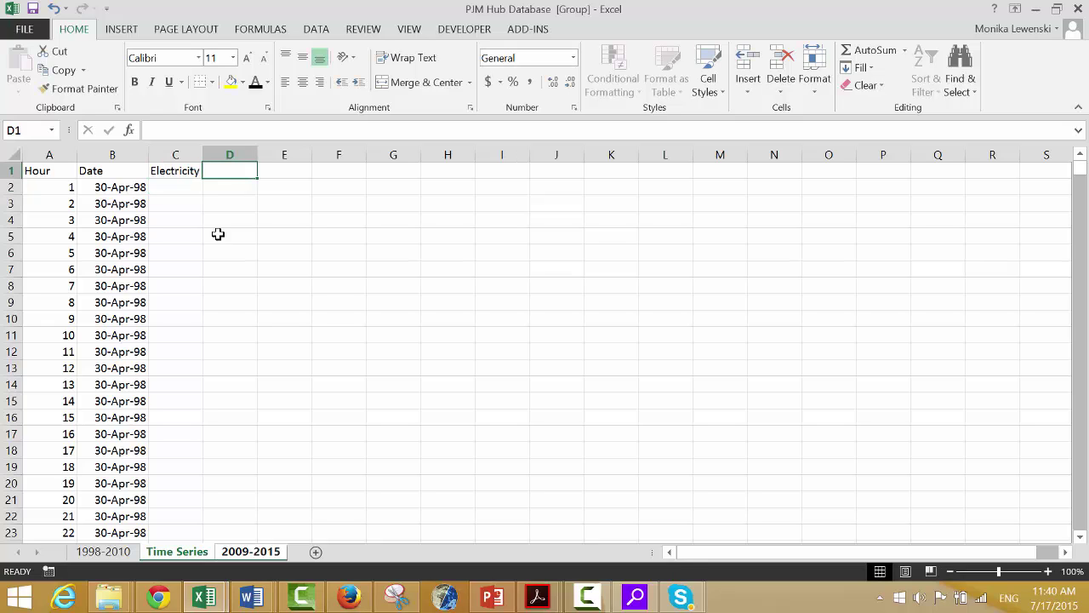
pyautogui.write('Gase')
pyautogui.hotkey('ctrl', 'Return')
pyautogui.press('F2')
pyautogui.press('BackSpace')
pyautogui.hotkey('ctrl', 'Return')
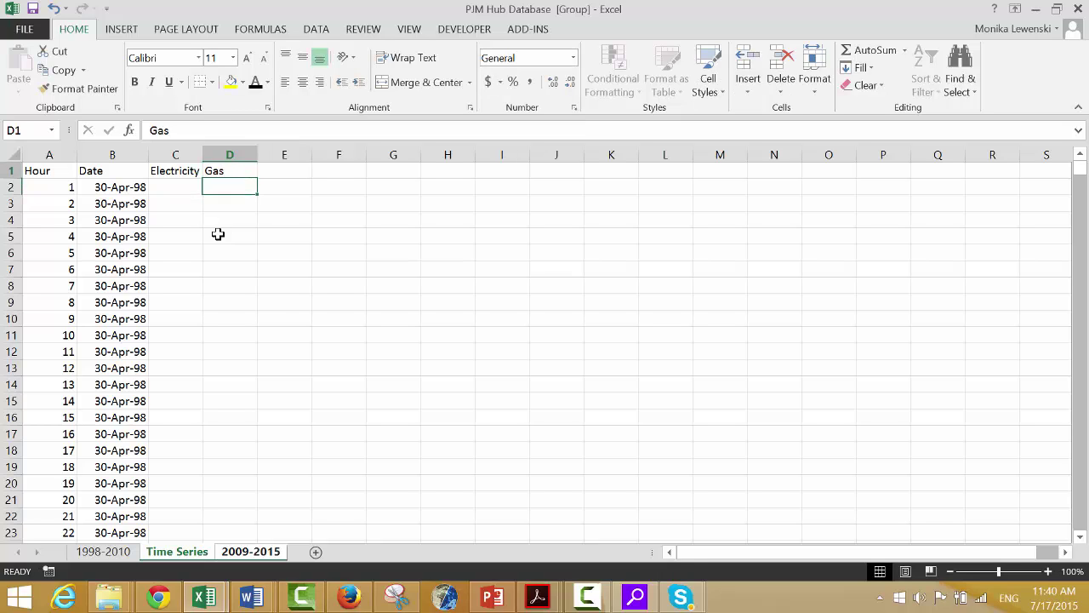
# - Enter the column header Implied HR in cell E1, beside the Gas header
pyautogui.press('Left')
pyautogui.press('Left')
pyautogui.press('Right')
pyautogui.press('Right')
pyautogui.press('Right')
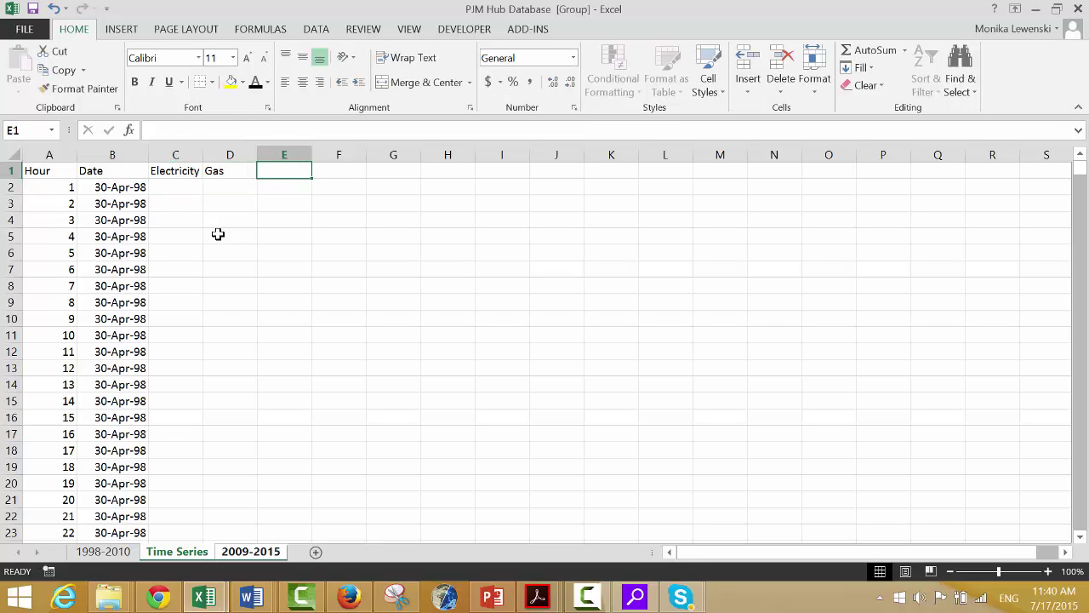
pyautogui.press('Right')
pyautogui.press('Left')
pyautogui.press('Left')
pyautogui.press('Left')
pyautogui.press('Right')
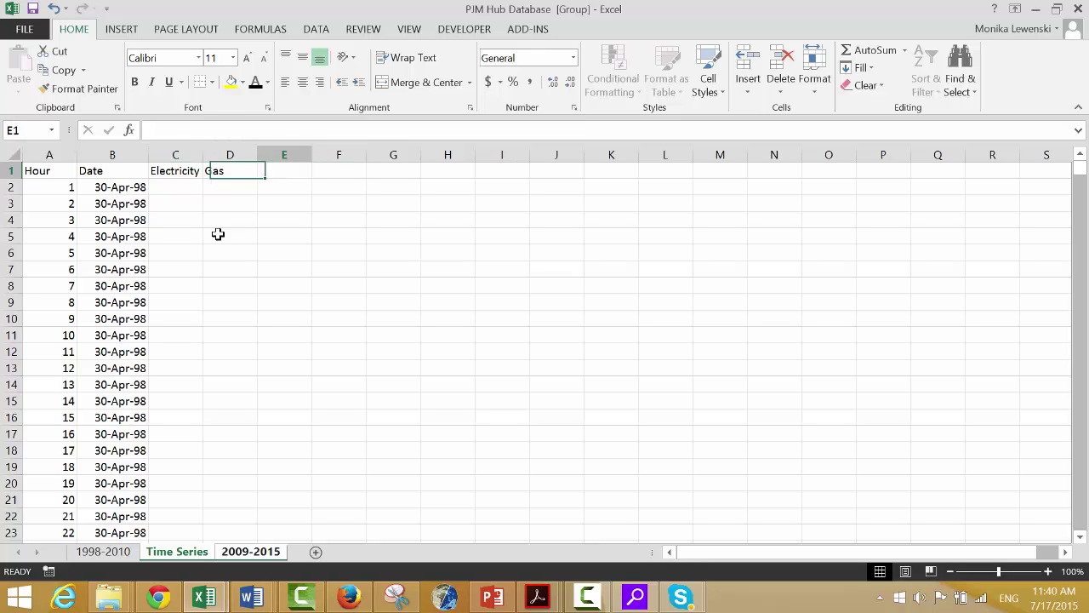
pyautogui.press('Right')
pyautogui.write('Implied')
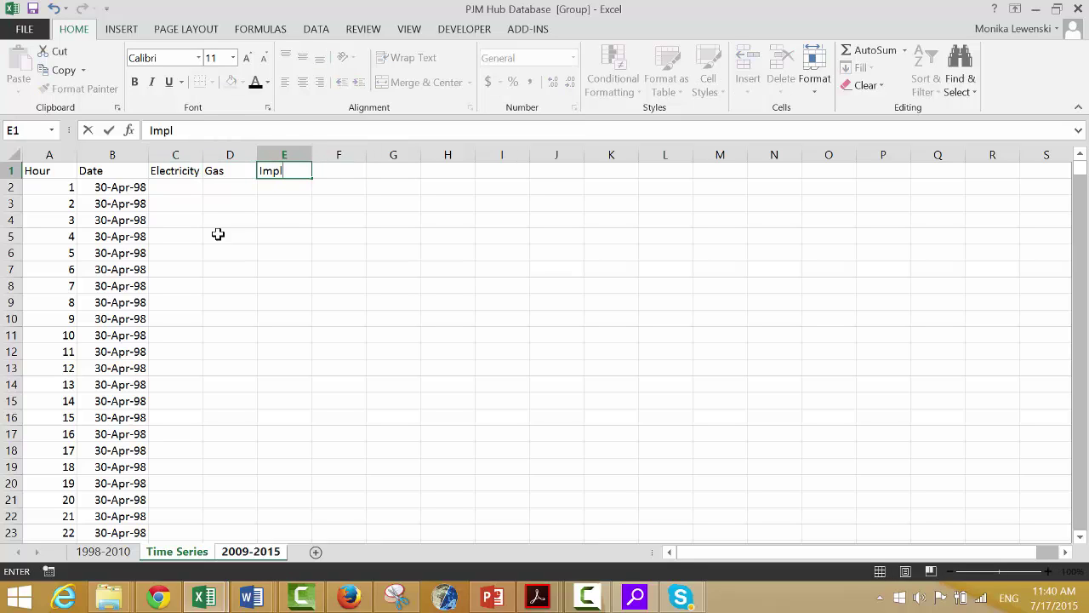
pyautogui.write('R')
pyautogui.press('Return')
# - Insert two blank rows above the header row of the grouped sheets
pyautogui.press('Up')
pyautogui.hotkey('shift', 'space')
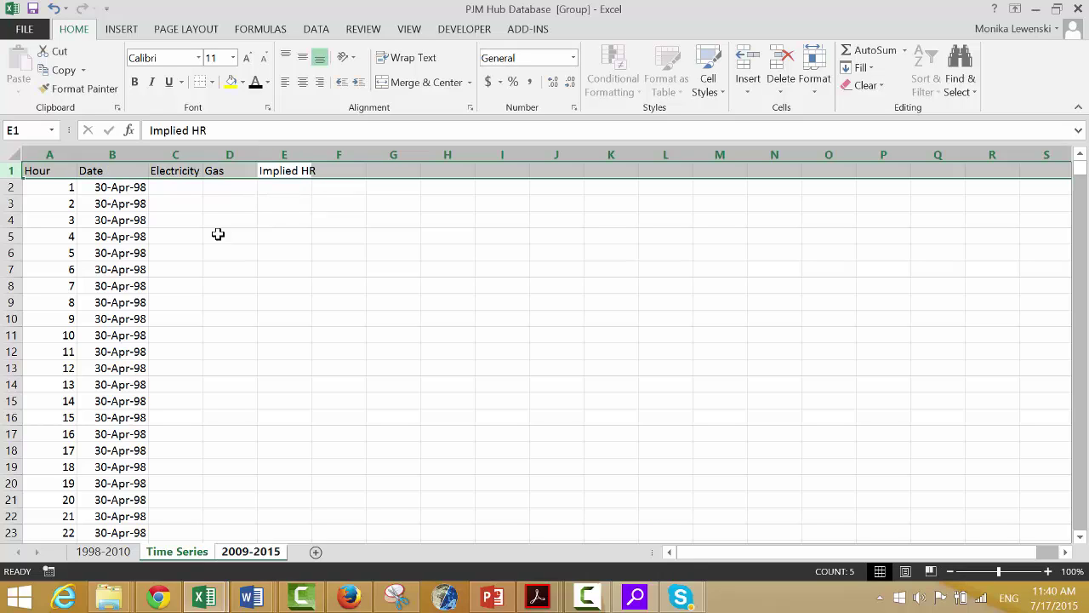
pyautogui.hotkey('ctrl', 'shift', '=')
pyautogui.hotkey('ctrl', 'shift', '=')
# - Enter the value 6800 in cell F2, one row above the header row and one column past Implied HR
pyautogui.press('Down')
pyautogui.press('Down')
pyautogui.press('Left')
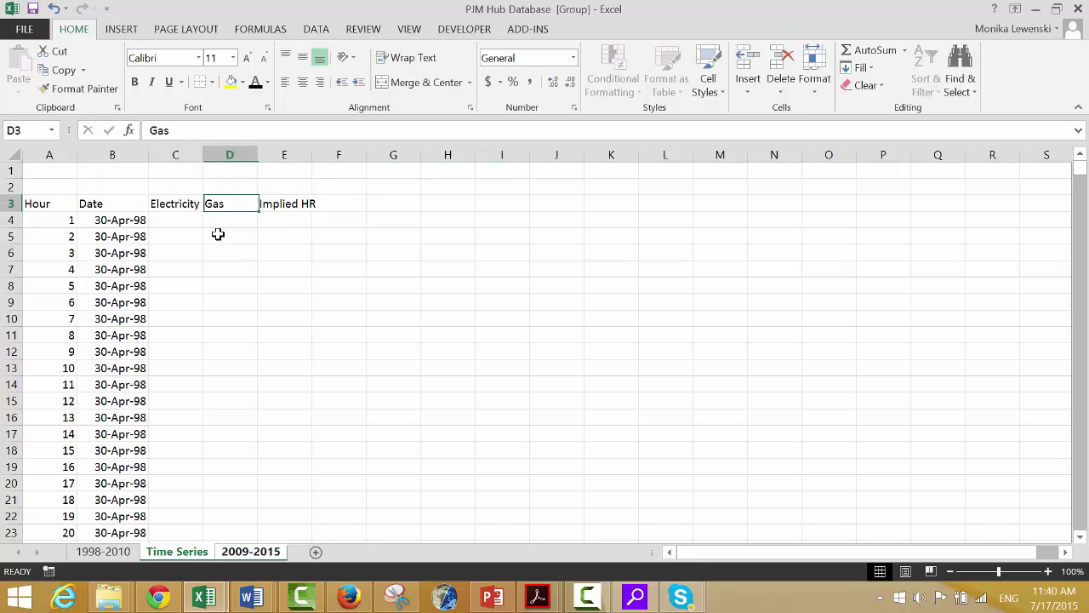
pyautogui.press('Left')
pyautogui.press('Right')
pyautogui.press('Right')
pyautogui.press('Right')
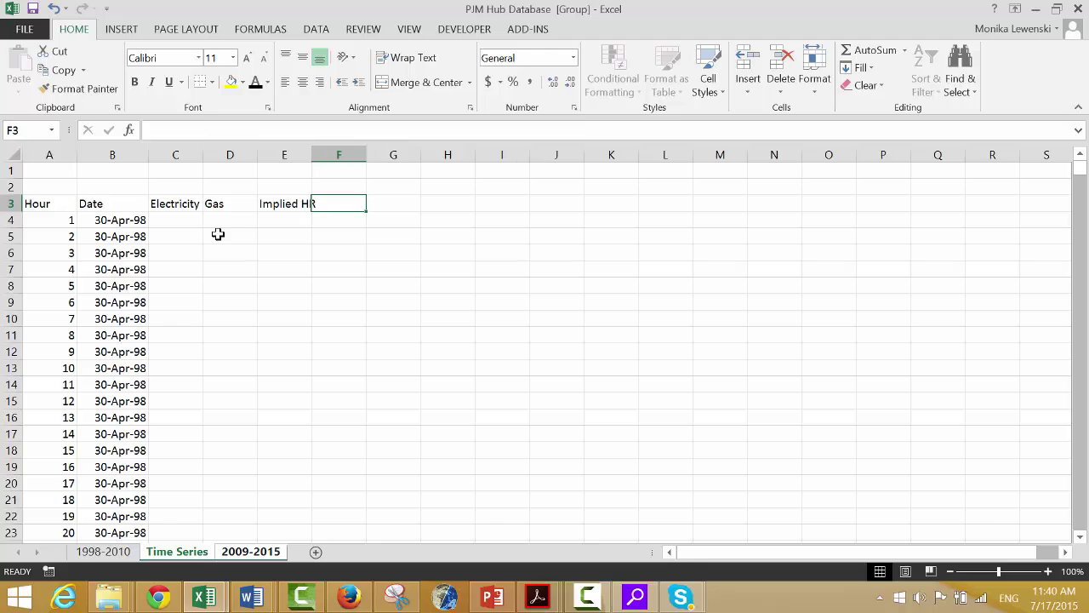
pyautogui.press('Up')
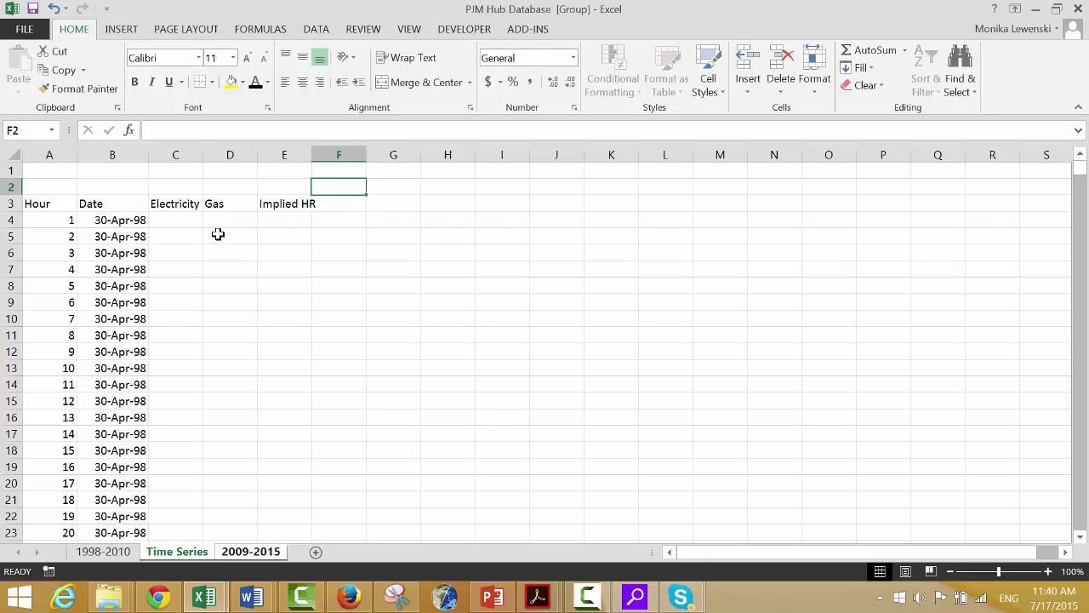
pyautogui.write('6800')
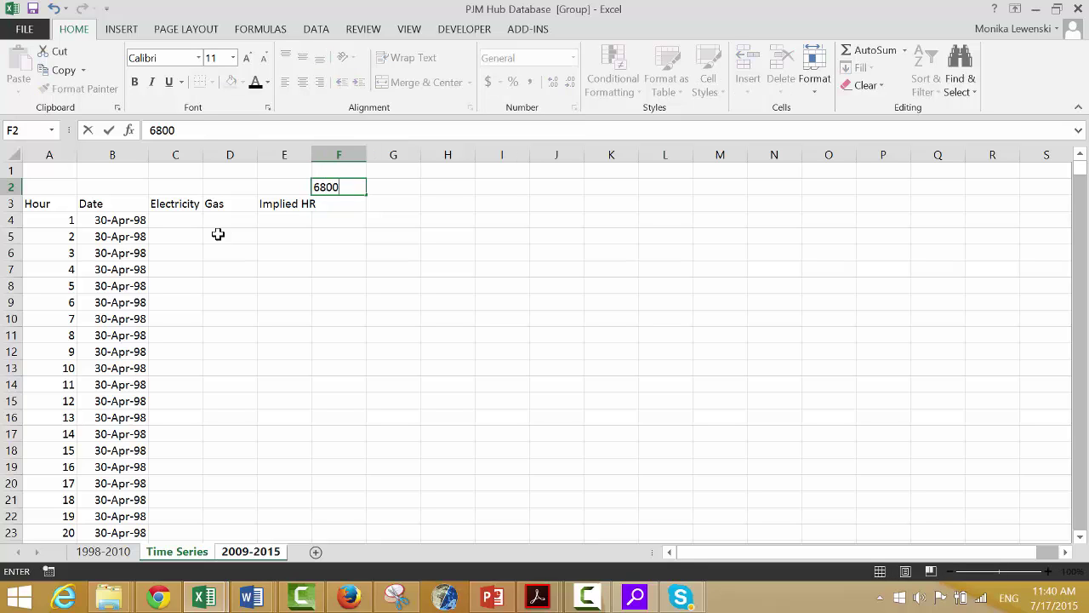
pyautogui.press('Return')
# - Enter the column header Spark Spread in cell F3, below the 6800 value
pyautogui.press('Up')
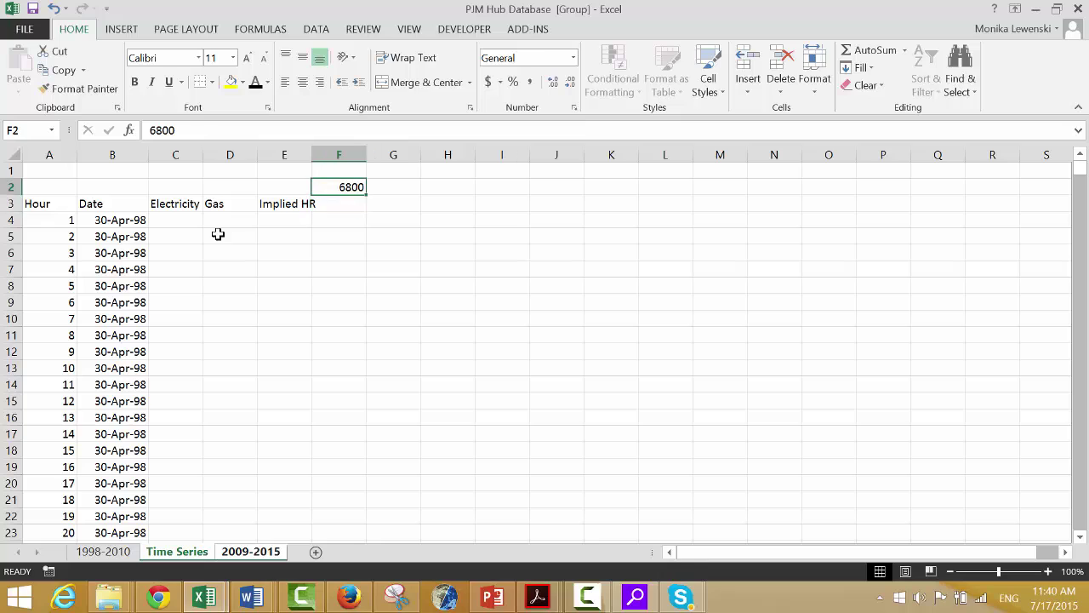
pyautogui.press('Left')
pyautogui.press('Up')
pyautogui.press('Right')
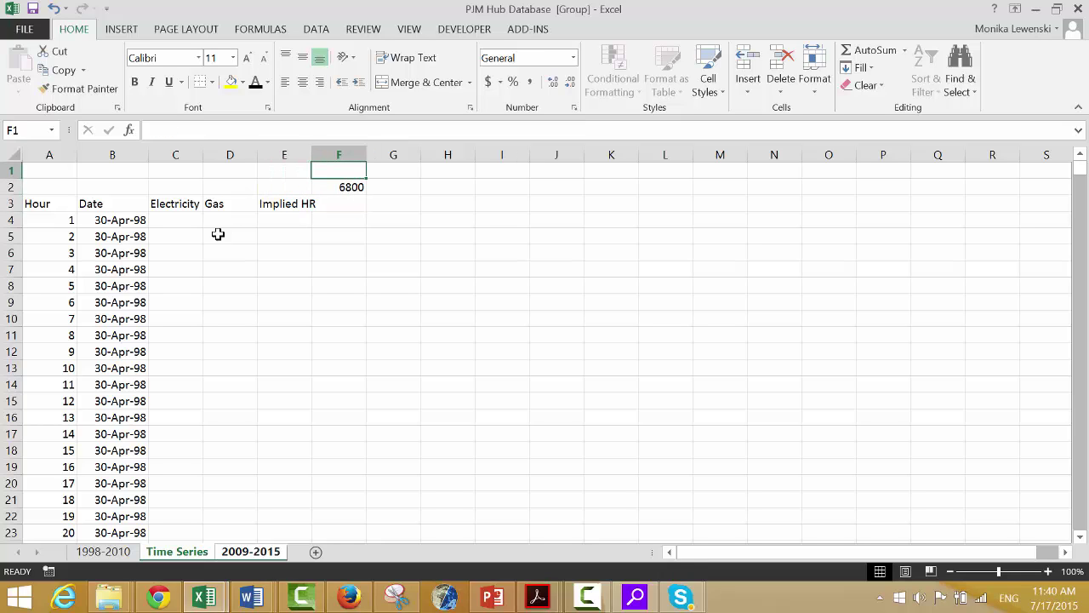
pyautogui.press('Down')
pyautogui.press('Down')
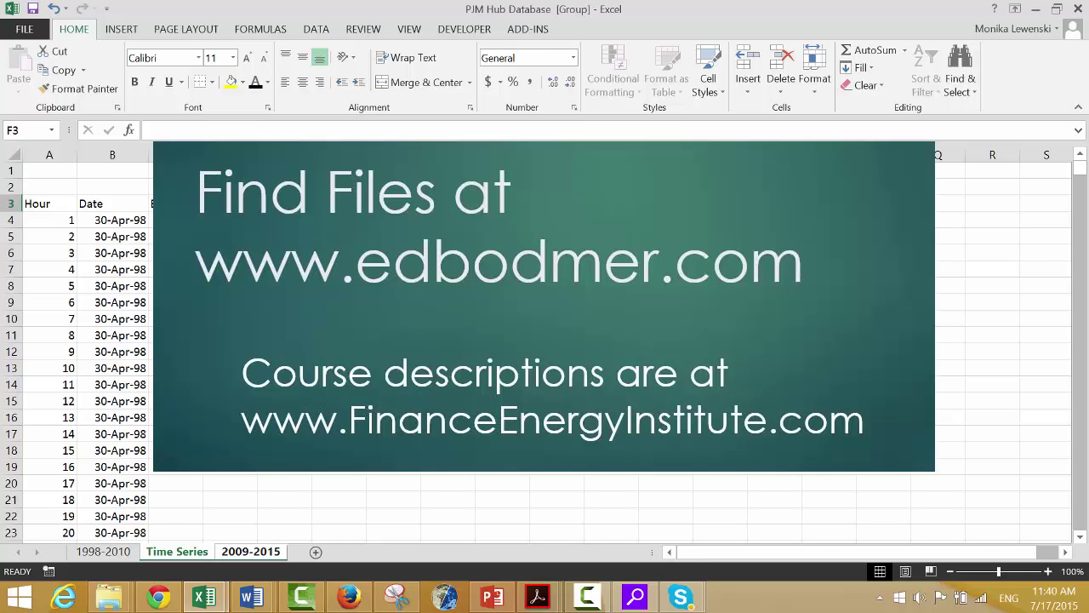
pyautogui.write('Sp')
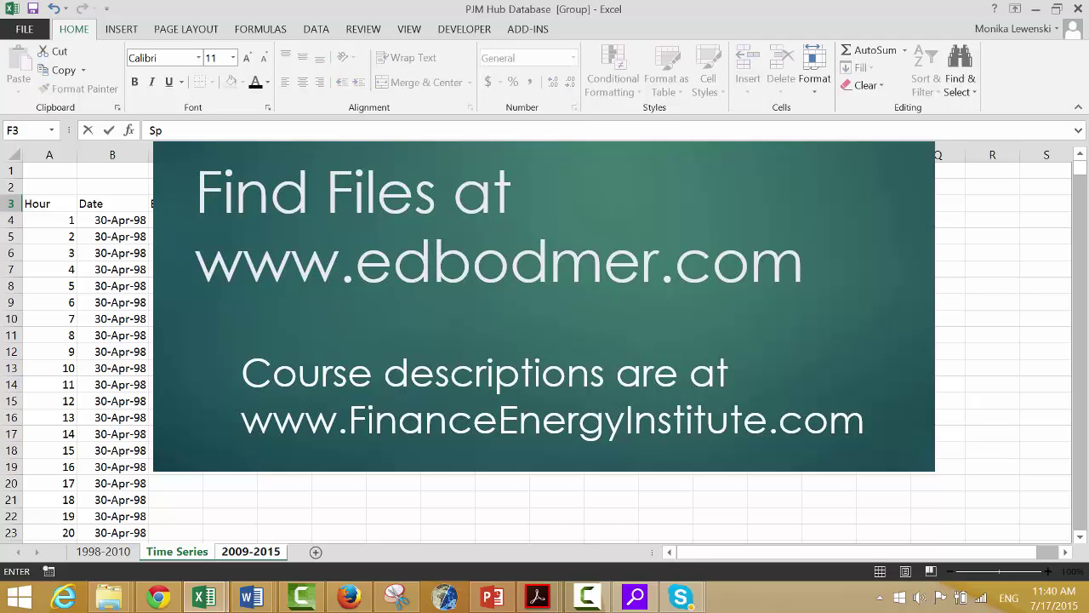
pyautogui.write('ark Sprad')
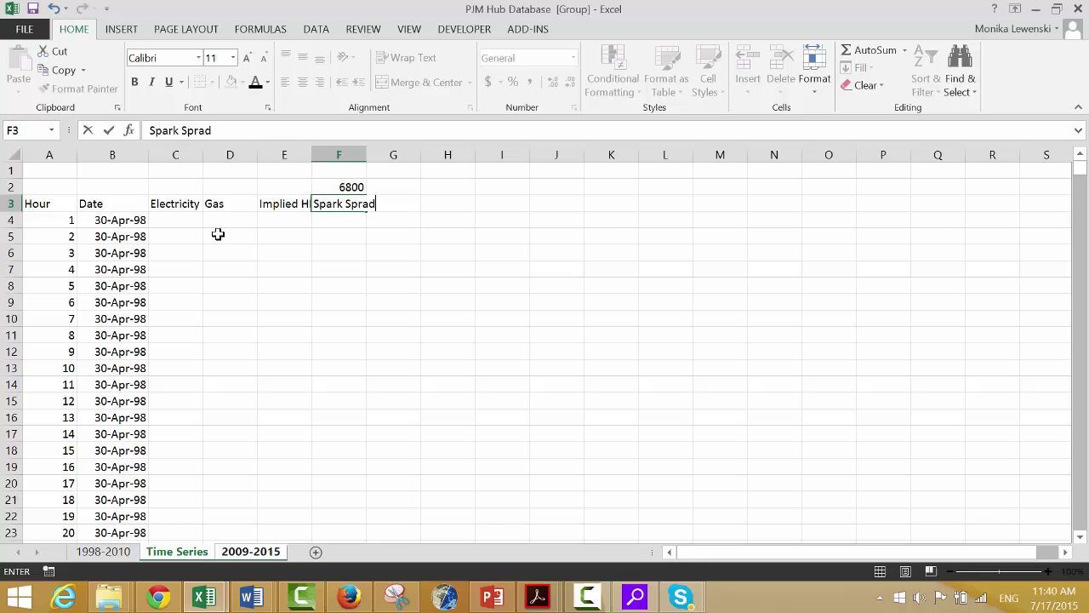
pyautogui.press('Return')
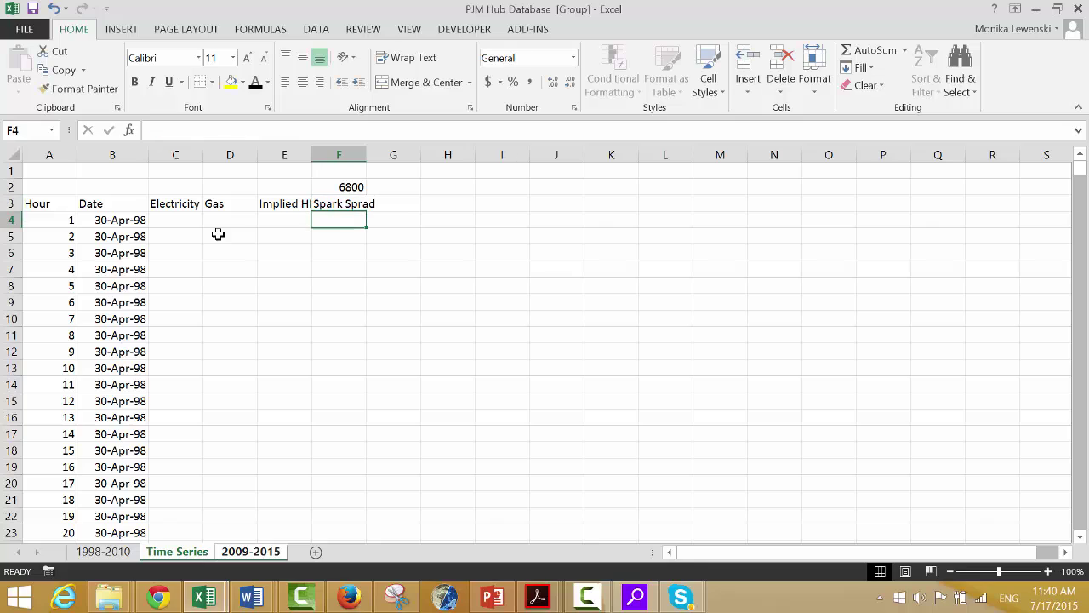
pyautogui.press('Up')
pyautogui.press('F2')
pyautogui.press('BackSpace')
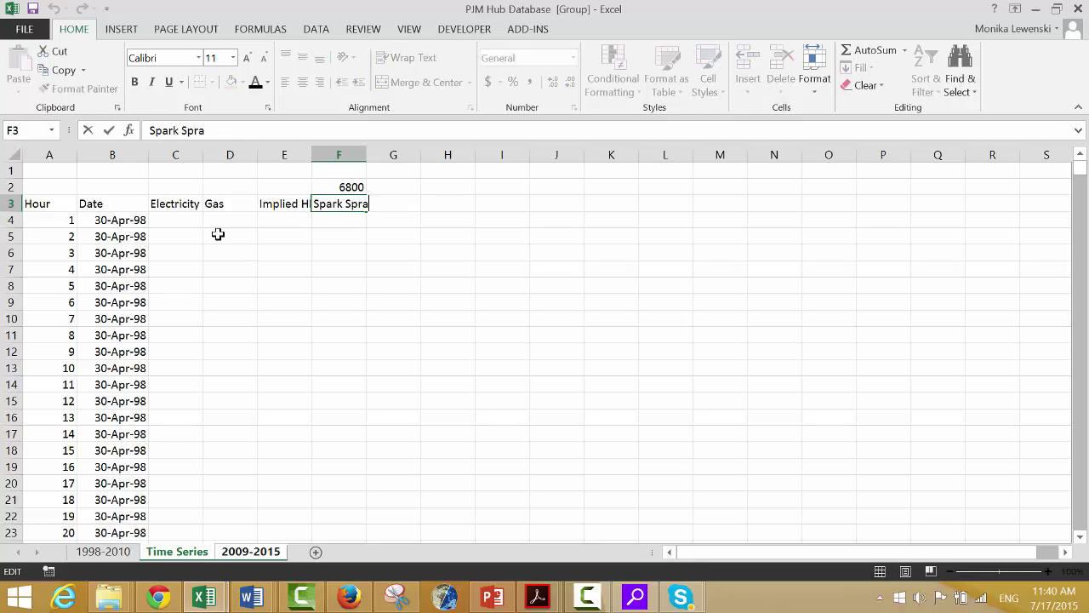
pyautogui.press('BackSpace')
pyautogui.write('ead')
pyautogui.press('Return')
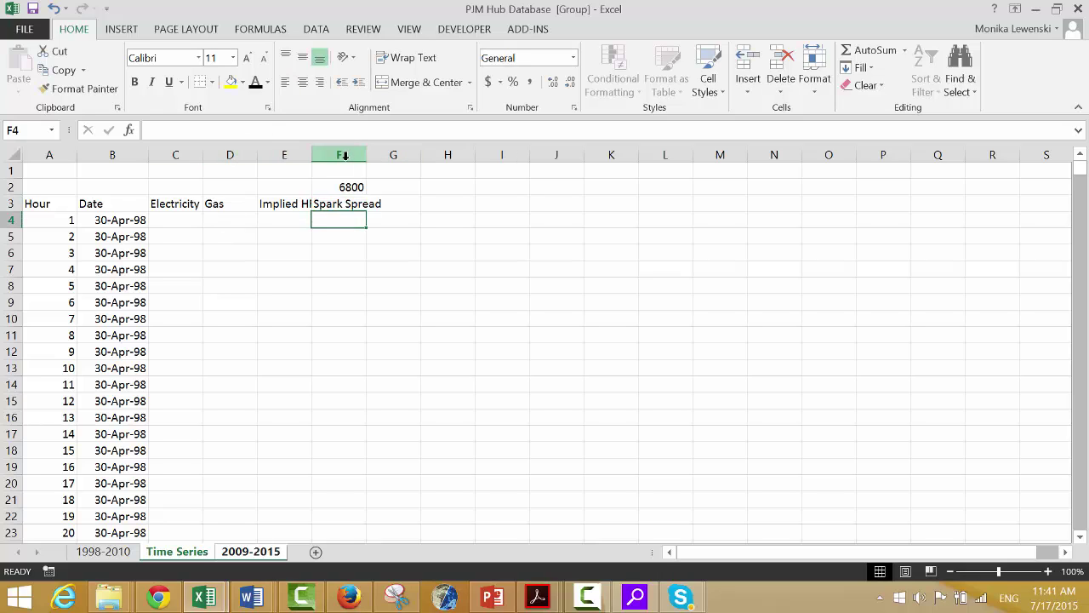
# - Widen columns C through F equally to fit their headers, and enter the column header Profit in cell G3
pyautogui.moveTo(165, 151); pyautogui.dragTo(391, 152)
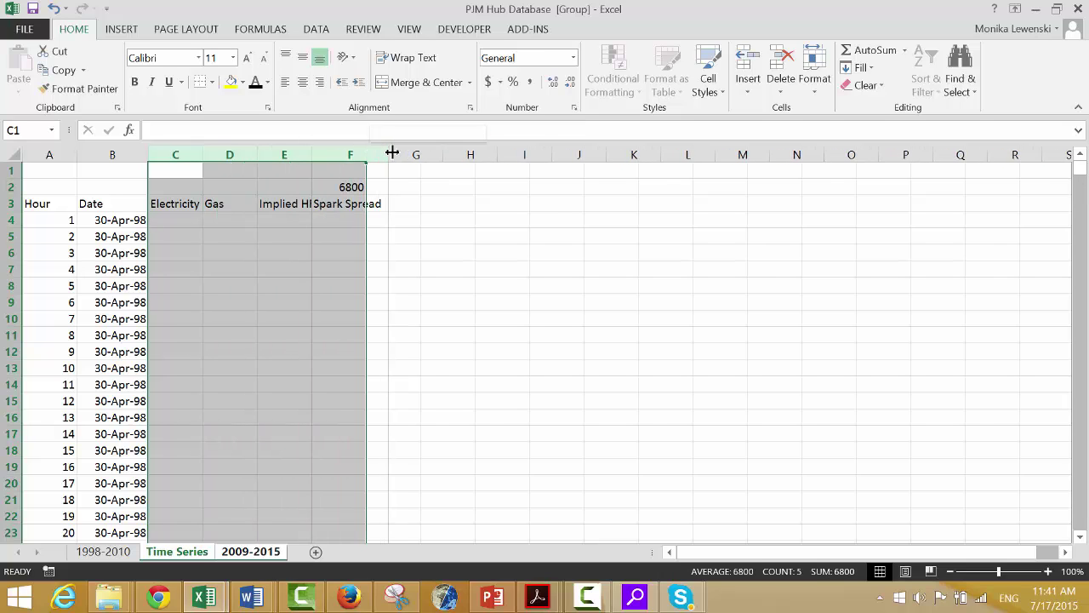
pyautogui.press('Right')
pyautogui.press('Down')
pyautogui.press('Down')
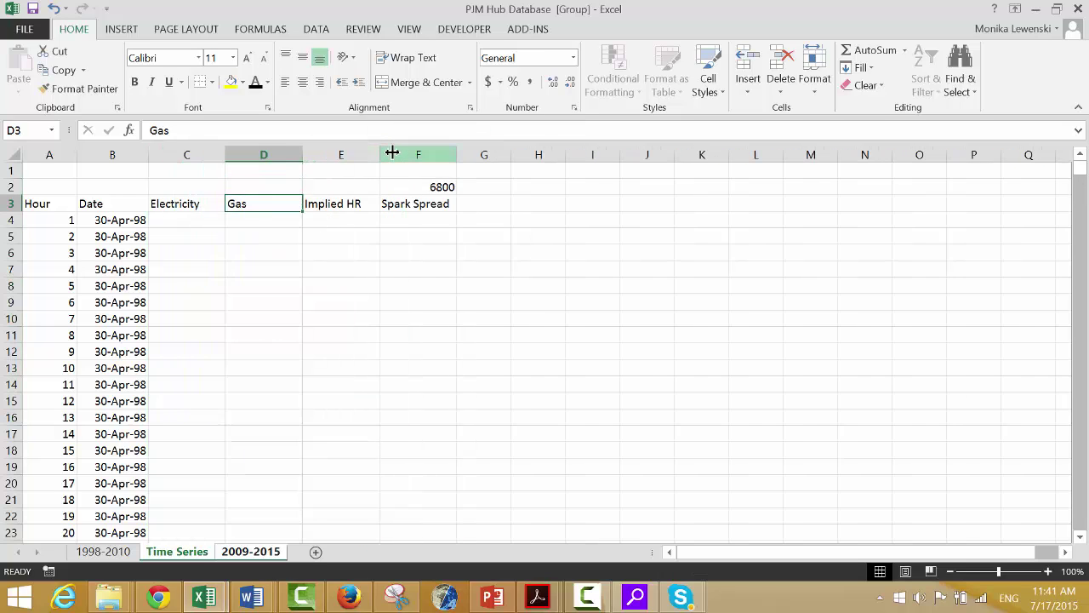
pyautogui.press('Right')
pyautogui.press('Right')
pyautogui.press('Right')
pyautogui.write('Profit')
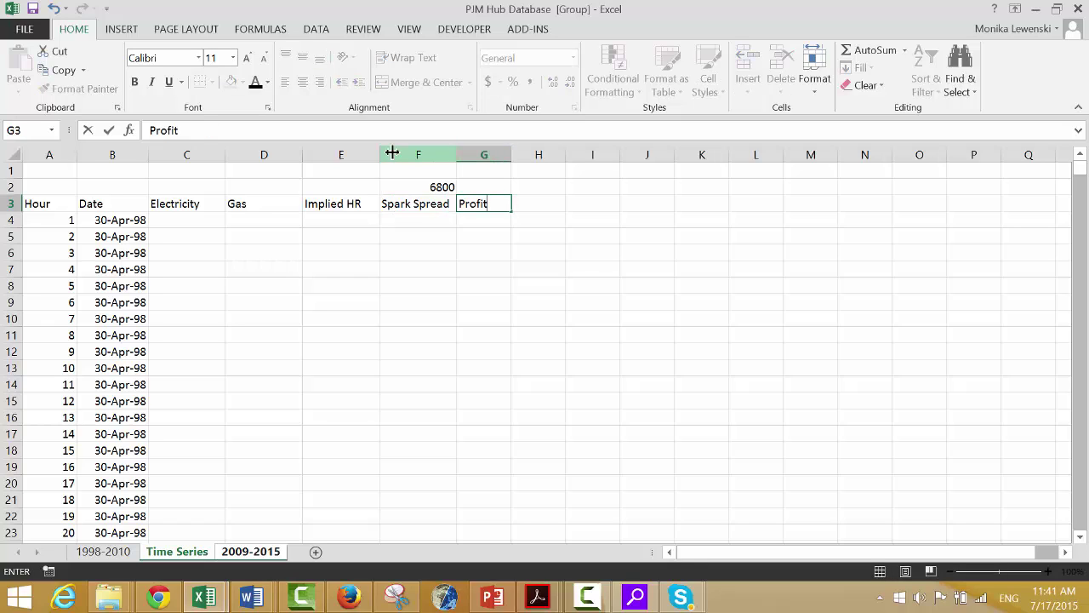
pyautogui.press('Return')
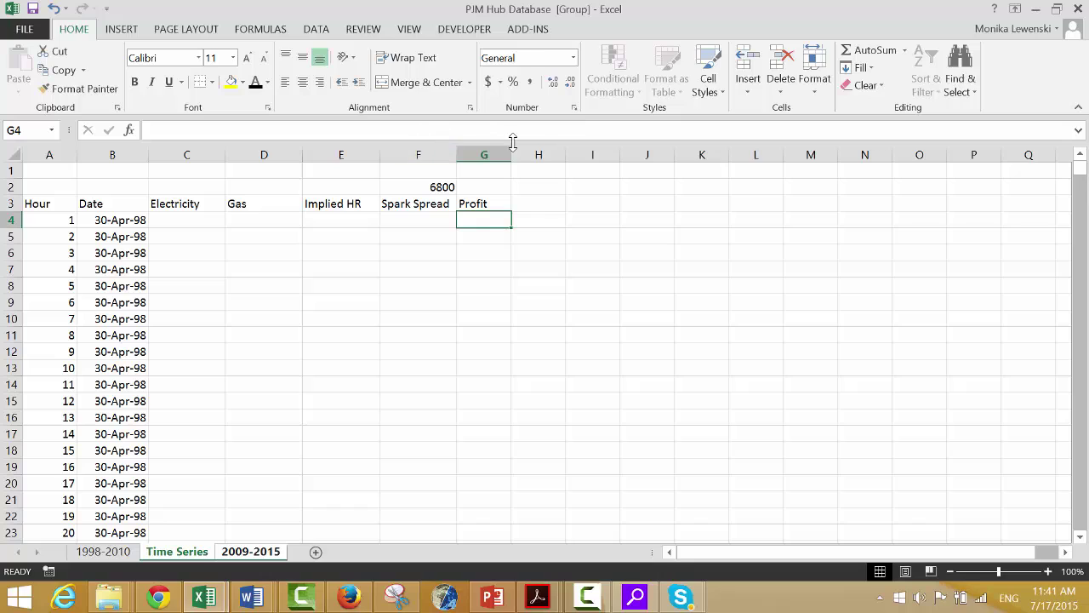
# - Widen column G slightly and centre the Profit header in cell G3
pyautogui.moveTo(510, 158); pyautogui.dragTo(528, 161)
pyautogui.press('Up')
pyautogui.press('Up')
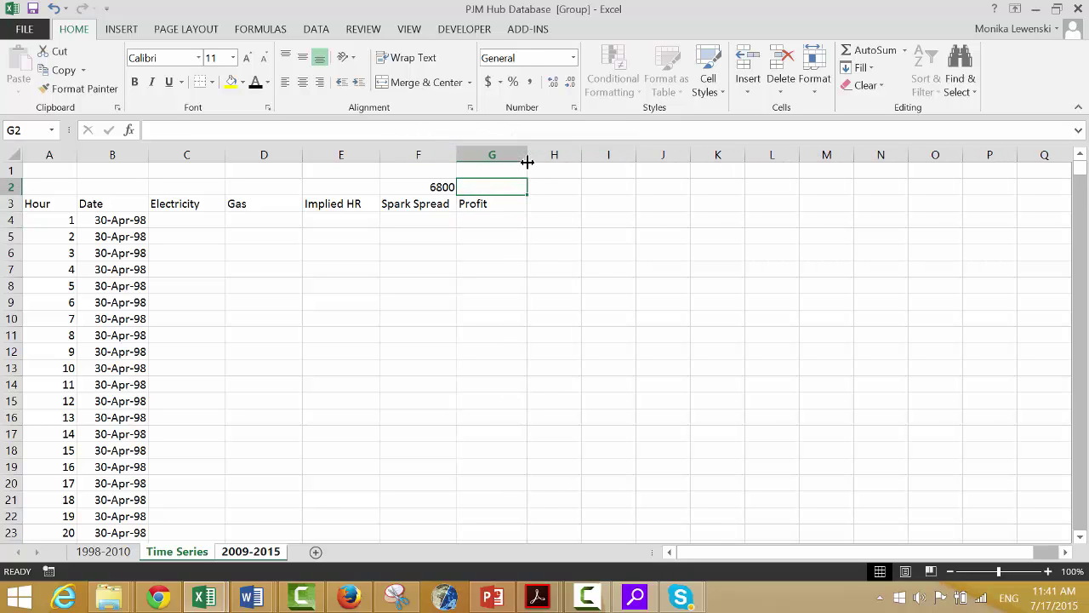
pyautogui.press('Left')
pyautogui.press('Right')
pyautogui.press('Down')
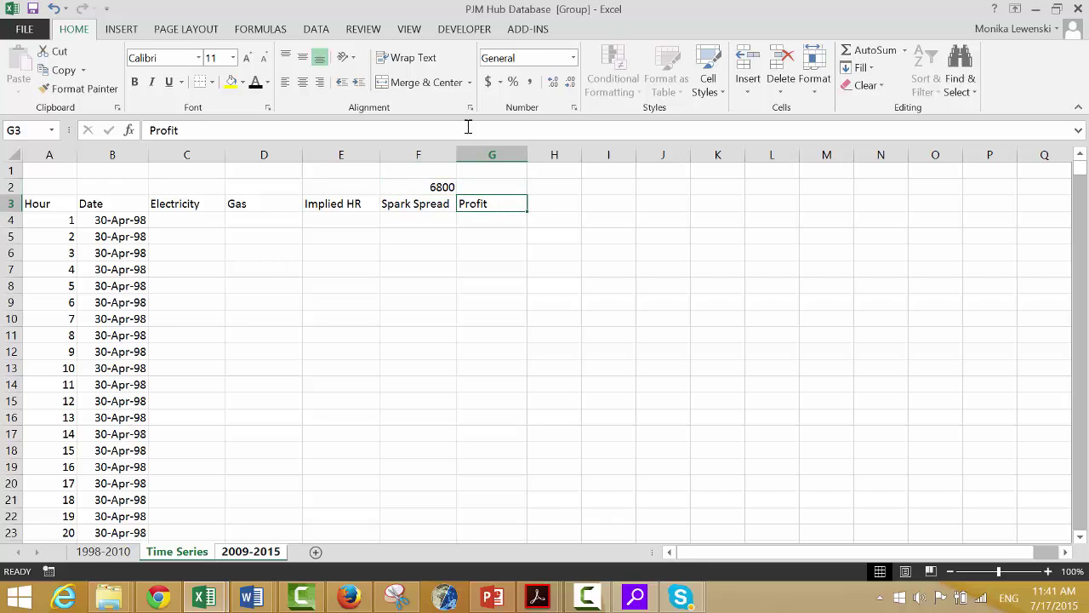
pyautogui.click(303, 83)
# - Enter the column header Starts in cell H3, beside the Profit header
pyautogui.press('Right')
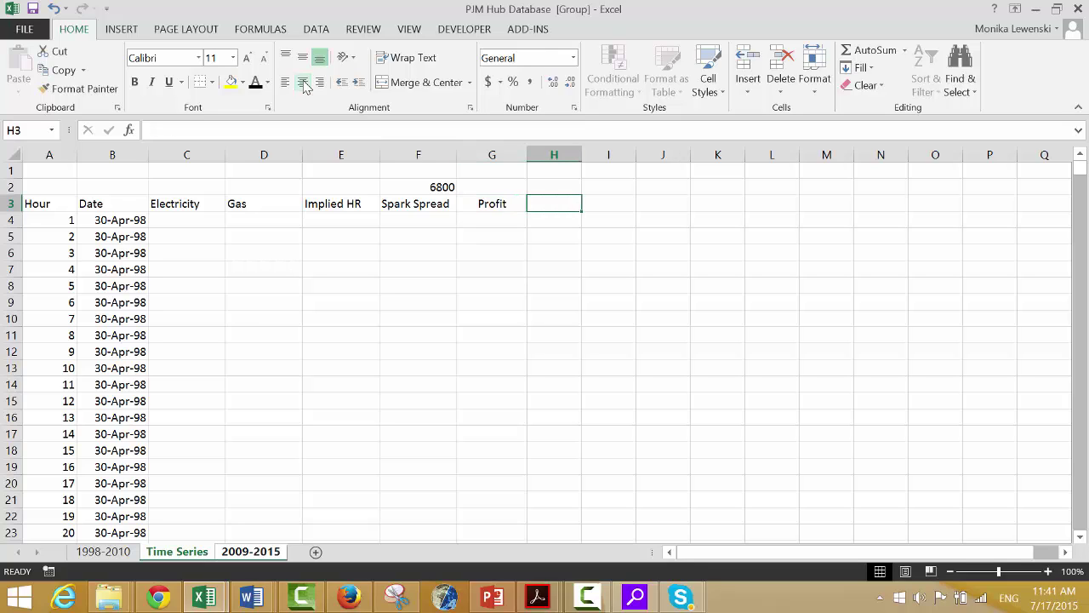
pyautogui.write('Starts')
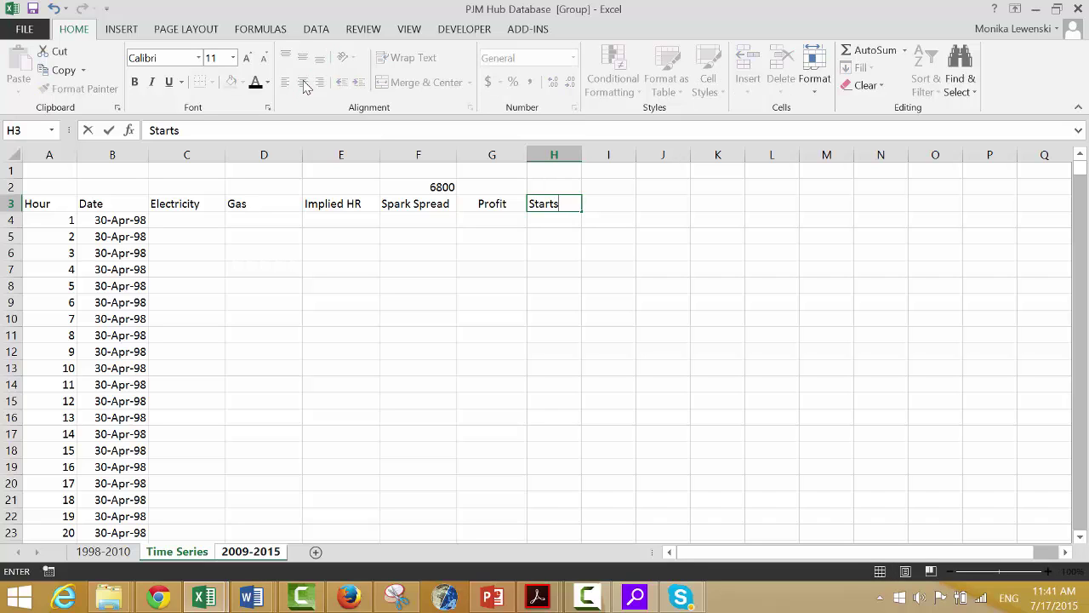
pyautogui.press('Return')
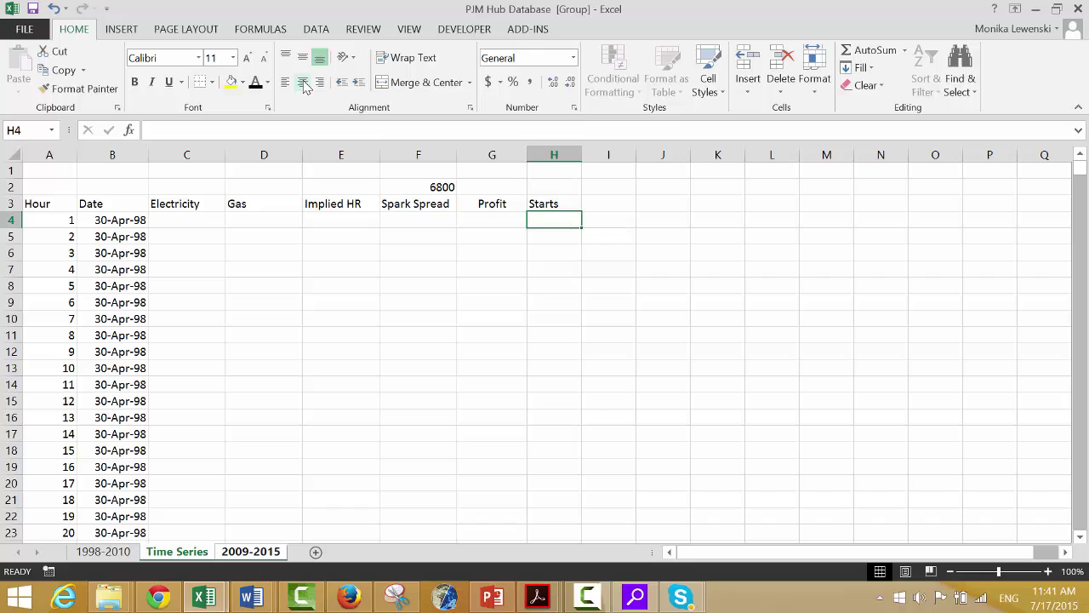
# - Centre the headers in cells C3:H3, from Electricity through Starts
pyautogui.press('Left')
pyautogui.press('Left')
pyautogui.press('Left')
pyautogui.press('Left')
pyautogui.press('Left')
pyautogui.press('Left')
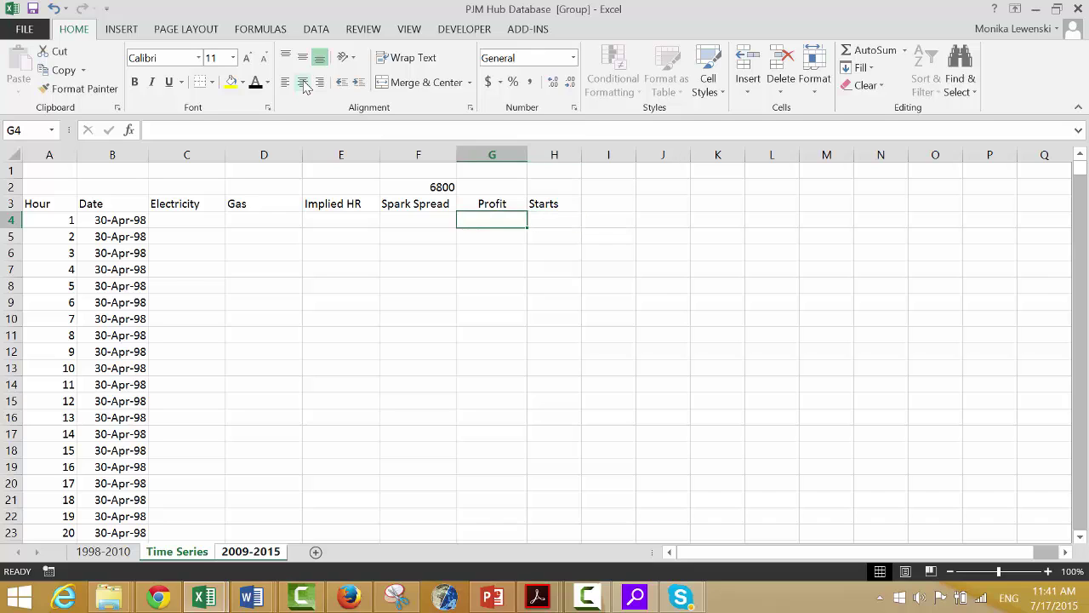
pyautogui.press('Up')
pyautogui.press('Right')
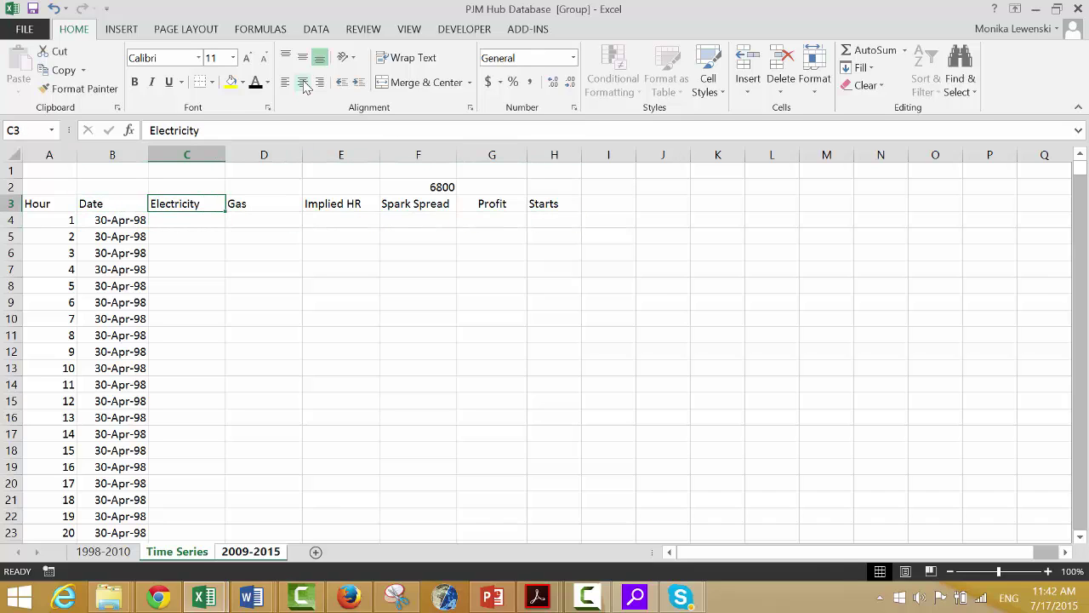
pyautogui.hotkey('shift', 'Right')
pyautogui.hotkey('shift', 'Right')
pyautogui.hotkey('shift', 'Right')
pyautogui.hotkey('shift', 'Right')
pyautogui.hotkey('shift', 'Right')
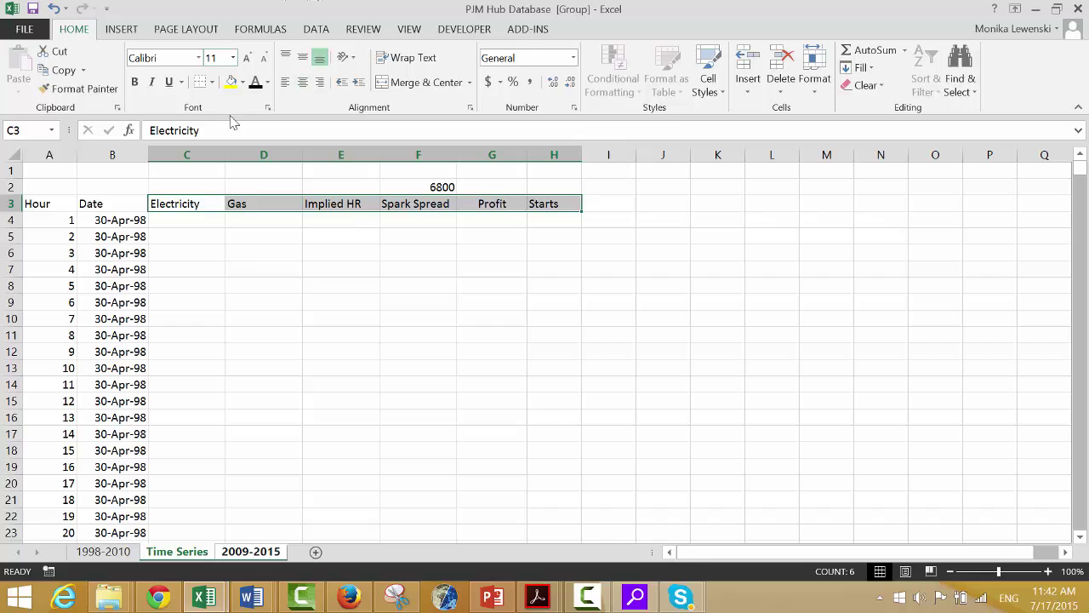
pyautogui.click(303, 82)
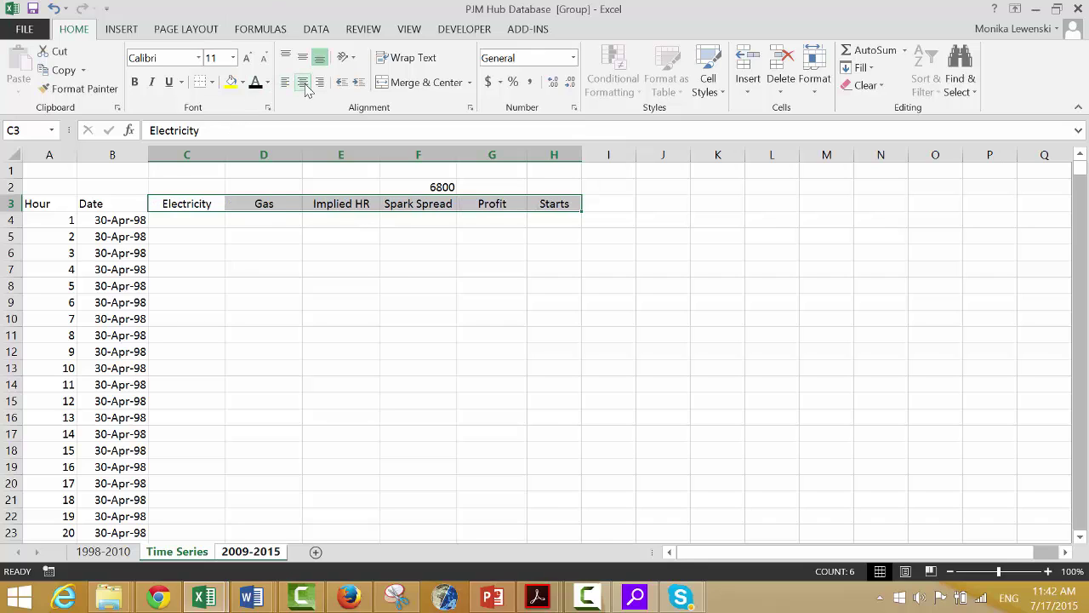
# - Examine the Date column of the 1998-2010 sheet from its first row down to its last row
pyautogui.press('Down')
pyautogui.press('Left')
pyautogui.press('Left')
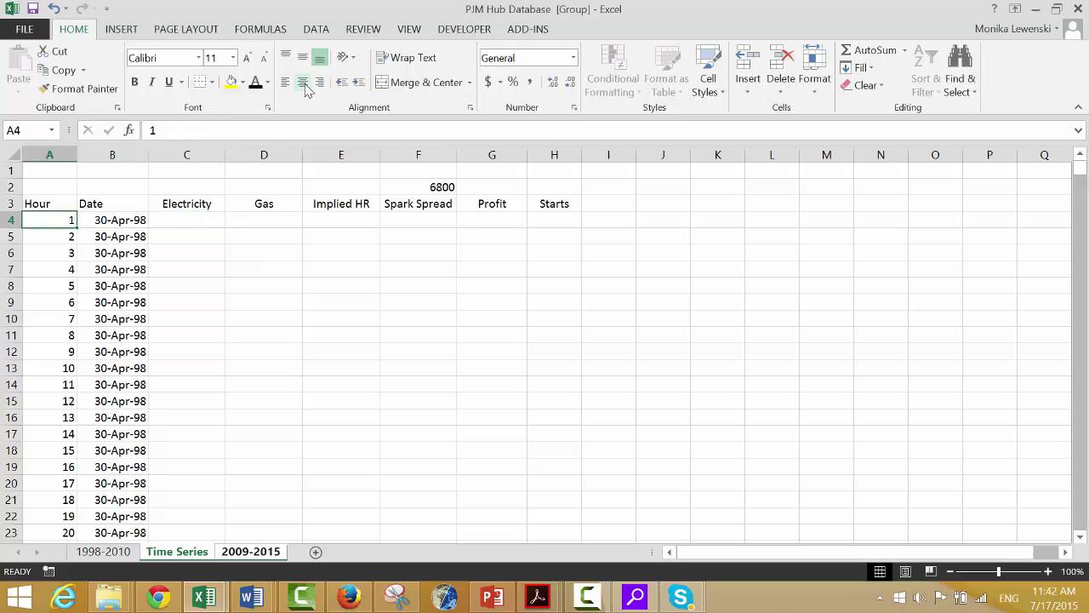
pyautogui.press('Right')
pyautogui.press('Right')
pyautogui.hotkey('ctrl', 'pageup')
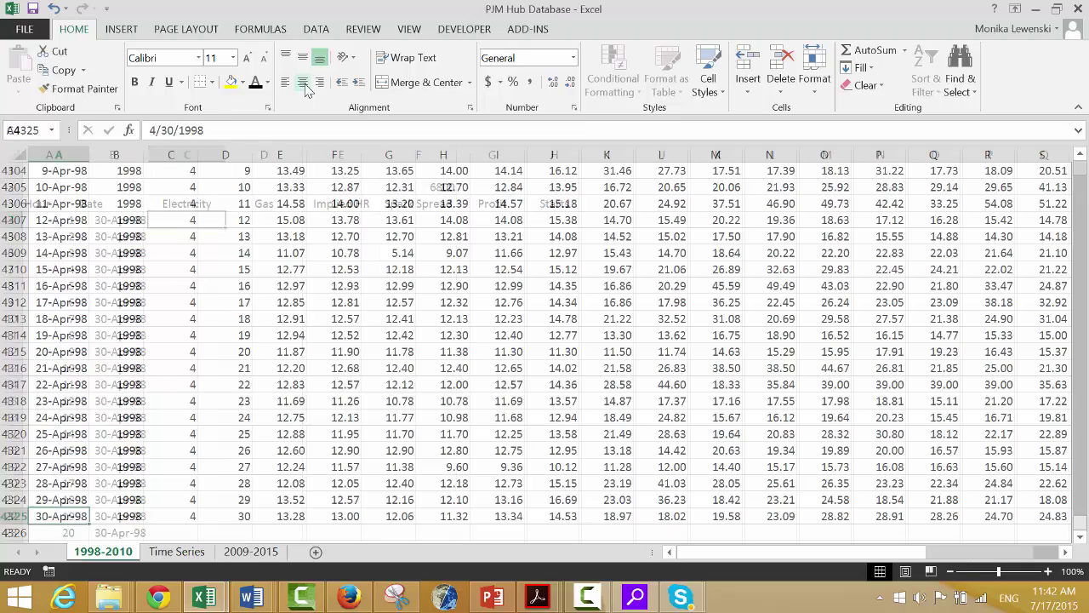
pyautogui.hotkey('ctrl', 'Home')
pyautogui.press('Down')
pyautogui.press('Down')
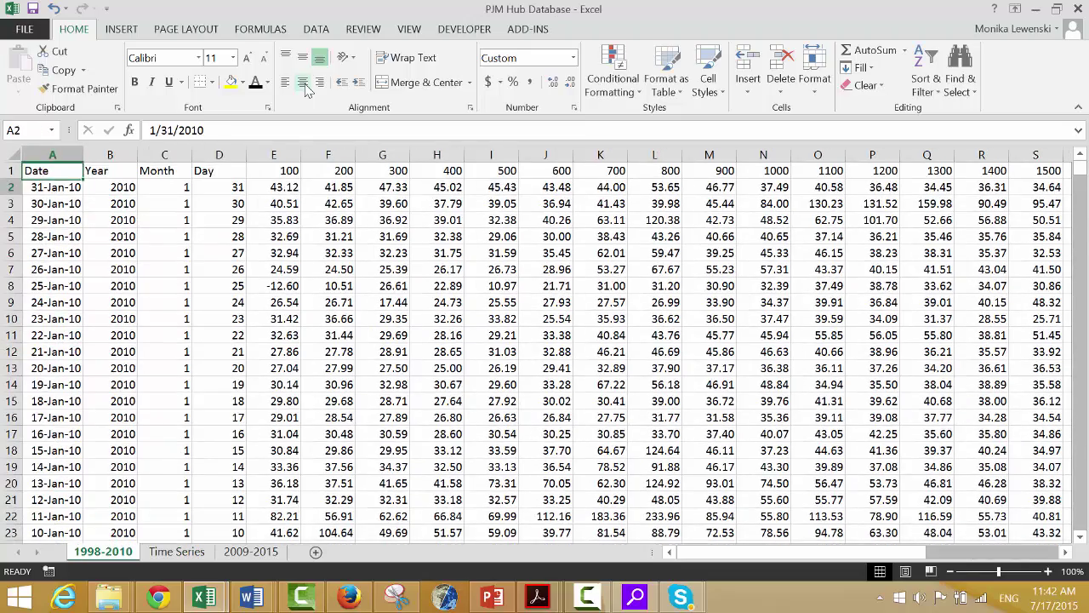
pyautogui.hotkey('ctrl', 'Down')
pyautogui.press('Down')
pyautogui.press('Up')
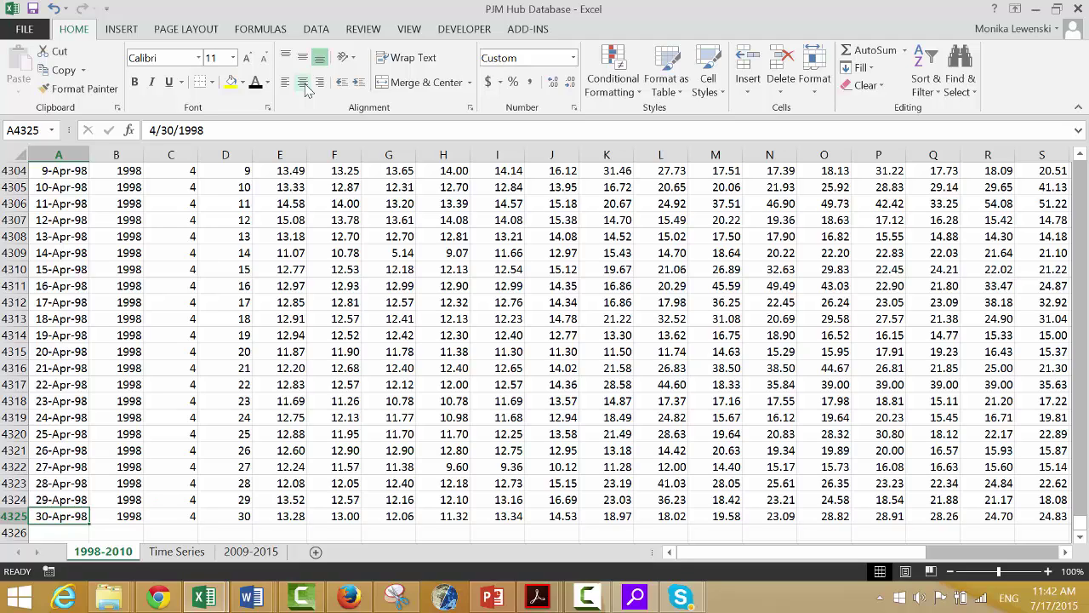
pyautogui.press('Right')
pyautogui.press('Left')
# - Return to the Time Series sheet and insert a blank column between the Date and Electricity columns
pyautogui.hotkey('ctrl', 'pagedown')
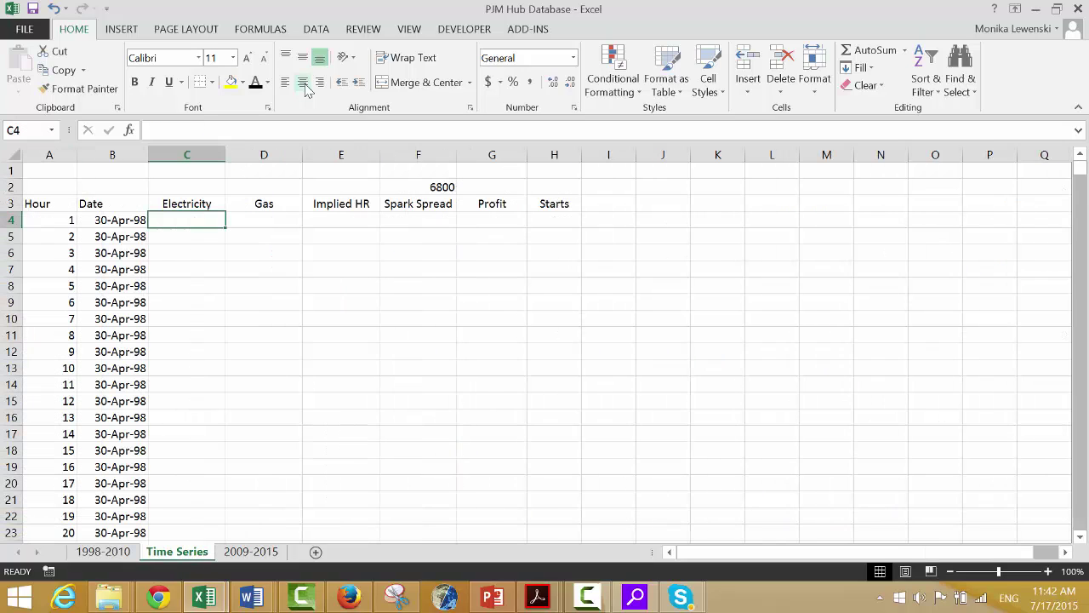
pyautogui.press('Left')
pyautogui.press('Right')
pyautogui.press('Right')
pyautogui.press('Left')
pyautogui.press('Left')
pyautogui.press('Left')
pyautogui.press('Right')
pyautogui.press('Right')
pyautogui.hotkey('ctrl', 'space')
pyautogui.hotkey('ctrl', 'shift', '=')
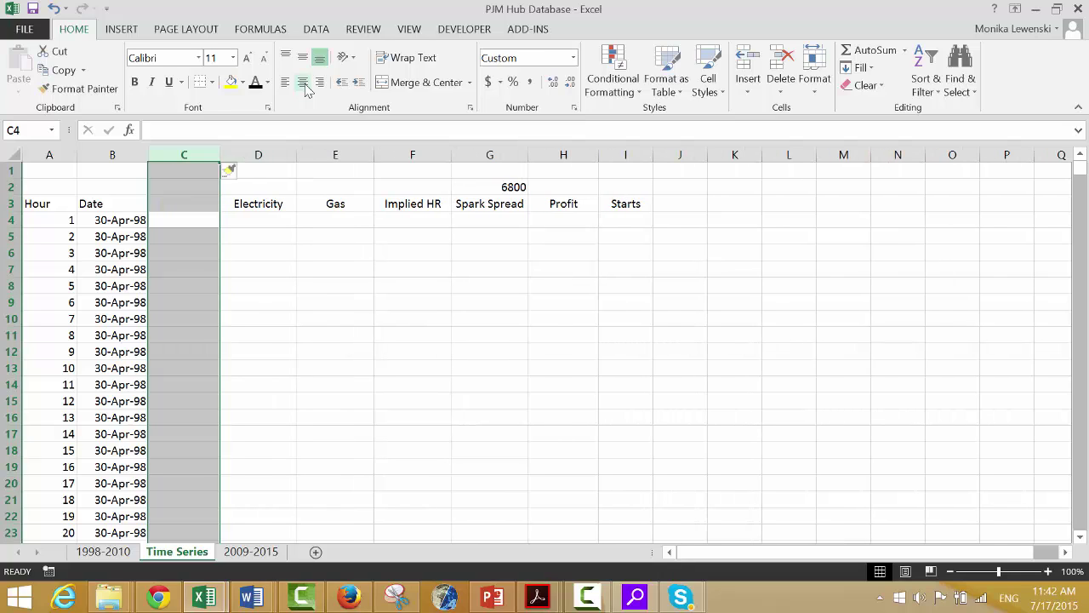
# - Enter the column header Row in cell C3, between the Date and Electricity headers
pyautogui.press('Up')
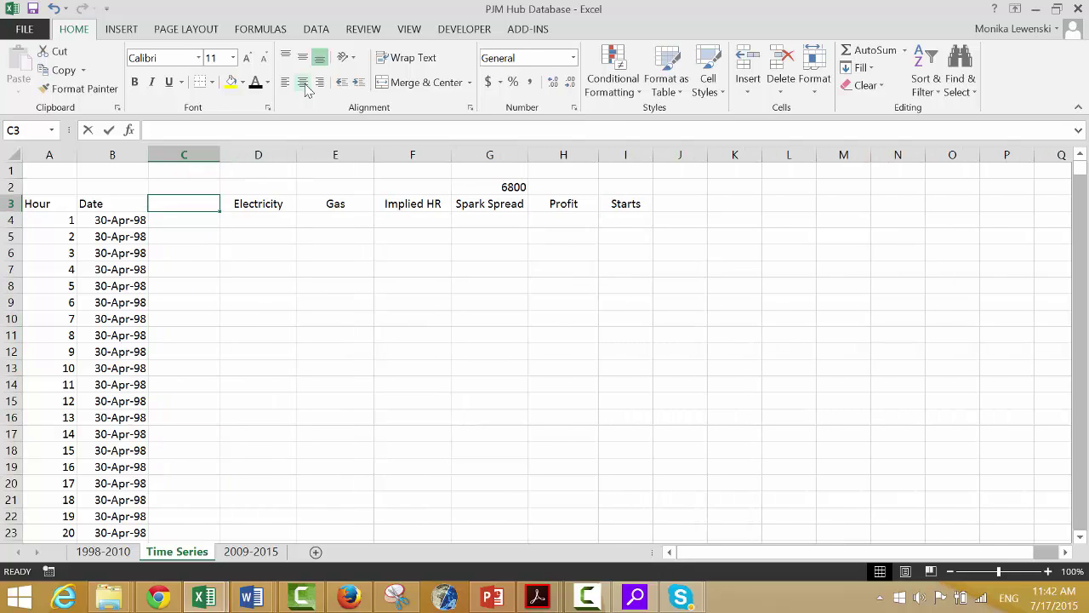
pyautogui.write('Row')
pyautogui.press('Return')
# - Examine the extent of the hourly price data on the 1998-2010 sheet, from the 100 column to the last row
pyautogui.hotkey('ctrl', 'pageup')
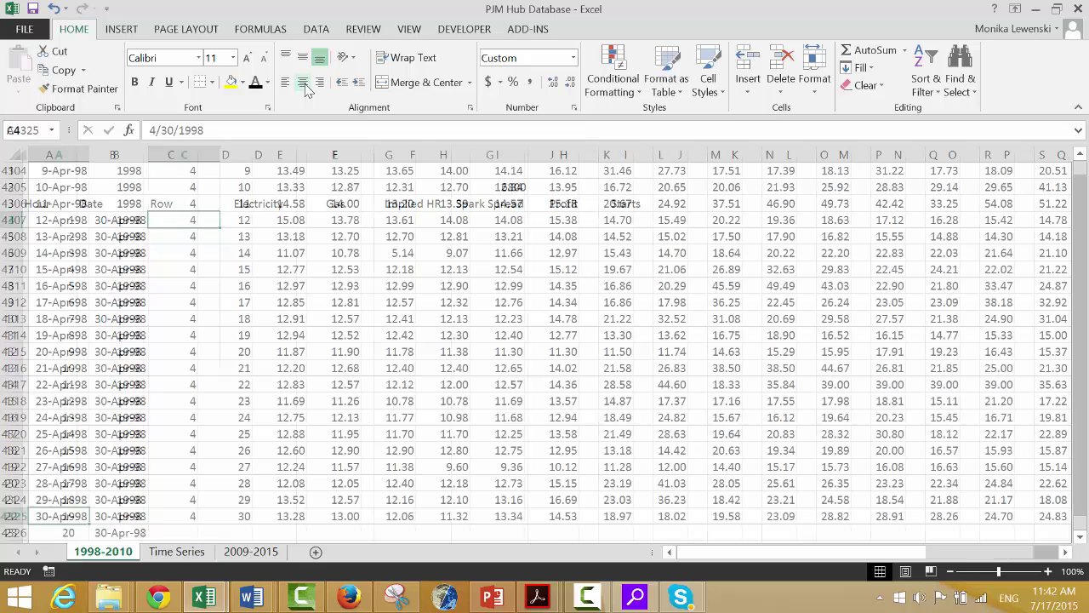
pyautogui.press('Right')
pyautogui.press('Right')
pyautogui.press('Right')
pyautogui.press('Right')
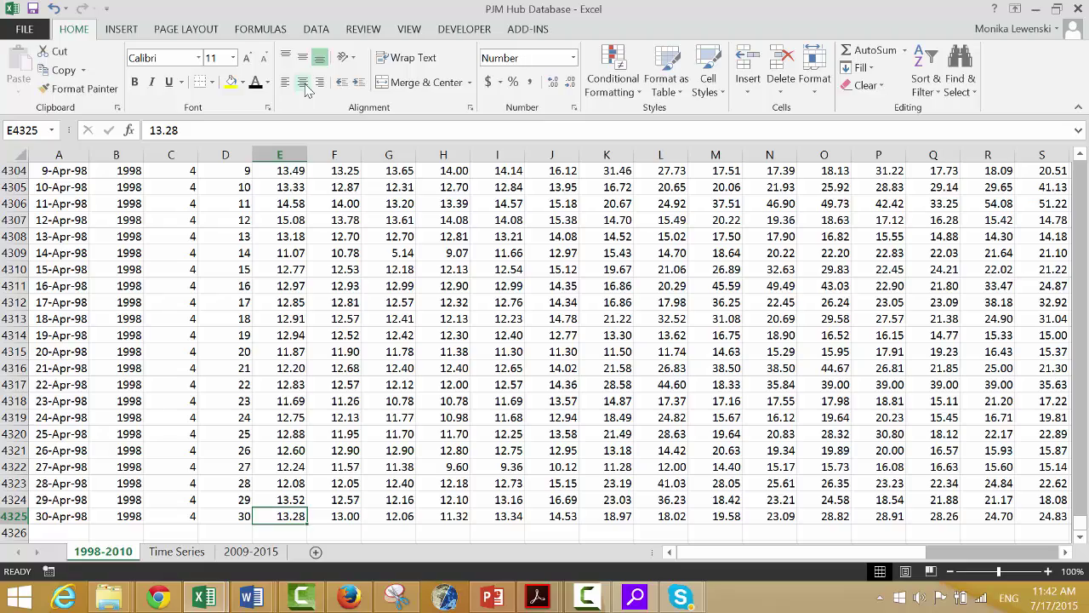
pyautogui.hotkey('ctrl', 'Up')
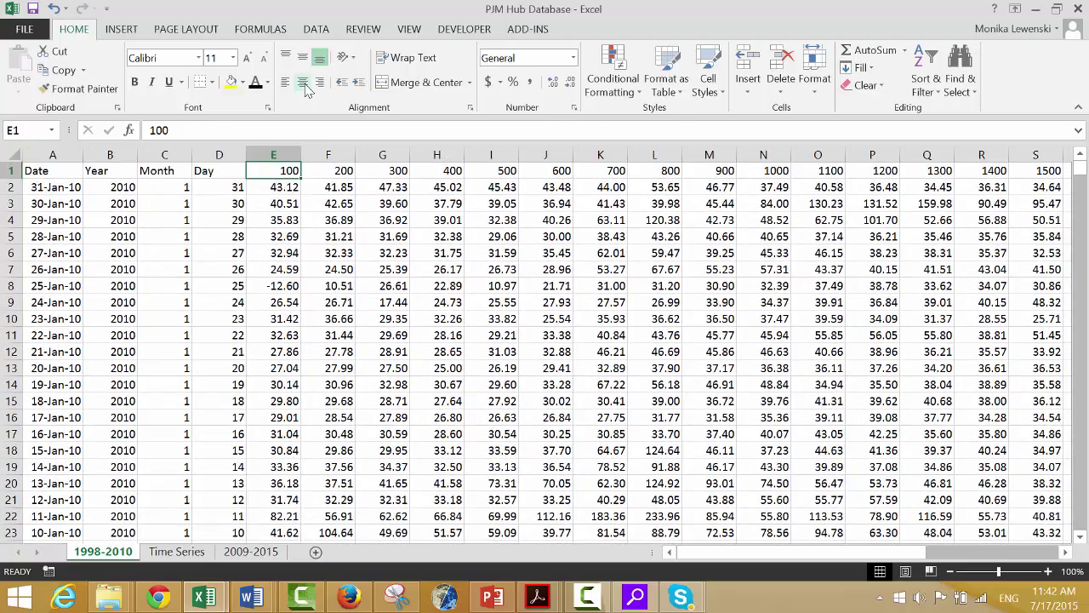
pyautogui.press('Down')
pyautogui.hotkey('ctrl', 'shift', 'Right')
pyautogui.hotkey('ctrl', 'shift', 'Down')
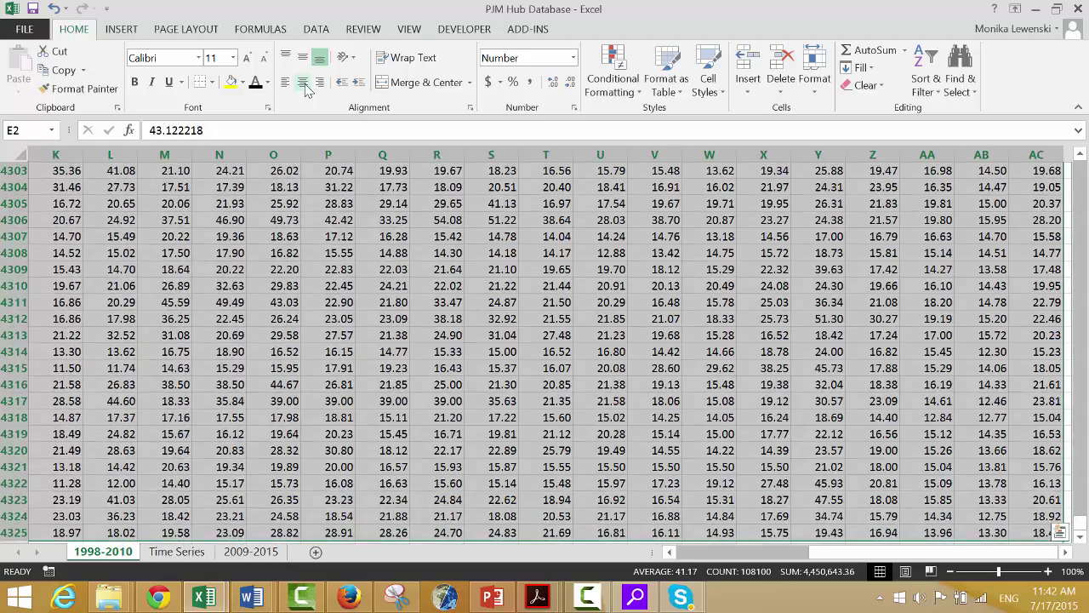
pyautogui.press('Left')
pyautogui.press('Left')
pyautogui.press('Left')
pyautogui.hotkey('ctrl', 'Home')
pyautogui.press('Down')
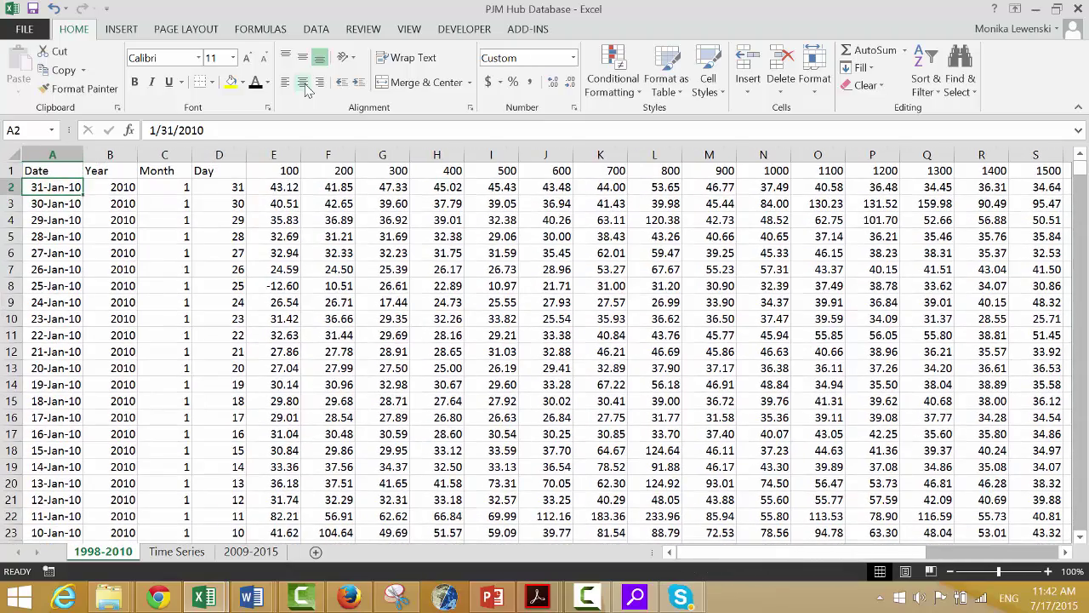
pyautogui.press('Up')
pyautogui.press('Right')
pyautogui.press('Right')
pyautogui.press('Right')
pyautogui.press('Right')
pyautogui.press('Down')
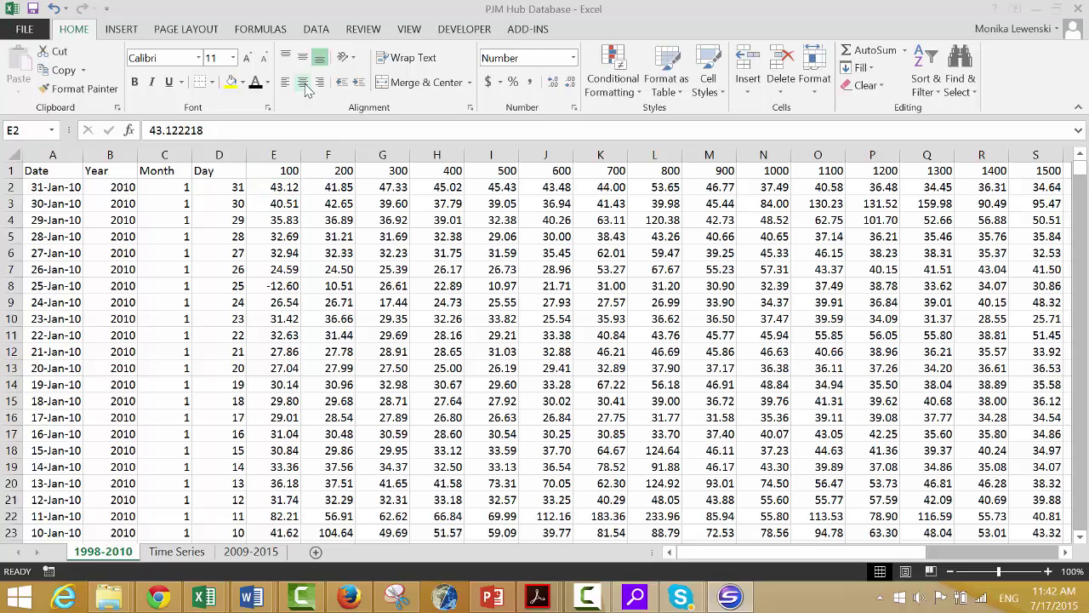
pyautogui.press('Escape')
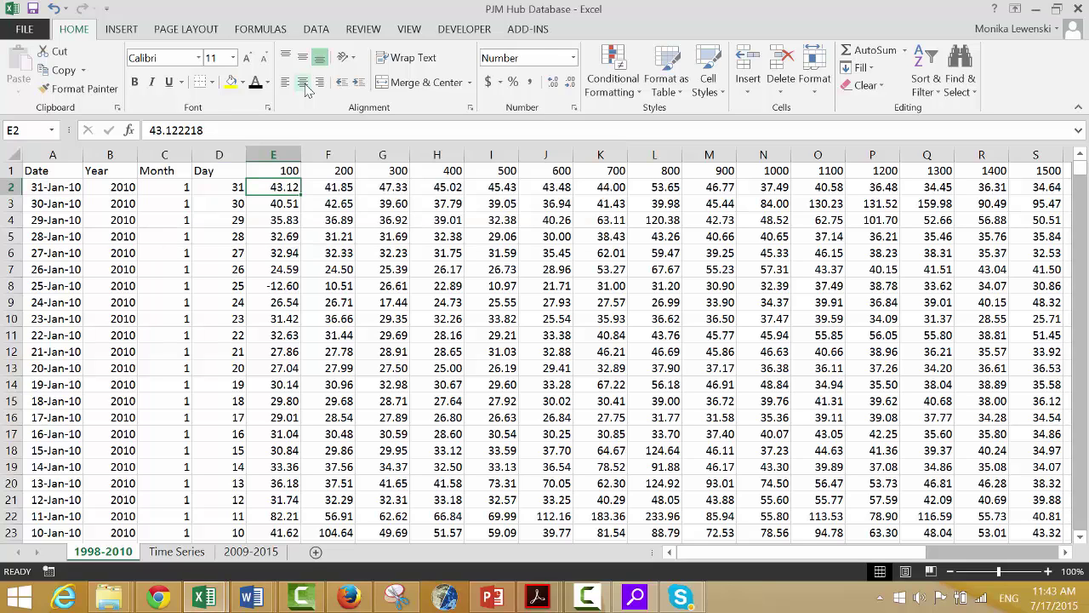
# - Name the range from E2 through the last row of the Average column on the 1998-2010 sheet old_data
pyautogui.press('Left')
pyautogui.press('Right')
pyautogui.hotkey('ctrl', 'shift', 'Right')
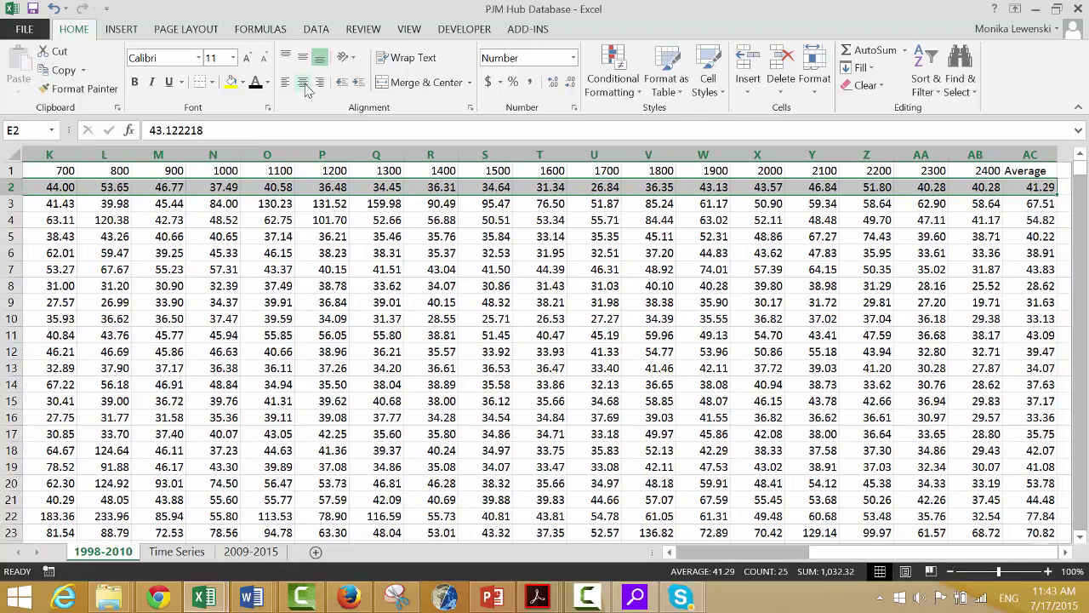
pyautogui.hotkey('ctrl', 'shift', 'Down')
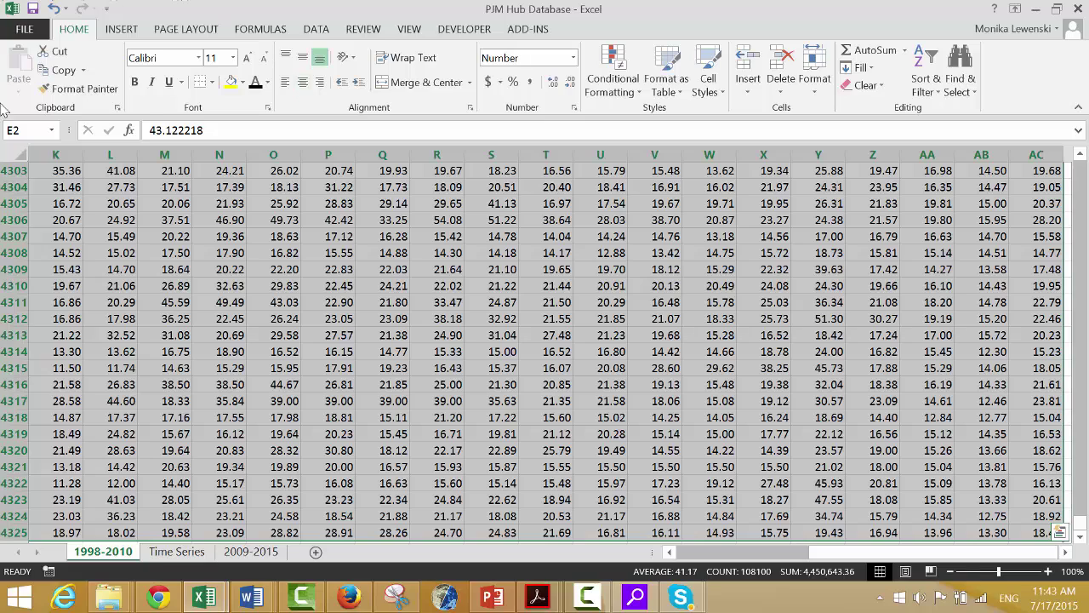
pyautogui.moveTo(26, 136)
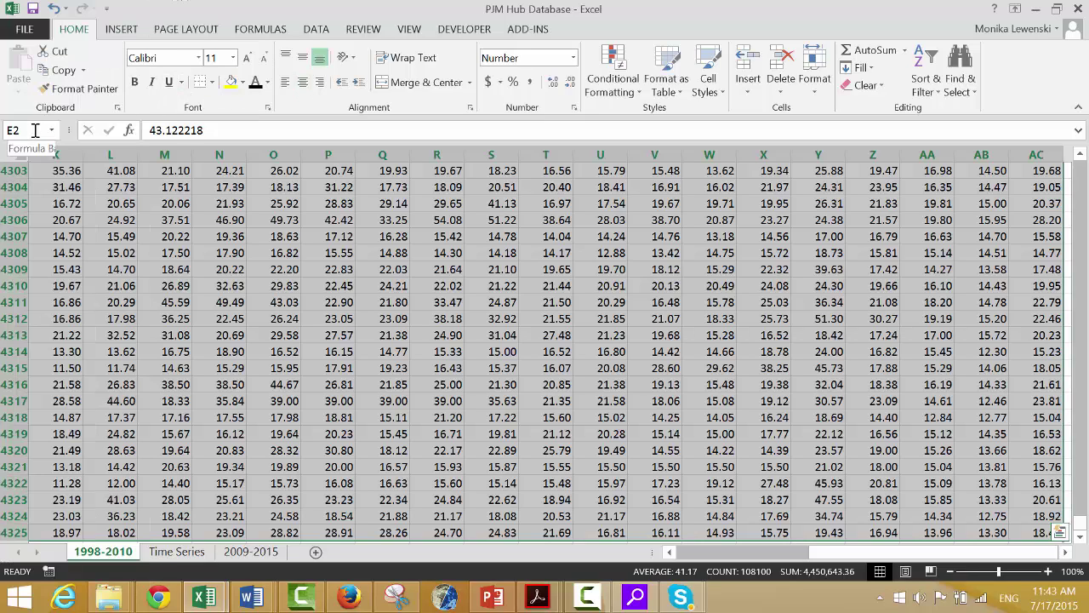
pyautogui.click(35, 130)
pyautogui.write('old')
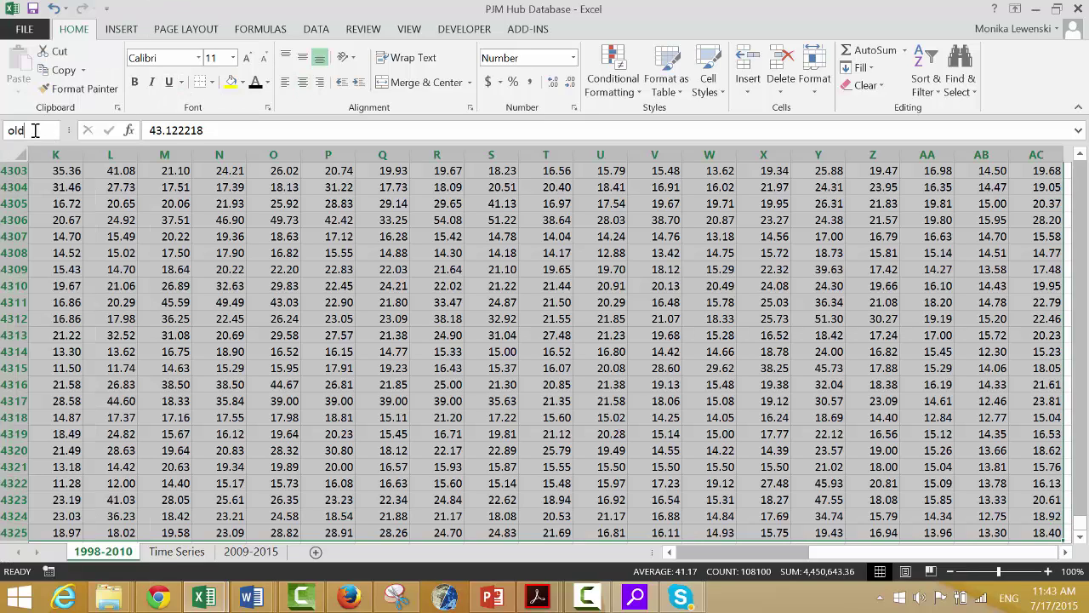
pyautogui.write('_data')
pyautogui.press('Return')
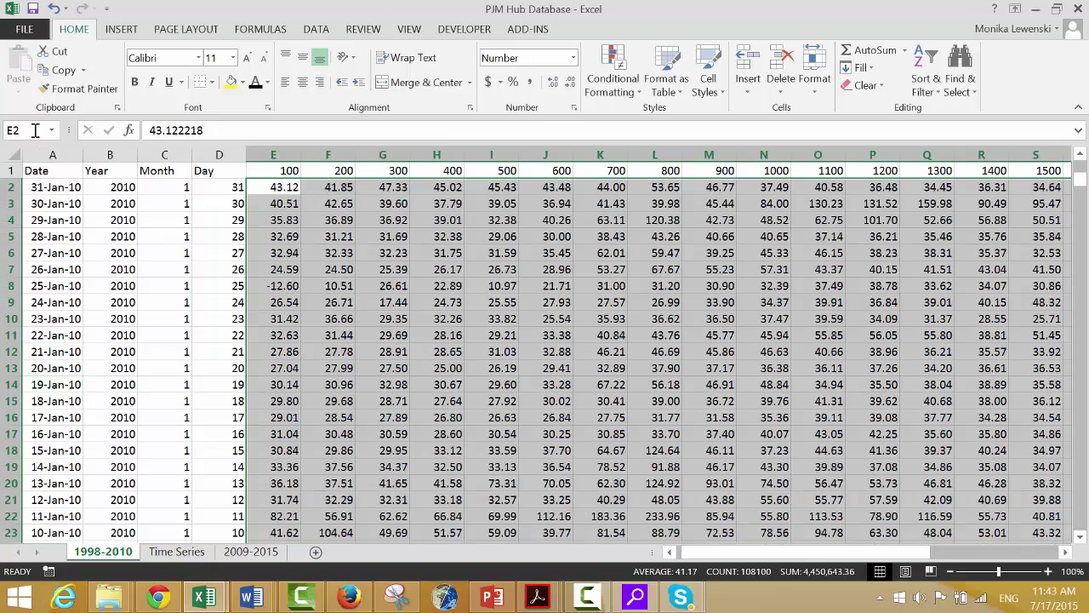
# - Examine the 2009-2015 sheet's contents, checking the date column down to its last row and the hourly columns across to 2400
pyautogui.hotkey('ctrl', 'pagedown')
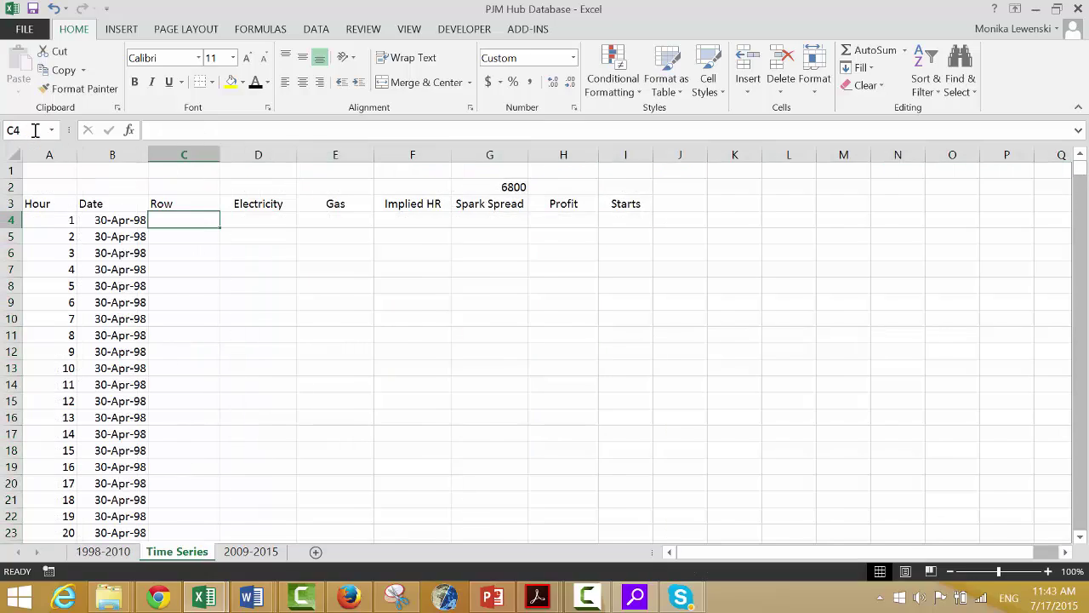
pyautogui.hotkey('ctrl', 'pagedown')
pyautogui.press('Right')
pyautogui.press('Right')
pyautogui.press('Right')
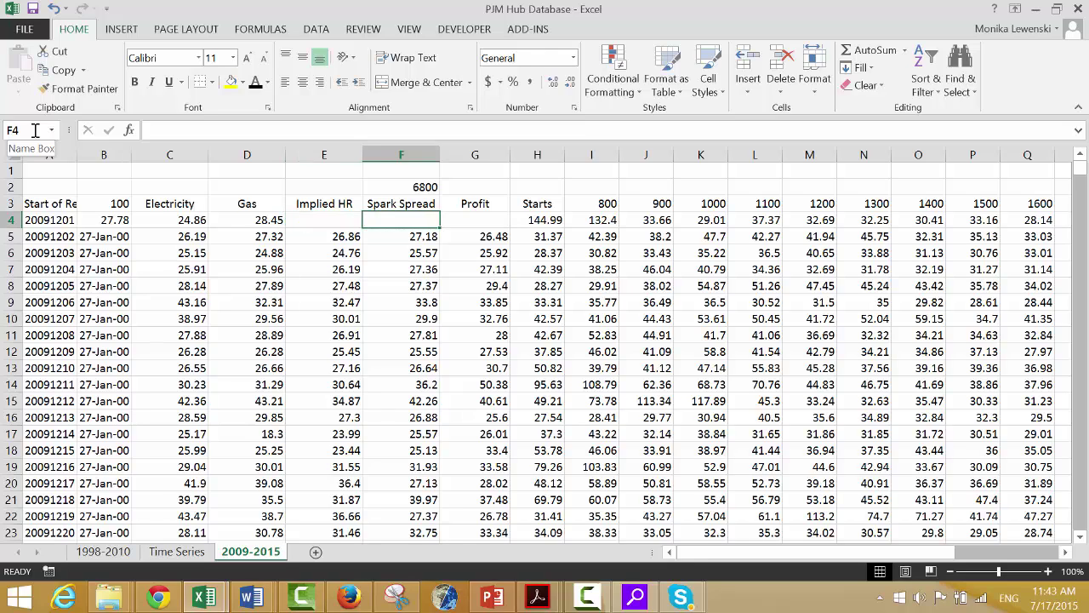
pyautogui.press('Left')
pyautogui.press('Left')
pyautogui.press('Left')
pyautogui.press('Left')
pyautogui.press('Left')
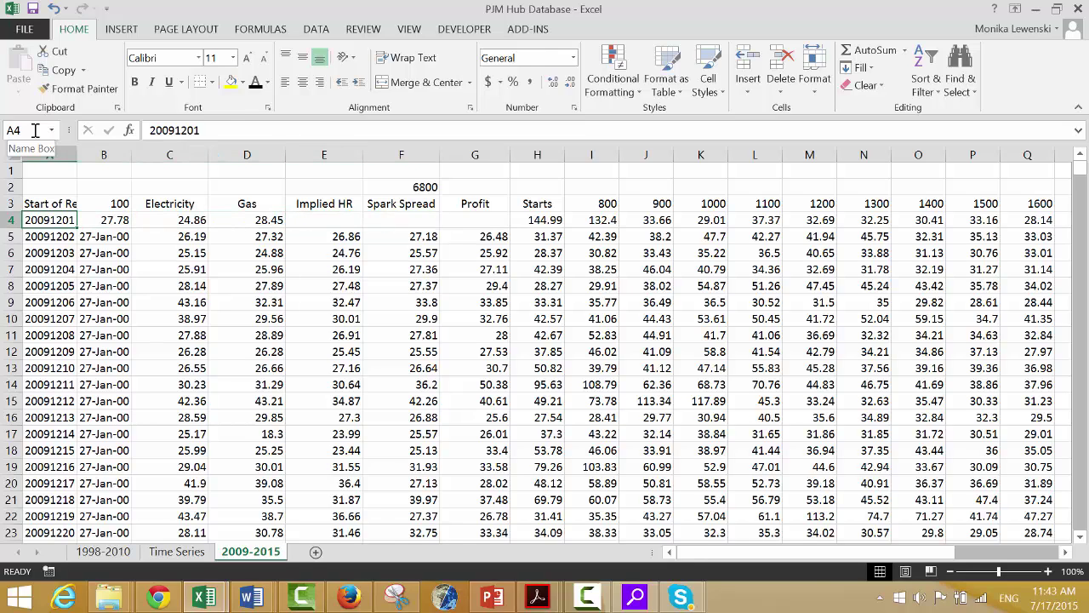
pyautogui.hotkey('ctrl', 'Down')
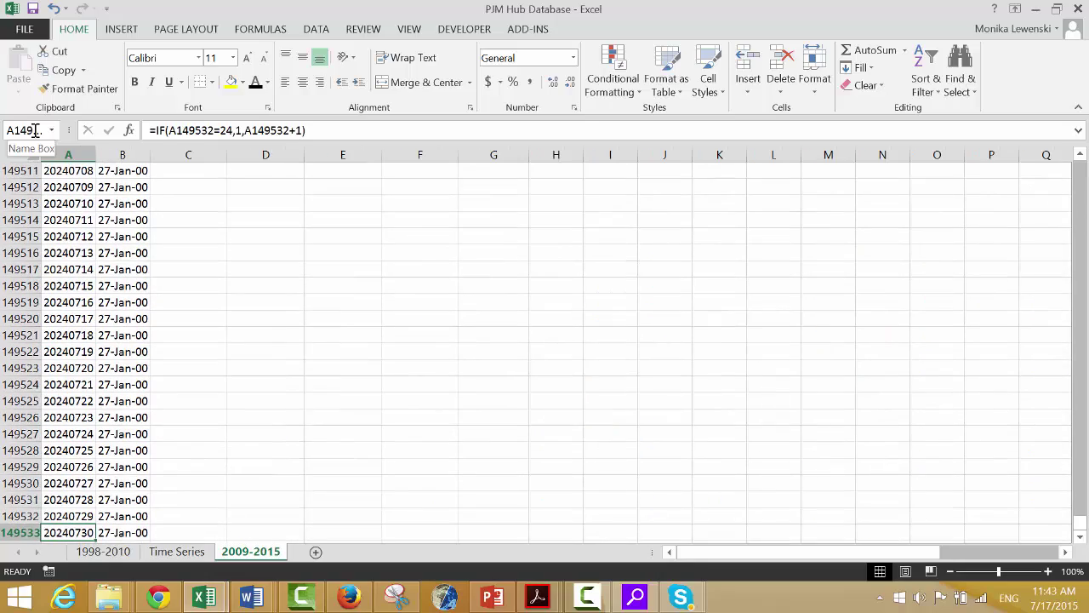
pyautogui.hotkey('ctrl', 'Up')
pyautogui.press('Down')
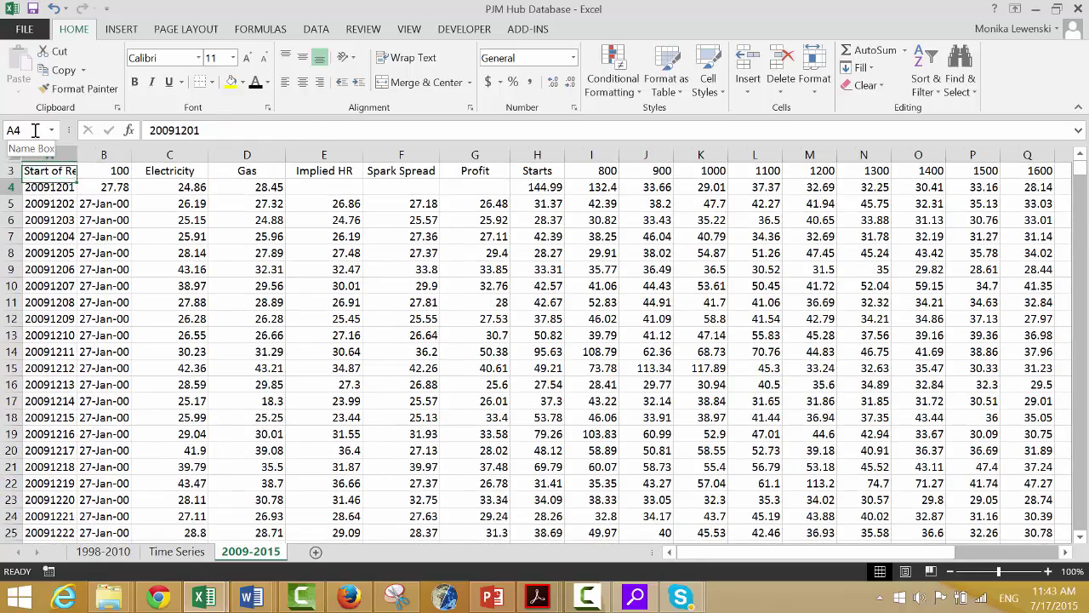
pyautogui.press('Down')
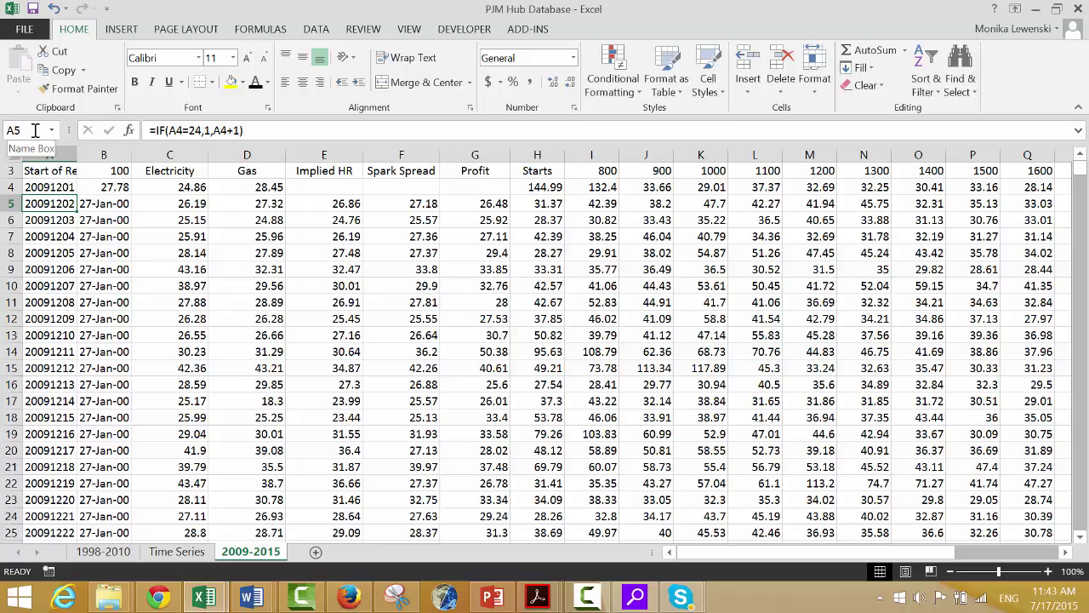
pyautogui.press('Right')
pyautogui.press('Right')
pyautogui.press('Right')
pyautogui.press('Right')
pyautogui.press('Right')
pyautogui.press('Right')
pyautogui.press('Right')
pyautogui.press('Right')
pyautogui.press('Right')
pyautogui.press('Right')
pyautogui.press('Right')
pyautogui.press('Right')
pyautogui.press('Right')
pyautogui.press('Right')
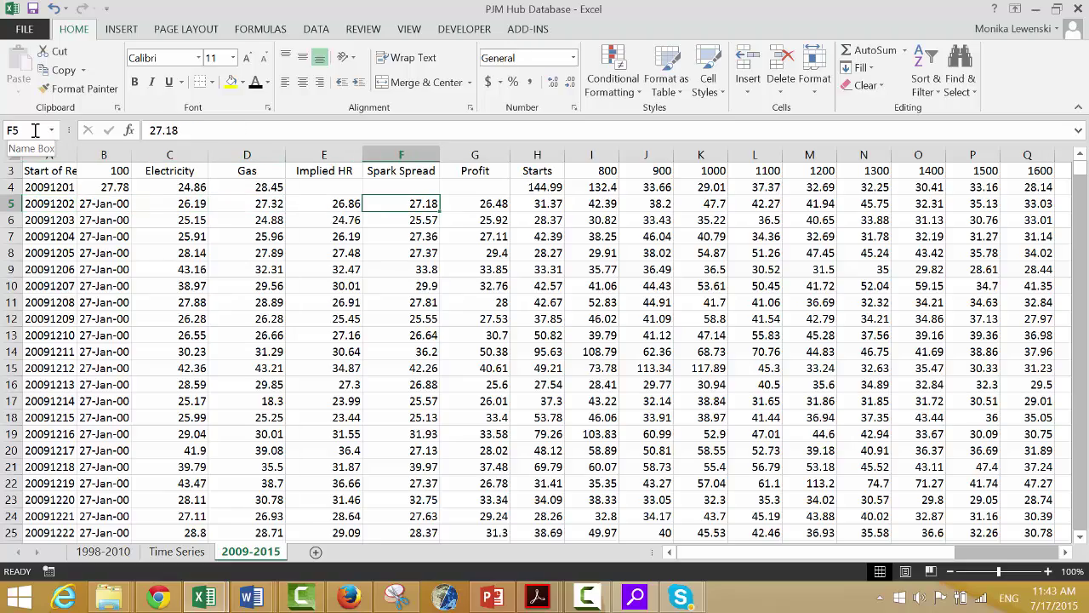
pyautogui.press('Right')
pyautogui.press('Right')
pyautogui.press('Right')
pyautogui.press('Right')
pyautogui.press('Right')
pyautogui.press('Right')
pyautogui.press('Right')
pyautogui.press('Right')
pyautogui.press('Right')
pyautogui.press('Right')
pyautogui.press('Right')
pyautogui.press('Right')
pyautogui.press('Right')
pyautogui.press('Right')
pyautogui.press('Right')
pyautogui.press('Right')
pyautogui.press('Right')
pyautogui.press('Right')
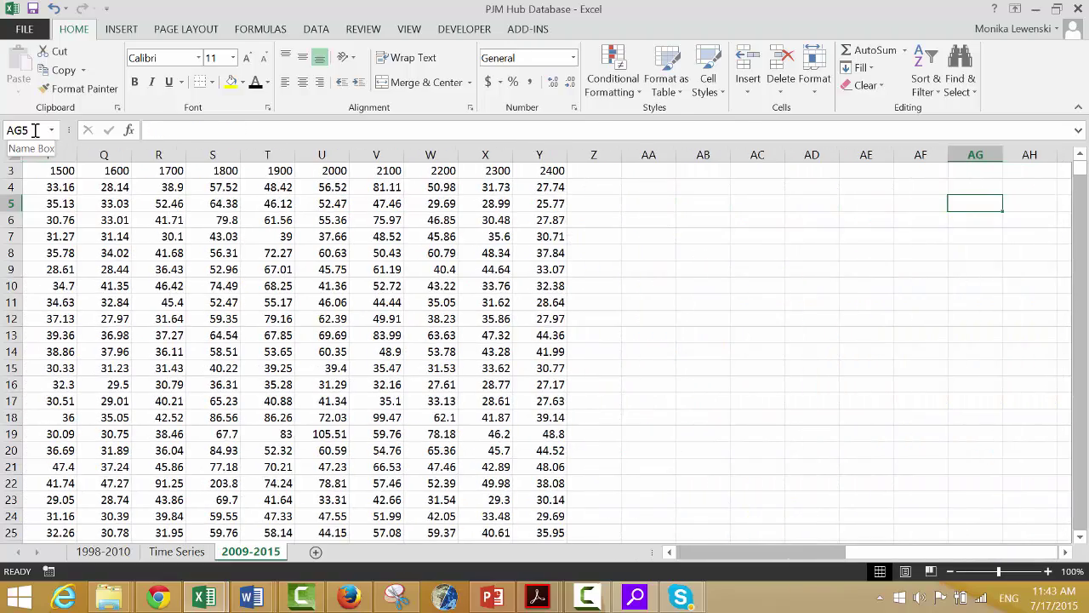
pyautogui.press('Home')
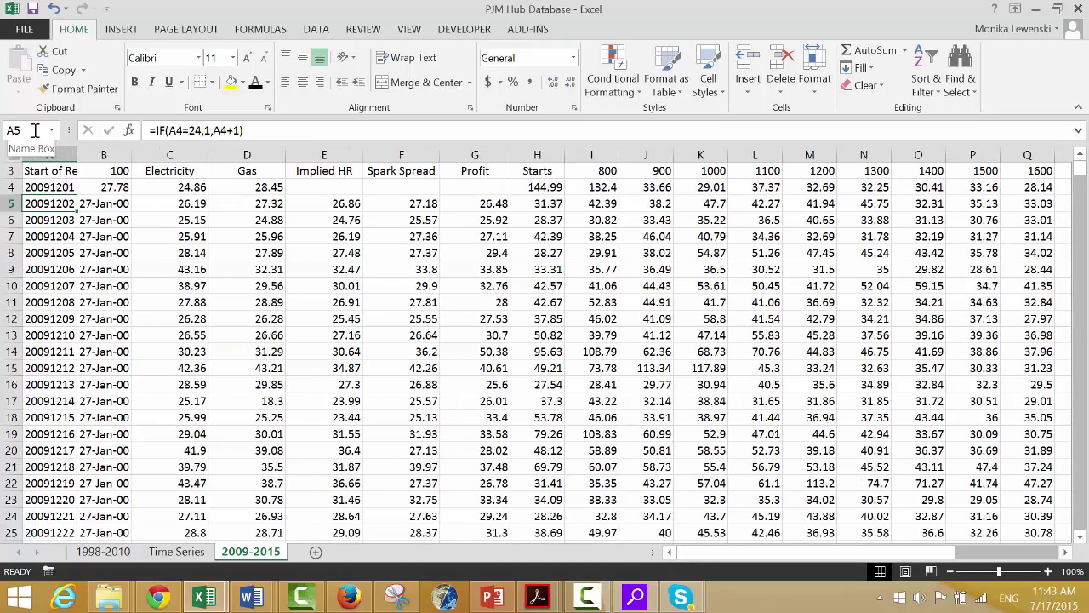
pyautogui.hotkey('ctrl', 'Down')
# - Delete the 2009-2015 sheet from the PJM Hub Database workbook
pyautogui.hotkey('ctrl', 'Home')
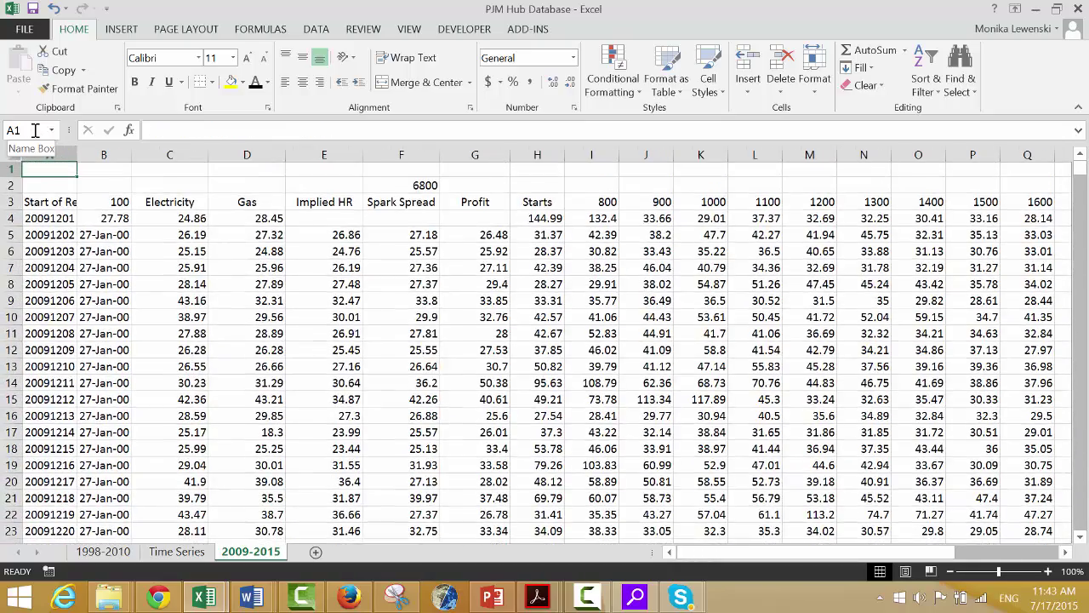
pyautogui.hotkey('alt', 'h')
pyautogui.press('d')
pyautogui.press('s')
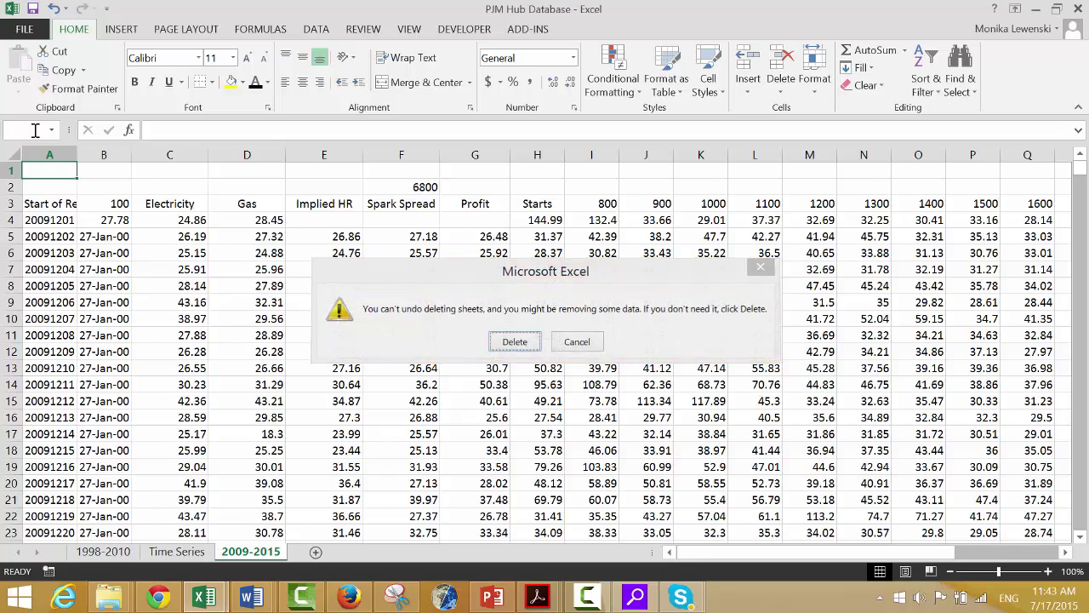
pyautogui.press('Return')
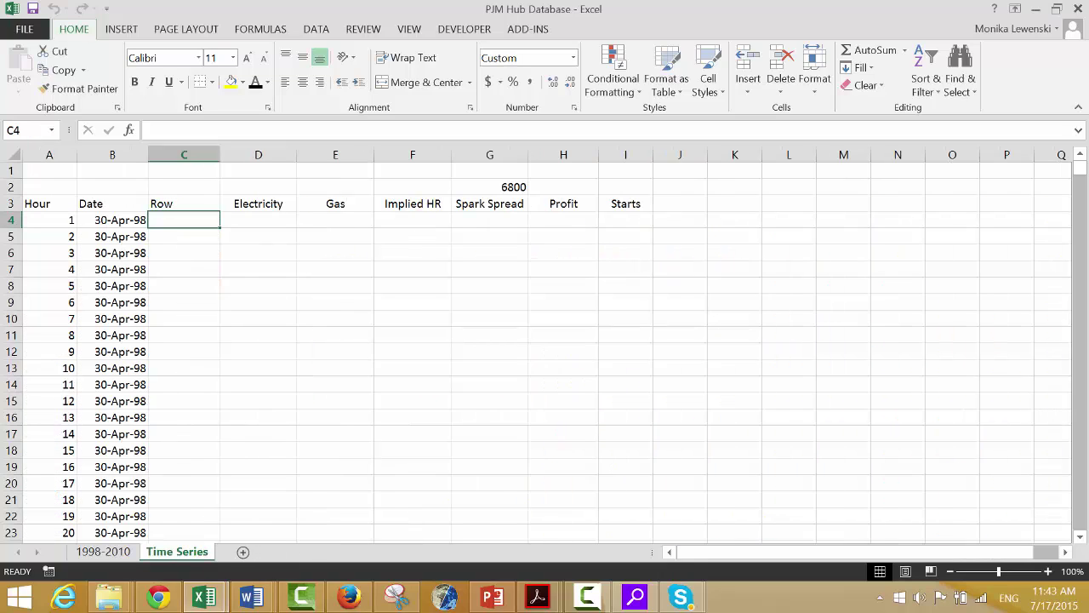
pyautogui.moveTo(205, 600)
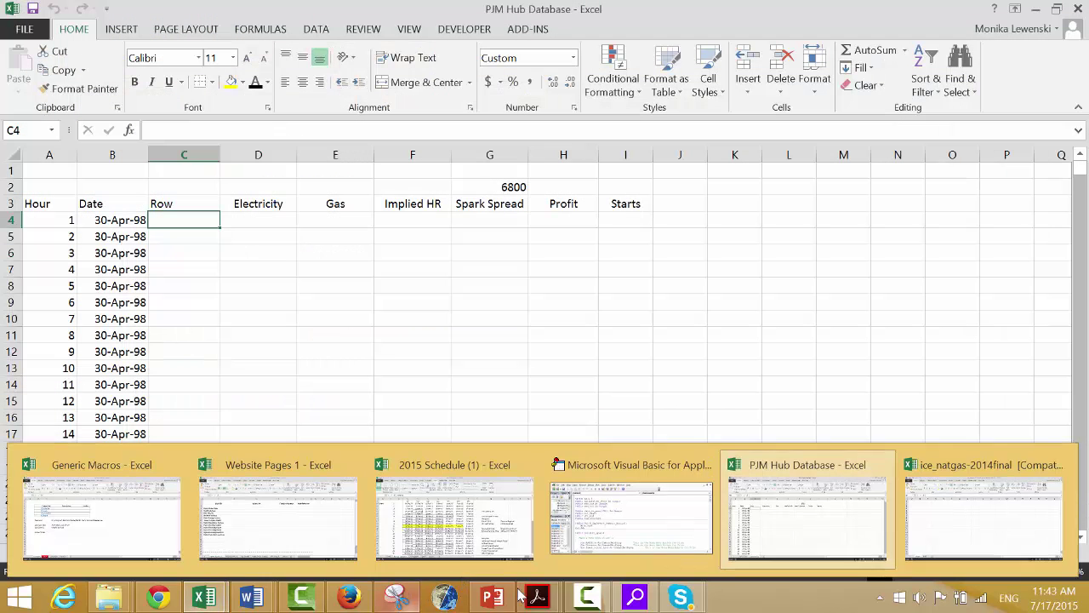
pyautogui.moveTo(593, 603)
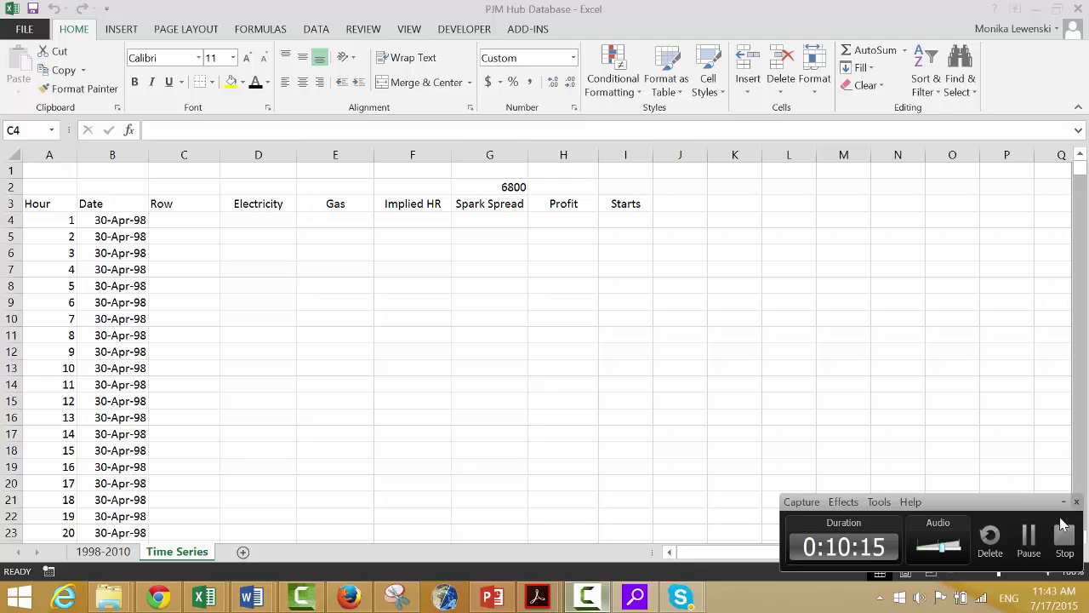
pyautogui.click(1029, 534)
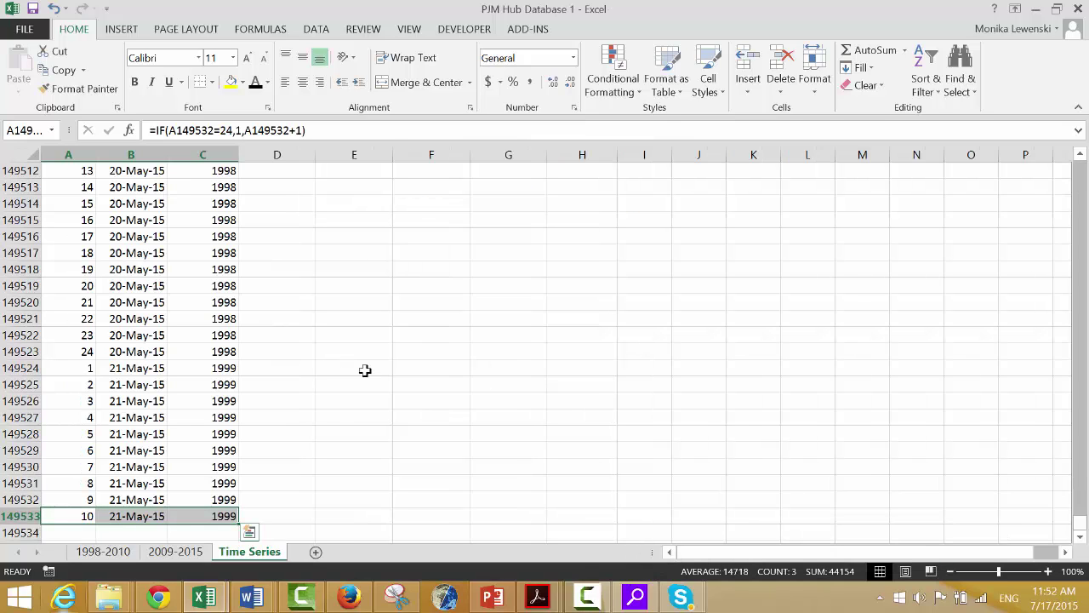
# - Fill the formulas in columns A to C of the Time Series sheet down from row 149533 to row 150160
pyautogui.hotkey('shift', 'Down')
pyautogui.hotkey('shift', 'Down')
pyautogui.hotkey('shift', 'Down')
pyautogui.hotkey('shift', 'Down')
pyautogui.hotkey('shift', 'Down')
pyautogui.hotkey('shift', 'Down')
pyautogui.hotkey('shift', 'Down')
pyautogui.hotkey('shift', 'Down')
pyautogui.hotkey('shift', 'Down')
pyautogui.hotkey('shift', 'Down')
pyautogui.hotkey('shift', 'Down')
pyautogui.hotkey('shift', 'Down')
pyautogui.hotkey('shift', 'Down')
pyautogui.hotkey('shift', 'Down')
pyautogui.hotkey('shift', 'Down')
pyautogui.hotkey('shift', 'Down')
pyautogui.hotkey('shift', 'Down')
pyautogui.hotkey('shift', 'Down')
pyautogui.hotkey('shift', 'Down')
pyautogui.hotkey('shift', 'Down')
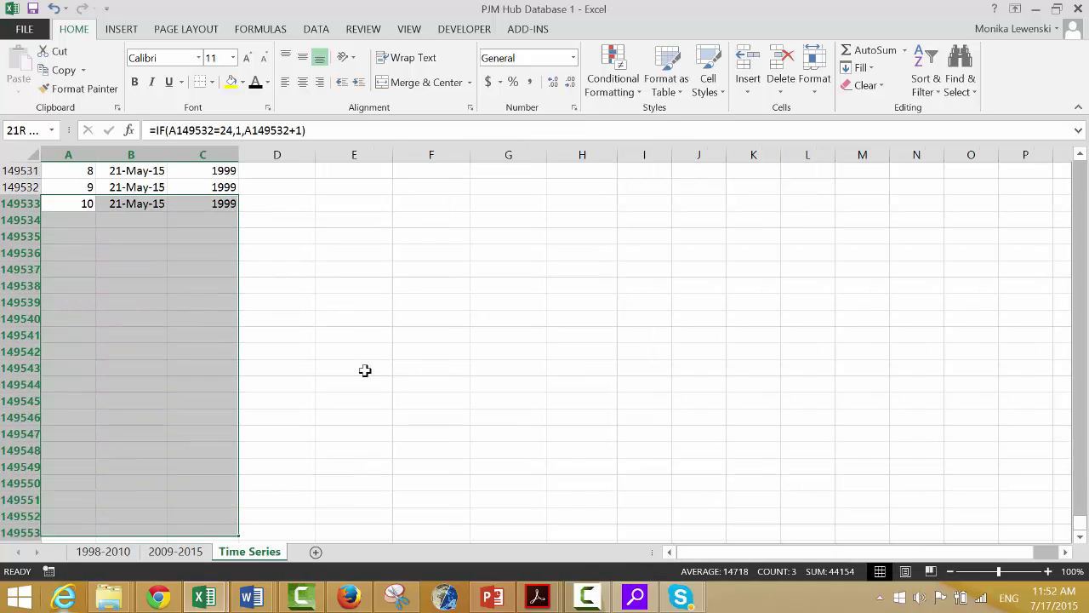
pyautogui.hotkey('shift', 'Down')
pyautogui.hotkey('shift', 'Down')
pyautogui.hotkey('shift', 'Down')
pyautogui.hotkey('shift', 'Down')
pyautogui.hotkey('shift', 'Down')
pyautogui.hotkey('shift', 'Down')
pyautogui.hotkey('shift', 'Down')
pyautogui.hotkey('shift', 'Down')
pyautogui.hotkey('shift', 'Down')
pyautogui.hotkey('shift', 'Down')
pyautogui.hotkey('shift', 'Down')
pyautogui.hotkey('shift', 'Down')
pyautogui.hotkey('shift', 'Down')
pyautogui.hotkey('shift', 'Down')
pyautogui.hotkey('shift', 'Down')
pyautogui.hotkey('shift', 'Down')
pyautogui.hotkey('shift', 'Down')
pyautogui.hotkey('shift', 'Down')
pyautogui.hotkey('shift', 'Down')
pyautogui.hotkey('shift', 'Down')
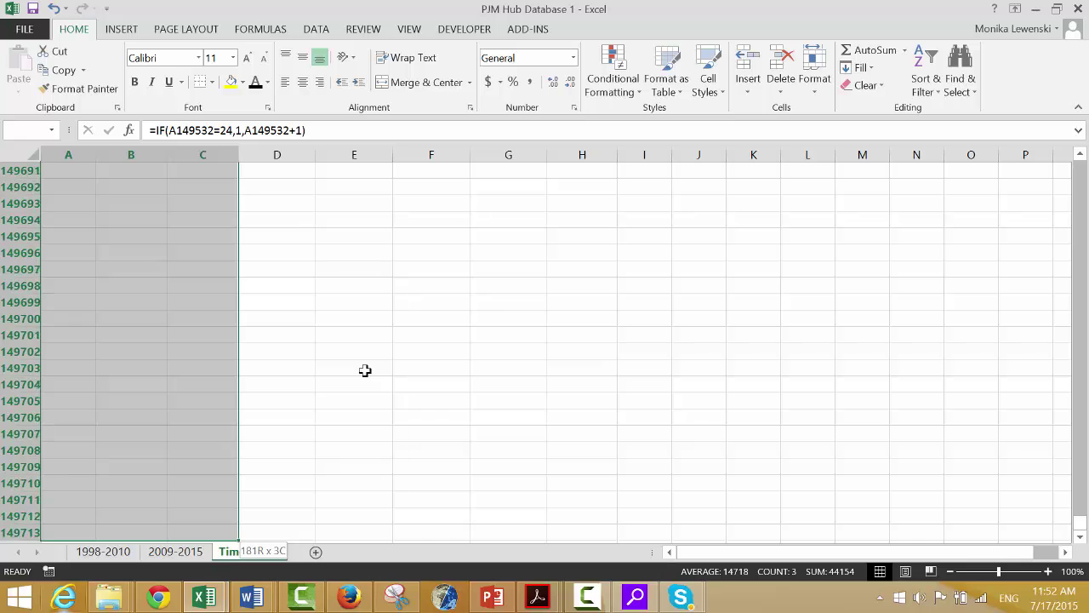
pyautogui.hotkey('shift', 'Down')
pyautogui.hotkey('shift', 'Down')
pyautogui.hotkey('shift', 'Down')
pyautogui.hotkey('shift', 'Down')
pyautogui.hotkey('shift', 'Down')
pyautogui.hotkey('shift', 'Down')
pyautogui.hotkey('shift', 'Down')
pyautogui.hotkey('shift', 'Down')
pyautogui.hotkey('shift', 'Down')
pyautogui.hotkey('shift', 'Down')
pyautogui.hotkey('shift', 'Down')
pyautogui.hotkey('shift', 'Down')
pyautogui.hotkey('shift', 'Down')
pyautogui.hotkey('shift', 'Down')
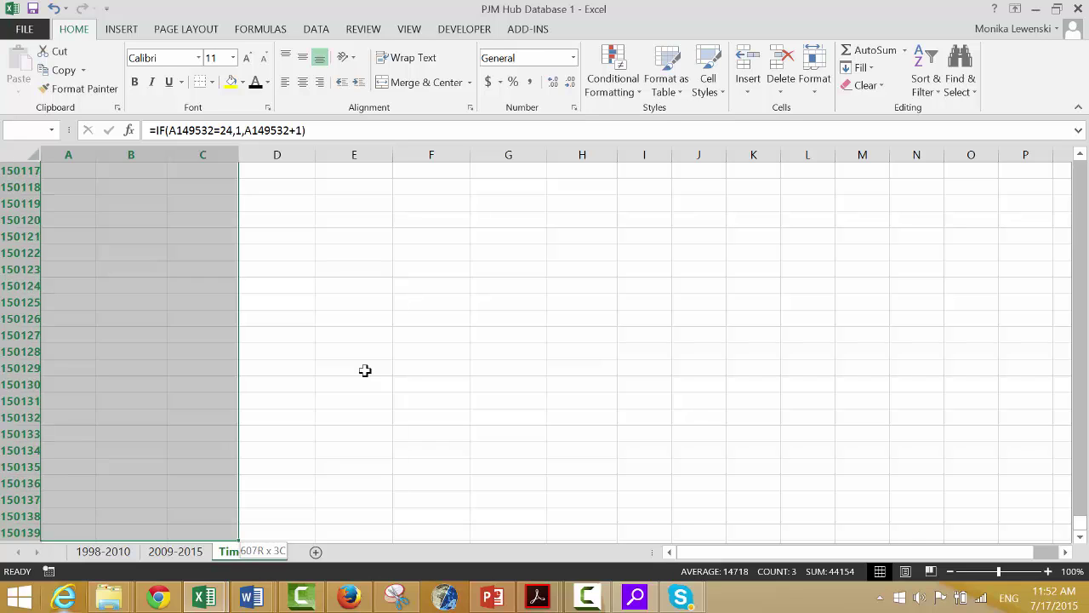
pyautogui.hotkey('shift', 'Down')
pyautogui.hotkey('shift', 'Down')
pyautogui.hotkey('shift', 'Down')
pyautogui.hotkey('shift', 'Down')
pyautogui.hotkey('shift', 'Down')
pyautogui.hotkey('shift', 'Down')
pyautogui.hotkey('shift', 'Down')
pyautogui.hotkey('shift', 'Down')
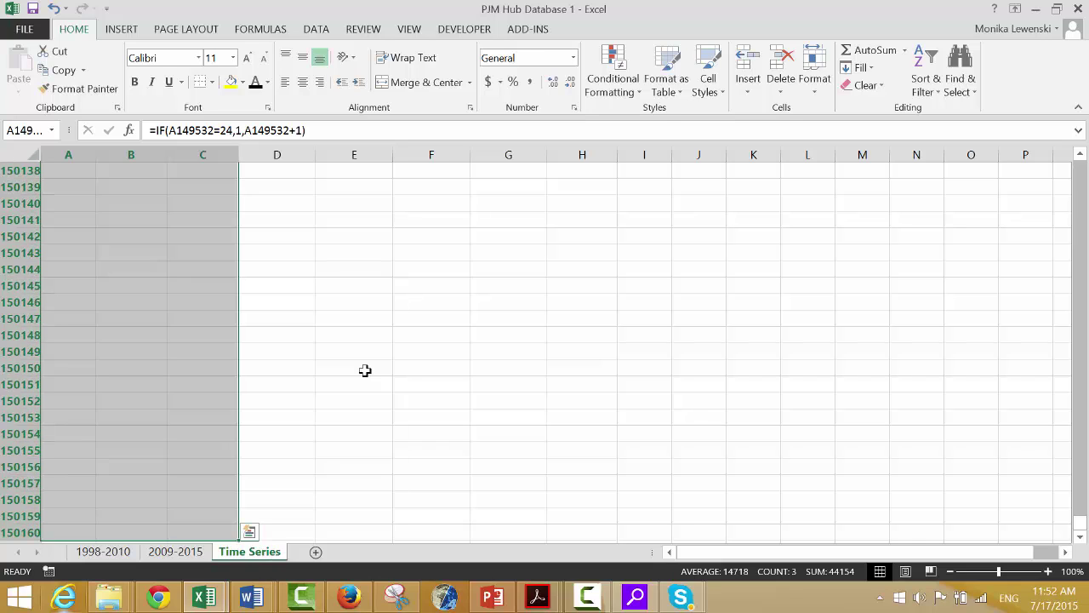
pyautogui.hotkey('ctrl', 'd')
pyautogui.press('Up')
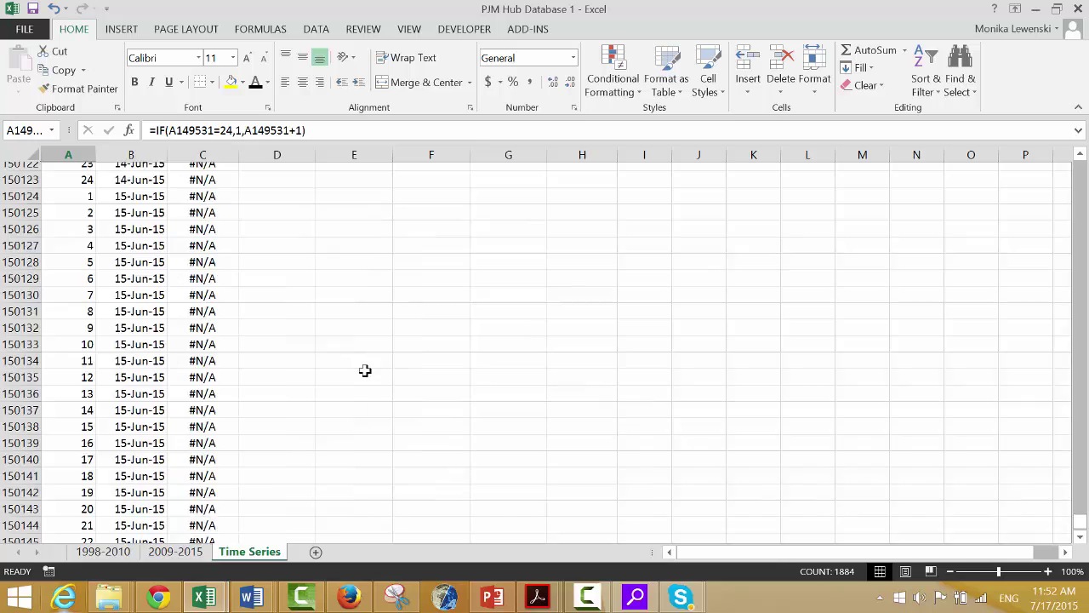
pyautogui.press('Up')
pyautogui.press('Up')
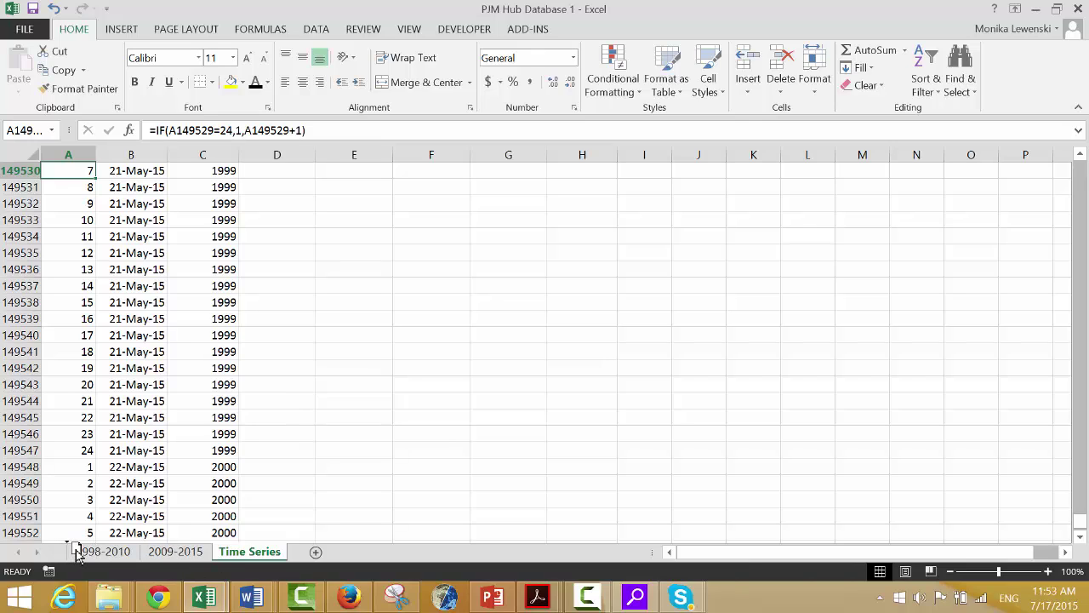
# - Move the Time Series sheet in front of the 1998-2010 sheet
pyautogui.moveTo(75, 551); pyautogui.dragTo(73, 551)
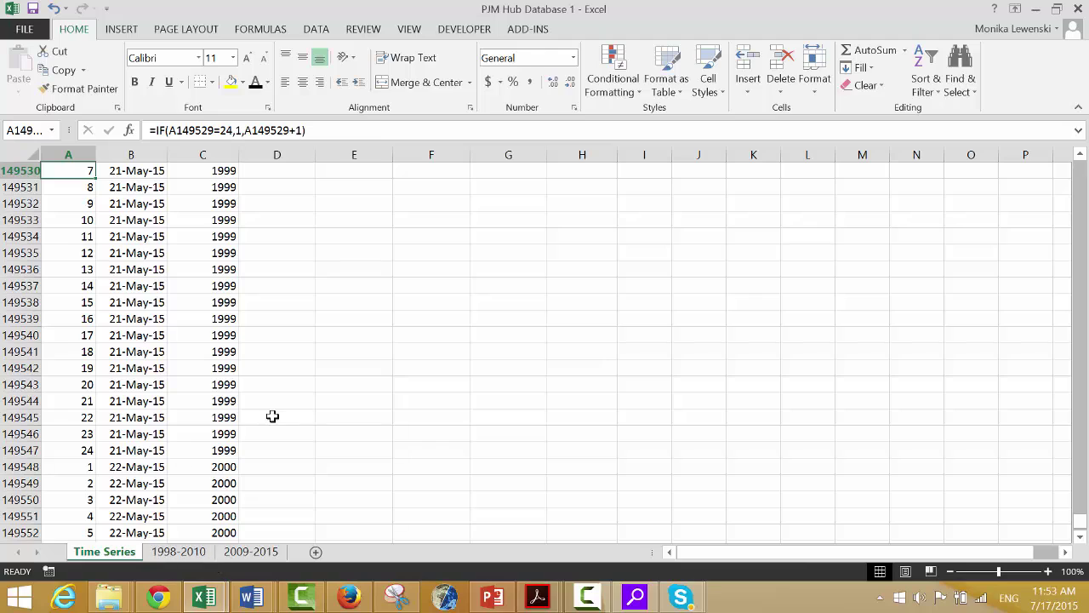
# - Insert a new blank worksheet in front of the Time Series sheet
pyautogui.click(348, 393)
pyautogui.press('Left')
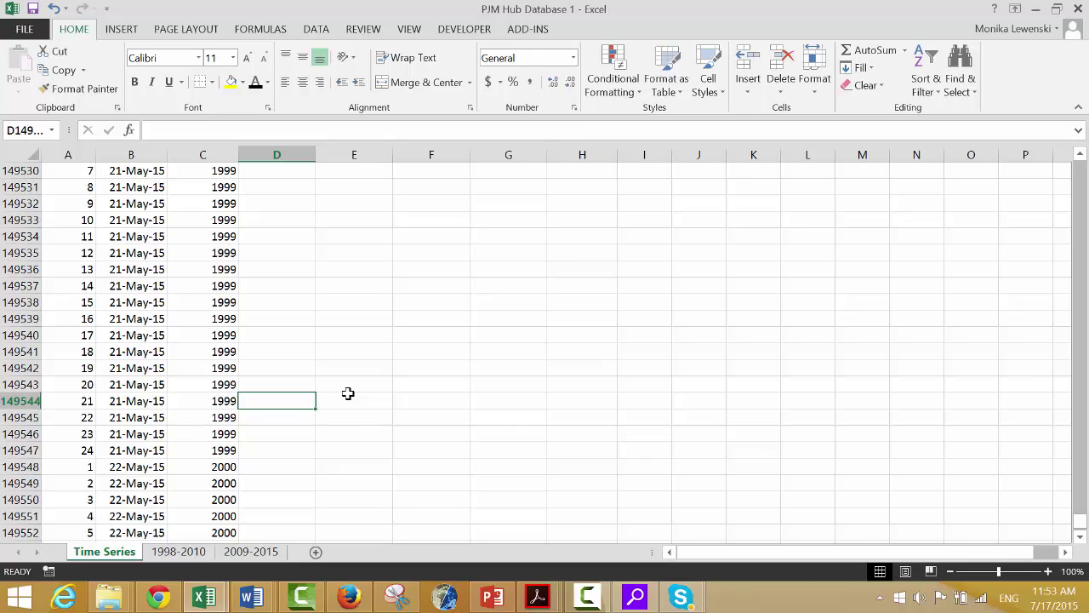
pyautogui.press('Left')
pyautogui.press('Left')
pyautogui.press('Left')
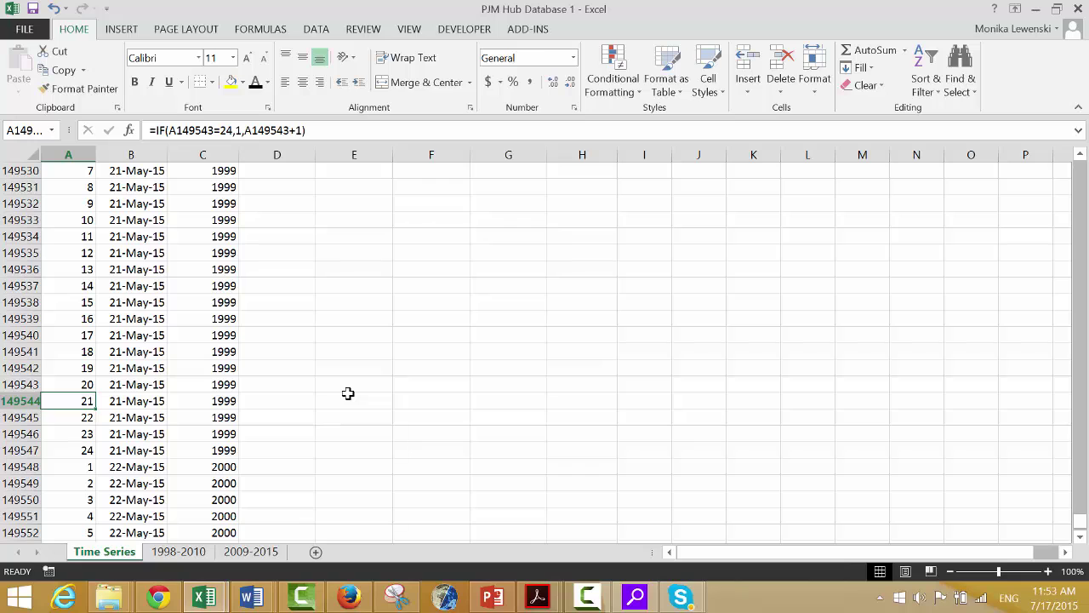
pyautogui.hotkey('shift', 'F11')
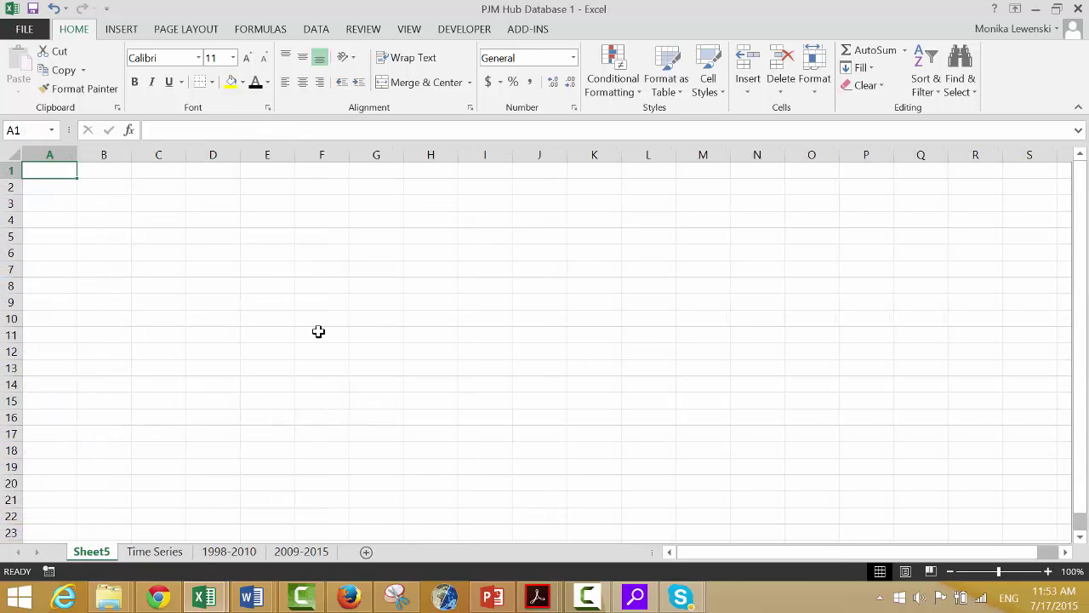
# - Switch to Firefox, search the web for pjm in a new tab and open the PJM home page
pyautogui.click(349, 596)
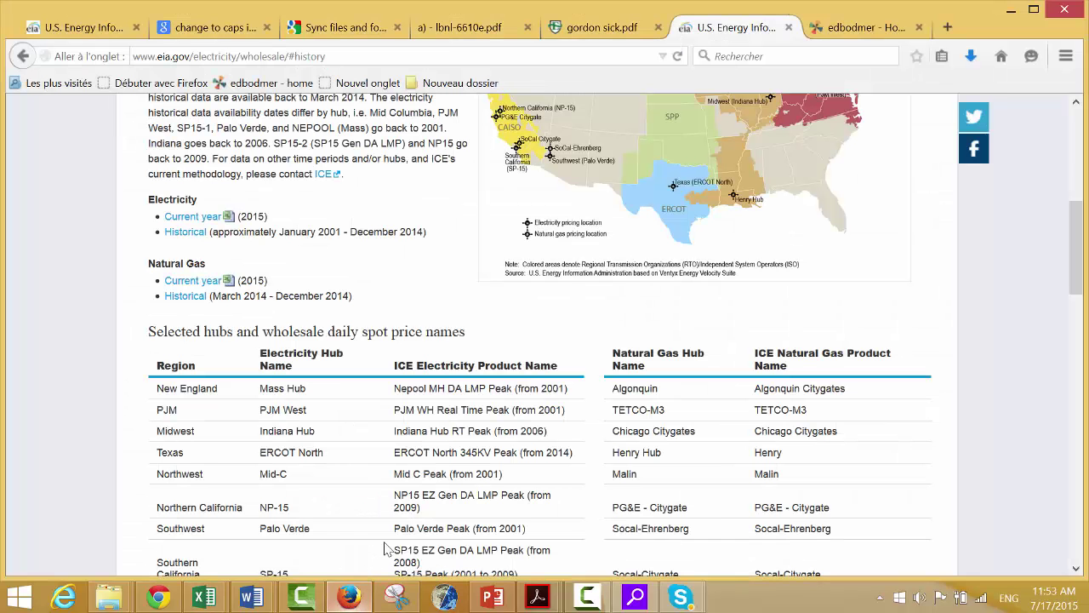
pyautogui.click(947, 28)
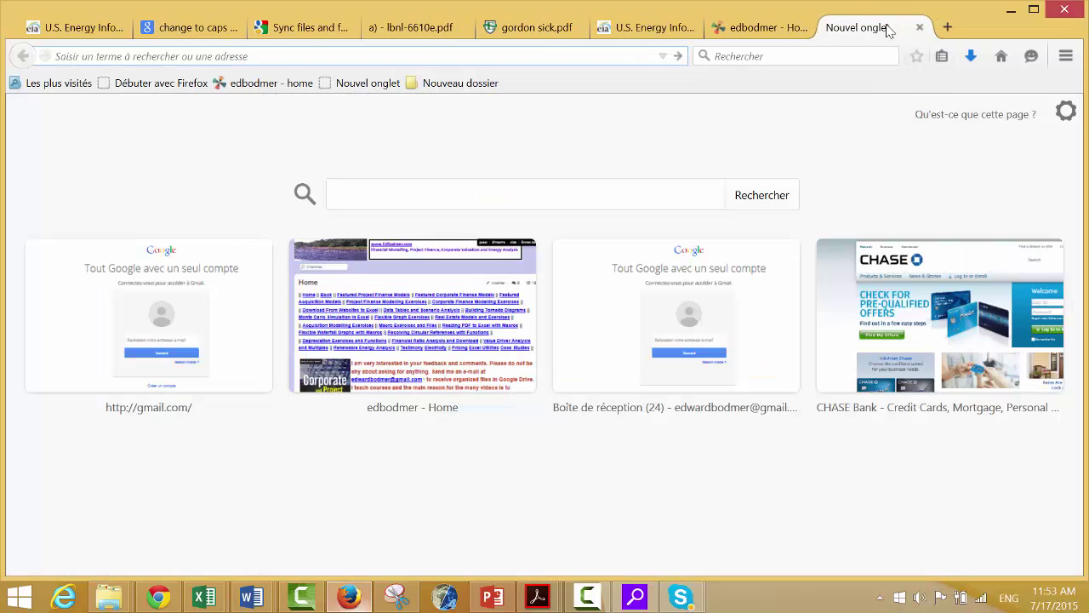
pyautogui.click(586, 194)
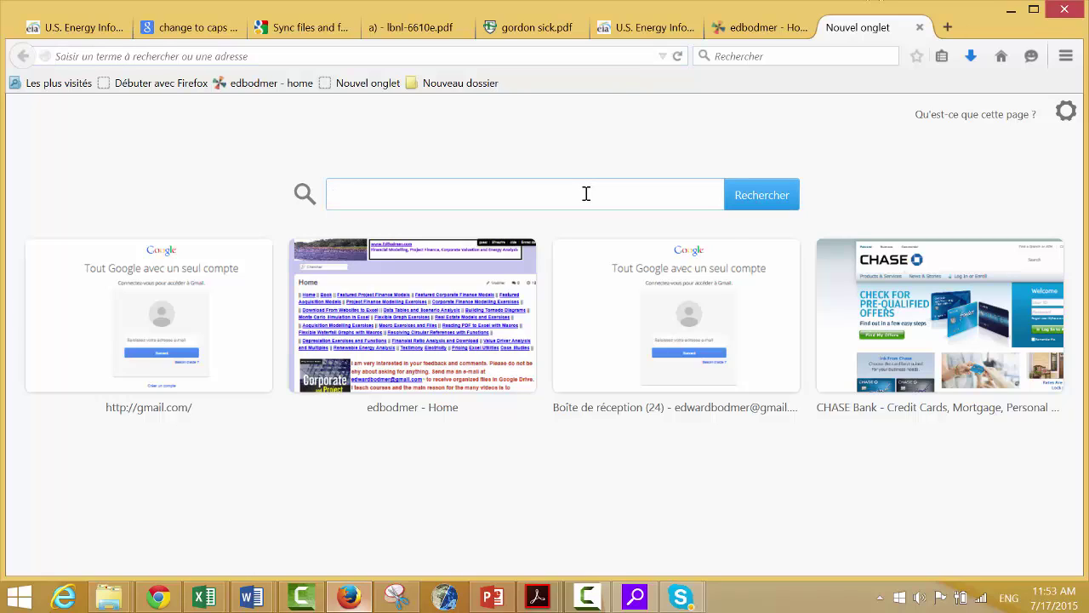
pyautogui.write('pj')
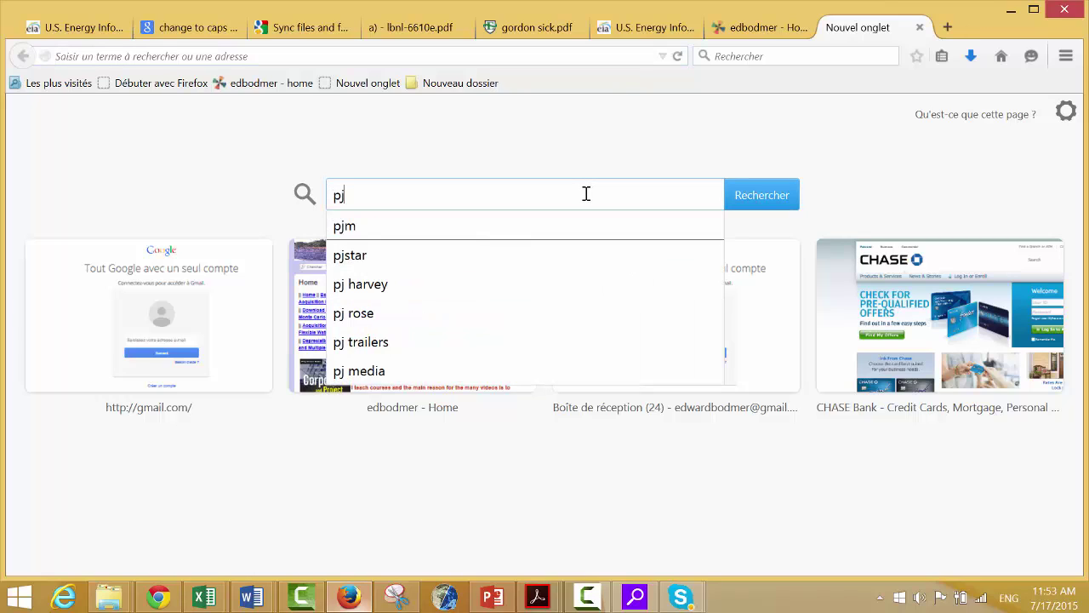
pyautogui.write('m')
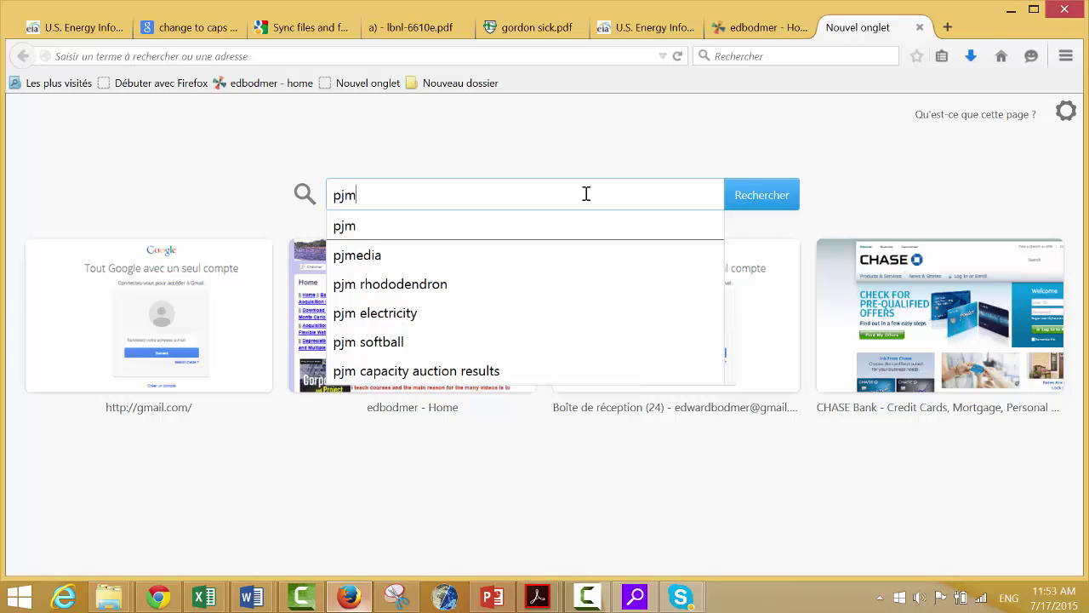
pyautogui.press('Return')
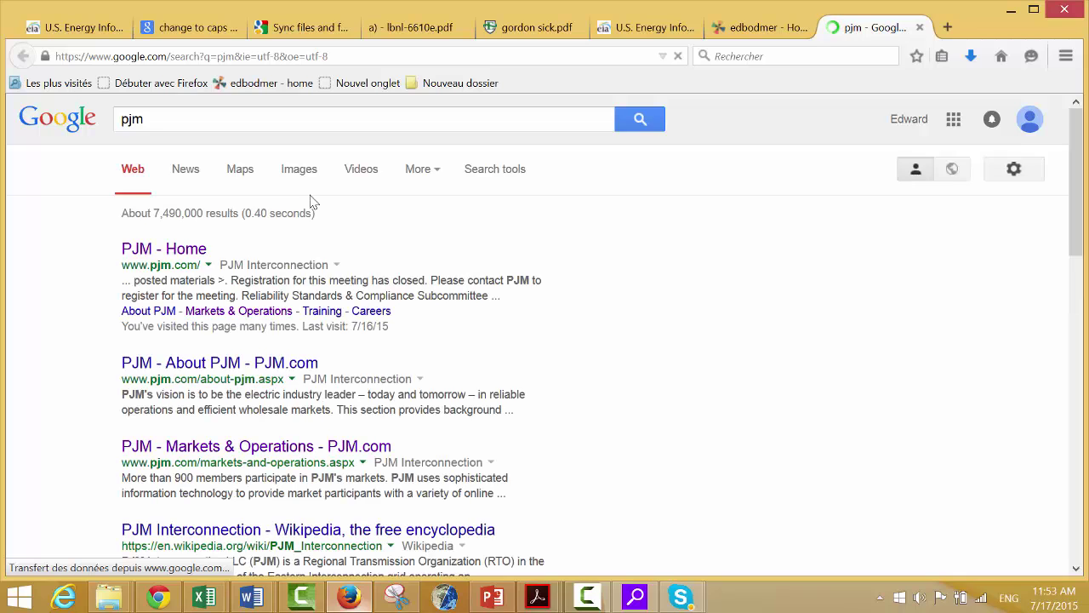
pyautogui.click(152, 252)
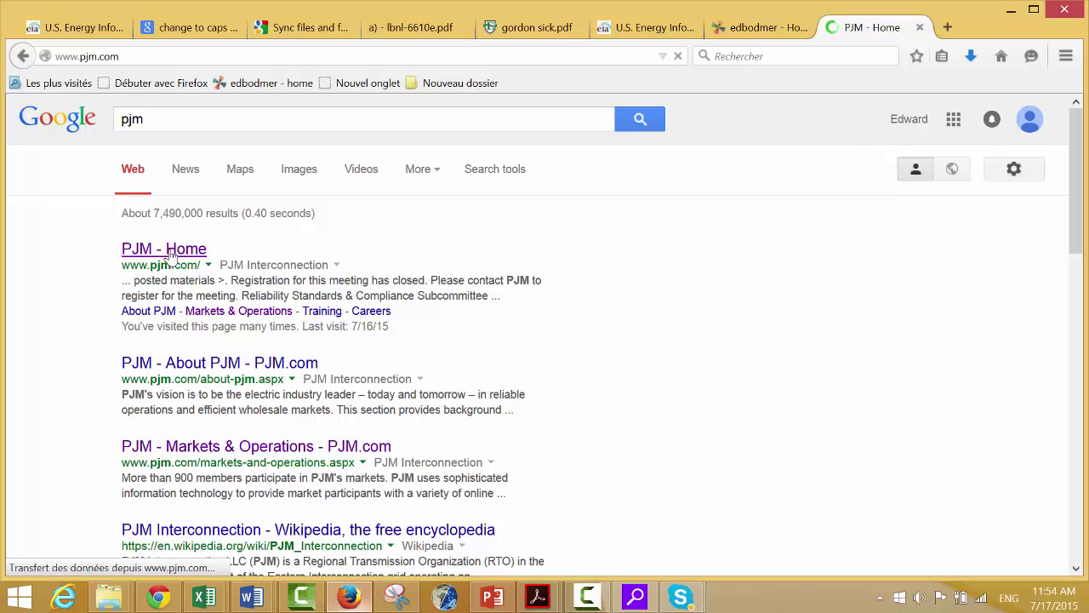
# - Close the browser tabs for the lbnl-6610e PDF, the Sync files and folders help page and the change to caps search
pyautogui.click(406, 32)
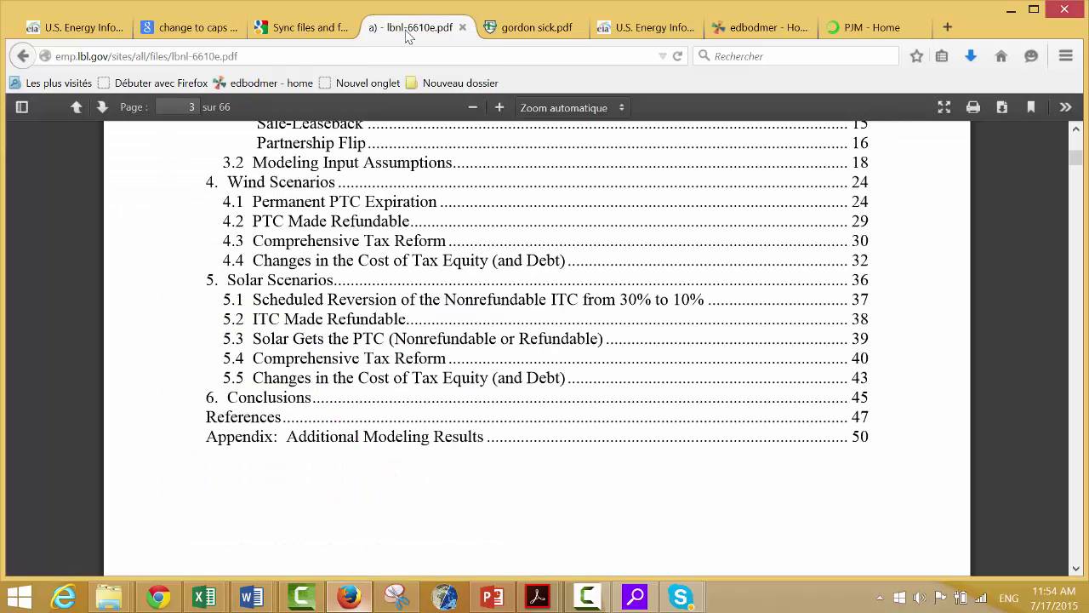
pyautogui.click(463, 28)
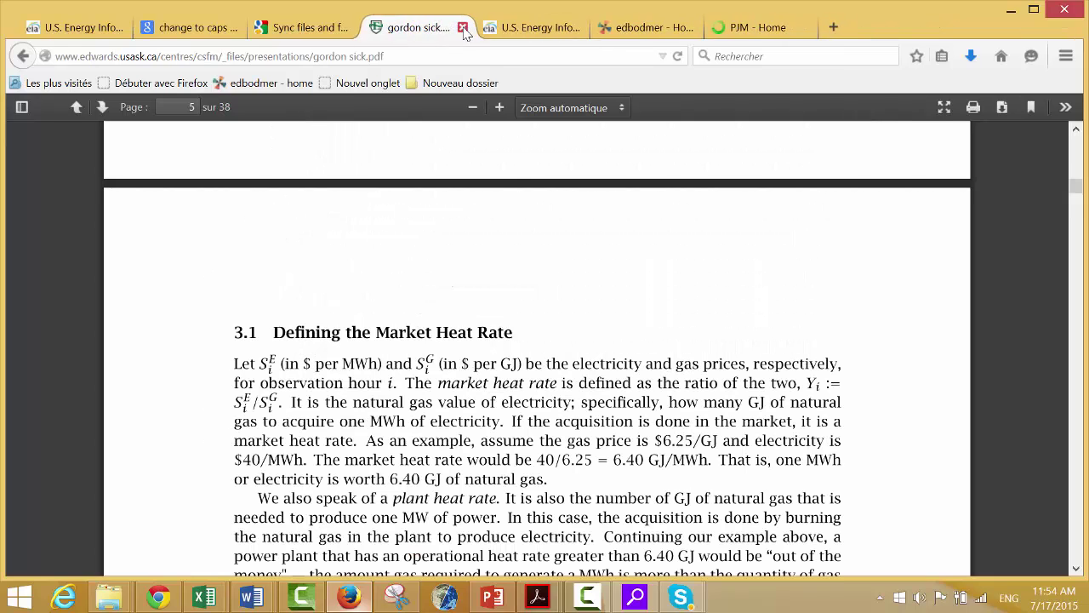
pyautogui.click(352, 32)
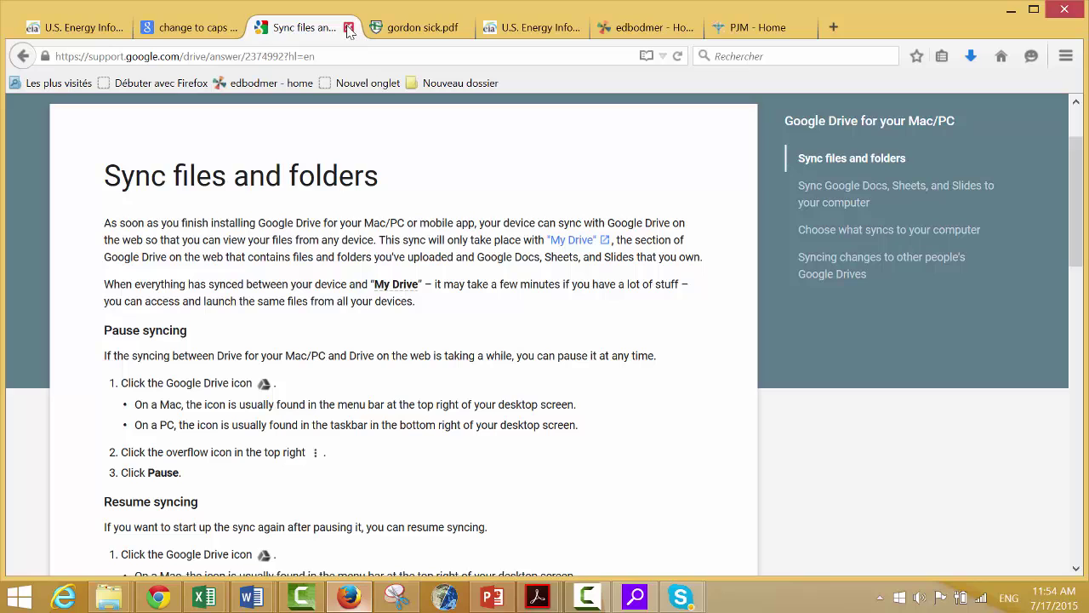
pyautogui.click(351, 29)
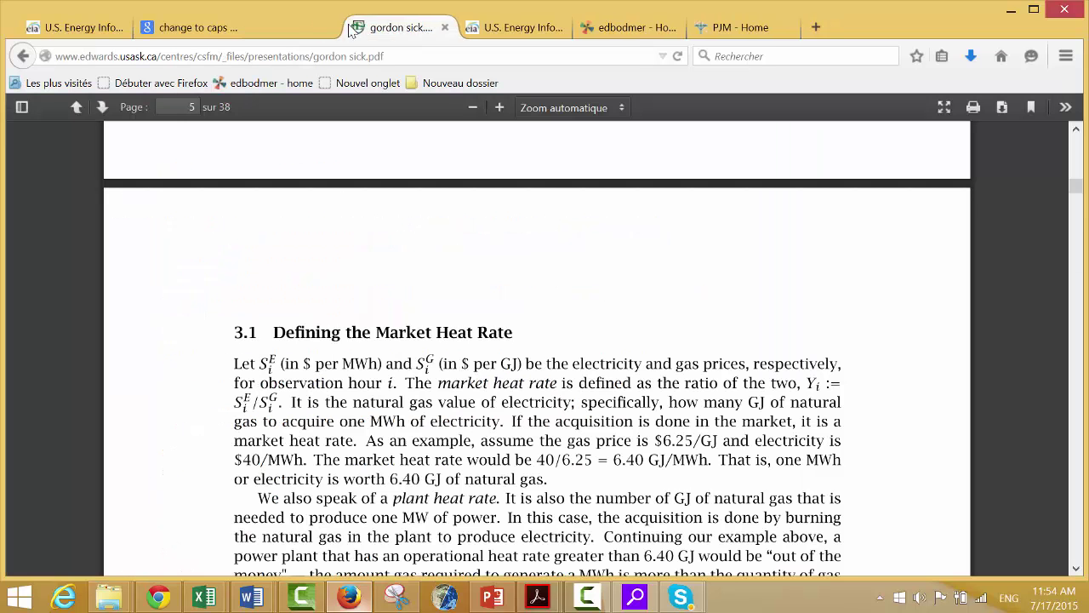
pyautogui.click(197, 30)
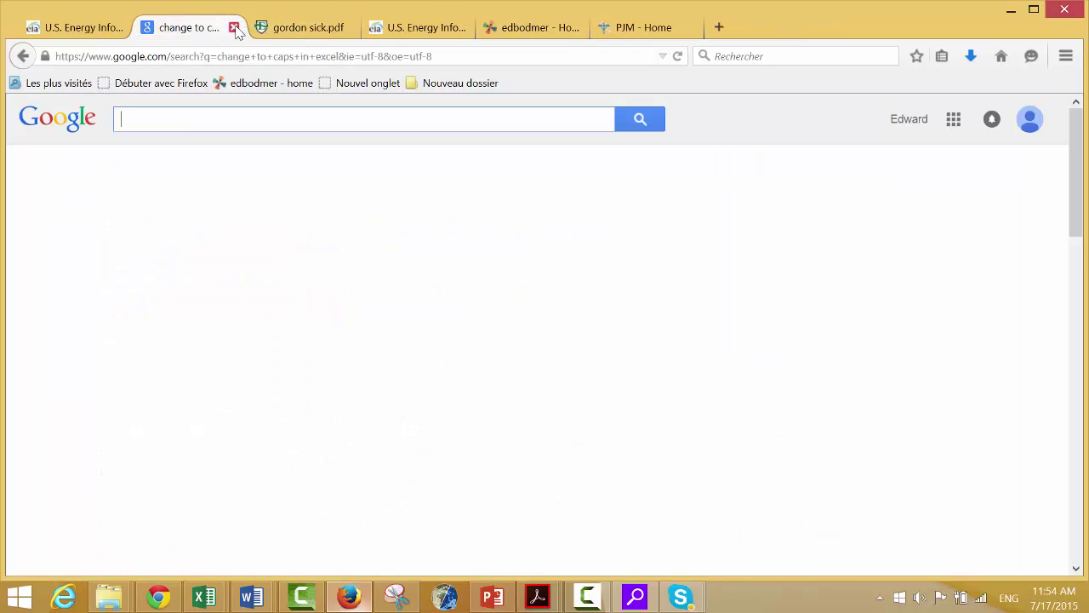
pyautogui.click(234, 28)
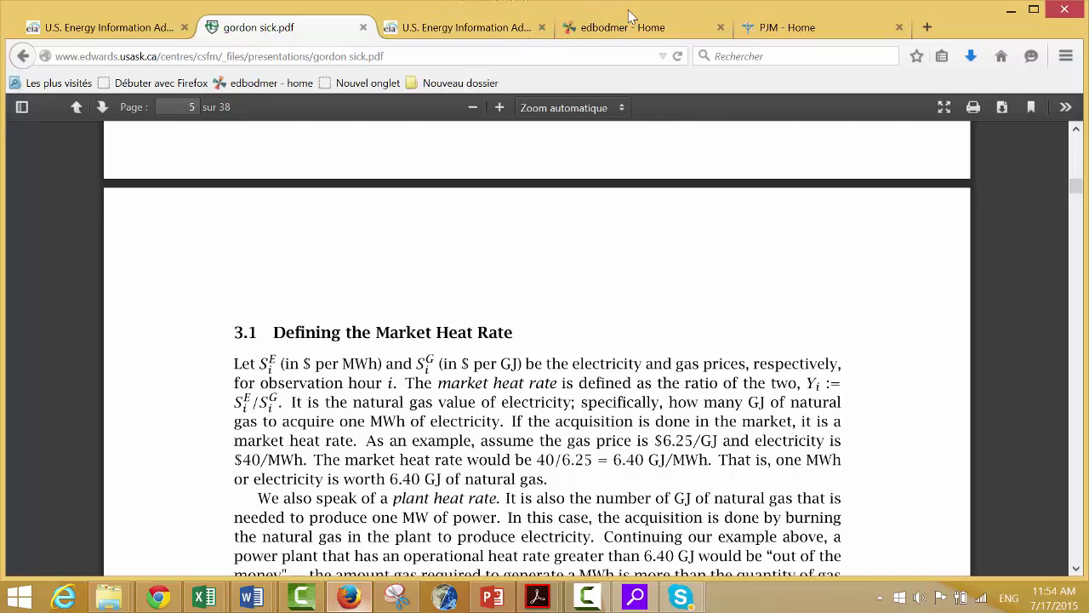
# - Return to the PJM home page and look over its data shortcuts, news releases and real-time statistics
pyautogui.click(755, 34)
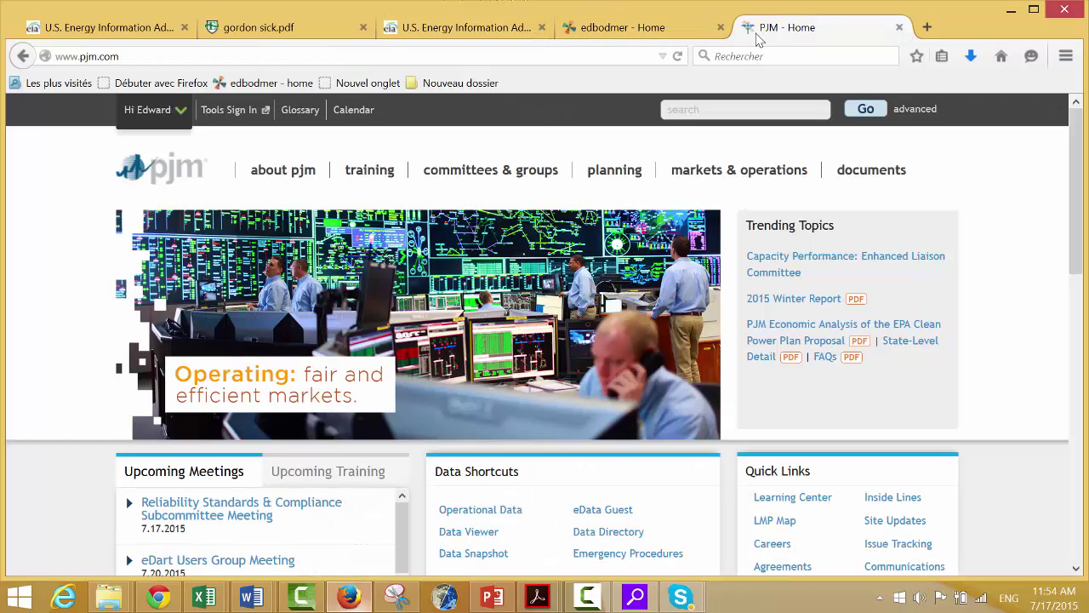
pyautogui.press('Down')
pyautogui.press('Down')
pyautogui.press('Down')
pyautogui.press('Down')
pyautogui.press('Down')
pyautogui.press('Down')
pyautogui.press('Down')
pyautogui.press('Down')
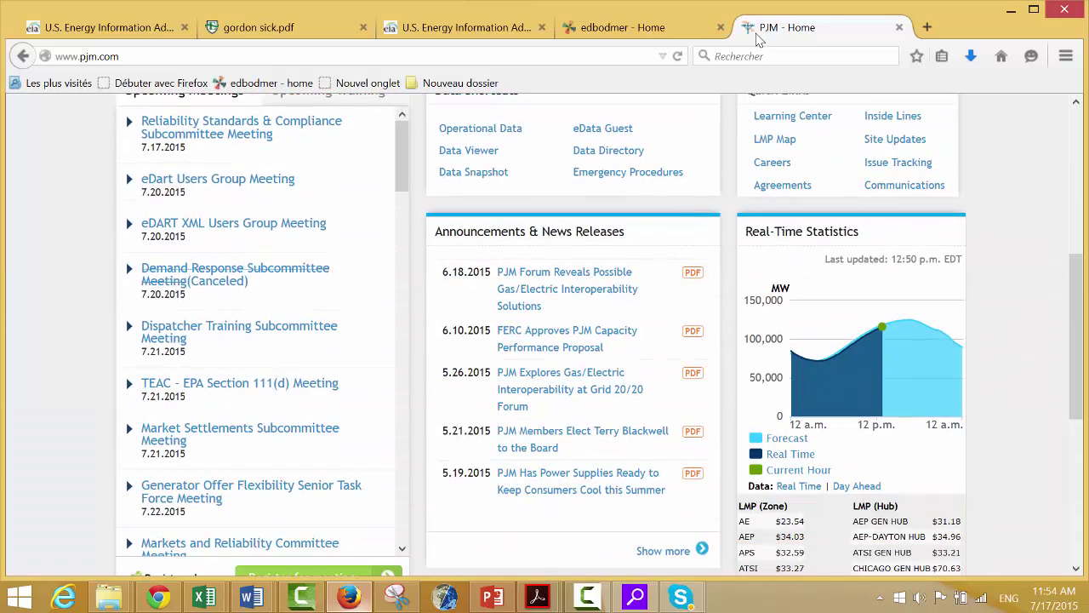
pyautogui.press('Up')
pyautogui.press('Up')
pyautogui.press('Up')
pyautogui.press('Up')
pyautogui.press('Up')
pyautogui.press('Up')
pyautogui.press('Up')
pyautogui.press('Up')
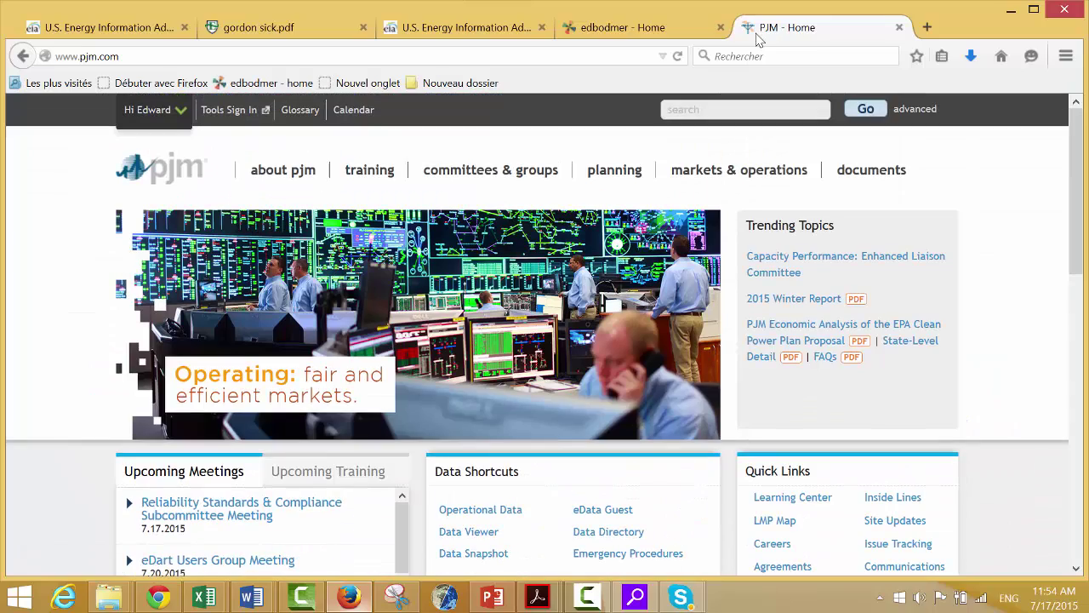
pyautogui.press('Down')
pyautogui.press('Down')
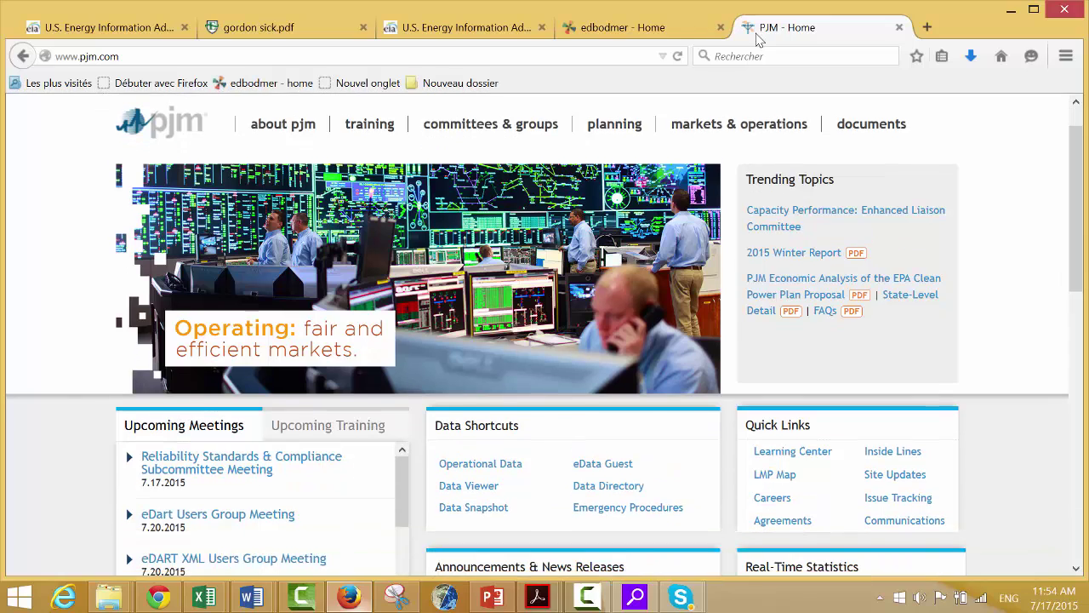
pyautogui.press('Up')
pyautogui.press('Up')
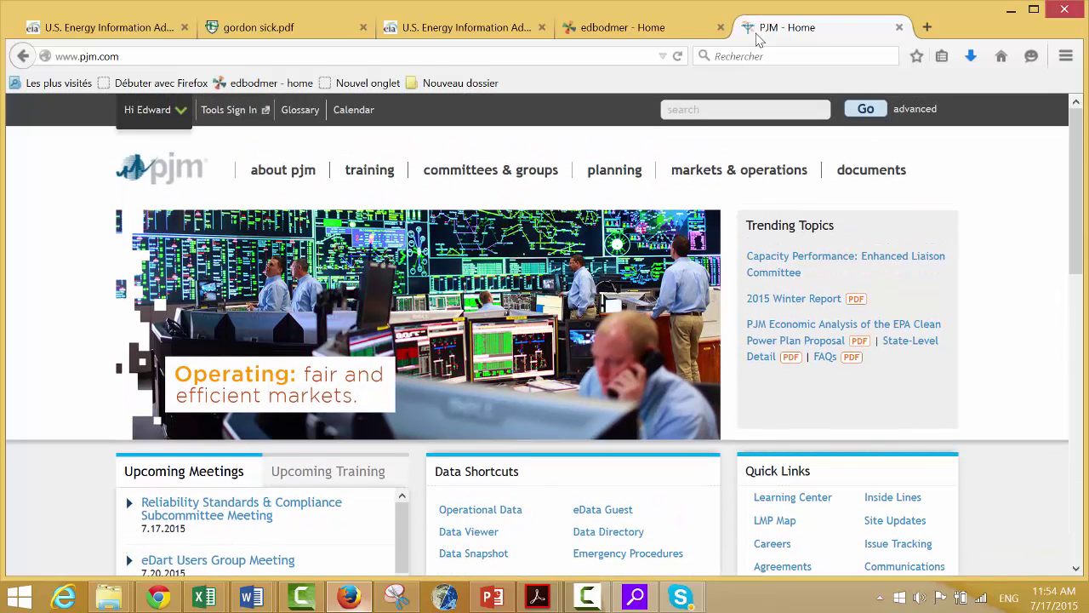
pyautogui.press('Down')
pyautogui.press('Down')
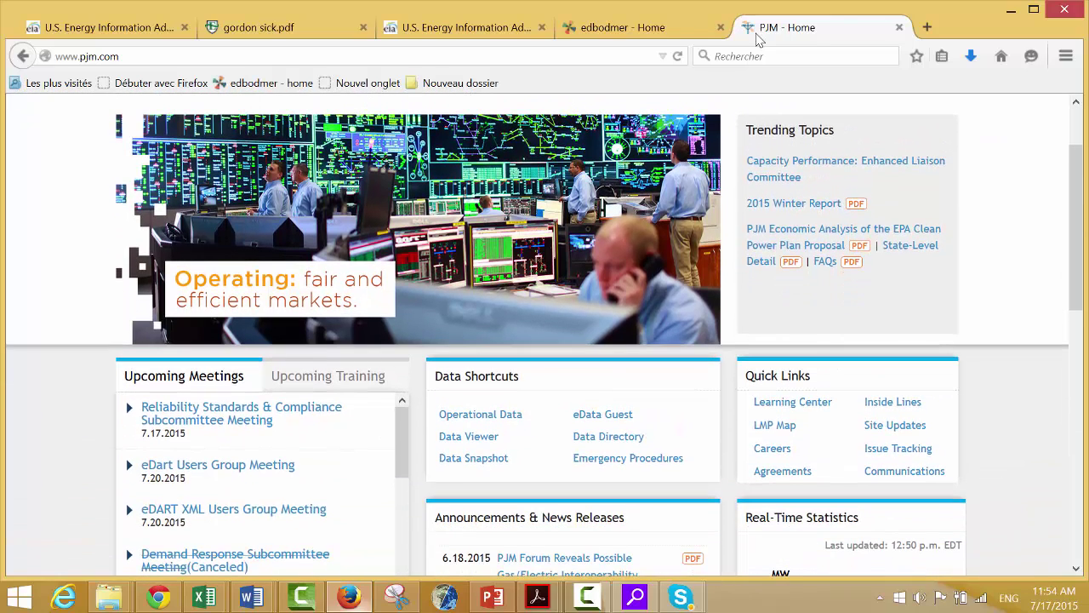
pyautogui.press('Down')
pyautogui.press('Down')
pyautogui.press('Down')
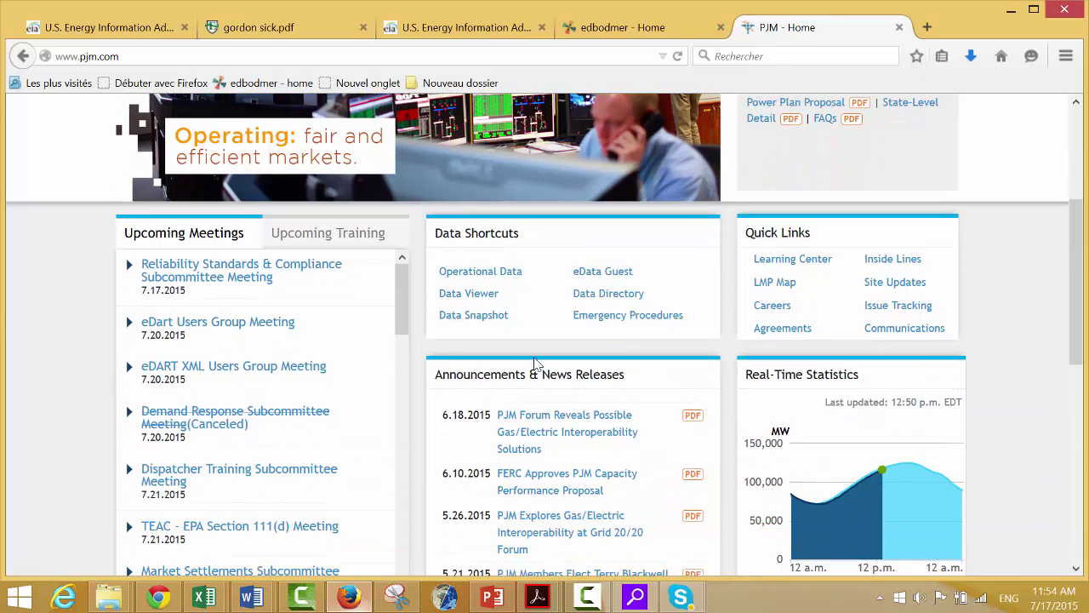
pyautogui.scroll(1, 536, 365)
pyautogui.scroll(4, 536, 364)
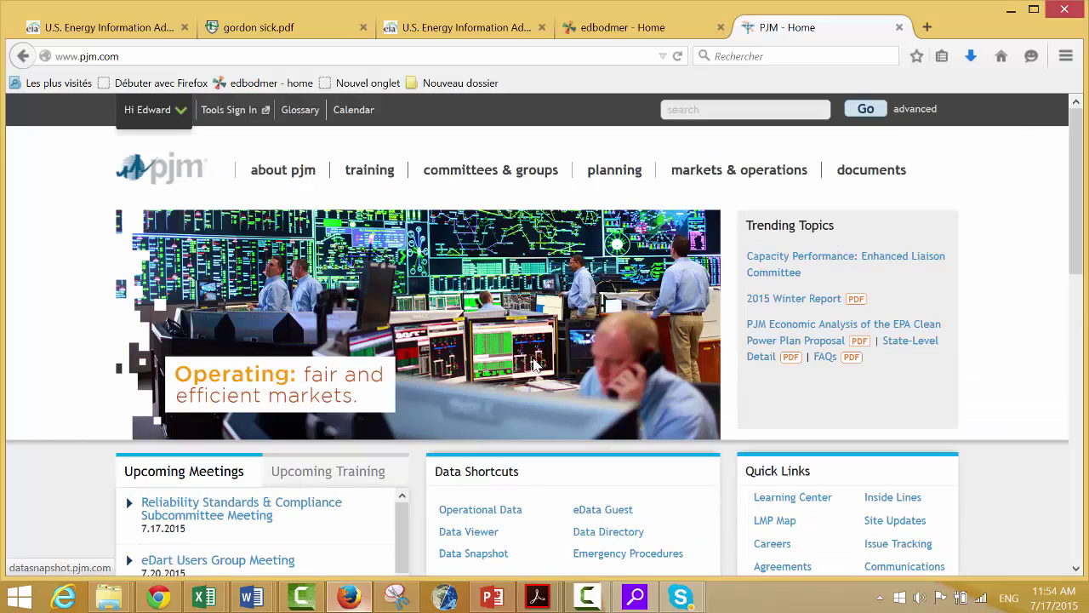
# - Open the Energy Market page in the Markets & Operations section of the PJM site
pyautogui.click(714, 179)
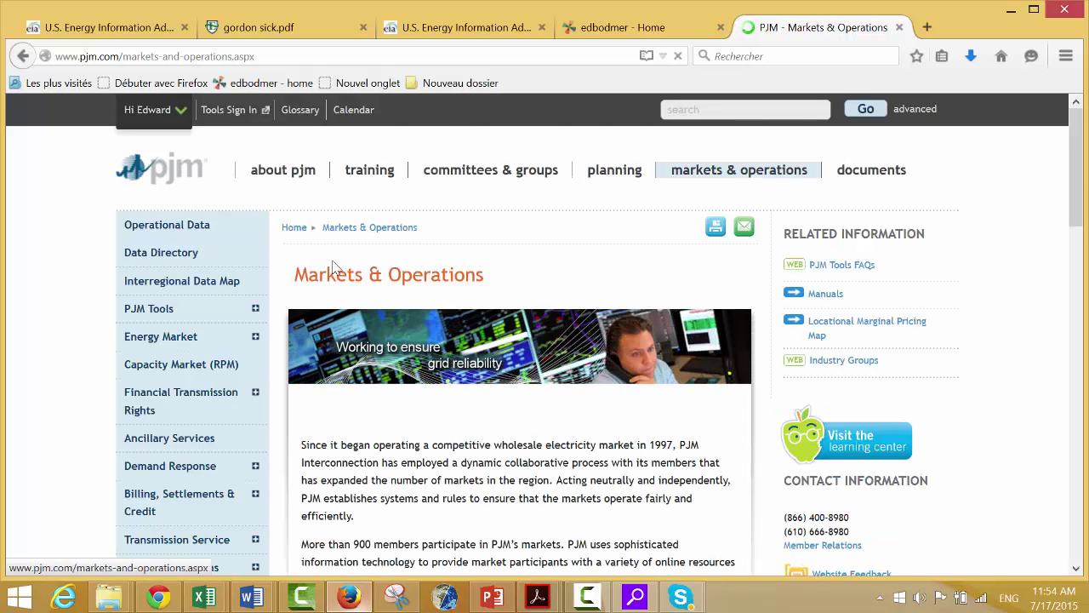
pyautogui.click(168, 338)
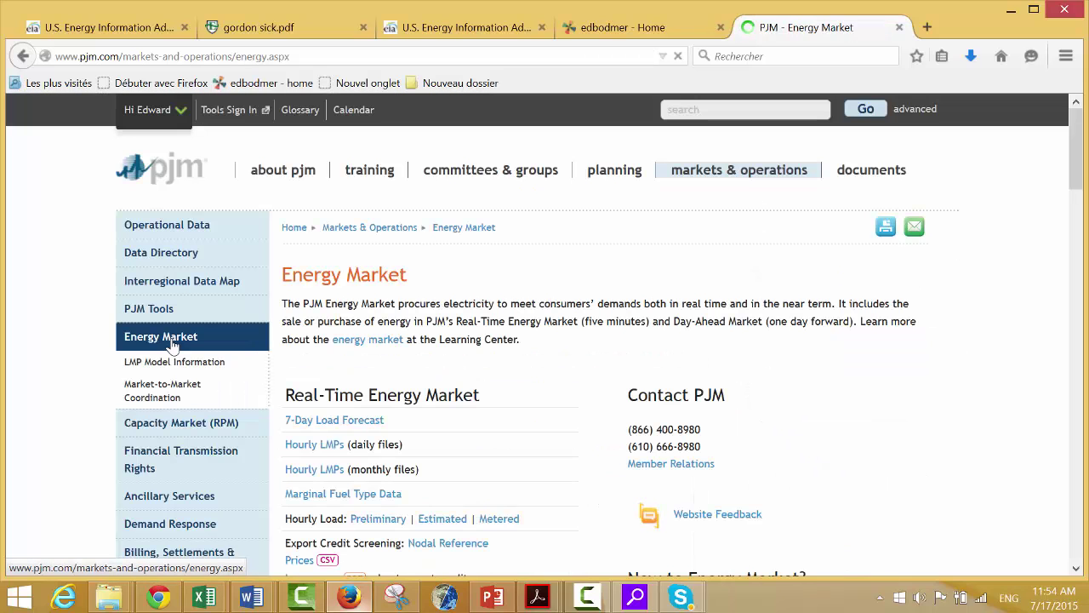
pyautogui.scroll(-3, 172, 344)
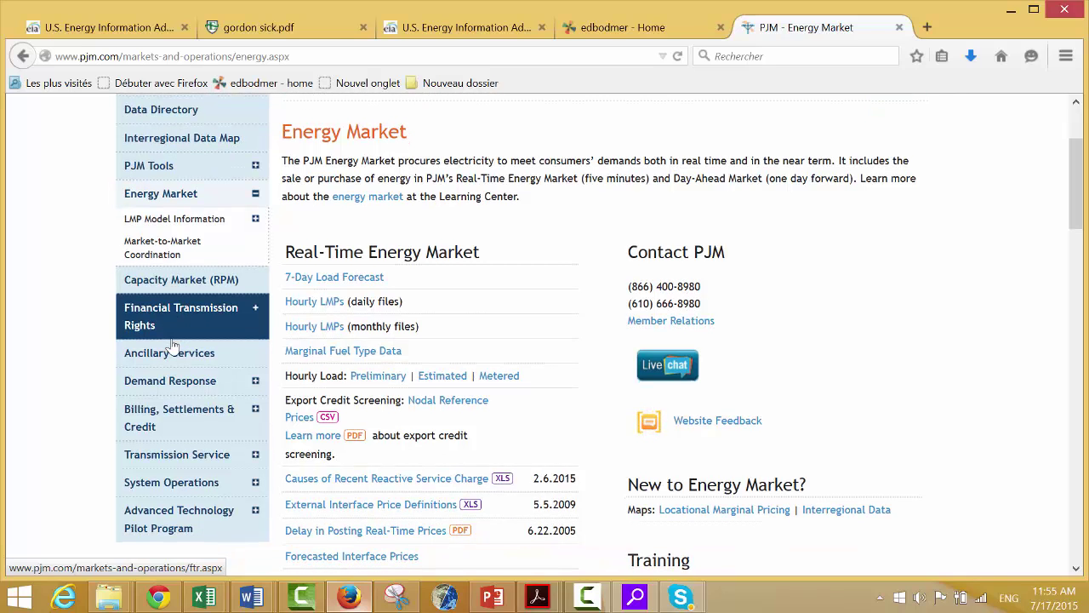
pyautogui.scroll(-1, 172, 343)
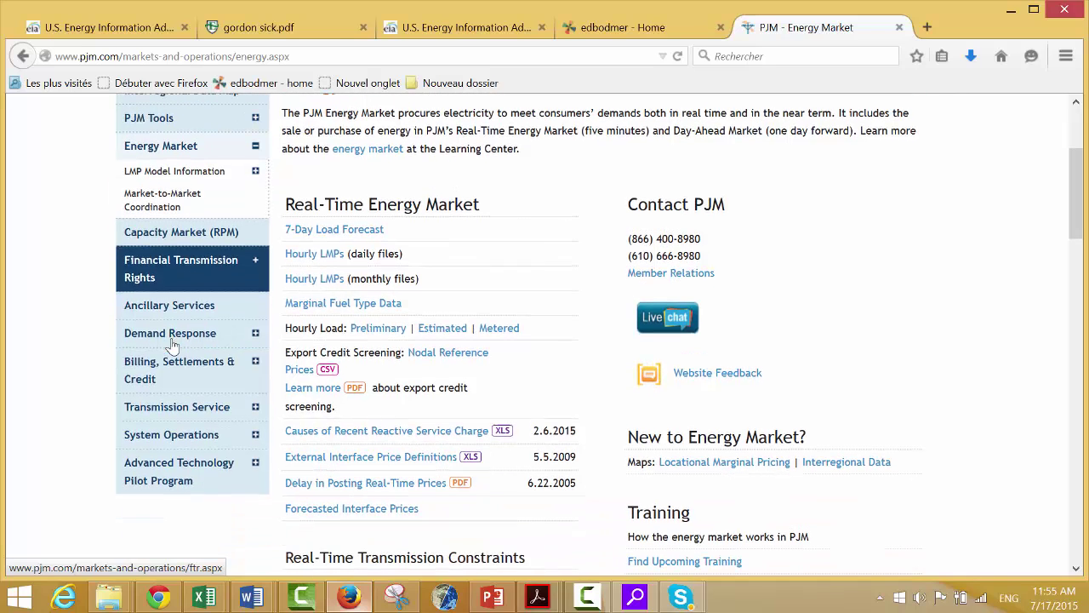
# - Open the monthly files page for Hourly LMPs listed under Day-Ahead Energy Market
pyautogui.click(302, 372)
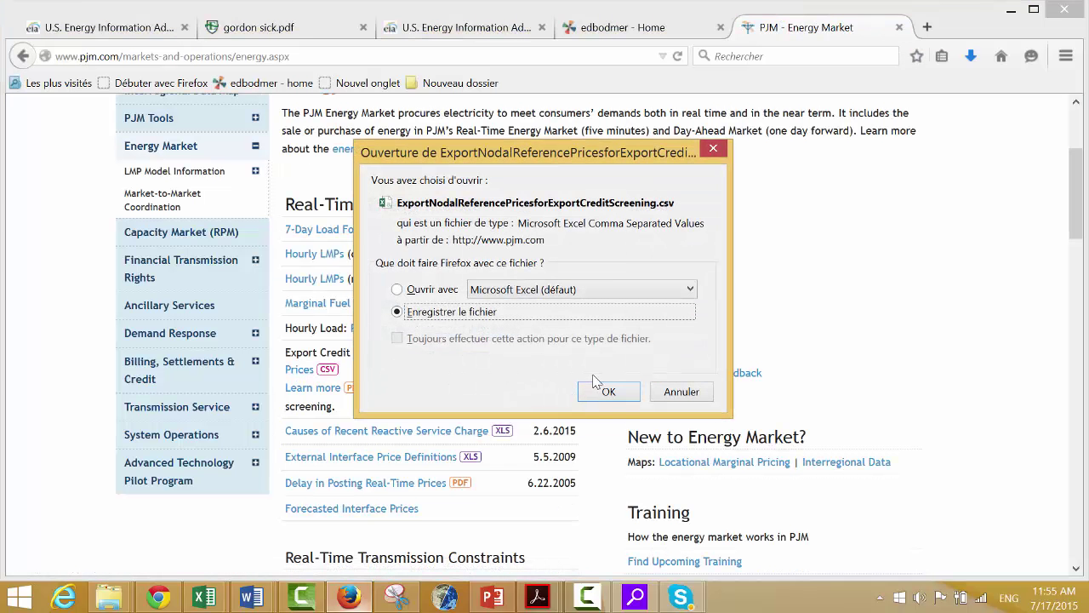
pyautogui.click(680, 393)
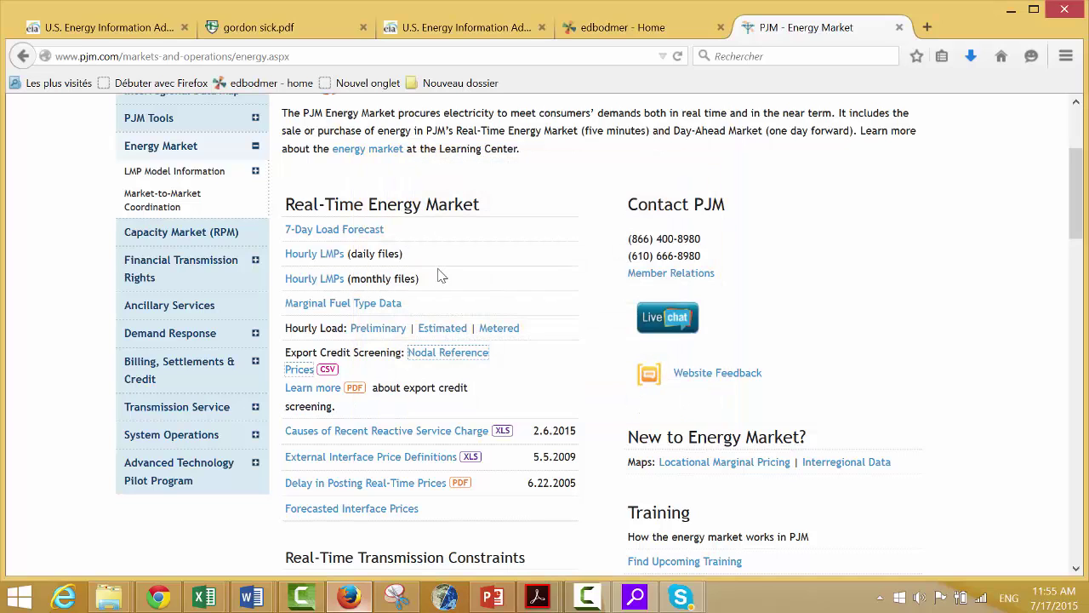
pyautogui.scroll(-5, 417, 462)
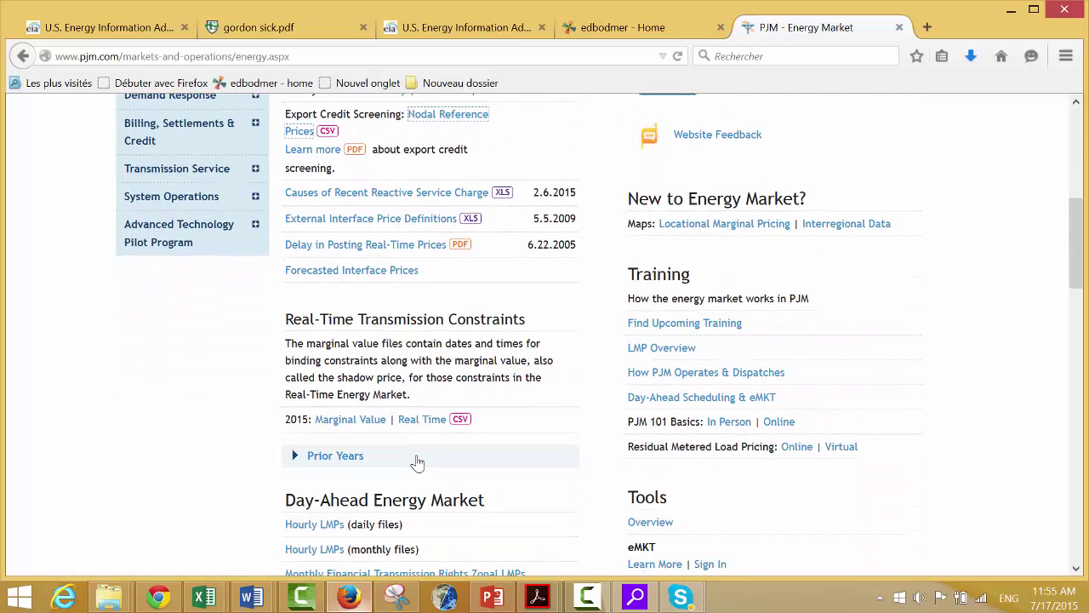
pyautogui.scroll(-3, 417, 462)
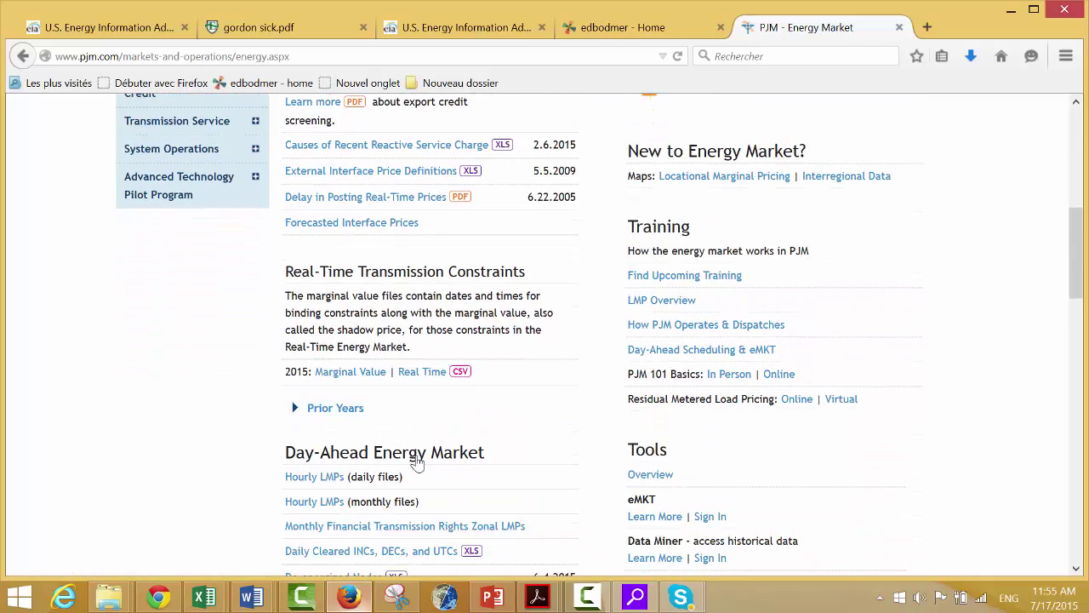
pyautogui.scroll(-1, 417, 462)
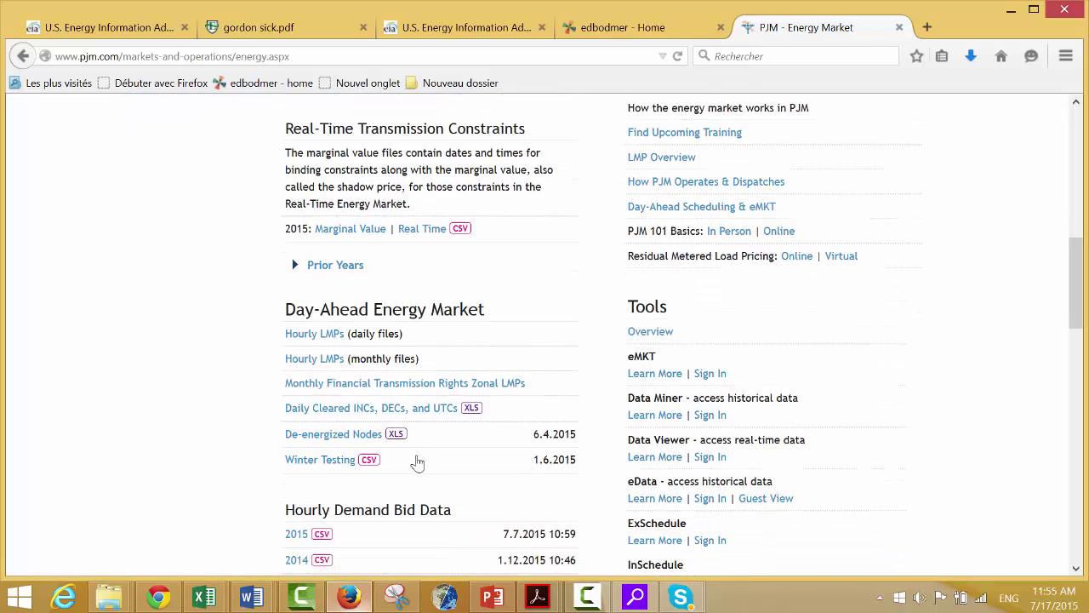
pyautogui.scroll(-2, 417, 462)
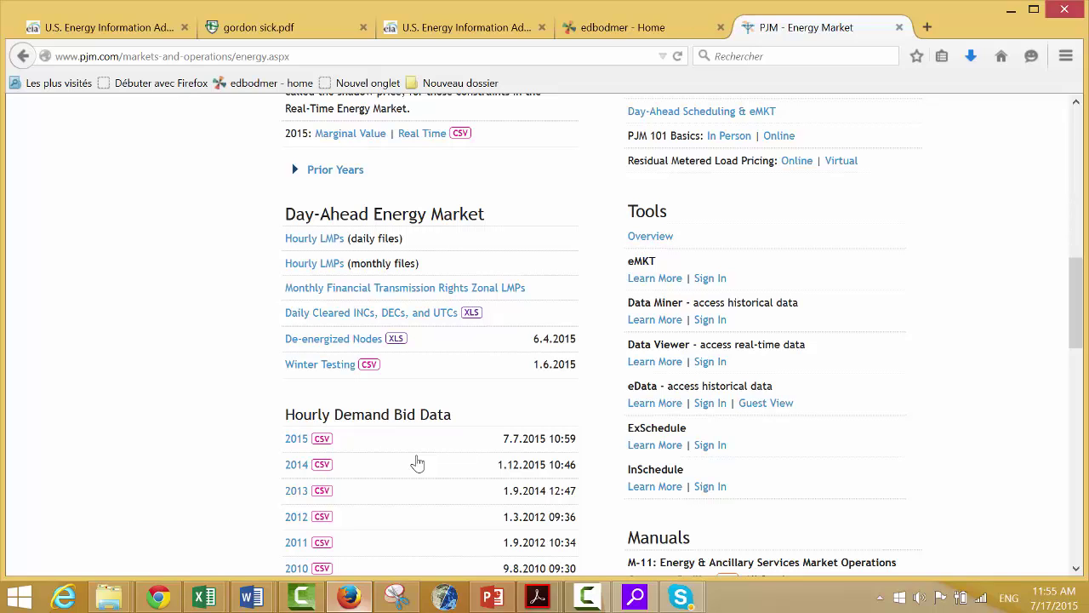
pyautogui.scroll(3, 417, 462)
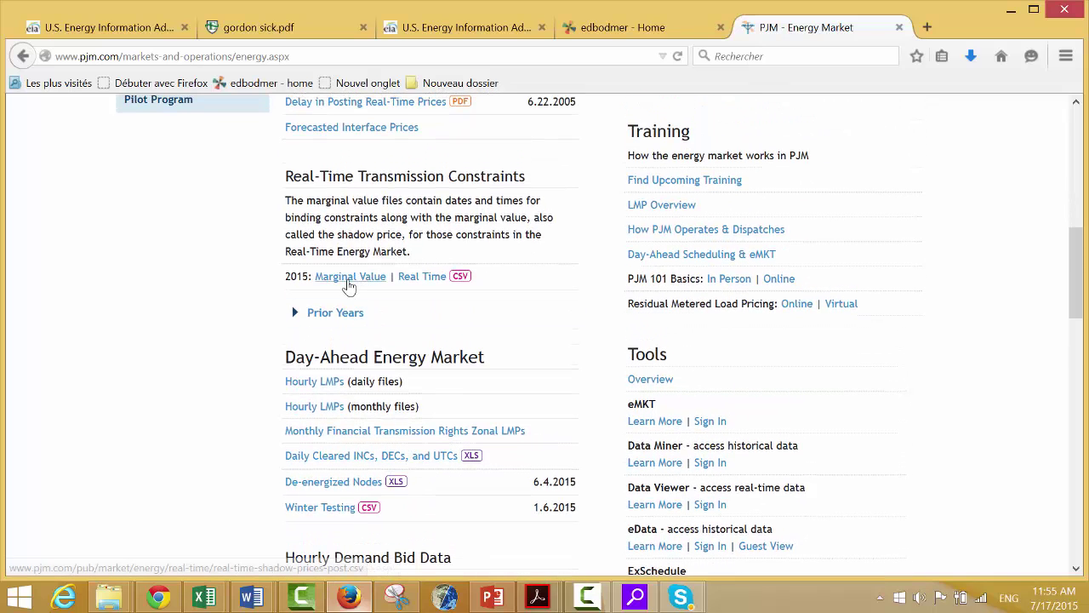
pyautogui.click(308, 409)
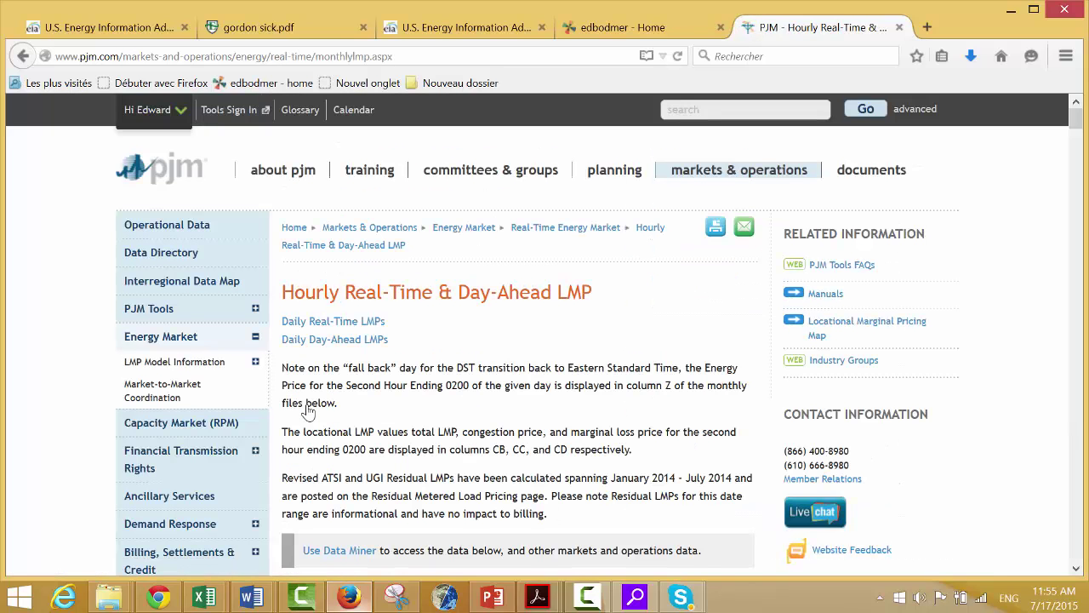
# - Look over the monthly LMP files on the Hourly Real-Time & Day-Ahead LMP page and copy the page's web address
pyautogui.scroll(-1, 308, 411)
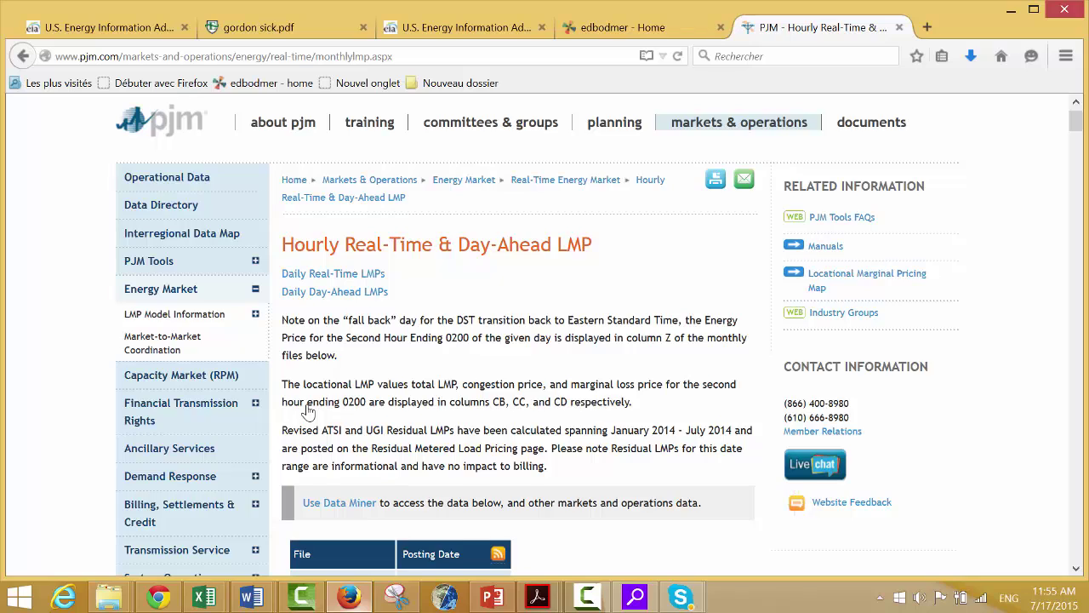
pyautogui.scroll(-4, 308, 412)
pyautogui.scroll(2, 308, 412)
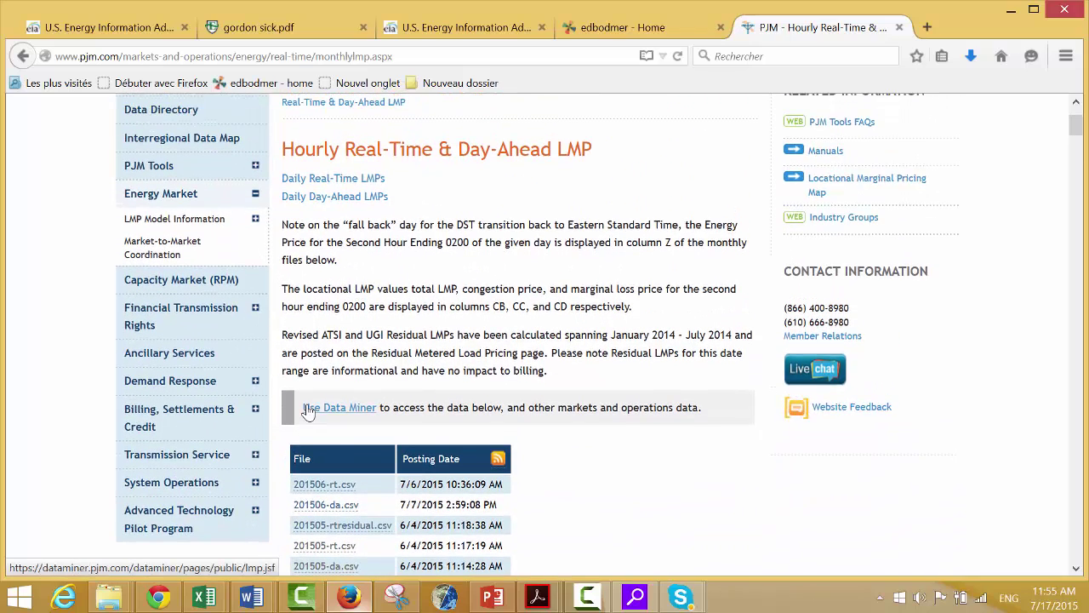
pyautogui.scroll(-9, 308, 412)
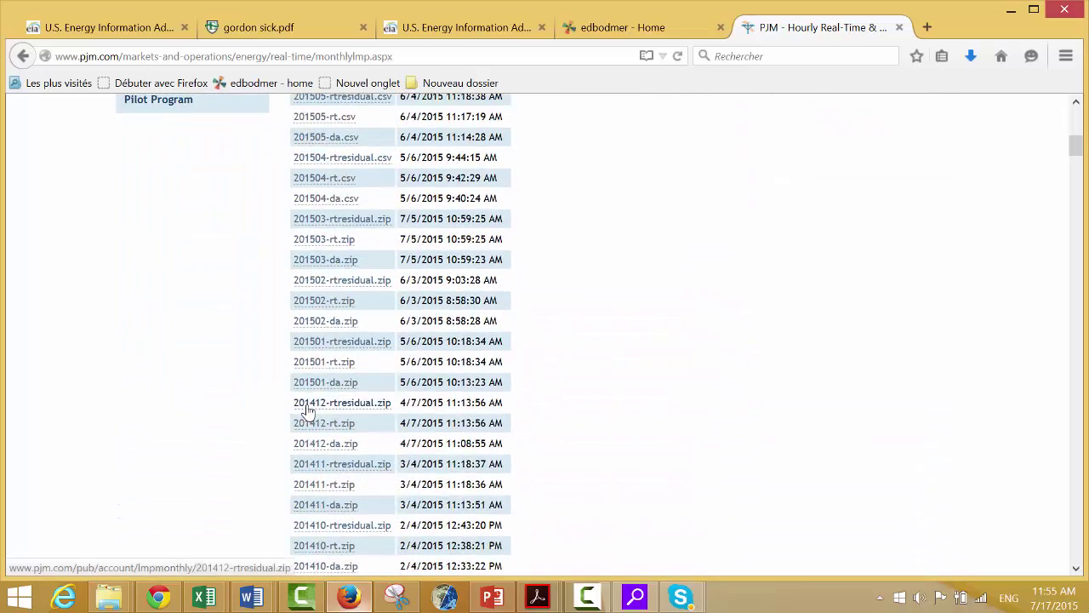
pyautogui.scroll(12, 308, 412)
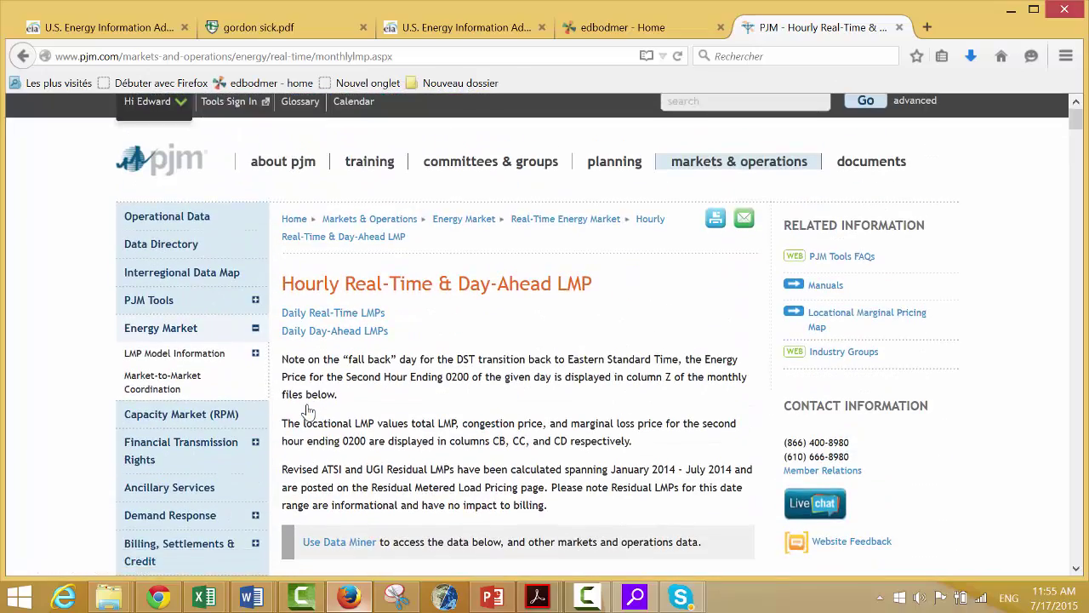
pyautogui.scroll(-1, 308, 412)
pyautogui.scroll(2, 309, 413)
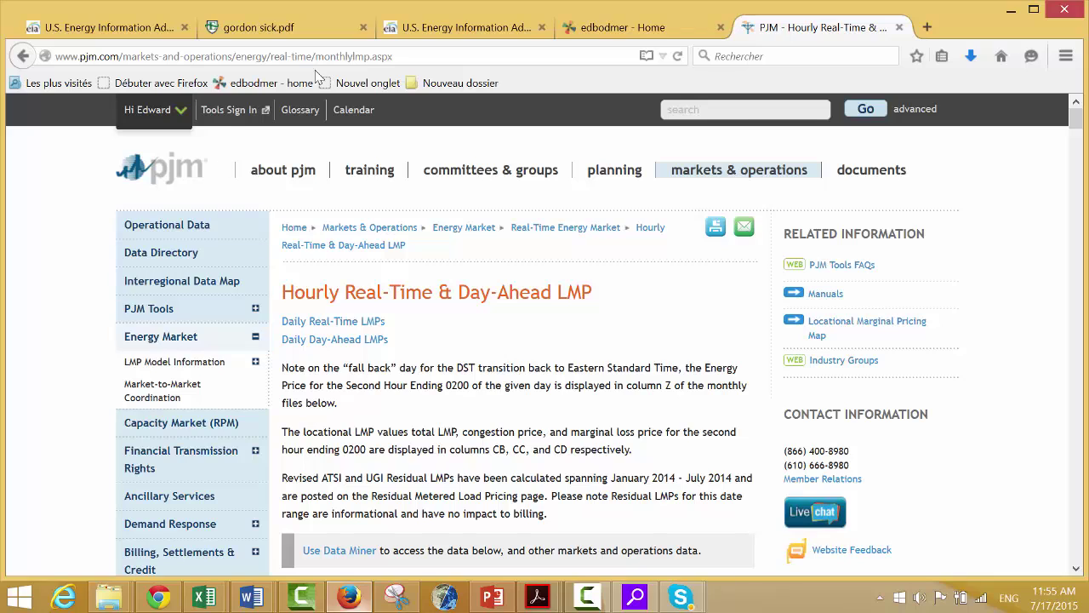
pyautogui.click(464, 56)
pyautogui.hotkey('ctrl', 'c')
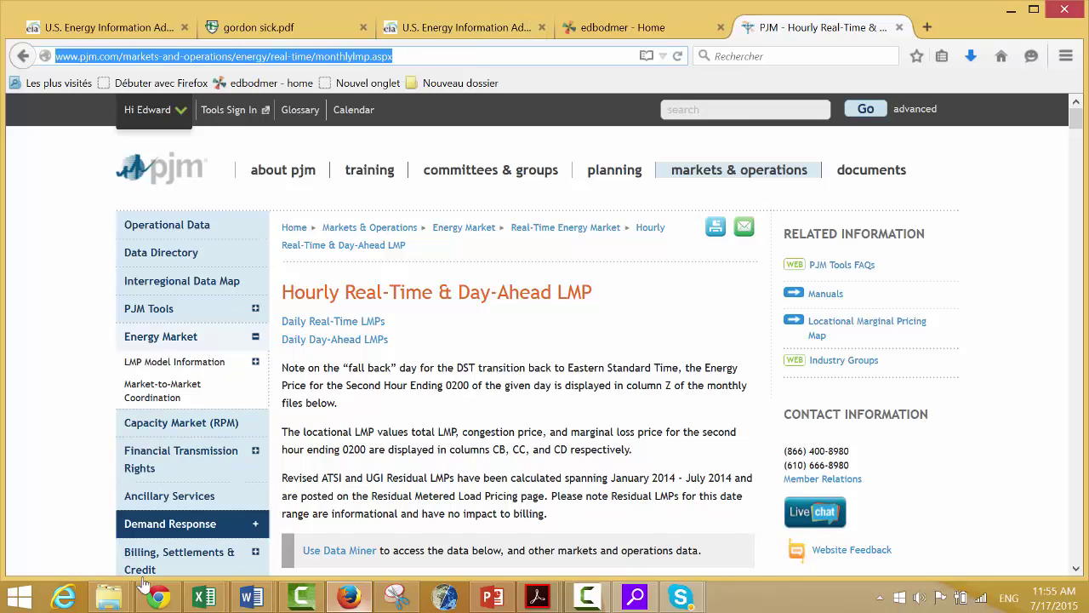
# - Switch to the PJM Hub Database workbook in Excel and close it, leaving PJM Hub Database 1 open
pyautogui.click(205, 597)
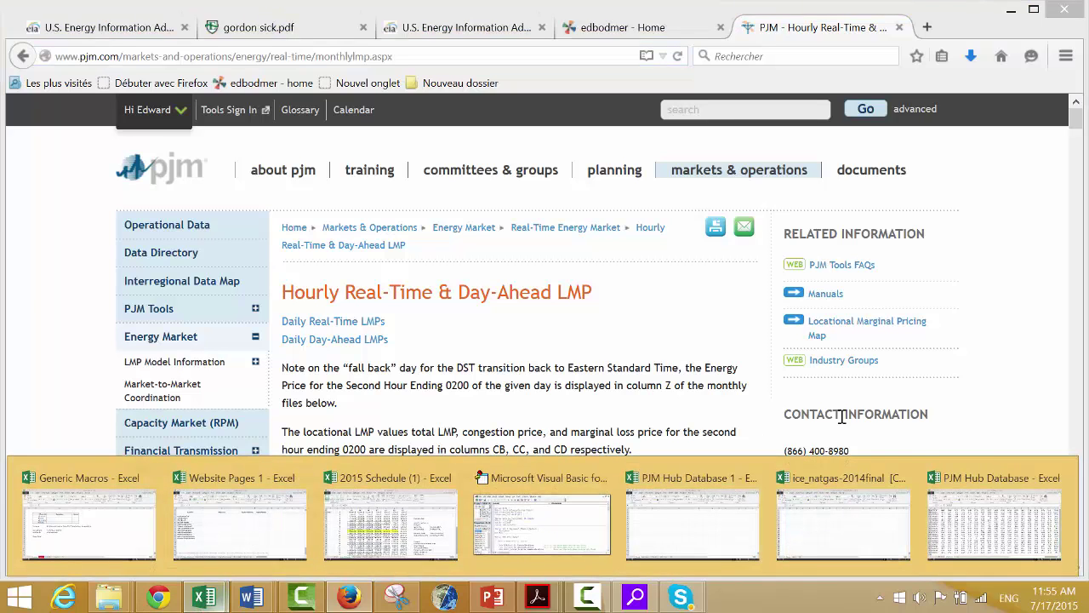
pyautogui.click(948, 537)
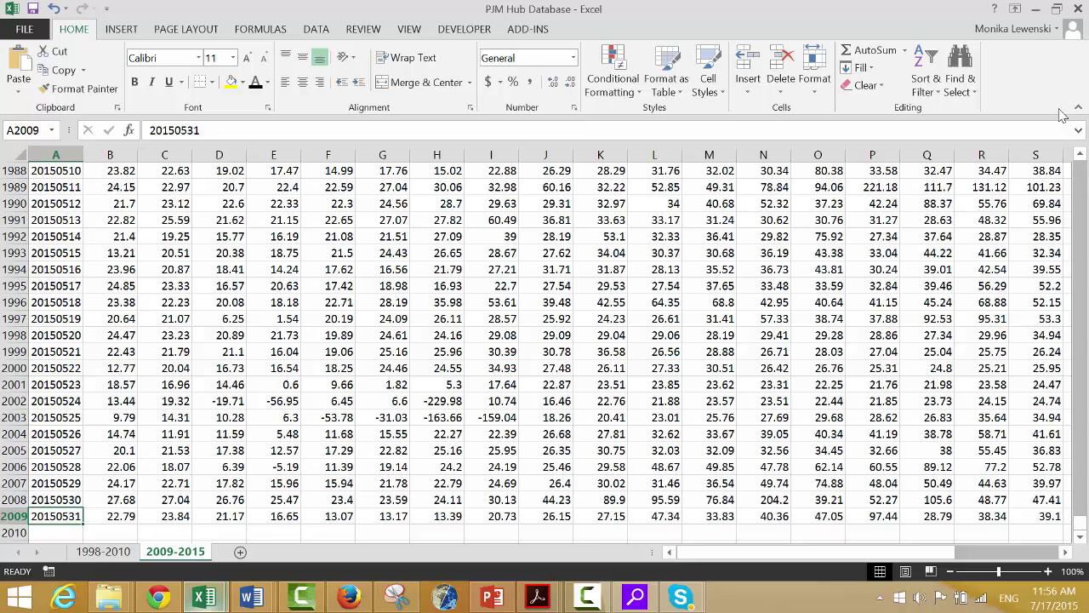
pyautogui.click(1077, 8)
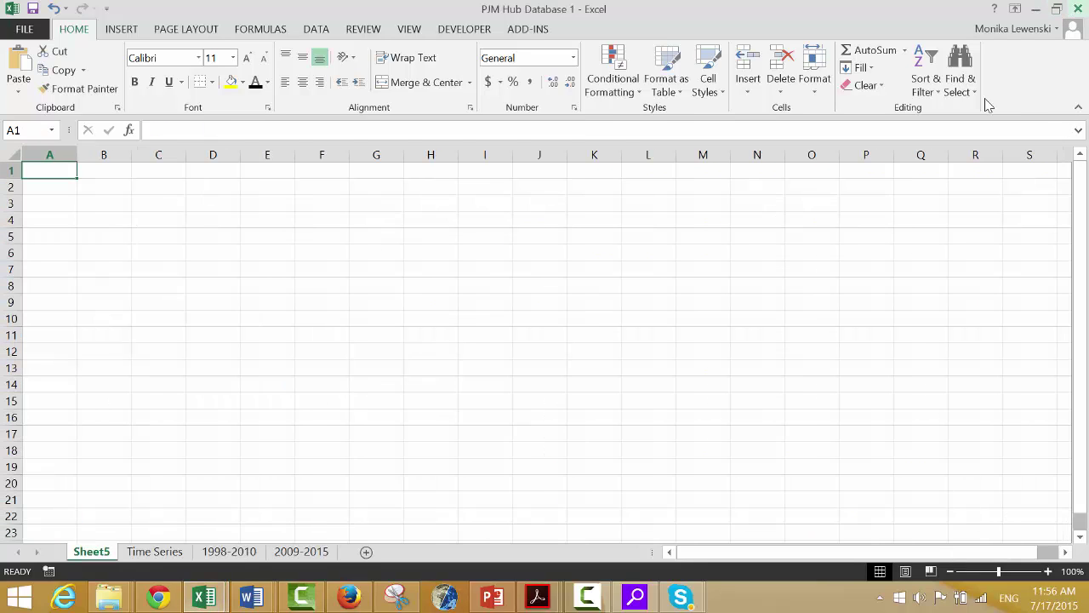
# - Paste the copied PJM page address into cell B4 of the blank Sheet5
pyautogui.press('Down')
pyautogui.press('Down')
pyautogui.press('Down')
pyautogui.press('Right')
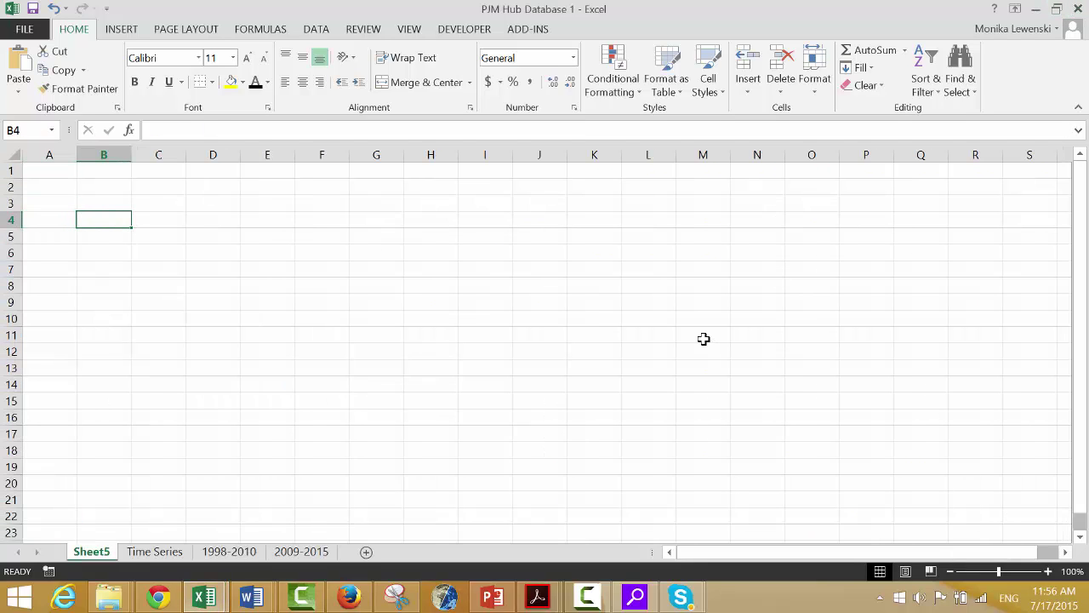
pyautogui.hotkey('ctrl', 'v')
pyautogui.press('Return')
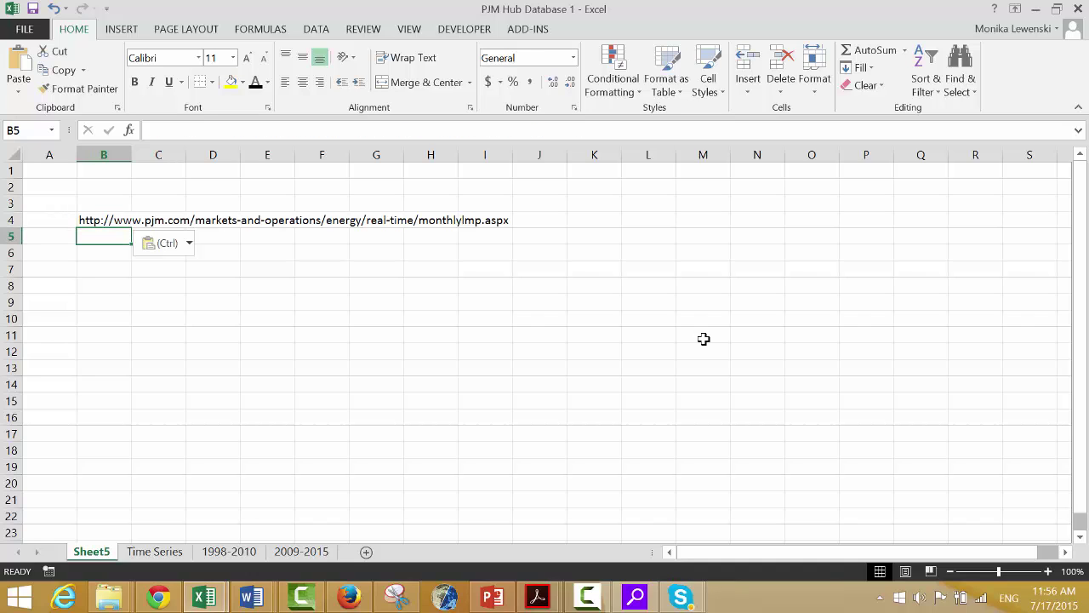
# - Rename Sheet5 as Website
pyautogui.doubleClick(106, 556)
pyautogui.write('W')
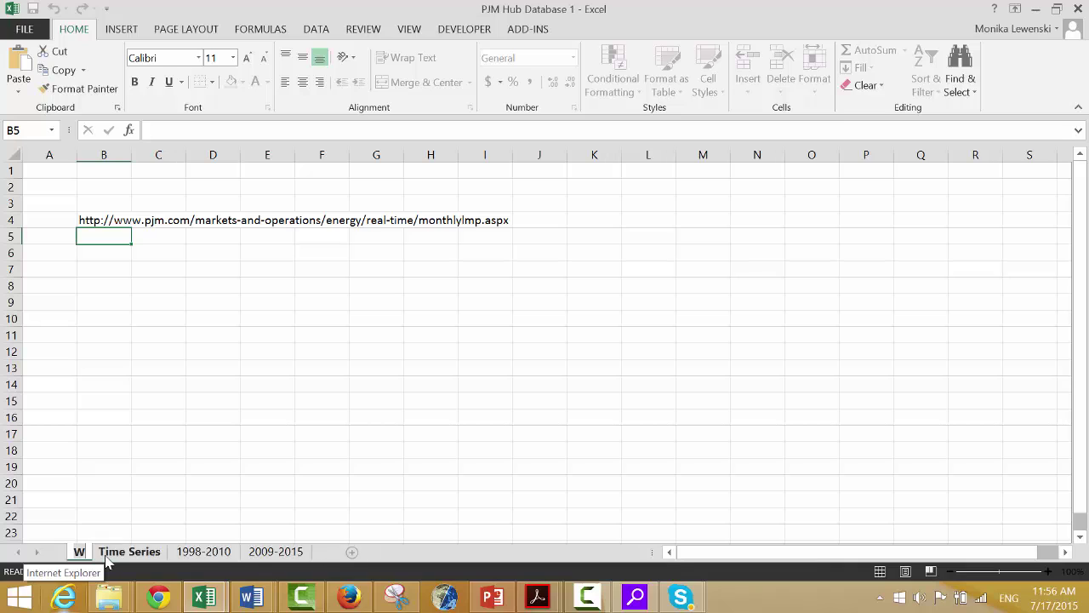
pyautogui.write('ebsite')
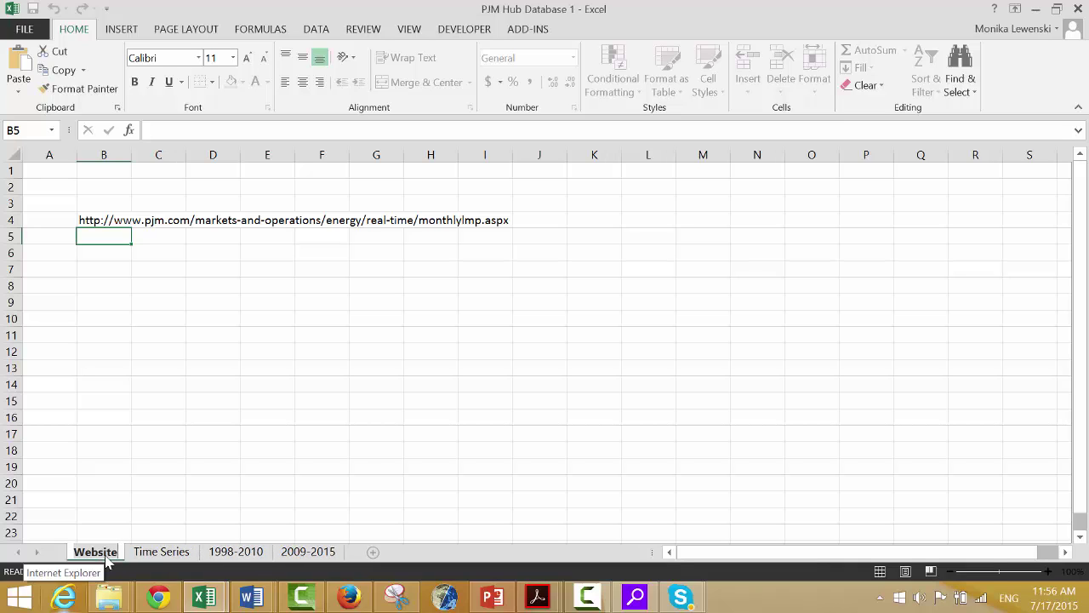
pyautogui.click(126, 283)
# - Re-enter the PJM address in cell B4 so that it turns into a hyperlink
pyautogui.press('Up')
pyautogui.press('Up')
pyautogui.press('Up')
pyautogui.press('Up')
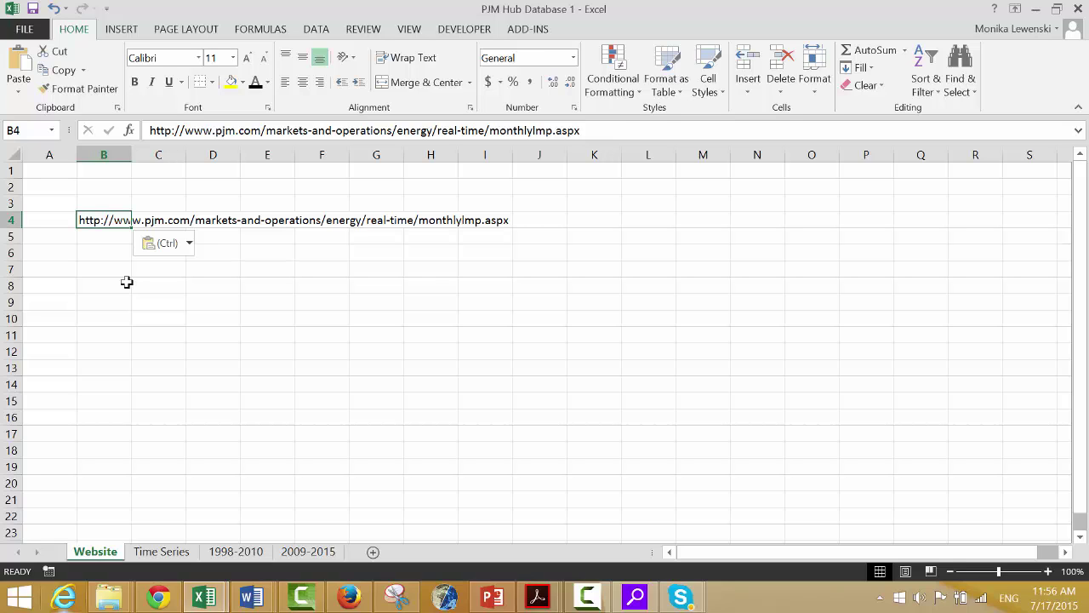
pyautogui.press('F2')
pyautogui.press('Return')
pyautogui.press('Up')
pyautogui.press('Up')
pyautogui.press('Up')
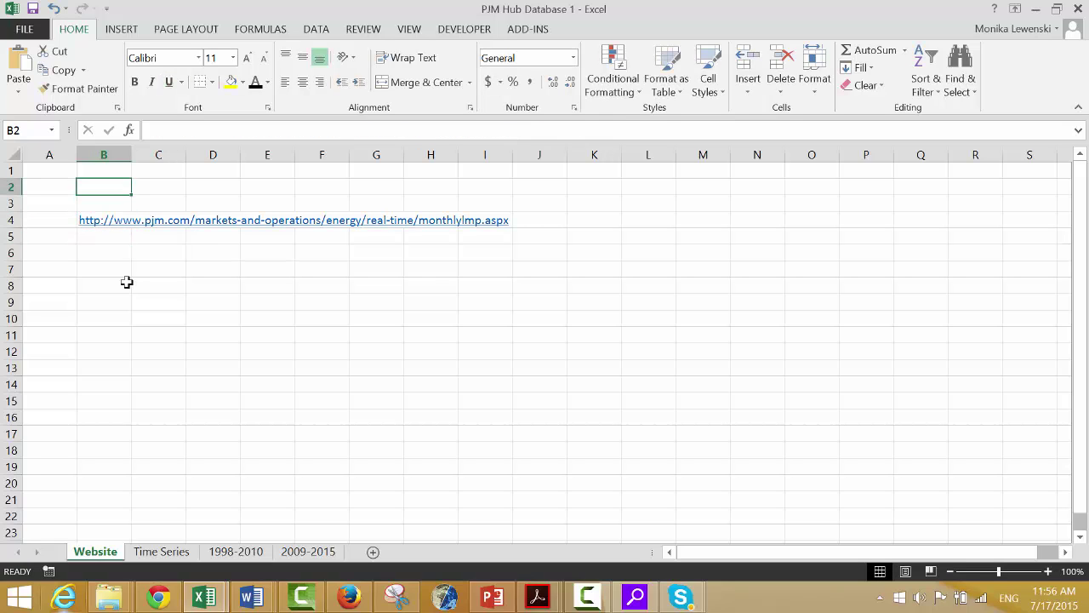
# - Insert three columns before the hyperlink so that it moves from column B to column E
pyautogui.press('Down')
pyautogui.press('Down')
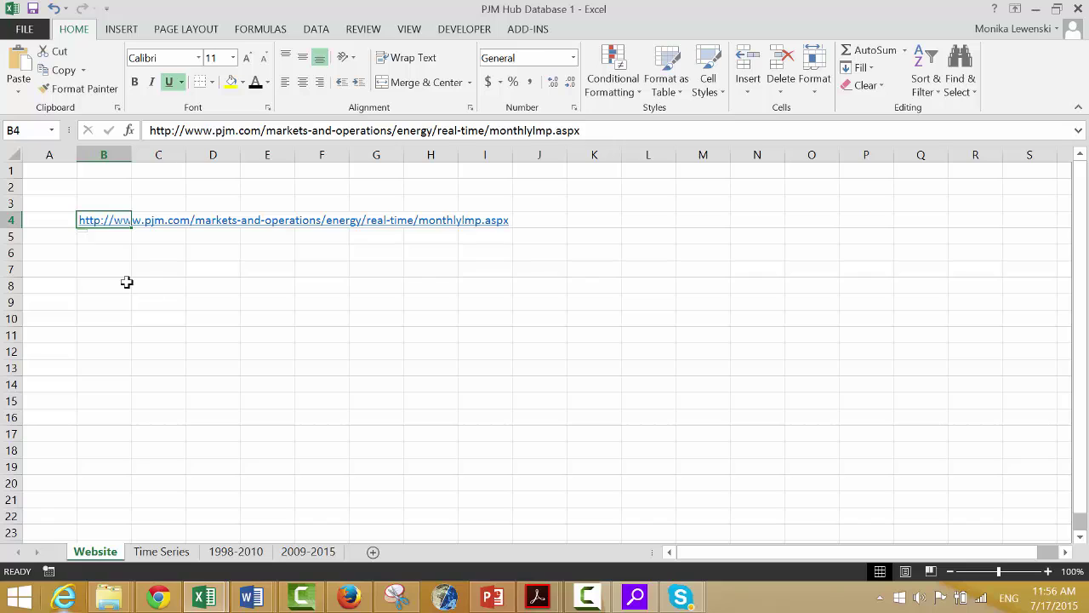
pyautogui.hotkey('ctrl', 'space')
pyautogui.press('Delete')
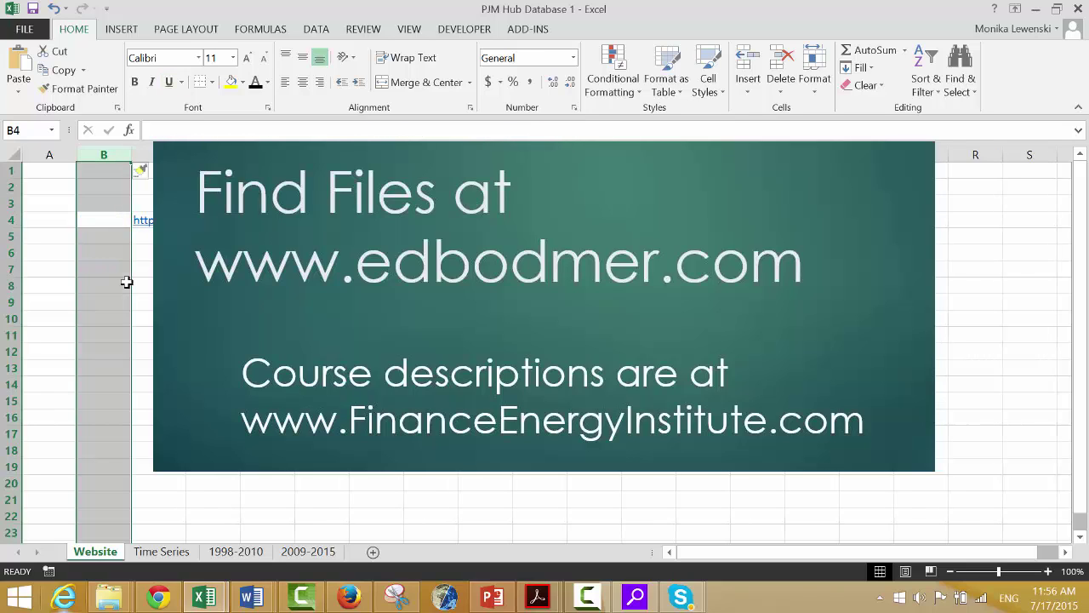
pyautogui.press('Left')
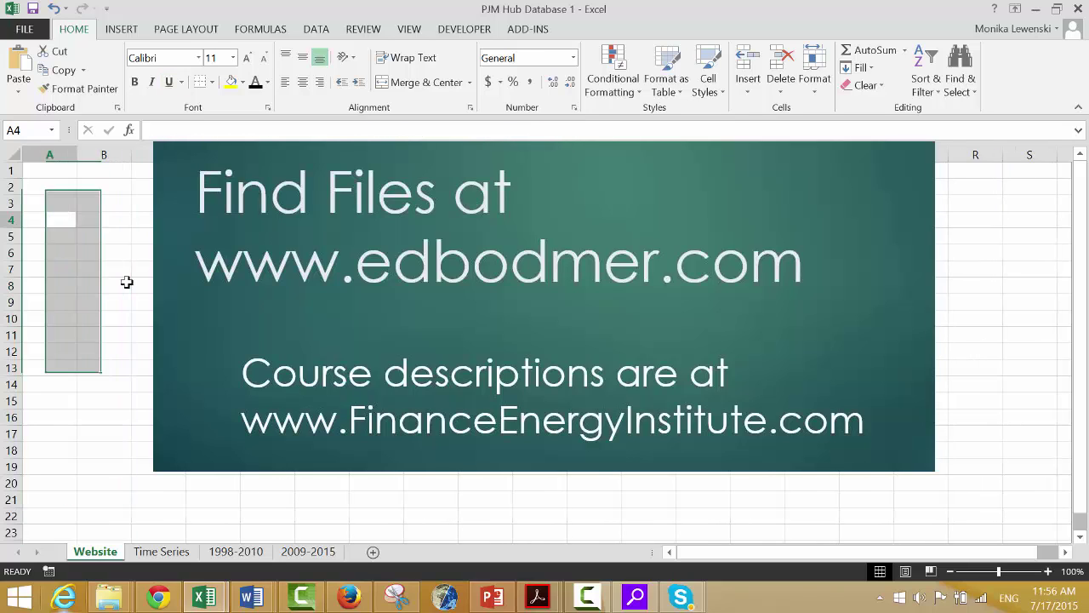
pyautogui.press('Right')
# - Enter the label "Get Hourly Prices from" in cell B4 of the Website sheet
pyautogui.write('Ge')
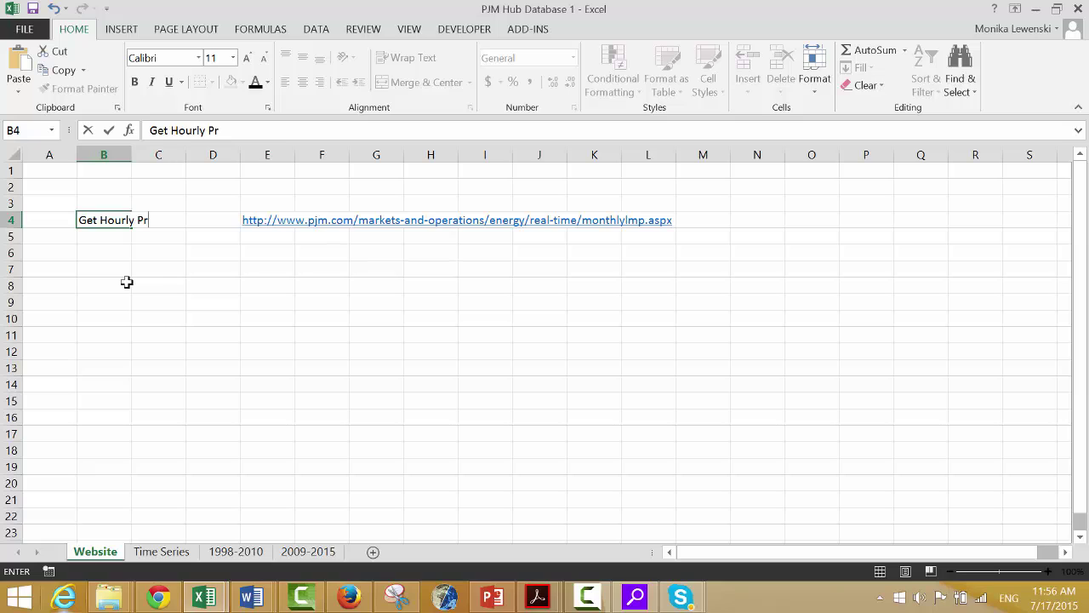
pyautogui.write('t Hourly Prices from')
pyautogui.press('Return')
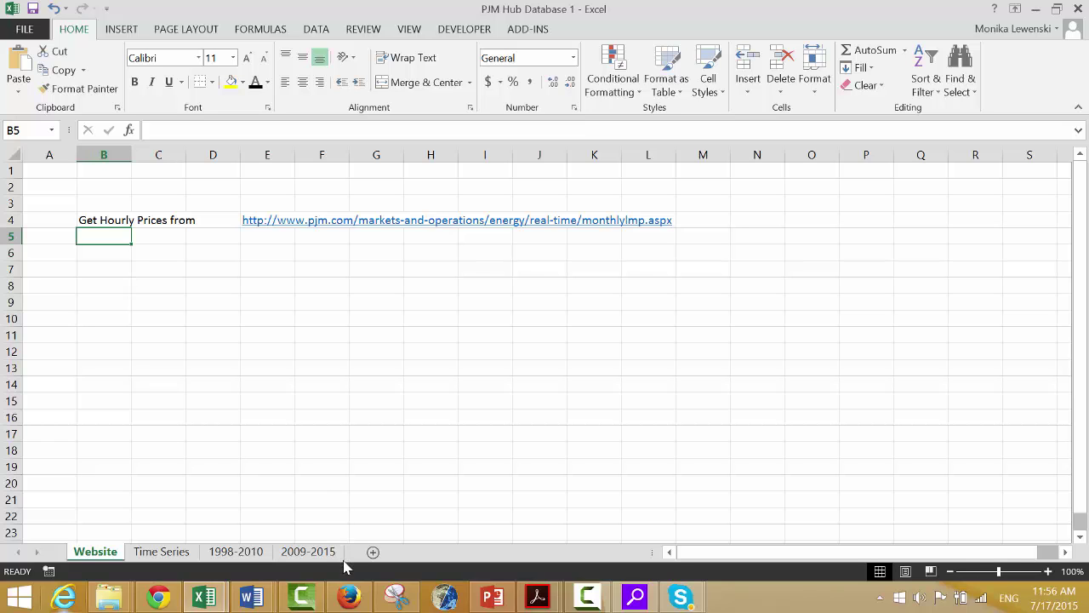
# - Examine the last rows of daily price data on the 1998-2010 and 2009-2015 sheets
pyautogui.click(250, 558)
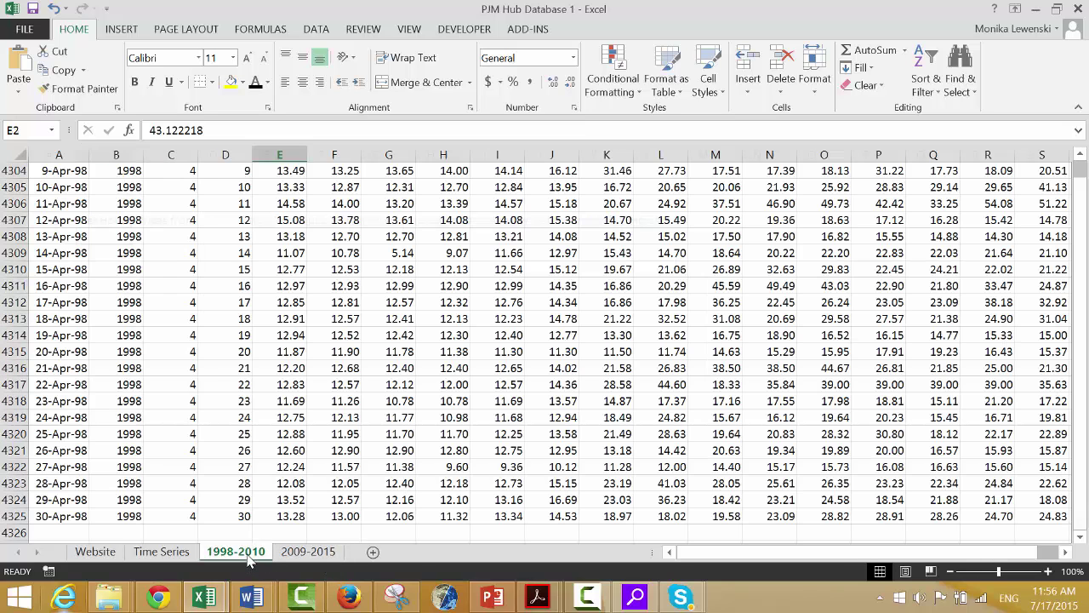
pyautogui.click(243, 448)
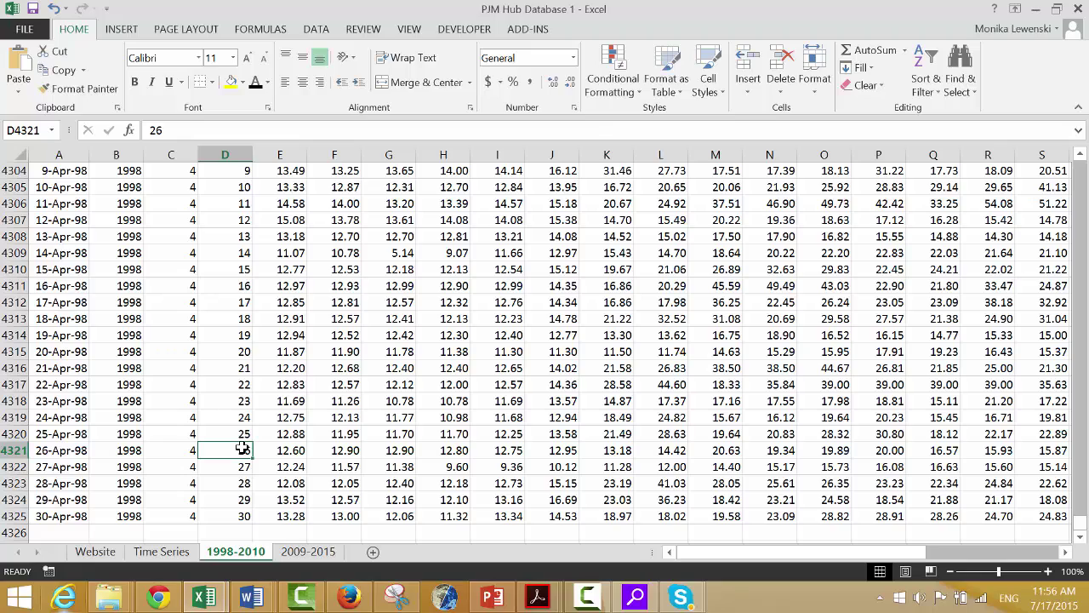
pyautogui.hotkey('ctrl', 'pagedown')
pyautogui.press('Down')
pyautogui.press('Down')
pyautogui.press('Down')
pyautogui.press('Down')
pyautogui.press('Down')
pyautogui.press('Down')
pyautogui.press('Down')
pyautogui.press('Down')
pyautogui.press('Down')
pyautogui.press('Down')
pyautogui.press('Down')
pyautogui.press('Down')
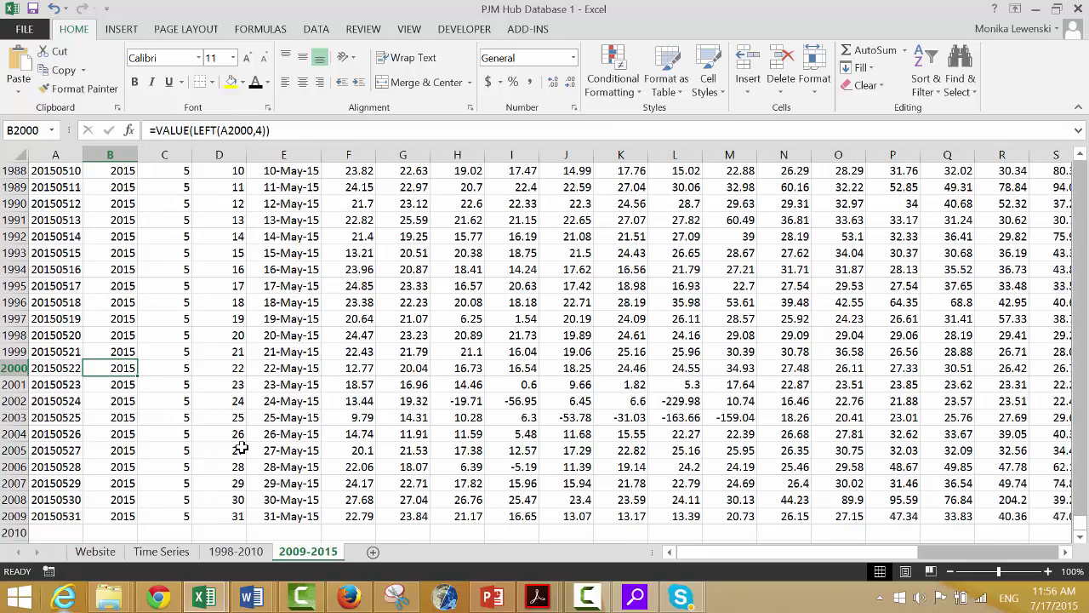
pyautogui.press('Up')
pyautogui.press('Left')
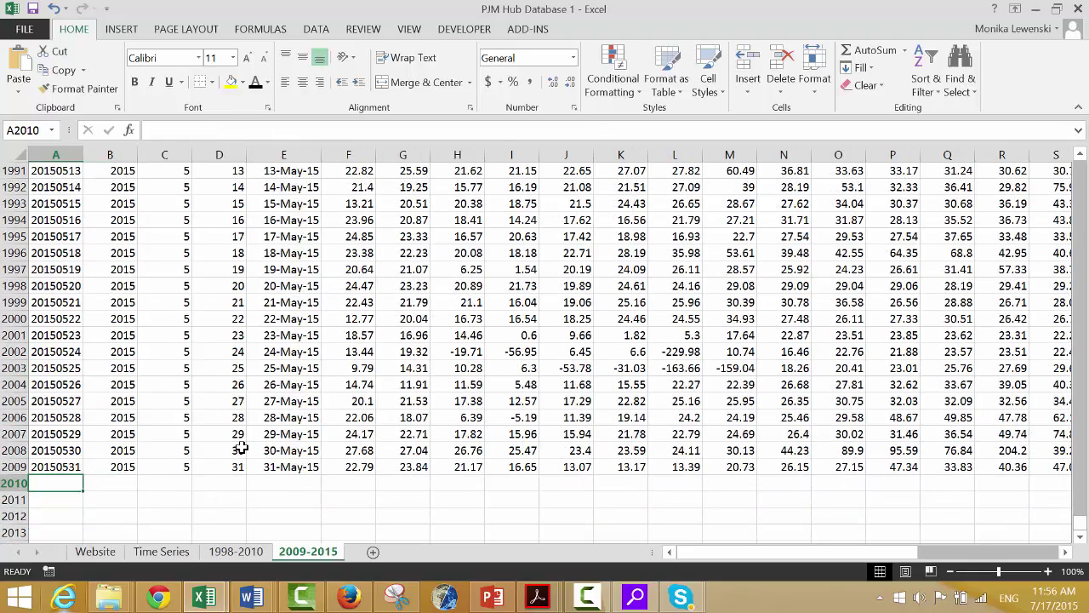
pyautogui.press('Up')
pyautogui.press('Up')
pyautogui.press('Up')
pyautogui.press('Up')
pyautogui.press('Up')
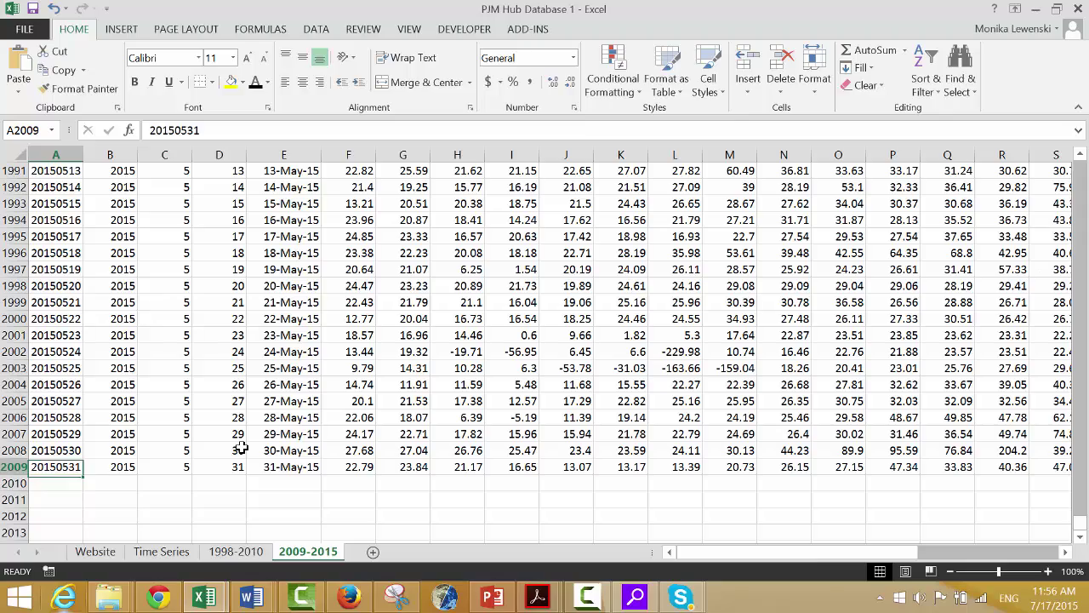
# - Examine the daily price rows on the 2009-2015 sheet from the last date back up to the header row
pyautogui.press('Up')
pyautogui.press('Up')
pyautogui.press('Up')
pyautogui.press('Up')
pyautogui.press('Up')
pyautogui.press('Up')
pyautogui.press('Up')
pyautogui.press('Up')
pyautogui.press('Up')
pyautogui.press('Up')
pyautogui.press('Up')
pyautogui.press('Up')
pyautogui.press('Up')
pyautogui.press('Up')
pyautogui.press('Up')
pyautogui.press('Up')
pyautogui.press('Up')
pyautogui.press('Up')
pyautogui.press('Up')
pyautogui.press('Up')
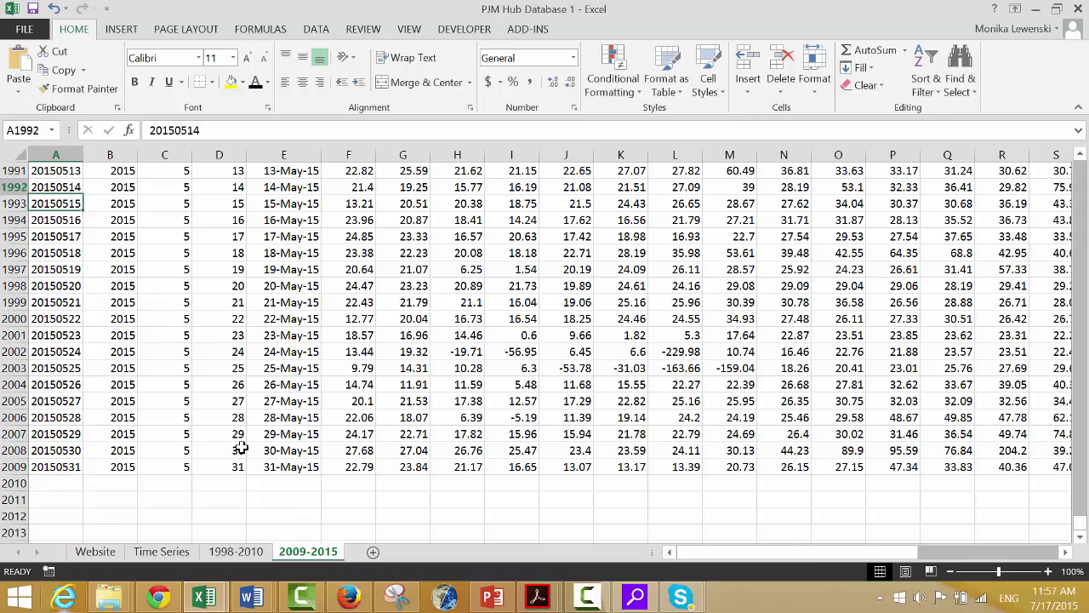
pyautogui.press('Up')
pyautogui.press('Up')
pyautogui.press('Up')
pyautogui.press('Up')
pyautogui.press('Up')
pyautogui.press('Up')
pyautogui.press('Up')
pyautogui.press('Up')
pyautogui.press('Up')
pyautogui.press('Up')
pyautogui.press('Up')
pyautogui.press('Up')
pyautogui.press('Up')
pyautogui.press('Up')
pyautogui.press('Up')
pyautogui.press('Up')
pyautogui.press('Up')
pyautogui.press('Up')
pyautogui.press('Up')
pyautogui.press('Up')
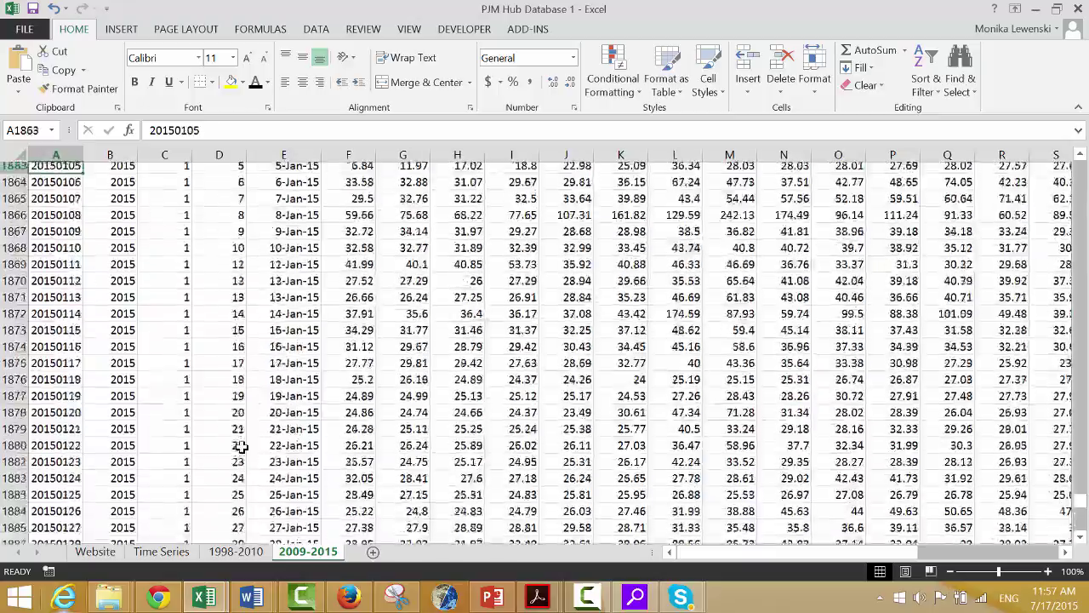
pyautogui.press('Up')
pyautogui.press('Up')
pyautogui.press('Up')
pyautogui.press('Up')
pyautogui.press('Up')
pyautogui.press('Up')
pyautogui.press('Up')
pyautogui.press('Up')
pyautogui.press('Up')
pyautogui.press('Up')
pyautogui.press('Up')
pyautogui.press('Up')
pyautogui.press('Up')
pyautogui.press('Up')
pyautogui.press('Up')
pyautogui.press('Up')
pyautogui.press('Up')
pyautogui.press('Up')
pyautogui.press('Up')
pyautogui.press('Up')
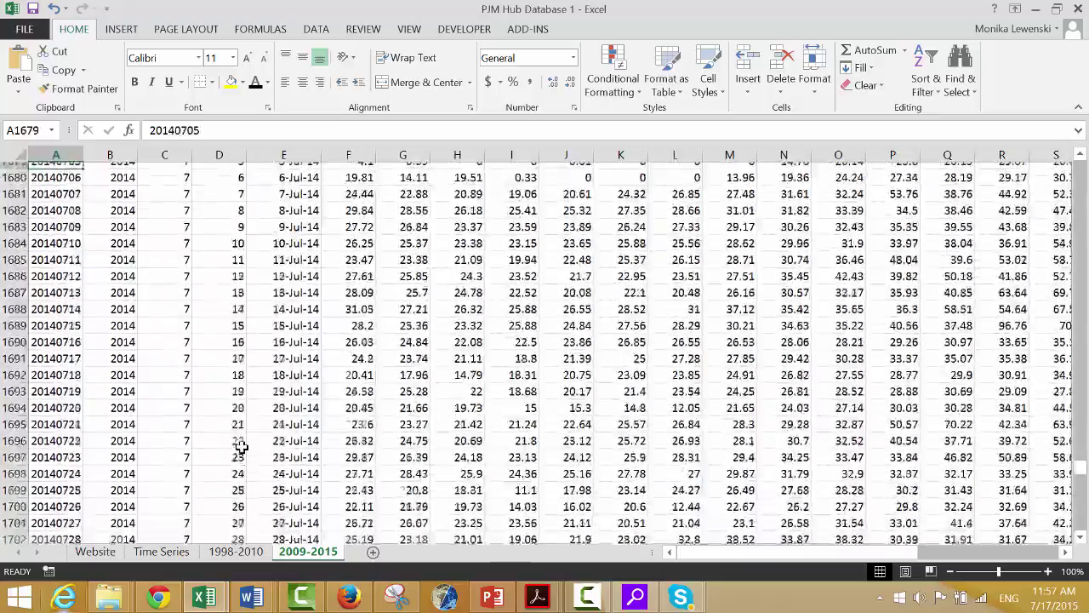
pyautogui.press('Up')
pyautogui.press('Up')
pyautogui.press('Up')
pyautogui.press('Up')
pyautogui.press('Up')
pyautogui.press('Up')
pyautogui.press('Up')
pyautogui.press('Up')
pyautogui.press('Up')
pyautogui.press('Up')
pyautogui.press('Up')
pyautogui.press('Up')
pyautogui.press('Up')
pyautogui.press('Up')
pyautogui.press('Up')
pyautogui.press('Up')
pyautogui.press('Up')
pyautogui.press('Up')
pyautogui.press('Up')
pyautogui.press('Up')
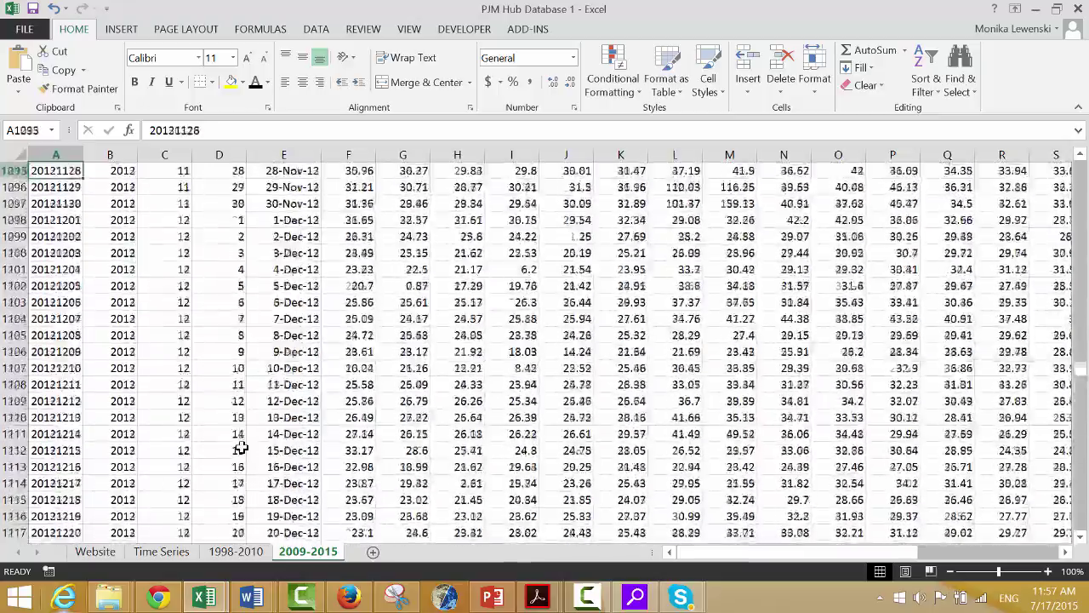
pyautogui.press('Up')
pyautogui.press('Up')
pyautogui.press('Up')
pyautogui.press('Up')
pyautogui.press('Up')
pyautogui.press('Up')
pyautogui.press('Up')
pyautogui.press('Up')
pyautogui.press('Up')
pyautogui.press('Up')
pyautogui.press('Up')
pyautogui.press('Up')
pyautogui.press('Up')
pyautogui.press('Up')
pyautogui.press('Up')
pyautogui.press('Up')
pyautogui.press('Up')
pyautogui.press('Up')
pyautogui.press('Up')
pyautogui.press('Up')
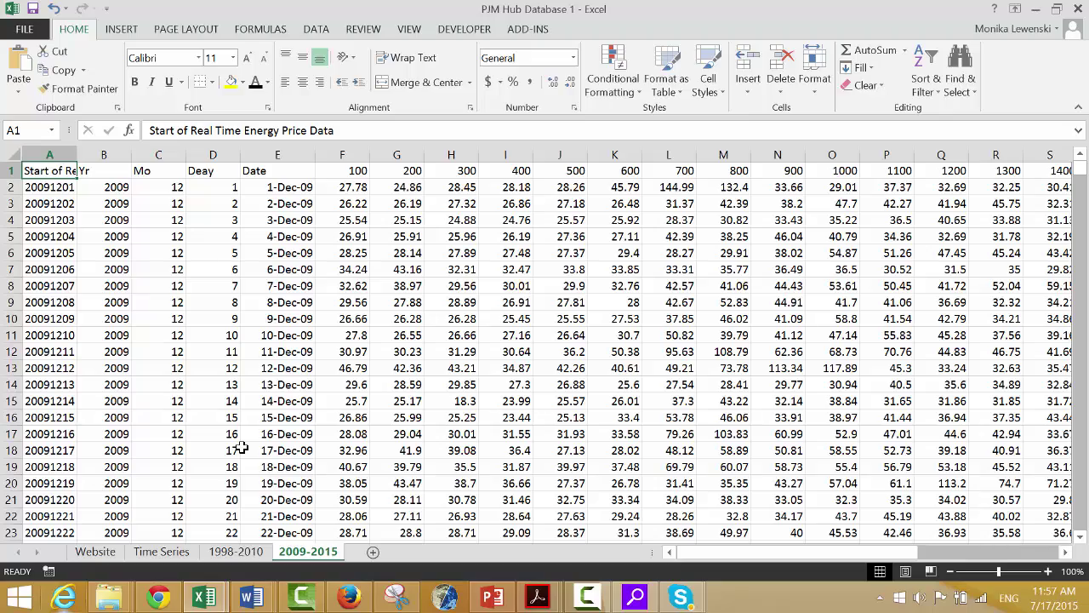
# - Examine the 1998-2010 sheet's daily price rows from the last entries back up to the header row
pyautogui.hotkey('ctrl', 'pageup')
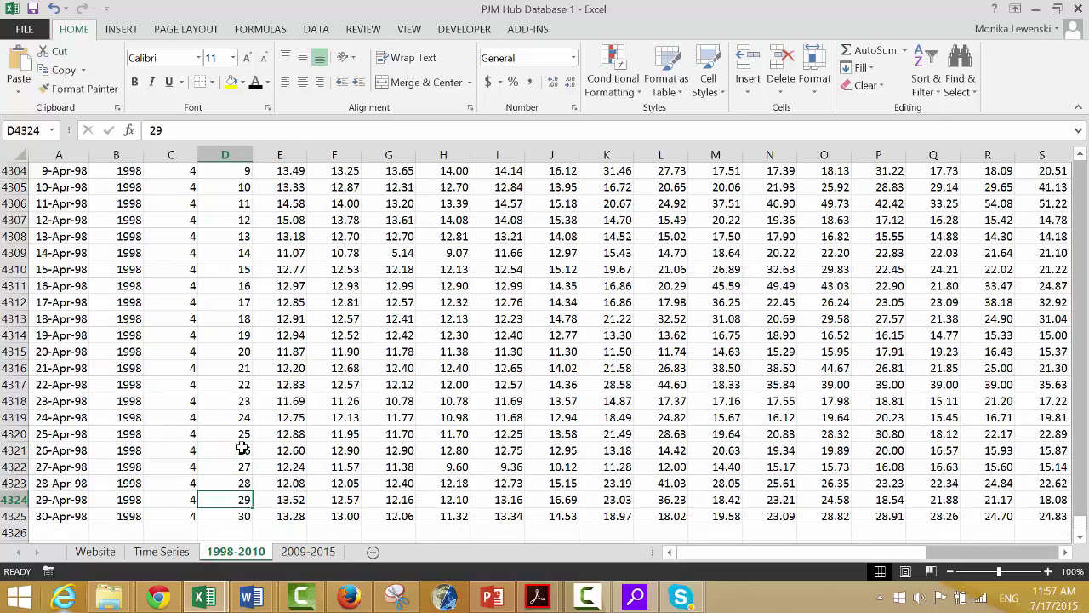
pyautogui.press('Down')
pyautogui.press('Down')
pyautogui.press('Down')
pyautogui.press('Up')
pyautogui.press('Left')
pyautogui.press('Left')
pyautogui.press('Left')
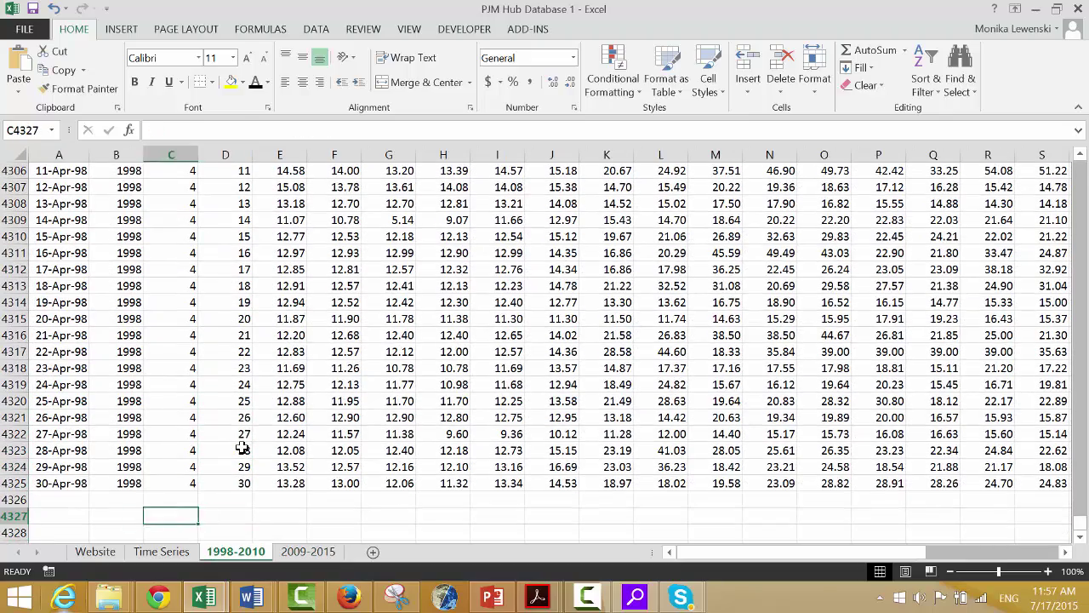
pyautogui.press('Down')
pyautogui.press('pageup')
pyautogui.press('pageup')
pyautogui.press('pageup')
pyautogui.press('pageup')
pyautogui.press('pageup')
pyautogui.press('pageup')
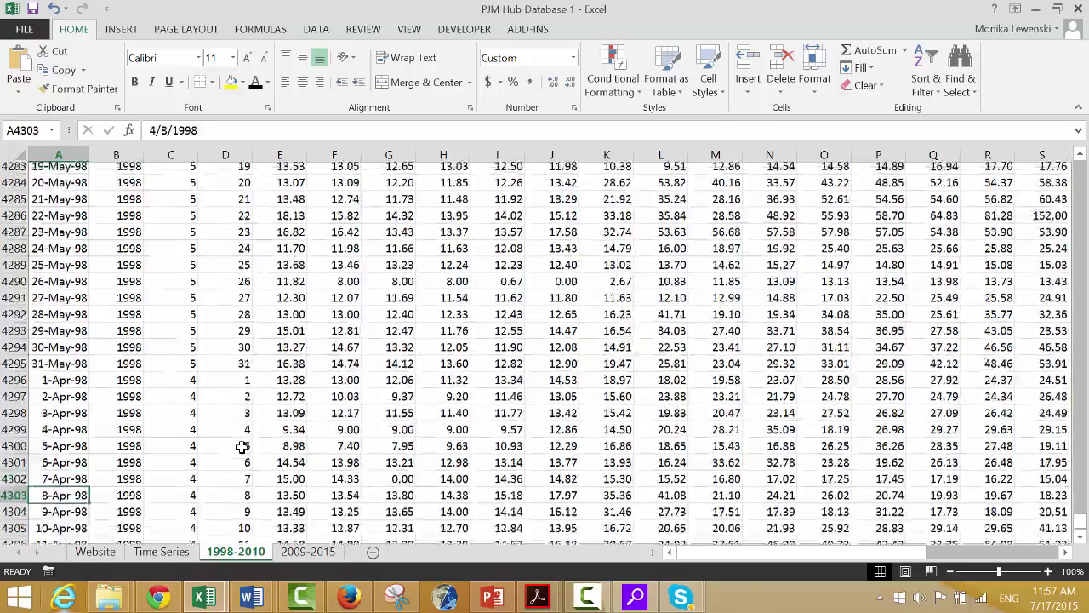
pyautogui.press('pageup')
pyautogui.press('pageup')
pyautogui.press('pageup')
pyautogui.press('pageup')
pyautogui.press('pageup')
pyautogui.press('pageup')
pyautogui.press('pageup')
pyautogui.press('pageup')
pyautogui.press('pageup')
pyautogui.press('pageup')
pyautogui.press('pageup')
pyautogui.press('pageup')
pyautogui.press('pageup')
pyautogui.press('pageup')
pyautogui.press('pageup')
pyautogui.press('pageup')
pyautogui.press('pageup')
pyautogui.press('pageup')
pyautogui.press('pageup')
pyautogui.press('pageup')
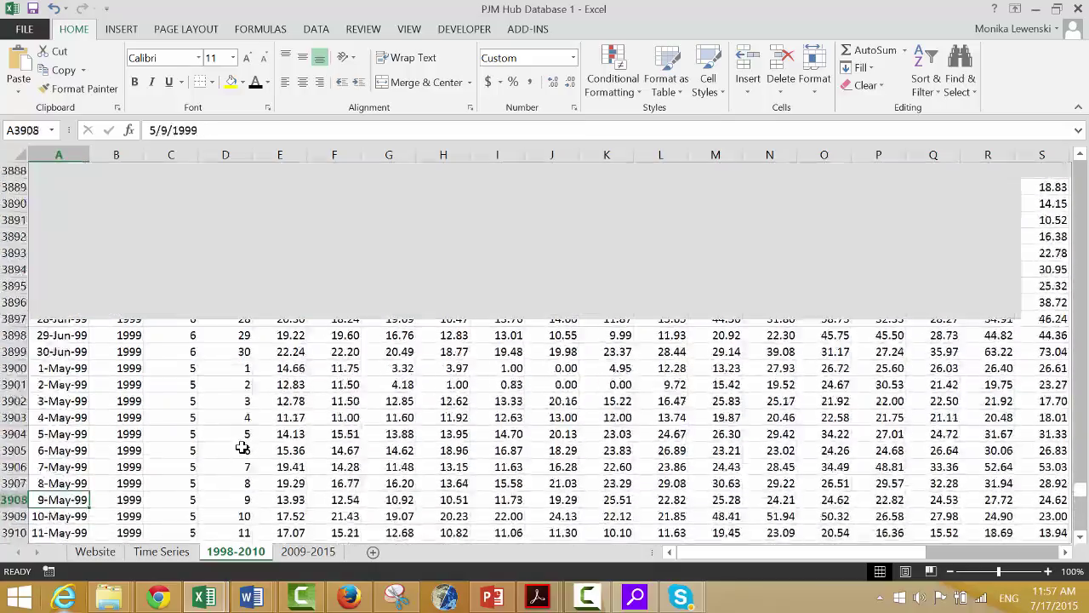
pyautogui.press('pageup')
pyautogui.press('pageup')
pyautogui.press('pageup')
pyautogui.press('pageup')
pyautogui.press('pageup')
pyautogui.press('pageup')
pyautogui.press('pageup')
pyautogui.press('pageup')
pyautogui.press('pageup')
pyautogui.press('pageup')
pyautogui.press('pageup')
pyautogui.press('pageup')
pyautogui.press('pageup')
pyautogui.press('pageup')
pyautogui.press('pageup')
pyautogui.press('pageup')
pyautogui.press('pageup')
pyautogui.press('pageup')
pyautogui.press('pageup')
pyautogui.press('pageup')
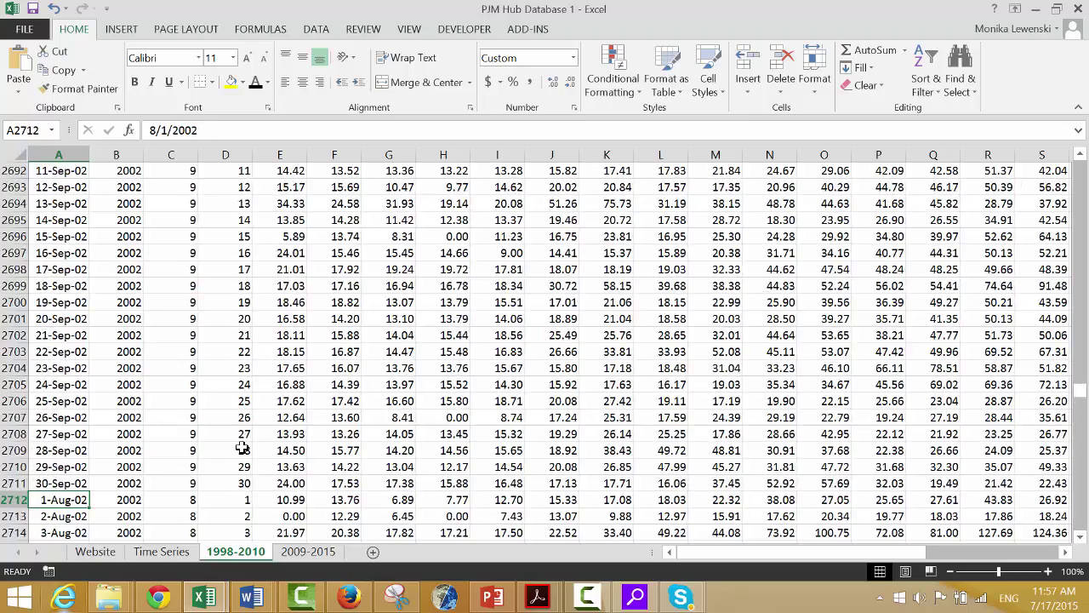
pyautogui.hotkey('ctrl', 'Home')
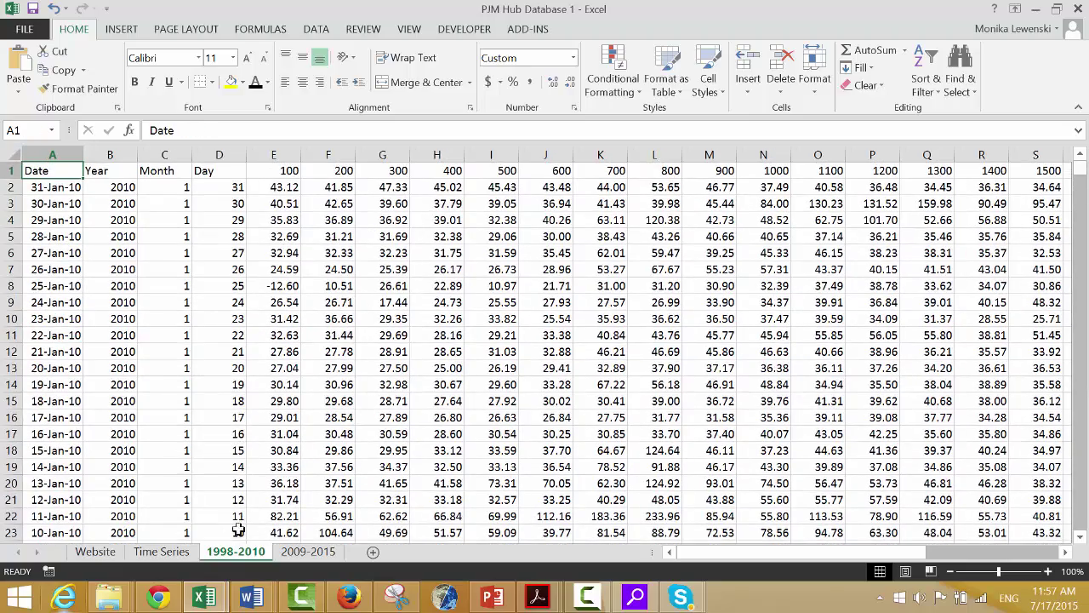
# - Look over the open workbooks, return to PJM Hub Database 1 and show its Time Series sheet
pyautogui.moveTo(220, 600)
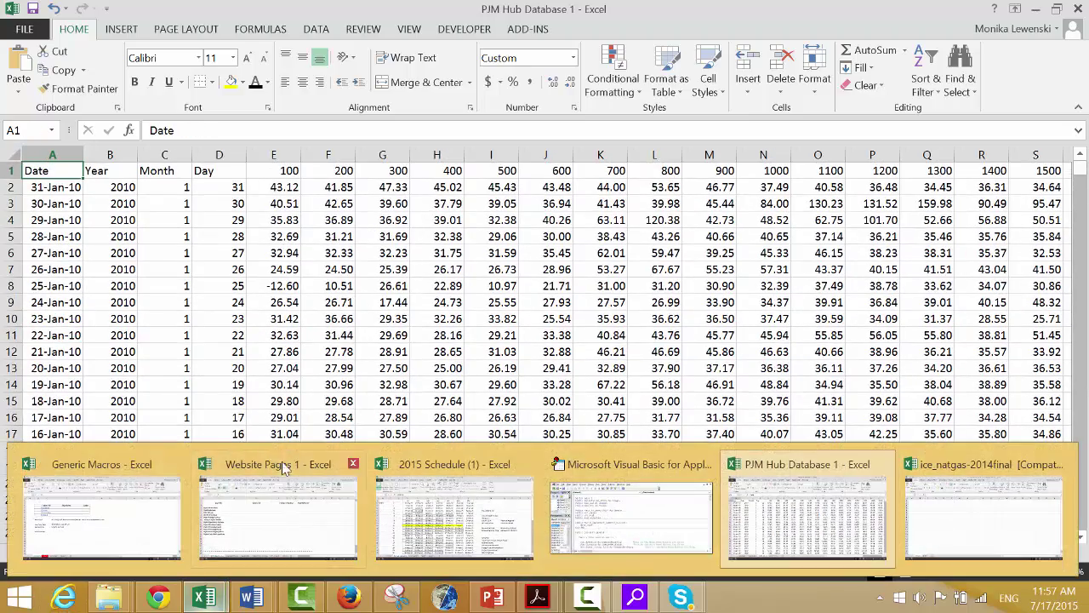
pyautogui.moveTo(601, 479)
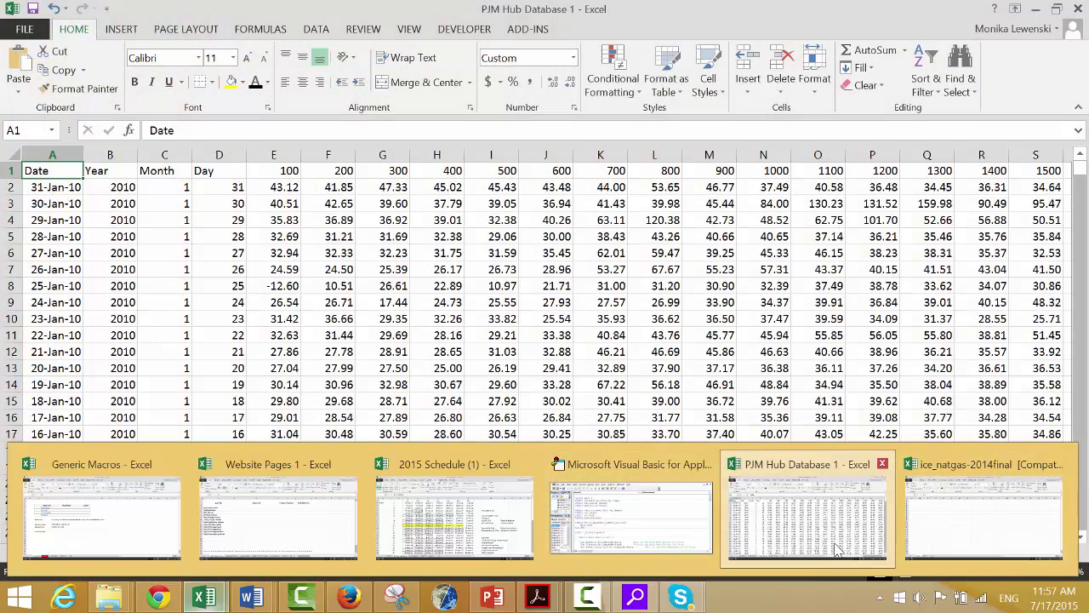
pyautogui.click(836, 549)
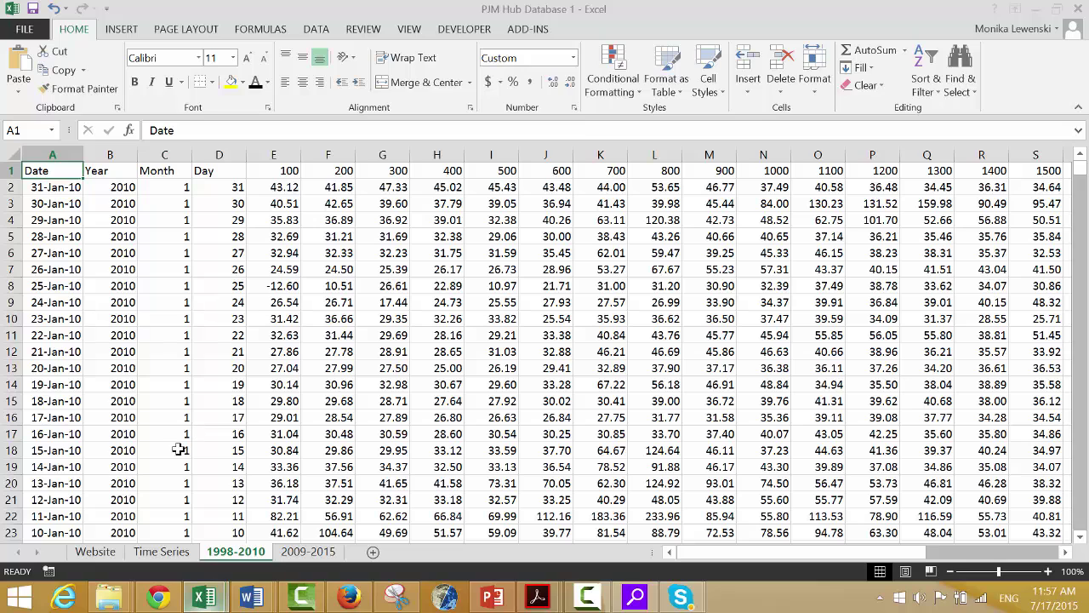
pyautogui.click(160, 552)
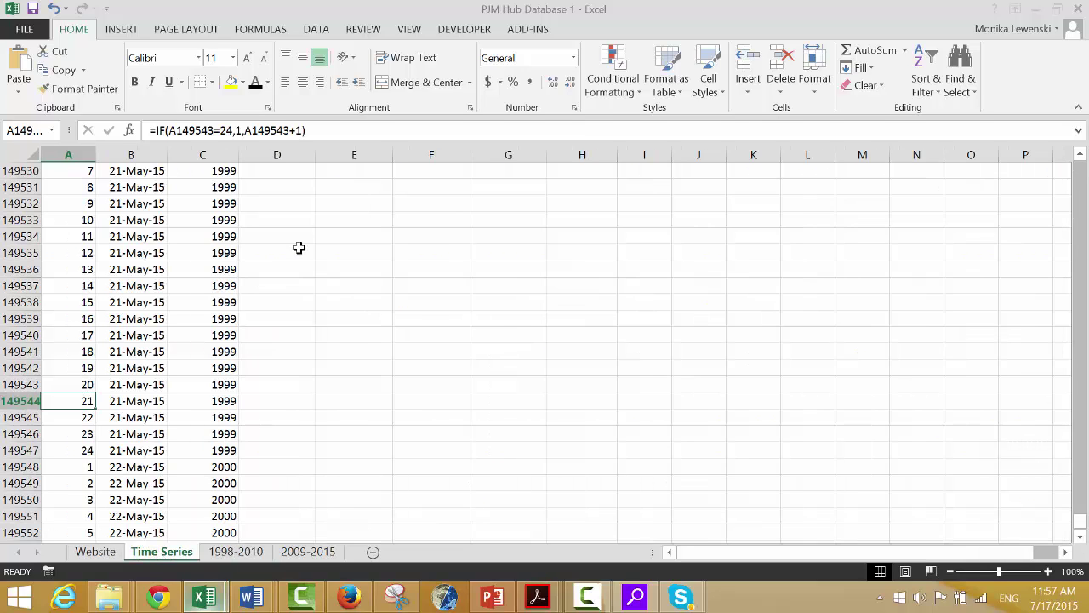
pyautogui.hotkey('ctrl', 'Up')
pyautogui.press('Up')
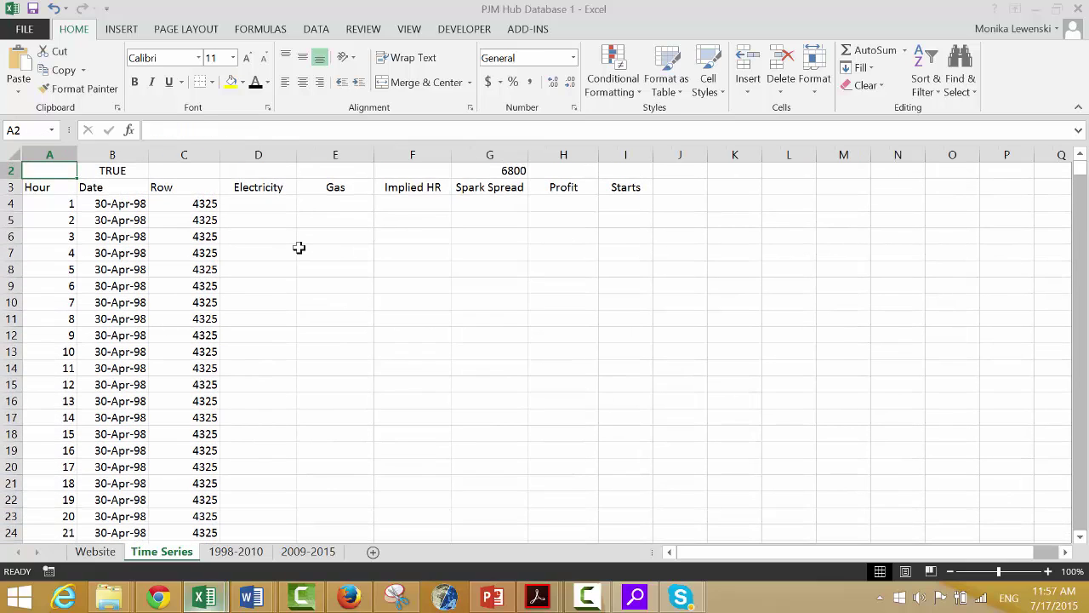
pyautogui.click(587, 596)
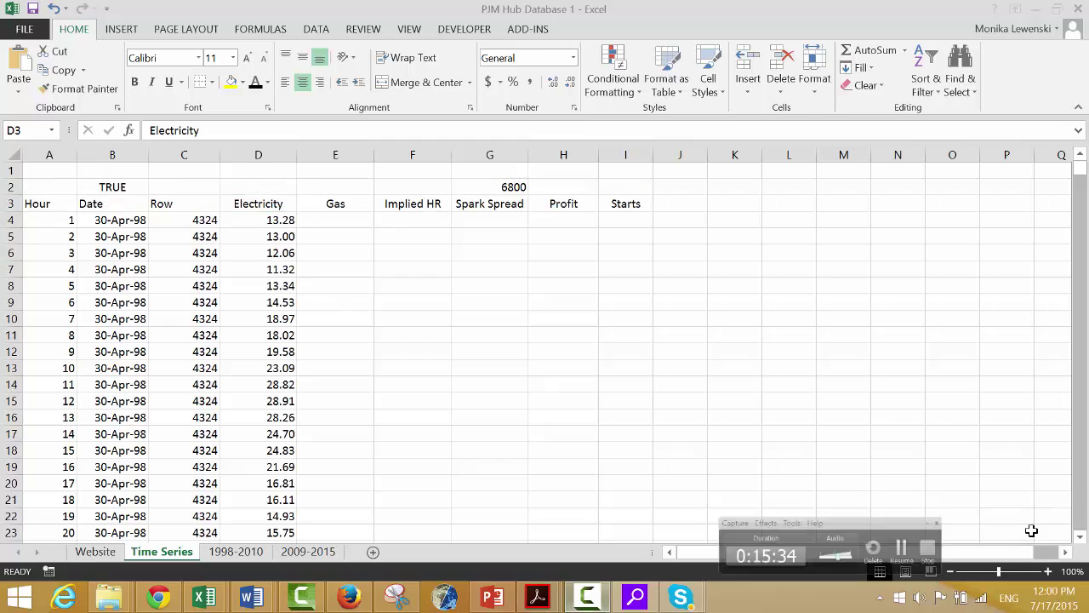
pyautogui.click(587, 597)
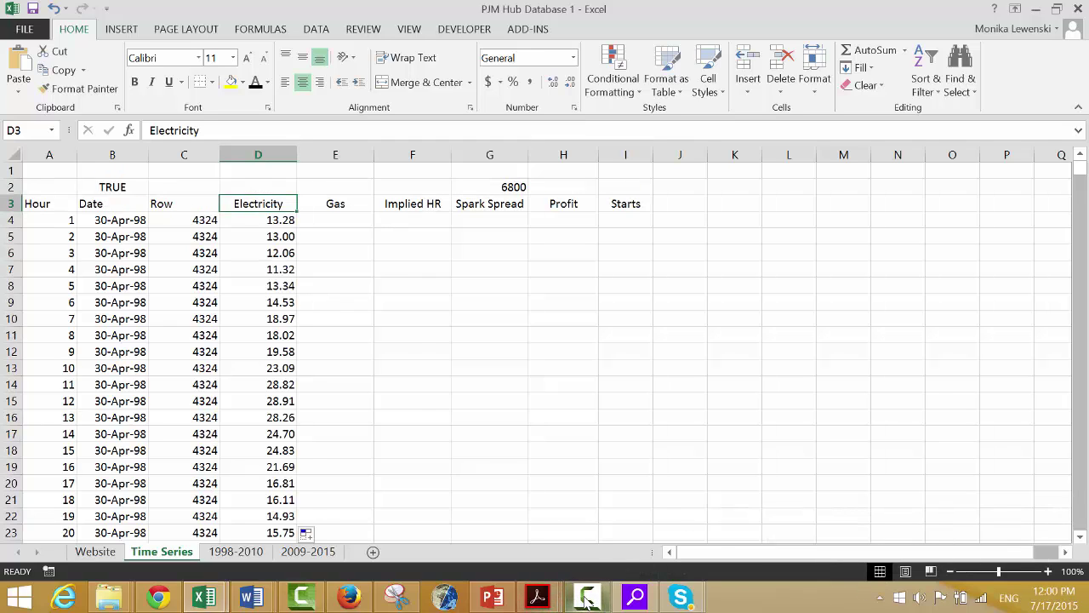
pyautogui.click(622, 464)
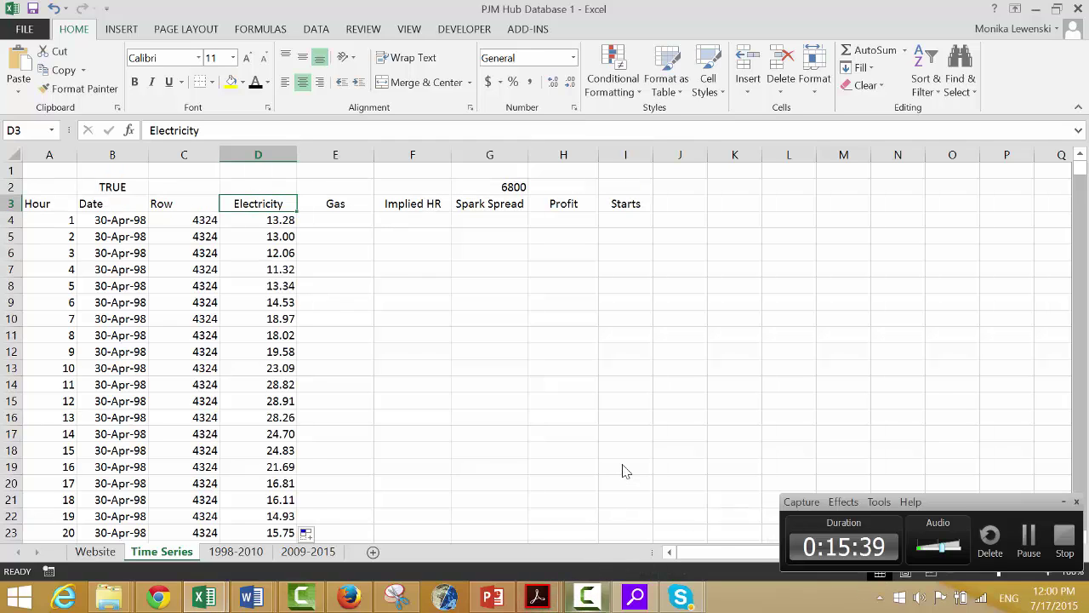
# - Begin replacing the formula in the first Electricity cell, D4, with an IF testing whether YEAR(B4) is below 2010
pyautogui.press('Down')
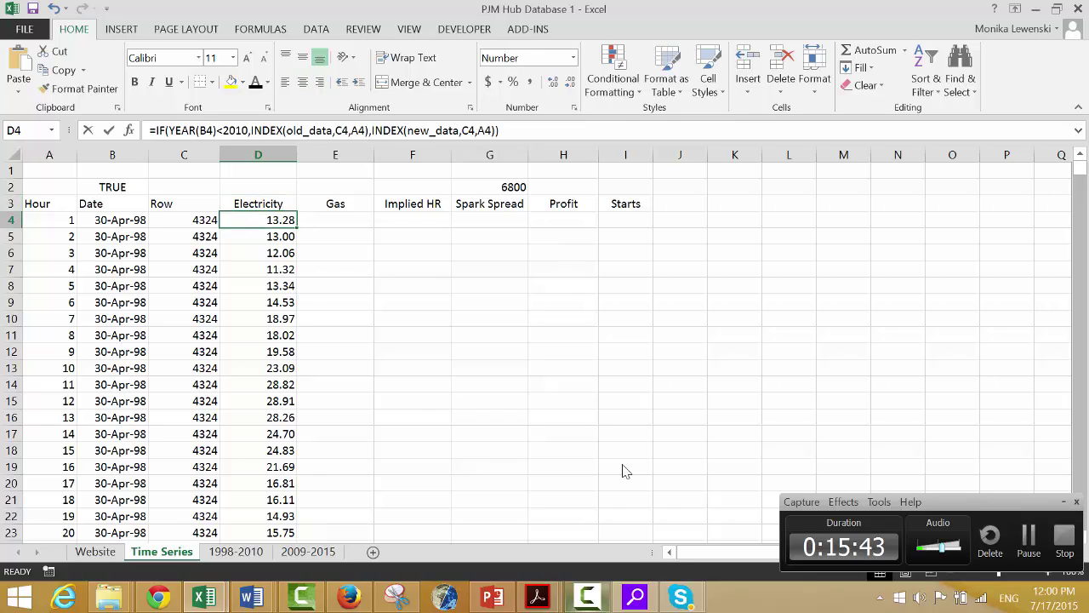
pyautogui.write('=if(')
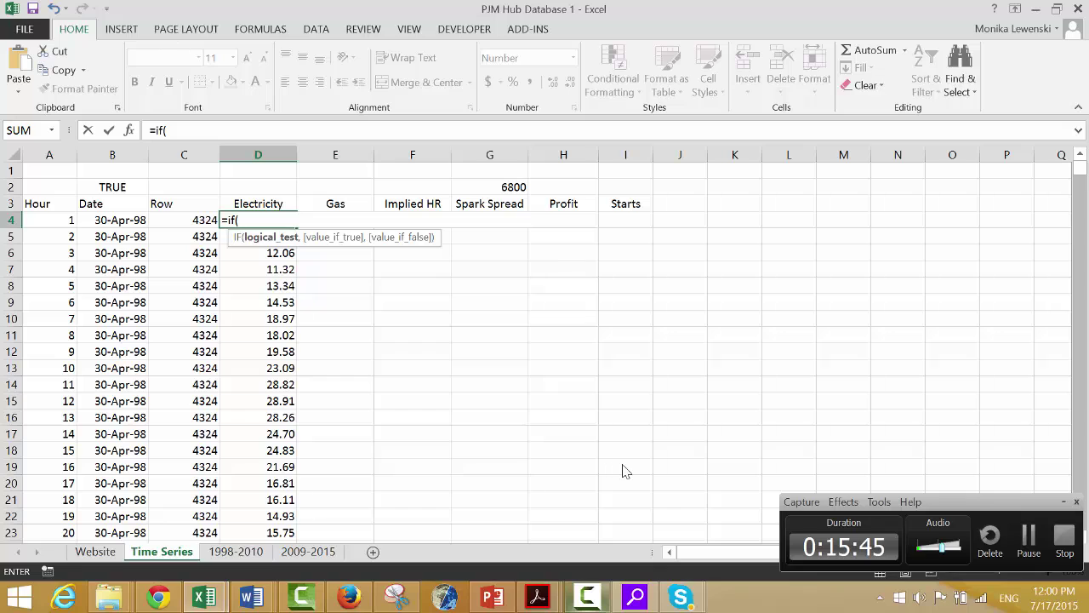
pyautogui.write('I19year(')
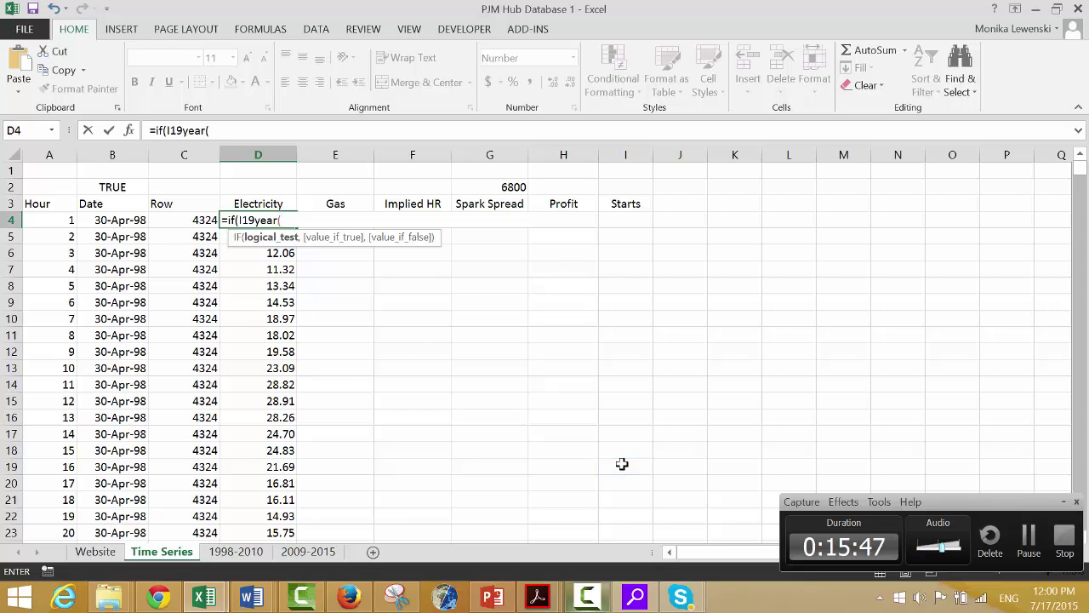
pyautogui.press('BackSpace')
pyautogui.press('BackSpace')
pyautogui.press('BackSpace')
pyautogui.press('BackSpace')
pyautogui.press('BackSpace')
pyautogui.press('BackSpace')
pyautogui.press('BackSpace')
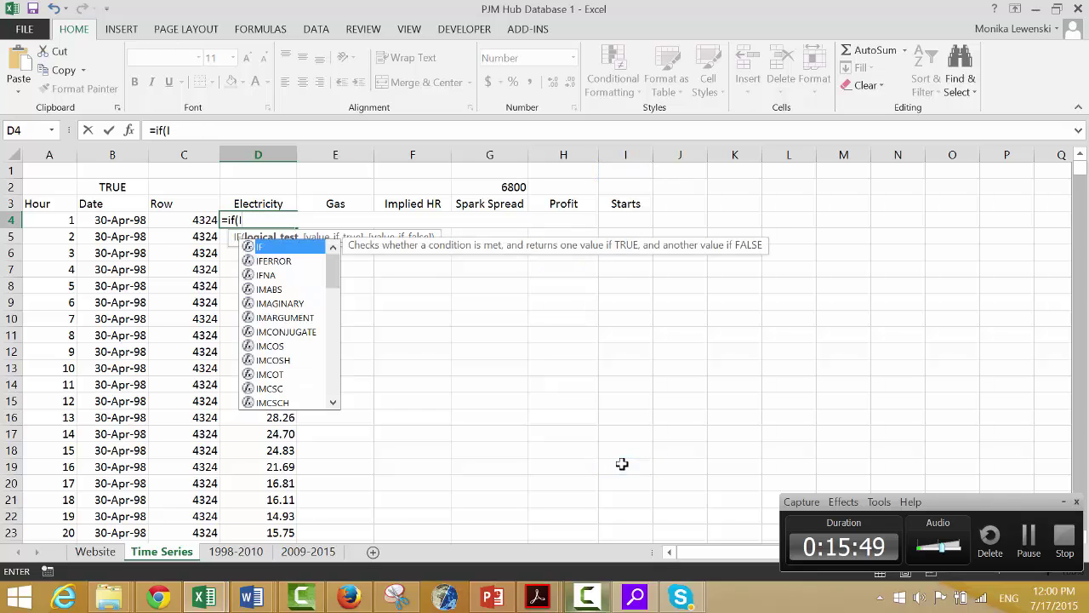
pyautogui.write('year')
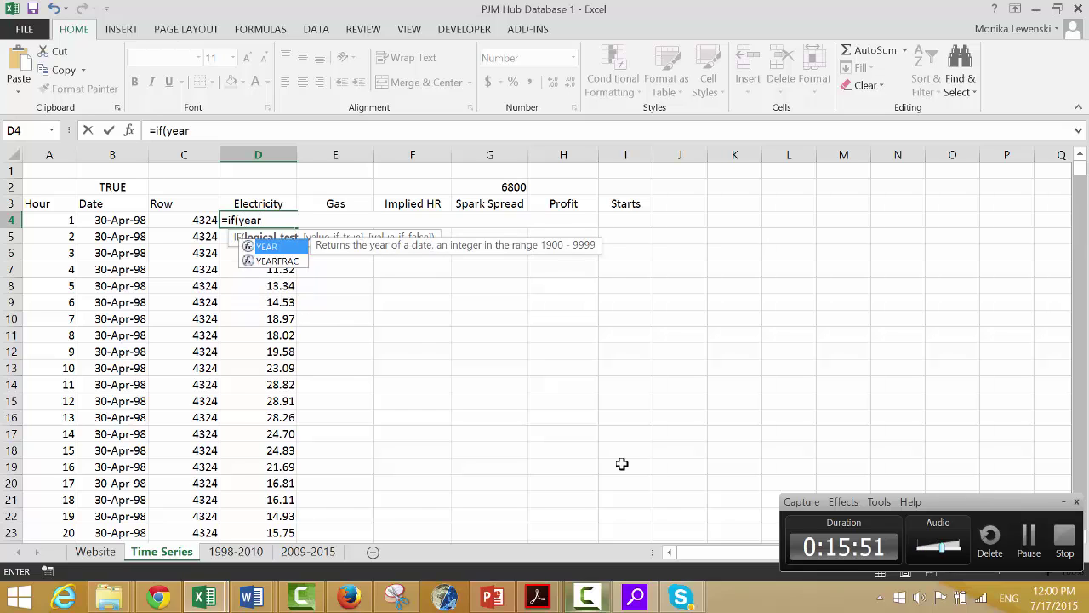
pyautogui.press('Tab')
pyautogui.press('Left')
pyautogui.press('Left')
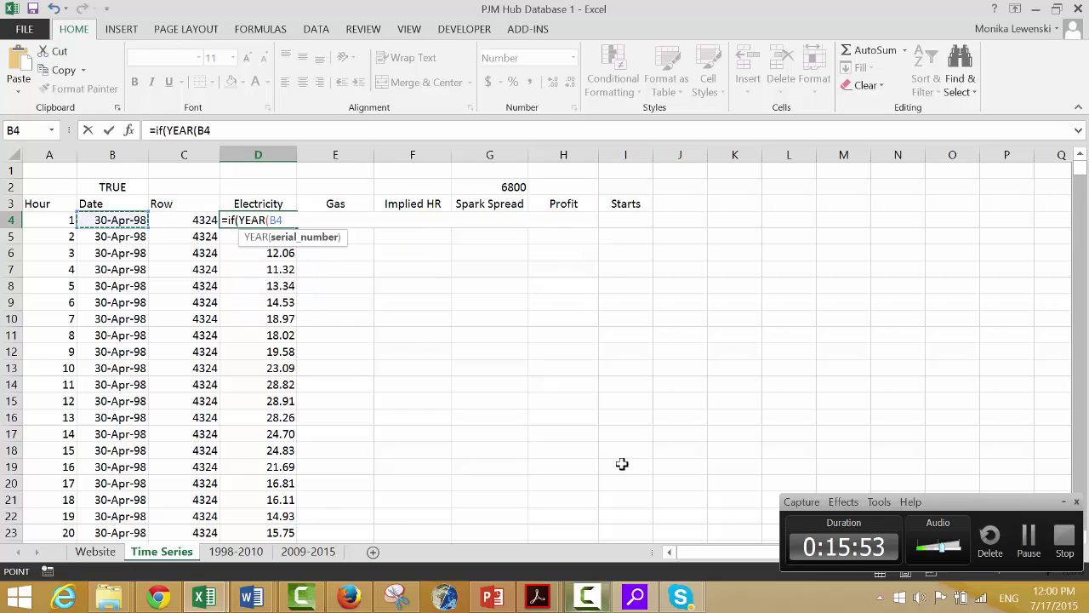
pyautogui.write(')')
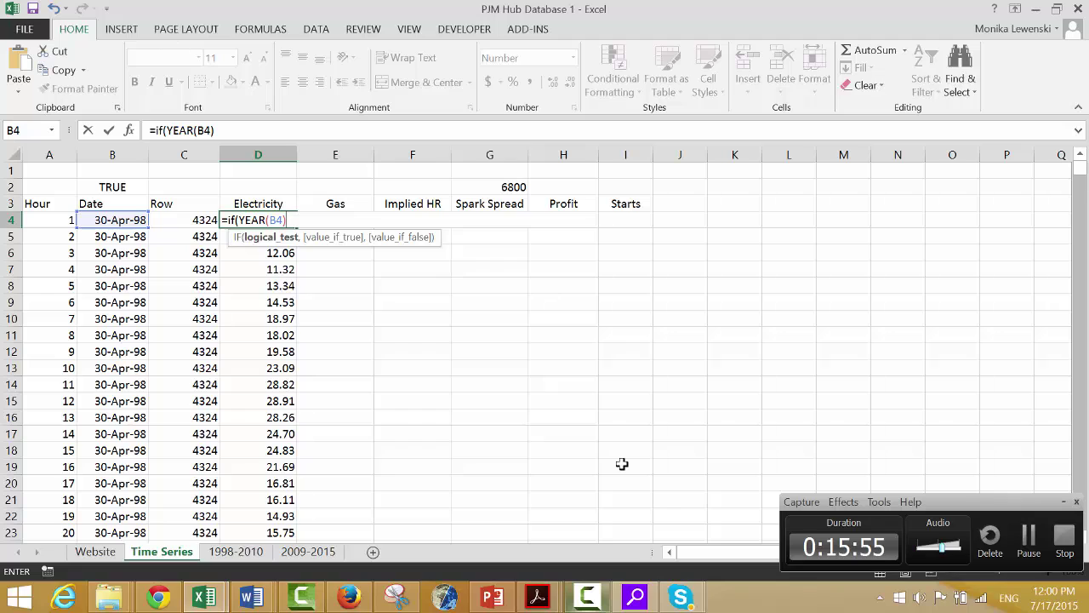
pyautogui.write('<2010,')
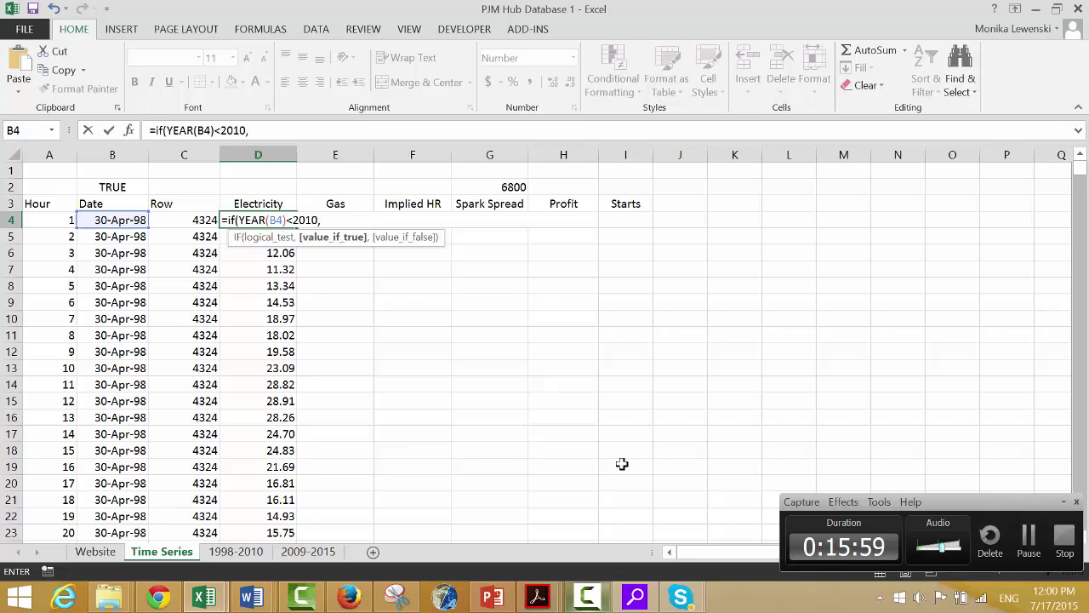
# - Add INDEX(old_data,C4,A4) as the value-if-true in D4's IF formula and enter the formula
pyautogui.write('inde')
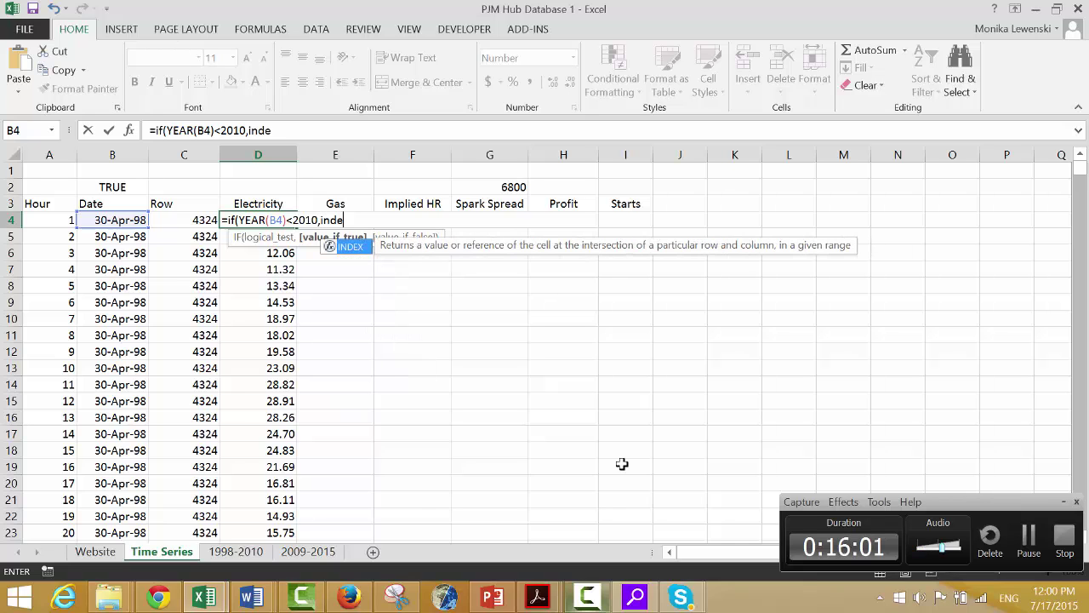
pyautogui.press('Tab')
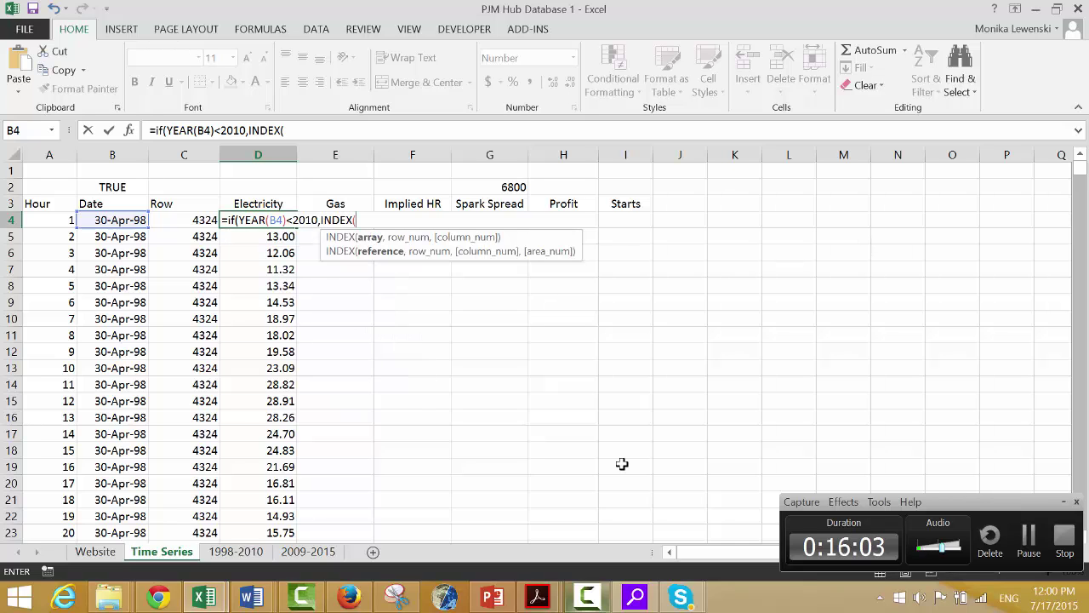
pyautogui.write('o')
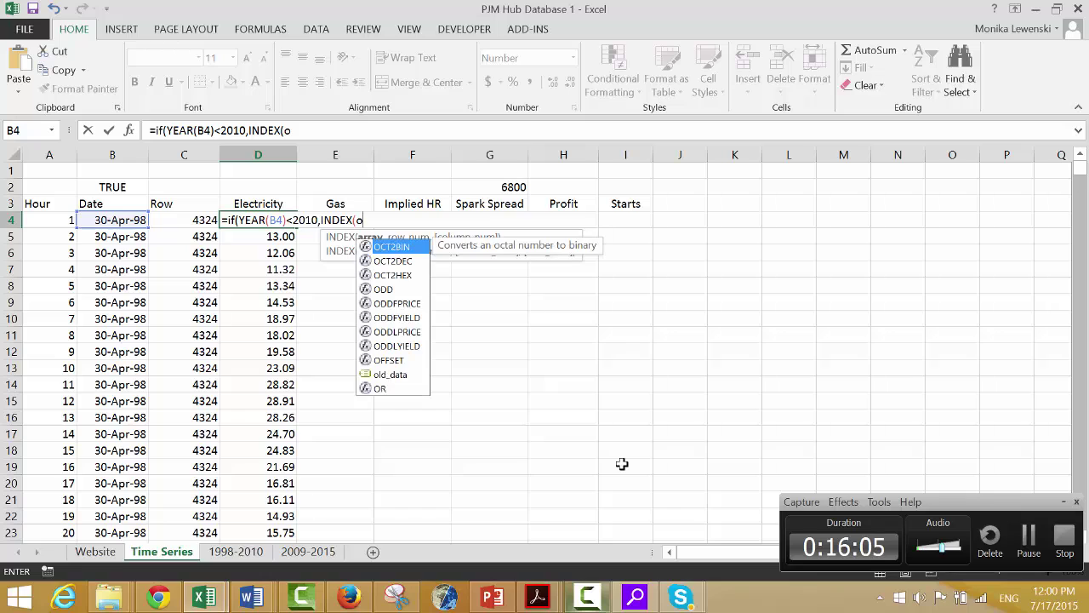
pyautogui.write('l')
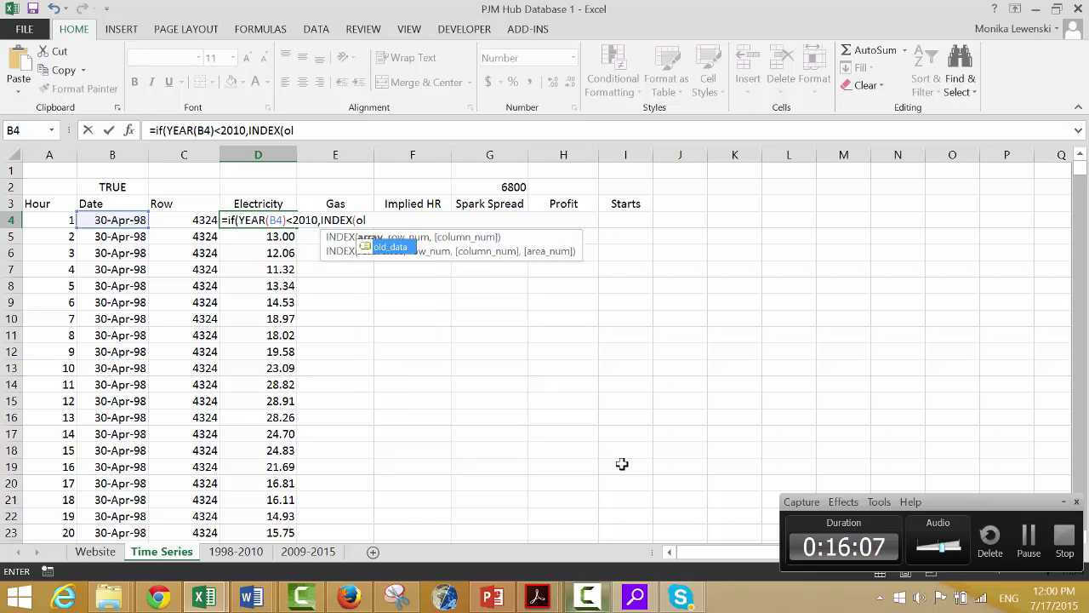
pyautogui.press('Tab')
pyautogui.write(',')
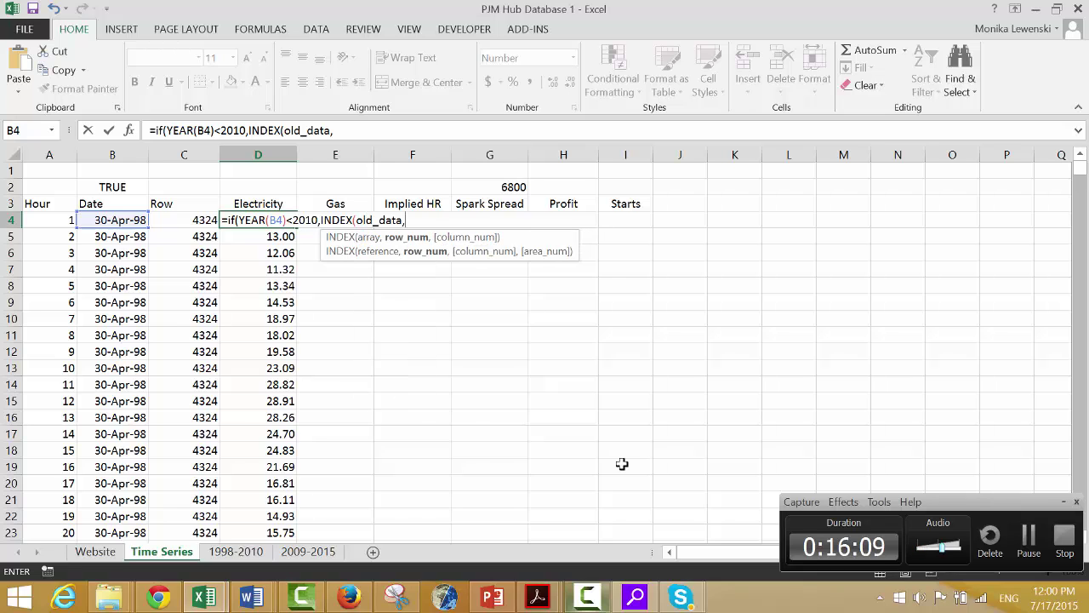
pyautogui.press('Left')
pyautogui.press('Left')
pyautogui.press('Right')
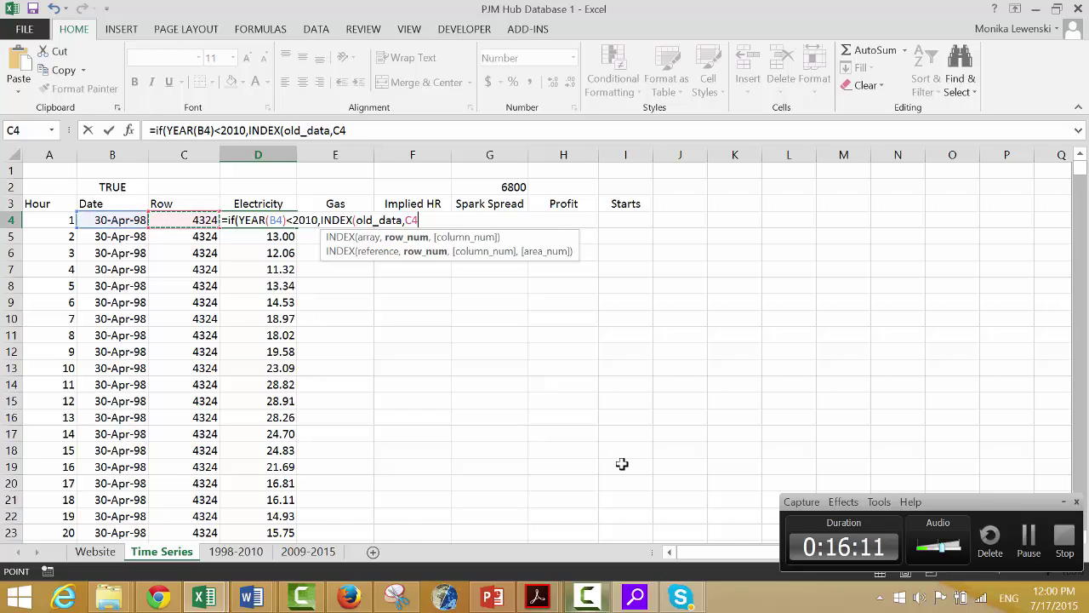
pyautogui.write(',')
pyautogui.press('Left')
pyautogui.press('Left')
pyautogui.press('Left')
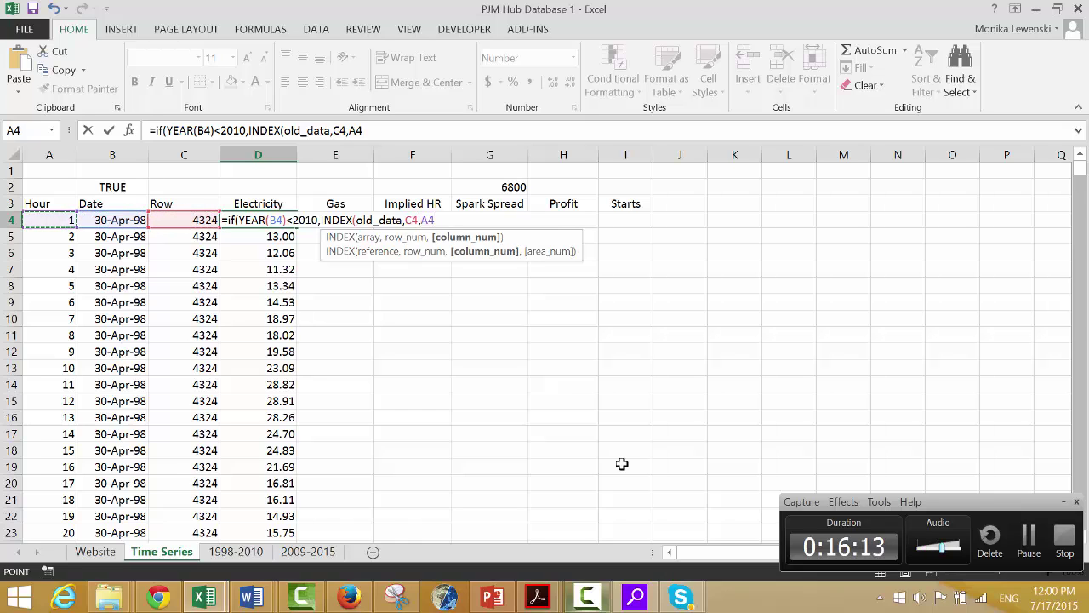
pyautogui.press('Return')
pyautogui.press('Return')
pyautogui.press('Up')
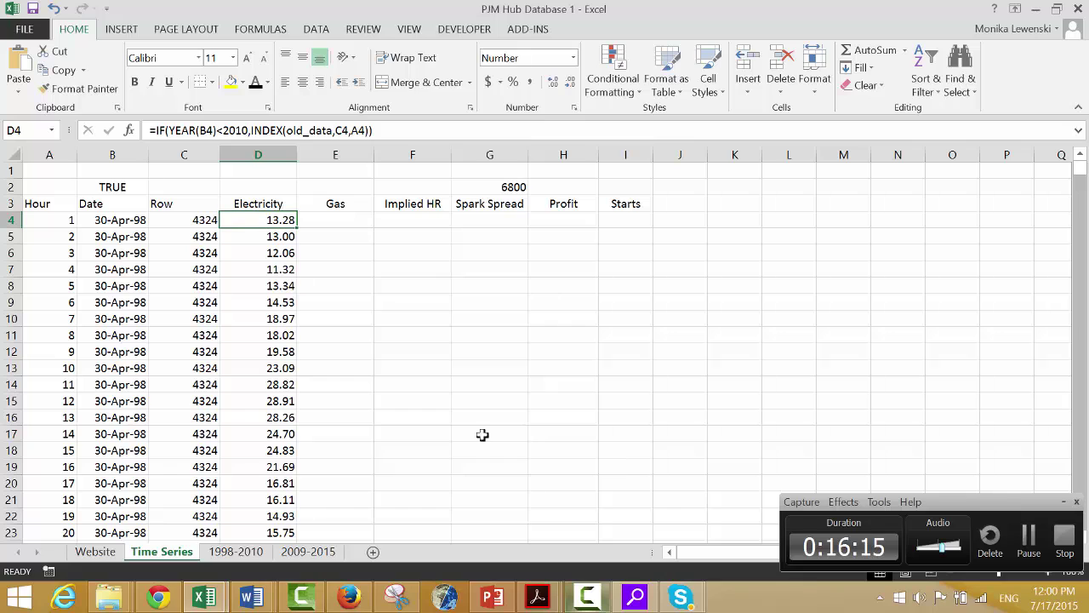
# - Reopen D4's IF formula and start its value-if-false argument with an INDEX function on the new_data range
pyautogui.click(432, 428)
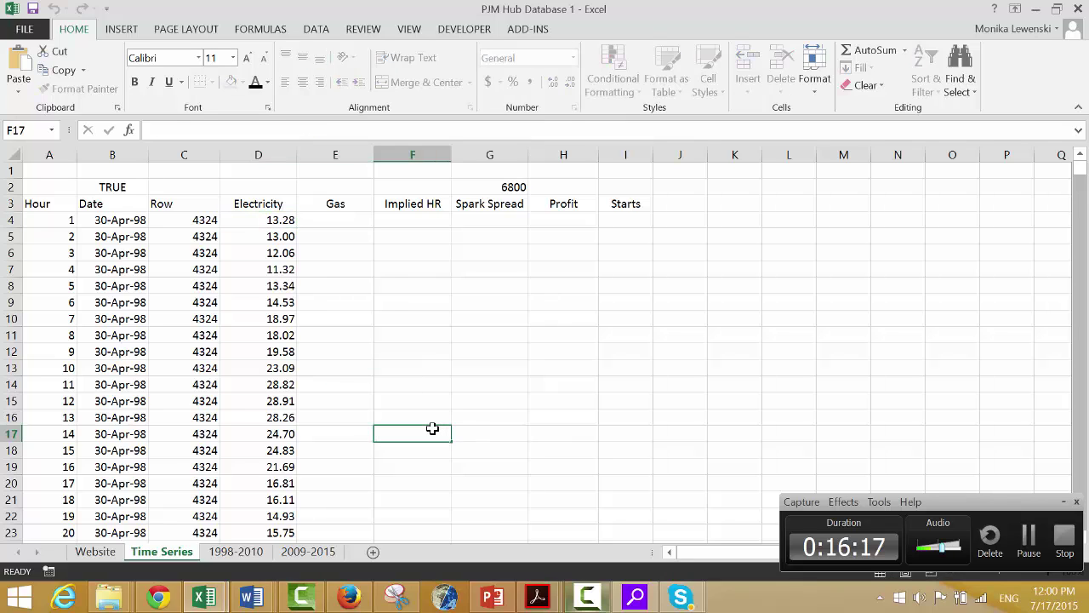
pyautogui.press('Up')
pyautogui.press('Up')
pyautogui.press('Up')
pyautogui.press('Up')
pyautogui.press('Up')
pyautogui.press('Up')
pyautogui.press('Up')
pyautogui.press('Up')
pyautogui.press('Up')
pyautogui.press('Up')
pyautogui.press('Up')
pyautogui.press('Up')
pyautogui.press('Left')
pyautogui.press('Left')
pyautogui.press('Up')
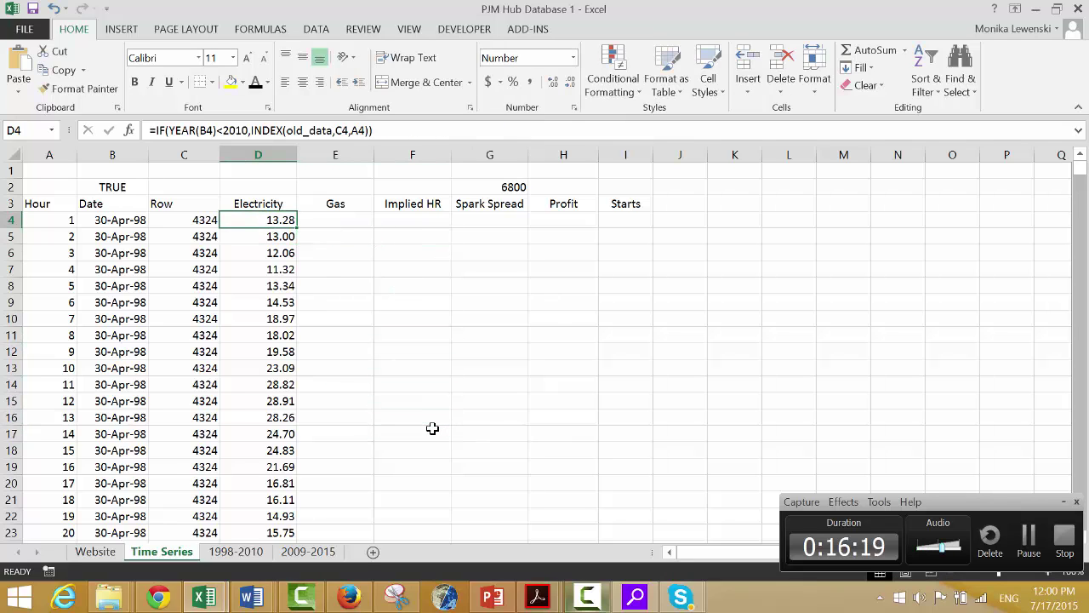
pyautogui.press('F2')
pyautogui.write(',inde')
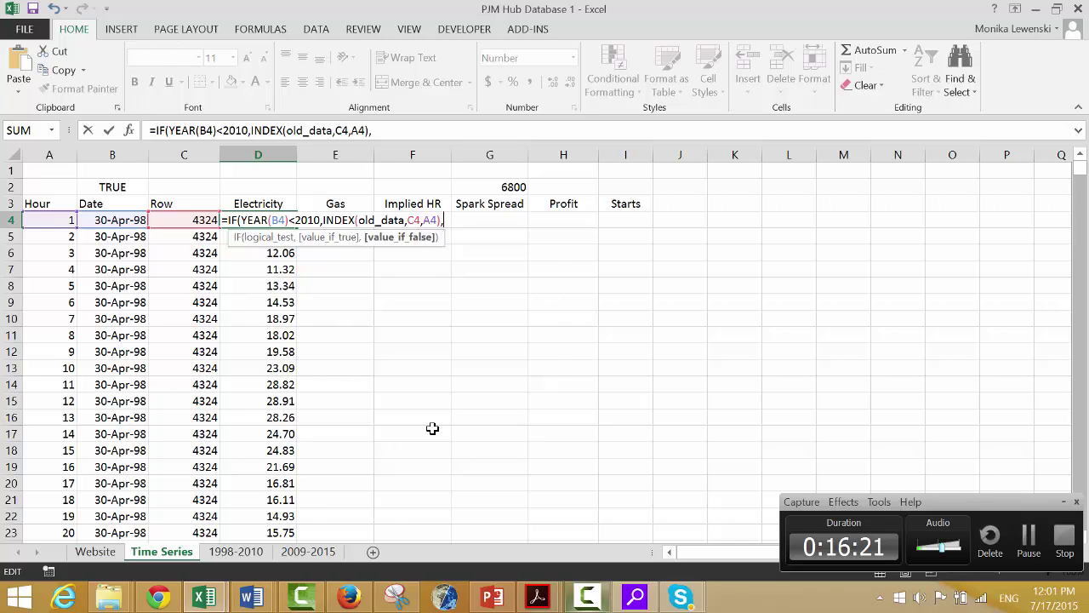
pyautogui.press('Tab')
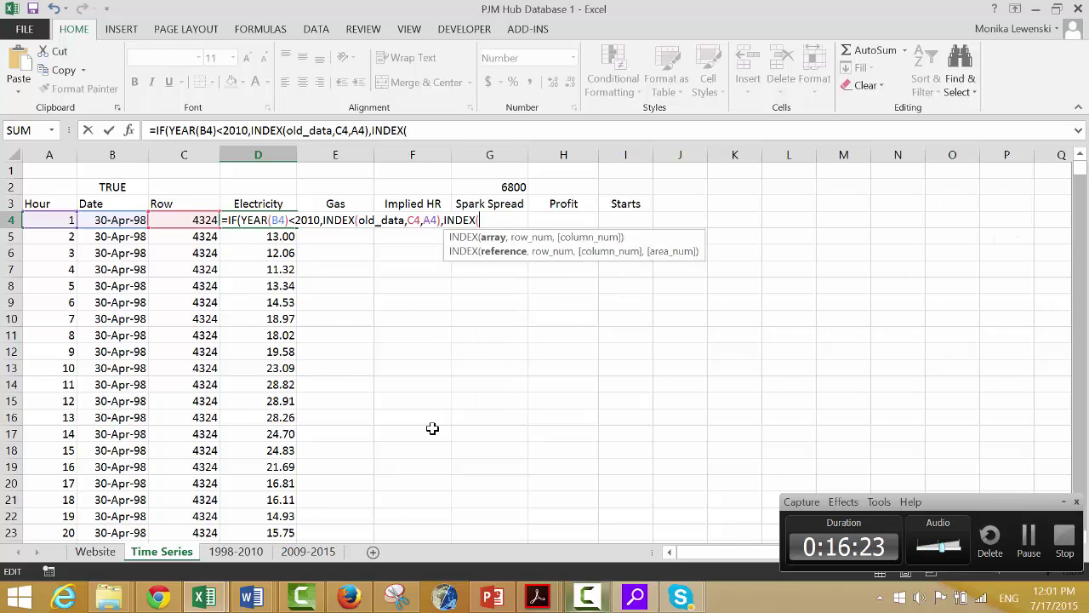
pyautogui.write('ne')
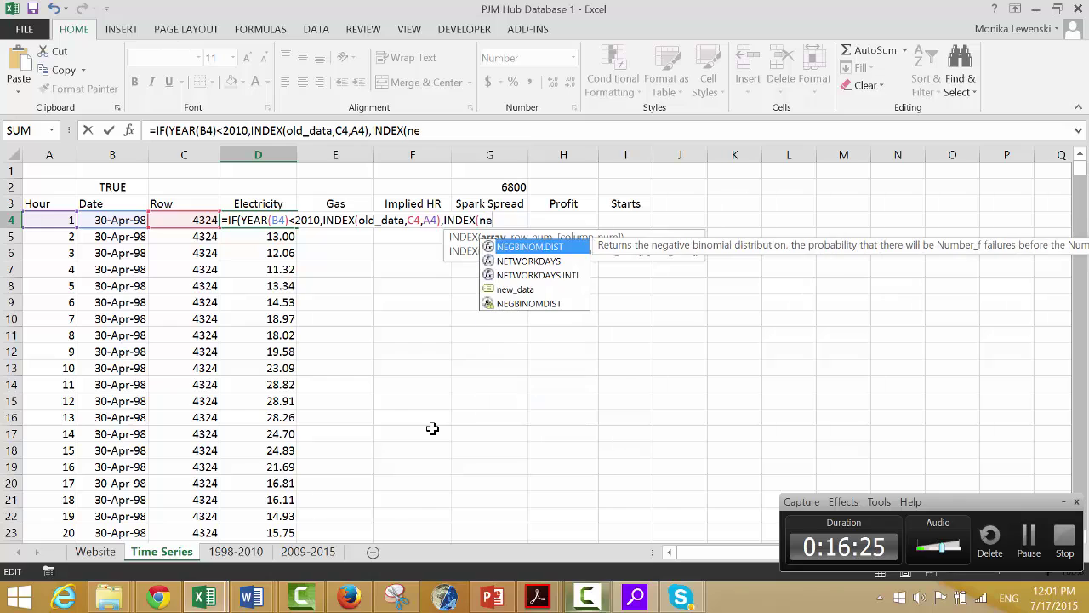
pyautogui.press('Down')
pyautogui.press('Down')
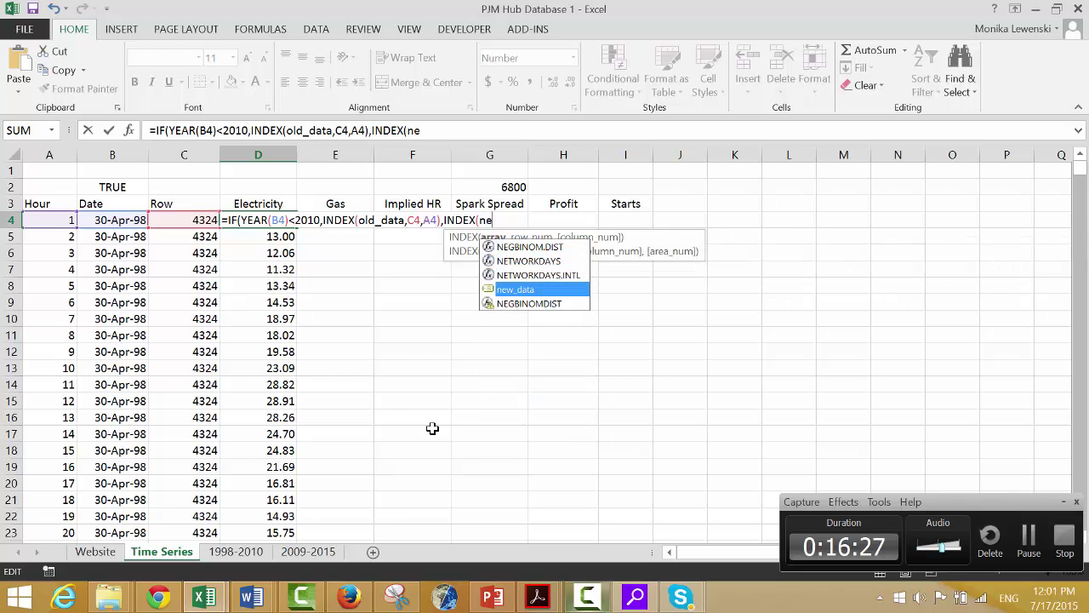
pyautogui.press('Tab')
pyautogui.write(',')
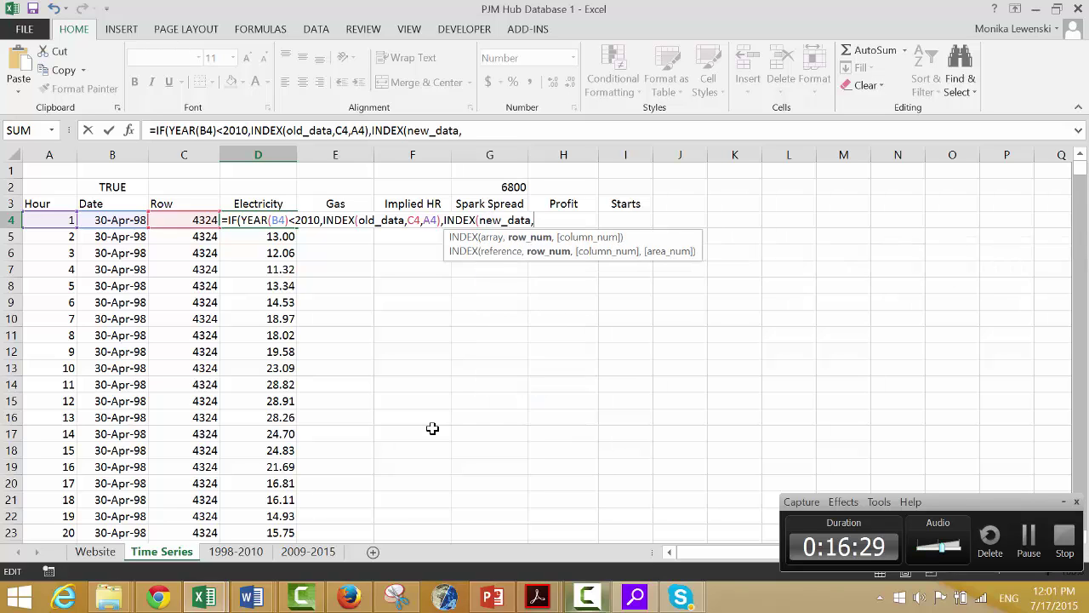
# - Complete the new_data INDEX in D4 with C4 as the row and A4 as the column, and enter the formula
pyautogui.press('Left')
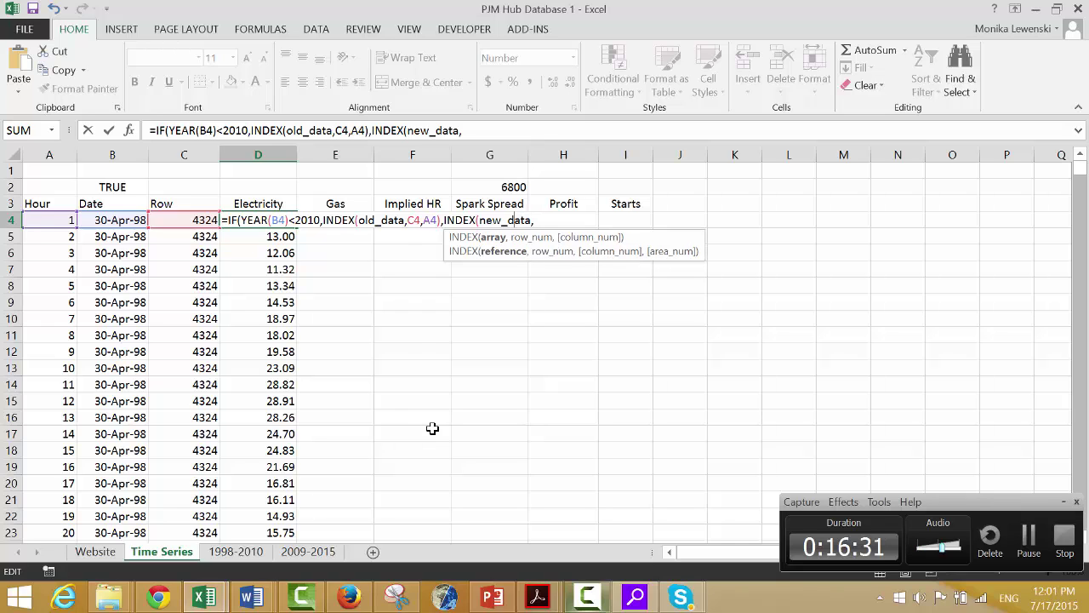
pyautogui.press('Right')
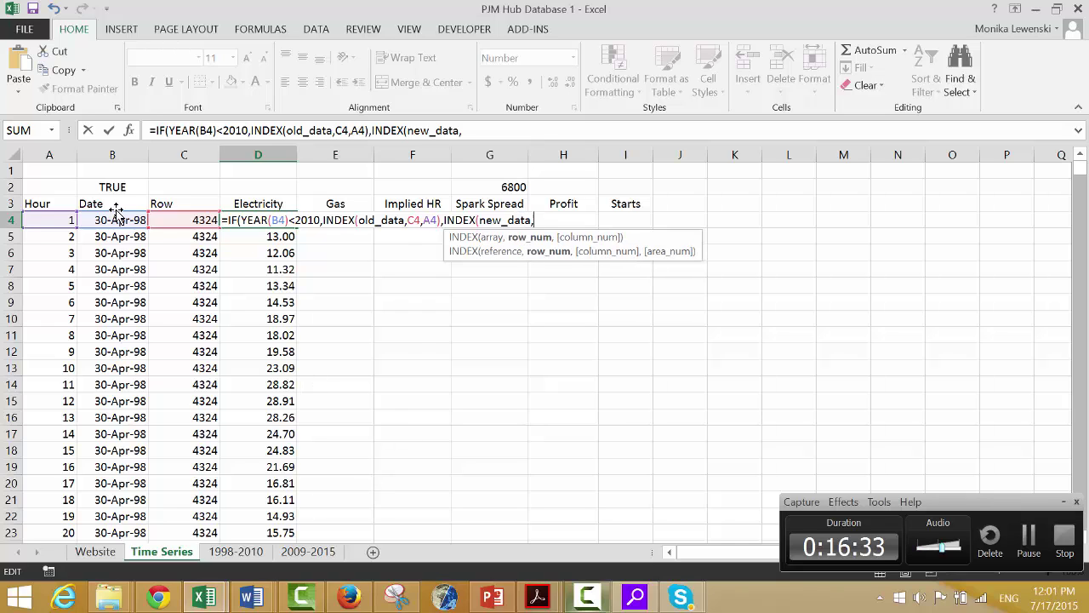
pyautogui.click(171, 252)
pyautogui.press('Up')
pyautogui.press('Up')
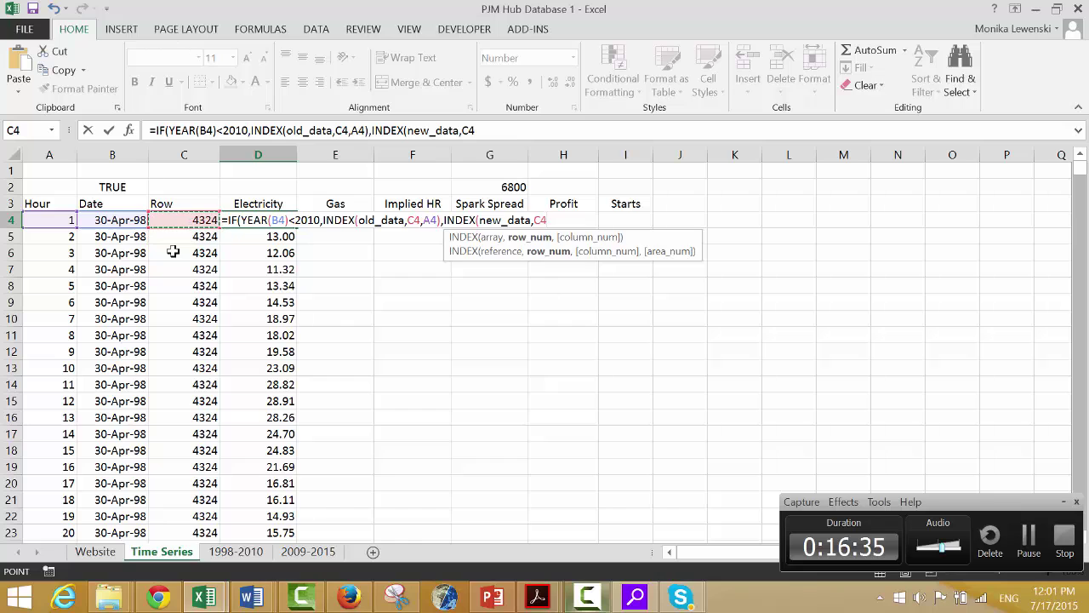
pyautogui.write(',')
pyautogui.click(38, 220)
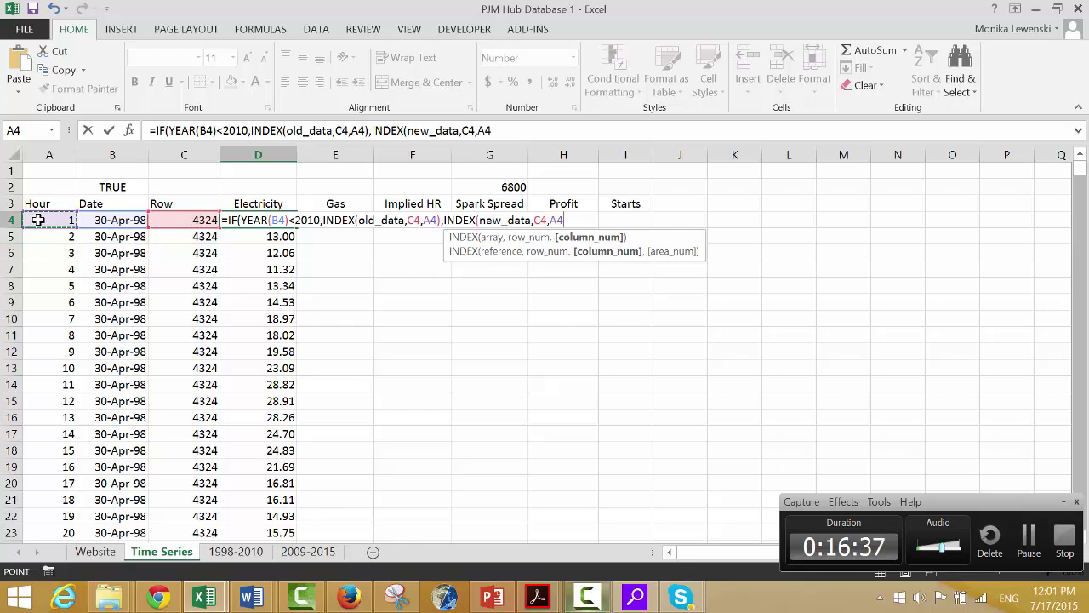
pyautogui.press('Return')
pyautogui.press('Return')
pyautogui.press('Up')
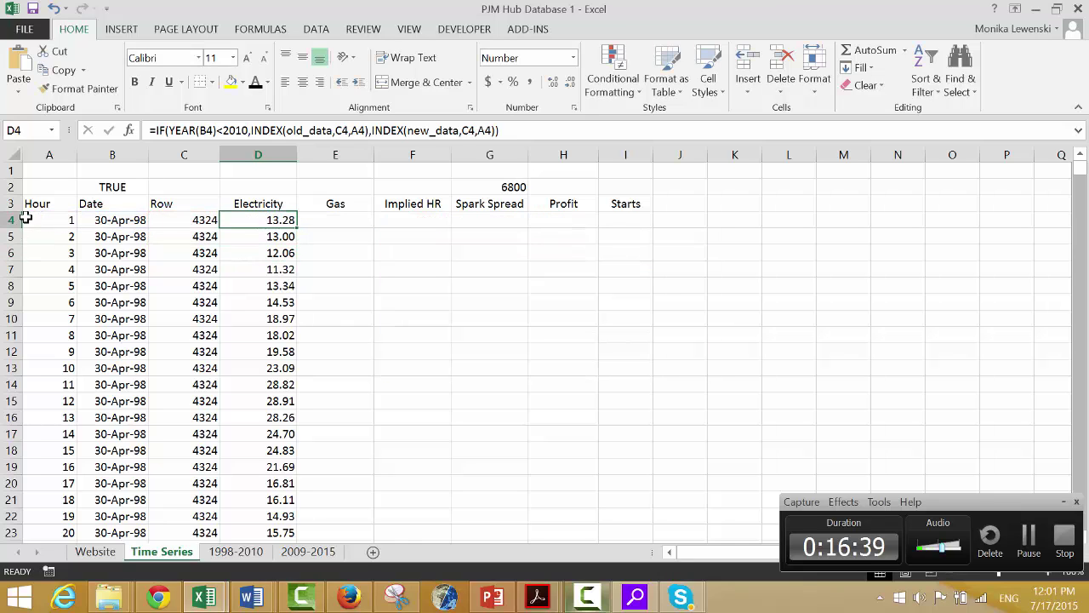
# - Fill the D4 Electricity formula down the whole hourly series
pyautogui.doubleClick(296, 223)
pyautogui.press('Down')
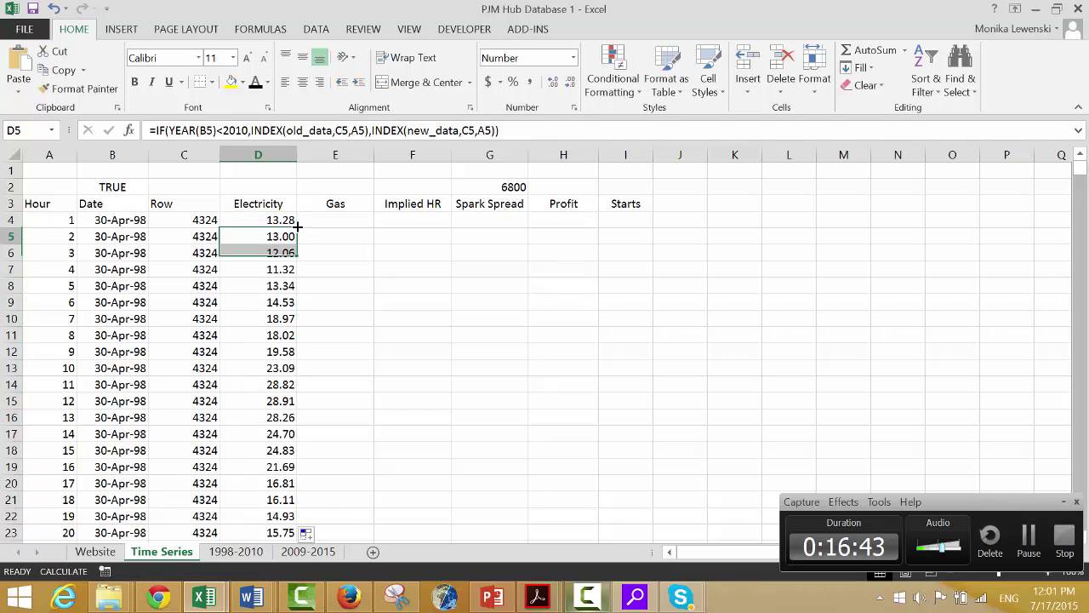
pyautogui.press('Left')
pyautogui.press('Left')
pyautogui.press('Left')
pyautogui.press('Up')
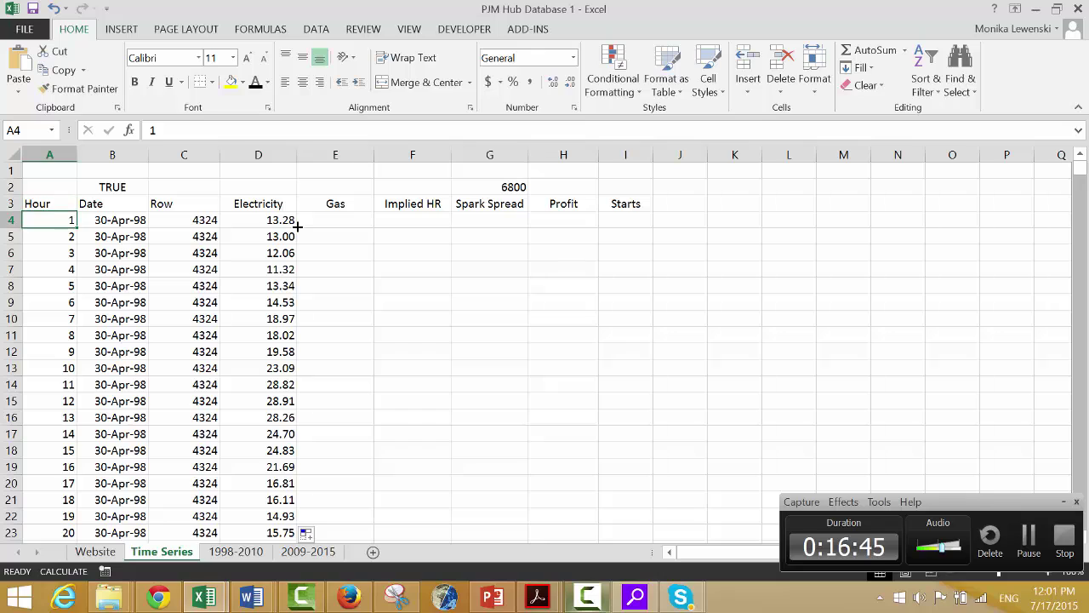
pyautogui.press('Right')
pyautogui.press('Down')
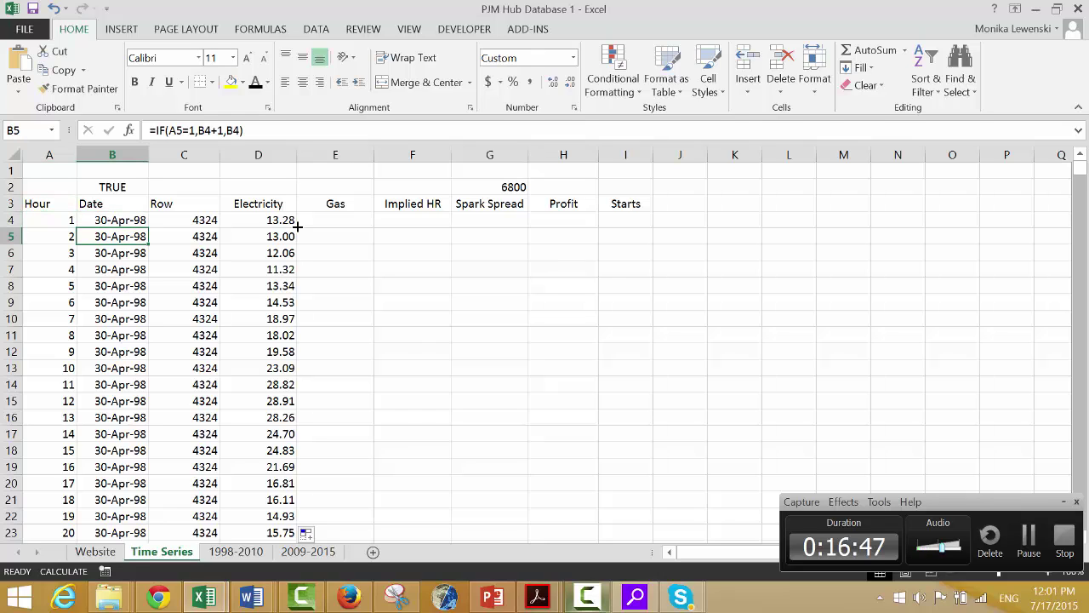
# - Examine the filled hour, date, row and electricity values down the Time Series sheet, and return to its first rows
pyautogui.press('Left')
pyautogui.press('Right')
pyautogui.press('Down')
pyautogui.press('Down')
pyautogui.press('Down')
pyautogui.press('Down')
pyautogui.press('Down')
pyautogui.press('Down')
pyautogui.press('Down')
pyautogui.press('Down')
pyautogui.press('Down')
pyautogui.press('Down')
pyautogui.press('Down')
pyautogui.press('Down')
pyautogui.press('Down')
pyautogui.press('Down')
pyautogui.press('Down')
pyautogui.press('Down')
pyautogui.press('Down')
pyautogui.press('Down')
pyautogui.press('Down')
pyautogui.press('Down')
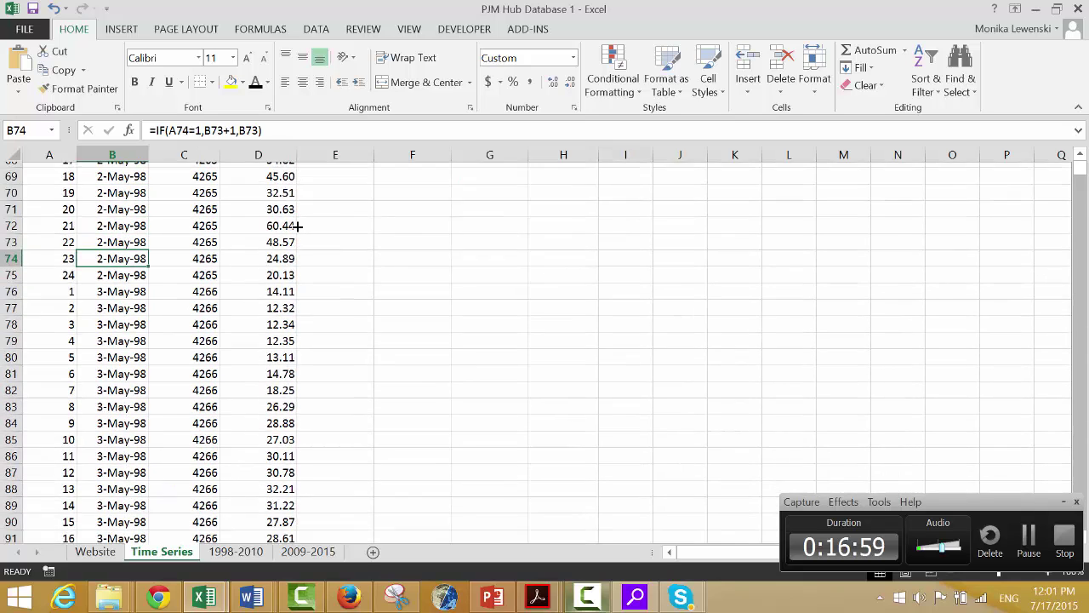
pyautogui.press('Down')
pyautogui.press('Down')
pyautogui.press('Down')
pyautogui.press('Down')
pyautogui.press('Down')
pyautogui.press('Down')
pyautogui.press('Down')
pyautogui.press('Down')
pyautogui.press('Down')
pyautogui.press('Down')
pyautogui.press('Down')
pyautogui.press('Down')
pyautogui.press('Down')
pyautogui.press('Down')
pyautogui.press('Down')
pyautogui.press('Down')
pyautogui.press('Down')
pyautogui.press('Down')
pyautogui.press('Down')
pyautogui.press('Down')
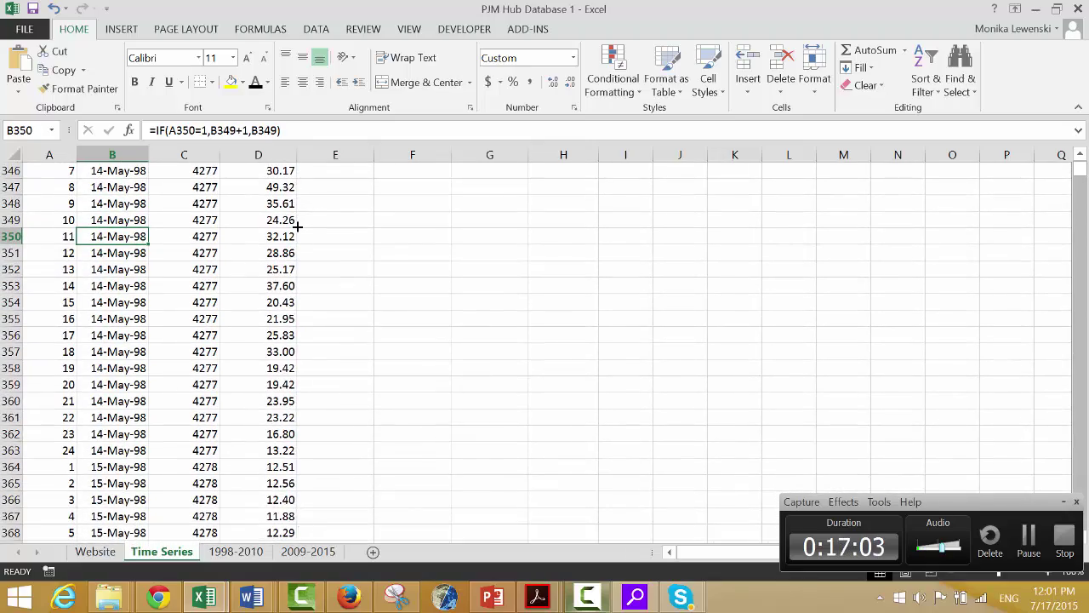
pyautogui.hotkey('ctrl', 'Up')
pyautogui.hotkey('ctrl', 'Up')
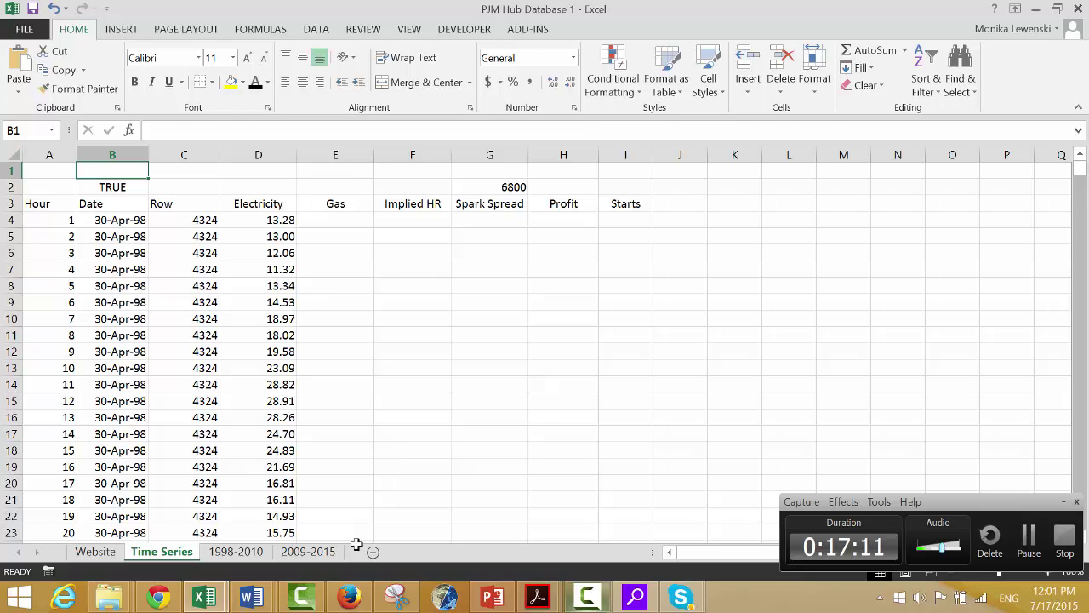
pyautogui.click(349, 598)
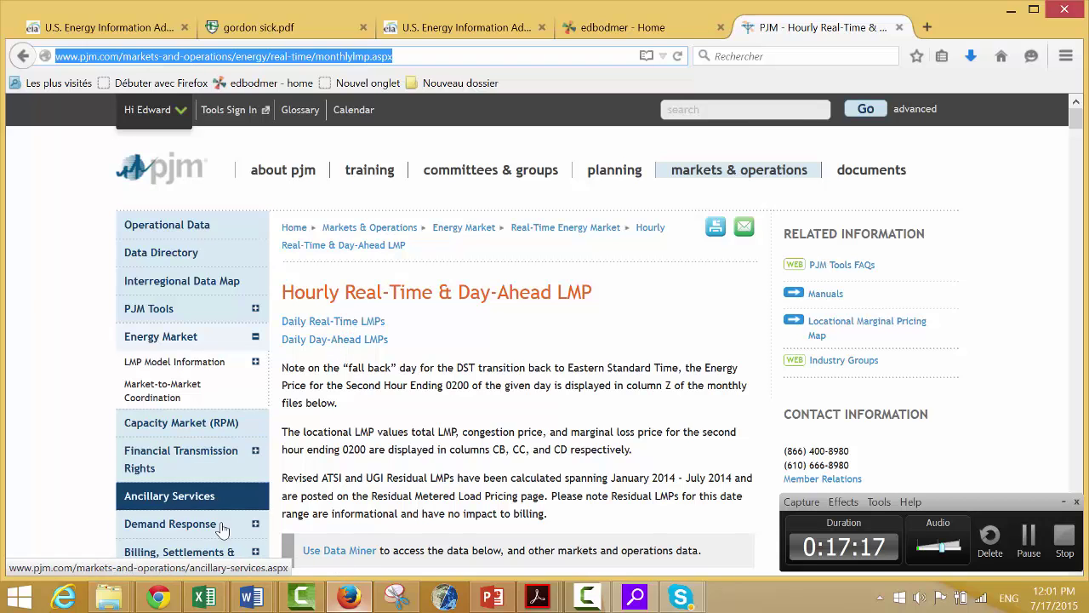
pyautogui.click(223, 603)
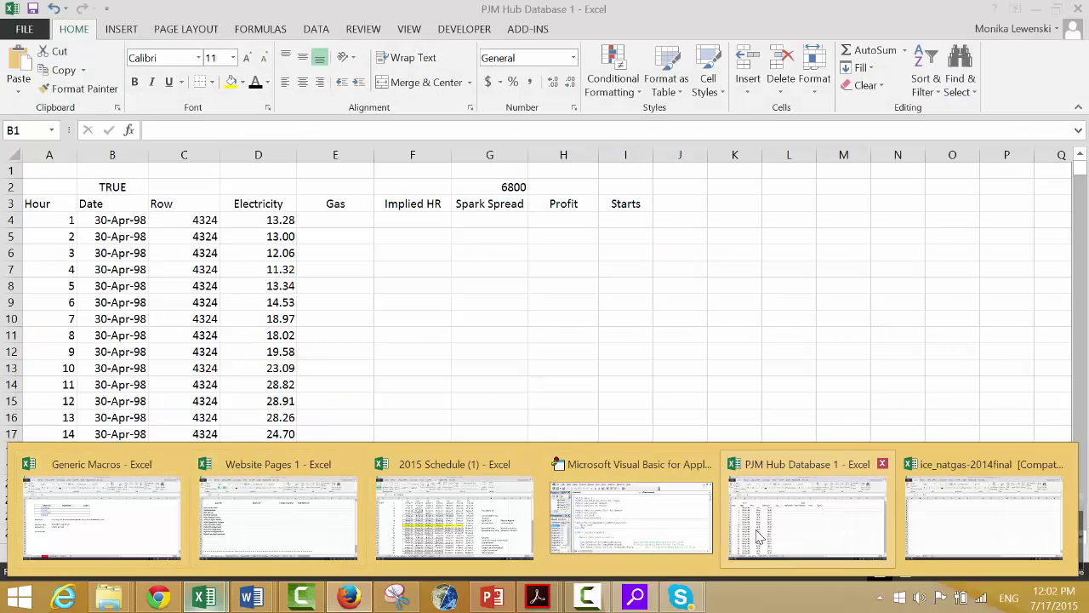
pyautogui.click(766, 534)
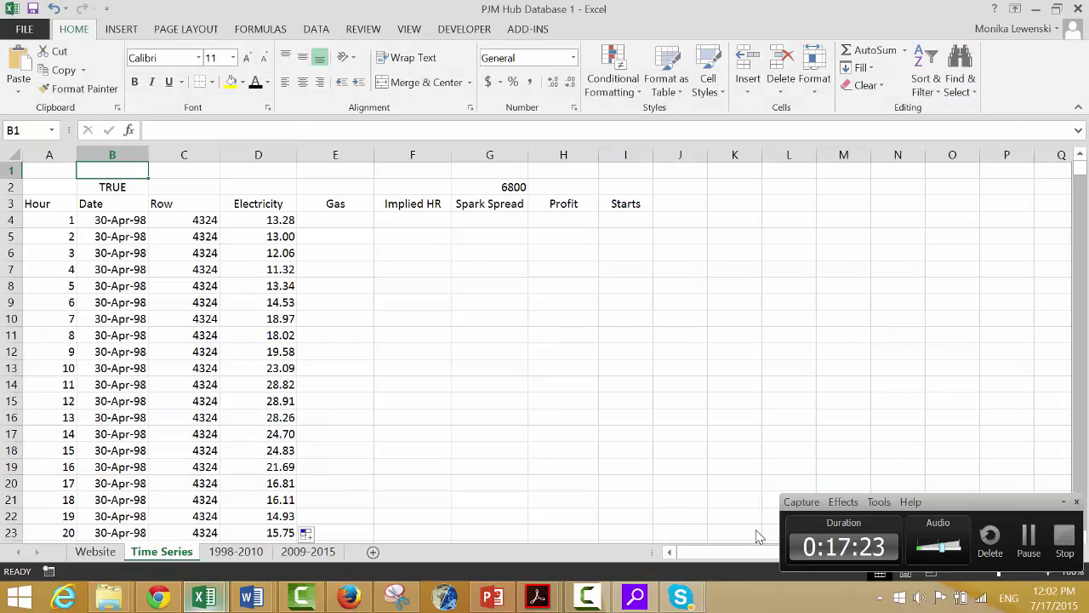
# - On the Website sheet, change the label in B4 to "Get Hourly PJM Prices from"
pyautogui.click(82, 553)
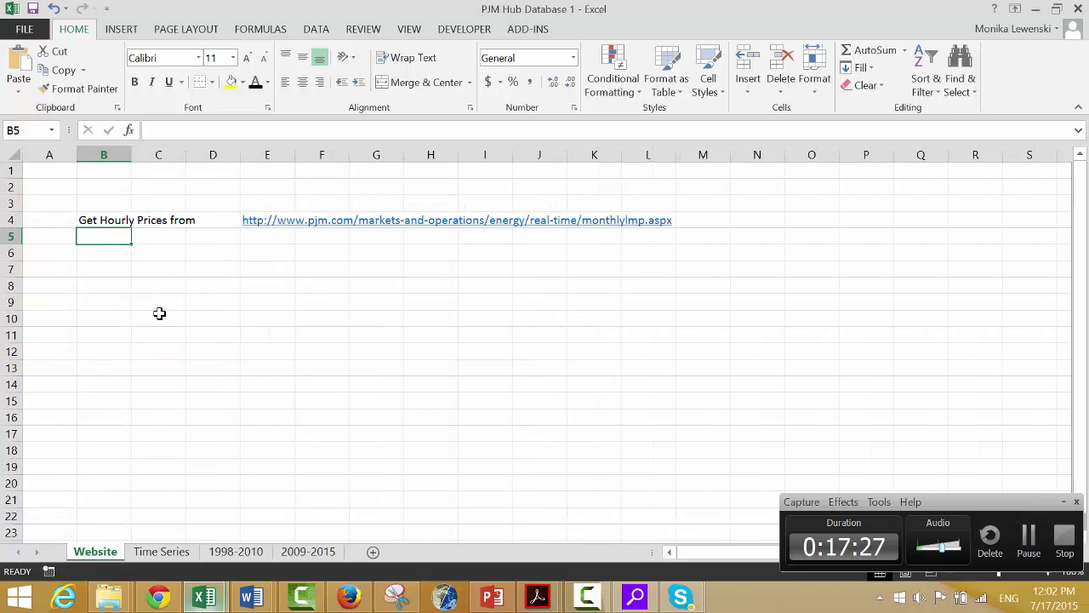
pyautogui.press('Up')
pyautogui.press('F2')
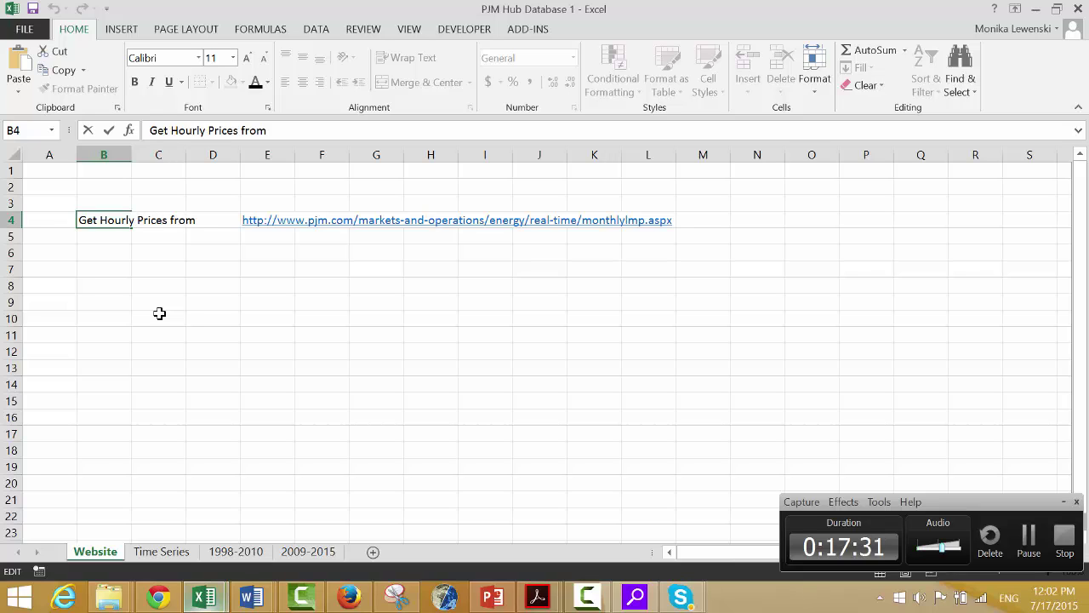
pyautogui.write('PJM')
pyautogui.press('Return')
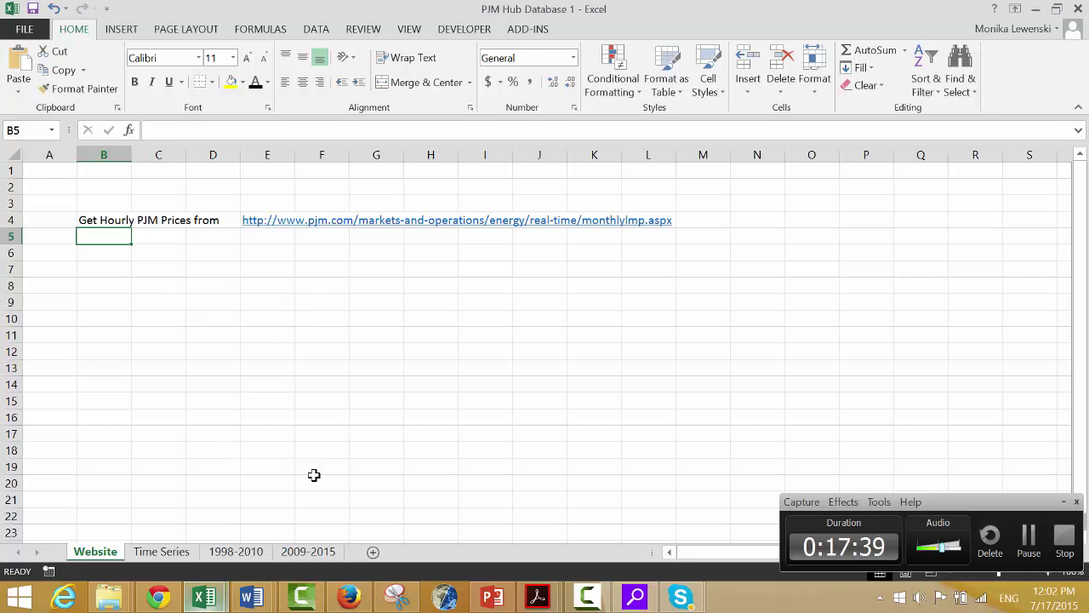
# - Switch to Firefox, open PJM's Daily Real-Time LMPs page and examine its list of daily price files
pyautogui.click(356, 600)
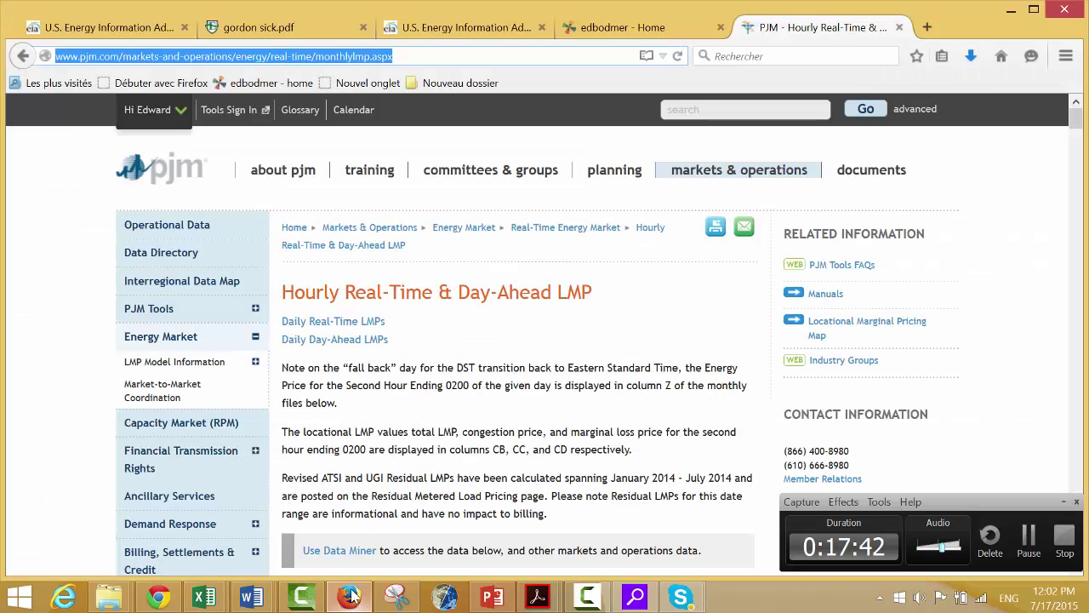
pyautogui.click(330, 329)
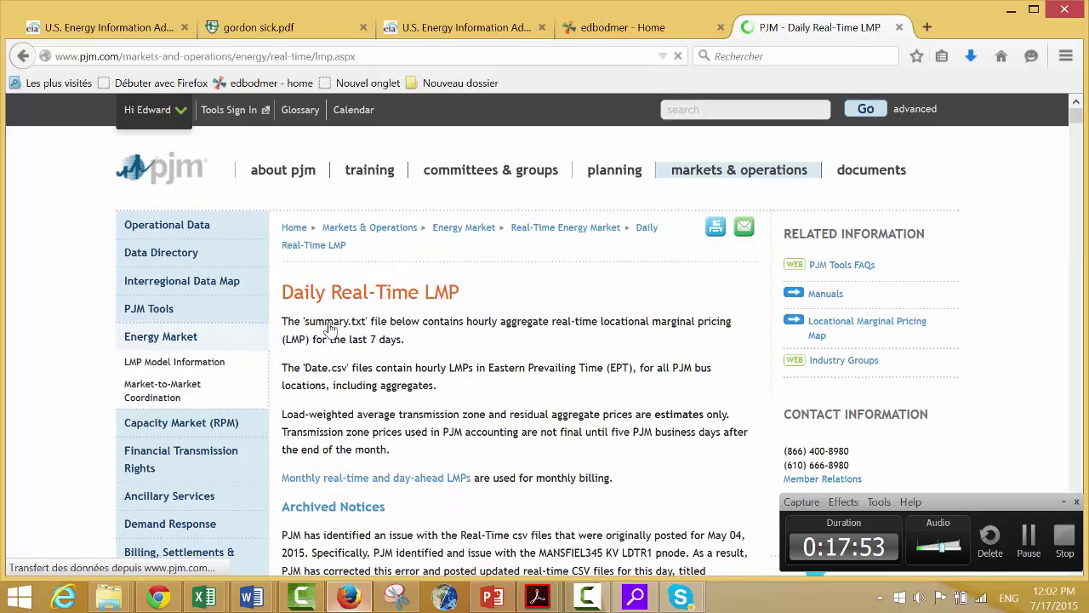
pyautogui.scroll(-5, 330, 328)
pyautogui.scroll(-7, 330, 328)
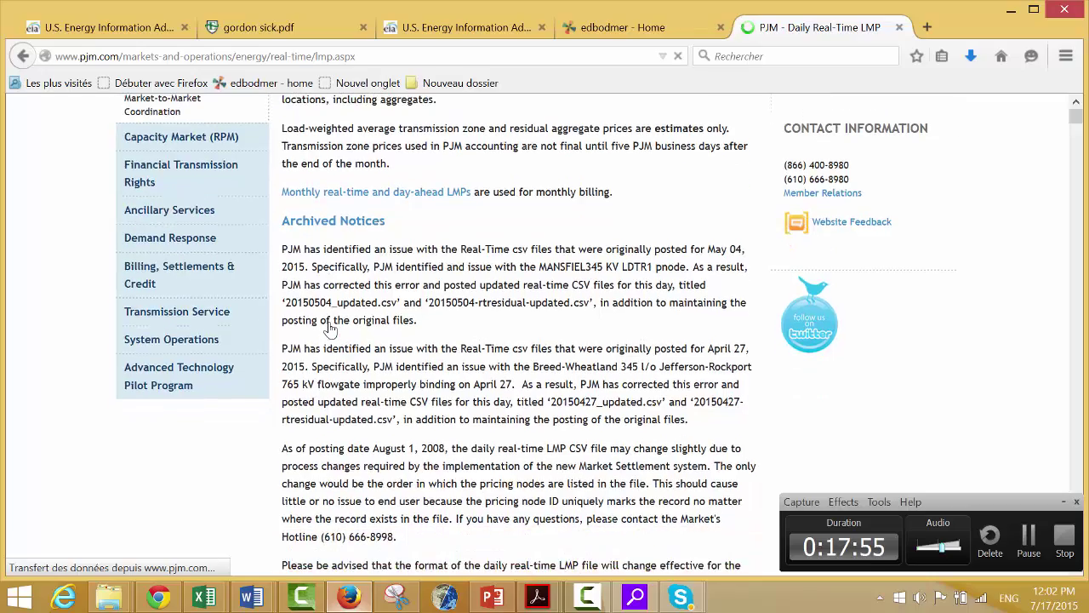
pyautogui.scroll(-10, 330, 328)
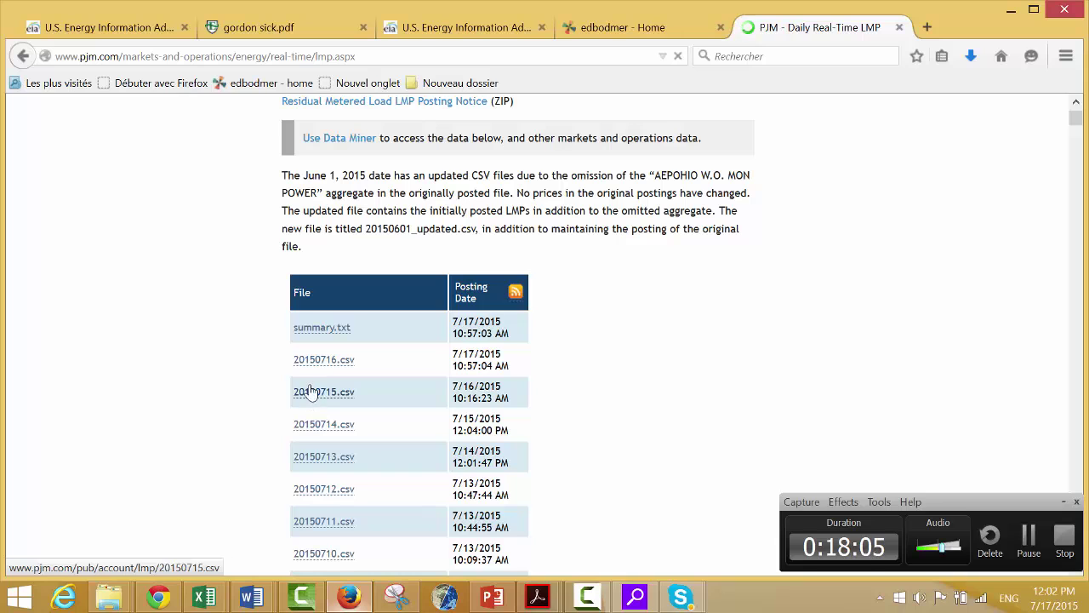
pyautogui.scroll(-8, 319, 364)
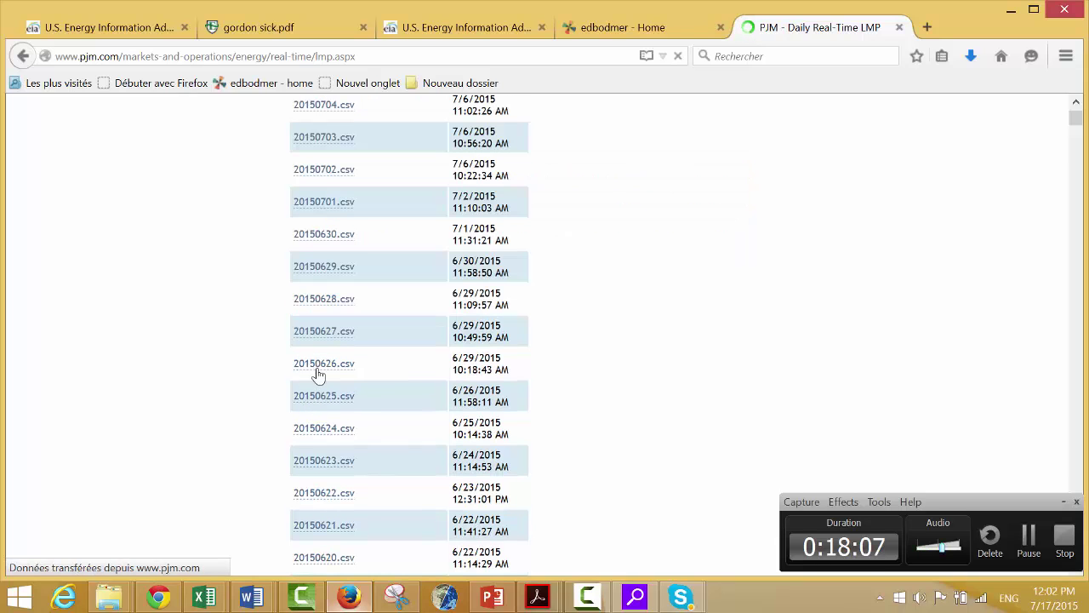
pyautogui.scroll(10, 359, 240)
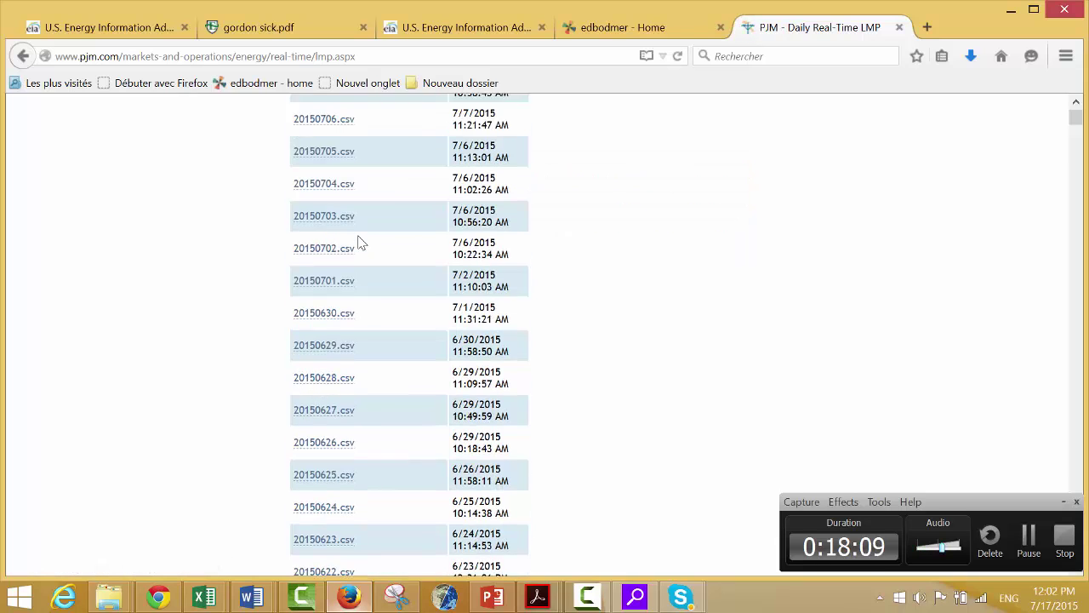
pyautogui.scroll(-5, 360, 243)
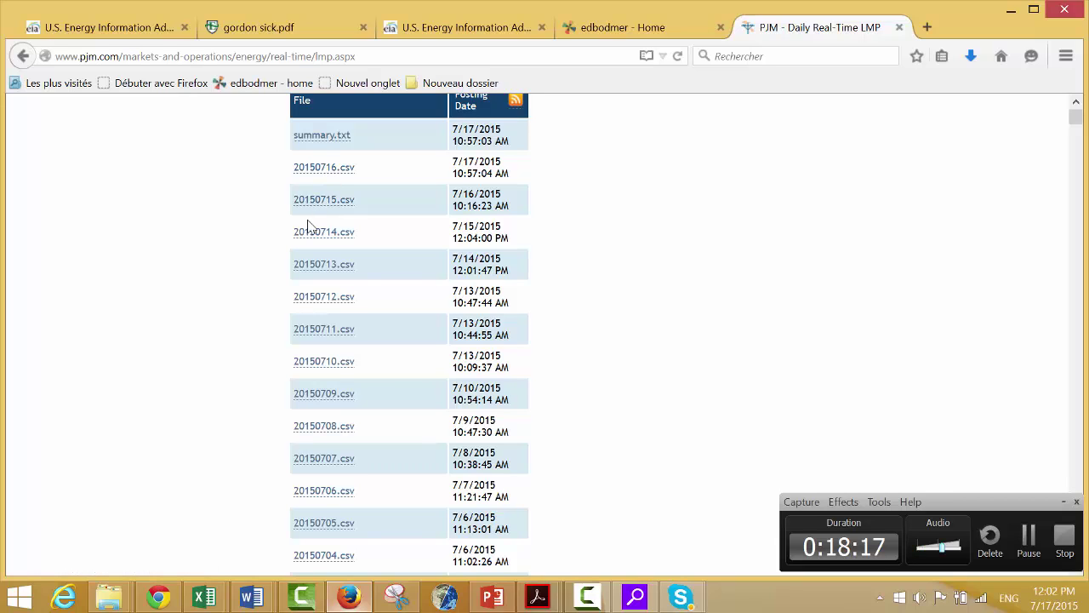
pyautogui.scroll(10, 323, 175)
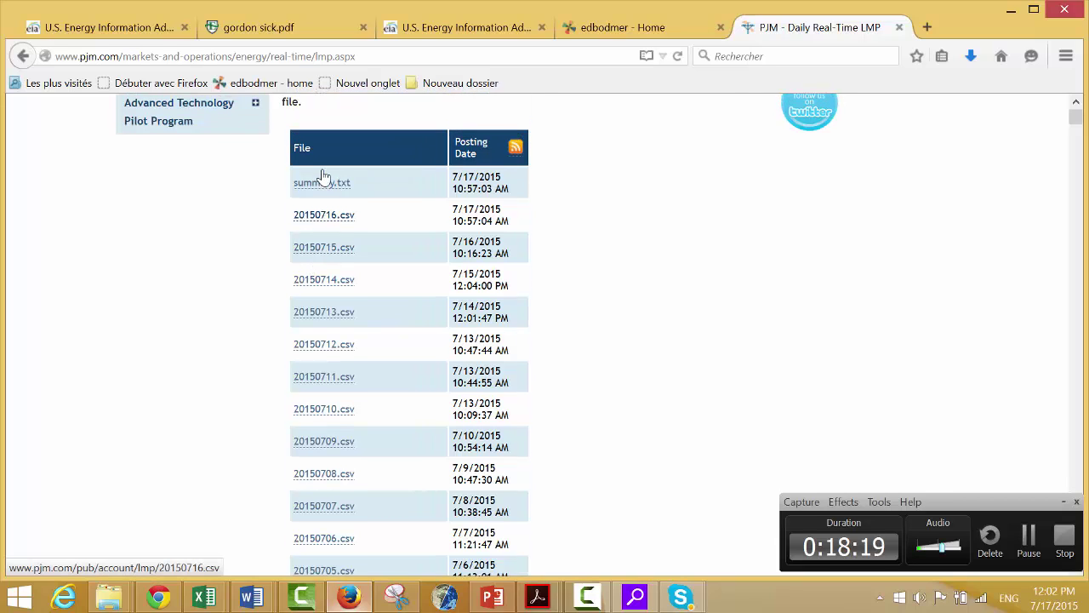
pyautogui.scroll(-1, 323, 175)
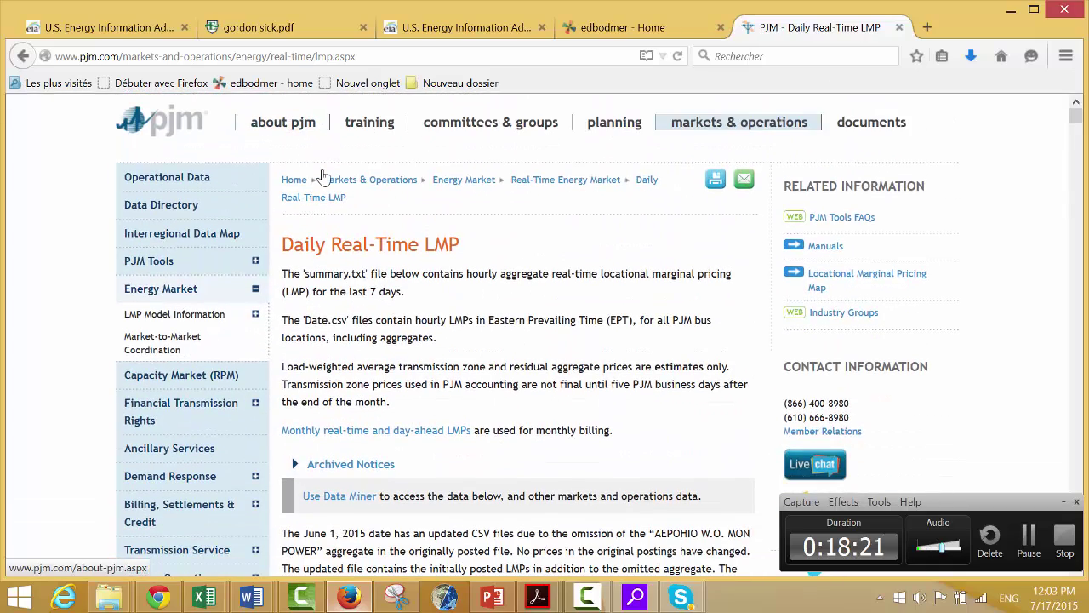
pyautogui.scroll(-8, 323, 175)
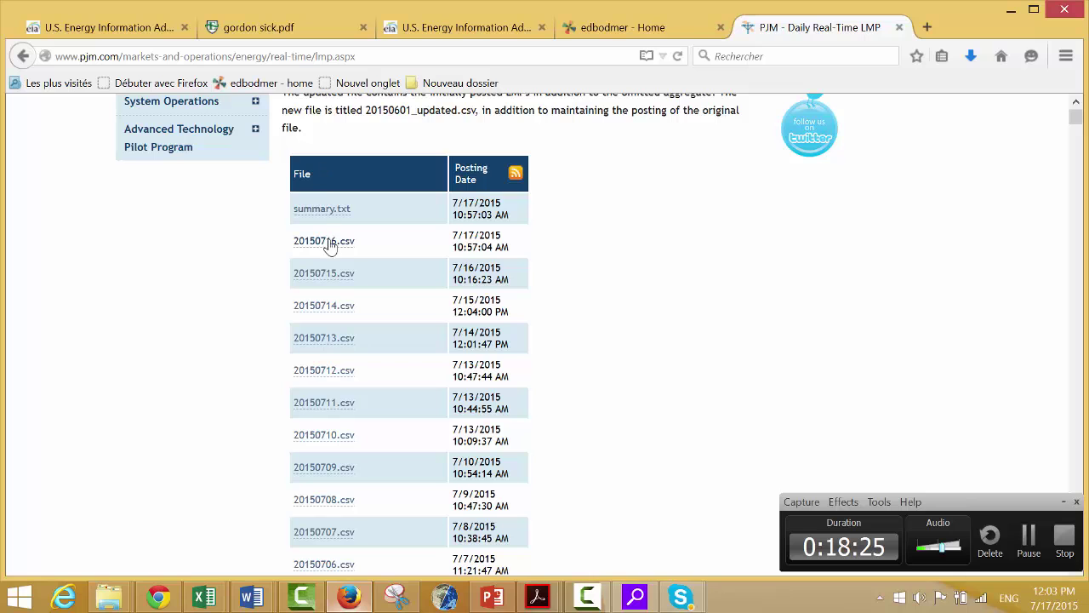
pyautogui.scroll(-1, 337, 435)
pyautogui.scroll(-12, 337, 435)
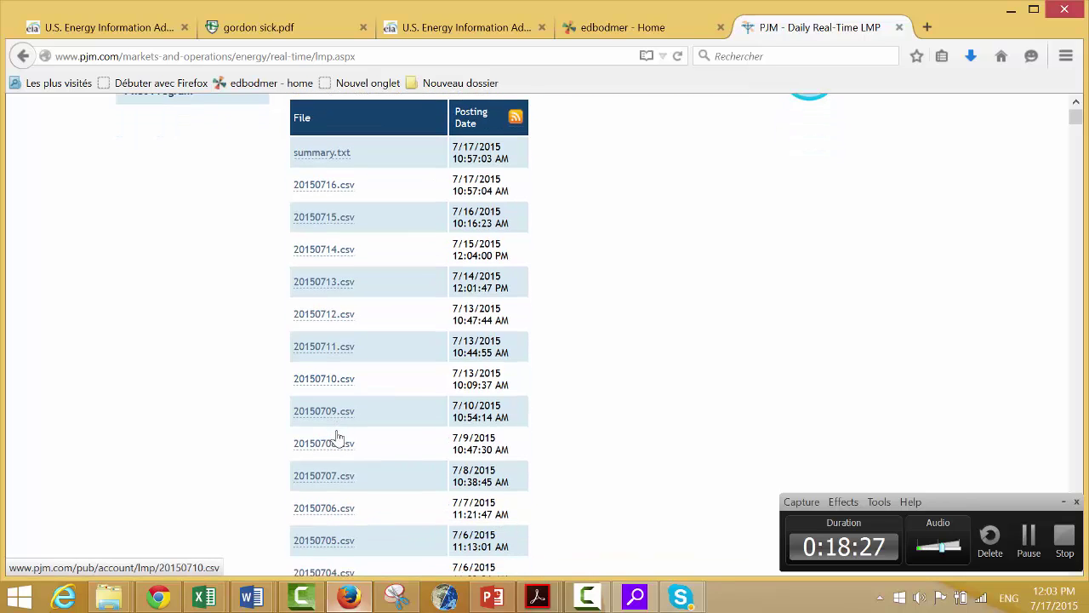
pyautogui.scroll(-18, 337, 437)
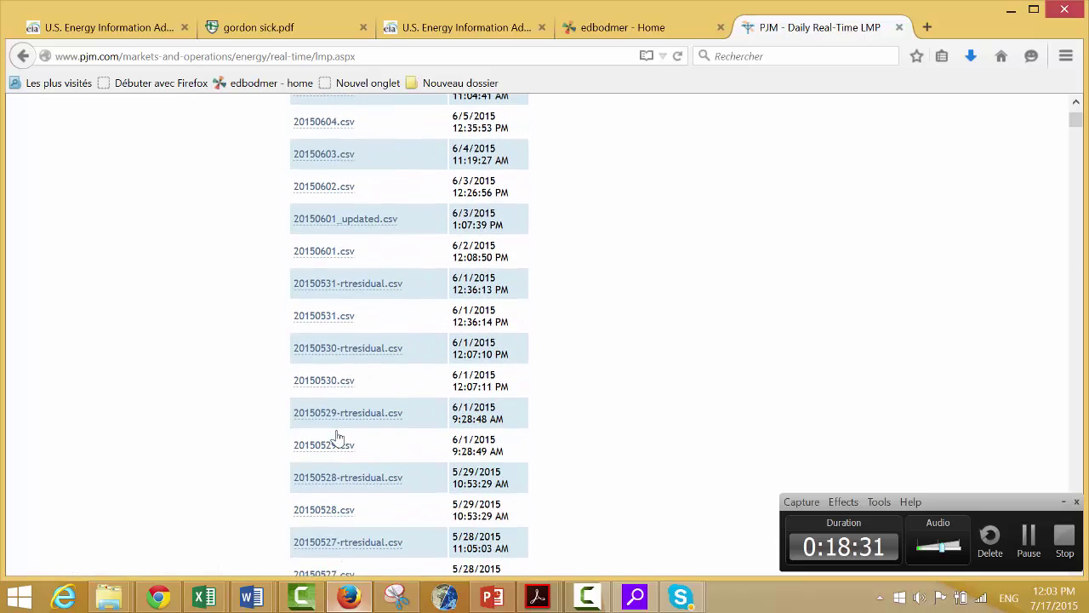
pyautogui.scroll(-17, 336, 437)
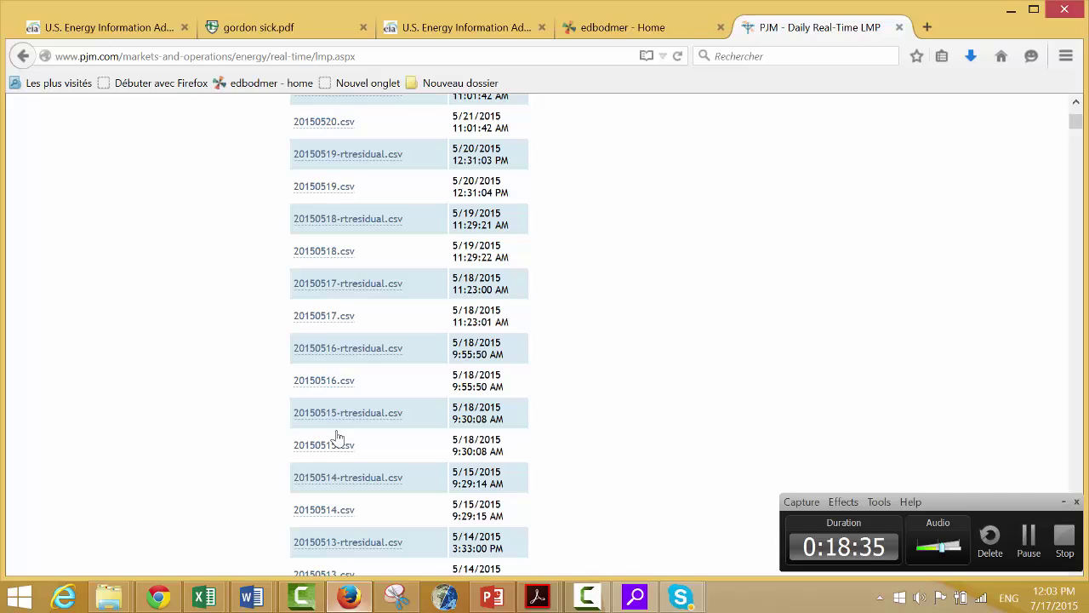
pyautogui.scroll(-20, 337, 436)
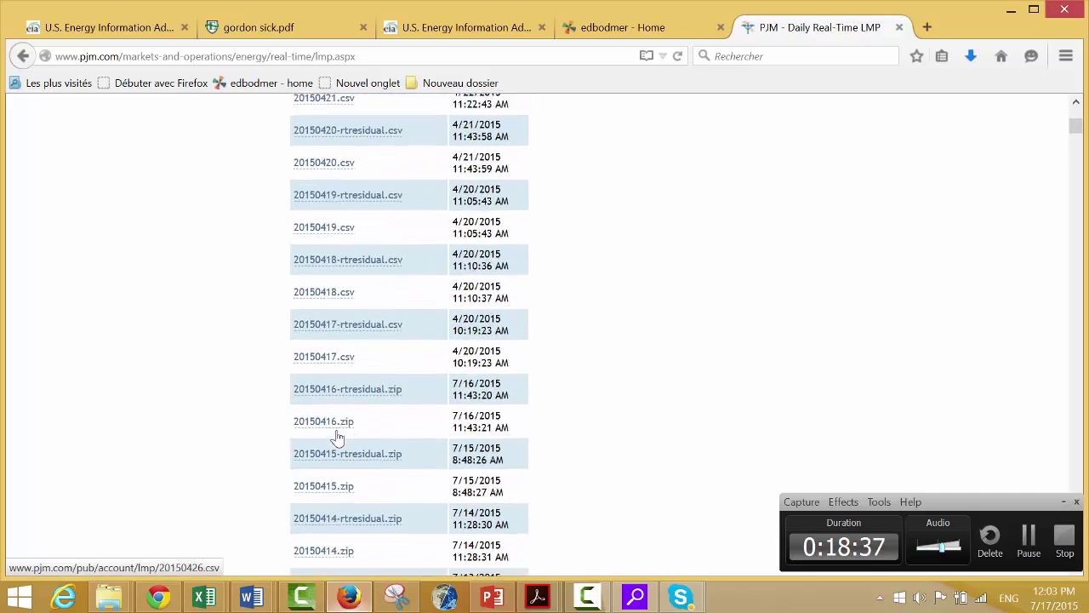
pyautogui.scroll(-5, 337, 437)
pyautogui.scroll(20, 337, 437)
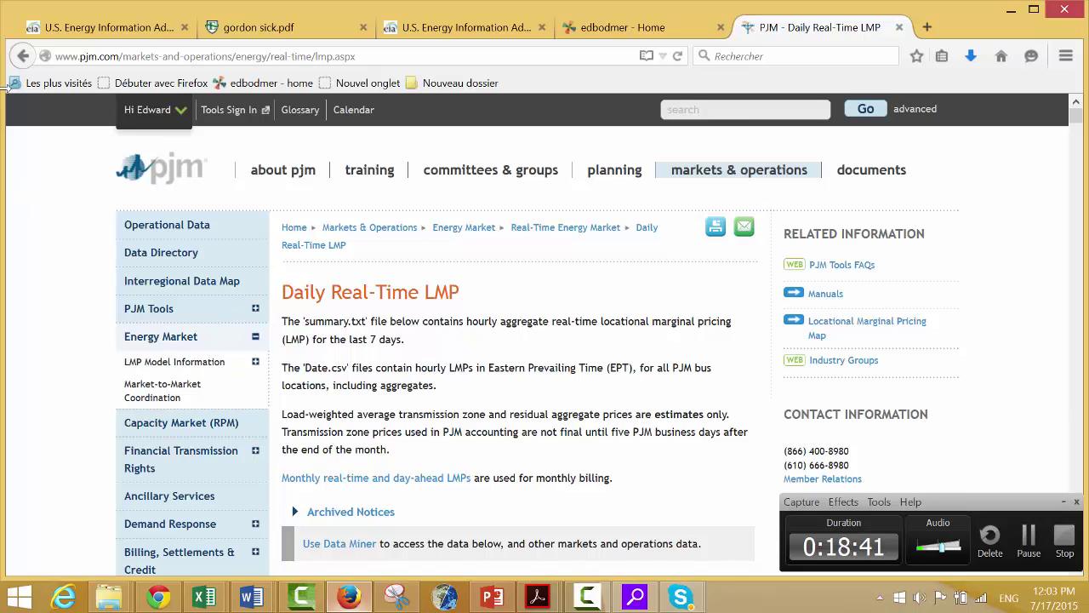
# - Go back to PJM's Energy Market page and open the monthly files of Hourly LMPs under Day-Ahead Energy Market
pyautogui.click(23, 56)
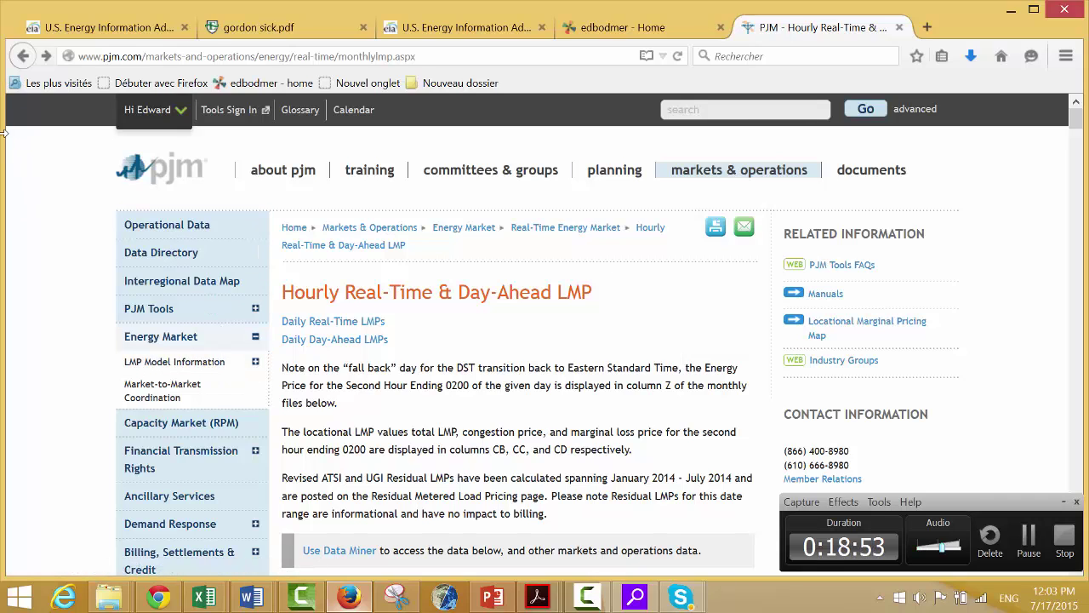
pyautogui.click(23, 56)
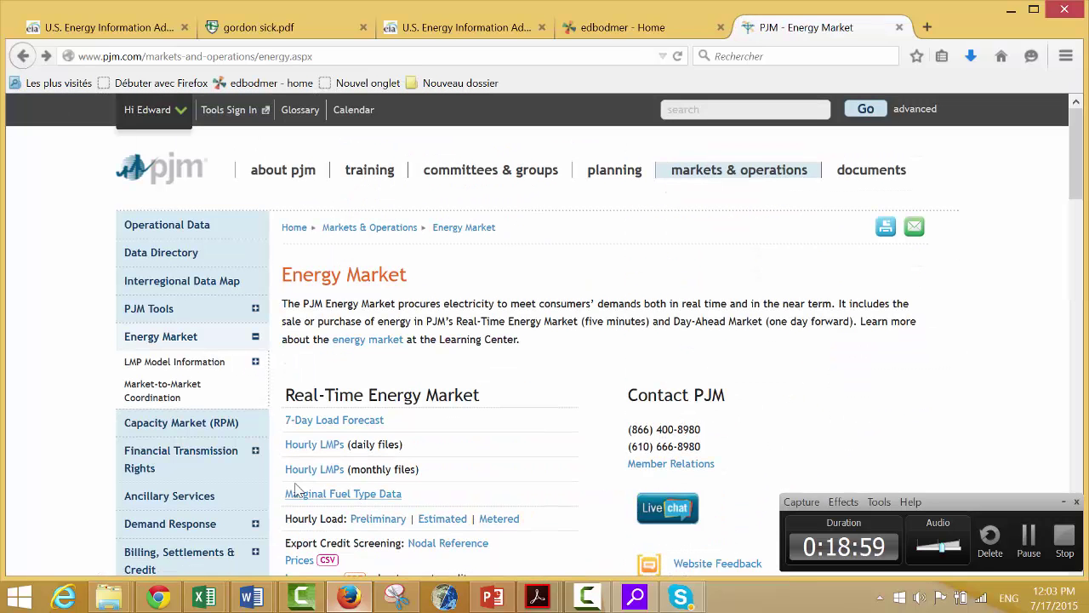
pyautogui.scroll(-1, 333, 443)
pyautogui.scroll(-9, 333, 442)
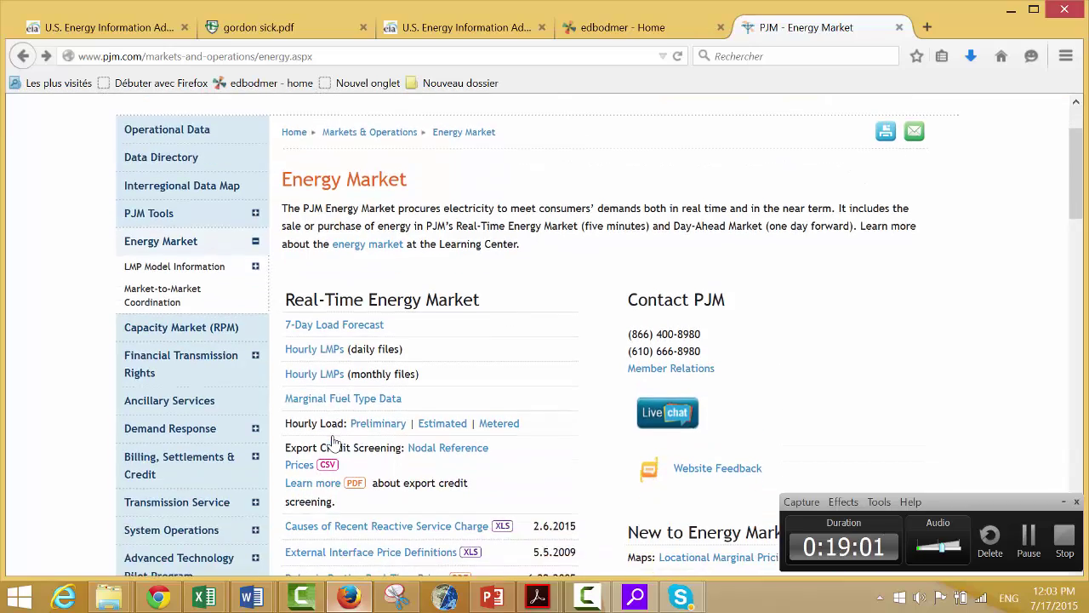
pyautogui.scroll(-2, 333, 443)
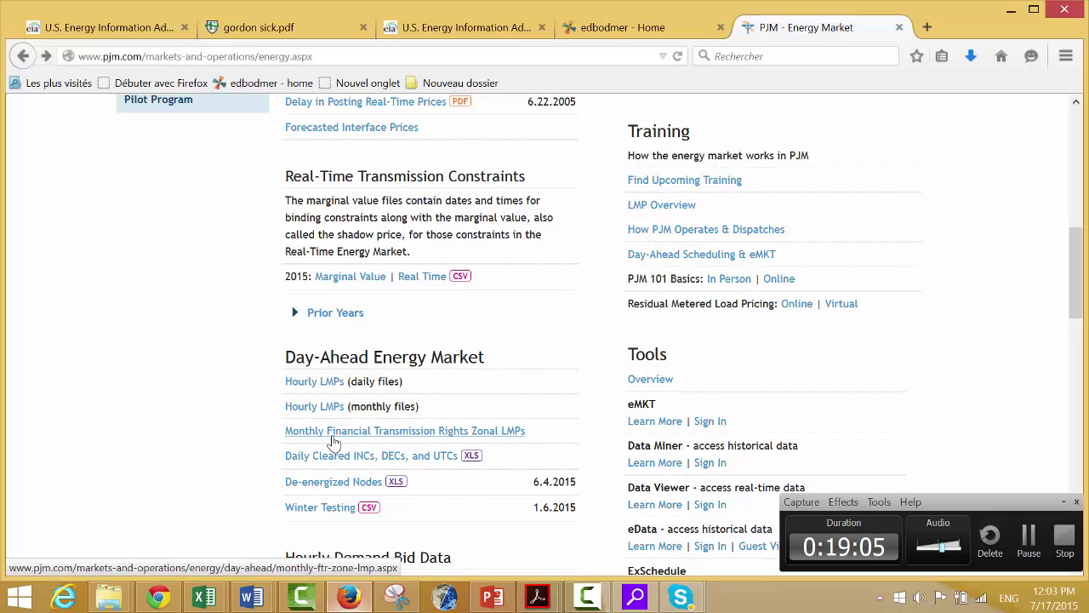
pyautogui.click(321, 409)
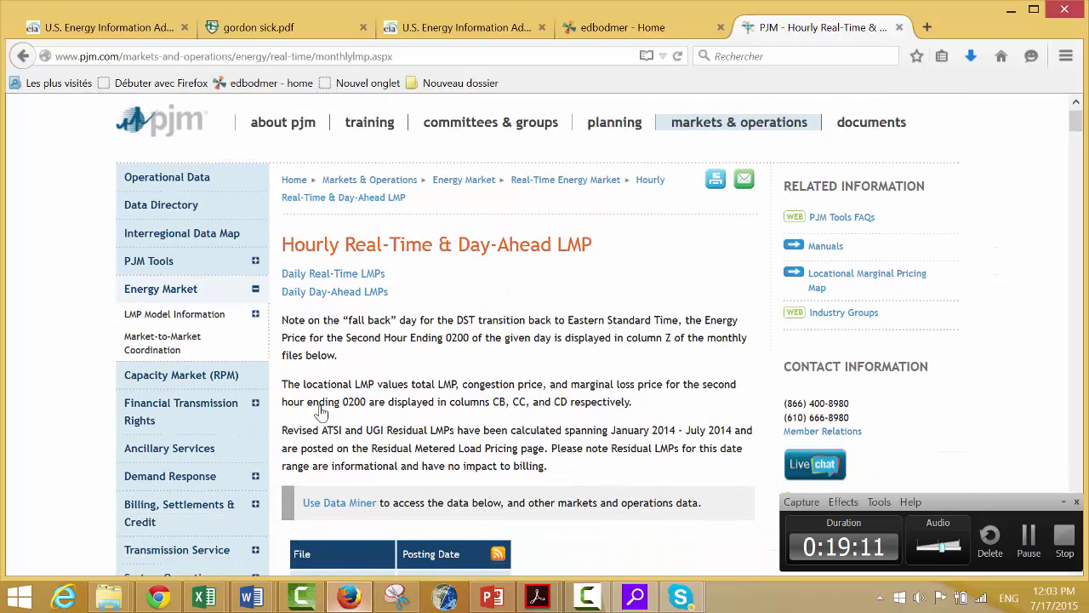
# - Look through the monthly LMP file list and copy the link address of 201506-rt.csv
pyautogui.scroll(-3, 321, 412)
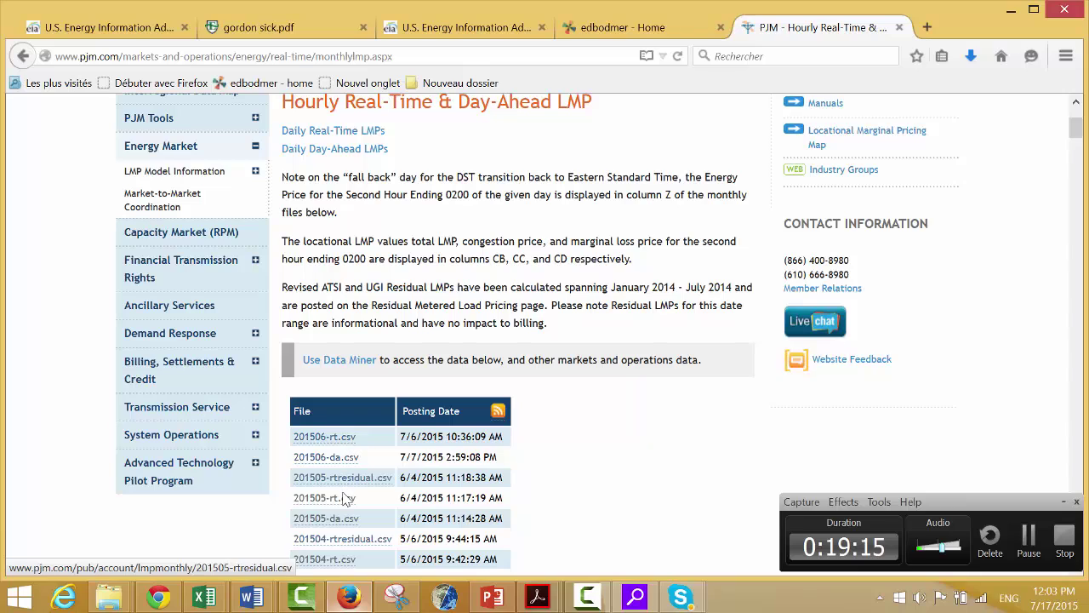
pyautogui.scroll(-4, 344, 498)
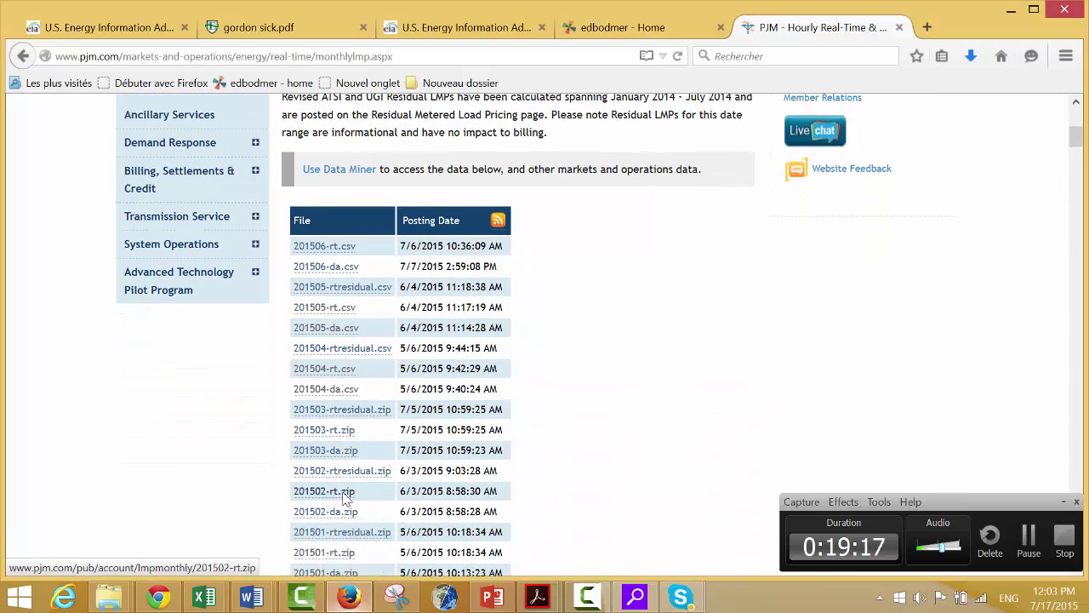
pyautogui.scroll(3, 345, 498)
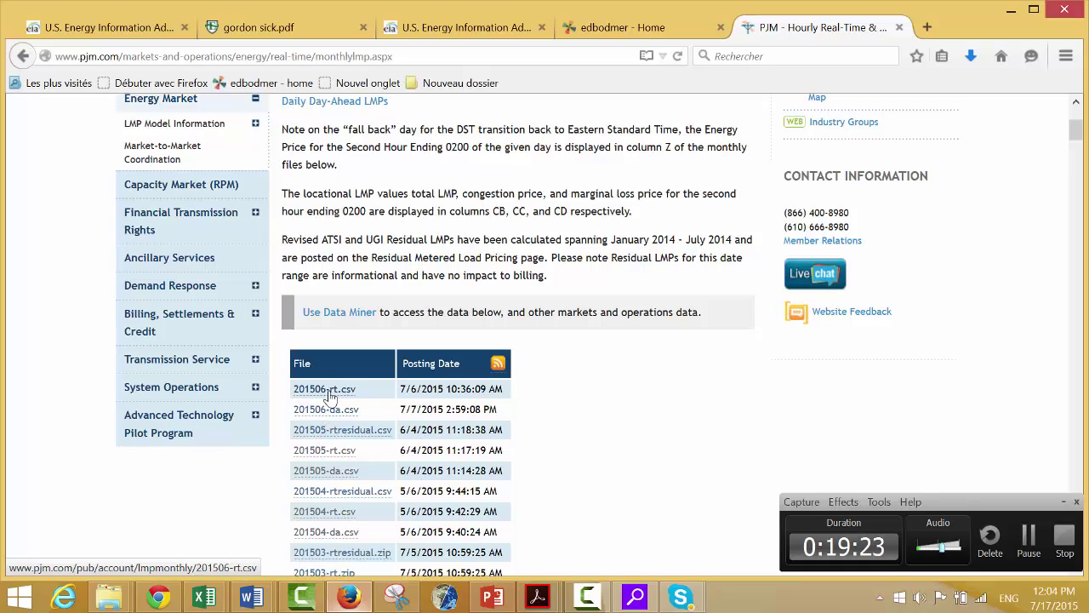
pyautogui.rightClick(330, 396)
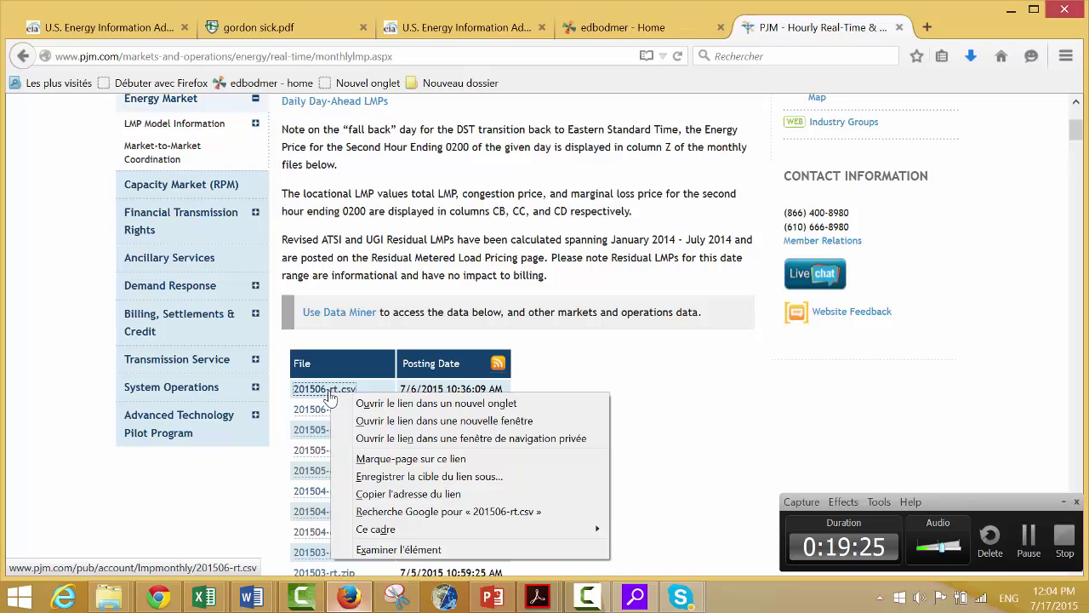
pyautogui.click(383, 495)
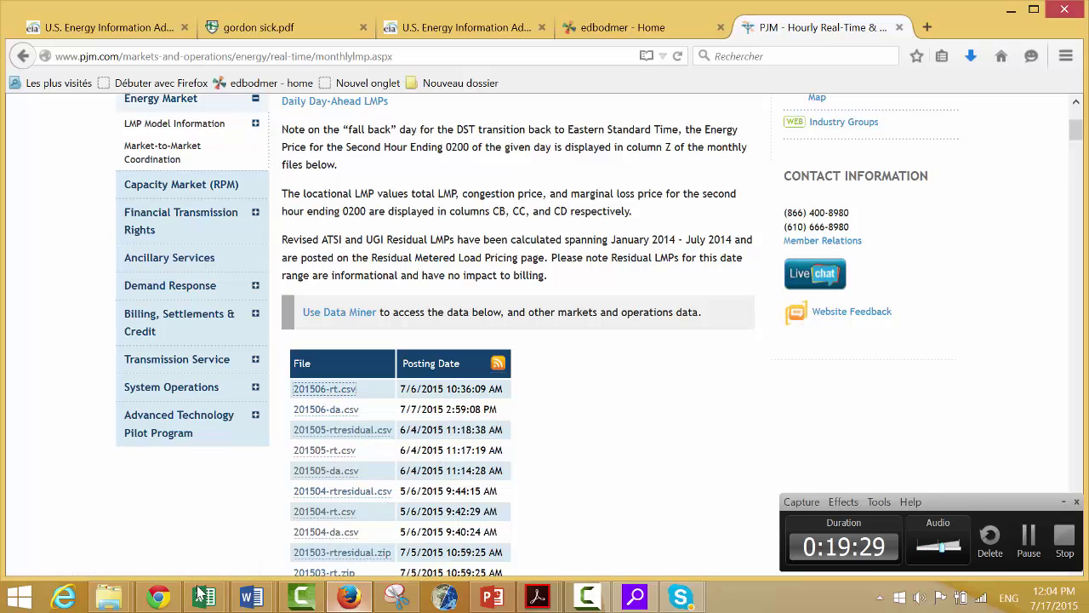
# - Switch to the PJM Hub Database 1 workbook in Excel and paste the copied file link into E7 of the Website sheet
pyautogui.moveTo(204, 596)
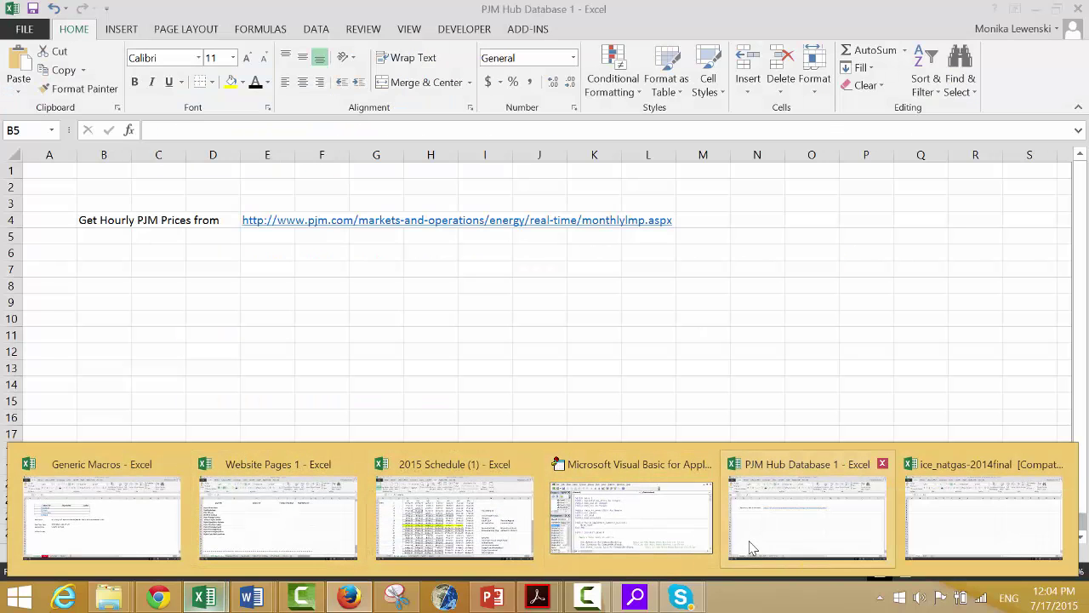
pyautogui.click(750, 547)
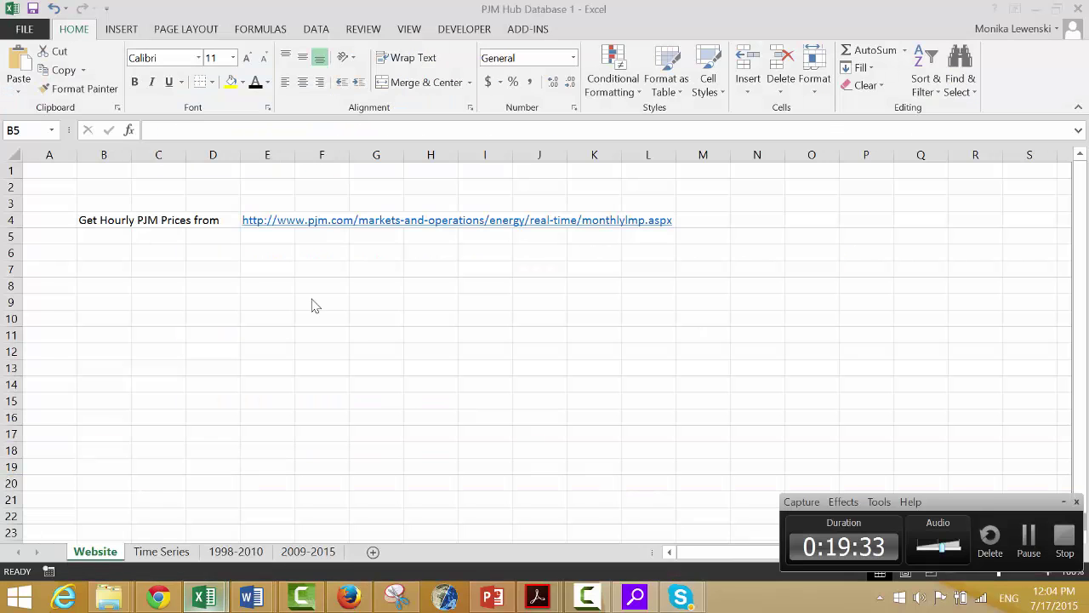
pyautogui.click(259, 264)
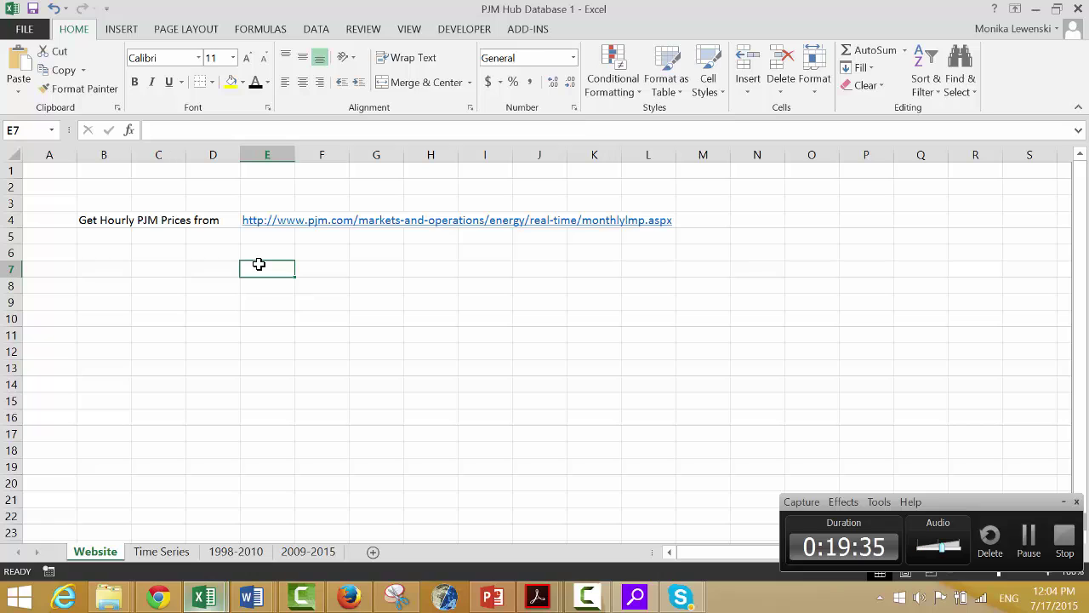
pyautogui.write('http://www.pjm.com/pub/account/lmpmonthly/201506-rt.csv')
# - Label the file link with "Monthly LMP File" in B7
pyautogui.press('Left')
pyautogui.press('Left')
pyautogui.press('Left')
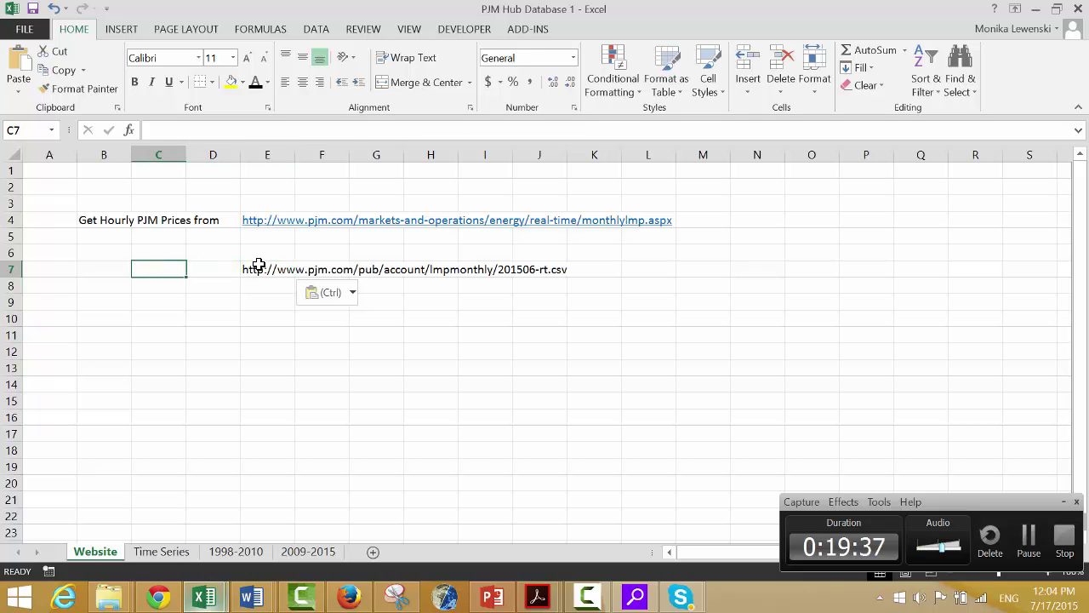
pyautogui.write('Mo')
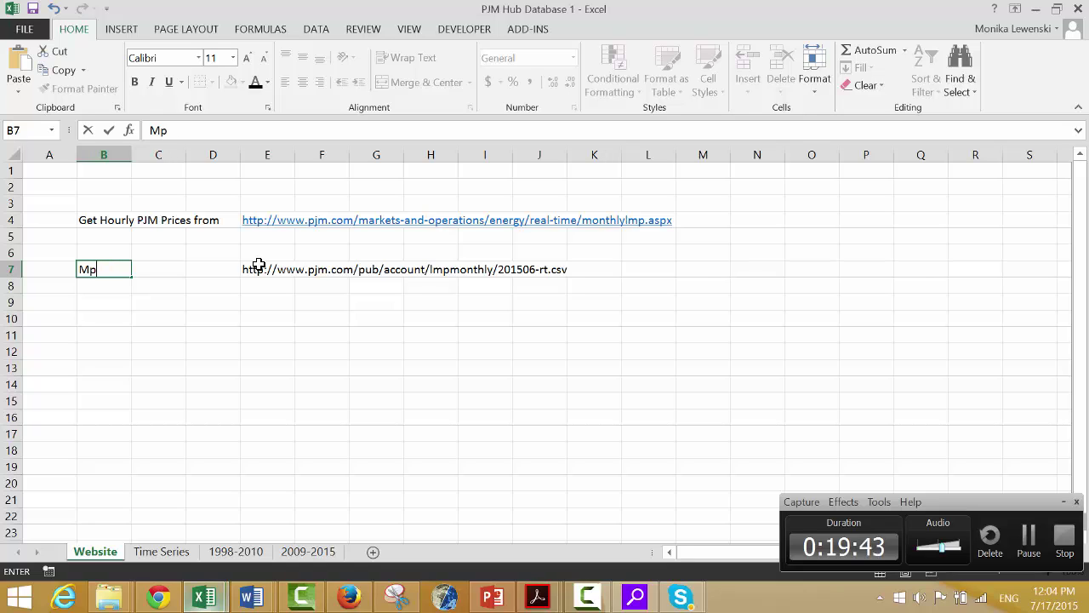
pyautogui.write('on')
pyautogui.press('BackSpace')
pyautogui.write('MP')
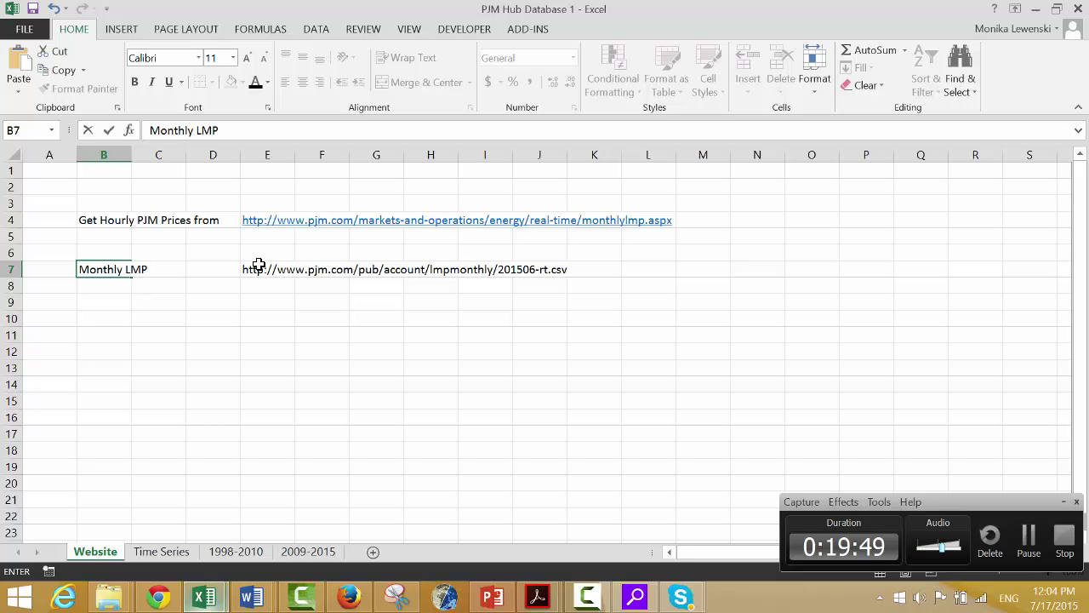
pyautogui.write(' File')
pyautogui.press('Return')
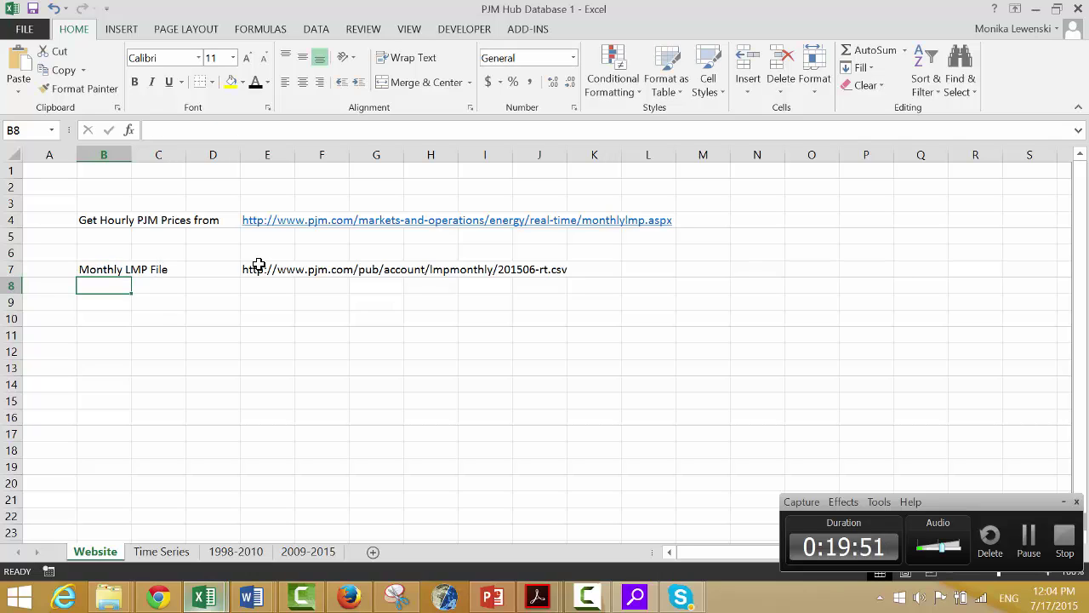
# - Enter the labels "Month" in B9 and "Year" in B10, below the Monthly LMP File row
pyautogui.press('Up')
pyautogui.press('Right')
pyautogui.press('Right')
pyautogui.press('Right')
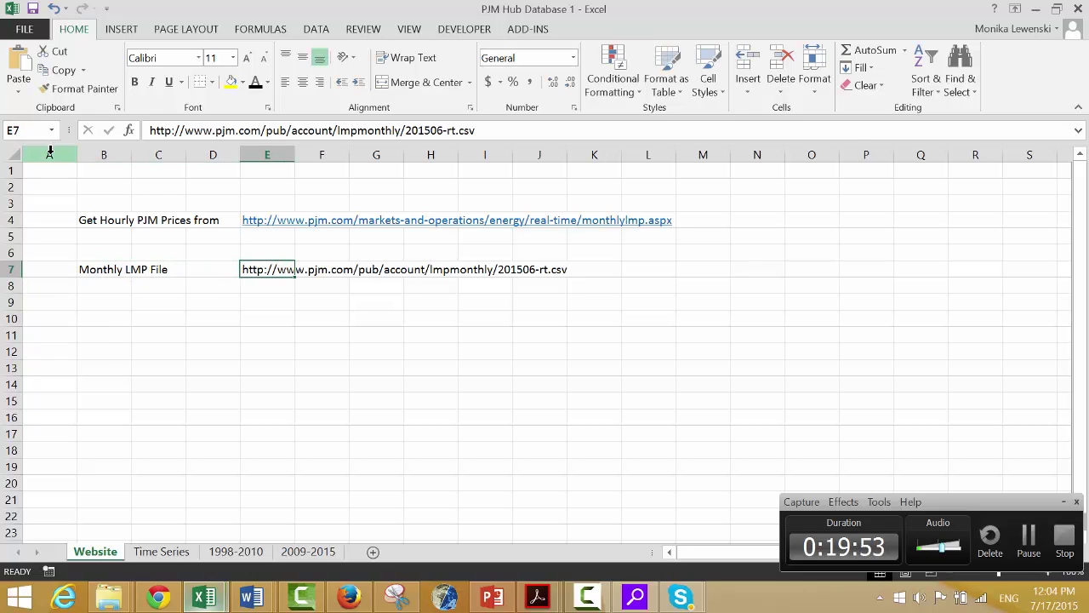
pyautogui.press('Down')
pyautogui.press('Down')
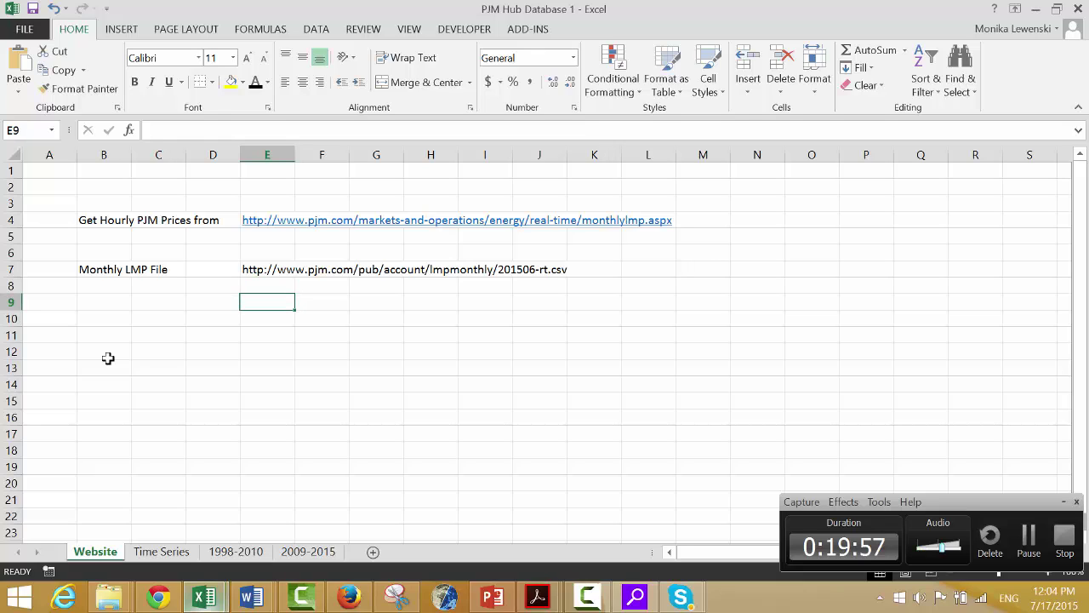
pyautogui.press('Left')
pyautogui.press('Left')
pyautogui.press('Left')
pyautogui.write('M')
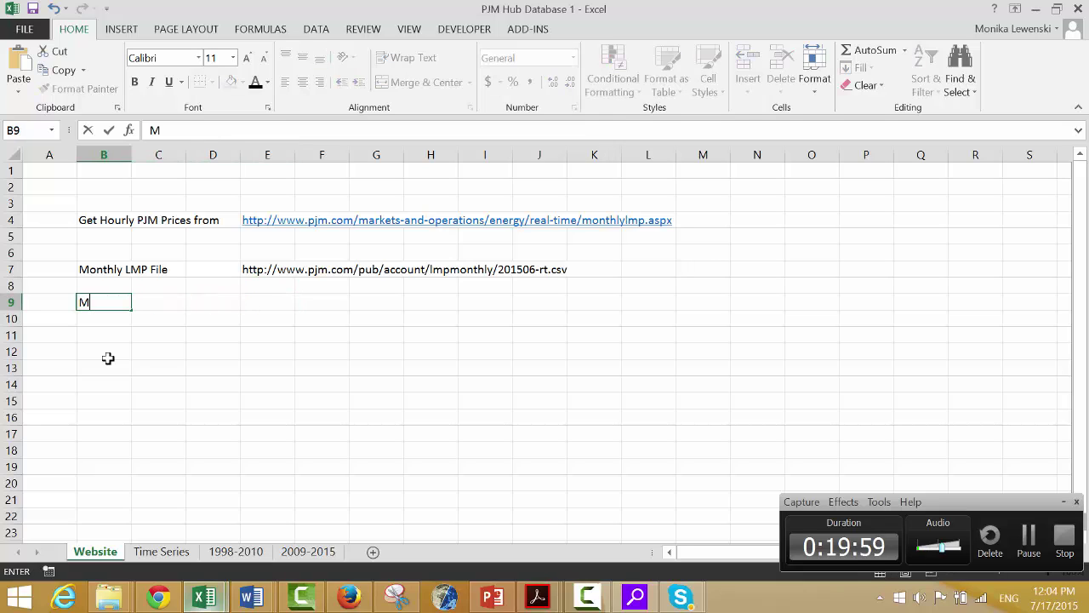
pyautogui.write('onth')
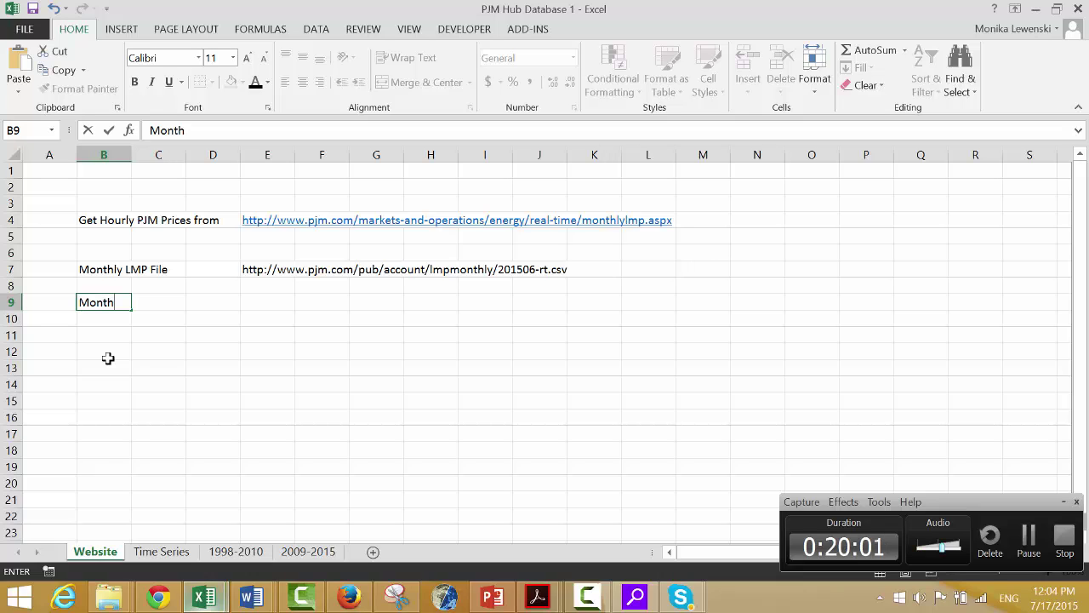
pyautogui.press('Return')
pyautogui.write('Year')
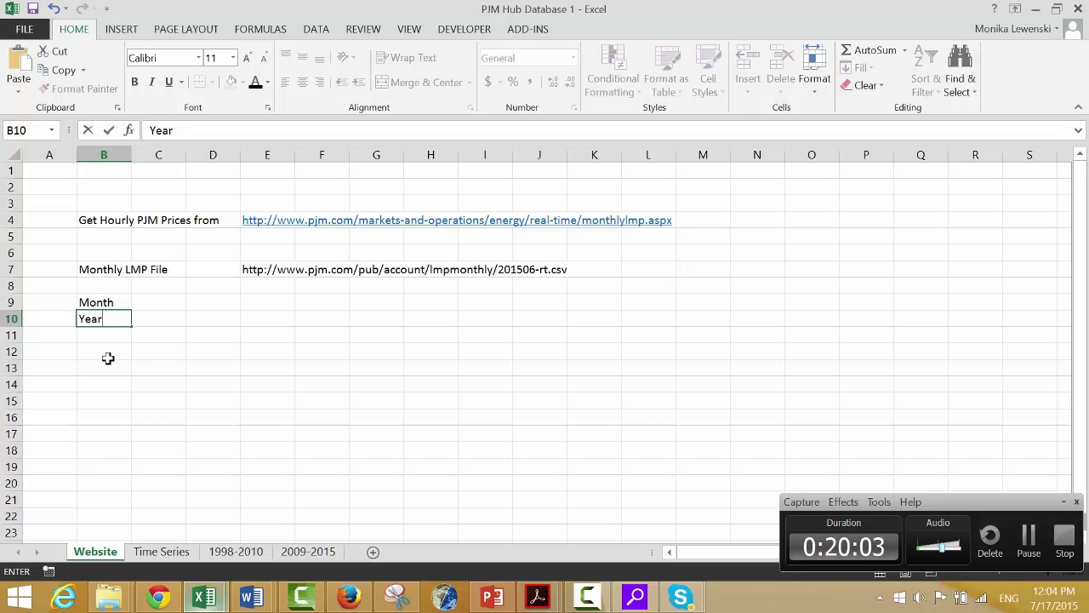
pyautogui.press('Return')
# - Enter 6 as the month value in E9
pyautogui.press('Up')
pyautogui.press('Up')
pyautogui.press('Right')
pyautogui.press('Right')
pyautogui.press('Right')
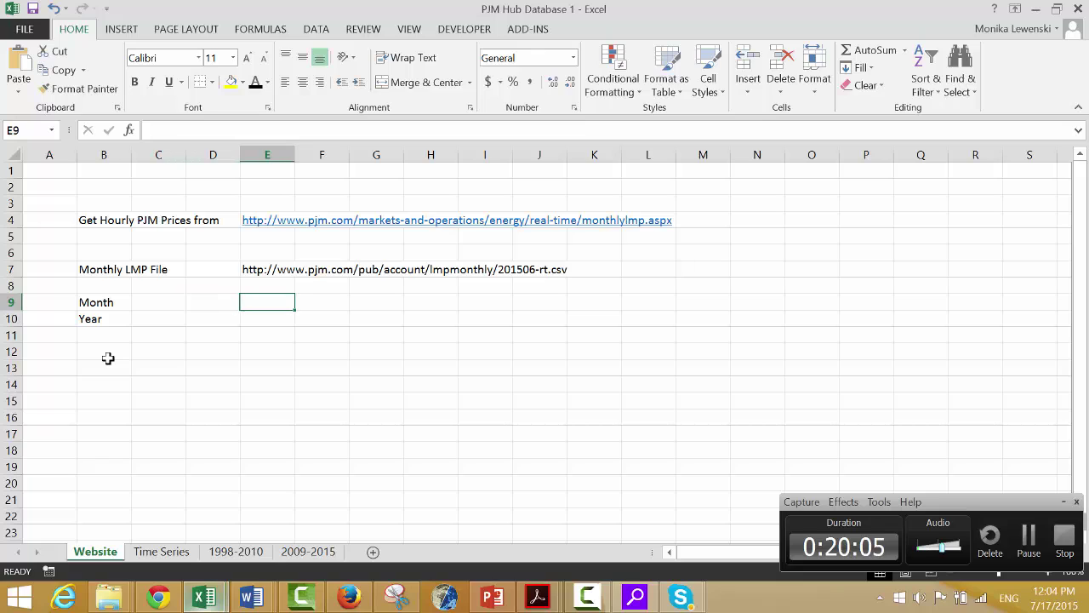
pyautogui.write('2015')
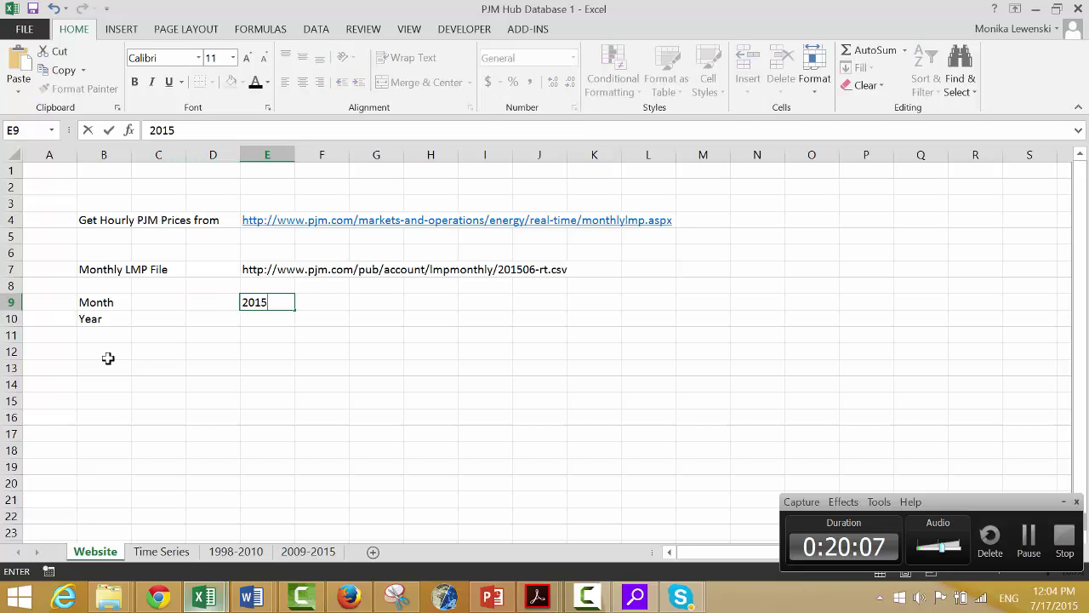
pyautogui.press('BackSpace')
pyautogui.press('BackSpace')
pyautogui.press('BackSpace')
pyautogui.write('6')
pyautogui.press('Return')
pyautogui.press('Up')
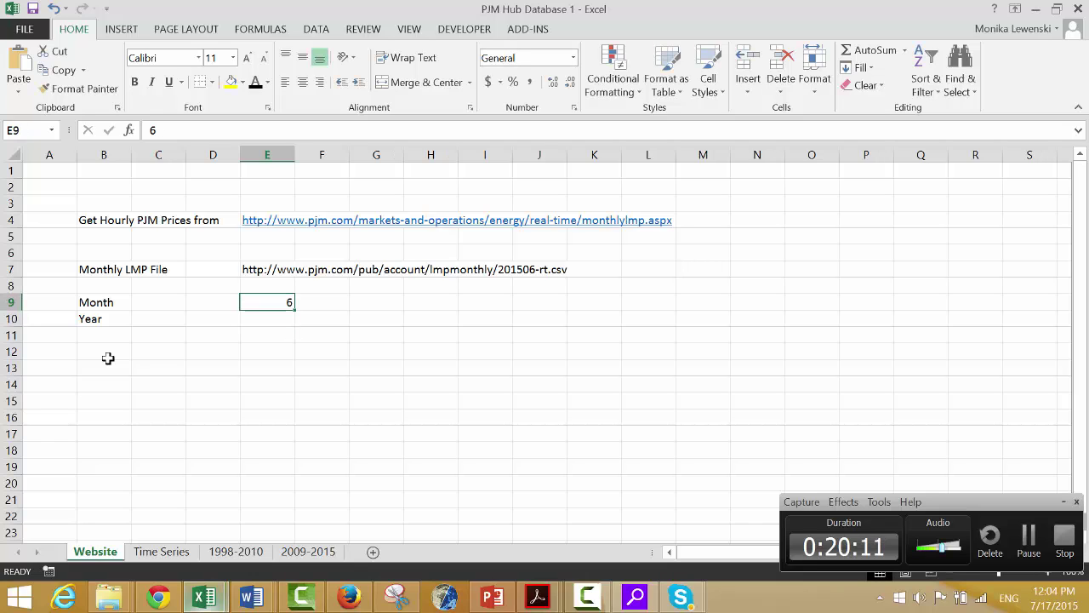
# - Try the custom number format ## on the month value in E9
pyautogui.hotkey('ctrl', '1')
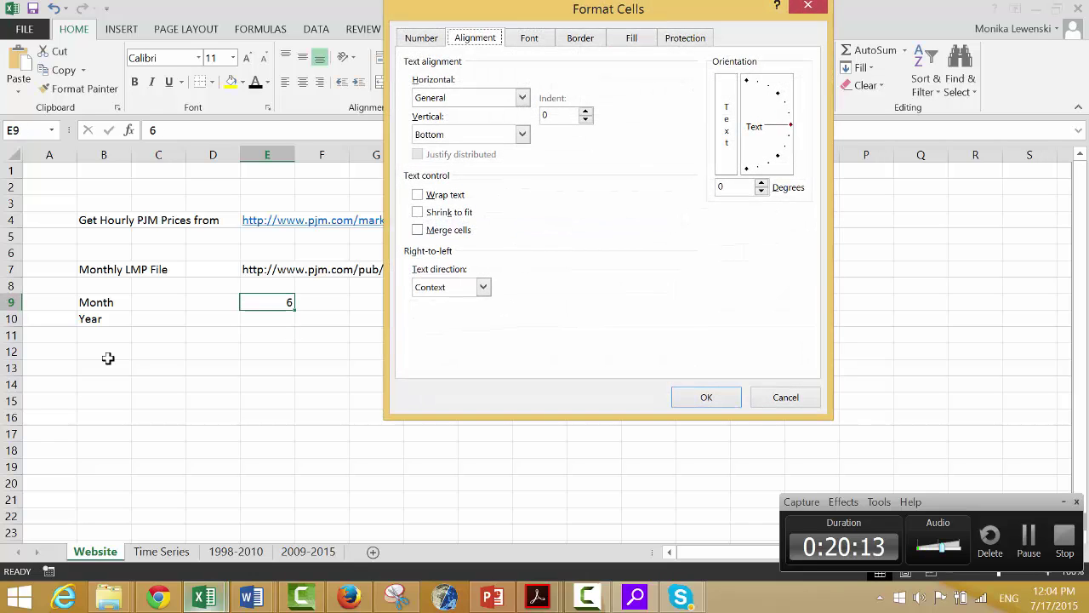
pyautogui.click(422, 41)
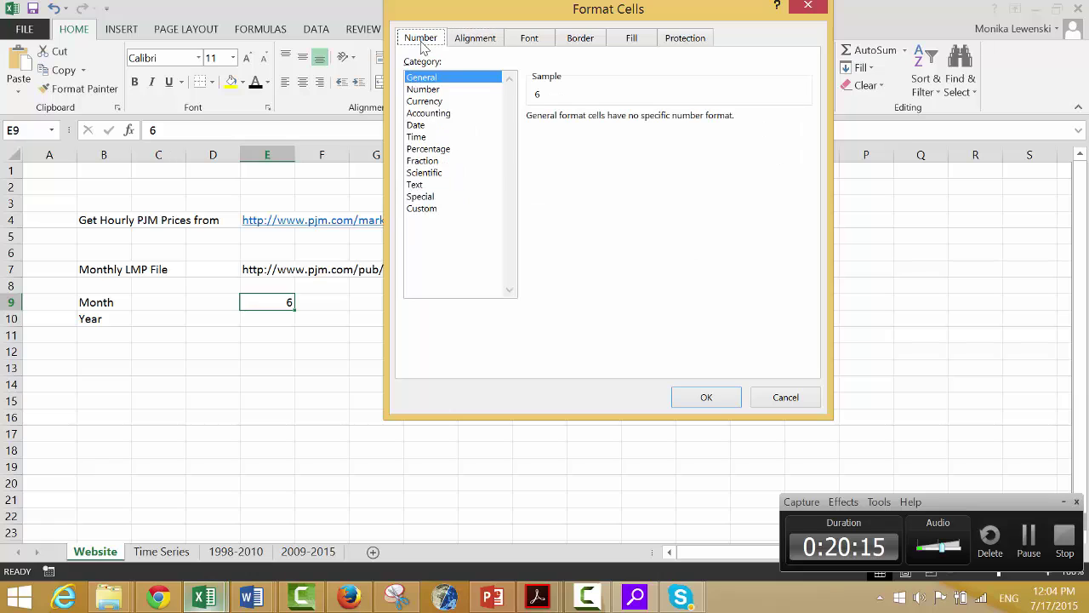
pyautogui.click(422, 209)
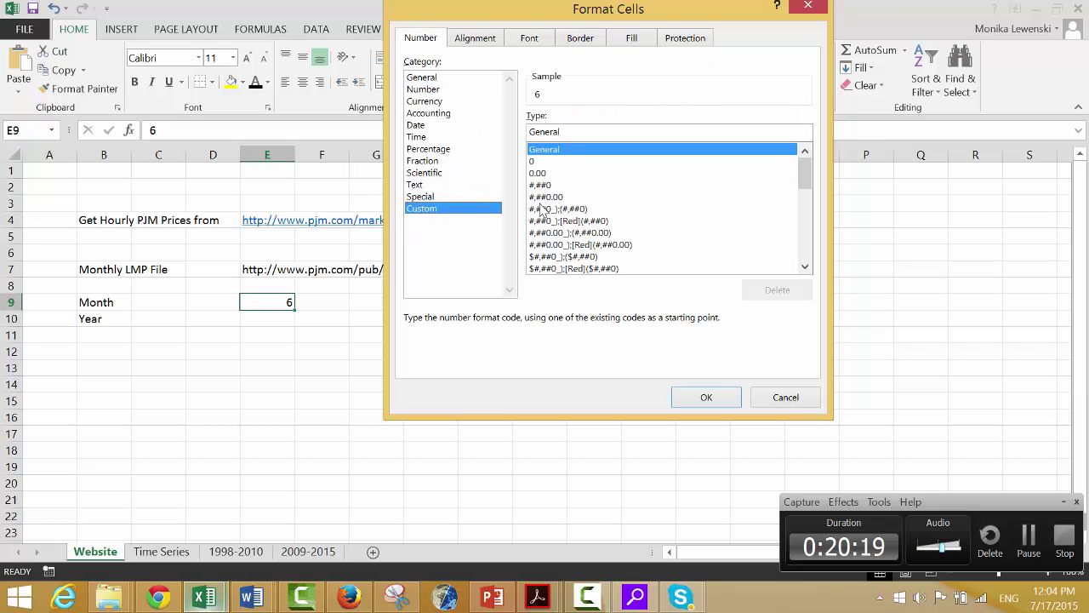
pyautogui.click(565, 131)
pyautogui.press('BackSpace')
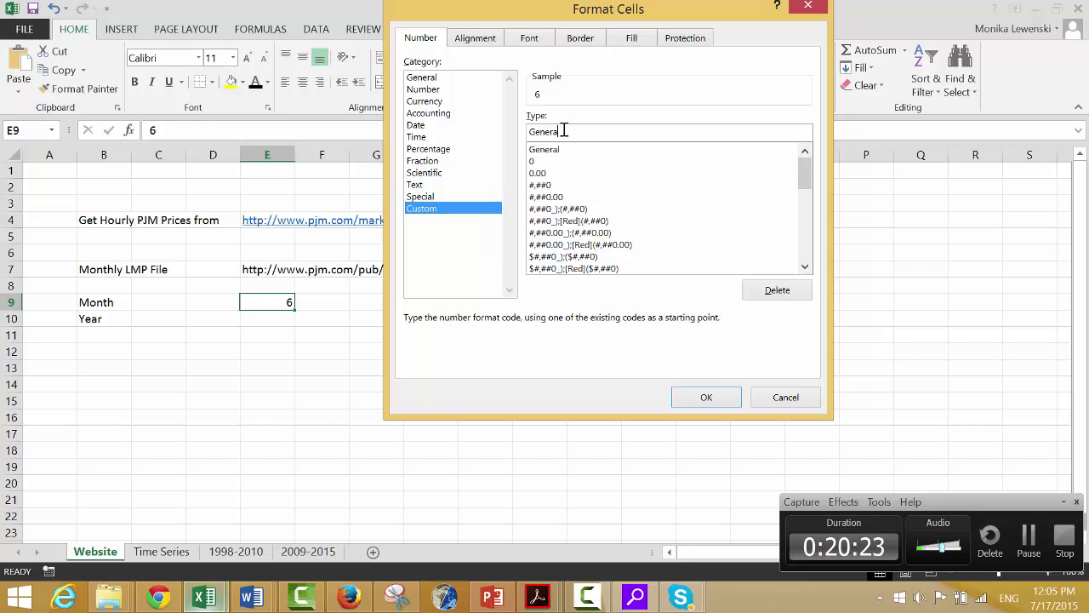
pyautogui.press('BackSpace')
pyautogui.press('BackSpace')
pyautogui.press('BackSpace')
pyautogui.press('BackSpace')
pyautogui.press('BackSpace')
pyautogui.press('BackSpace')
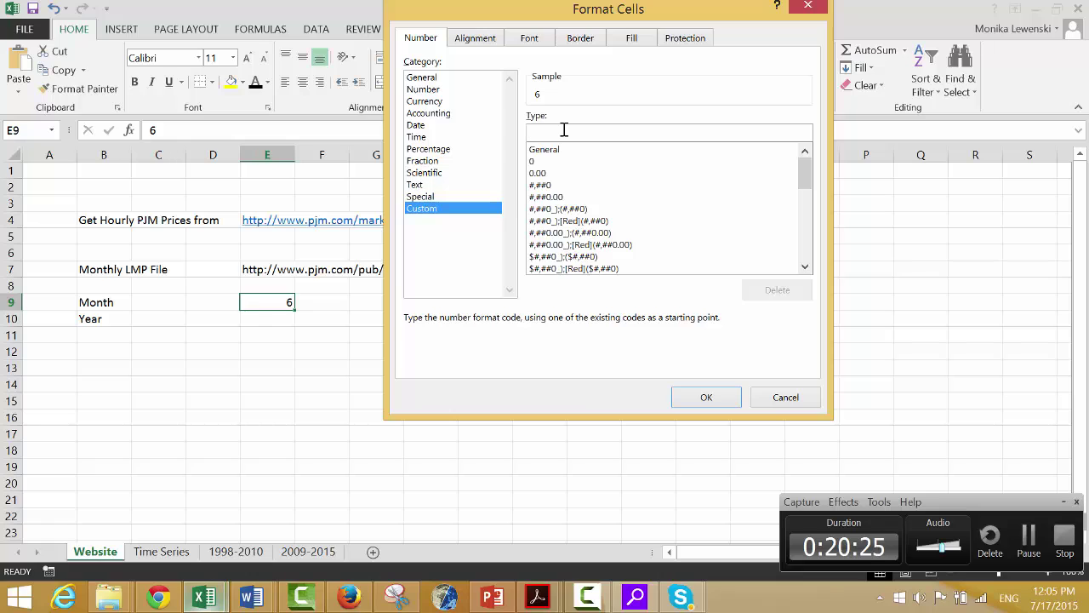
pyautogui.write('##')
pyautogui.press('Return')
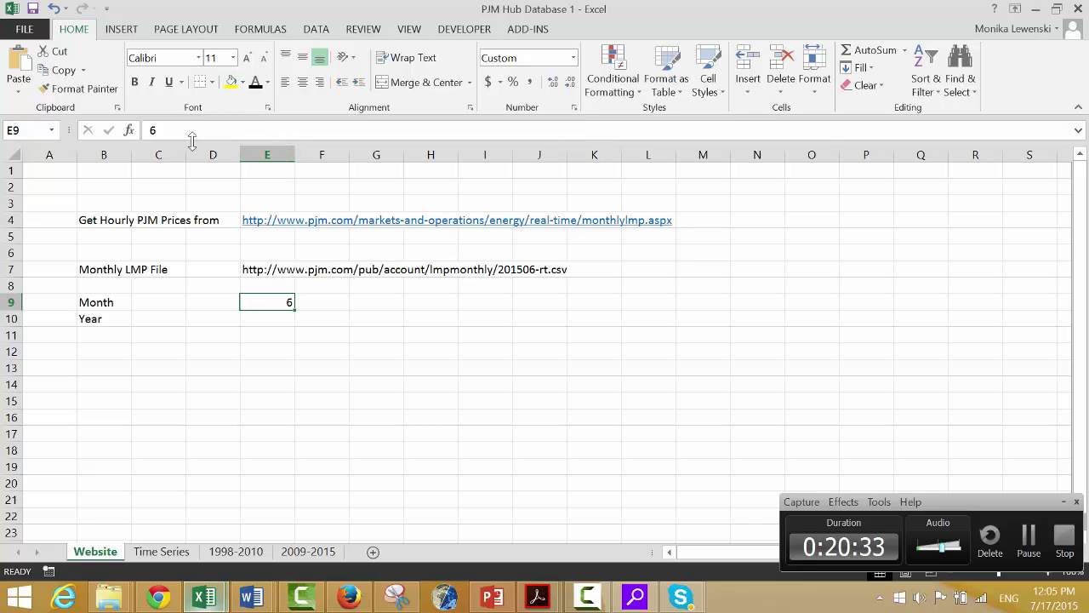
# - Set the custom number format of the month value in E9 to 00
pyautogui.hotkey('ctrl', '1')
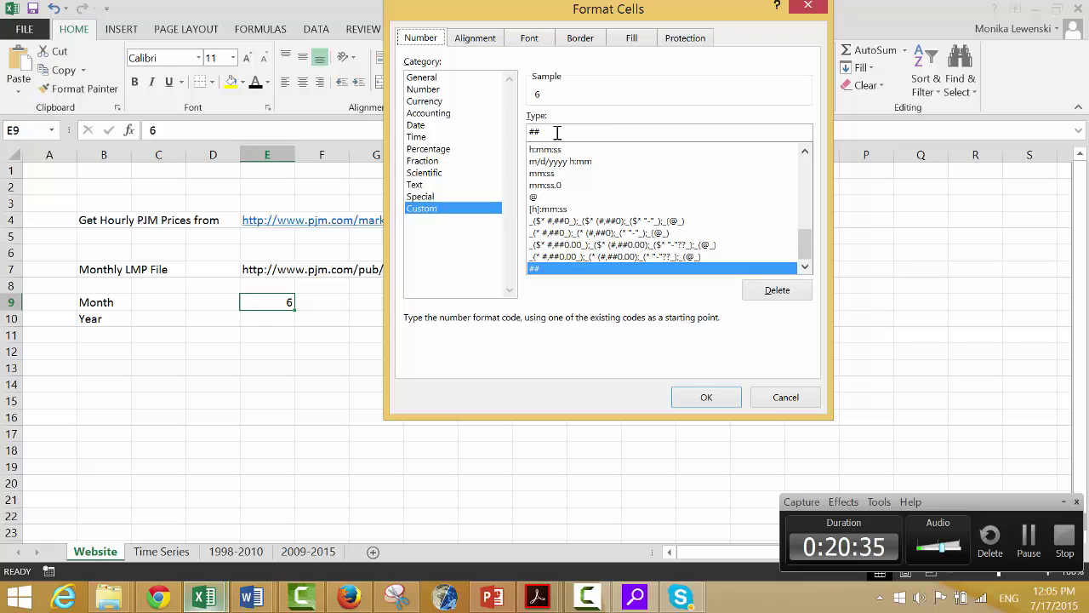
pyautogui.click(557, 132)
pyautogui.press('BackSpace')
pyautogui.press('BackSpace')
pyautogui.write('00')
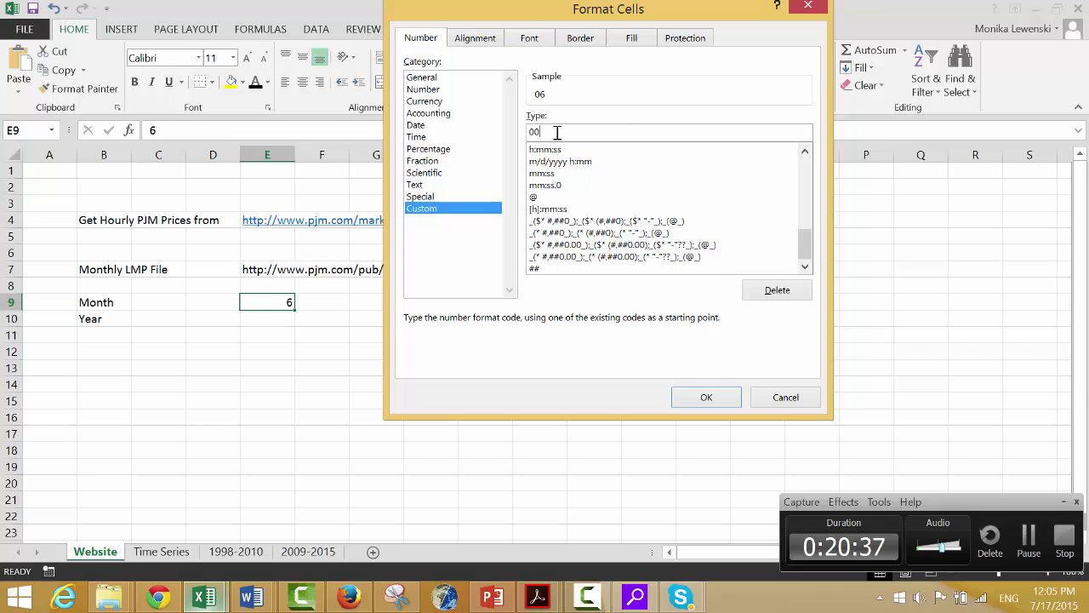
pyautogui.press('Return')
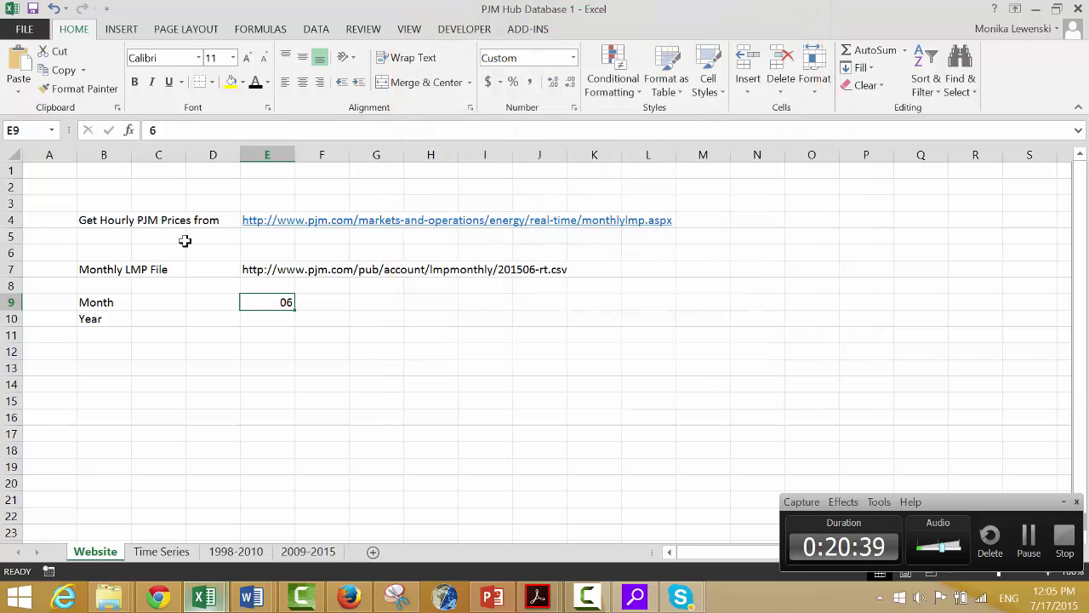
# - Enter 2015 as the year value in E10
pyautogui.press('Return')
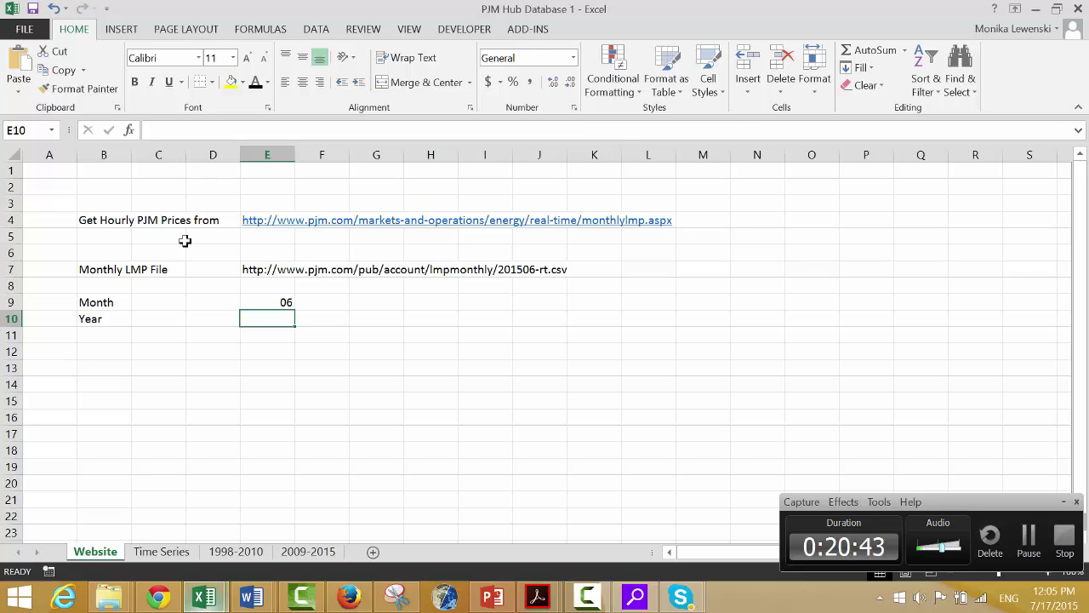
pyautogui.write('2015')
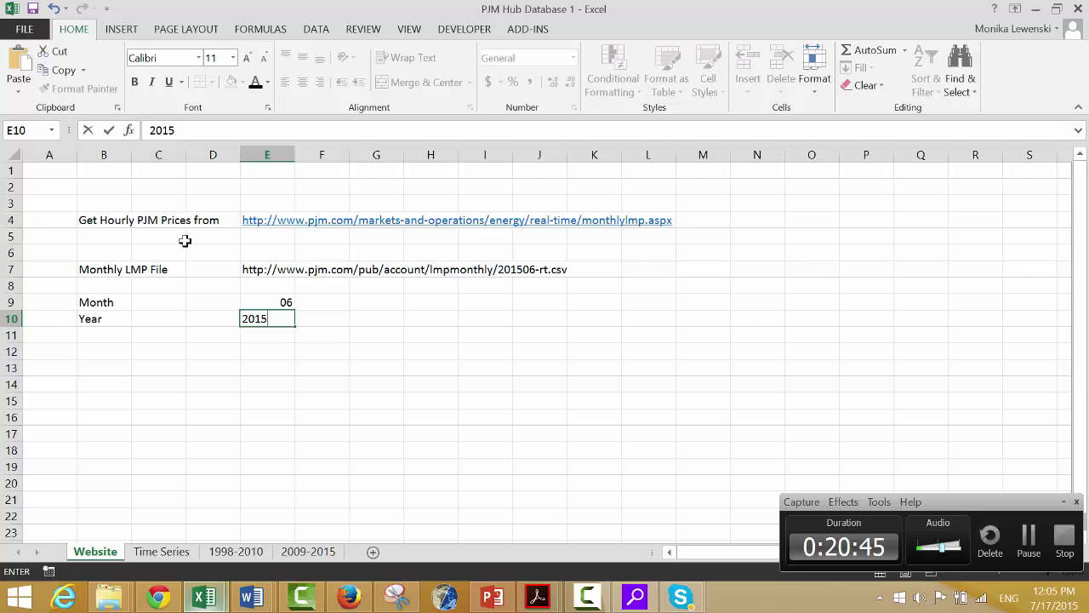
pyautogui.press('Return')
# - Start another label beginning with "M" in B11, directly below Year
pyautogui.press('Left')
pyautogui.press('Left')
pyautogui.press('Left')
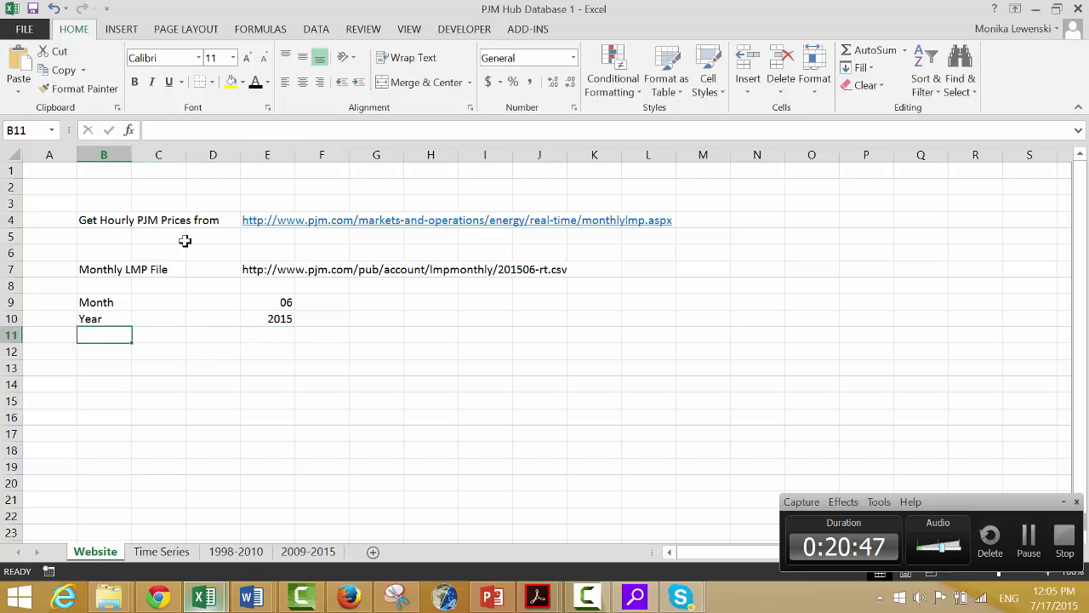
pyautogui.write('Month')
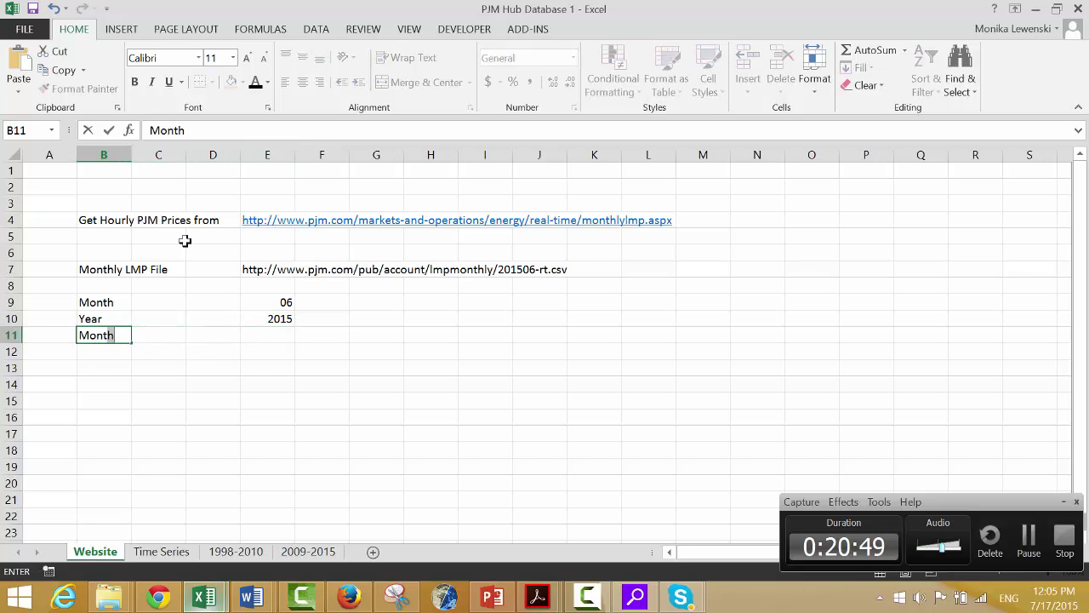
pyautogui.press('BackSpace')
pyautogui.press('BackSpace')
pyautogui.press('BackSpace')
pyautogui.press('BackSpace')
pyautogui.press('BackSpace')
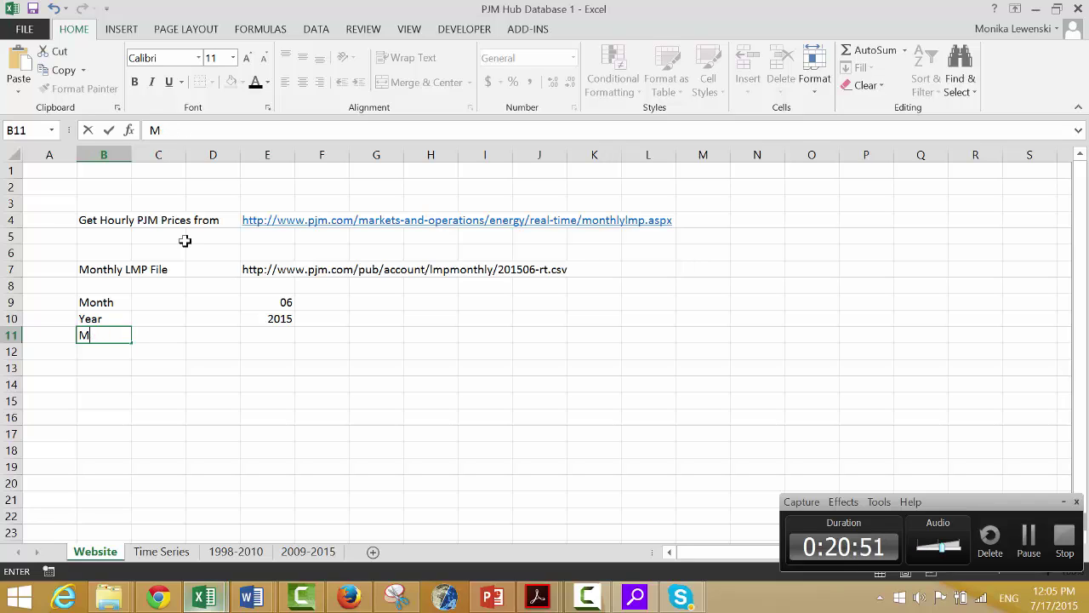
# - Label cell B11, below the Year label, as YearMonth
pyautogui.write('Year')
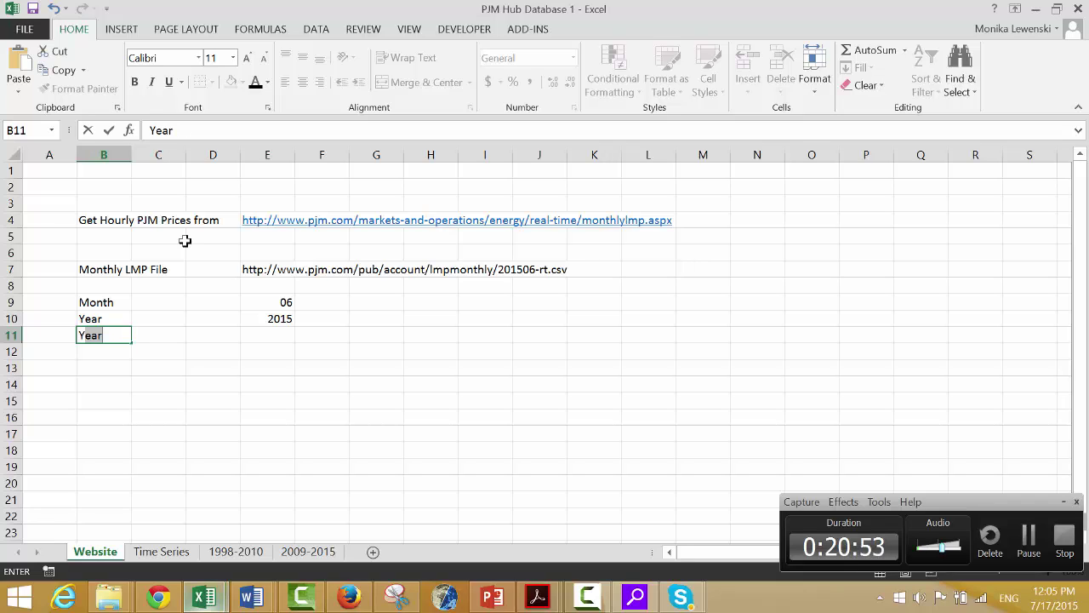
pyautogui.write('Month')
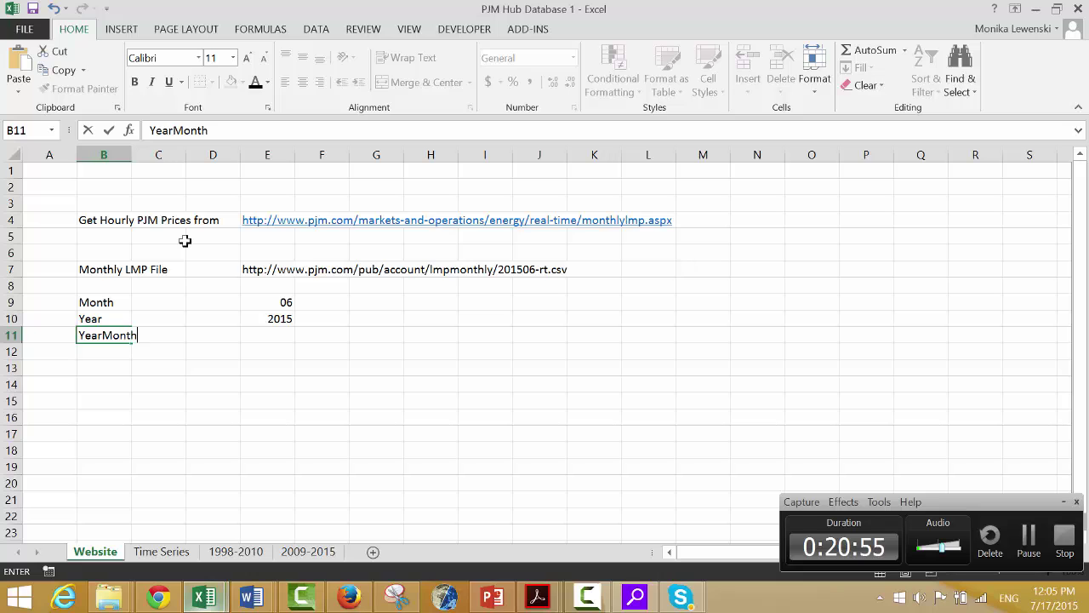
pyautogui.press('Return')
# - Join the year and month in E11 with the formula =E10&E9
pyautogui.press('Up')
pyautogui.press('Right')
pyautogui.press('Right')
pyautogui.press('Right')
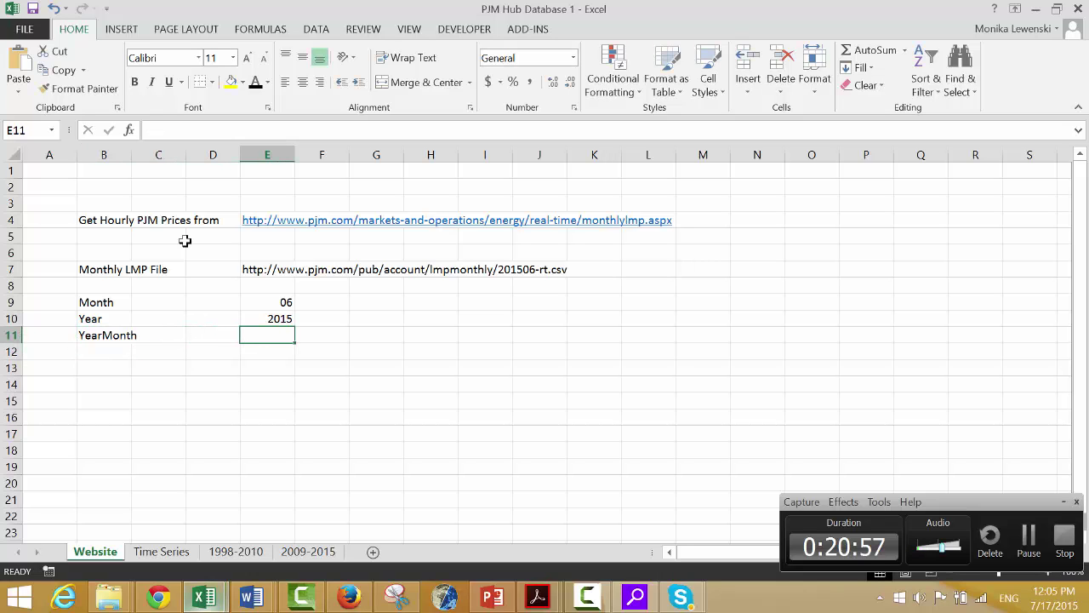
pyautogui.write('=')
pyautogui.press('Up')
pyautogui.write('&')
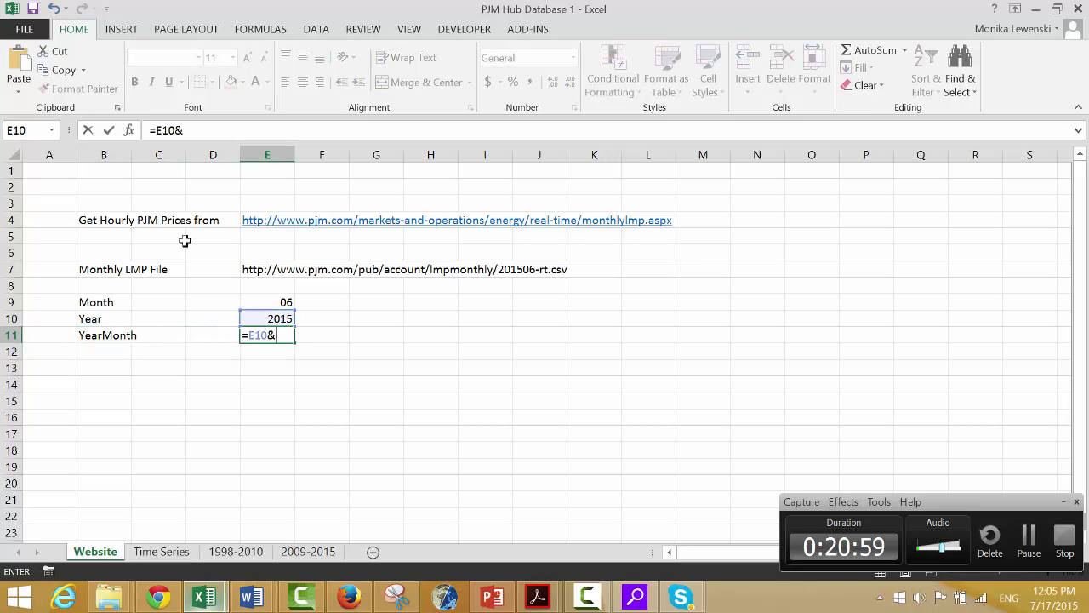
pyautogui.press('Up')
pyautogui.press('Up')
pyautogui.press('Return')
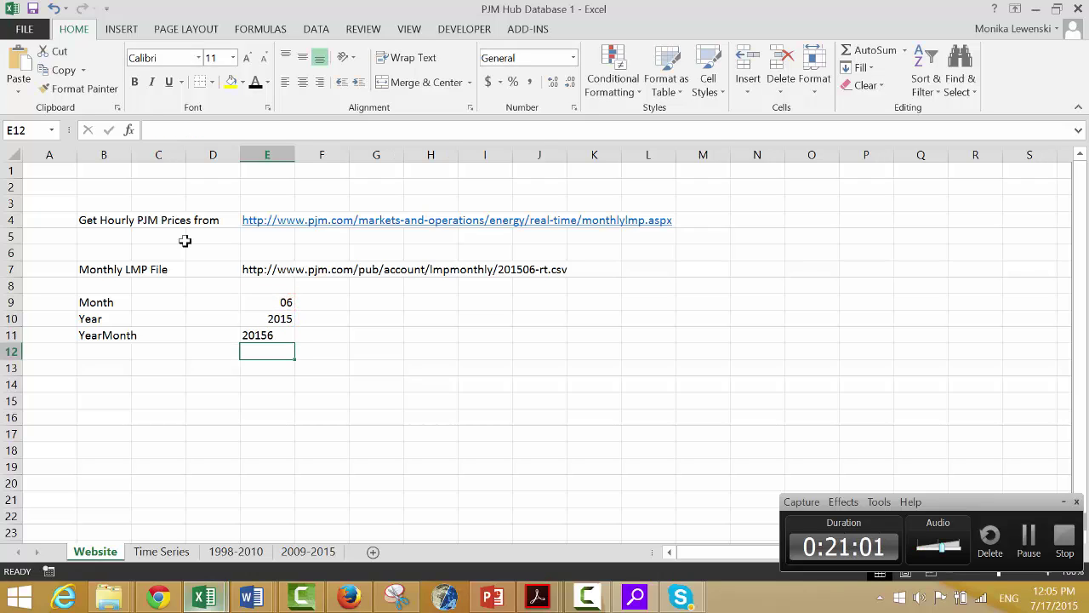
# - Change the E11 formula to =E10&TEXT(E9,"00") so the month is joined as two digits
pyautogui.press('Up')
pyautogui.press('F2')
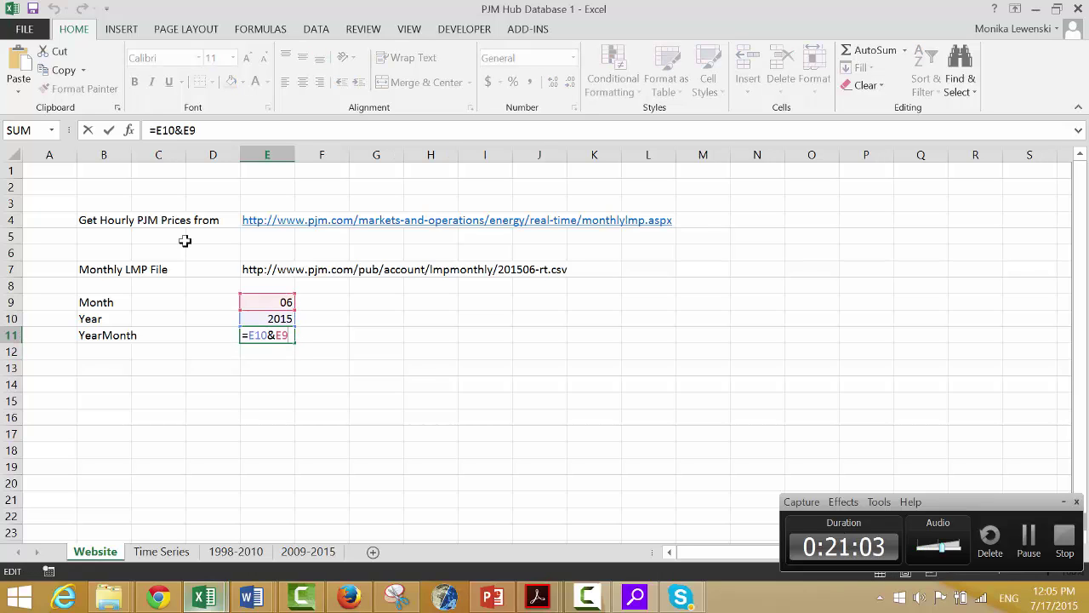
pyautogui.press('Left')
pyautogui.press('Left')
pyautogui.write('text')
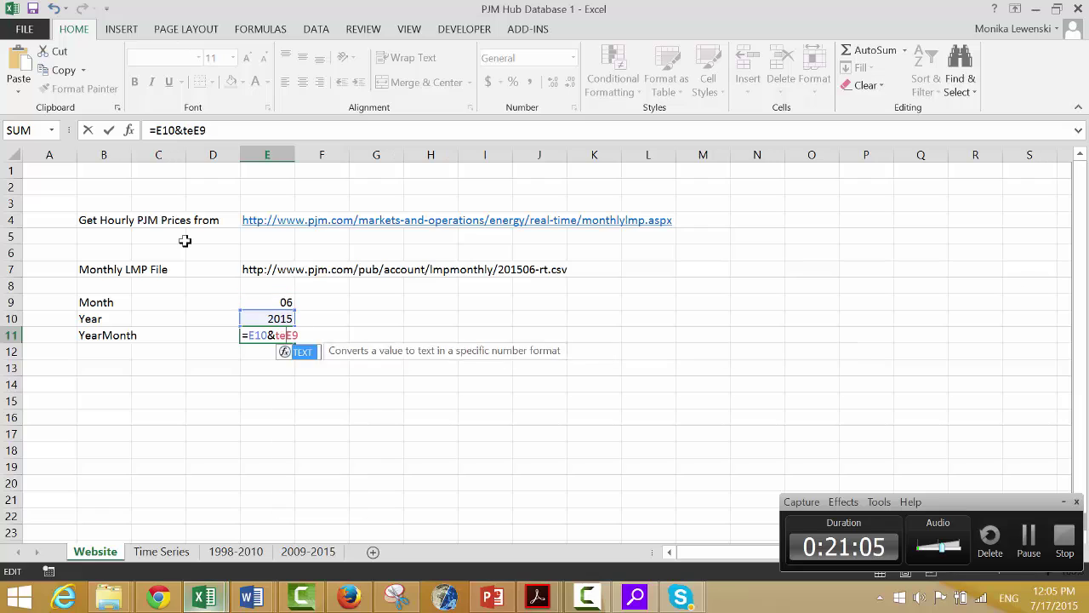
pyautogui.write('(')
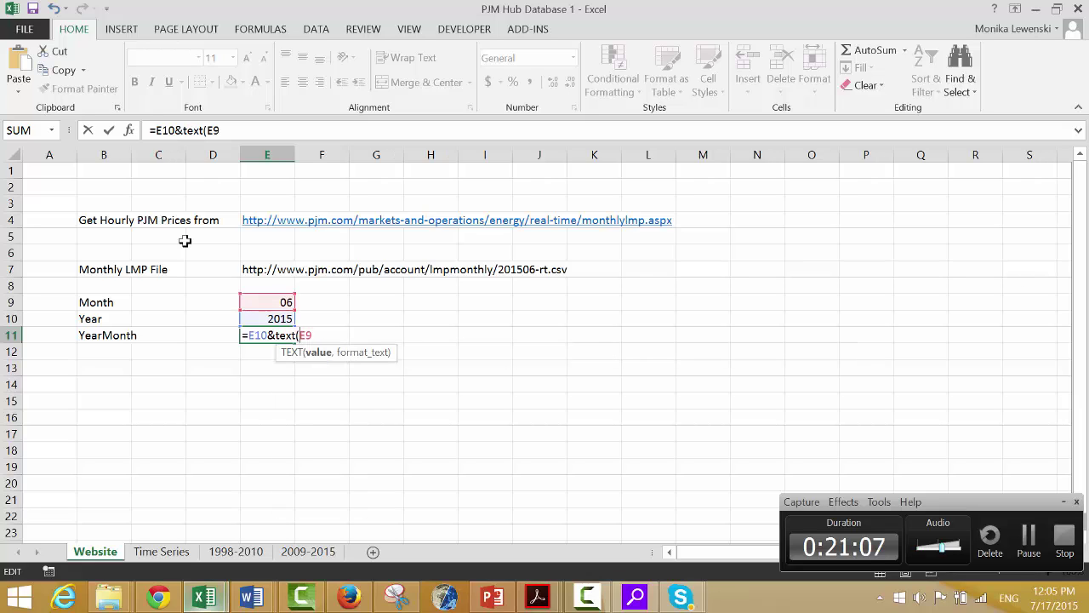
pyautogui.write(',')
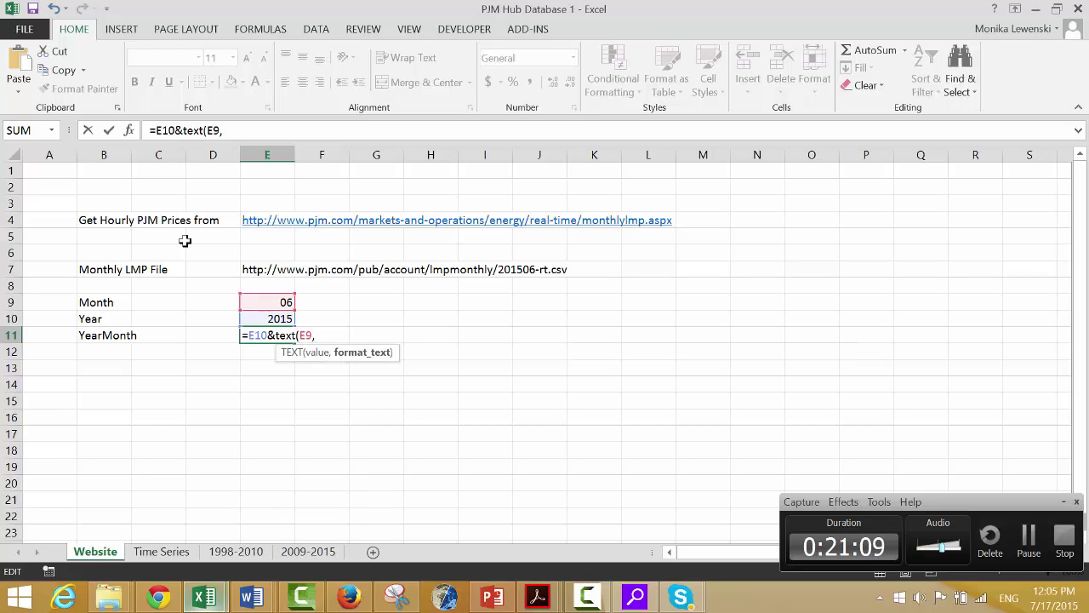
pyautogui.write('"00')
pyautogui.write('")')
pyautogui.press('Return')
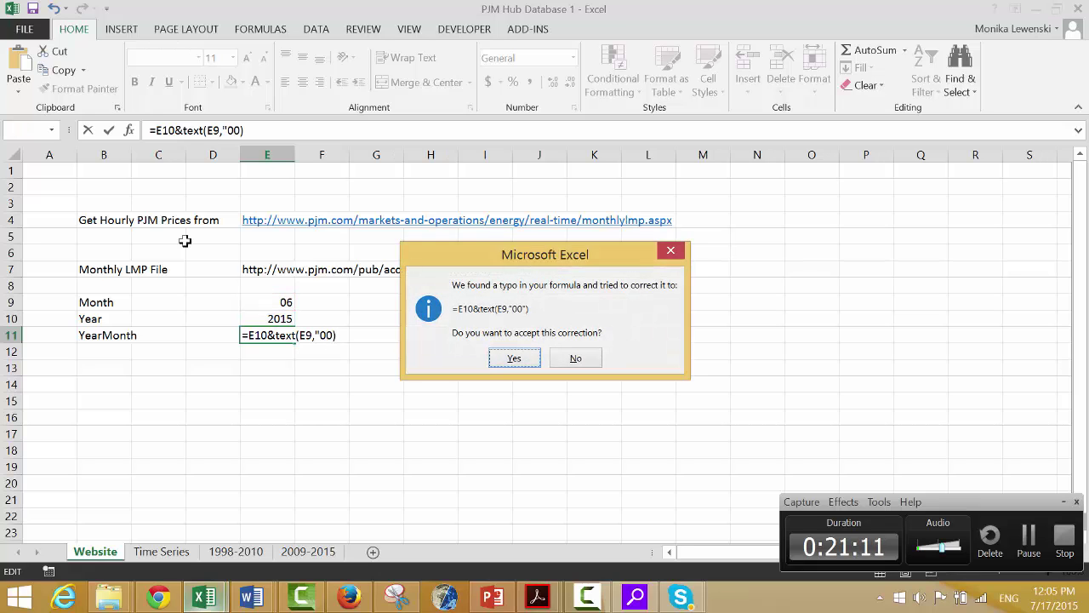
pyautogui.press('Return')
pyautogui.press('Up')
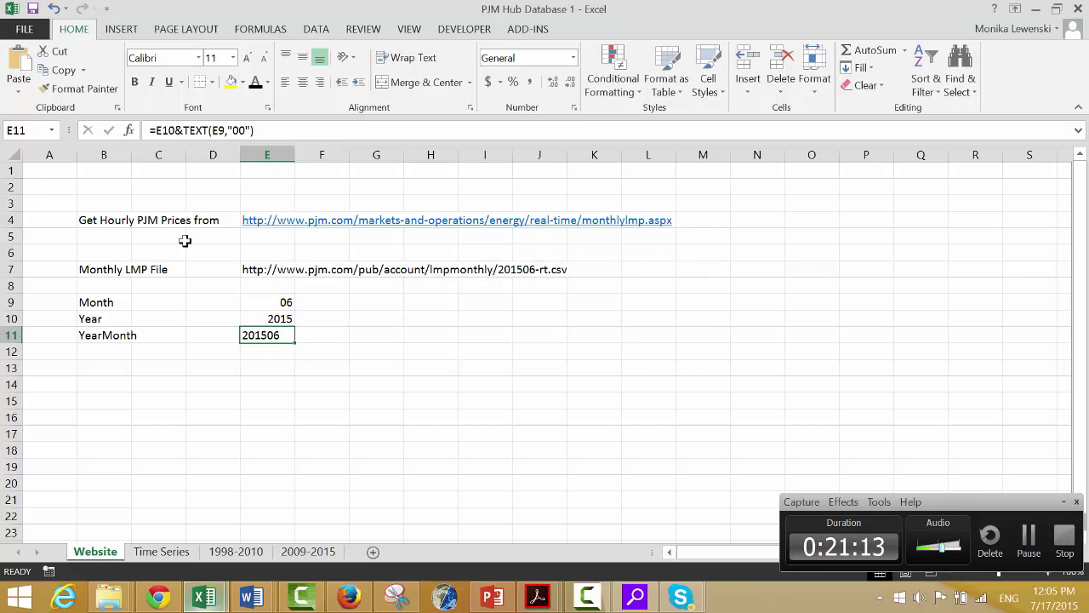
# - Label cell B13 as First Part, leaving one blank row below YearMonth
pyautogui.press('Down')
pyautogui.press('Down')
pyautogui.press('Left')
pyautogui.press('Left')
pyautogui.press('Left')
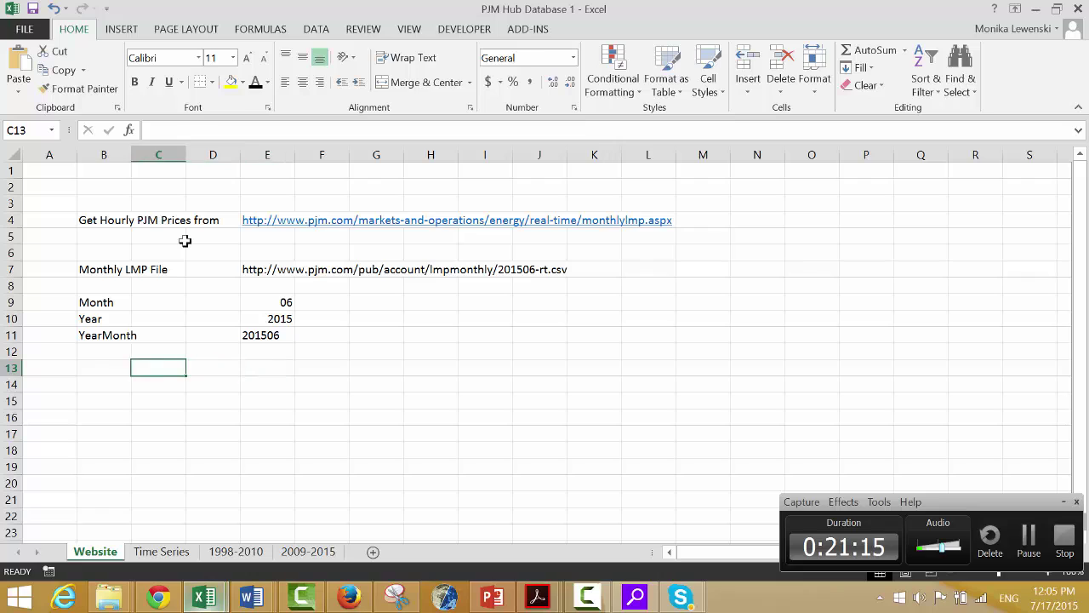
pyautogui.write('URL')
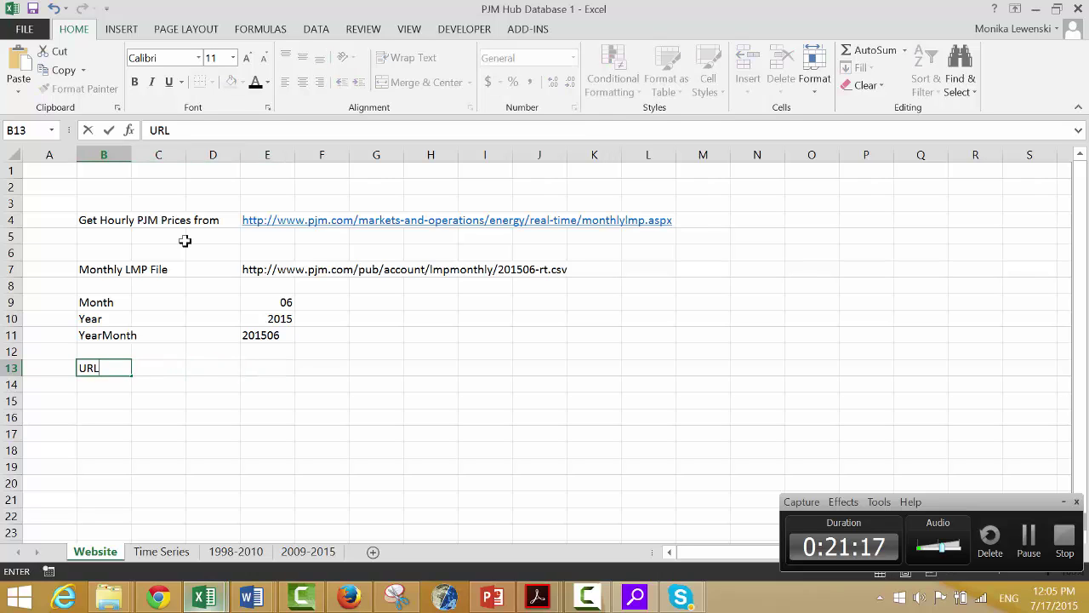
pyautogui.press('Return')
pyautogui.press('Up')
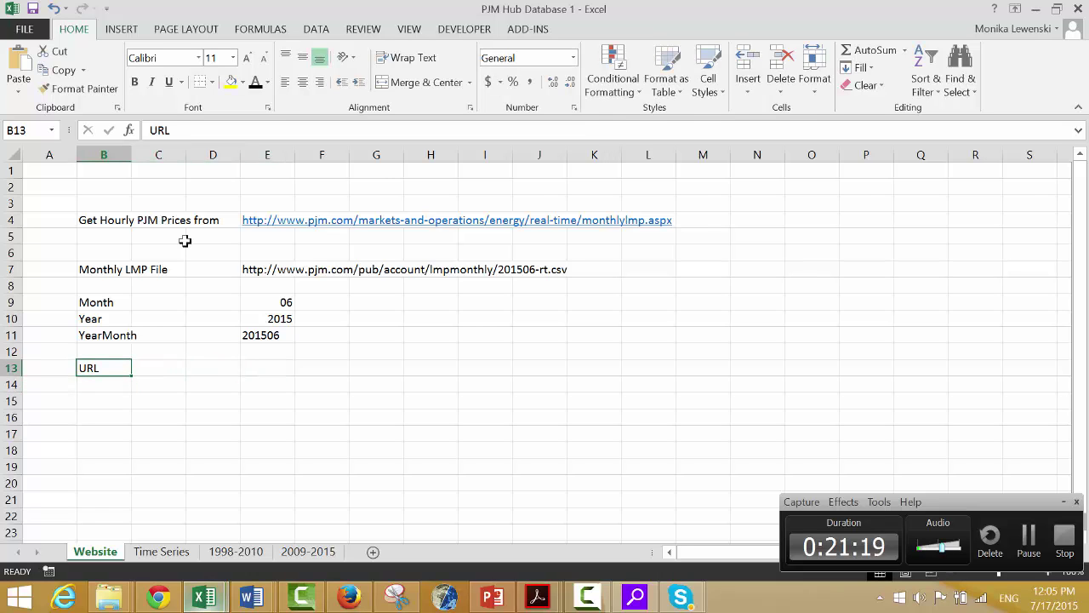
pyautogui.write('First P')
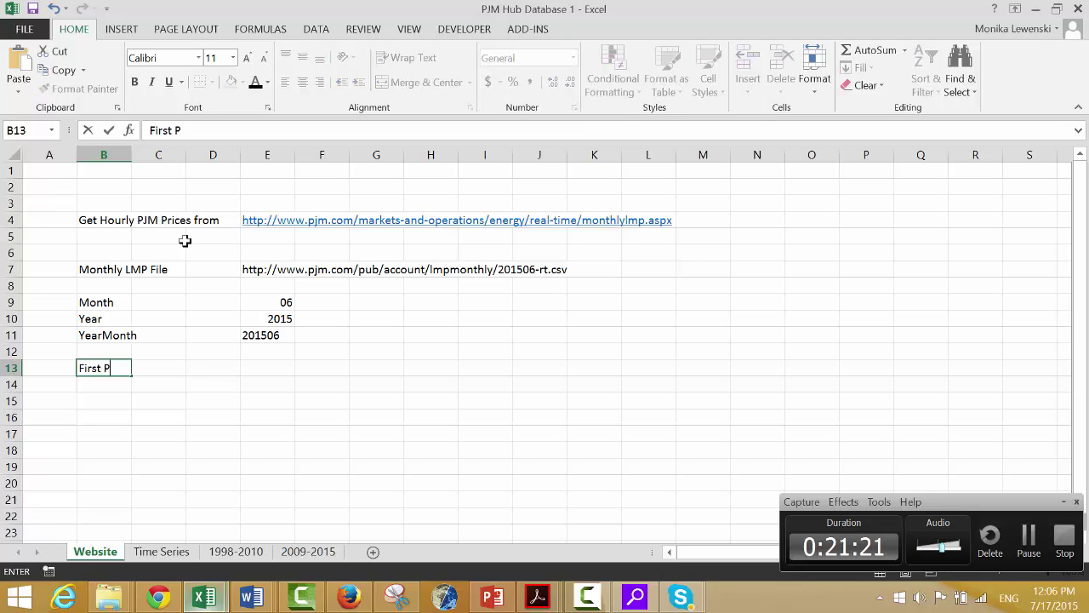
pyautogui.press('Return')
# - Copy the Monthly LMP File URL from E7 into E13, beside the First Part label
pyautogui.press('Up')
pyautogui.press('Right')
pyautogui.press('Right')
pyautogui.press('Right')
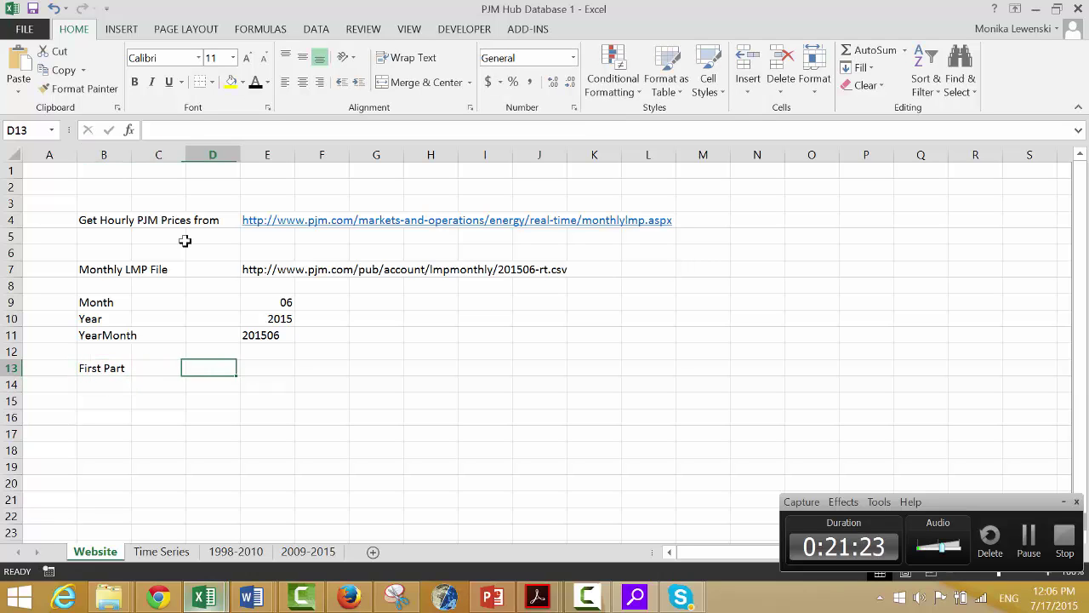
pyautogui.press('Up')
pyautogui.press('Up')
pyautogui.press('Up')
pyautogui.press('Up')
pyautogui.press('Up')
pyautogui.press('Up')
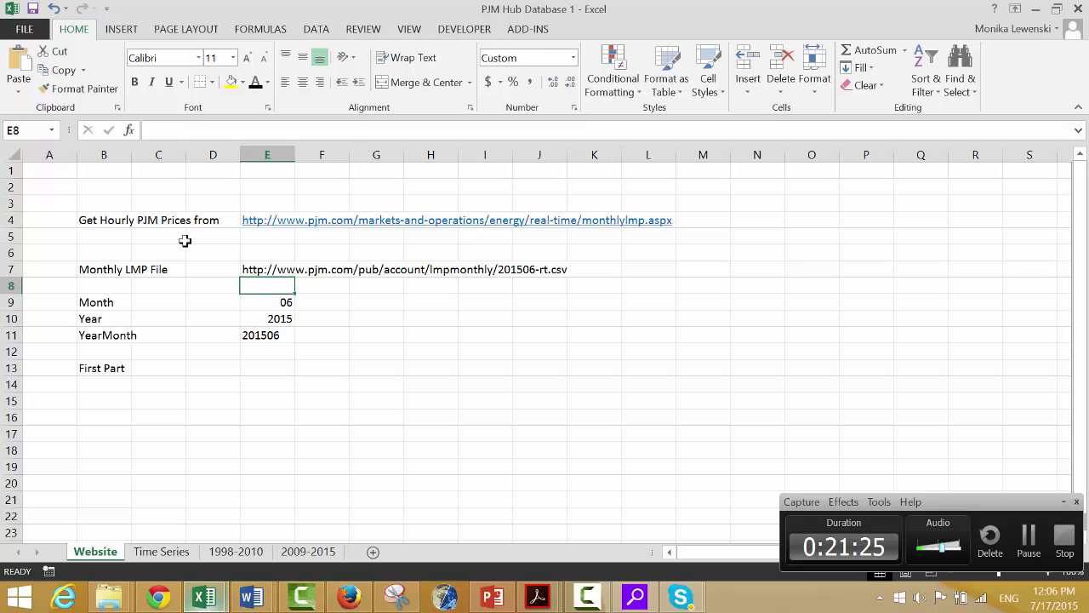
pyautogui.hotkey('ctrl', 'c')
pyautogui.press('Down')
pyautogui.press('Down')
pyautogui.press('Down')
pyautogui.press('Down')
pyautogui.press('Down')
pyautogui.press('Down')
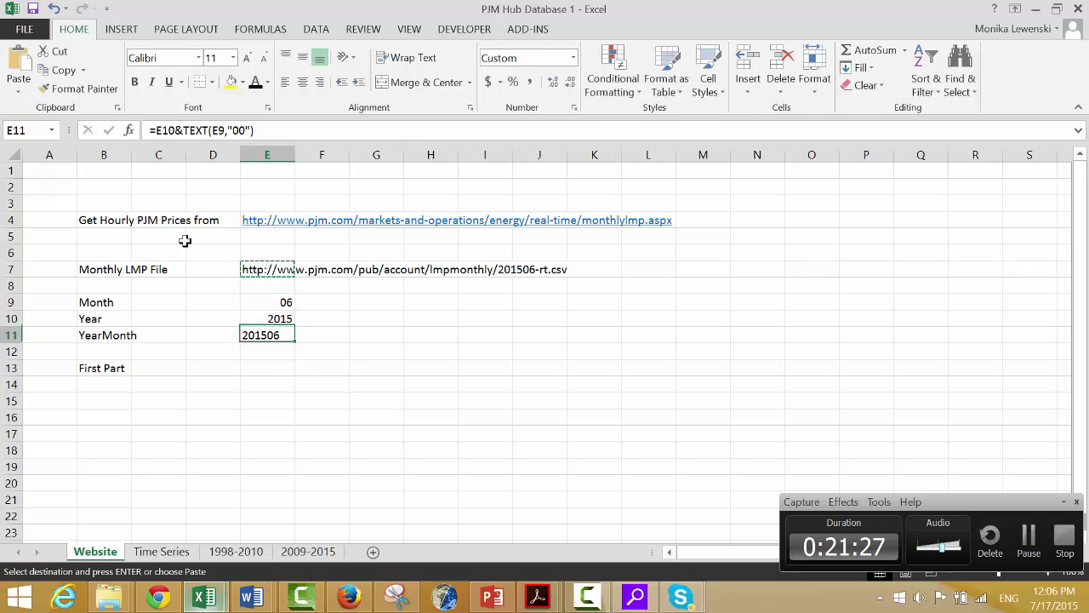
pyautogui.hotkey('ctrl', 'v')
pyautogui.press('F2')
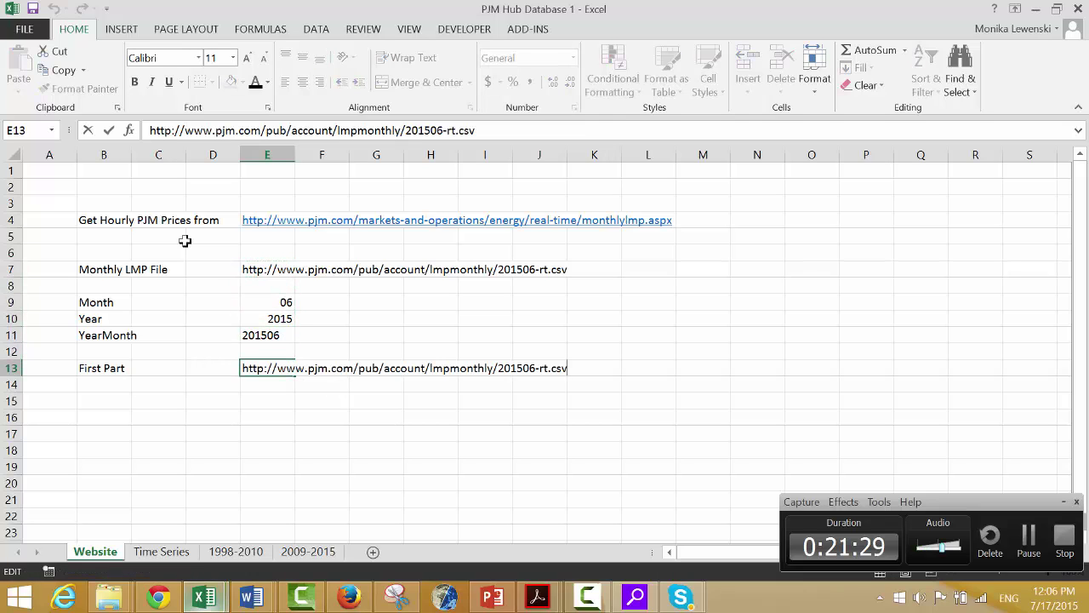
pyautogui.press('BackSpace')
pyautogui.press('BackSpace')
pyautogui.press('BackSpace')
pyautogui.press('BackSpace')
pyautogui.press('BackSpace')
pyautogui.press('BackSpace')
pyautogui.press('BackSpace')
pyautogui.press('BackSpace')
pyautogui.press('BackSpace')
pyautogui.press('BackSpace')
pyautogui.press('BackSpace')
pyautogui.press('BackSpace')
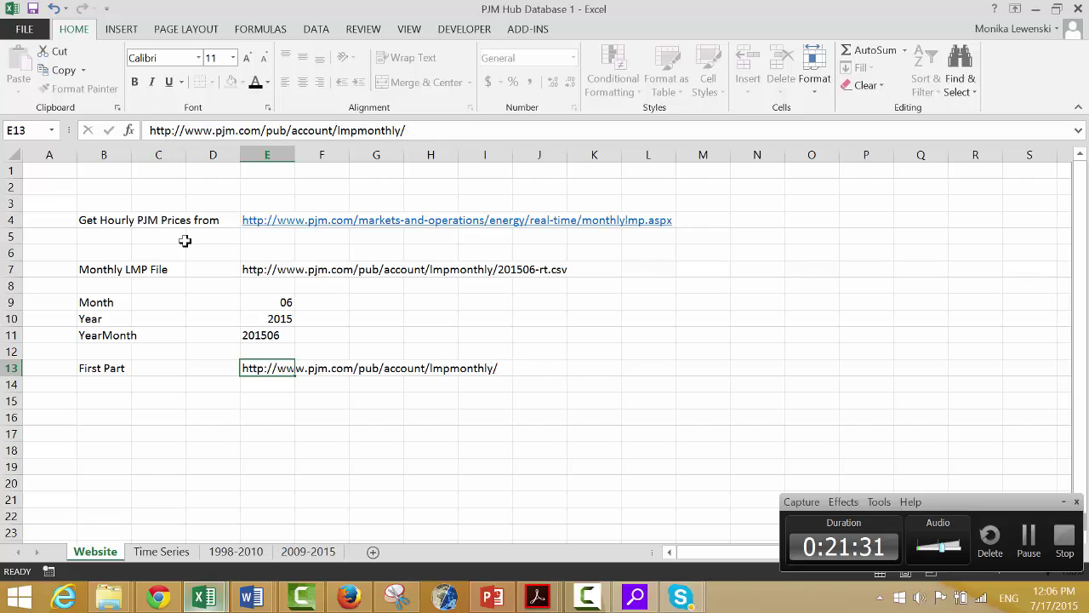
pyautogui.press('Return')
# - Label cell B14, below First Part, as Last Part
pyautogui.press('Left')
pyautogui.press('Left')
pyautogui.press('Left')
pyautogui.write('La')
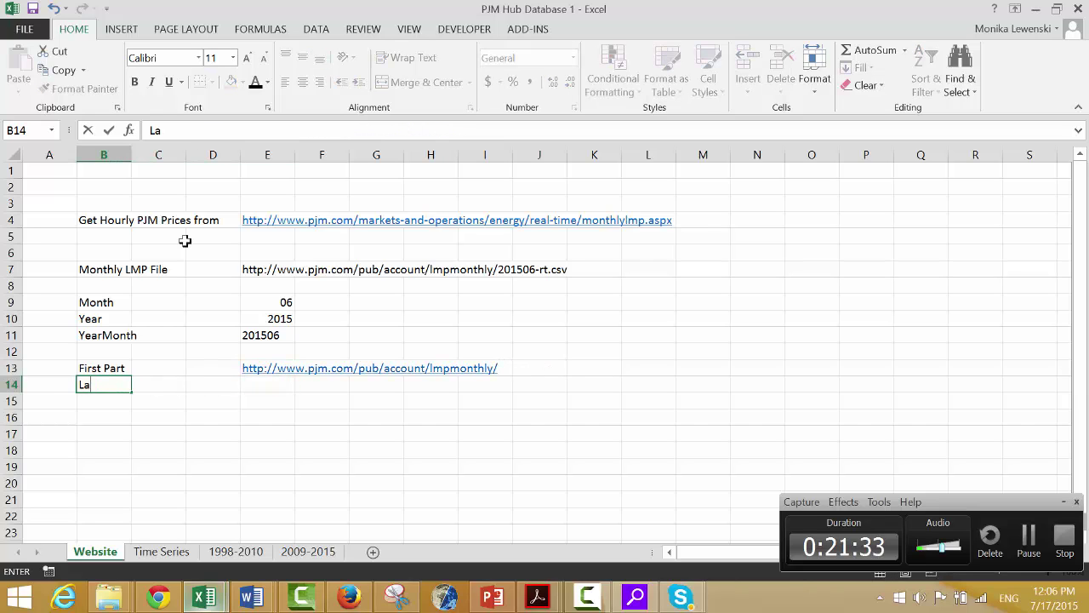
pyautogui.write('st Part')
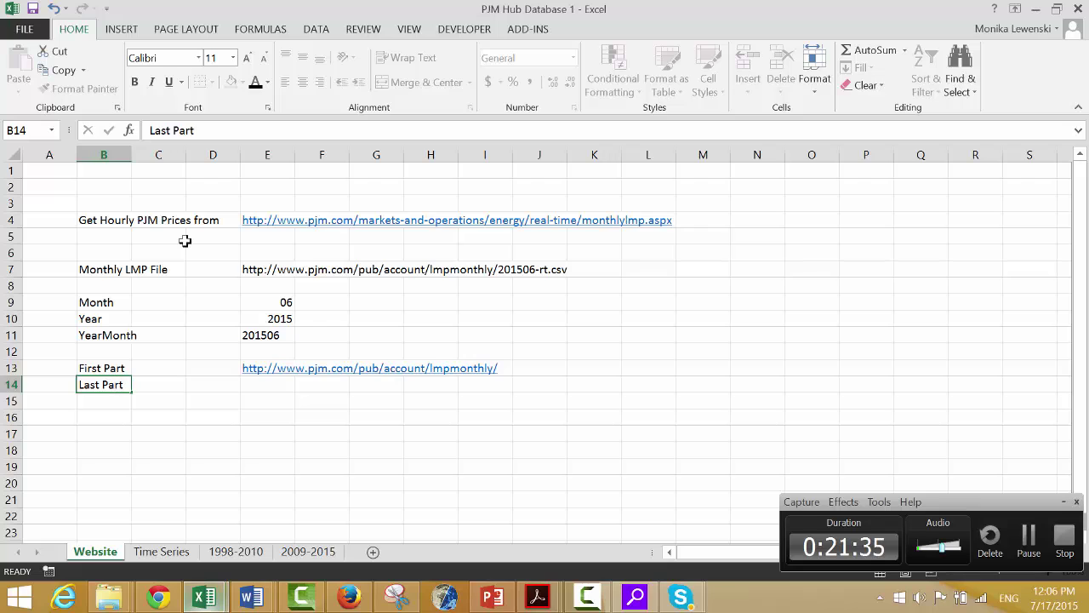
pyautogui.press('Return')
# - Copy the Monthly LMP File URL from E7 into E14, beside the Last Part label
pyautogui.press('Up')
pyautogui.press('Up')
pyautogui.press('Up')
pyautogui.press('Up')
pyautogui.press('Up')
pyautogui.press('Up')
pyautogui.press('Up')
pyautogui.press('Up')
pyautogui.press('Up')
pyautogui.press('Right')
pyautogui.press('Right')
pyautogui.press('Right')
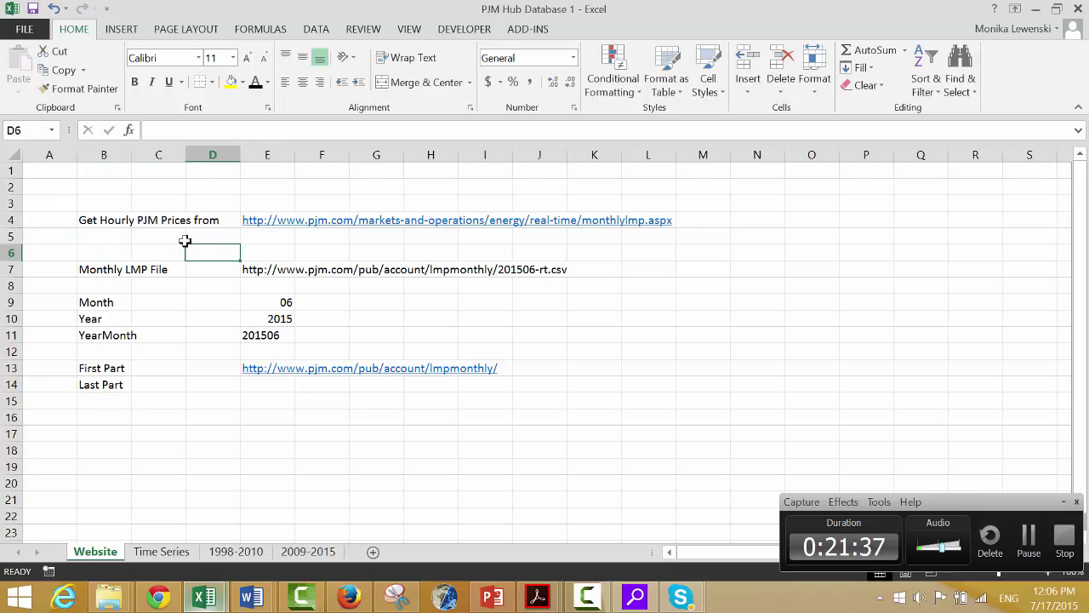
pyautogui.press('Down')
pyautogui.hotkey('ctrl', 'c')
pyautogui.press('Down')
pyautogui.press('Down')
pyautogui.press('Down')
pyautogui.press('Down')
pyautogui.press('Down')
pyautogui.press('Down')
pyautogui.press('Down')
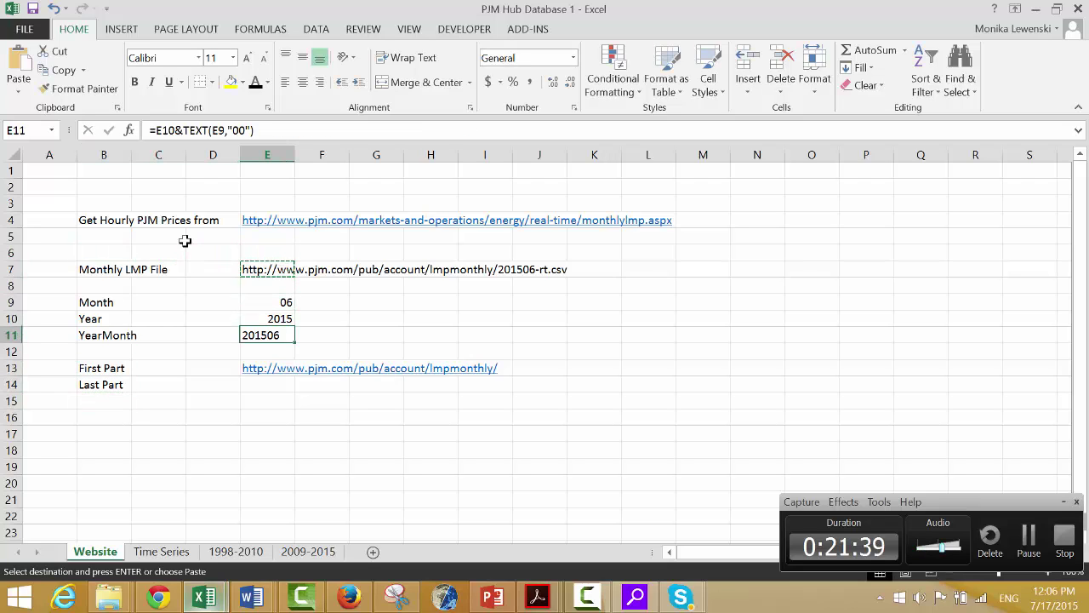
pyautogui.hotkey('ctrl', 'v')
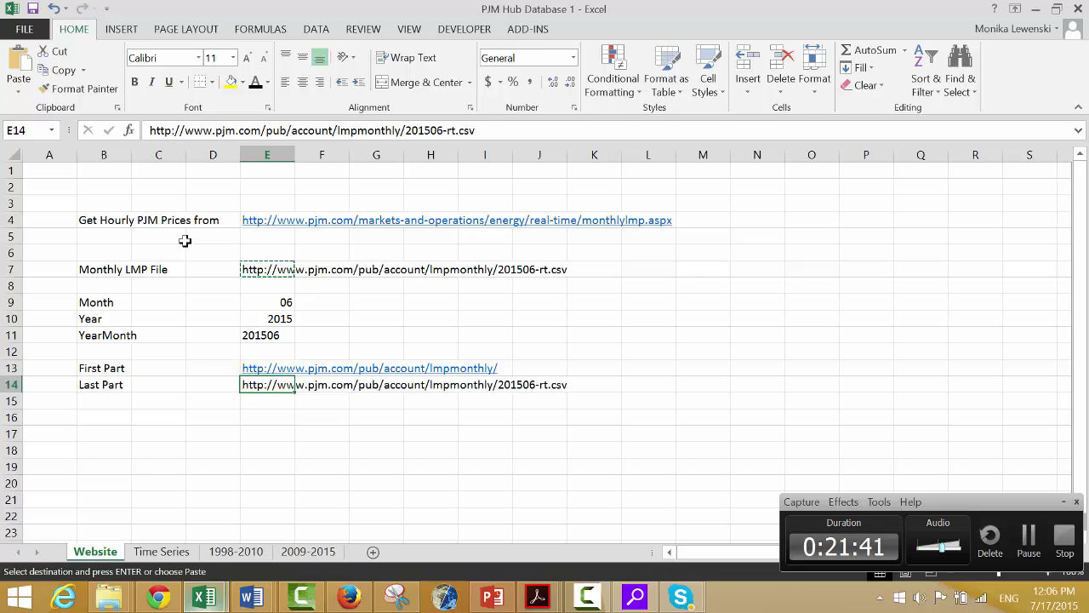
# - Remove the web address before the file name in E14, keeping only 201506-rt.csv
pyautogui.press('F2')
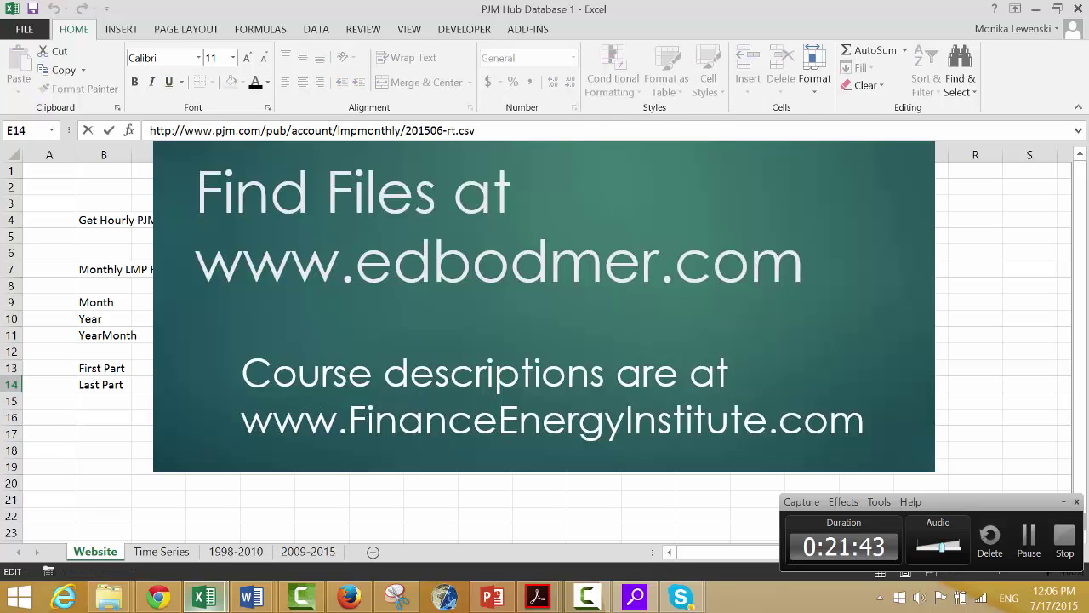
pyautogui.press('BackSpace')
pyautogui.press('BackSpace')
pyautogui.press('BackSpace')
pyautogui.press('BackSpace')
pyautogui.press('BackSpace')
pyautogui.press('BackSpace')
pyautogui.press('BackSpace')
pyautogui.press('BackSpace')
pyautogui.press('BackSpace')
pyautogui.press('BackSpace')
pyautogui.press('BackSpace')
pyautogui.press('BackSpace')
pyautogui.press('BackSpace')
pyautogui.press('BackSpace')
pyautogui.press('BackSpace')
pyautogui.press('BackSpace')
pyautogui.press('BackSpace')
pyautogui.press('BackSpace')
pyautogui.press('BackSpace')
pyautogui.press('BackSpace')
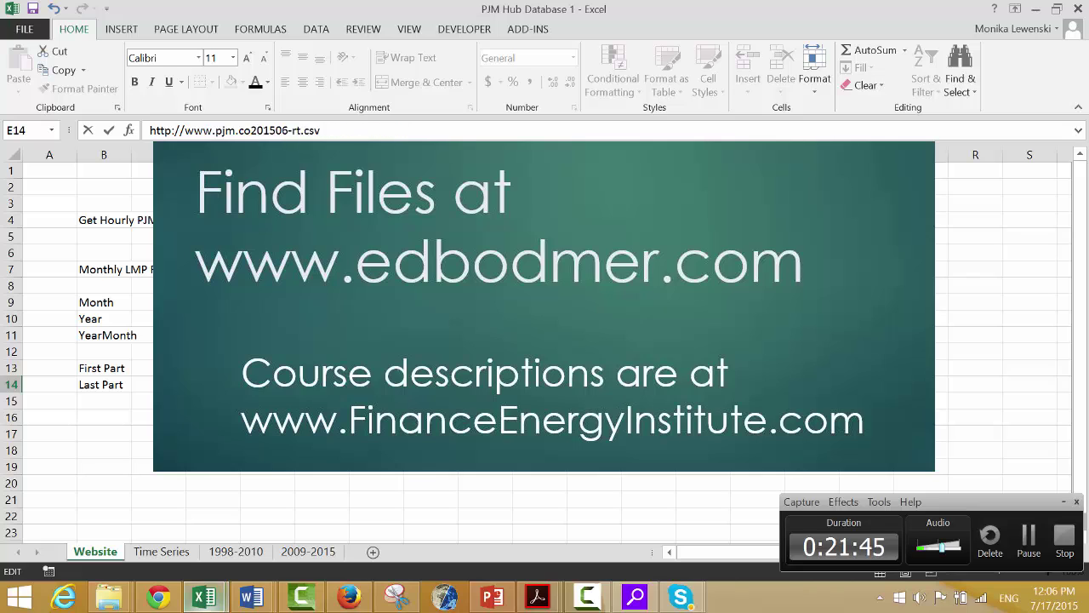
pyautogui.press('BackSpace')
pyautogui.press('BackSpace')
pyautogui.press('BackSpace')
pyautogui.press('BackSpace')
pyautogui.press('Return')
pyautogui.press('Up')
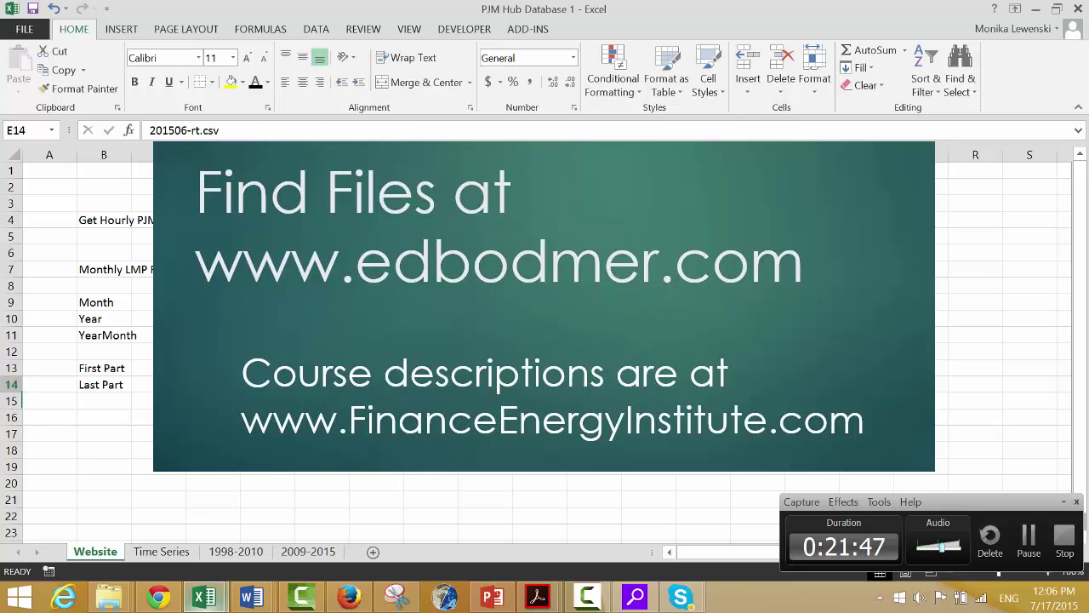
# - Remove the 201506 prefix from the file name in E14, keeping only -rt.csv
pyautogui.press('F2')
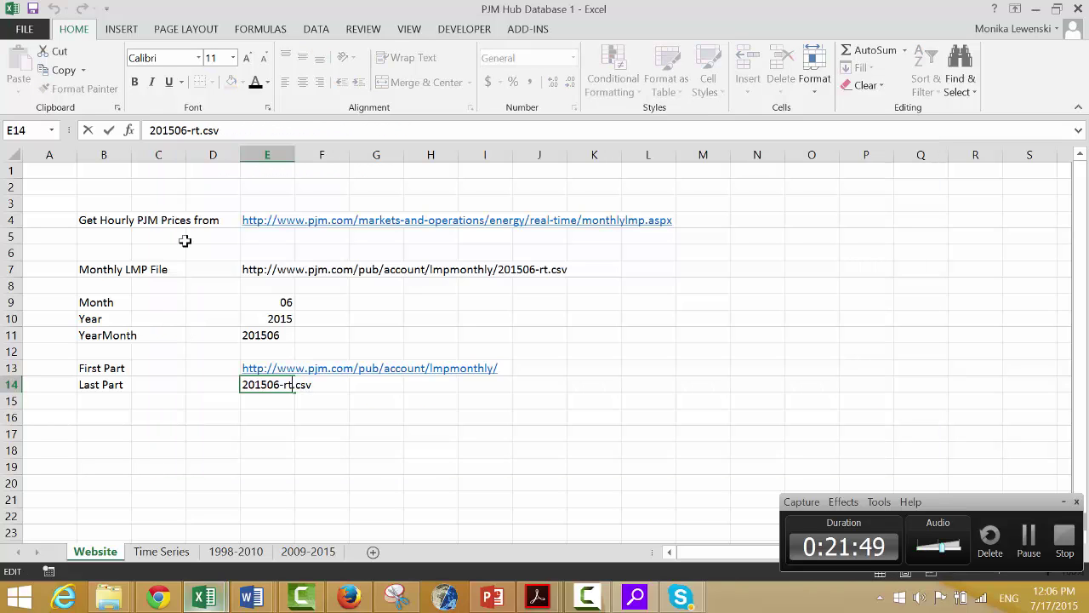
pyautogui.press('BackSpace')
pyautogui.press('BackSpace')
pyautogui.press('BackSpace')
pyautogui.press('BackSpace')
pyautogui.press('BackSpace')
pyautogui.press('BackSpace')
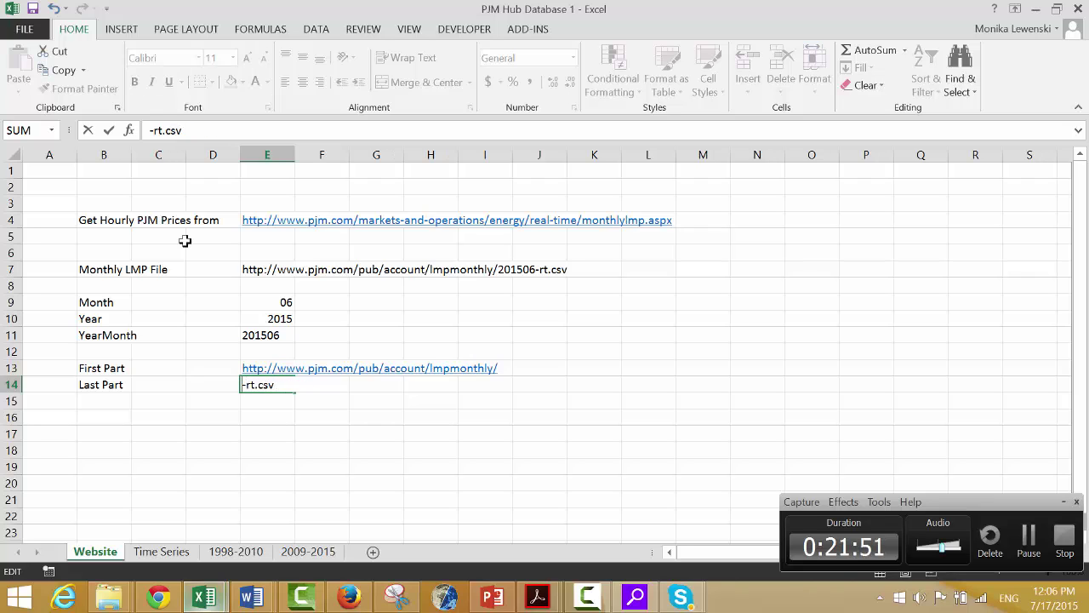
pyautogui.press('Return')
pyautogui.press('Up')
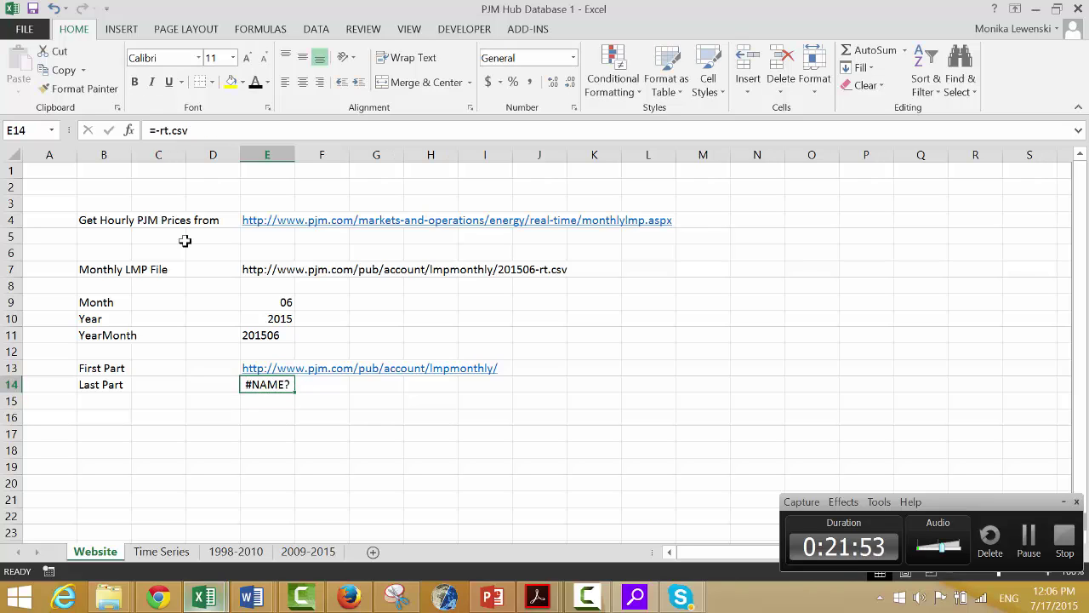
# - Convert the E14 entry from a formula to literal text by entering it as '-rt.csv
pyautogui.press('F2')
pyautogui.press('BackSpace')
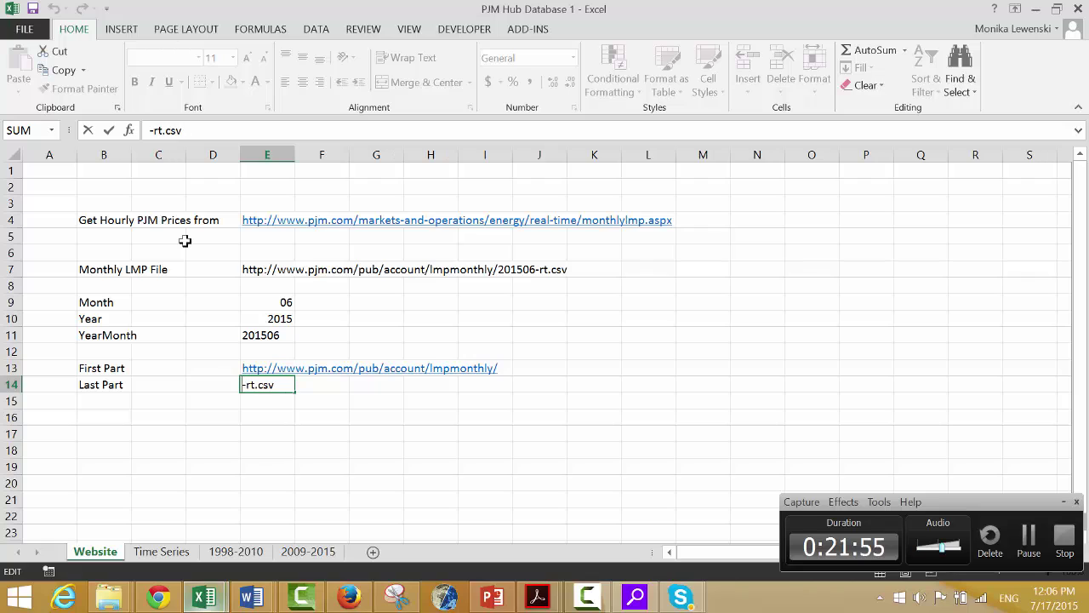
pyautogui.write("'")
pyautogui.press('Return')
pyautogui.press('Up')
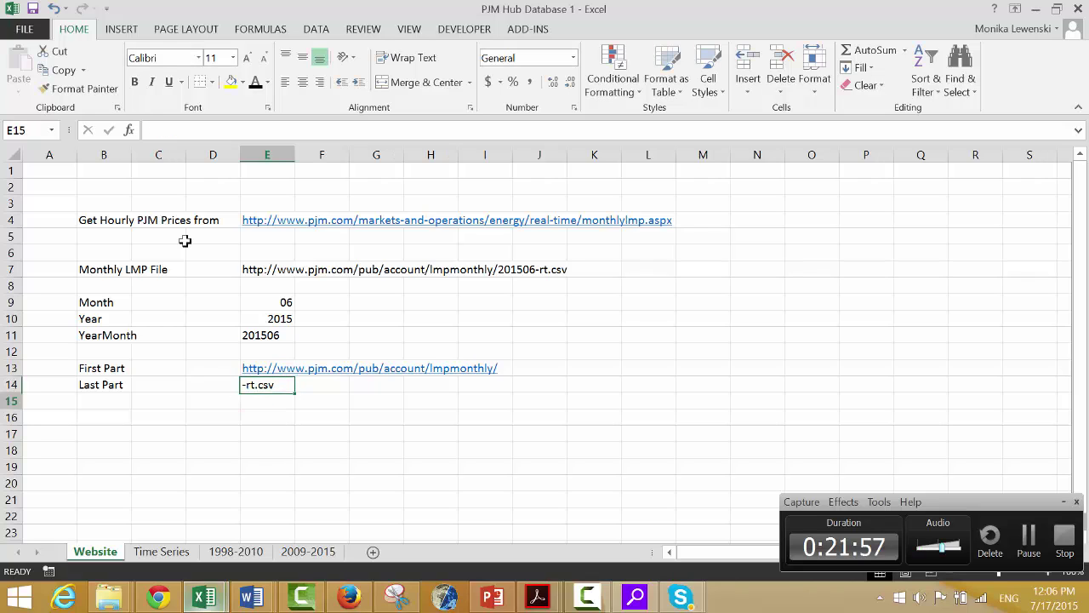
# - Enter the label Combined in B15, directly below the Last Part label
pyautogui.press('Down')
pyautogui.press('Left')
pyautogui.press('Left')
pyautogui.press('Left')
pyautogui.write('Co')
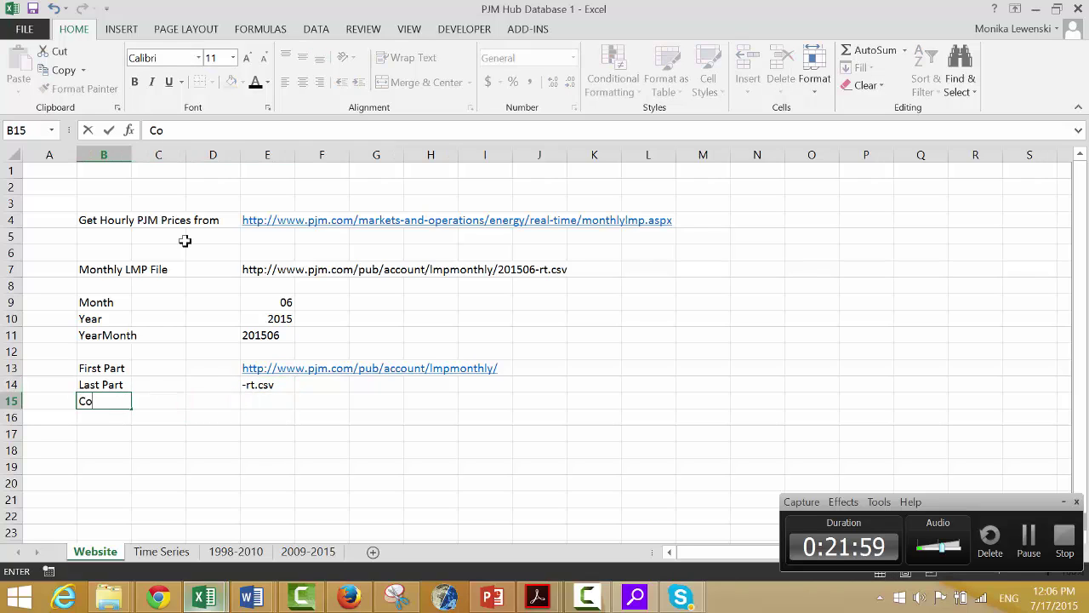
pyautogui.write('mbi')
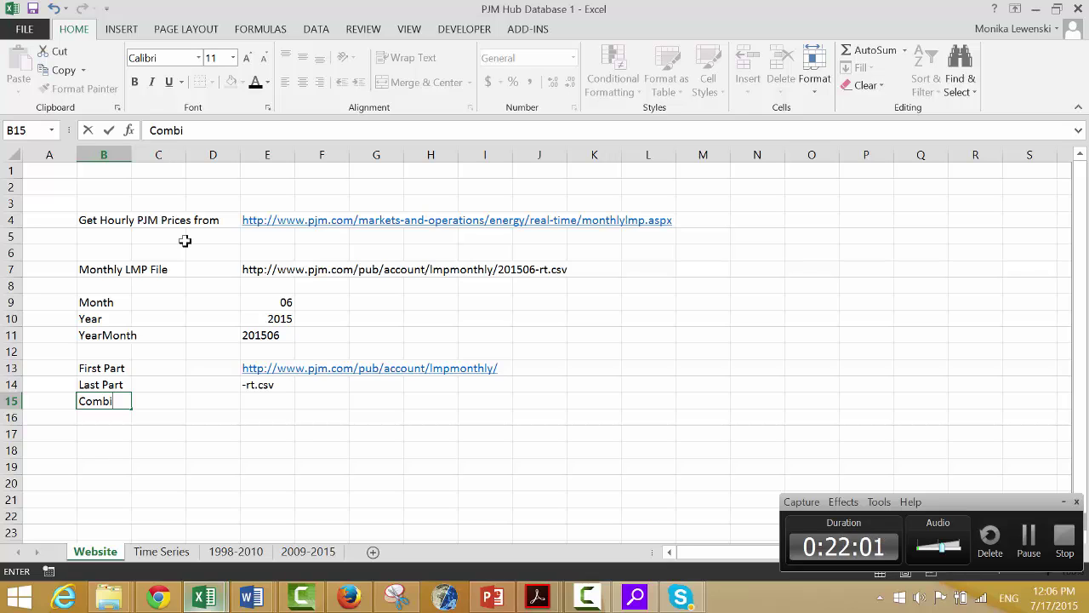
pyautogui.write('ned')
pyautogui.press('Return')
# - Build the full file URL in E15 by joining first part, year-month and last part with =E13&E11&E14
pyautogui.press('Up')
pyautogui.press('Right')
pyautogui.press('Right')
pyautogui.press('Right')
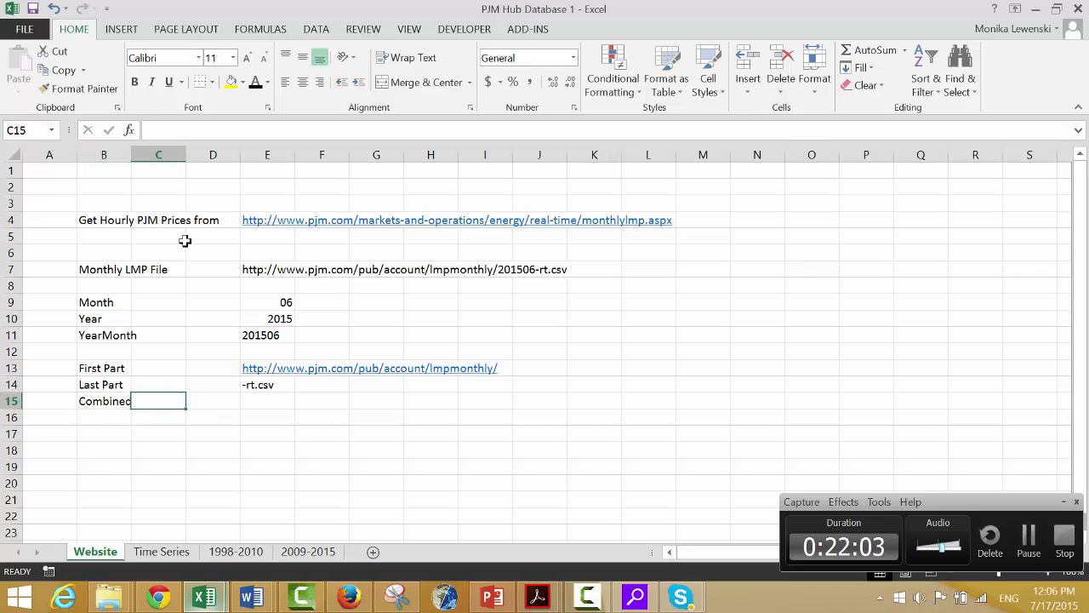
pyautogui.write('=')
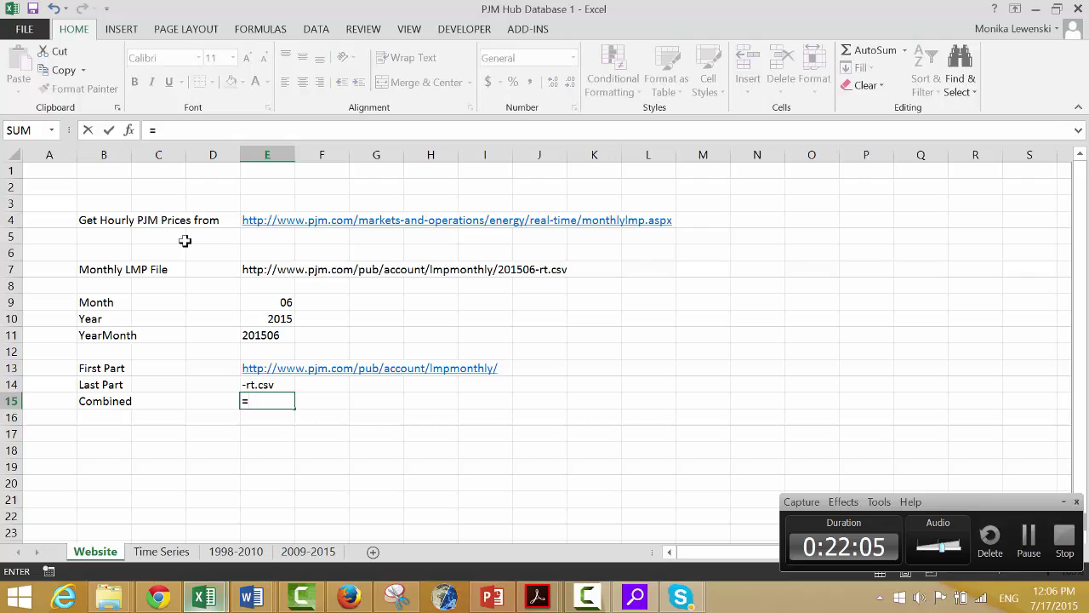
pyautogui.press('Up')
pyautogui.press('Up')
pyautogui.write('&')
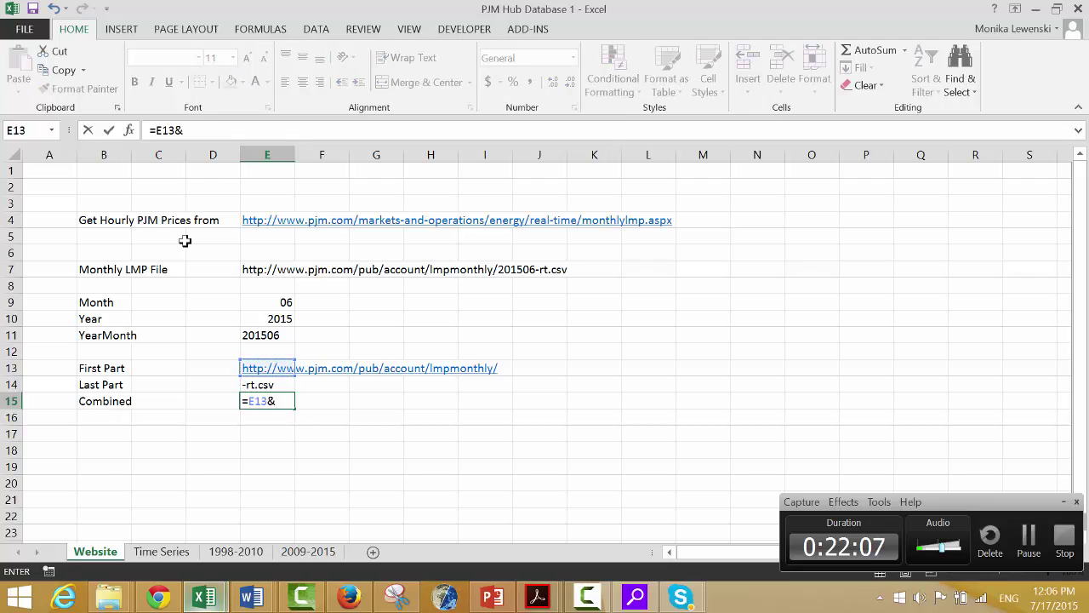
pyautogui.press('Up')
pyautogui.press('Up')
pyautogui.press('Up')
pyautogui.press('Up')
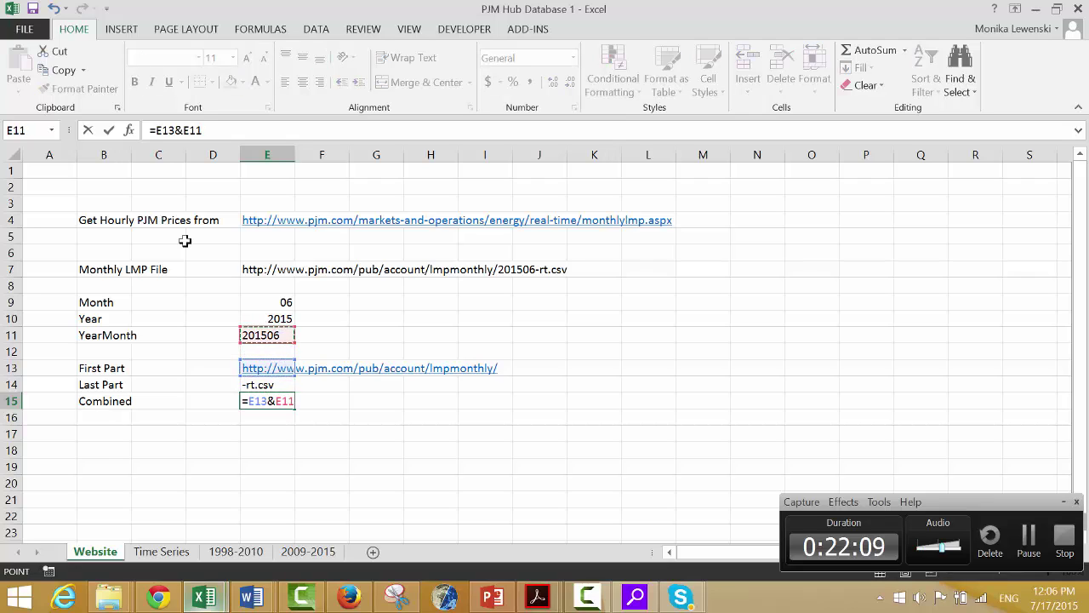
pyautogui.write('&')
pyautogui.press('Up')
pyautogui.press('Return')
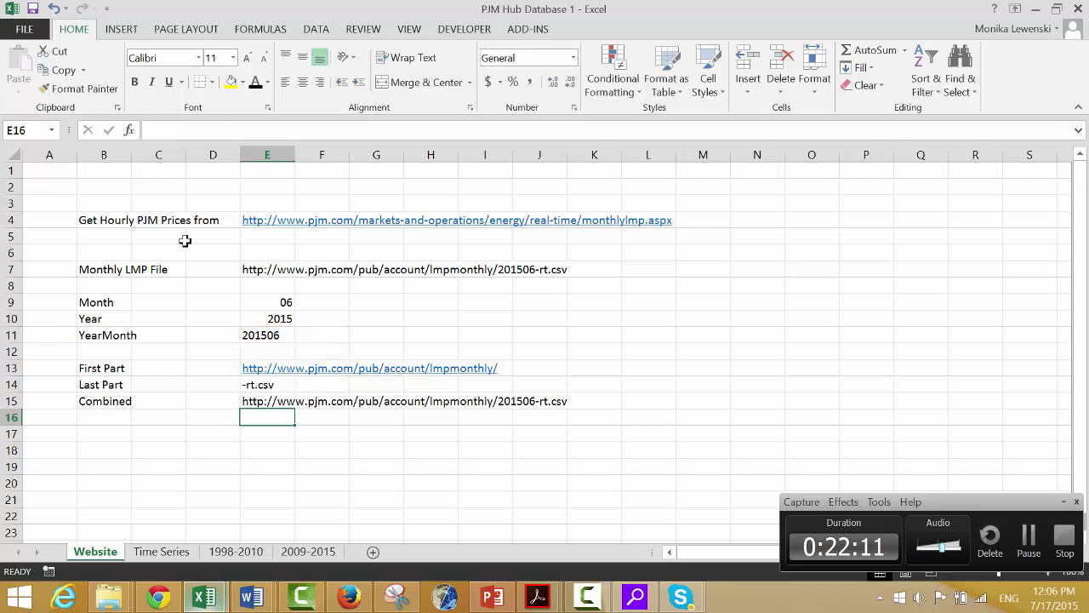
# - Enter the label Test in B17, leaving one empty row below Combined
pyautogui.press('Left')
pyautogui.press('Down')
pyautogui.press('Left')
pyautogui.press('Left')
pyautogui.write('Te')
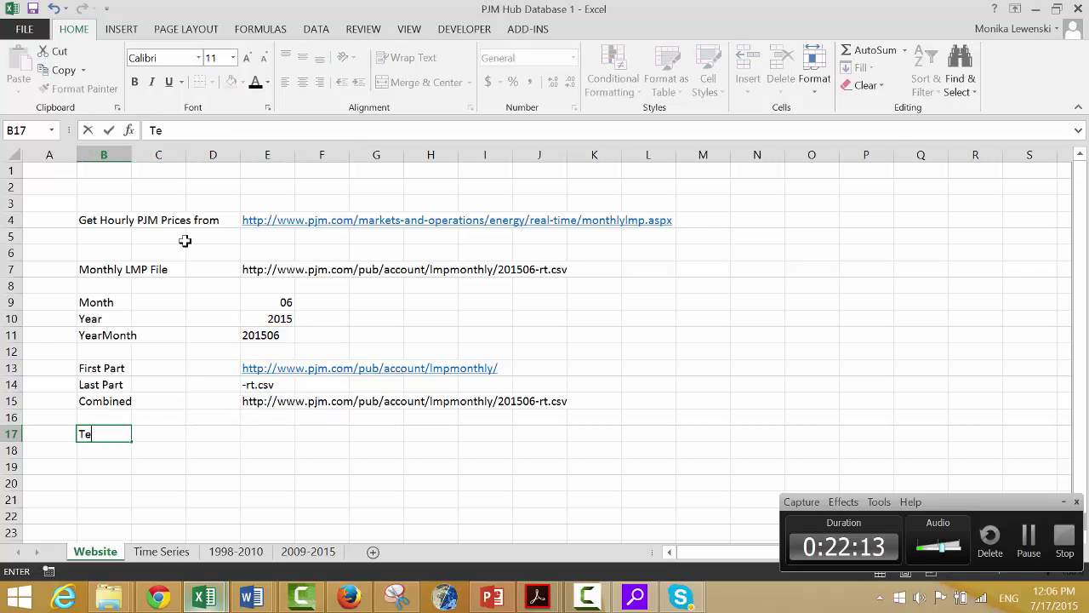
pyautogui.press('Right')
# - Enter a formula in E17 that tests whether the combined URL in E15 equals the Monthly LMP File URL in E7
pyautogui.press('Right')
pyautogui.press('Right')
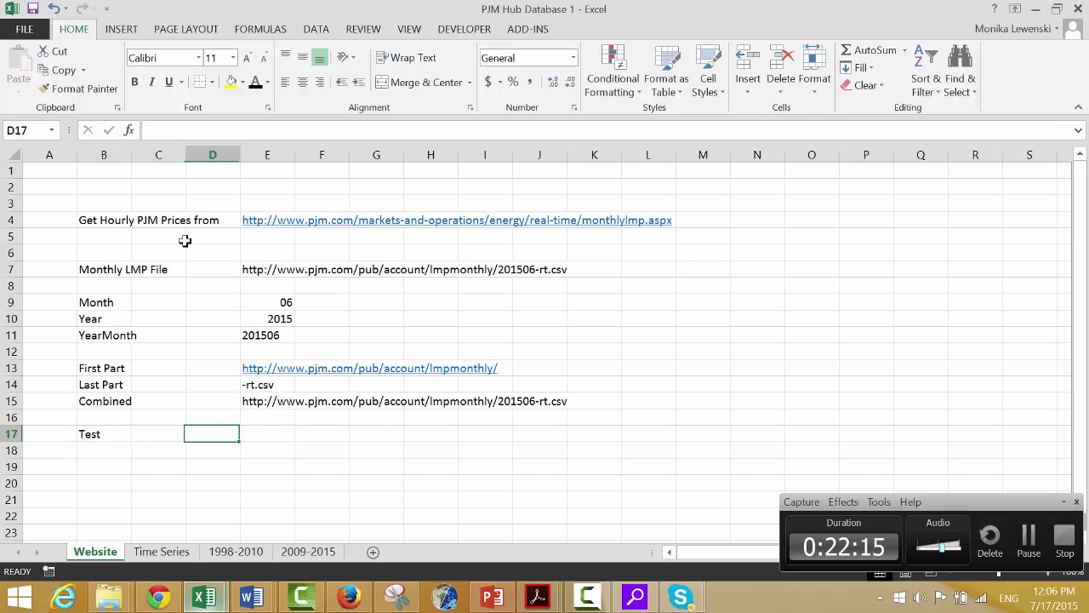
pyautogui.write('=')
pyautogui.press('Up')
pyautogui.press('Up')
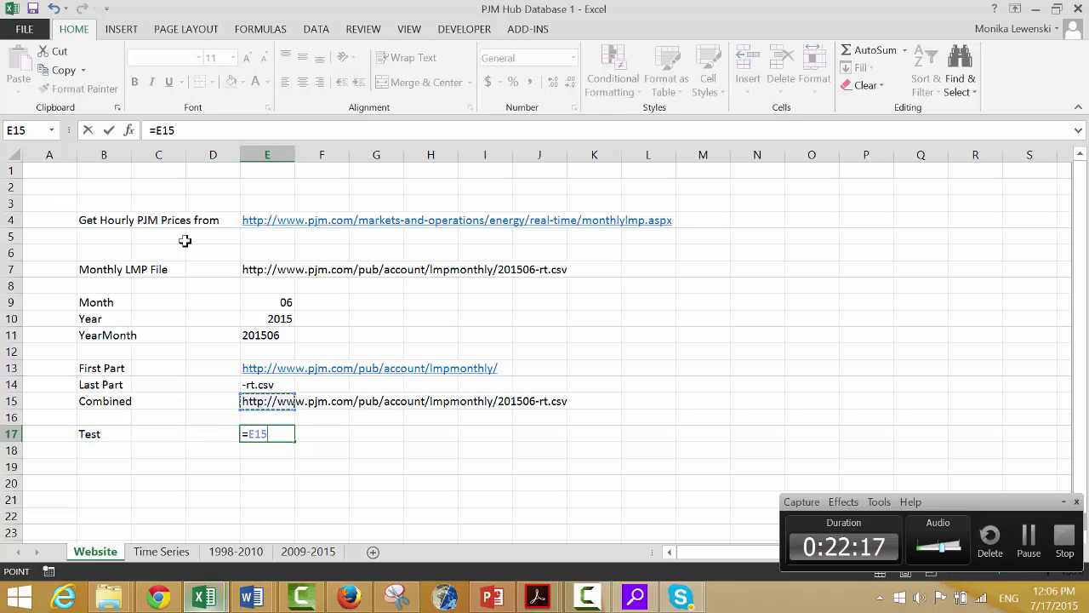
pyautogui.write('=')
pyautogui.press('Up')
pyautogui.press('Up')
pyautogui.press('Up')
pyautogui.press('Up')
pyautogui.press('Up')
pyautogui.press('Up')
pyautogui.press('Up')
pyautogui.press('Up')
pyautogui.press('Up')
pyautogui.press('Up')
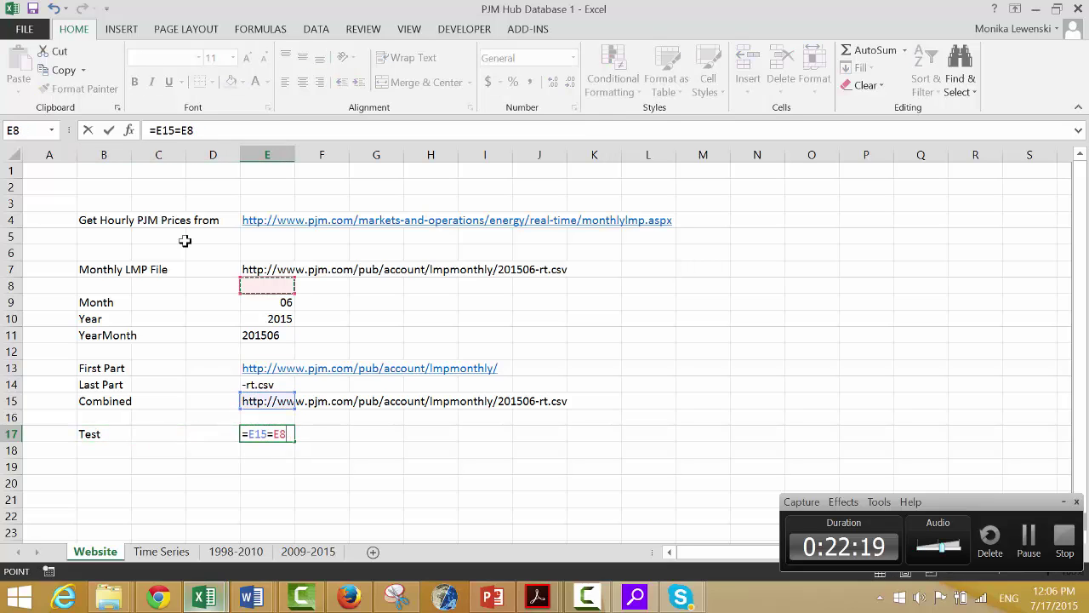
pyautogui.press('Return')
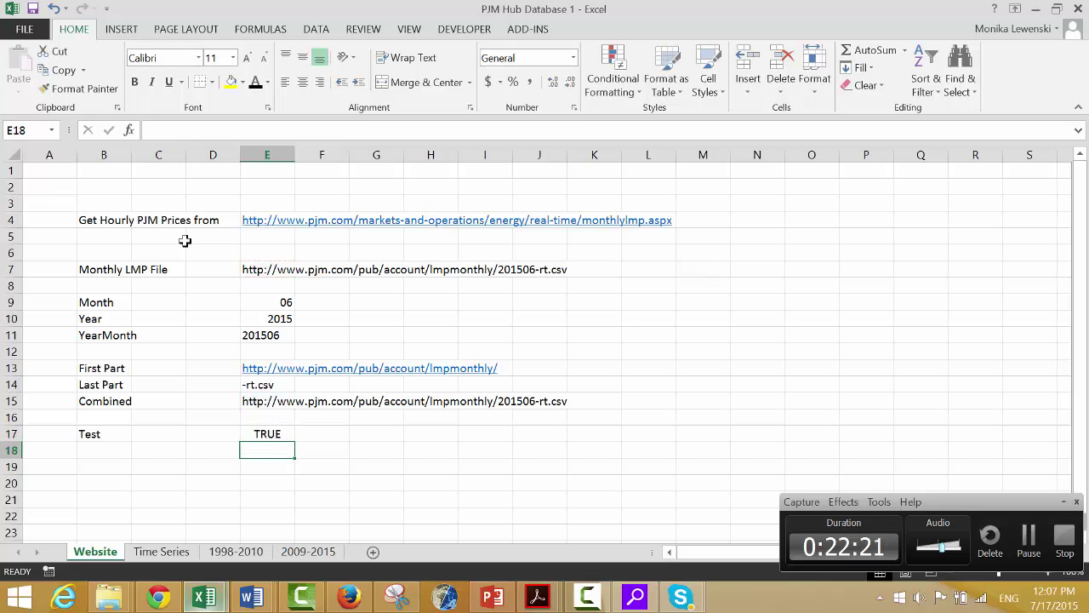
# - Assign the range name url to the combined URL cell E15
pyautogui.press('Up')
pyautogui.press('Up')
pyautogui.press('Up')
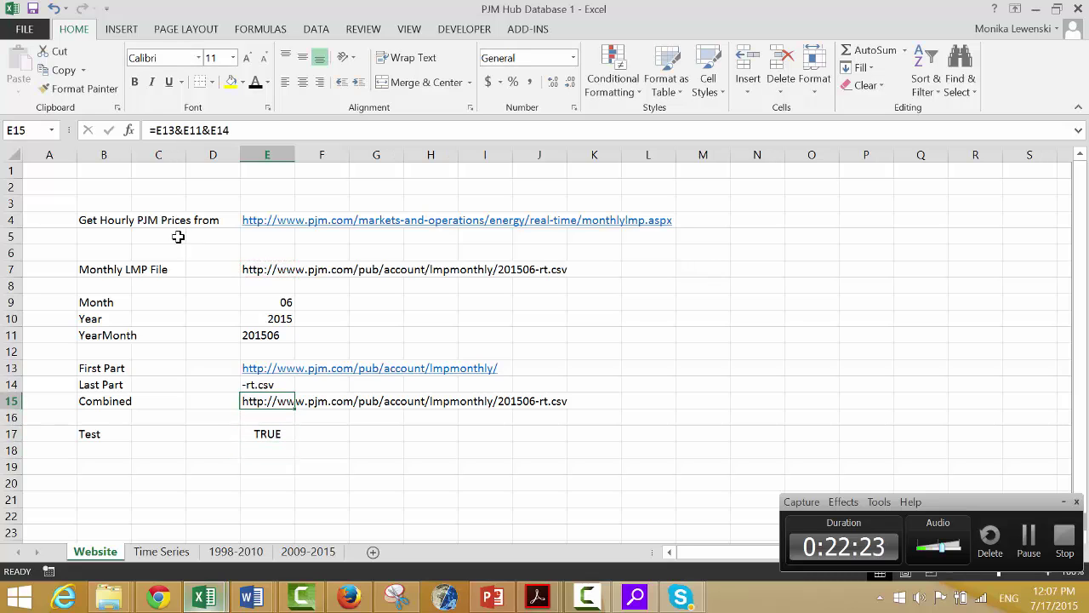
pyautogui.click(35, 129)
pyautogui.write('url')
pyautogui.click(288, 331)
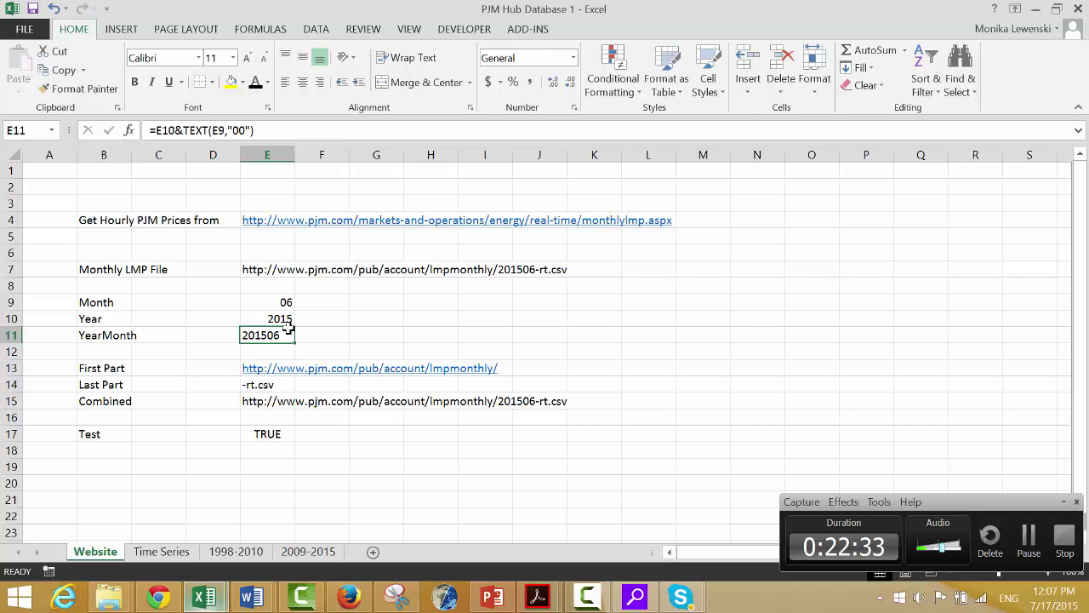
# - Check in the workbook's list of defined names which cell the name url refers to
pyautogui.hotkey('ctrl', 'F3')
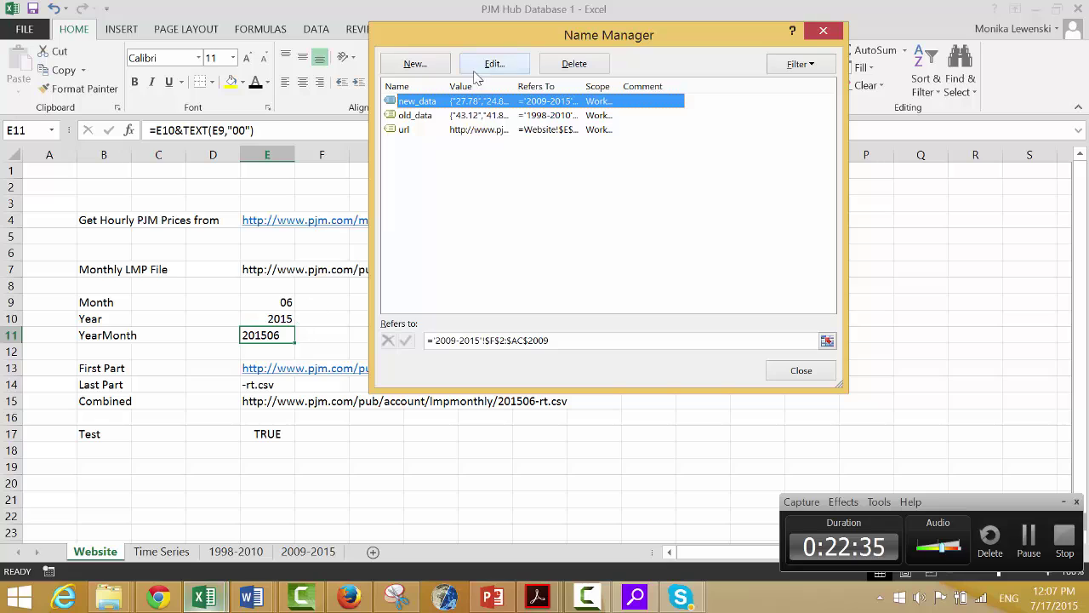
pyautogui.click(405, 130)
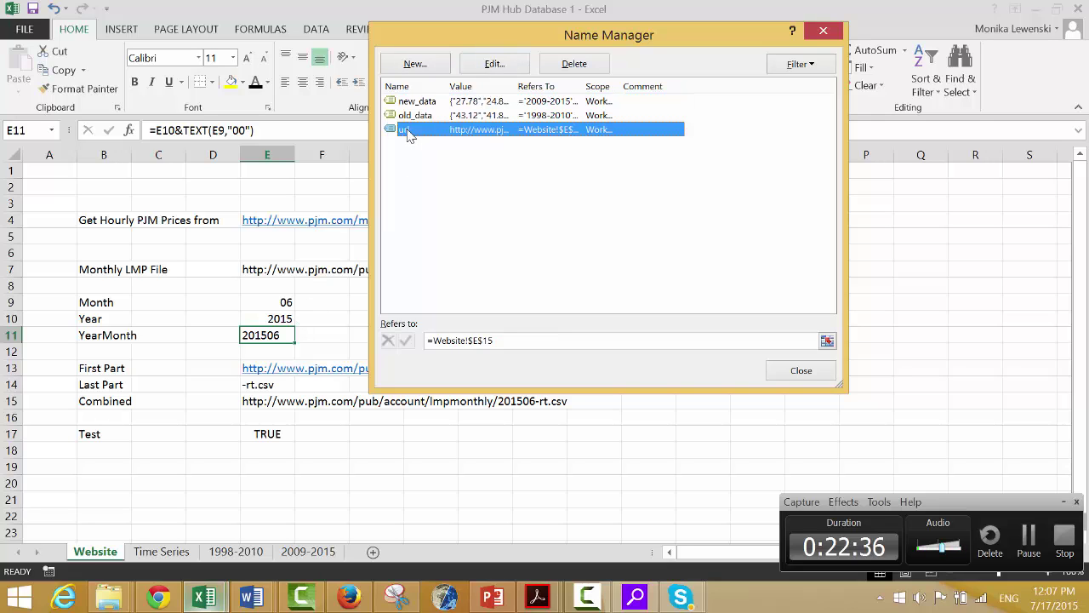
pyautogui.click(827, 342)
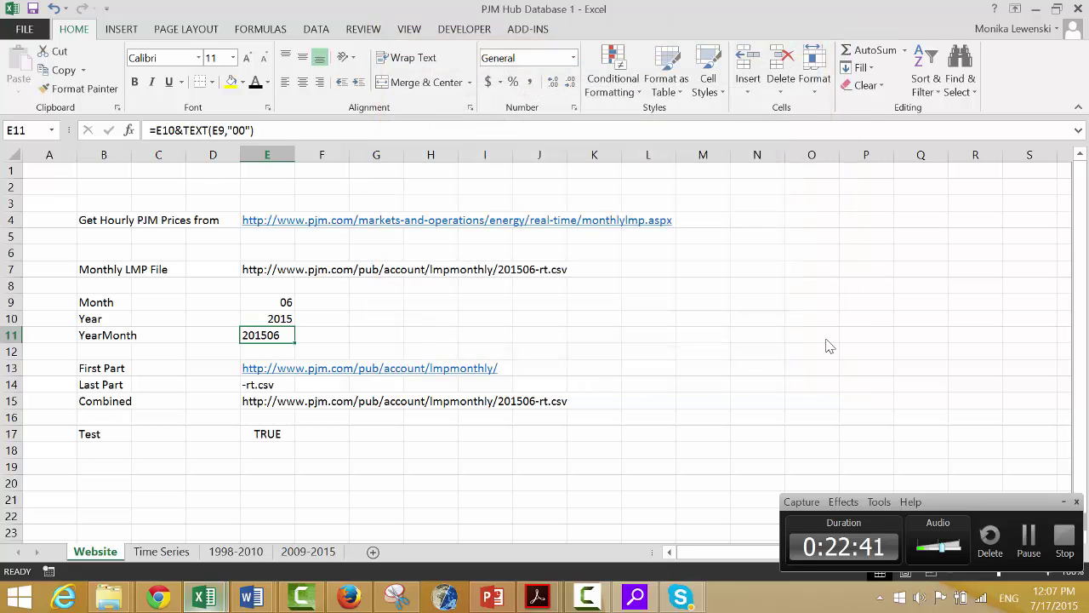
# - View the list of macros available in all open workbooks, then close it
pyautogui.click(466, 32)
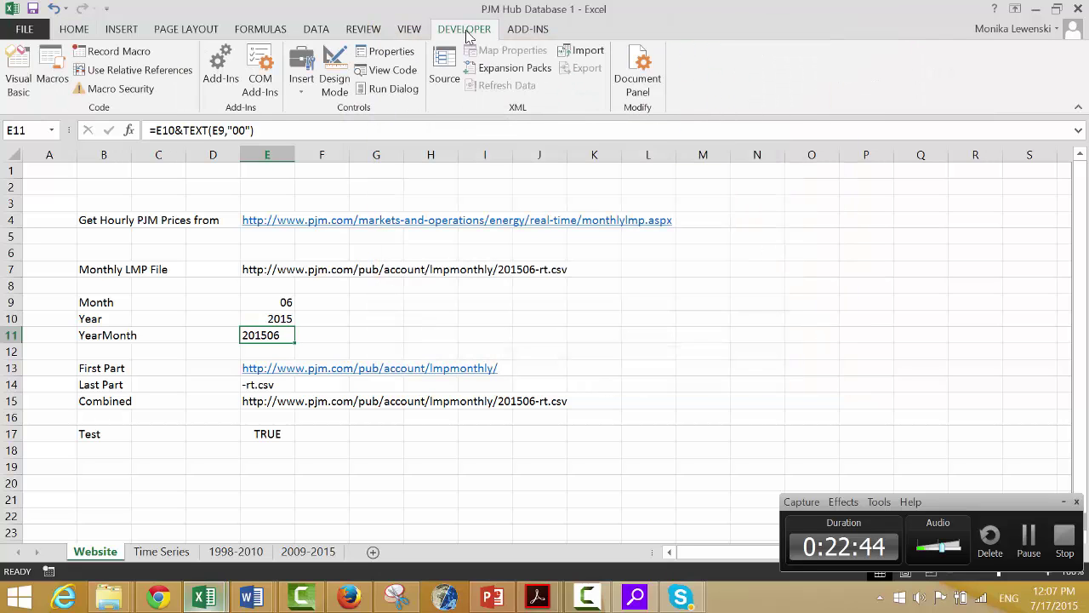
pyautogui.click(52, 68)
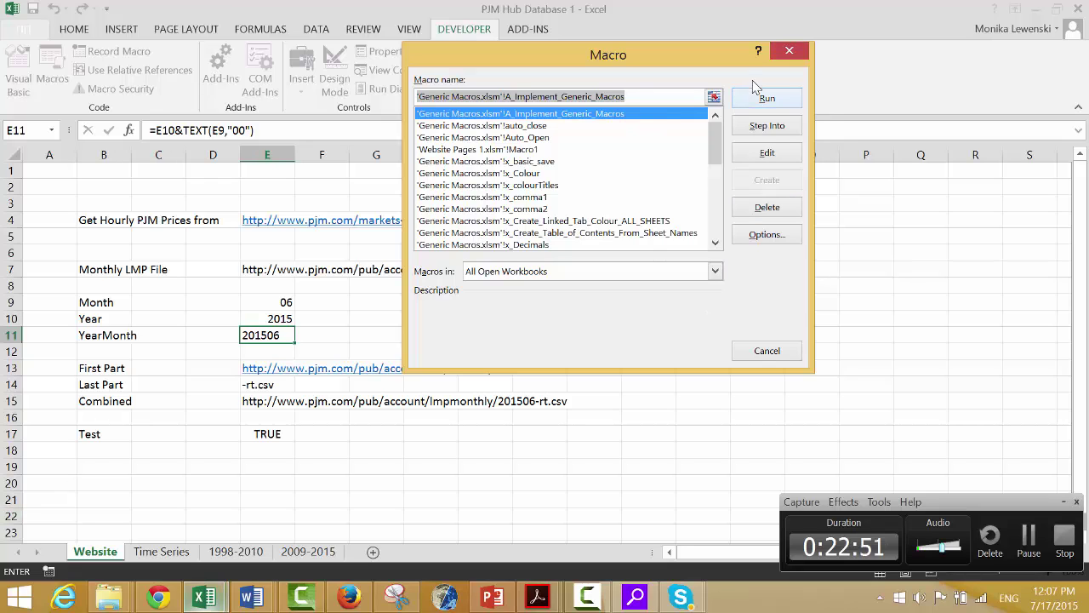
pyautogui.click(792, 52)
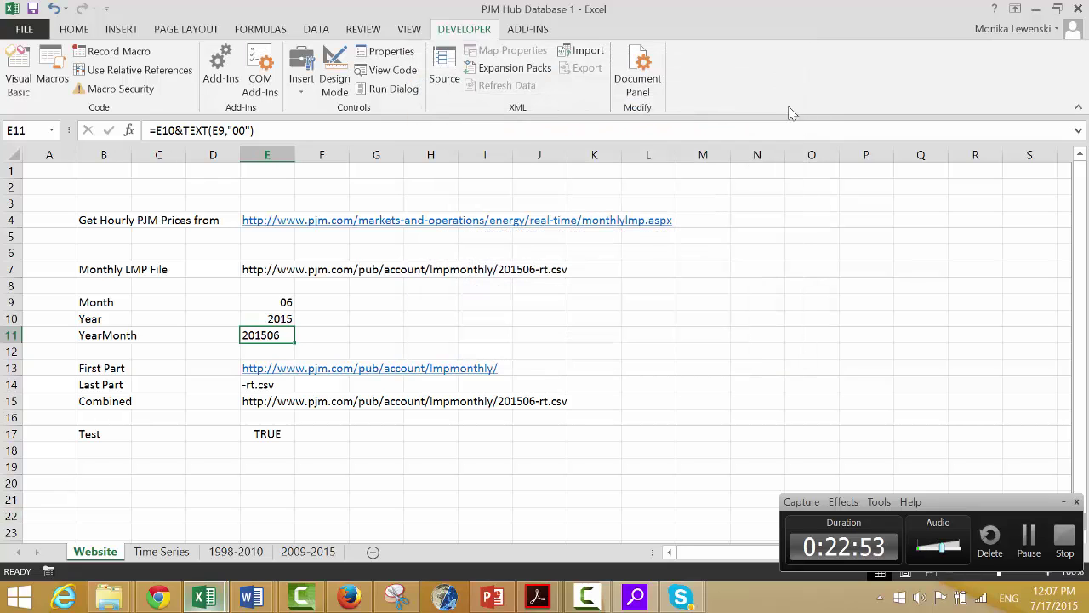
# - Record an empty macro named read_PJM stored in This Workbook, stopping the recording without any actions
pyautogui.click(50, 574)
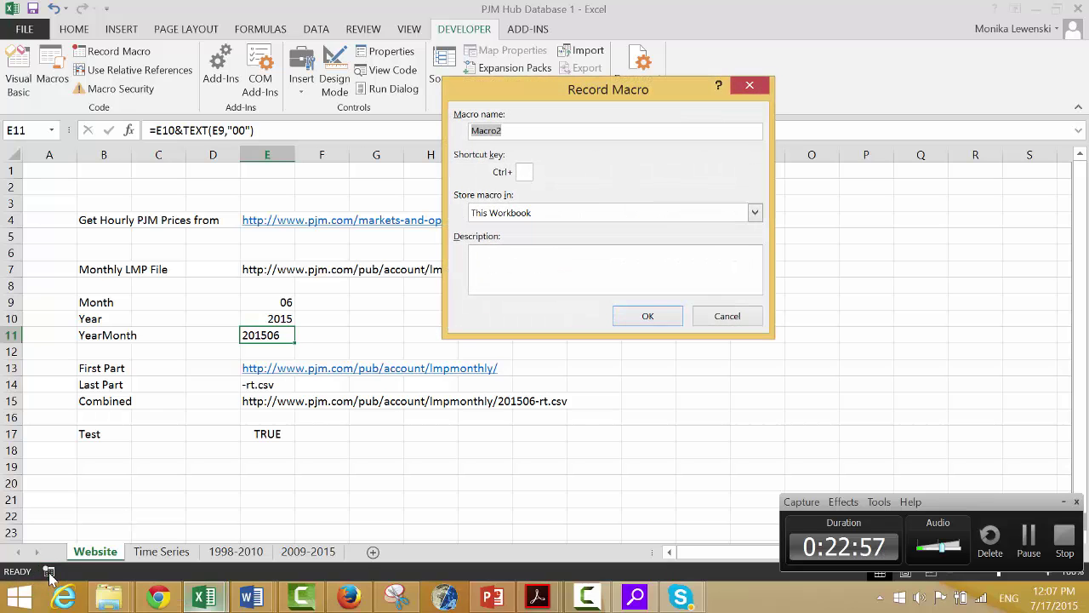
pyautogui.write('read_PJM')
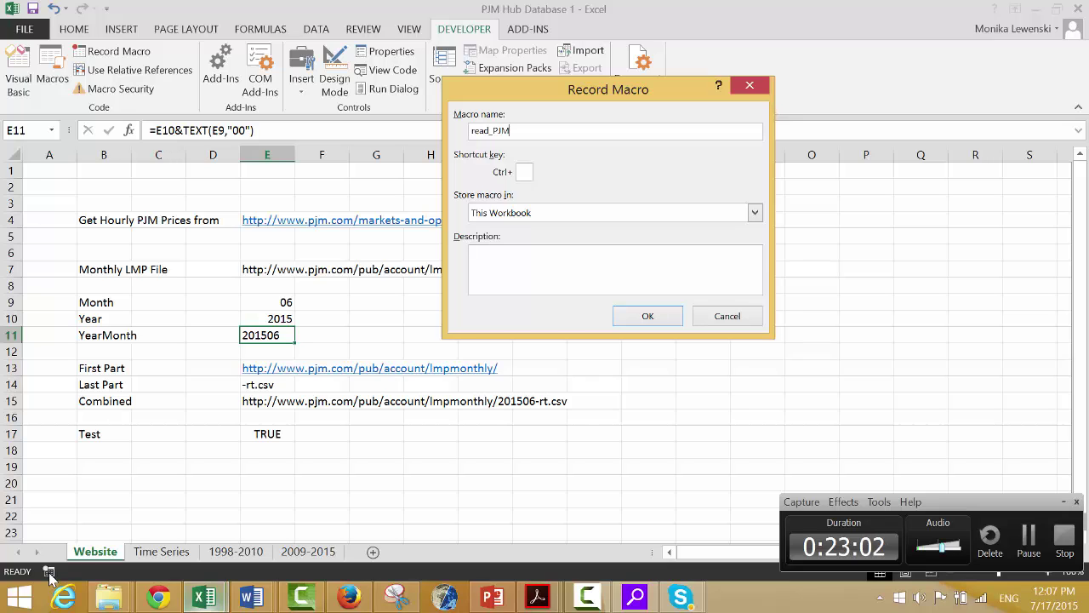
pyautogui.press('Return')
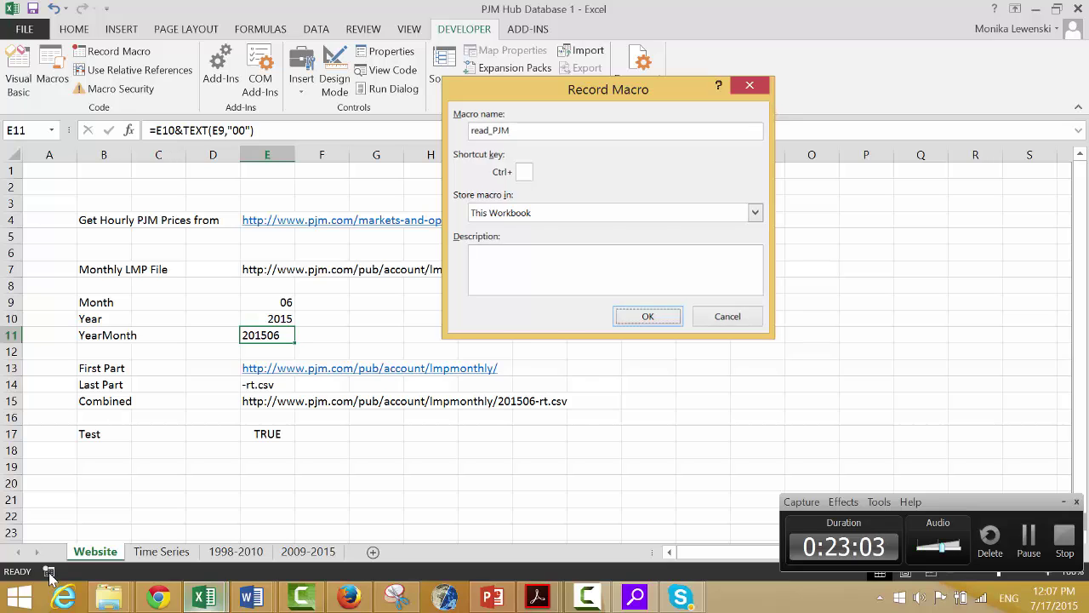
pyautogui.click(49, 572)
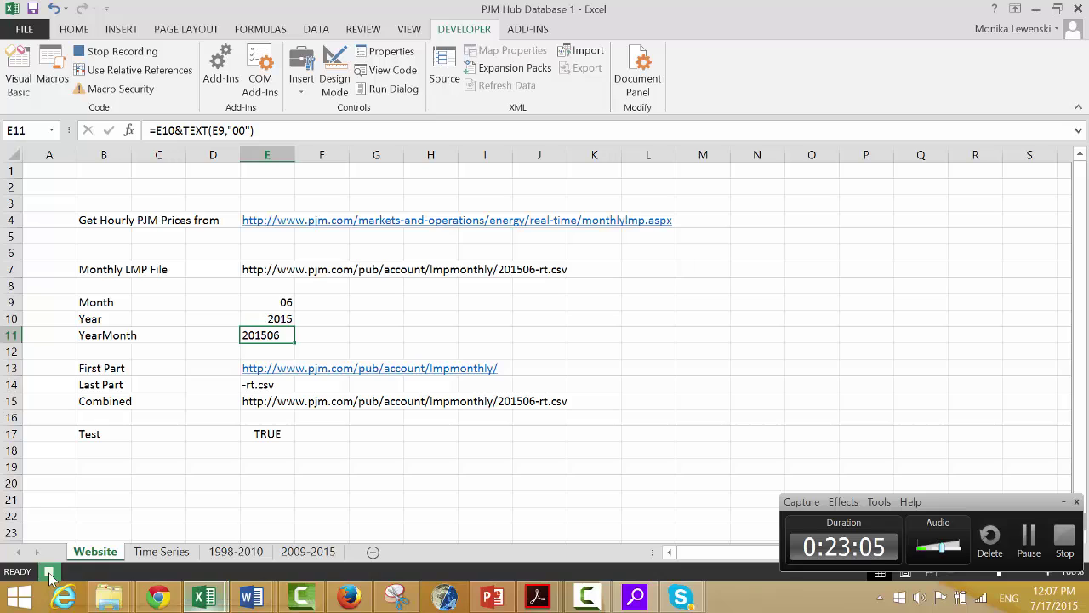
pyautogui.click(184, 421)
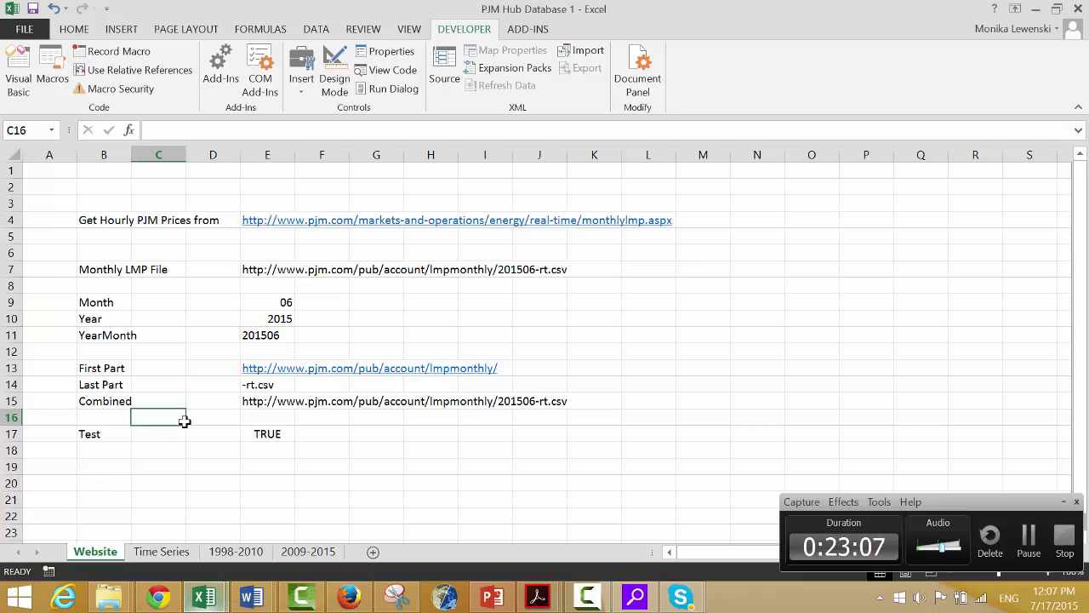
# - Limit the macro list to This Workbook and open the read_PJM macro's code for editing
pyautogui.click(53, 58)
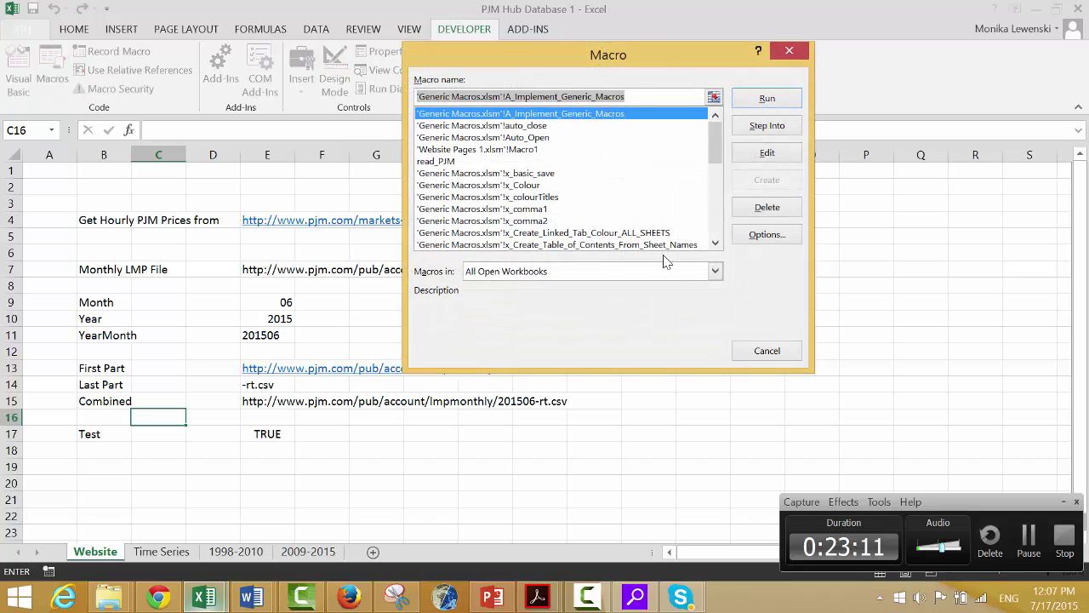
pyautogui.click(716, 272)
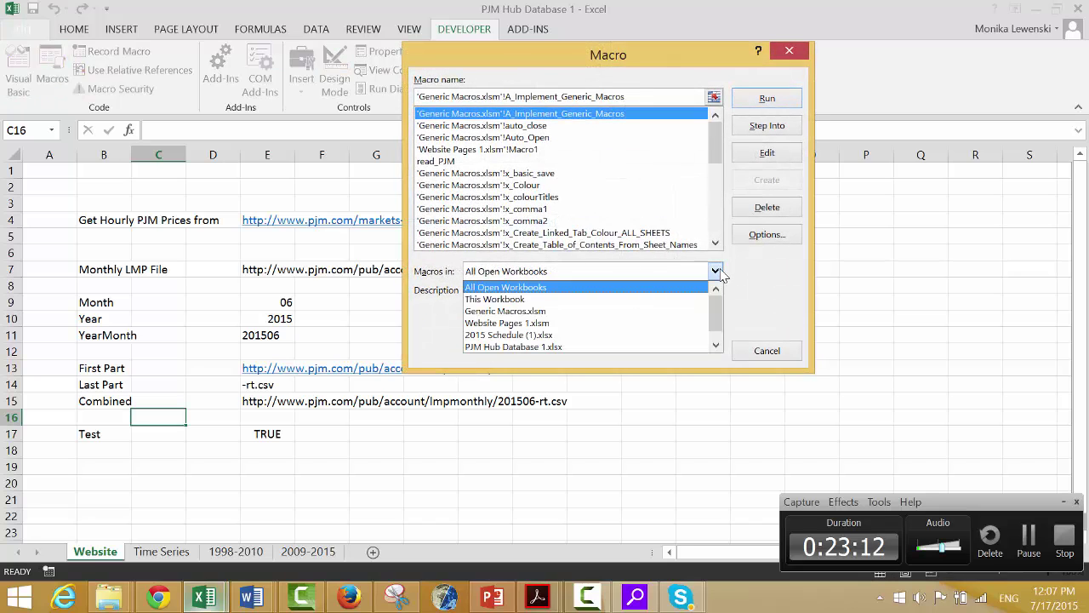
pyautogui.click(672, 300)
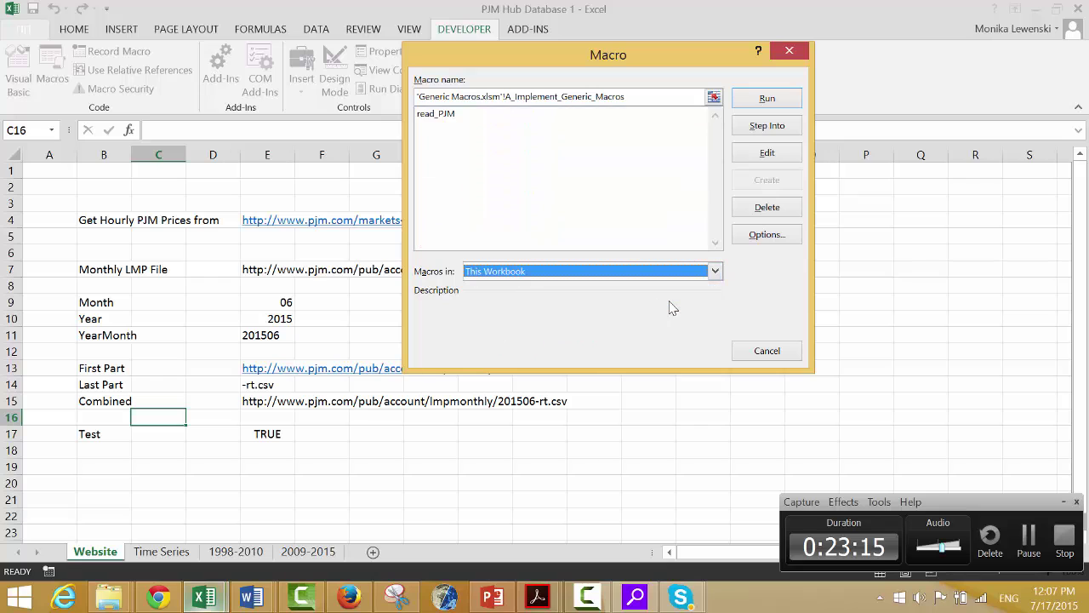
pyautogui.click(429, 115)
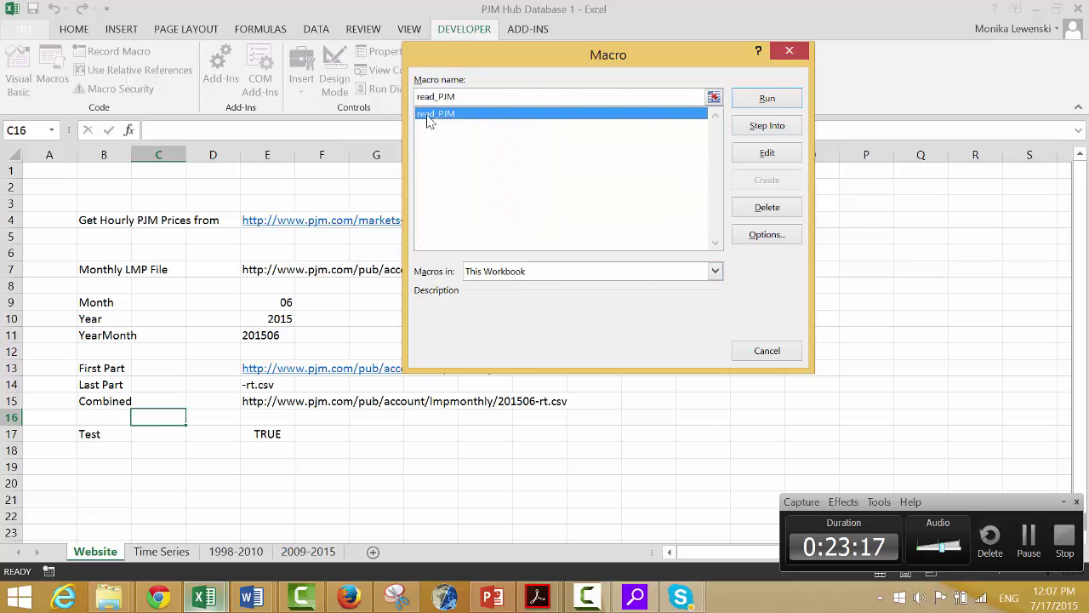
pyautogui.click(745, 153)
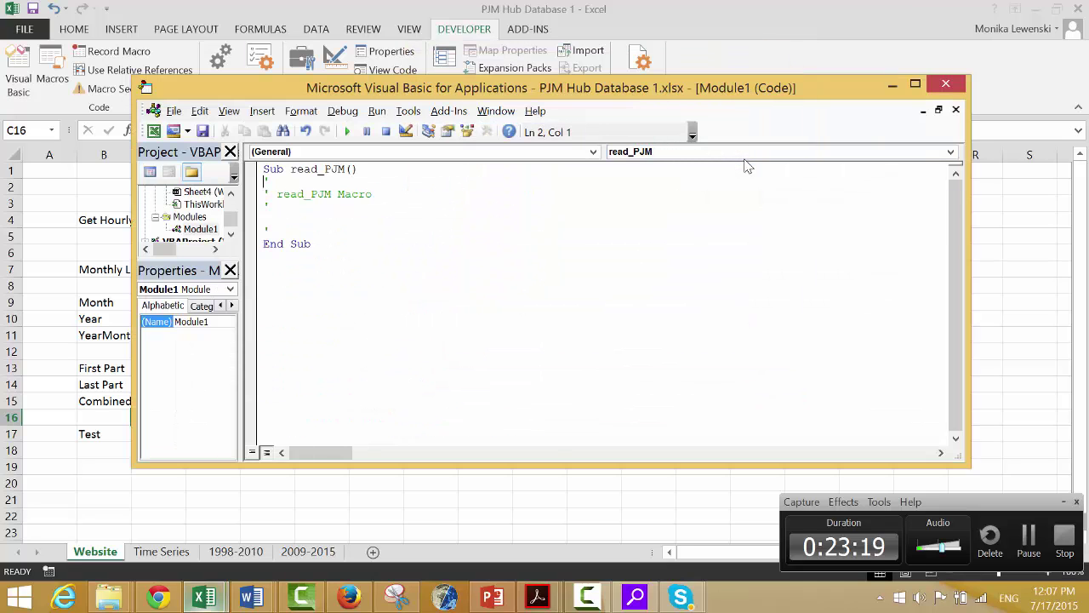
# - Add a line to the read_PJM macro that opens the workbook at the address in the named range: Workbooks.Open (Range("url"))
pyautogui.press('Down')
pyautogui.press('Down')
pyautogui.press('Down')
pyautogui.press('Return')
pyautogui.press('Return')
pyautogui.press('Return')
pyautogui.press('Up')
pyautogui.press('Up')
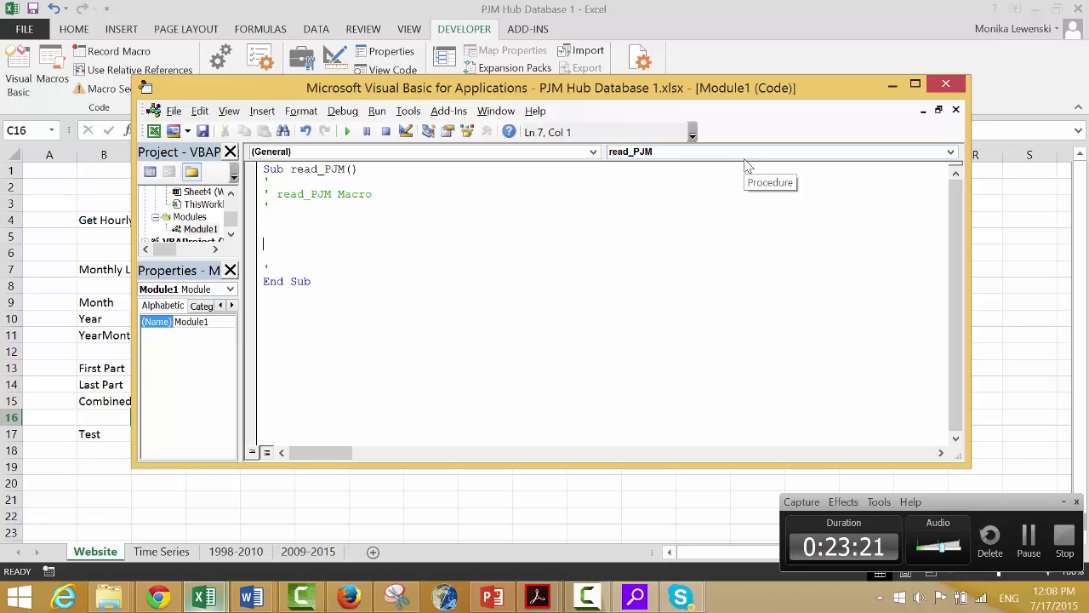
pyautogui.press('Return')
pyautogui.write('wor')
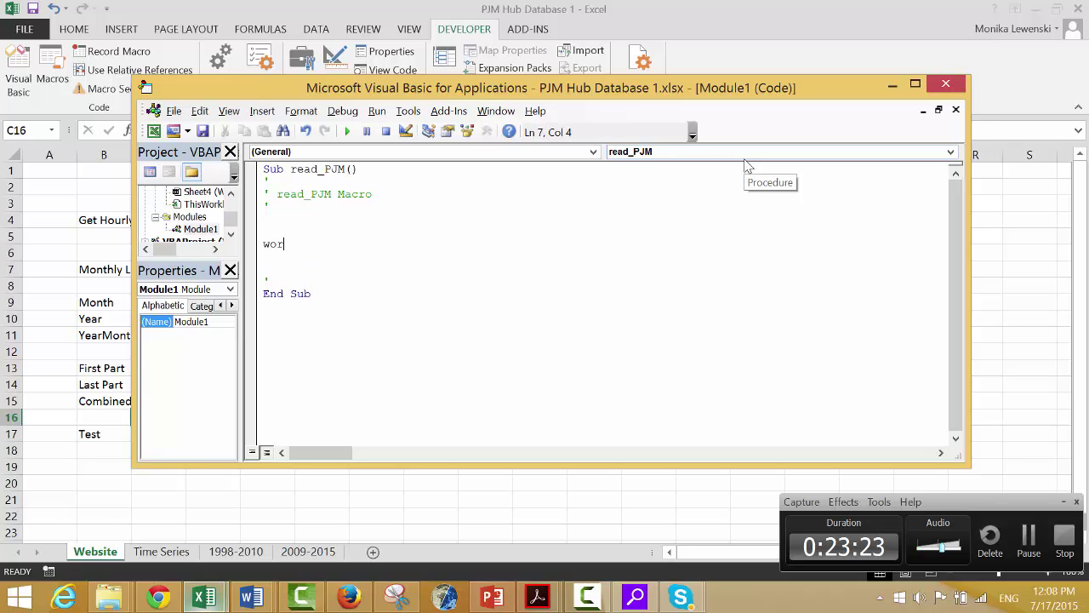
pyautogui.write('kbooks.open')
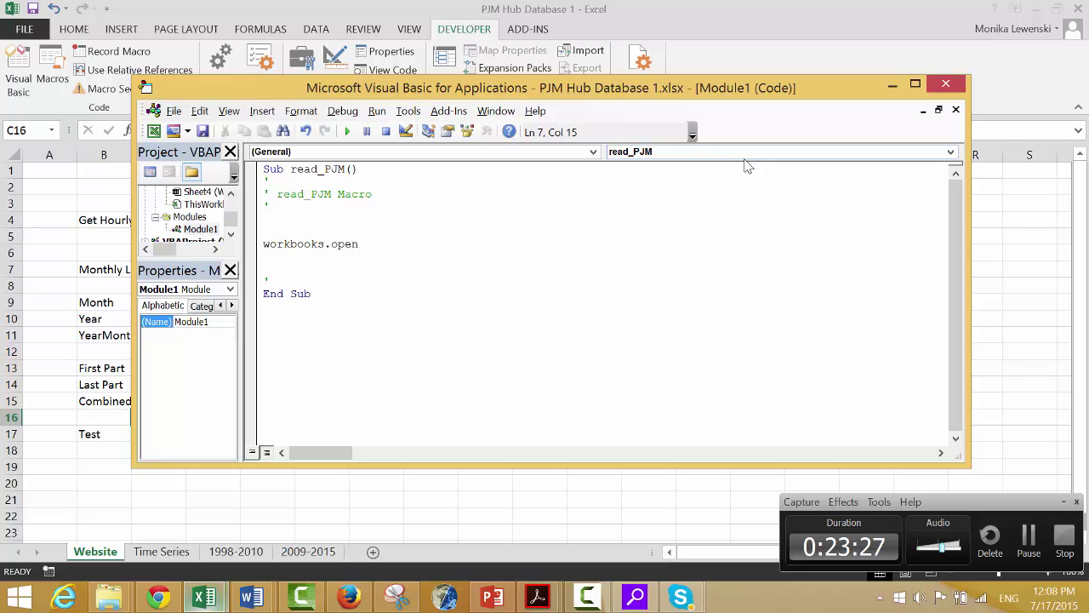
pyautogui.write('(Raten')
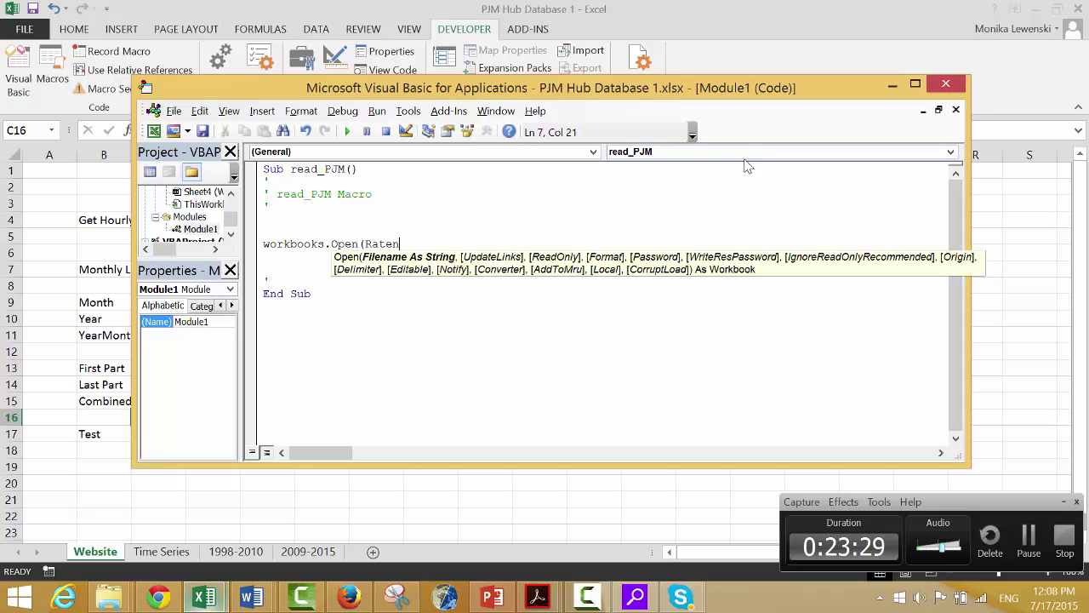
pyautogui.press('BackSpace')
pyautogui.press('BackSpace')
pyautogui.write('nge("url')
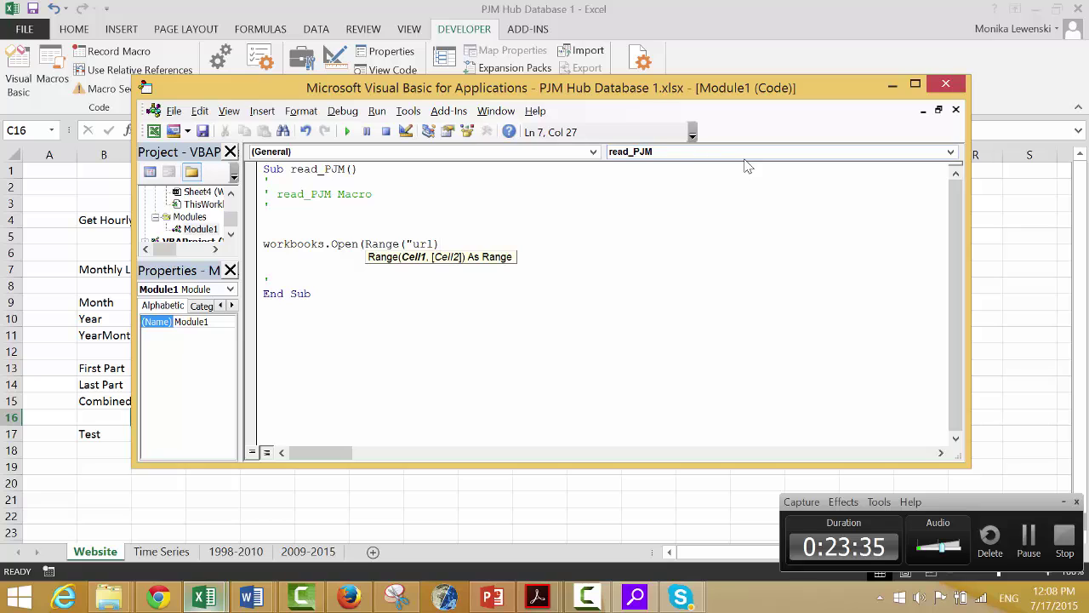
pyautogui.write('")')
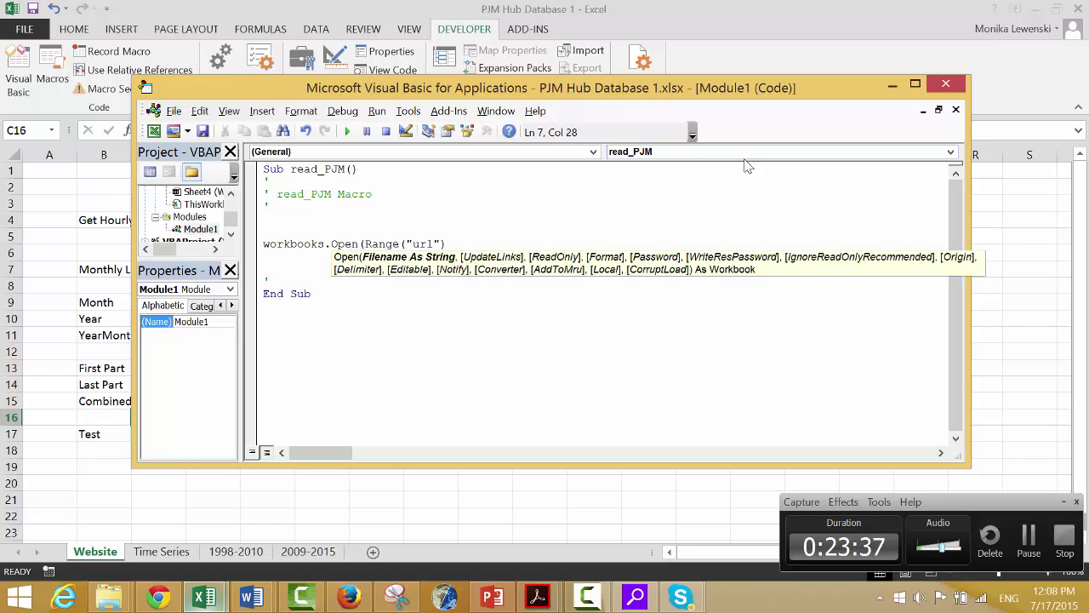
pyautogui.press('Return')
pyautogui.press('Return')
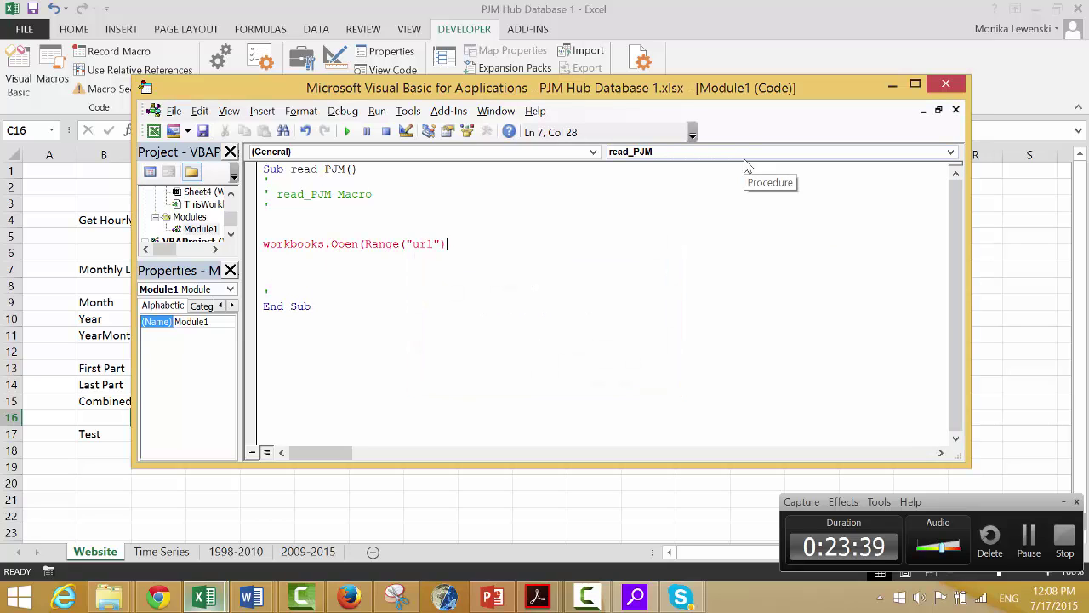
pyautogui.write(')')
pyautogui.press('Return')
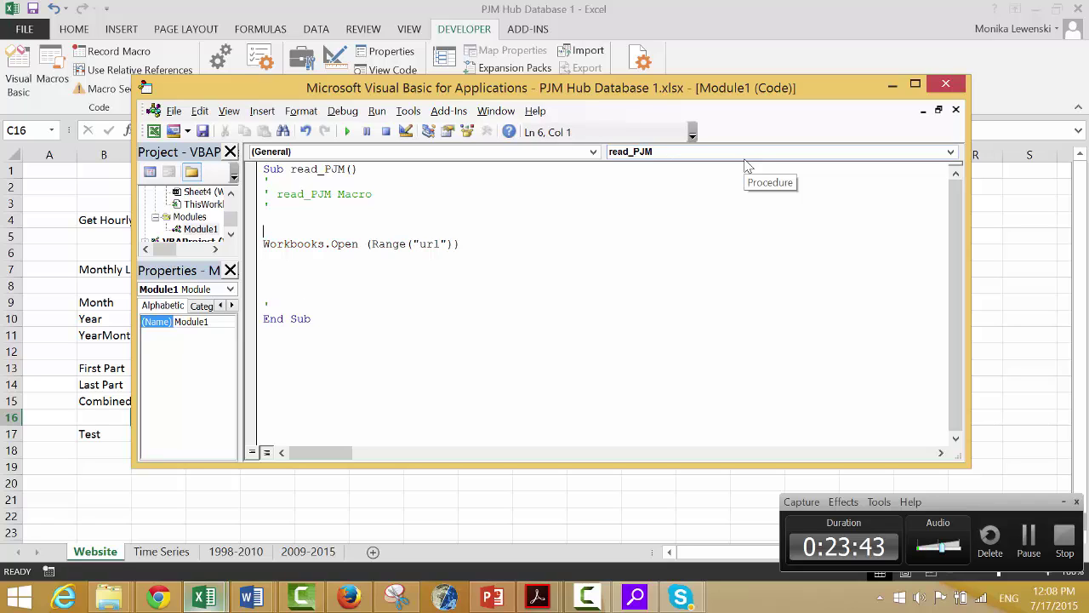
# - Above the Workbooks.Open line, store the current workbook's name with base_book = ActiveWorkbook.Name
pyautogui.press('Down')
pyautogui.press('Down')
pyautogui.press('Down')
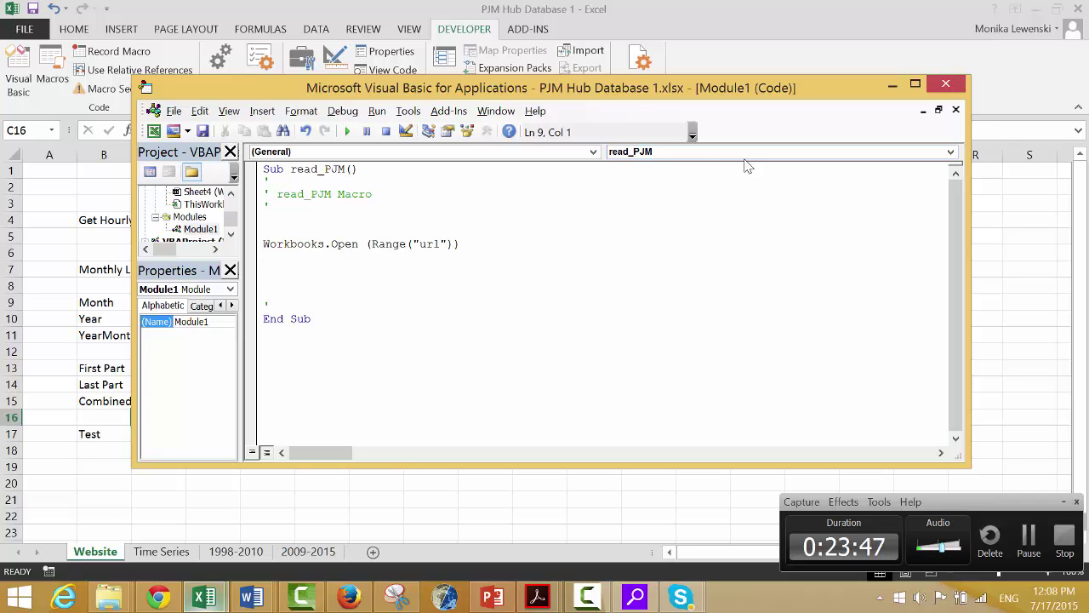
pyautogui.press('Up')
pyautogui.press('Up')
pyautogui.press('Return')
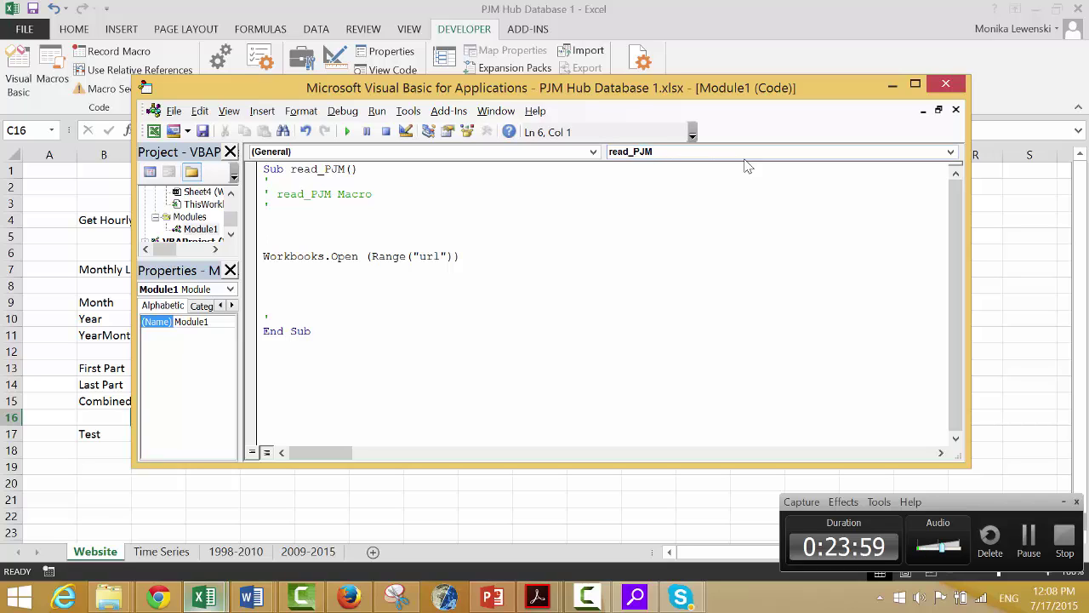
pyautogui.write('base_')
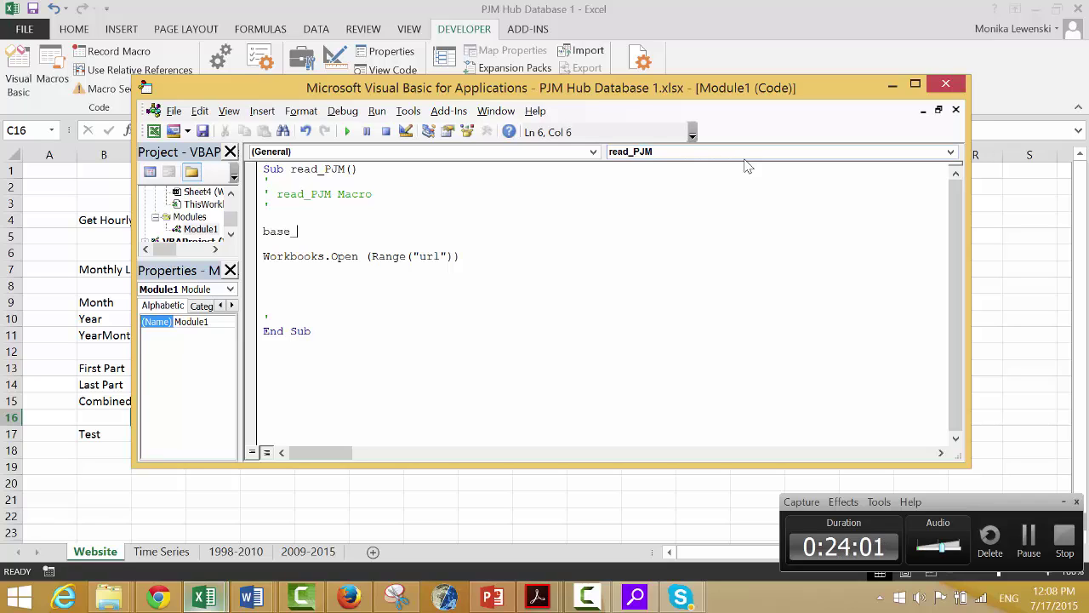
pyautogui.write('book = activewokr')
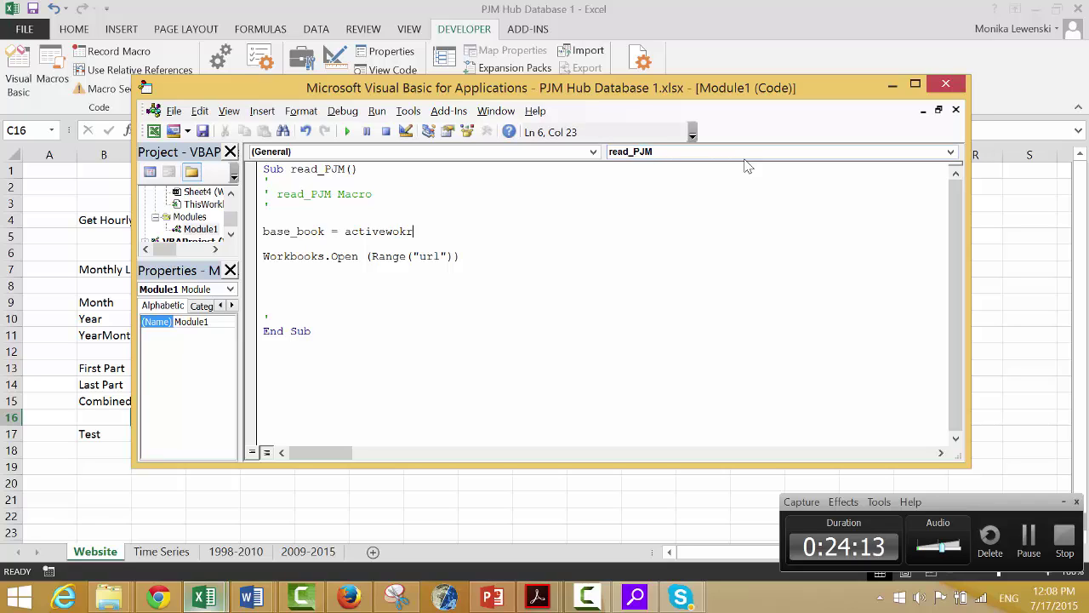
pyautogui.write('book.na')
pyautogui.press('BackSpace')
pyautogui.press('BackSpace')
pyautogui.press('BackSpace')
pyautogui.press('BackSpace')
pyautogui.press('BackSpace')
pyautogui.press('BackSpace')
pyautogui.press('BackSpace')
pyautogui.write('rkbook.name')
pyautogui.press('Return')
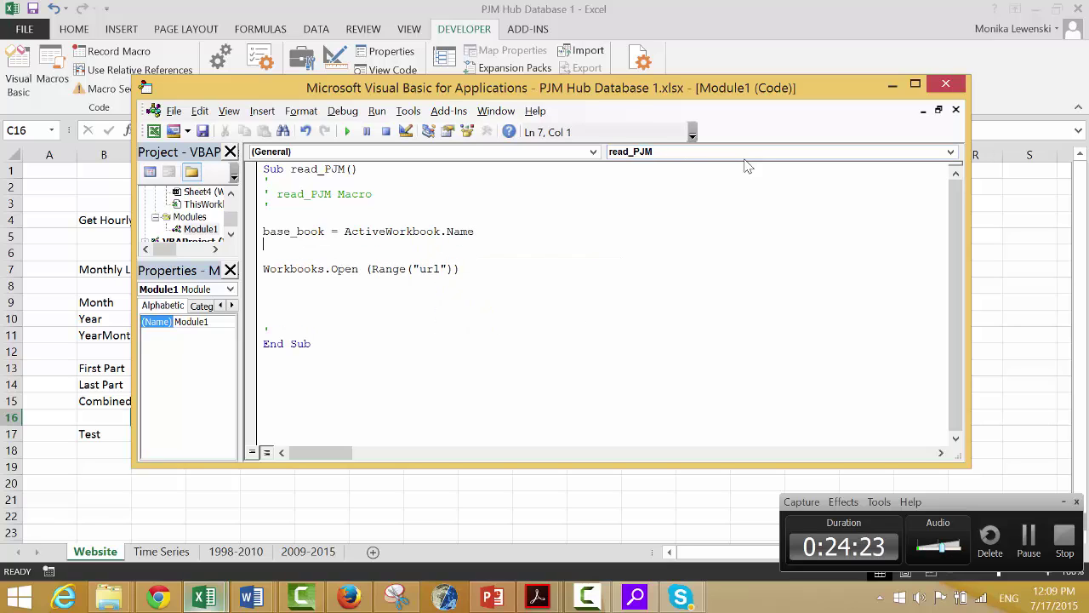
# - Below the base_book line, store the number of sheets with num_sheets = Sheets.Count
pyautogui.write('num_sheets = sheets.co')
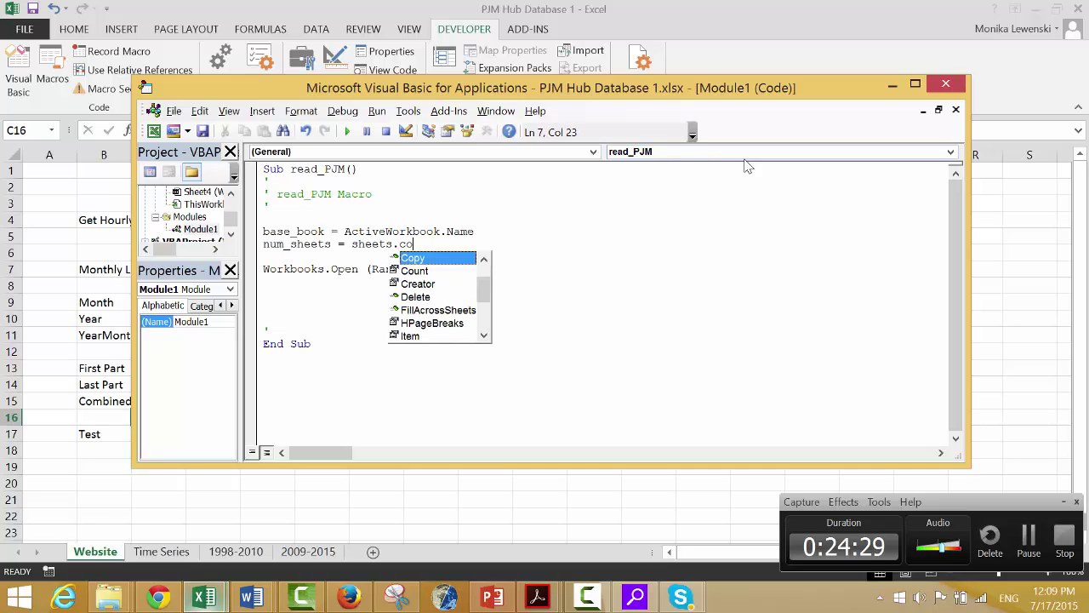
pyautogui.press('Tab')
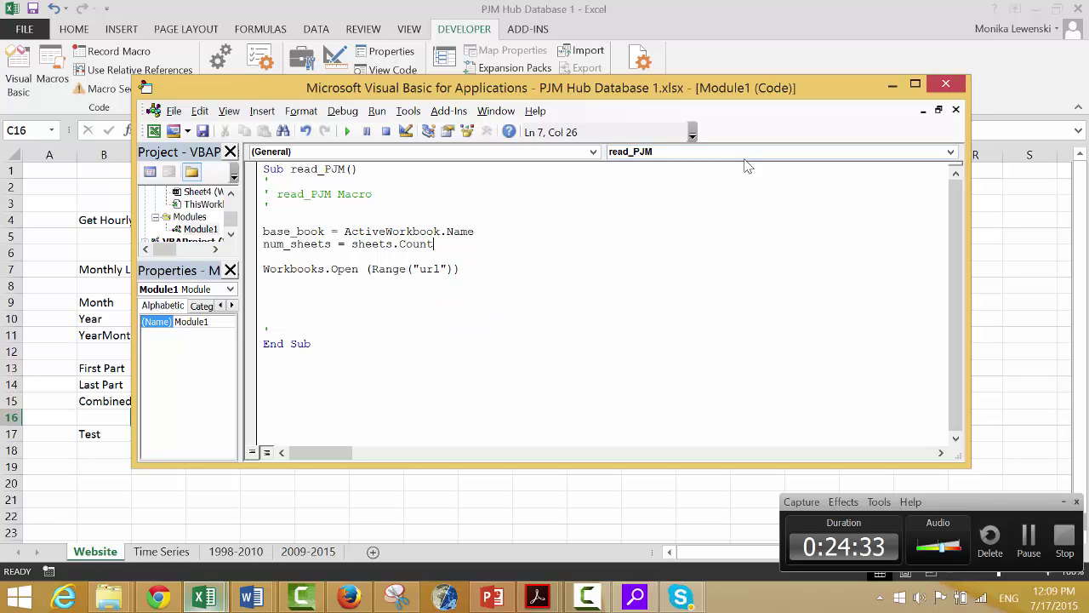
pyautogui.press('Return')
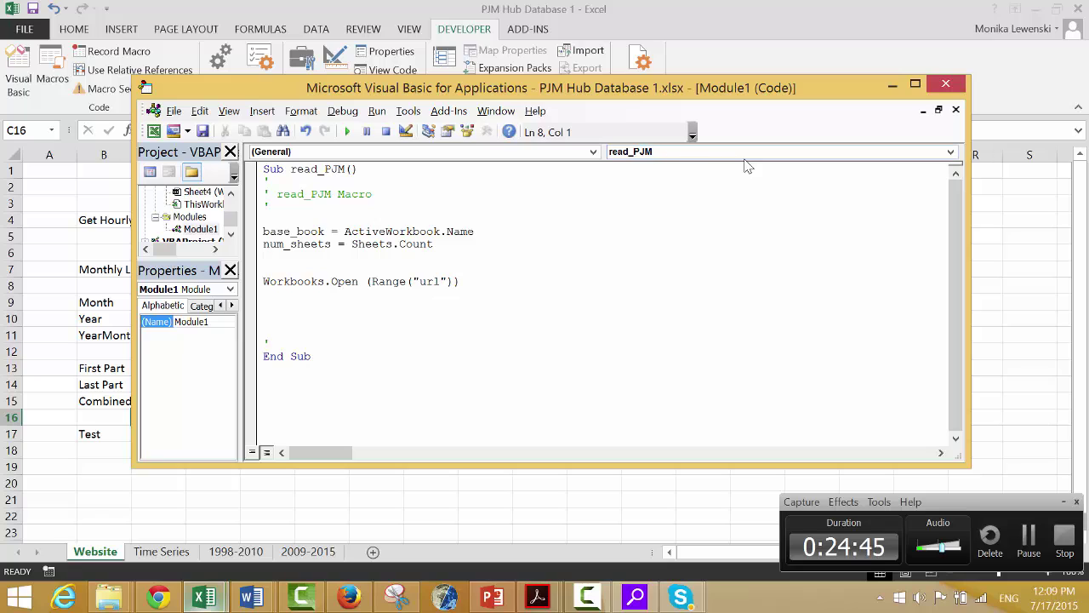
# - Add the comment "' move sheet" below the Workbooks.Open line, with blank lines after it for more code
pyautogui.press('Down')
pyautogui.press('Down')
pyautogui.press('Down')
pyautogui.press('Return')
pyautogui.press('Up')
pyautogui.press('Return')
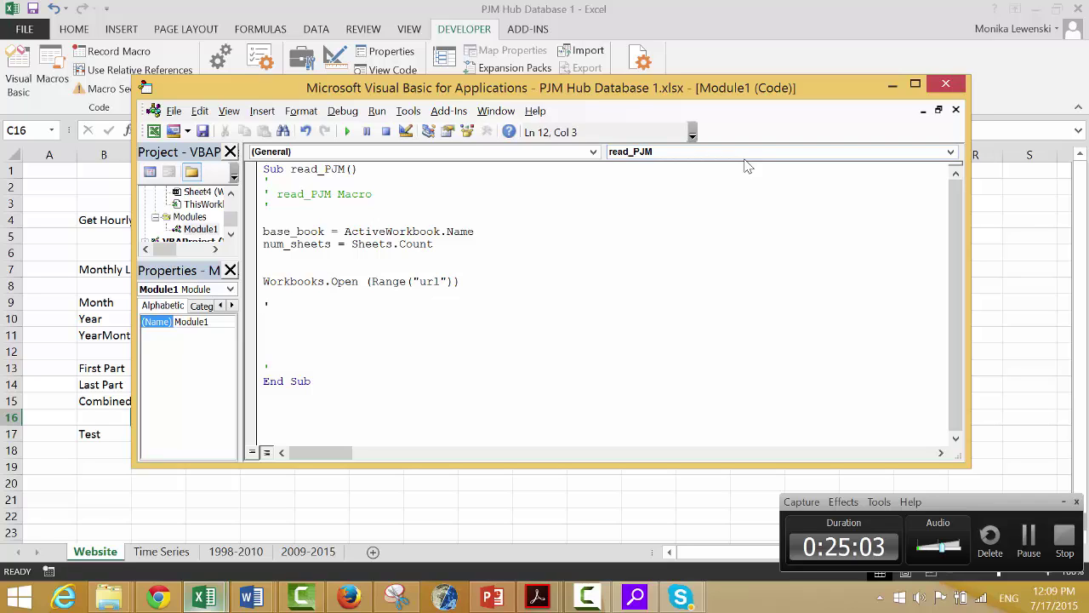
pyautogui.write('move sheet')
pyautogui.press('Return')
pyautogui.press('Return')
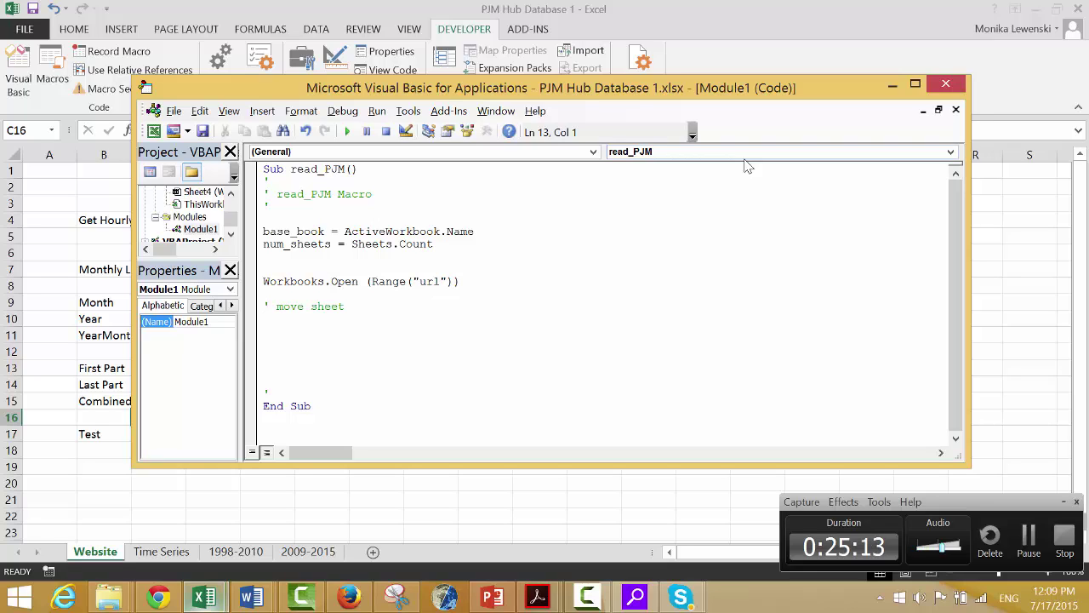
pyautogui.press('Return')
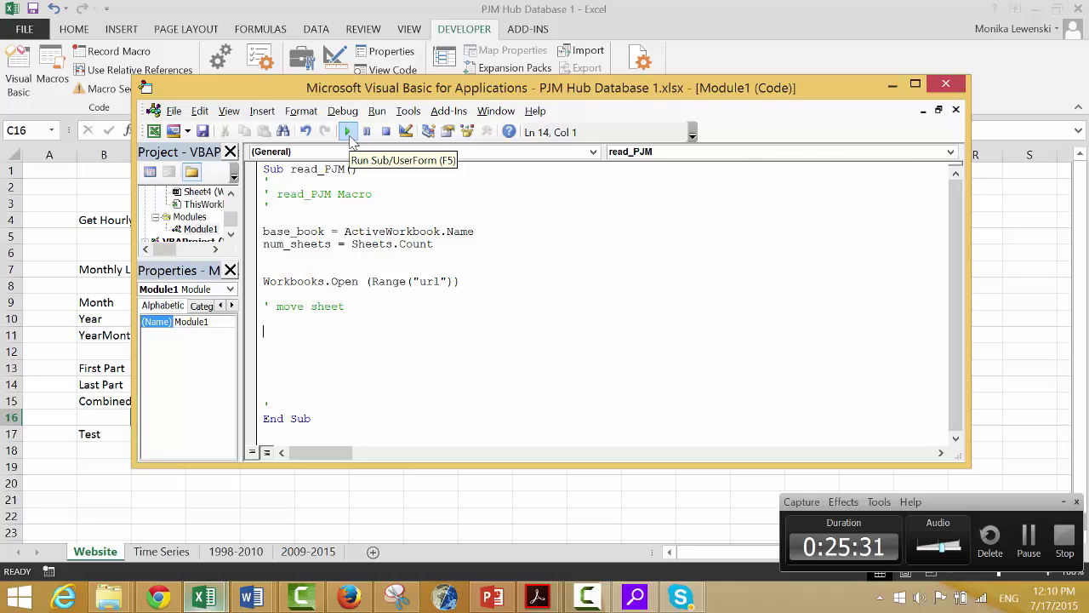
# - Return to the worksheet and save the workbook as PJM Hub Database 1 in the Excel Macro-Enabled Workbook format
pyautogui.click(434, 512)
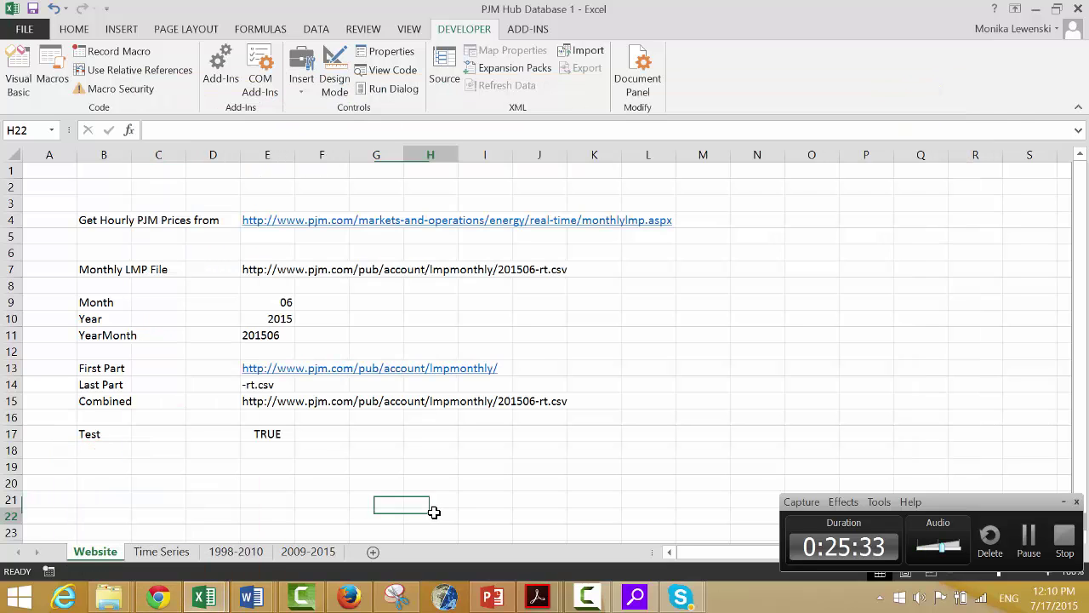
pyautogui.hotkey('ctrl', 's')
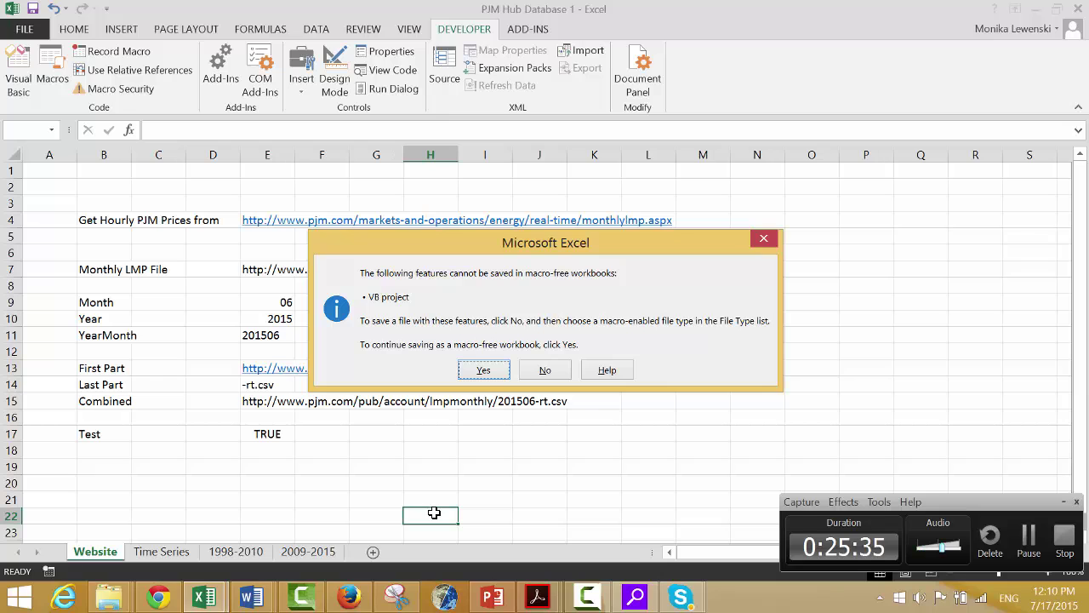
pyautogui.click(546, 370)
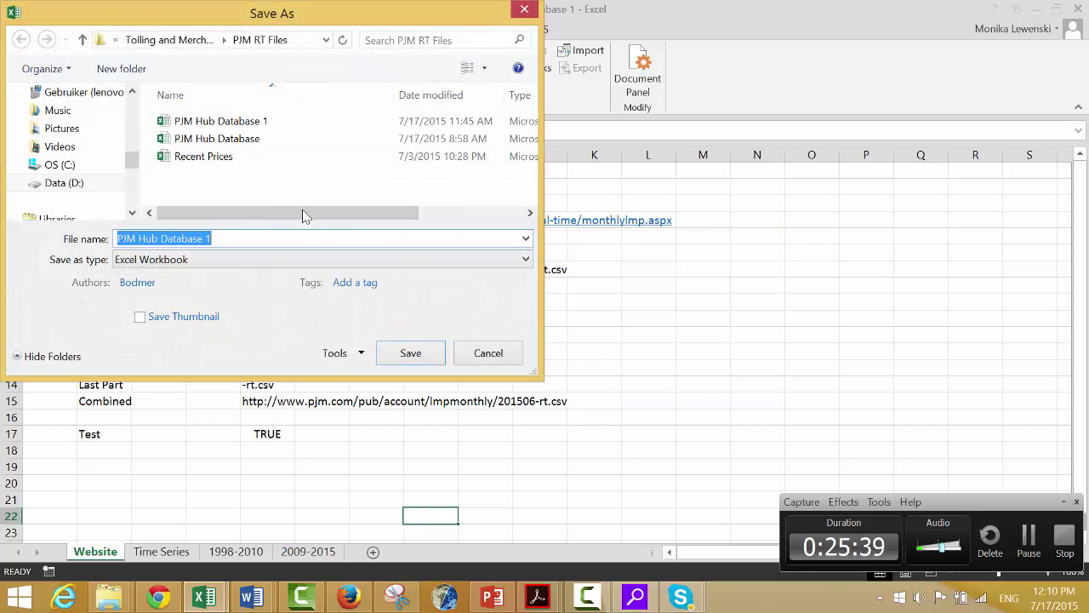
pyautogui.click(297, 263)
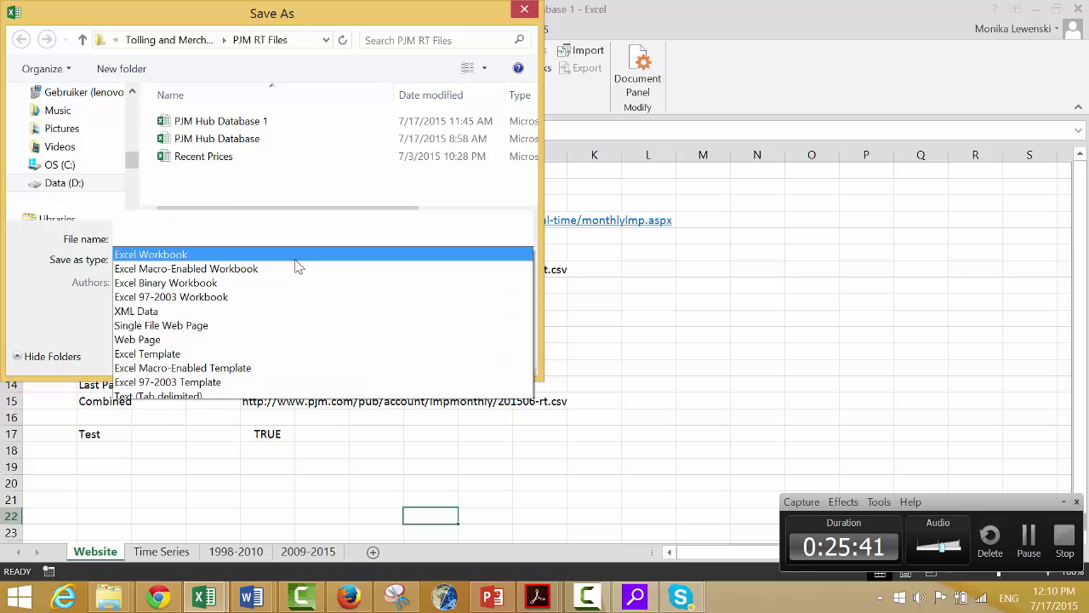
pyautogui.press('Up')
pyautogui.press('Up')
pyautogui.press('Up')
pyautogui.press('Up')
pyautogui.press('Up')
pyautogui.press('Up')
pyautogui.press('Up')
pyautogui.press('Up')
pyautogui.press('Up')
pyautogui.press('Up')
pyautogui.press('Up')
pyautogui.press('Up')
pyautogui.press('Up')
pyautogui.press('Up')
pyautogui.press('Up')
pyautogui.press('Up')
pyautogui.press('Up')
pyautogui.press('Up')
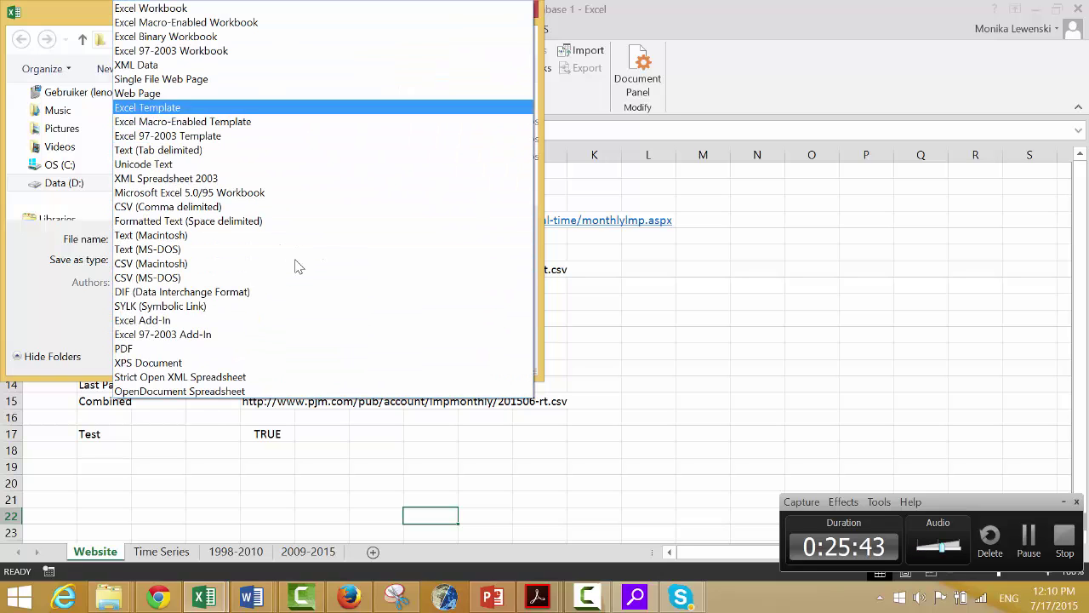
pyautogui.press('Down')
pyautogui.press('Return')
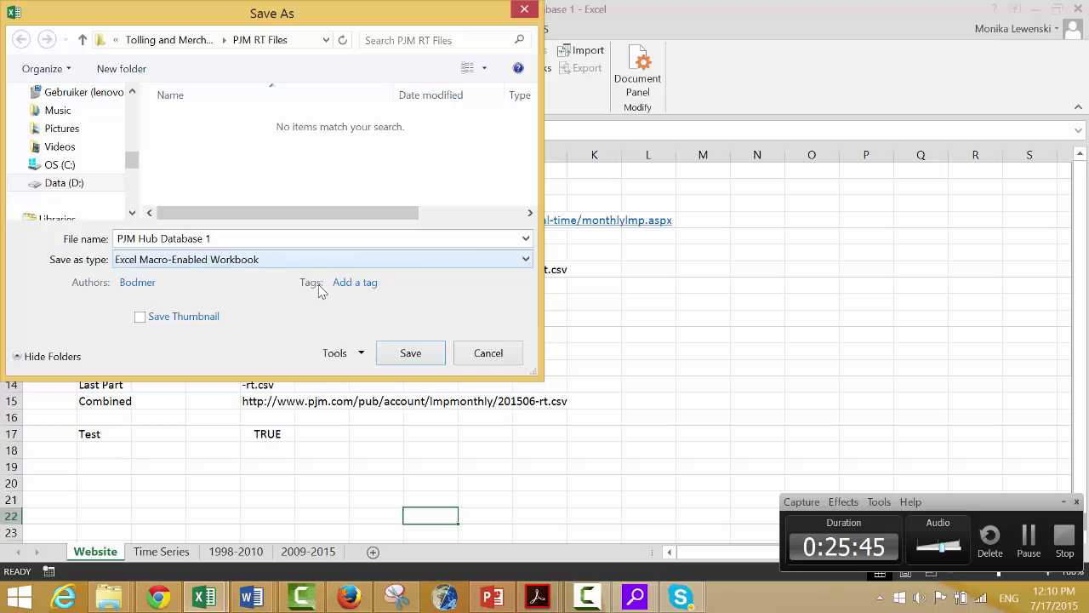
pyautogui.click(411, 354)
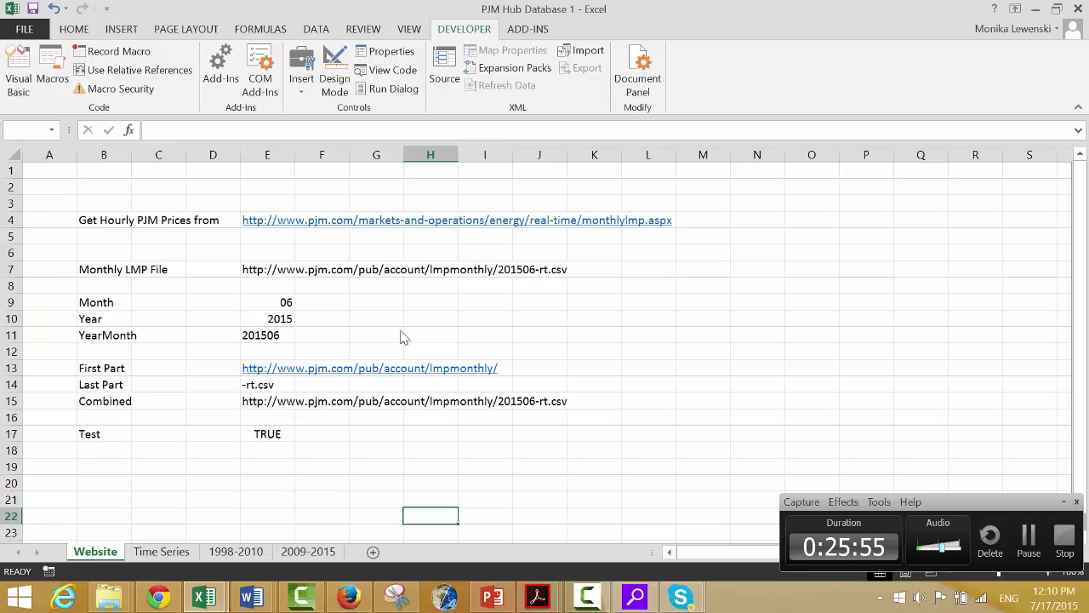
# - Insert a form button above the Get Hourly PJM Prices row, around D1:E2, and assign the read_PJM macro to it
pyautogui.click(401, 335)
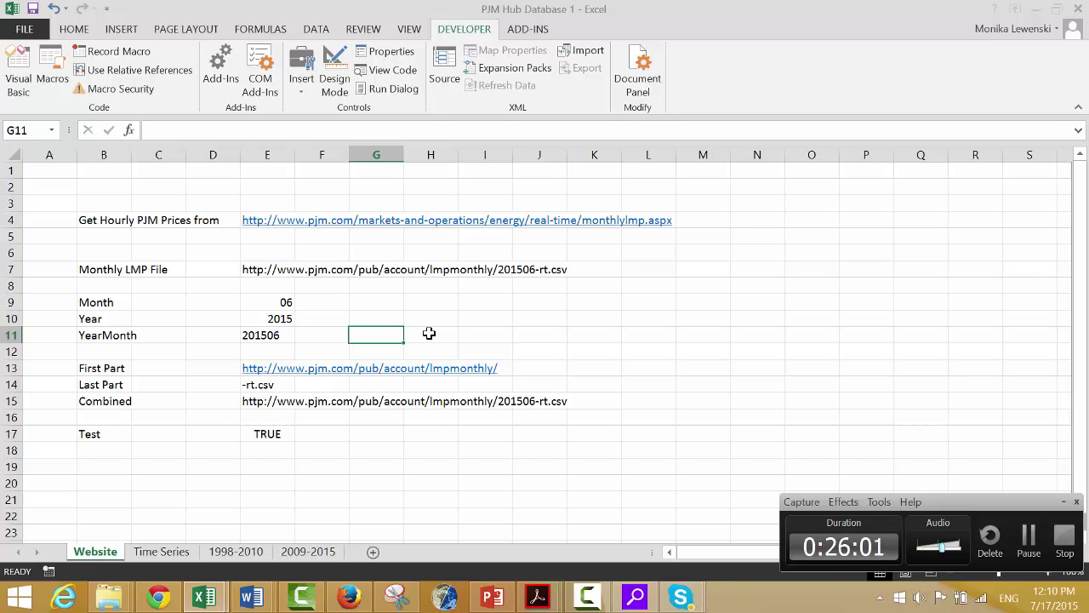
pyautogui.click(303, 89)
pyautogui.click(294, 127)
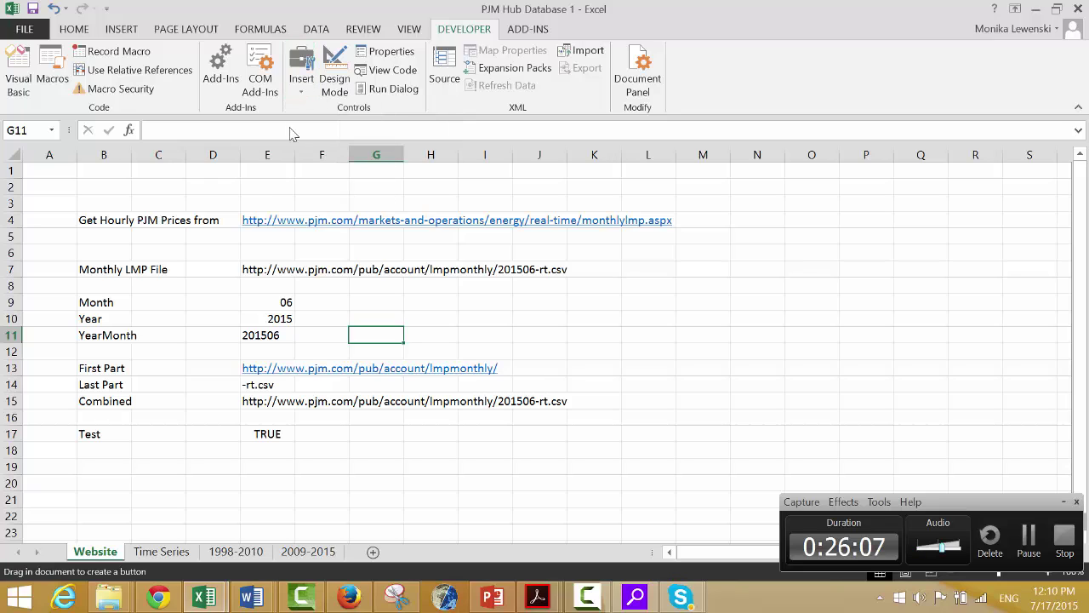
pyautogui.moveTo(214, 171); pyautogui.dragTo(300, 194)
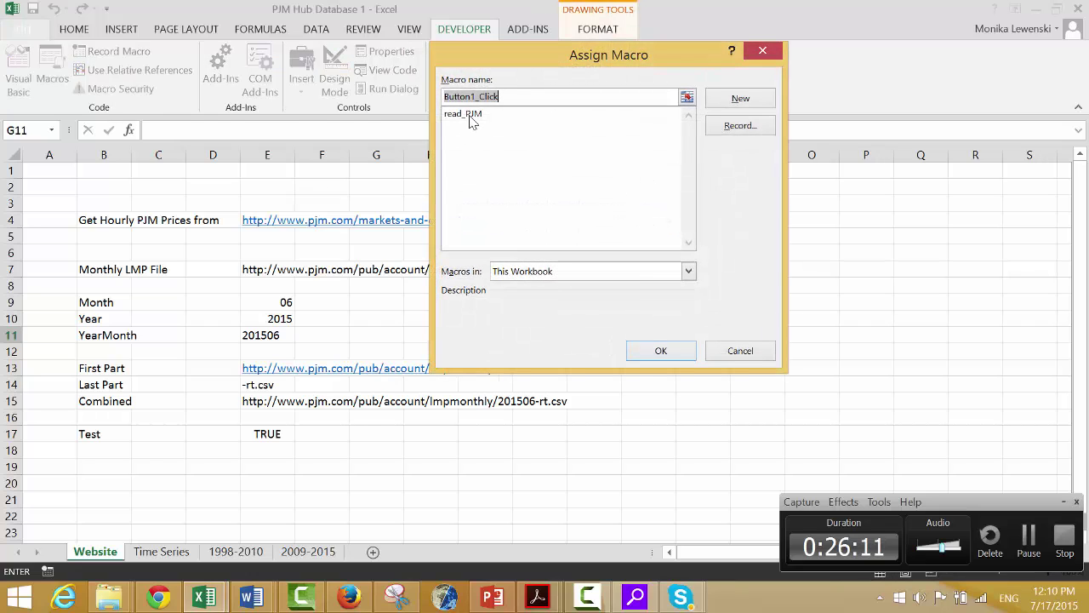
pyautogui.click(470, 117)
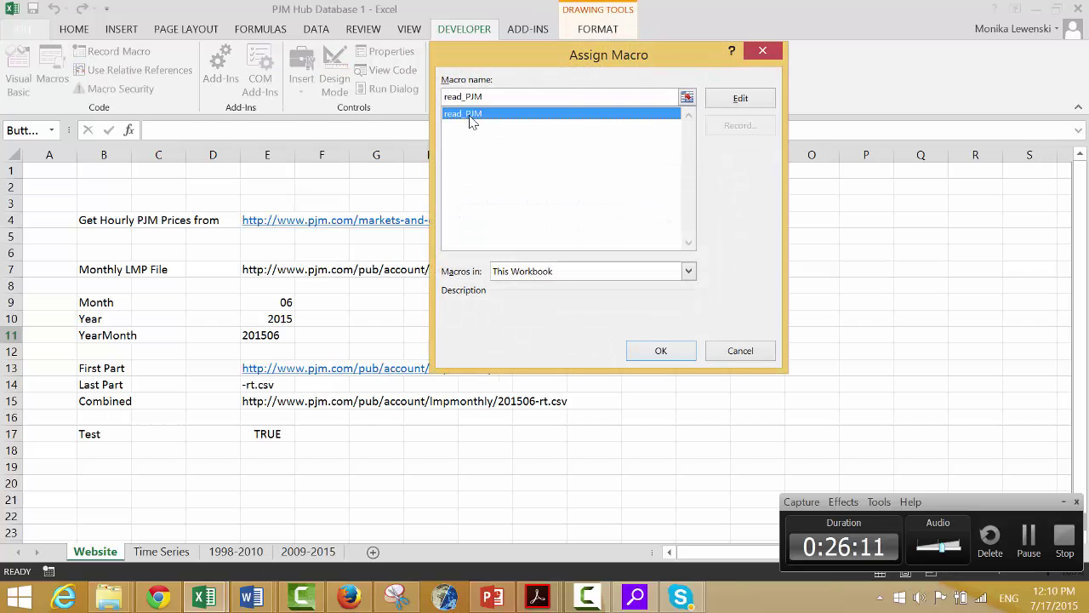
pyautogui.click(661, 349)
pyautogui.click(519, 468)
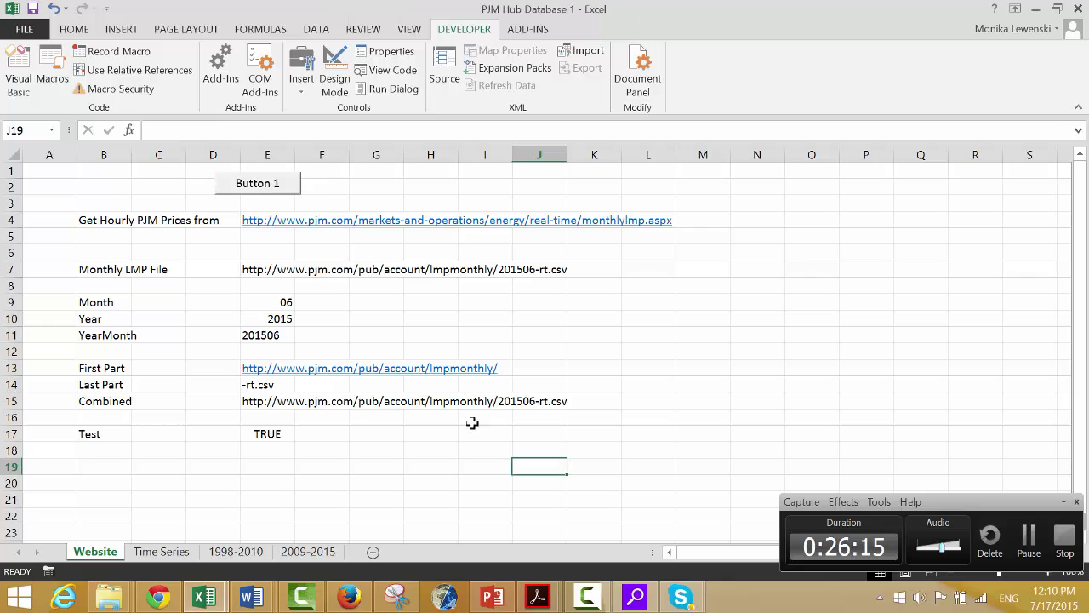
# - Relabel the button as "Read new Month" and widen it slightly to fit the text
pyautogui.rightClick(270, 186)
pyautogui.press('Escape')
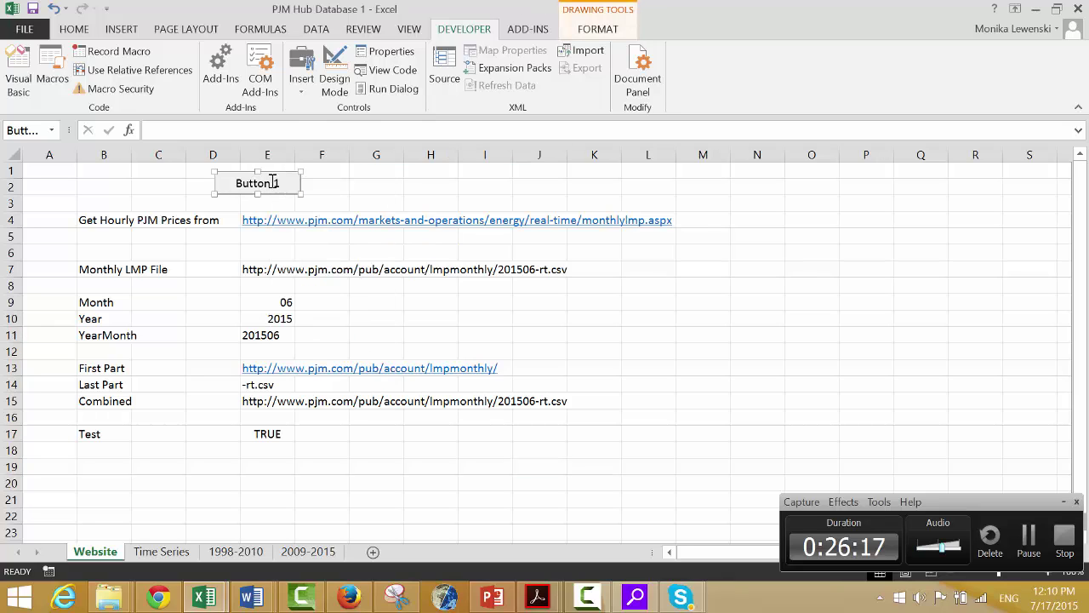
pyautogui.click(279, 183)
pyautogui.click(279, 183)
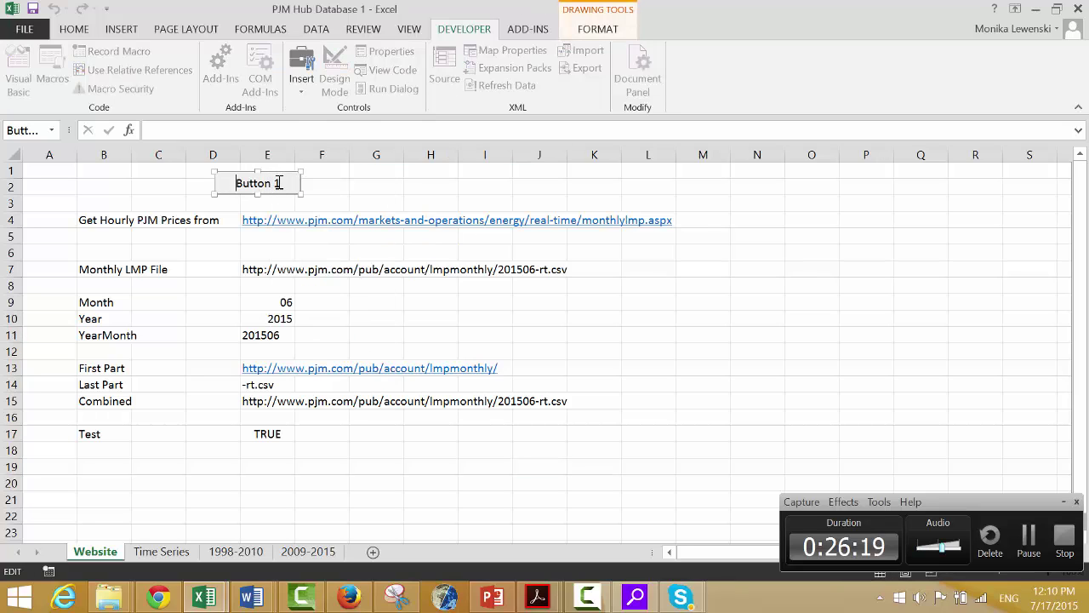
pyautogui.press('Delete')
pyautogui.press('Delete')
pyautogui.press('Delete')
pyautogui.press('Delete')
pyautogui.press('Delete')
pyautogui.press('Delete')
pyautogui.press('Delete')
pyautogui.press('Delete')
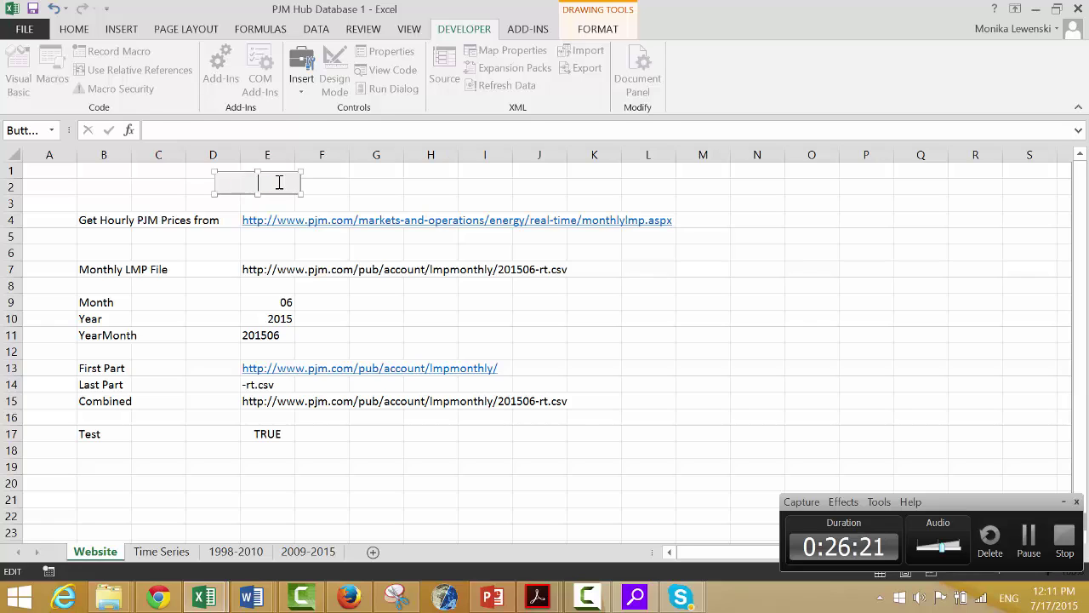
pyautogui.write('Read new M')
pyautogui.write('onth')
pyautogui.moveTo(301, 194); pyautogui.dragTo(323, 194)
pyautogui.click(375, 200)
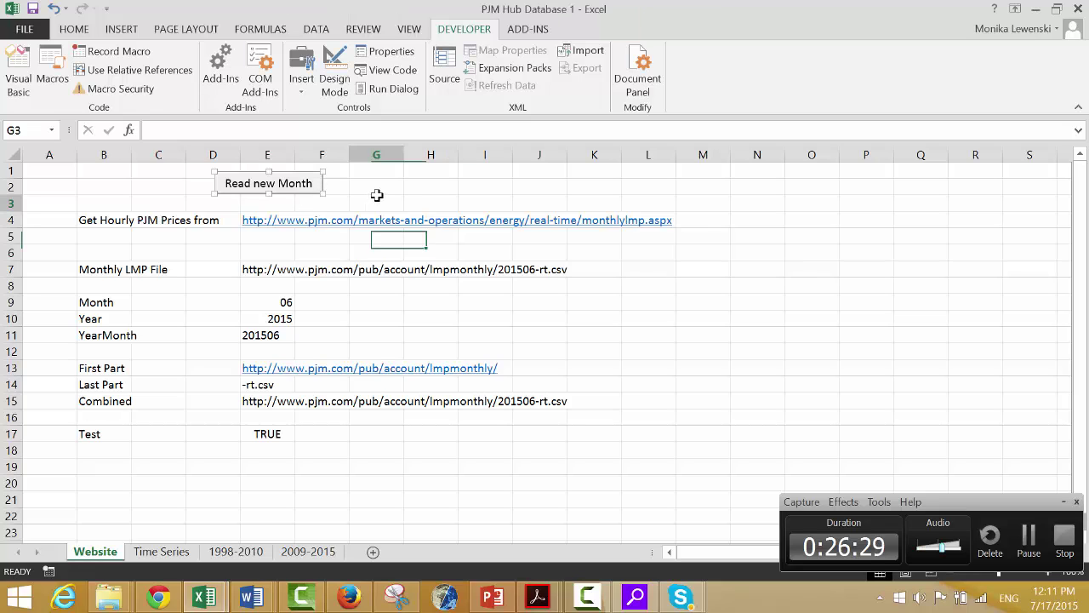
# - Run read_PJM with the Read new Month button to open 201506-rt, and start recording a macro stored in This Workbook
pyautogui.click(284, 184)
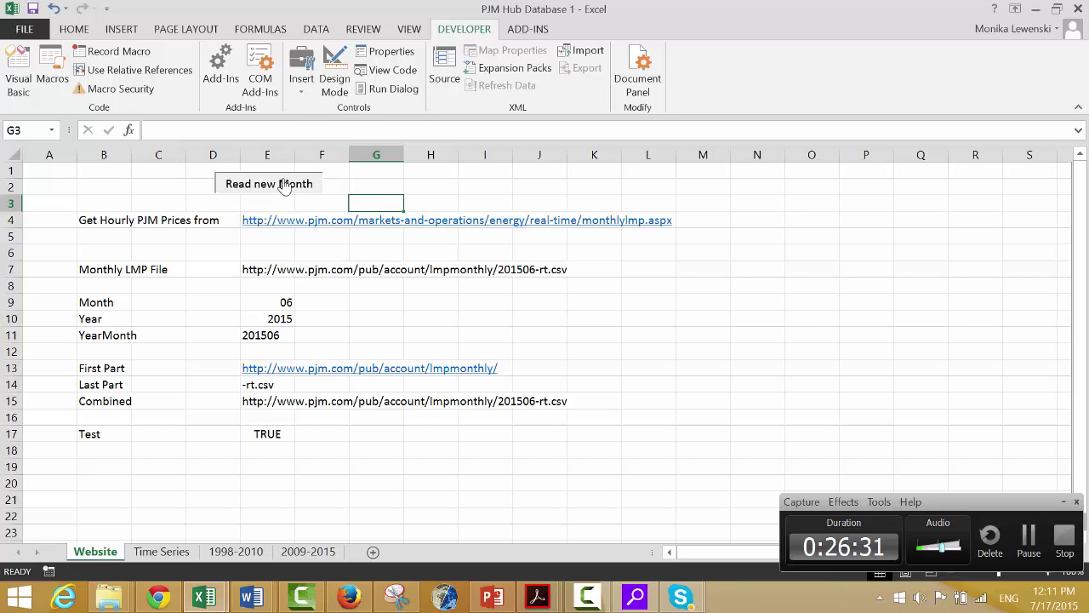
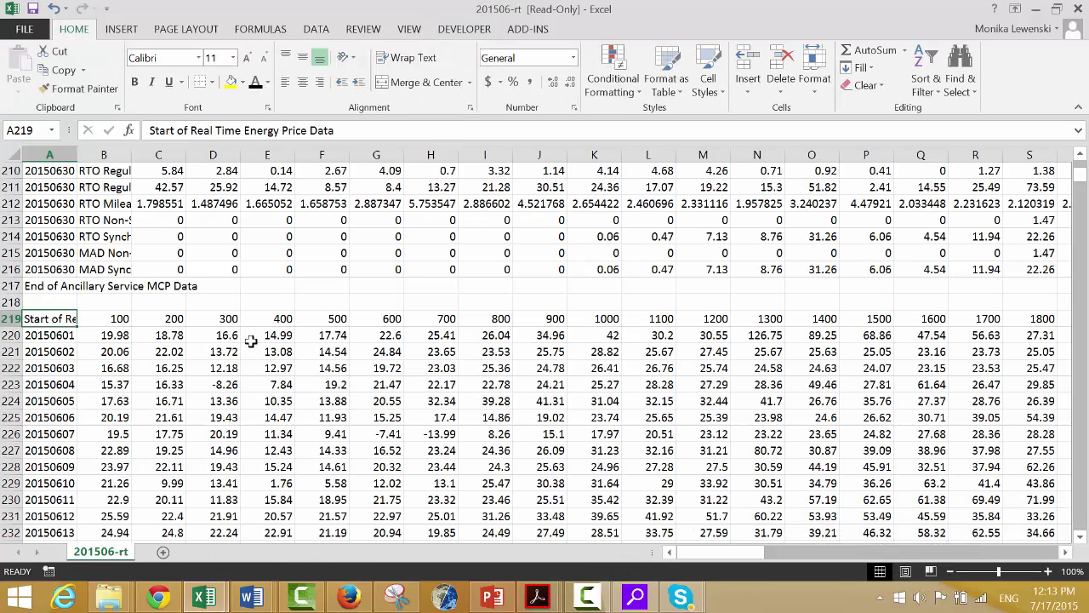
pyautogui.click(48, 572)
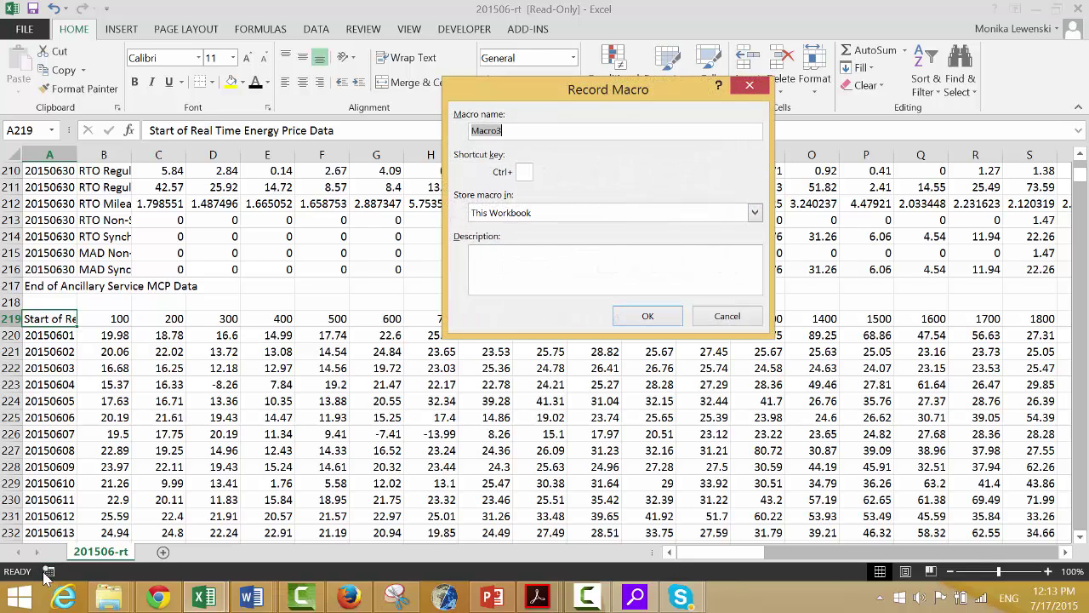
pyautogui.click(645, 317)
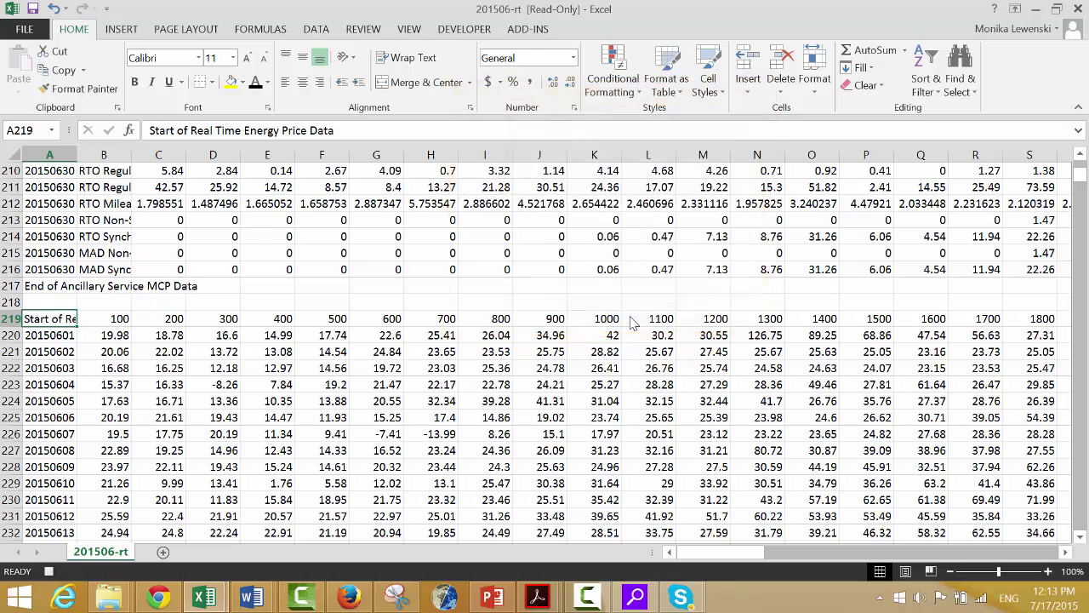
# - Copy the 201506-rt sheet to the end of PJM Hub Database 1.xlsm, creating a copy, and stop the macro recording
pyautogui.rightClick(111, 552)
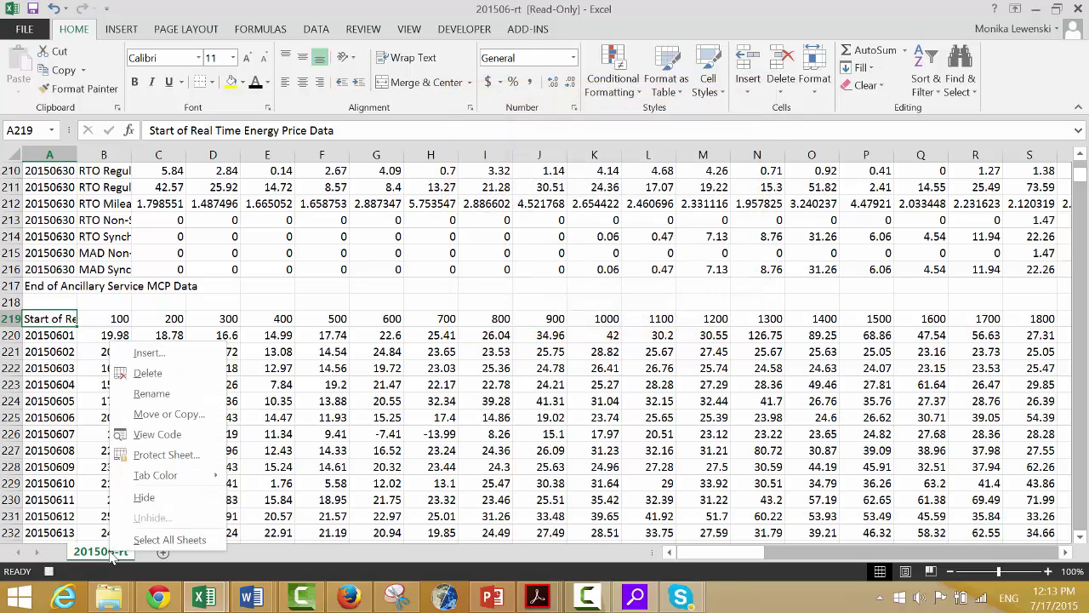
pyautogui.click(147, 415)
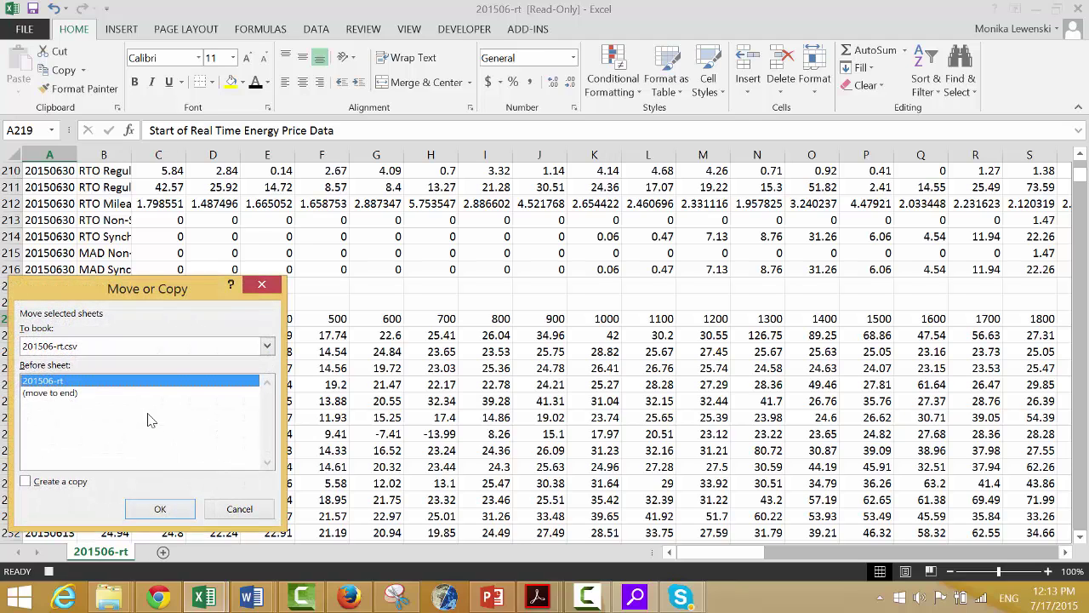
pyautogui.click(267, 346)
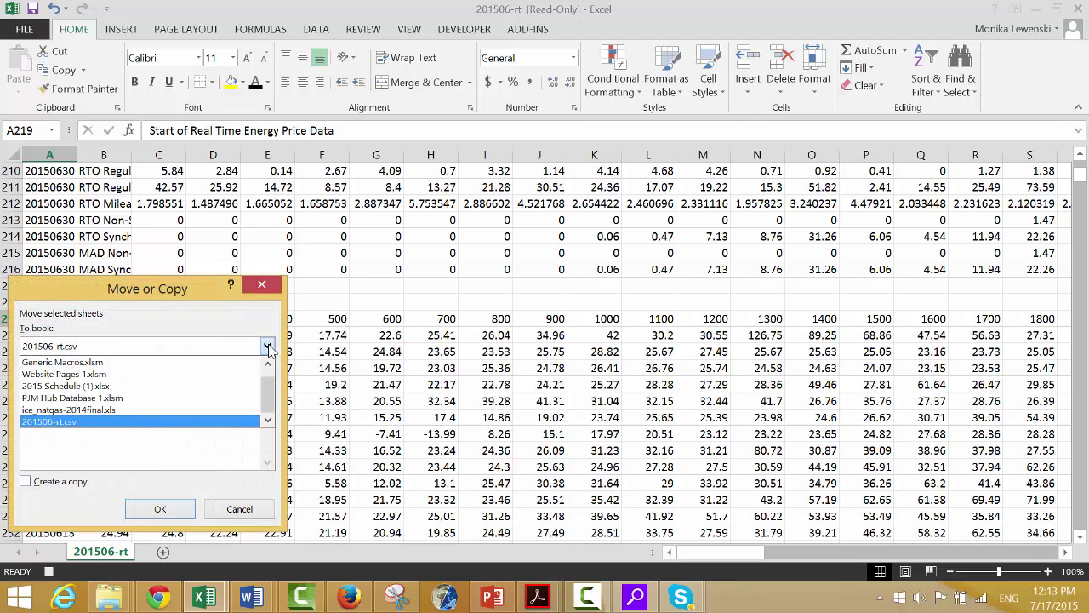
pyautogui.click(171, 397)
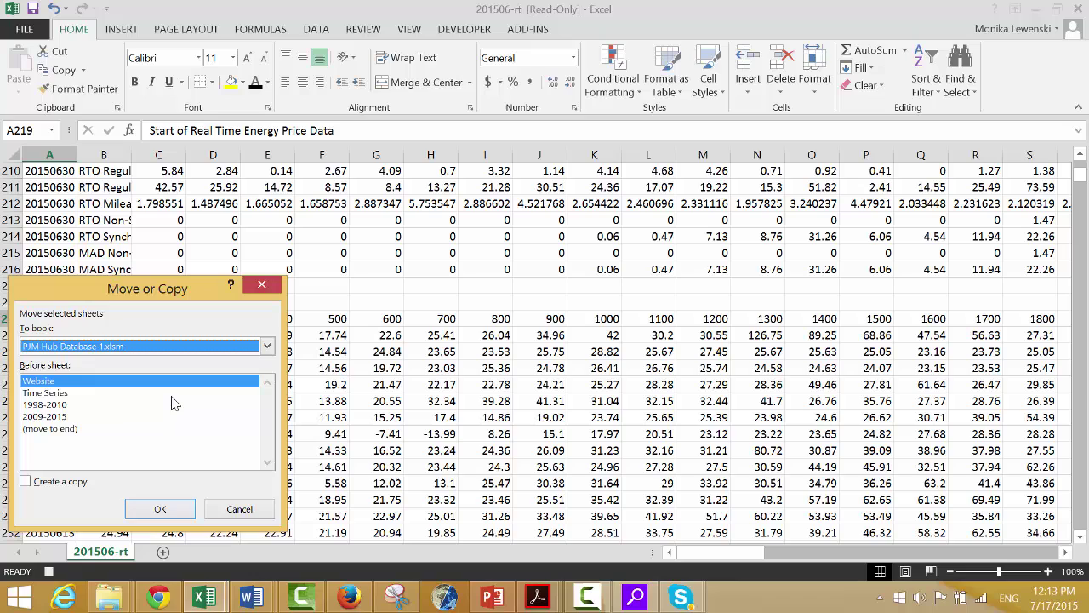
pyautogui.click(62, 429)
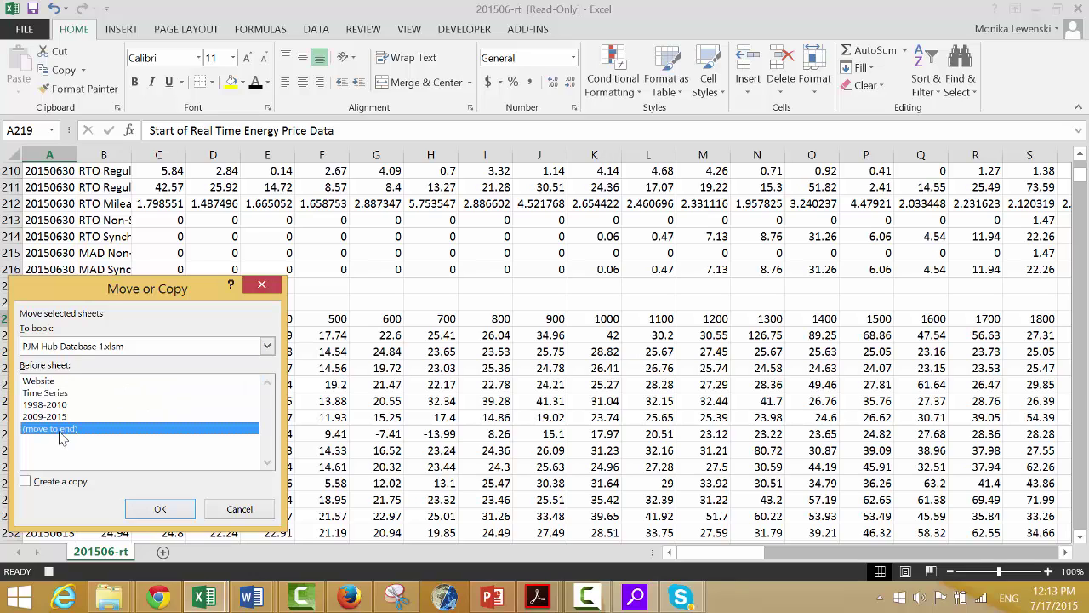
pyautogui.click(29, 484)
pyautogui.click(168, 513)
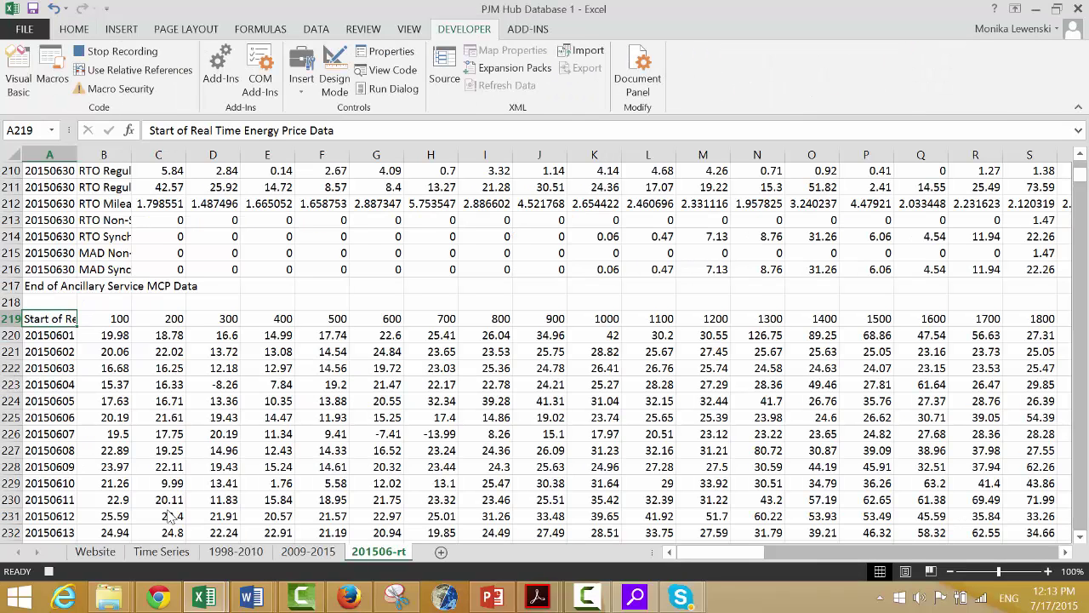
pyautogui.click(51, 572)
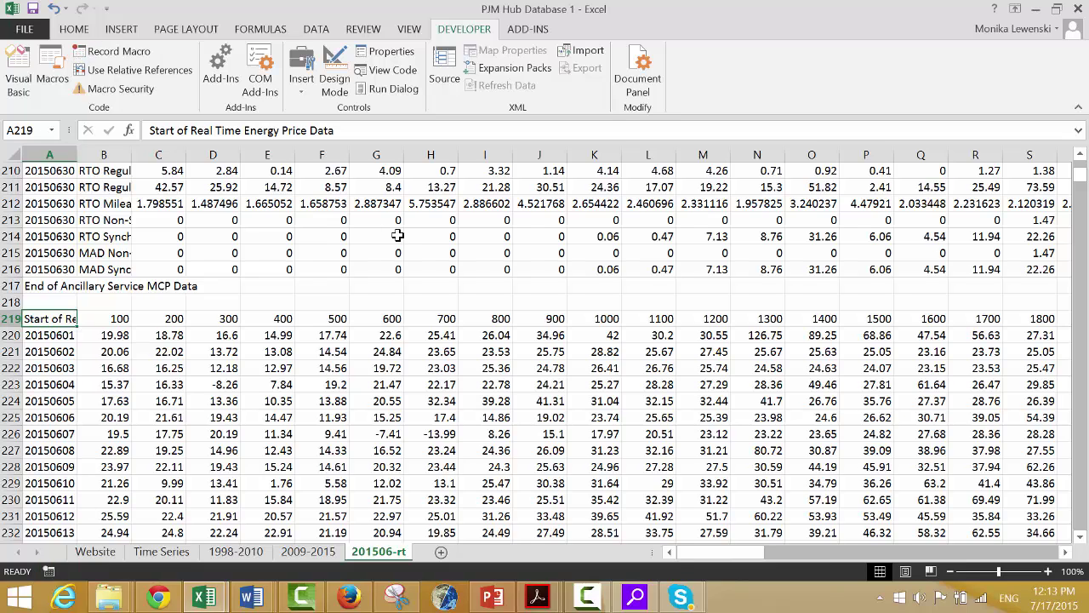
# - Close PJM Hub Database 1 without saving its changes and close the 201506-rt file
pyautogui.click(1079, 9)
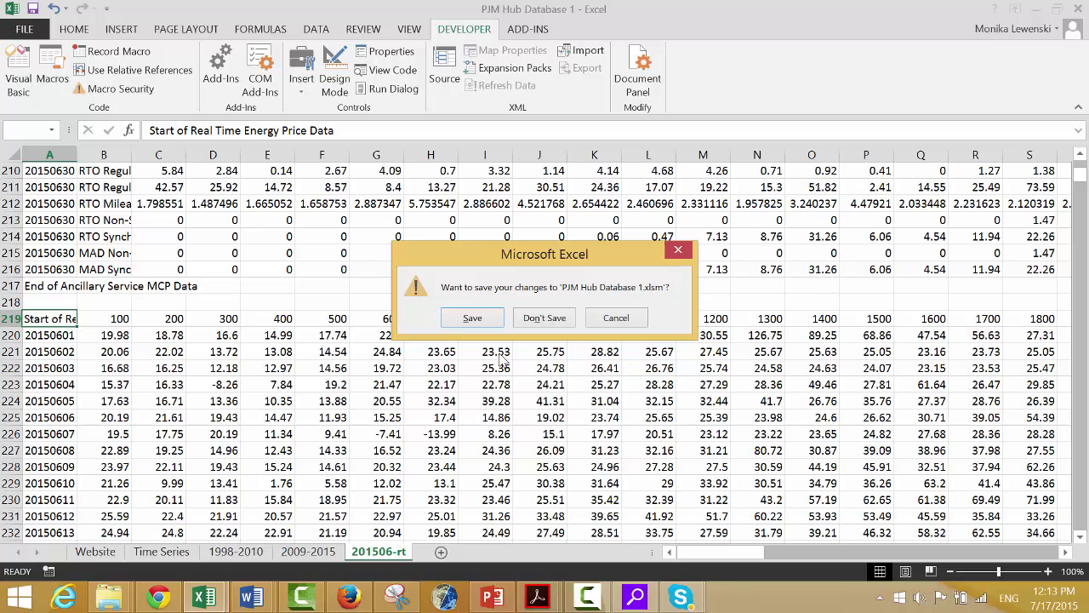
pyautogui.click(545, 318)
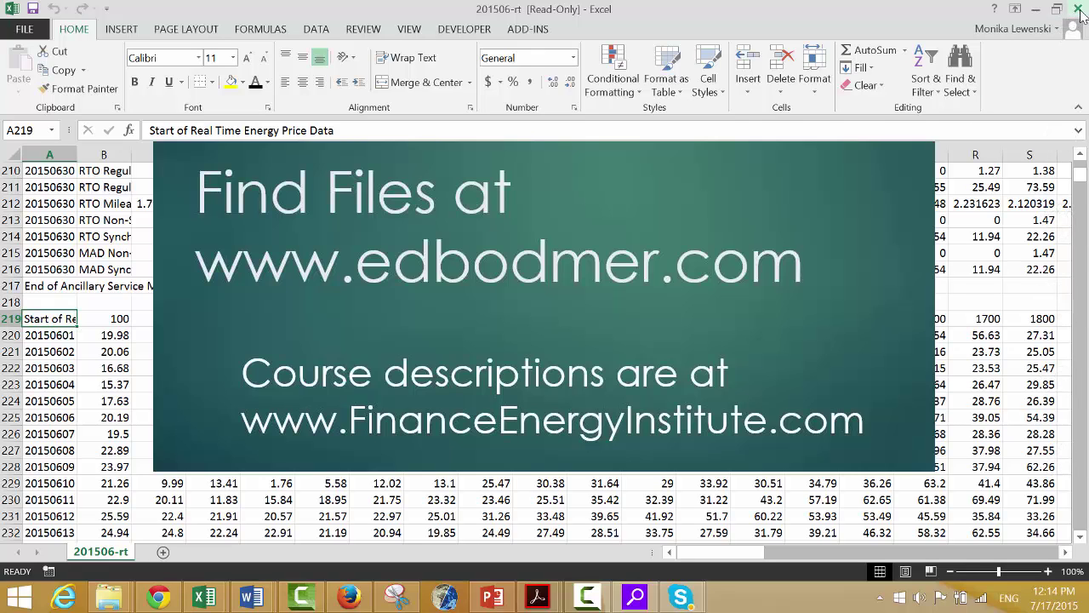
pyautogui.click(1079, 10)
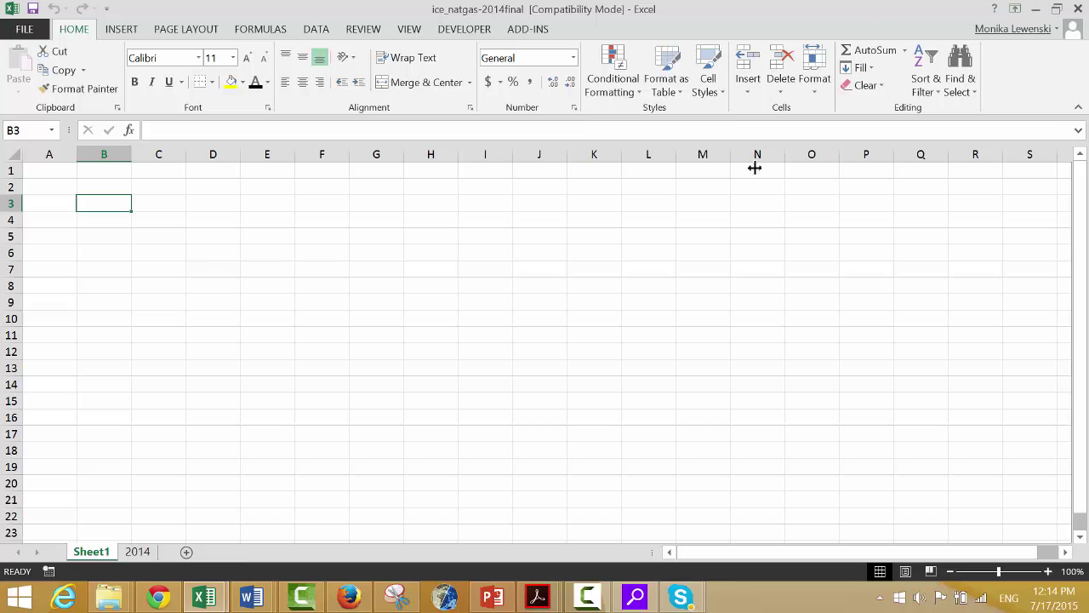
# - Reopen the macro-enabled PJM Hub Database 1 workbook from the recent workbooks in PJM RT Files
pyautogui.hotkey('ctrl', 'Tab')
pyautogui.hotkey('ctrl', 'Tab')
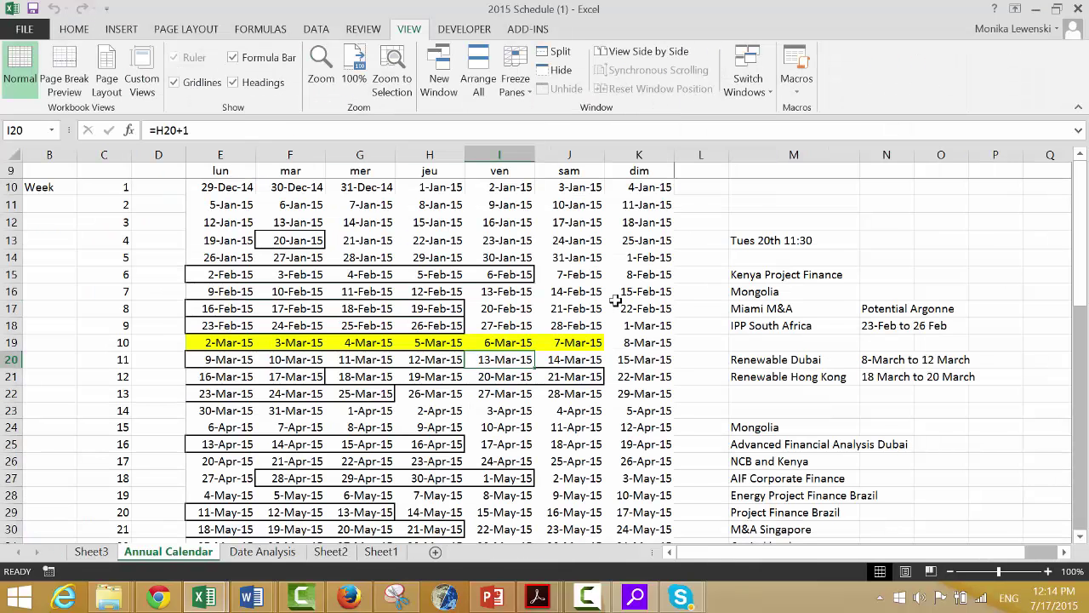
pyautogui.hotkey('ctrl', 'shift', 'Tab')
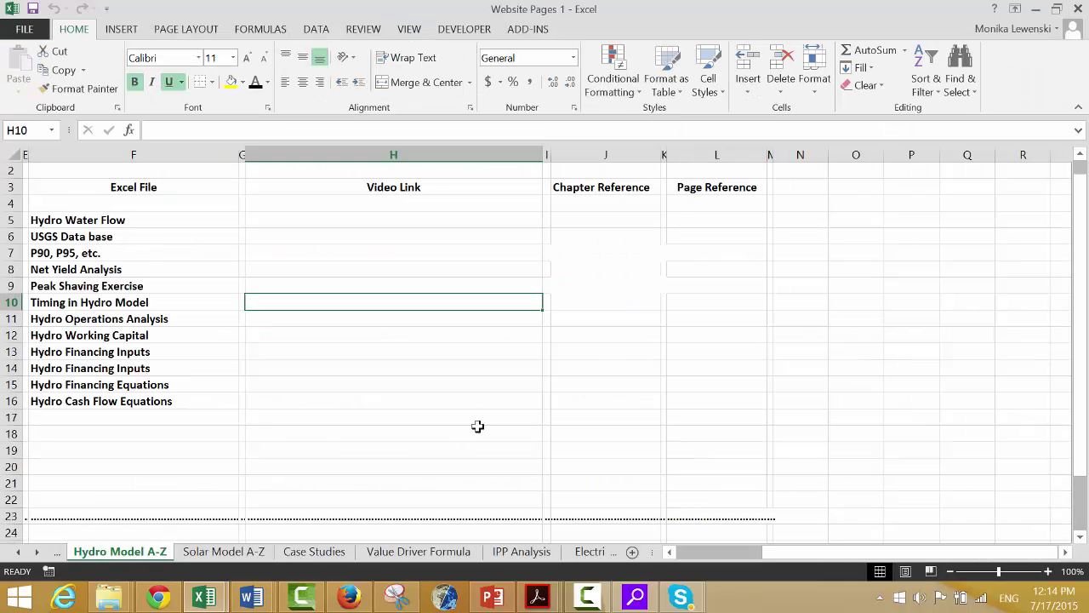
pyautogui.moveTo(208, 601)
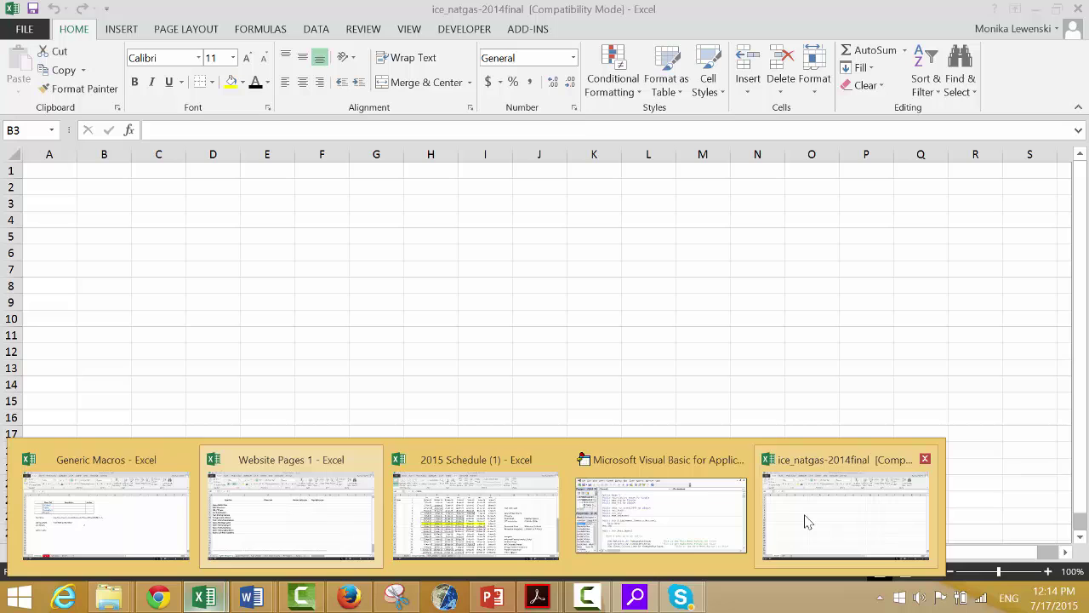
pyautogui.click(807, 521)
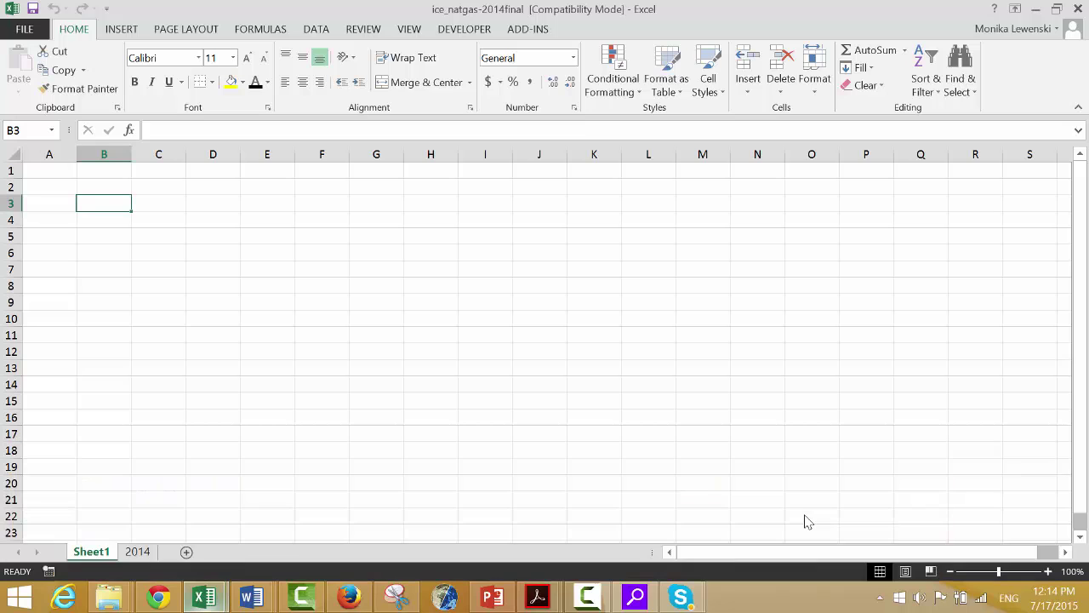
pyautogui.click(24, 29)
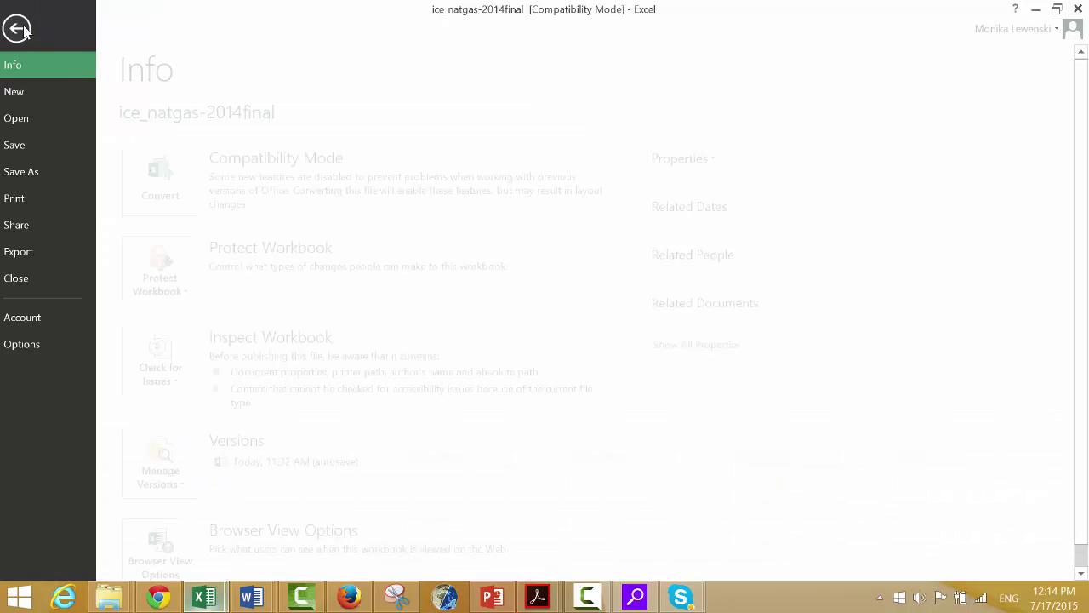
pyautogui.click(19, 124)
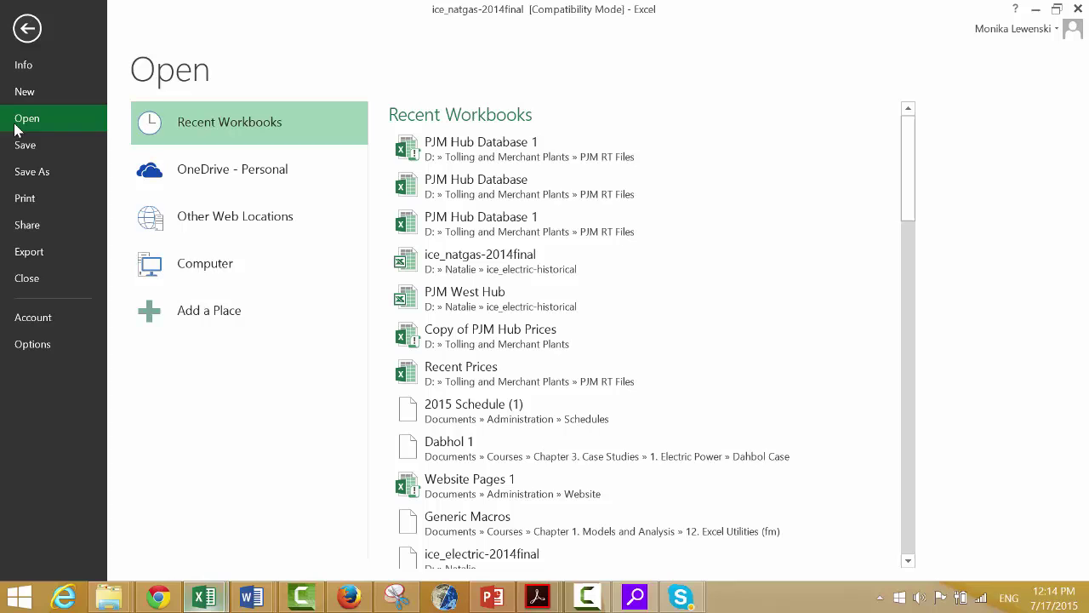
pyautogui.click(497, 150)
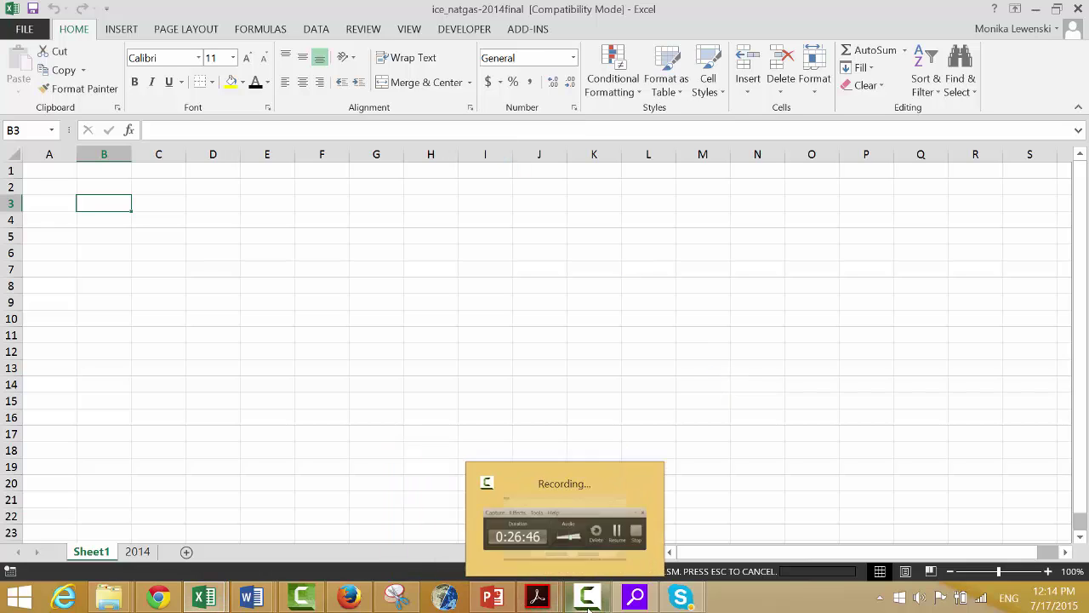
pyautogui.click(589, 600)
pyautogui.click(1029, 536)
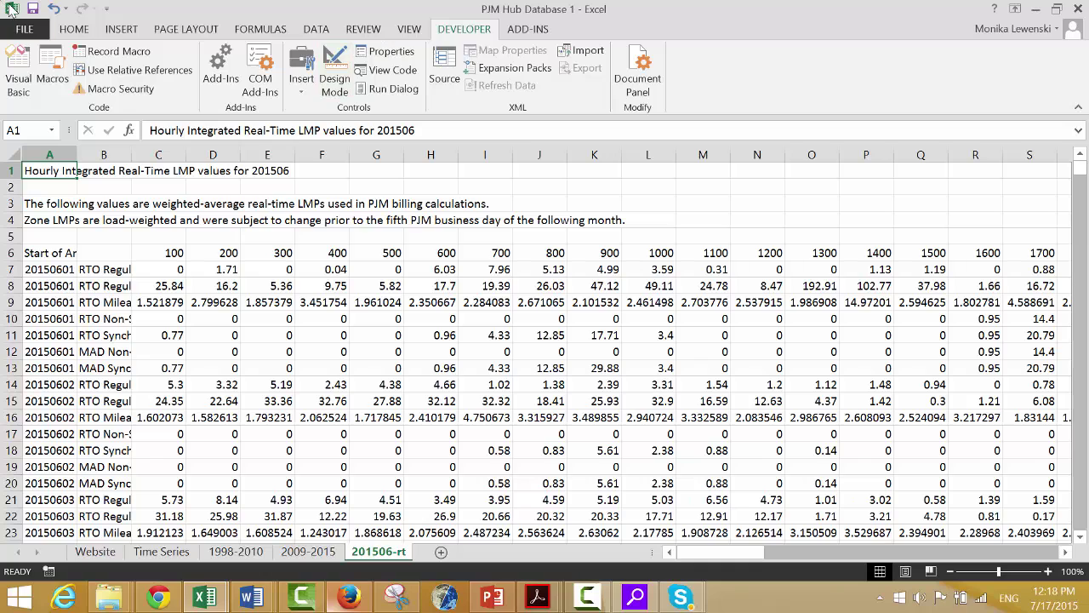
# - Open Macro1 of 201506-rt.csv for editing and remove its Sheets("201506-rt").Select line
pyautogui.click(52, 68)
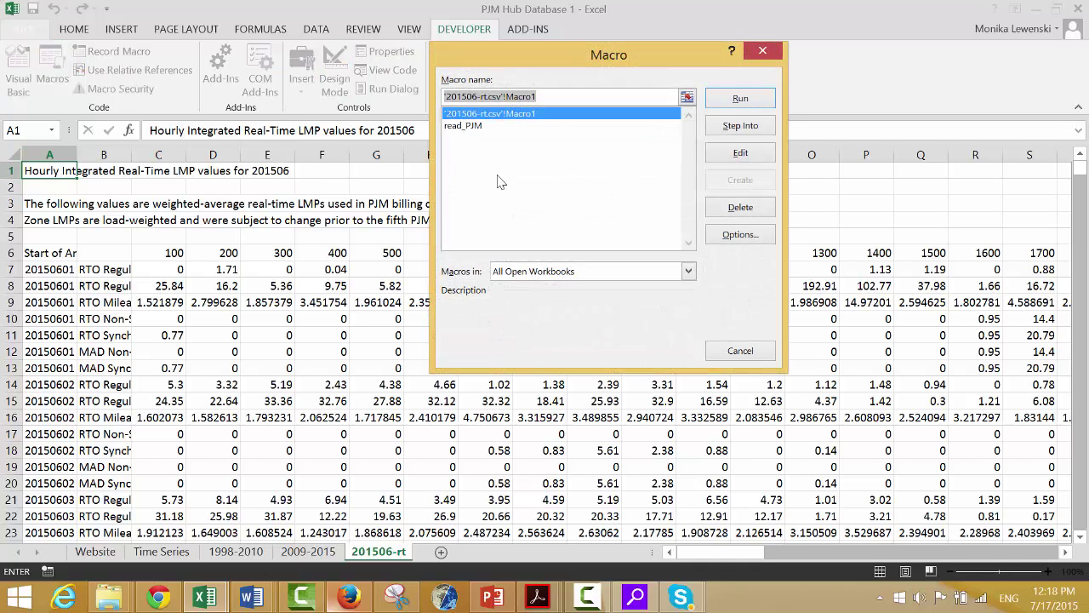
pyautogui.click(748, 162)
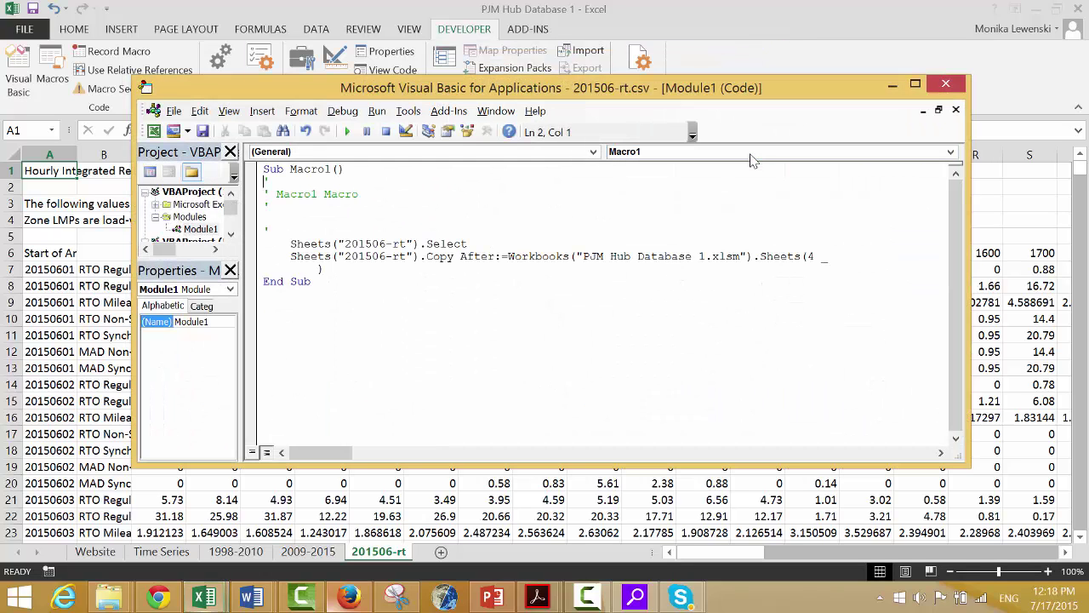
pyautogui.press('Down')
pyautogui.press('Down')
pyautogui.press('Down')
pyautogui.hotkey('shift', 'Down')
pyautogui.press('Delete')
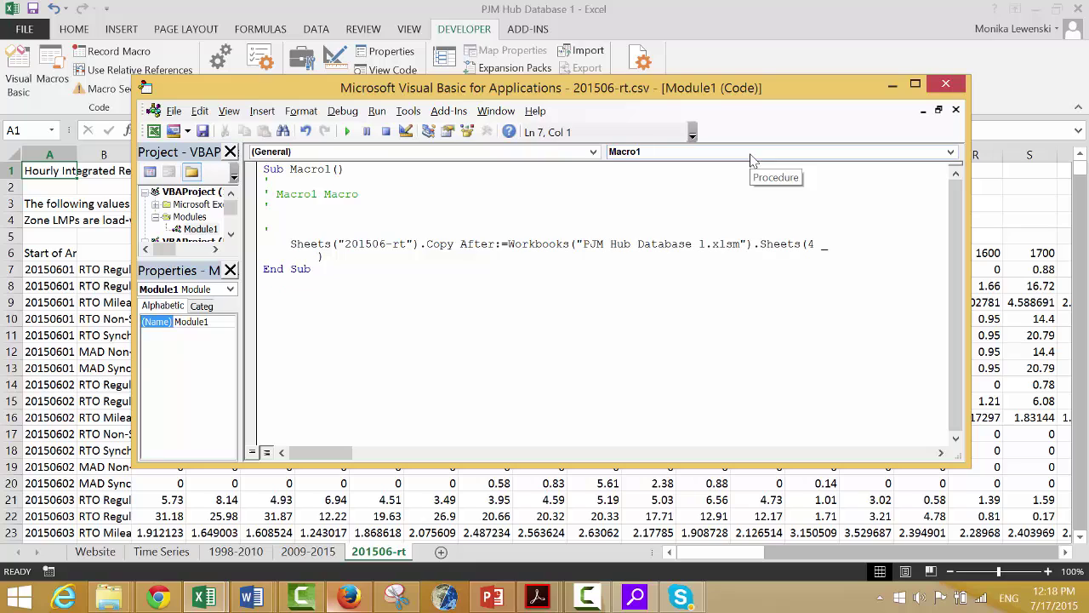
# - Cut the two-line Sheets("201506-rt").Copy After statement out of Macro1 and return to the worksheet
pyautogui.hotkey('shift', 'Down')
pyautogui.hotkey('shift', 'Down')
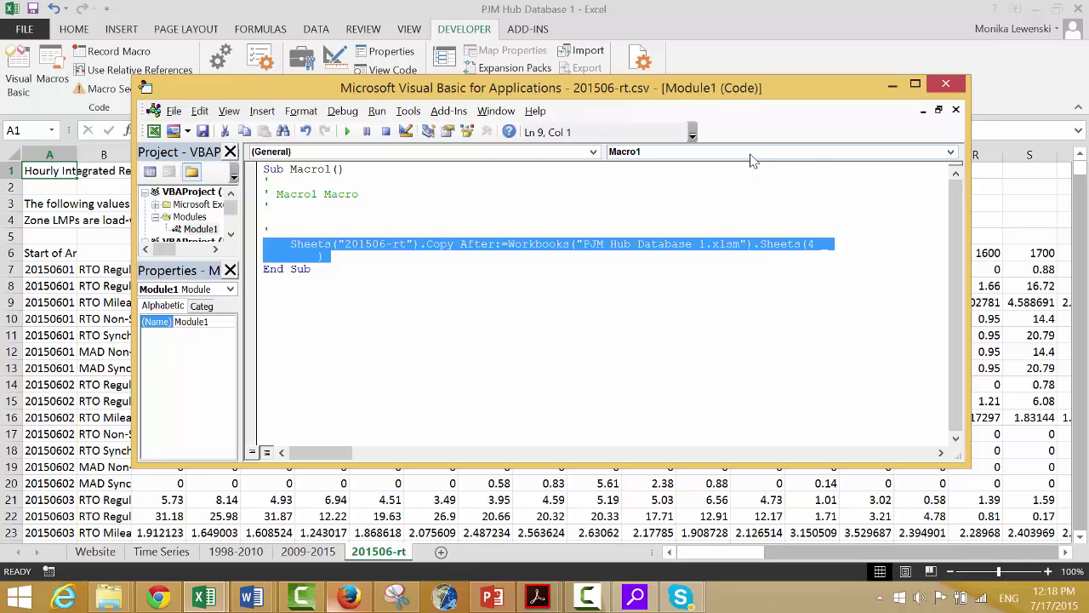
pyautogui.press('Delete')
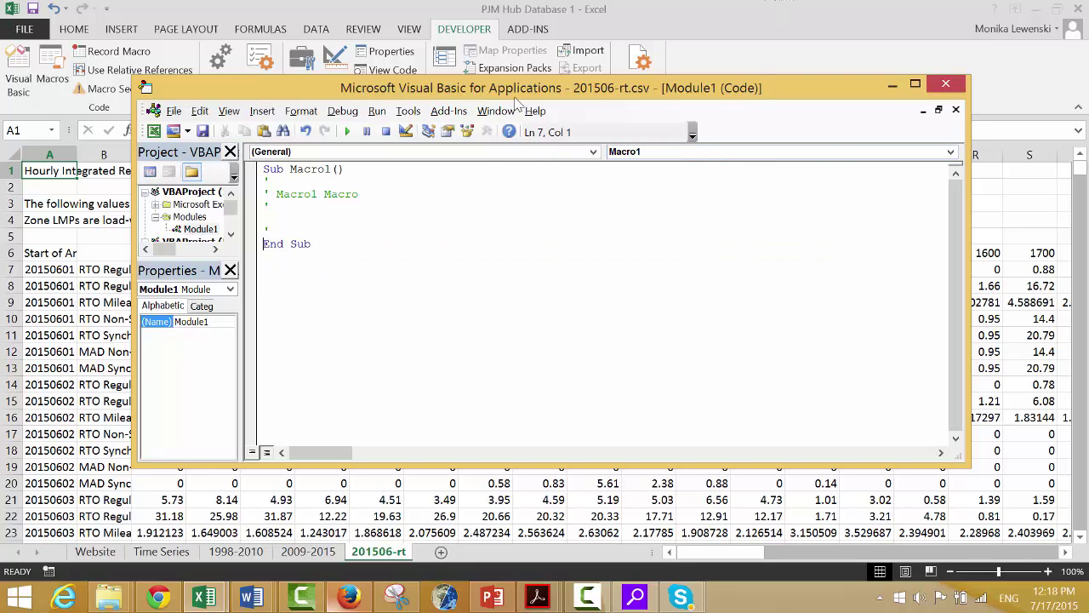
pyautogui.click(951, 84)
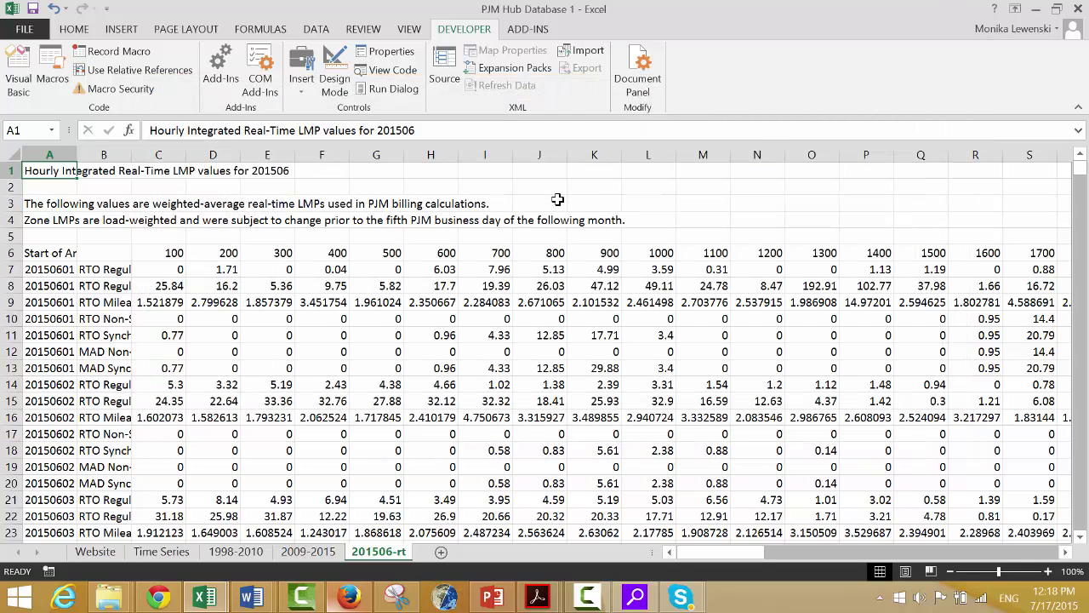
pyautogui.click(557, 200)
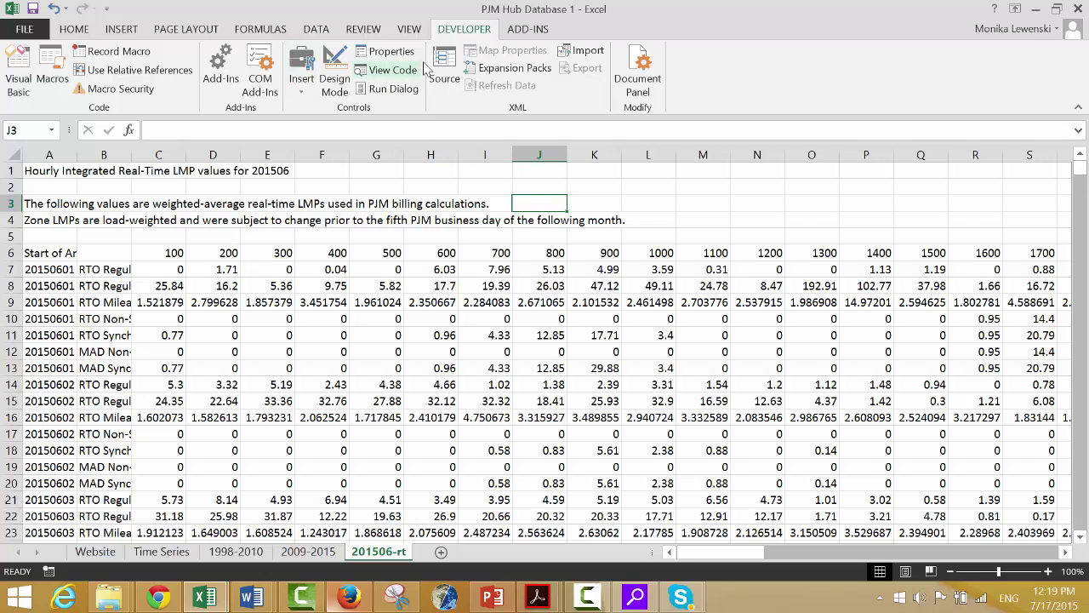
# - Open the read_PJM macro for editing and paste the cut Sheets Copy After statement below the "' move sheet" comment
pyautogui.click(53, 76)
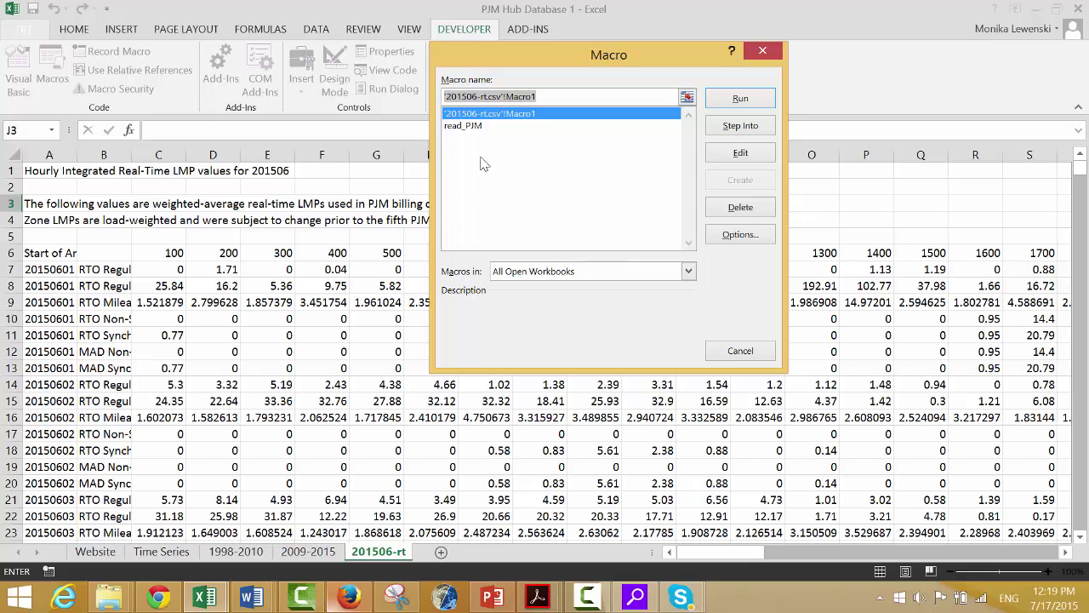
pyautogui.click(455, 126)
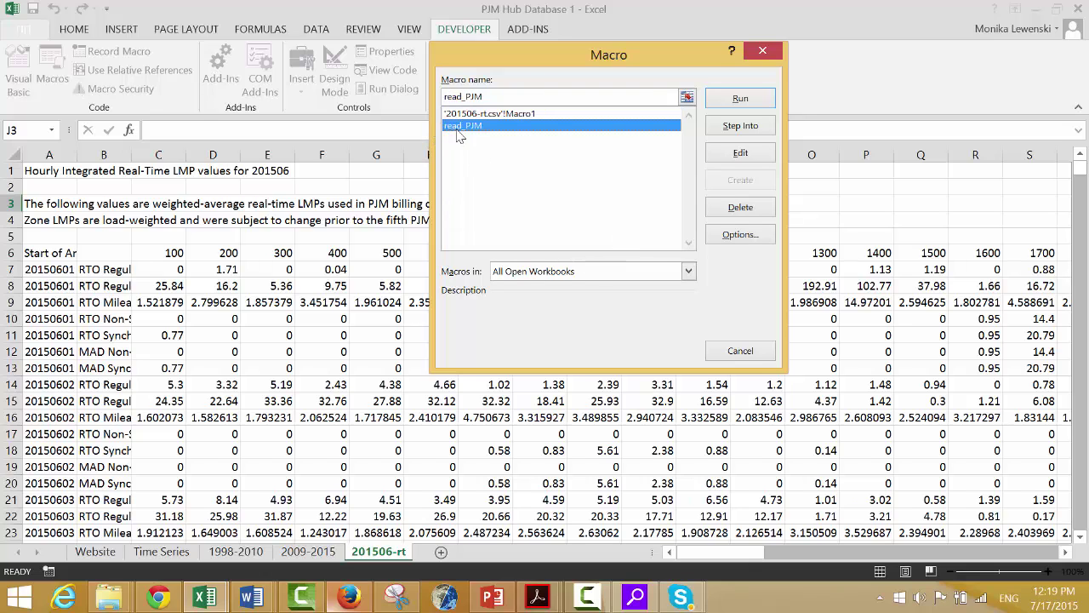
pyautogui.click(769, 158)
pyautogui.press('Down')
pyautogui.press('Down')
pyautogui.press('Down')
pyautogui.press('Down')
pyautogui.press('Down')
pyautogui.press('Down')
pyautogui.press('Down')
pyautogui.press('Down')
pyautogui.press('Down')
pyautogui.press('Down')
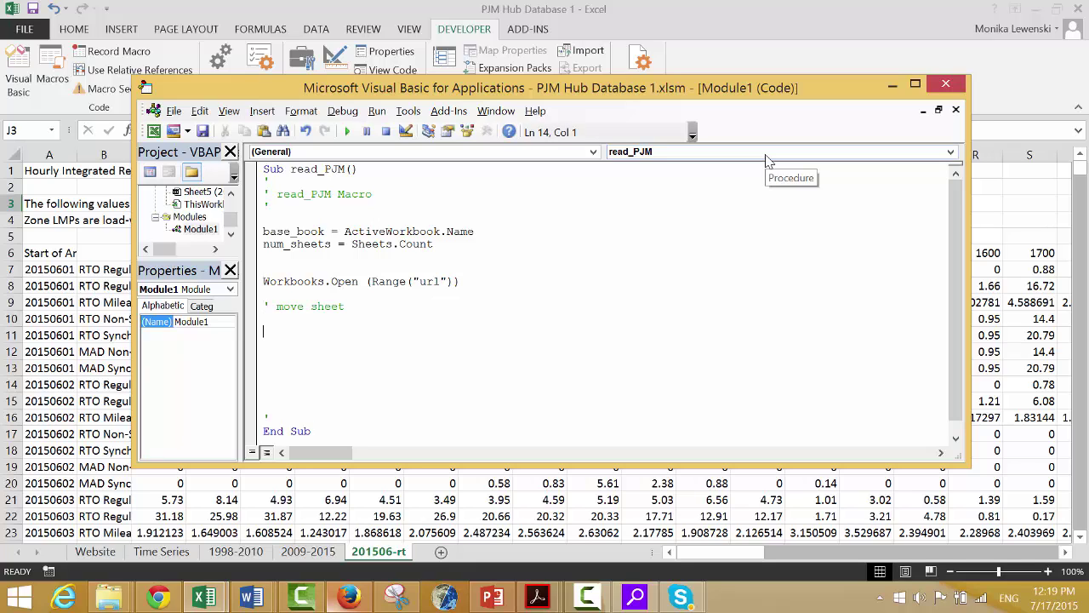
pyautogui.hotkey('ctrl', 'v')
# - Reduce the pasted copy statement's indent by one space and add blank lines above it for more code
pyautogui.press('Up')
pyautogui.press('Right')
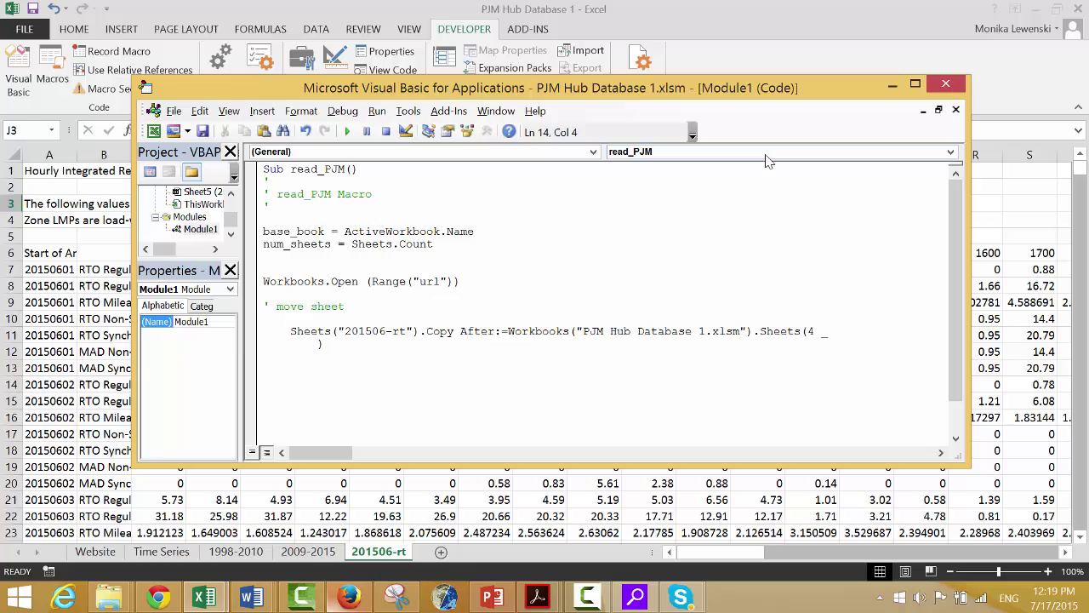
pyautogui.press('BackSpace')
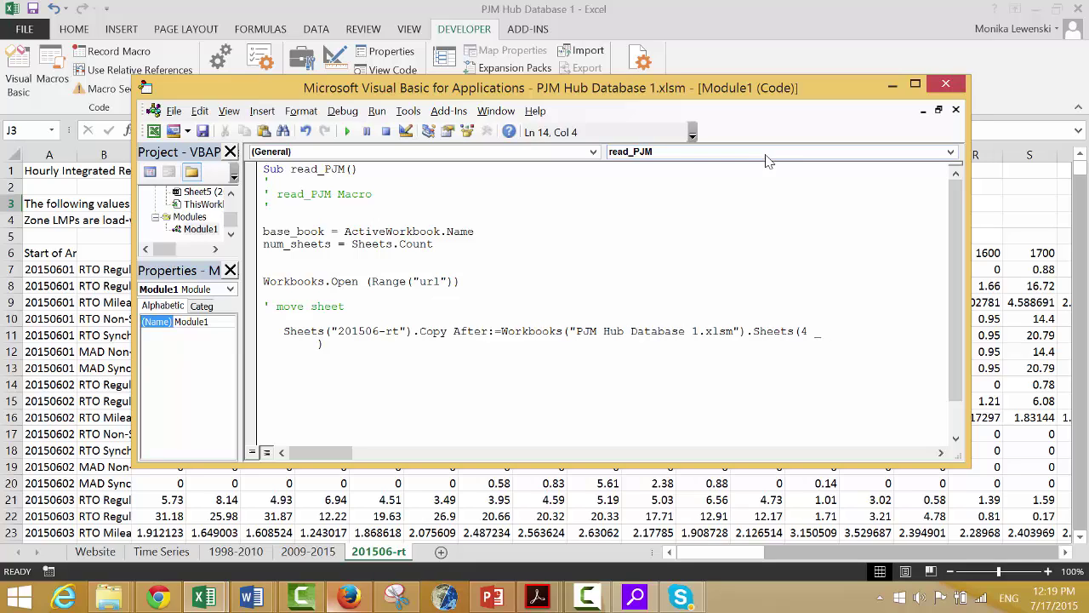
pyautogui.press('Up')
pyautogui.press('Return')
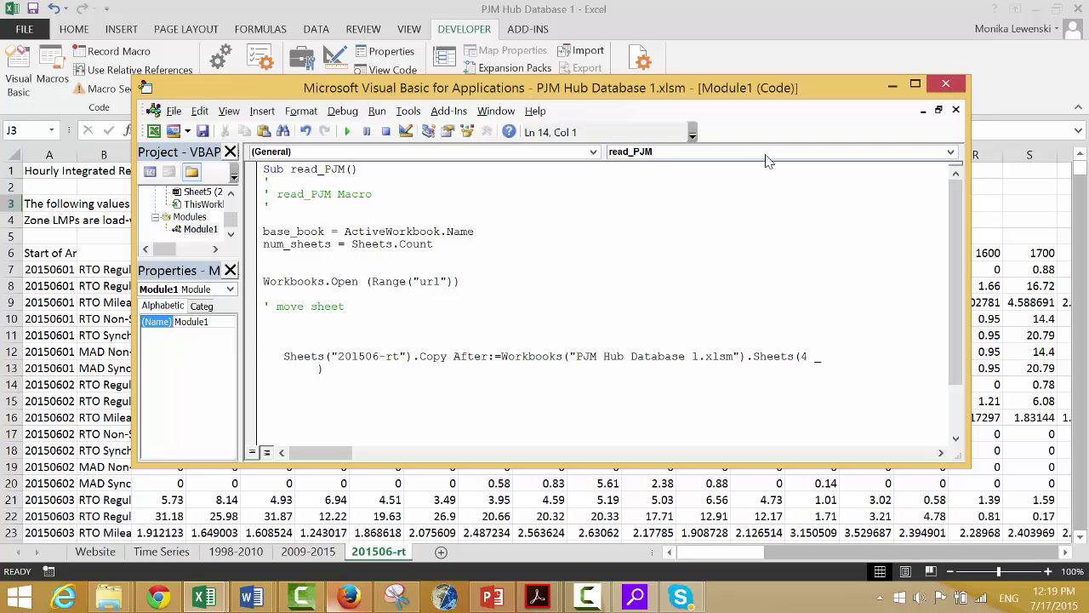
# - Add the line current_sheet = ActiveSheet.Name below the "' move sheet" comment in read_PJM
pyautogui.write('current_sheet = activesheet.')
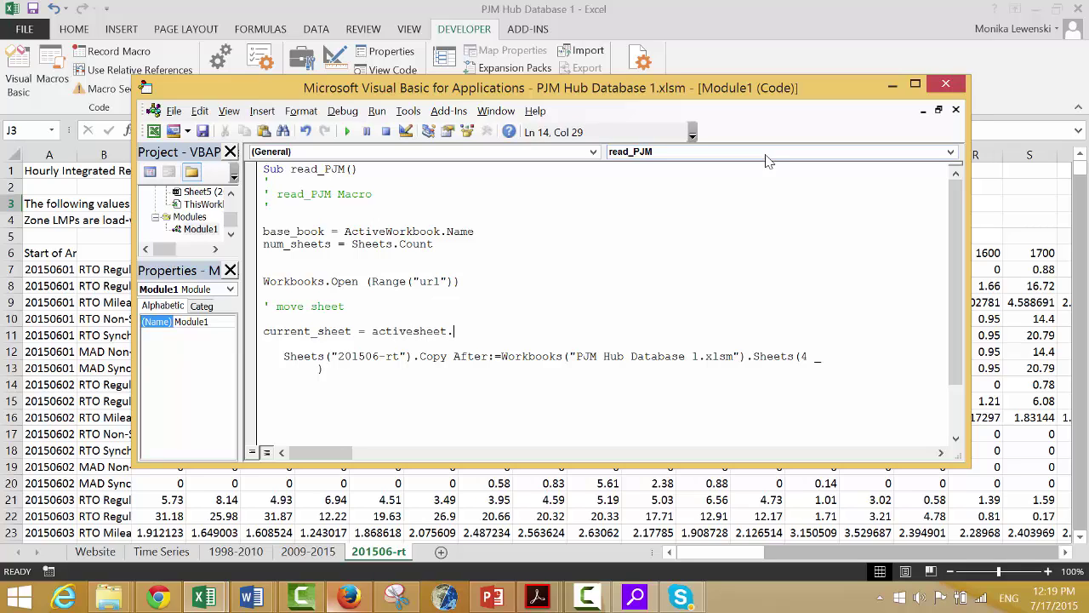
pyautogui.write('name')
pyautogui.press('Up')
# - Replace the quoted sheet name "201506-rt" in the Sheets copy statement with the variable current_sheet
pyautogui.press('Right')
pyautogui.press('Right')
pyautogui.press('Right')
pyautogui.press('Down')
pyautogui.write('current')
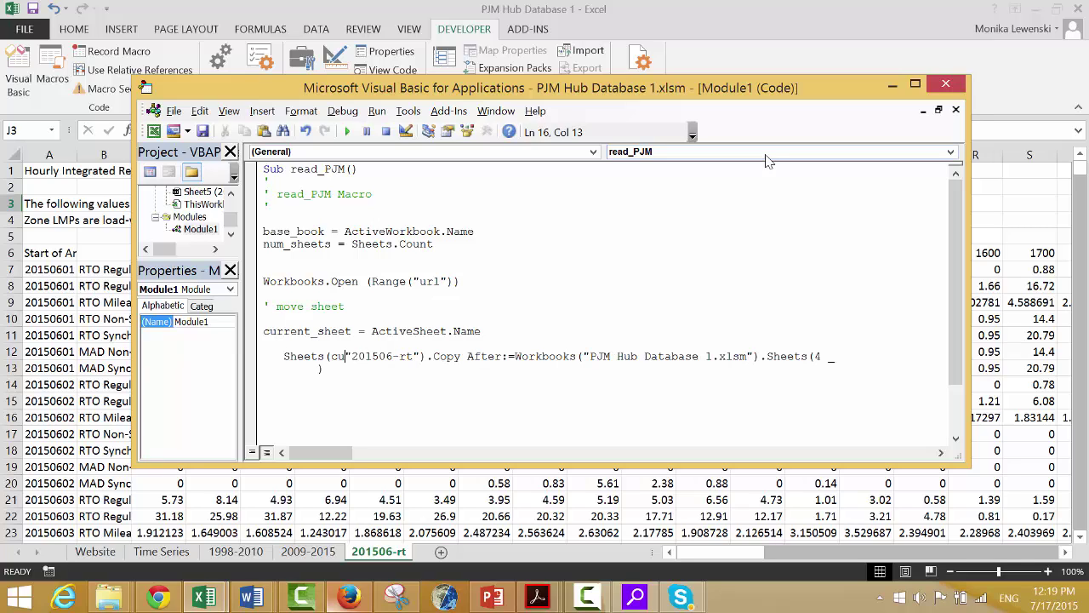
pyautogui.write('_she')
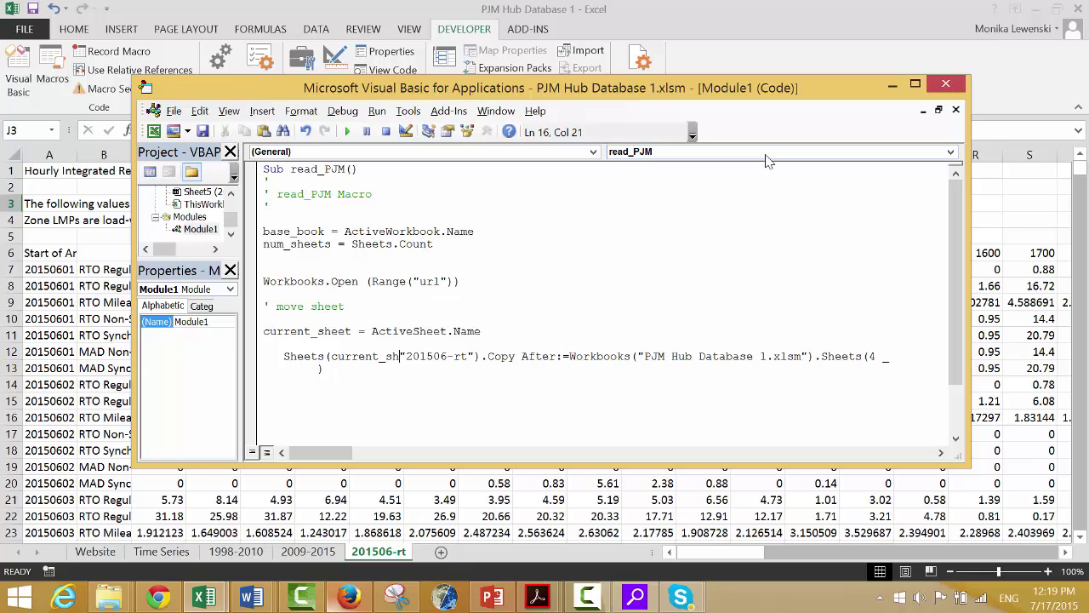
pyautogui.write('et')
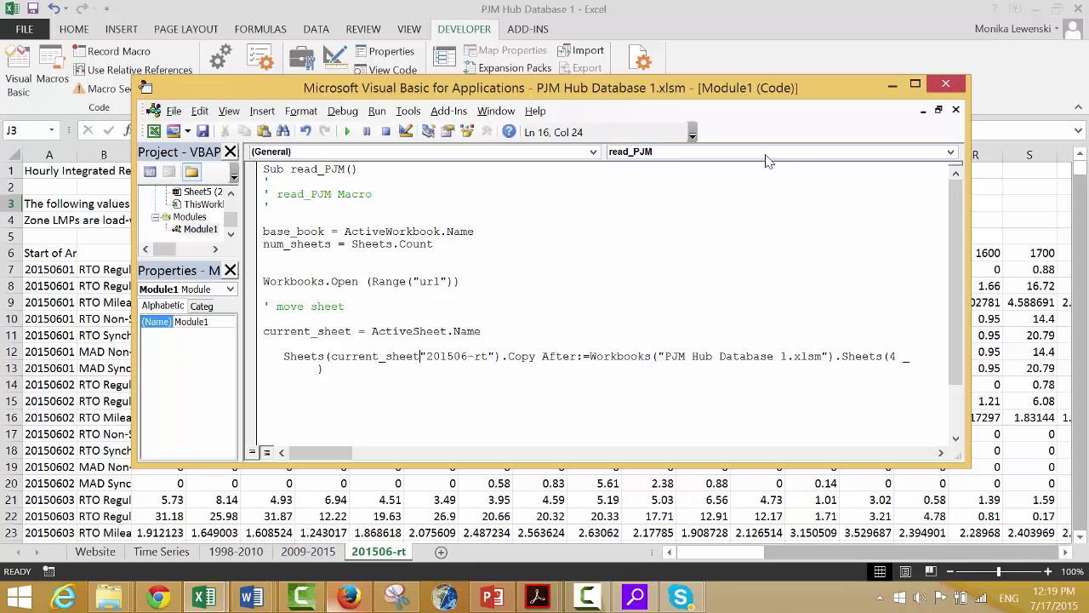
pyautogui.press('Delete')
pyautogui.press('Delete')
pyautogui.press('Delete')
pyautogui.press('Delete')
pyautogui.press('Delete')
pyautogui.press('Delete')
pyautogui.press('Delete')
pyautogui.press('Delete')
pyautogui.press('Delete')
pyautogui.press('Delete')
pyautogui.press('Delete')
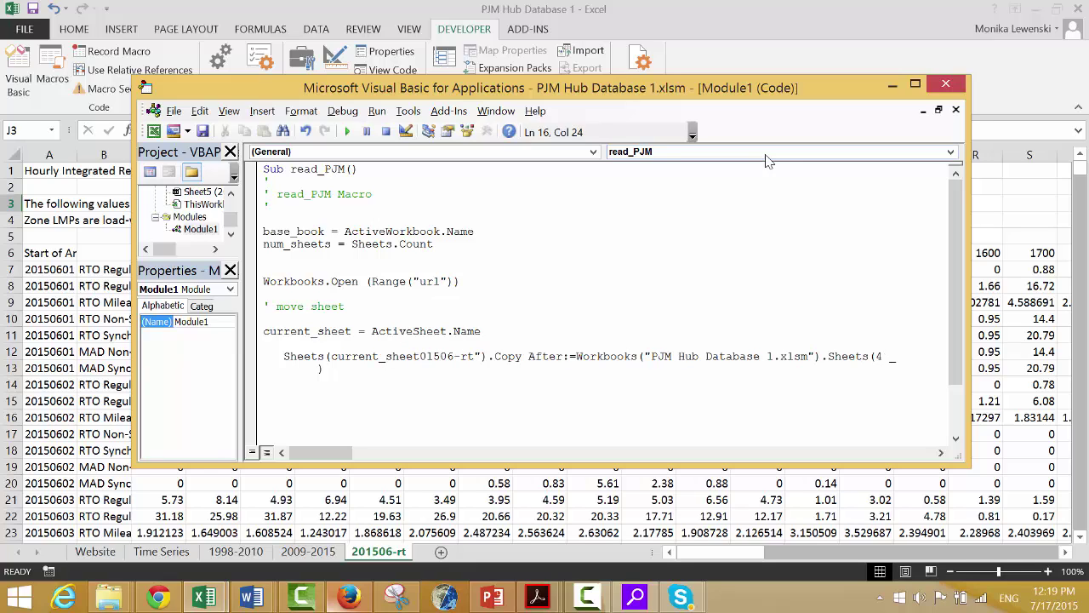
# - Change the Copy method in the Sheets(current_sheet) statement to Move
pyautogui.press('Home')
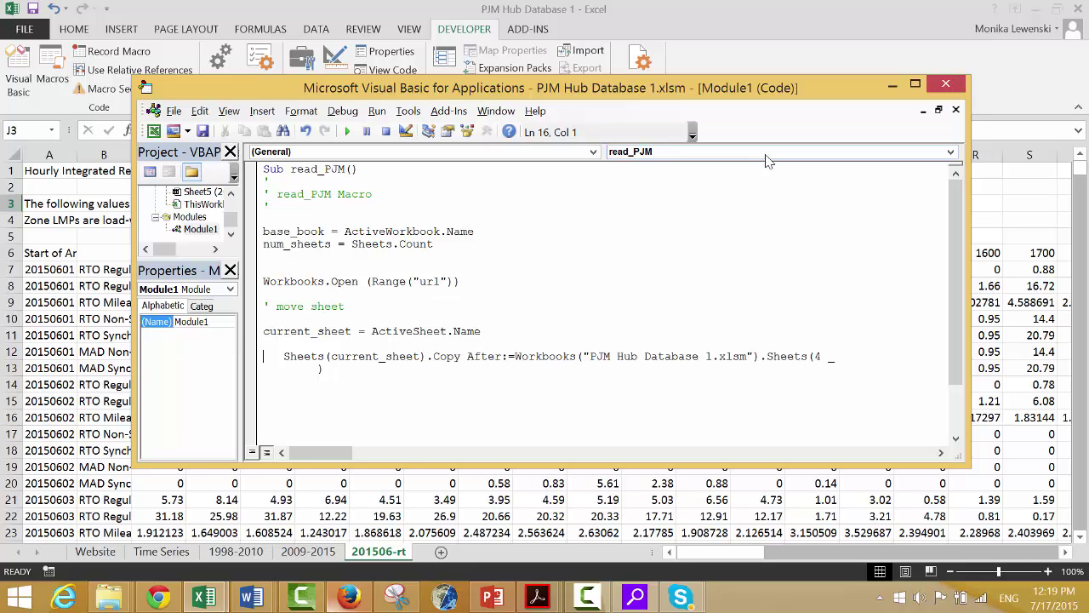
pyautogui.press('End')
pyautogui.press('Home')
pyautogui.press('Right')
pyautogui.press('Right')
pyautogui.press('Right')
pyautogui.press('Right')
pyautogui.press('Right')
pyautogui.press('Right')
pyautogui.press('Right')
pyautogui.press('Right')
pyautogui.press('Right')
pyautogui.press('Right')
pyautogui.press('Right')
pyautogui.press('Right')
pyautogui.press('Right')
pyautogui.press('Right')
pyautogui.press('Right')
pyautogui.press('Right')
pyautogui.press('Right')
pyautogui.press('Right')
pyautogui.press('Right')
pyautogui.press('Right')
pyautogui.write('move')
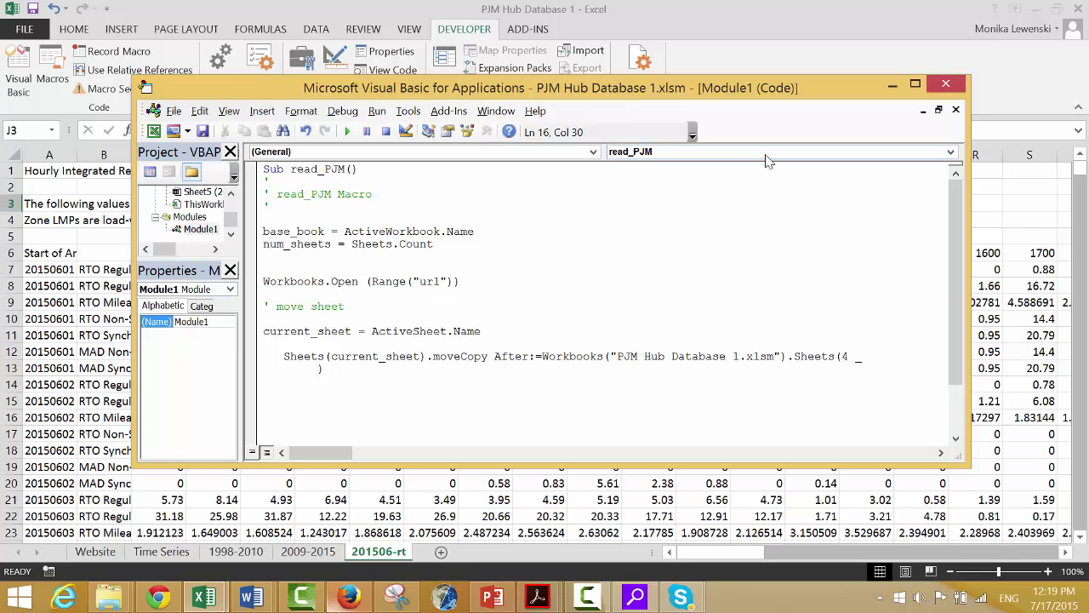
pyautogui.press('Delete')
pyautogui.press('Delete')
pyautogui.press('Delete')
pyautogui.press('Delete')
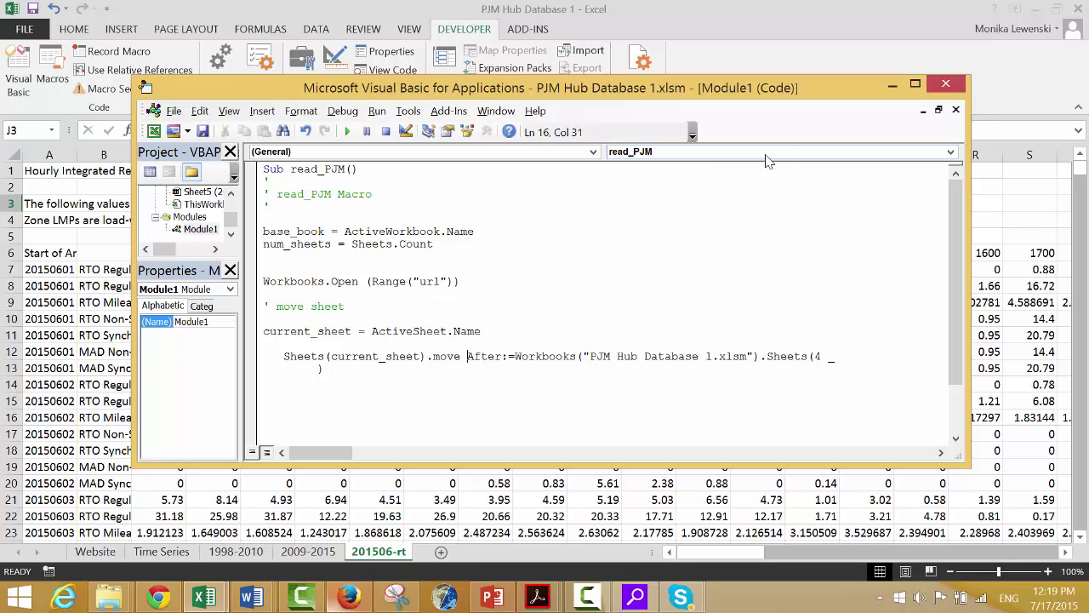
# - Replace the quoted workbook name inside Workbooks() in the Move statement with the variable base_book
pyautogui.press('Right')
pyautogui.press('Right')
pyautogui.press('Right')
pyautogui.press('Right')
pyautogui.press('Right')
pyautogui.press('Right')
pyautogui.press('Right')
pyautogui.press('Right')
pyautogui.press('Right')
pyautogui.press('Right')
pyautogui.press('Right')
pyautogui.press('Right')
pyautogui.press('Right')
pyautogui.press('Right')
pyautogui.press('Delete')
pyautogui.press('Delete')
pyautogui.press('Delete')
pyautogui.press('Delete')
pyautogui.press('Delete')
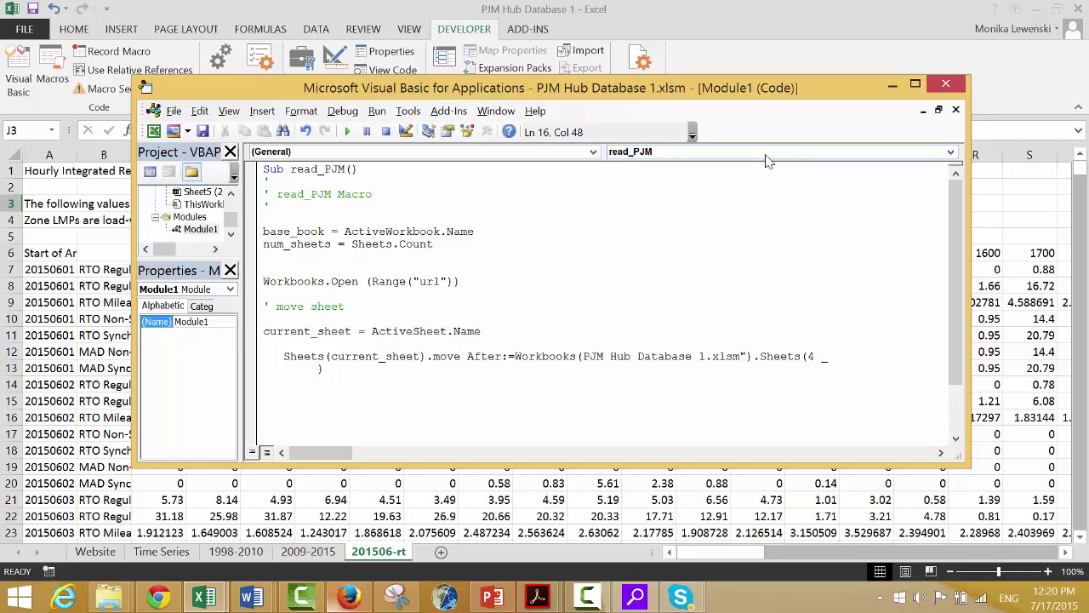
pyautogui.press('Delete')
pyautogui.press('Delete')
pyautogui.press('Delete')
pyautogui.press('Delete')
pyautogui.press('Delete')
pyautogui.press('Delete')
pyautogui.press('Delete')
pyautogui.press('Delete')
pyautogui.press('Delete')
pyautogui.press('Delete')
pyautogui.press('Delete')
pyautogui.press('Delete')
pyautogui.press('Delete')
pyautogui.press('Delete')
pyautogui.press('Delete')
pyautogui.press('Delete')
pyautogui.press('Delete')
pyautogui.press('Delete')
pyautogui.press('Delete')
pyautogui.press('Delete')
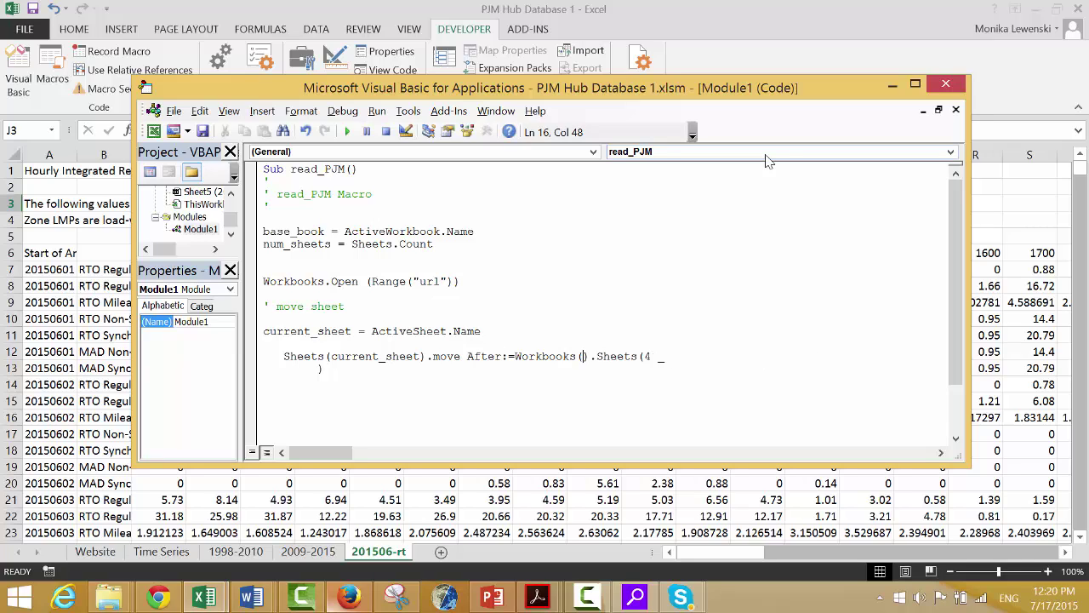
pyautogui.write('base_book')
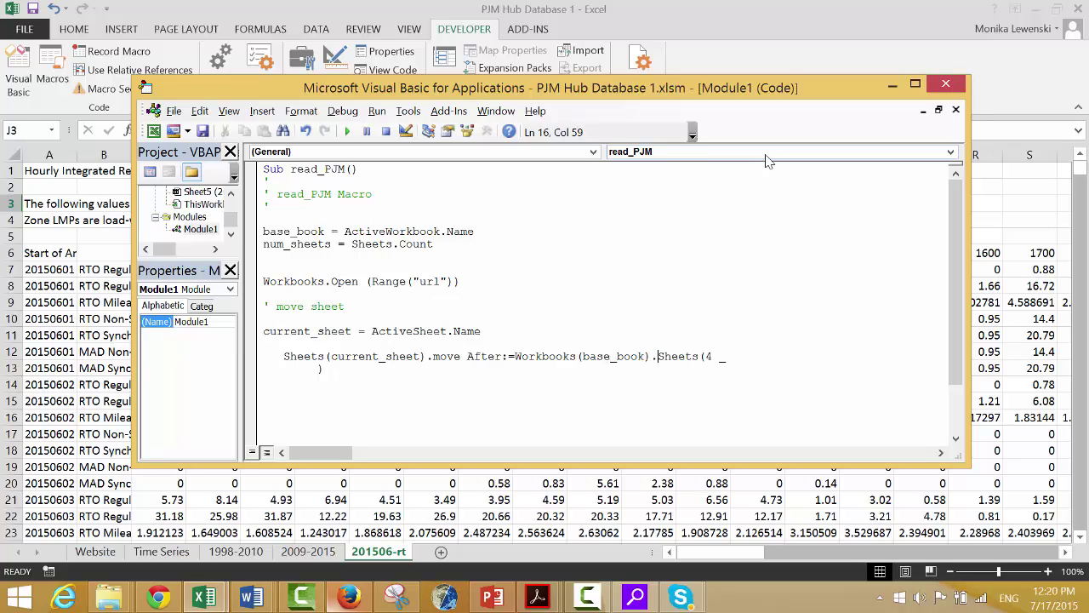
# - Replace the fixed sheet index 4 with num_sheets and remove the line break so the Move statement fits one line
pyautogui.press('Right')
pyautogui.press('Delete')
pyautogui.press('Delete')
pyautogui.press('Delete')
pyautogui.press('Delete')
pyautogui.write('num_sheets')
pyautogui.press('Up')
pyautogui.press('Return')
# - Delete the 201506-rt sheet from the database workbook and close 201506-rt.csv without saving
pyautogui.click(581, 496)
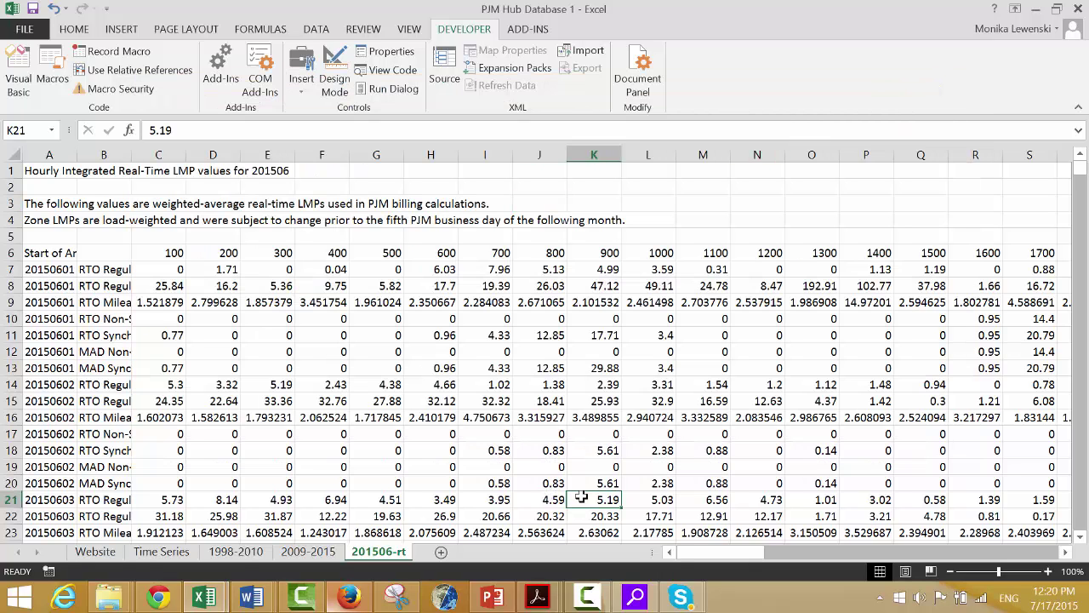
pyautogui.hotkey('alt', 'e')
pyautogui.press('l')
pyautogui.press('Return')
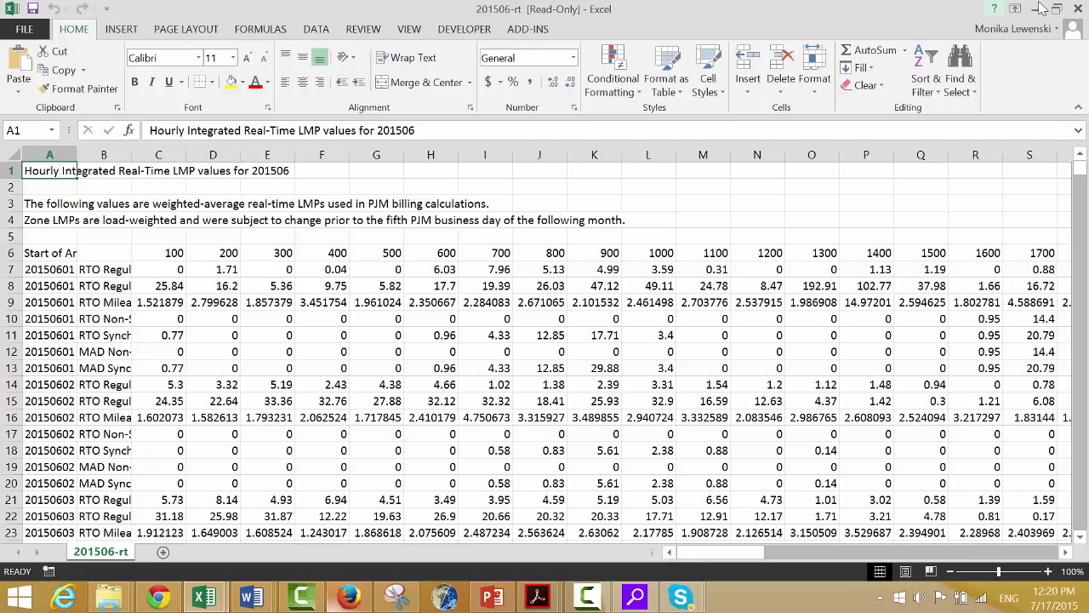
pyautogui.click(1078, 10)
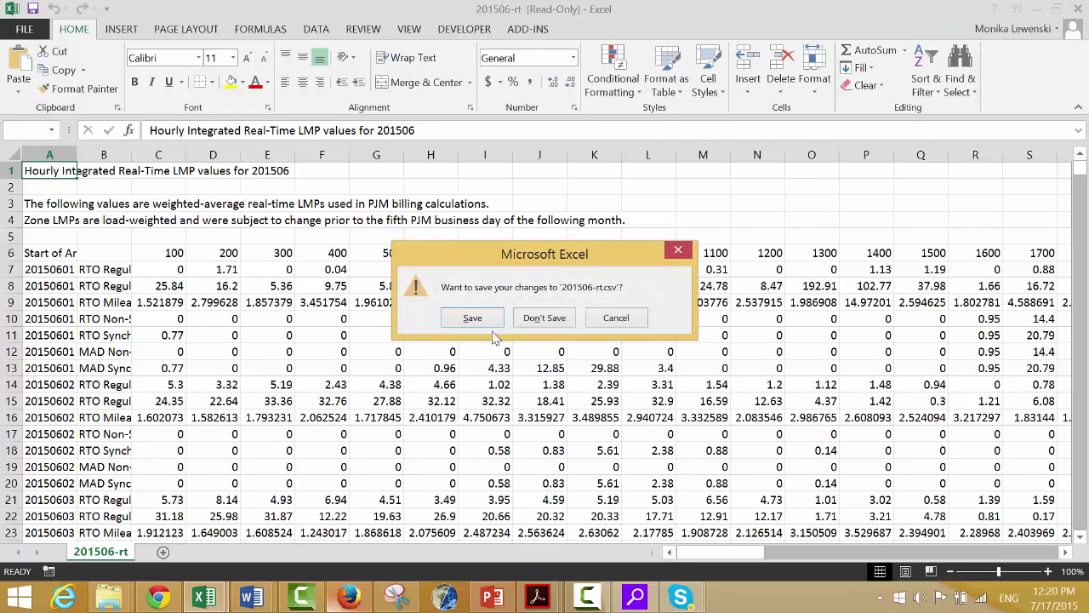
pyautogui.click(537, 322)
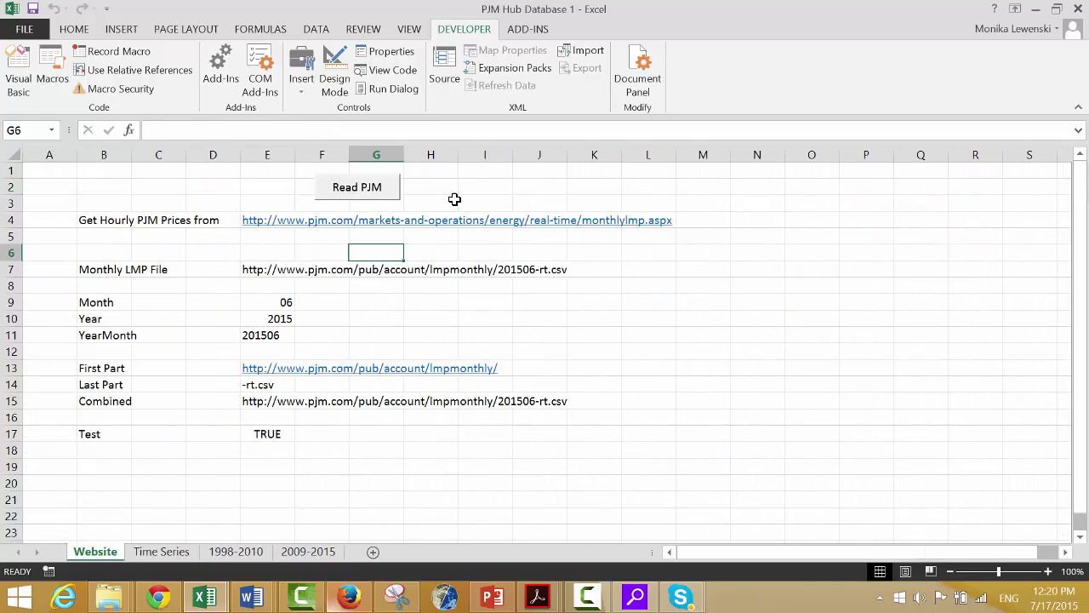
# - Run the macro with the Read PJM button on the Website sheet and look through the workbook's sheets
pyautogui.click(382, 197)
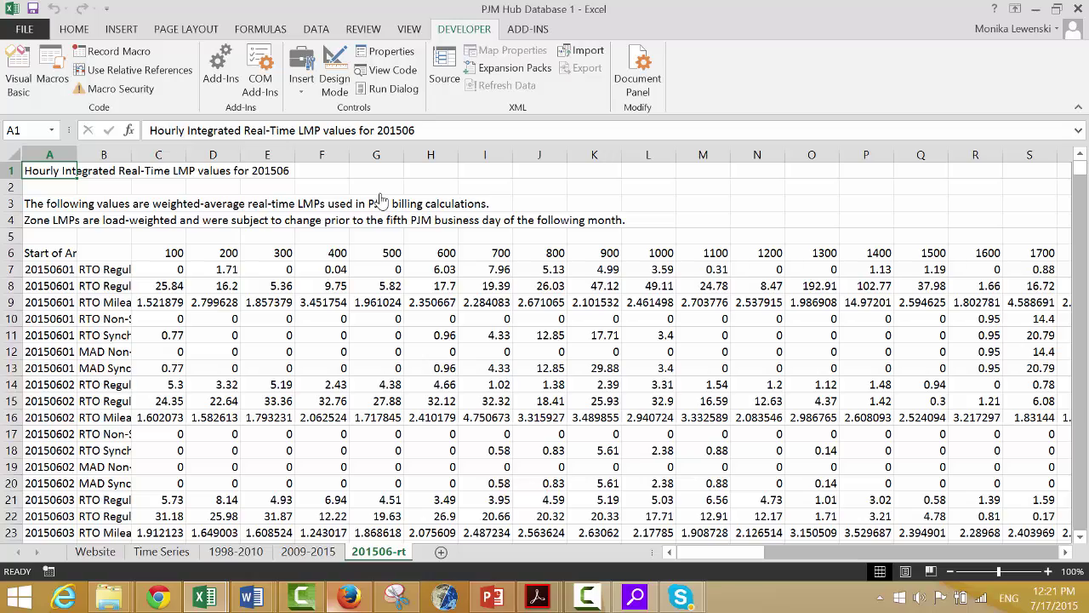
pyautogui.hotkey('ctrl', 'pageup')
pyautogui.hotkey('ctrl', 'pageup')
pyautogui.hotkey('ctrl', 'pageup')
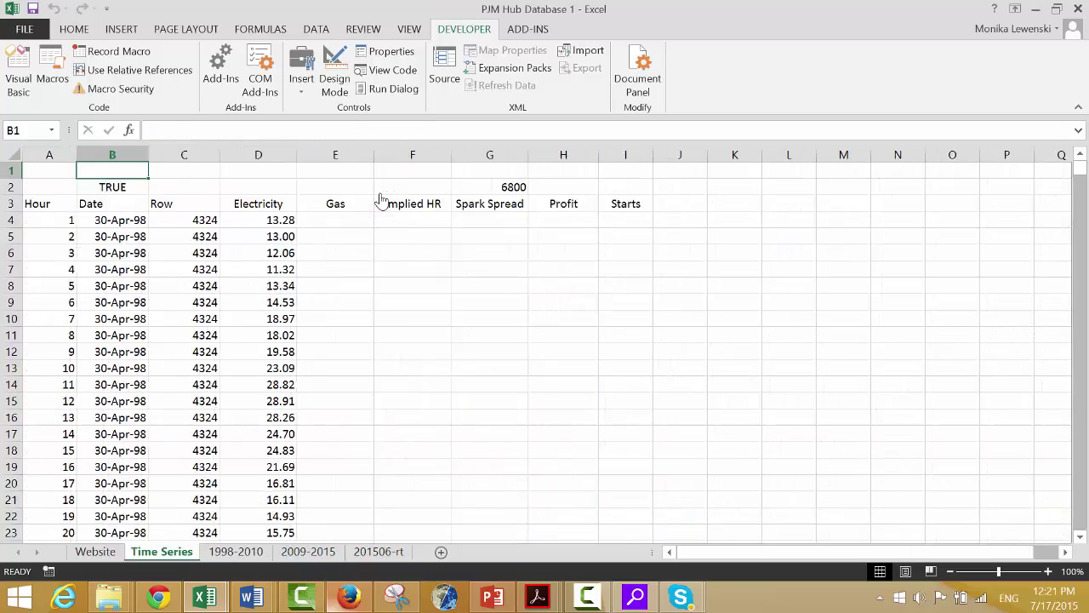
pyautogui.click(381, 199)
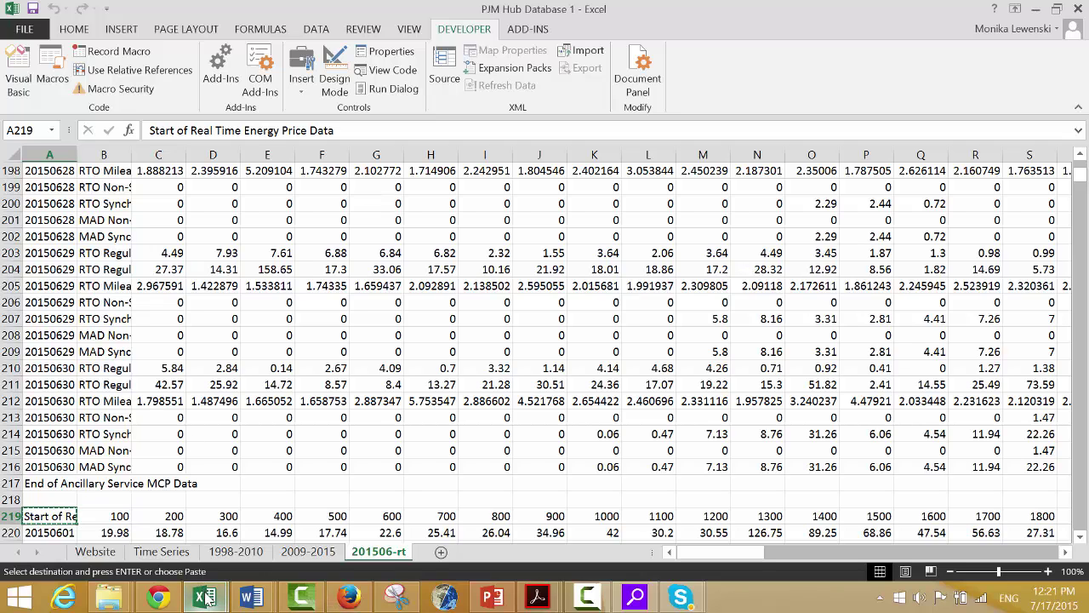
# - Return to the read_PJM code and paste the cell A219 text "Start of Real Time Energy Price Data" below the Move statement
pyautogui.moveTo(204, 598)
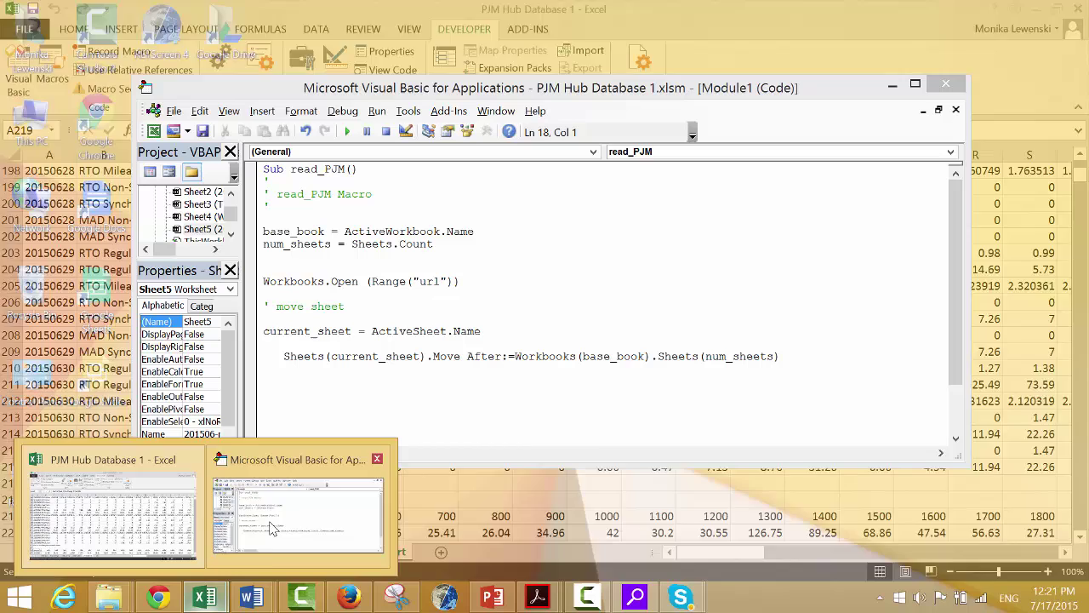
pyautogui.click(271, 527)
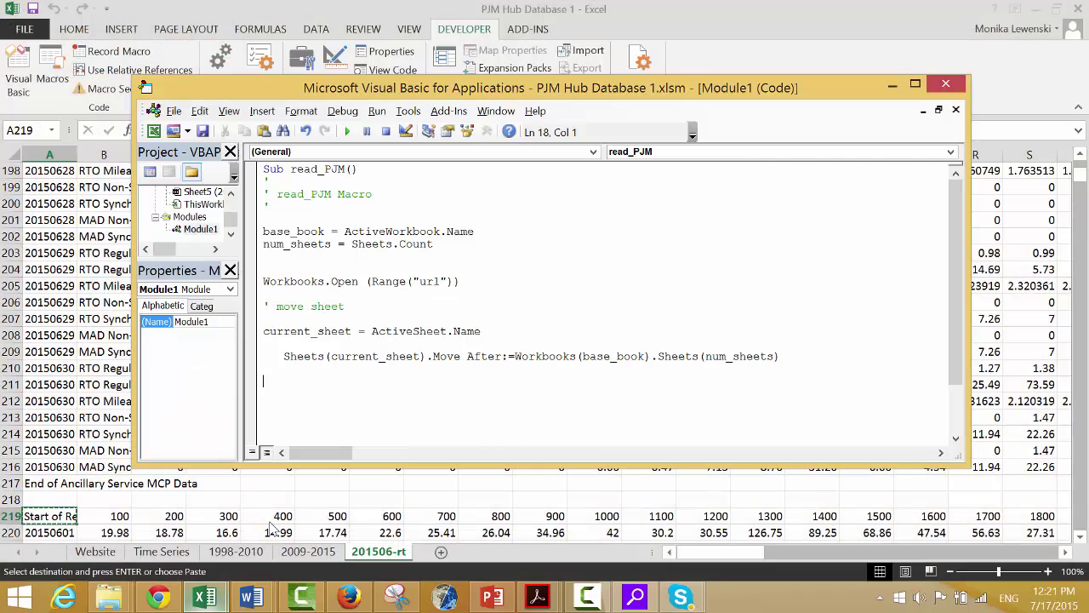
pyautogui.write('Start of Real Time Energy Price Data')
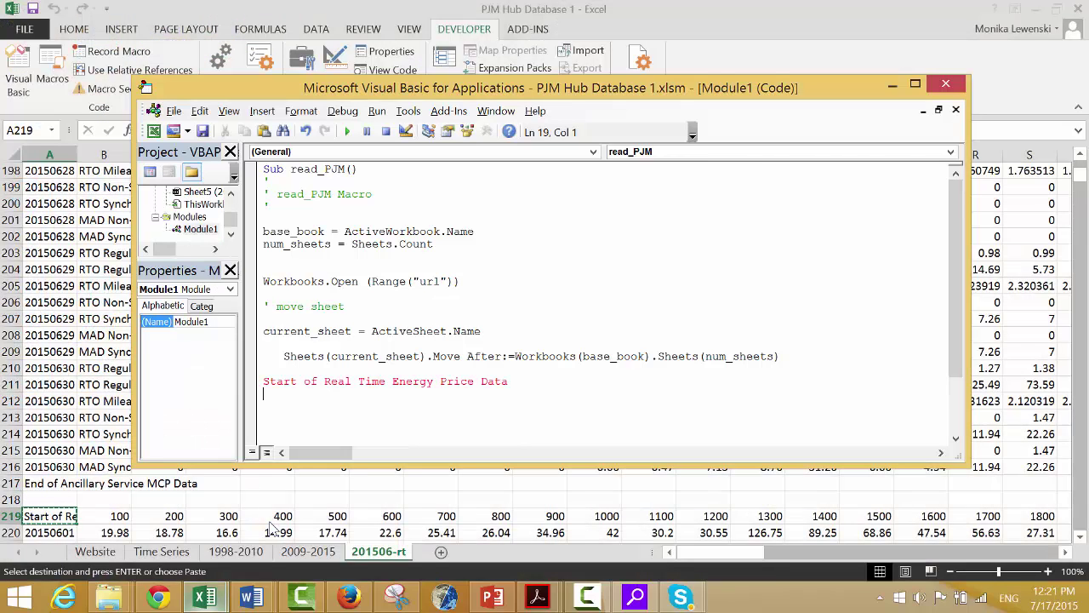
# - Put match( and an opening double quote in front of the pasted heading text
pyautogui.write('match(')
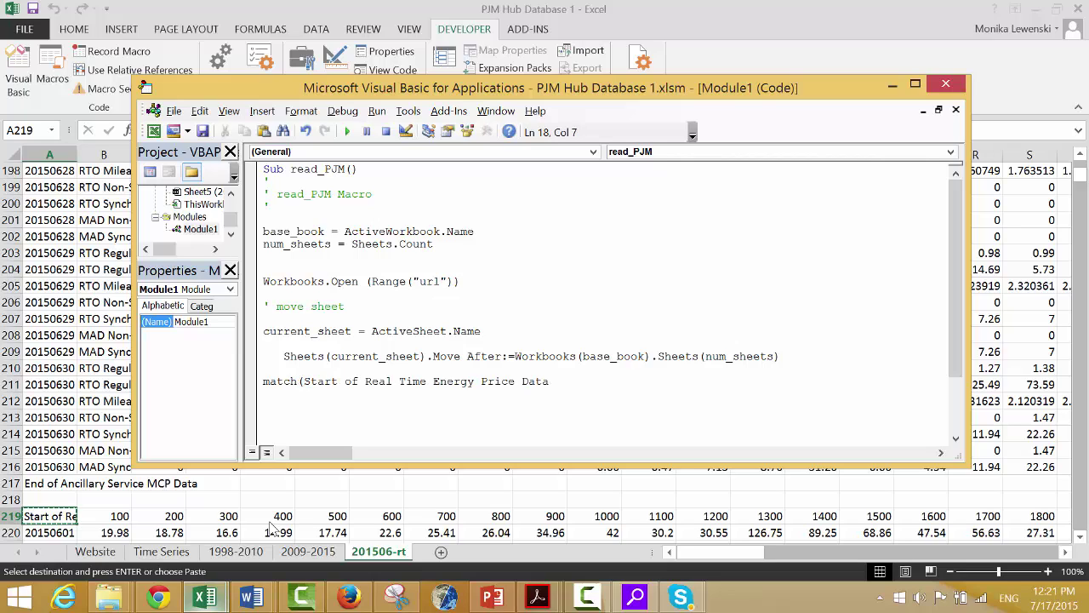
pyautogui.write("'")
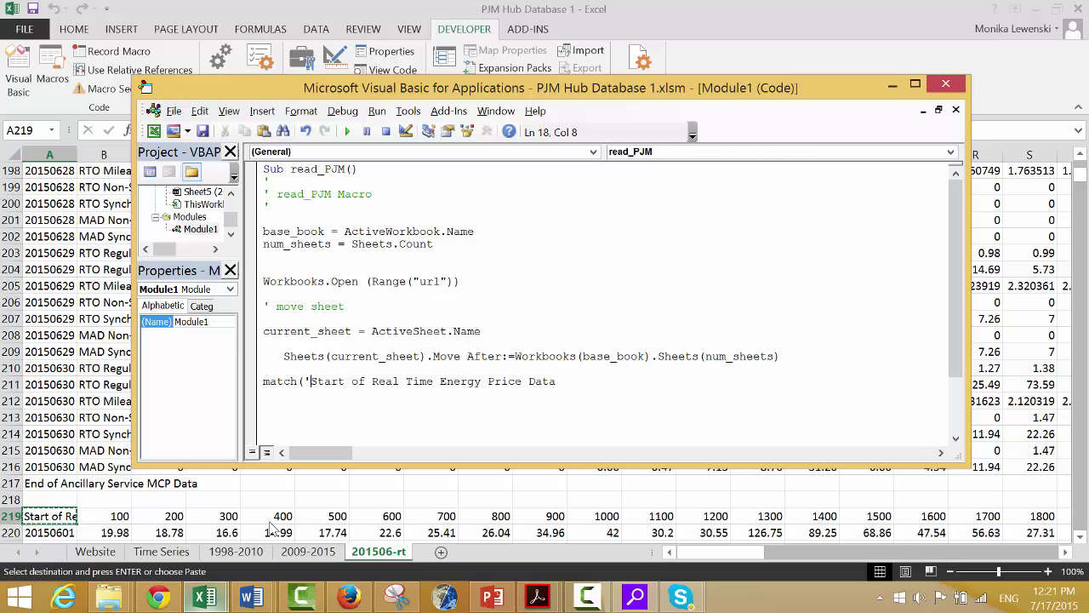
pyautogui.press('BackSpace')
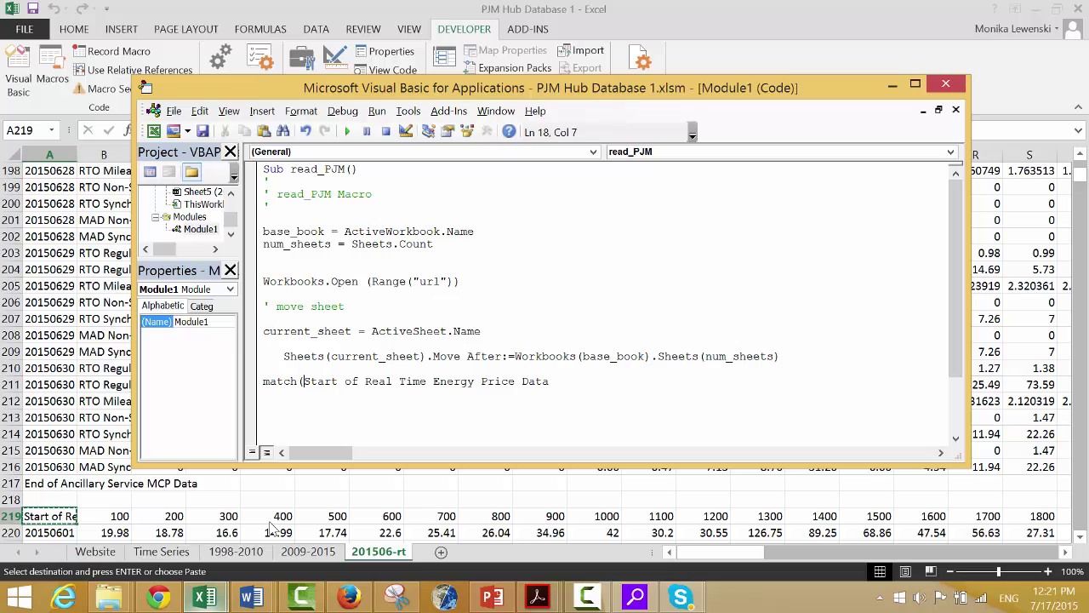
pyautogui.write('"')
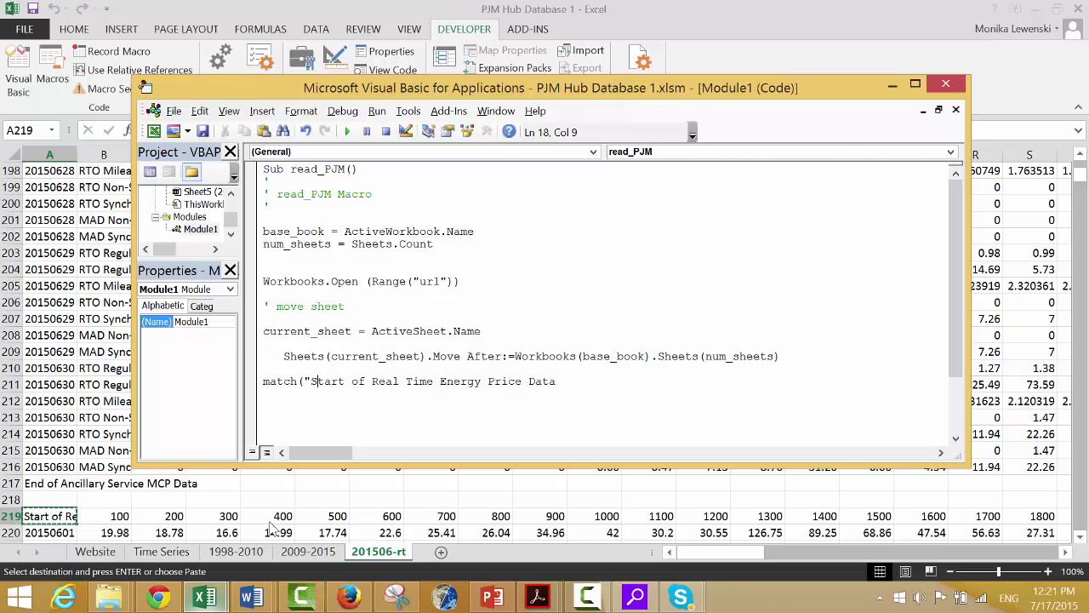
# - Complete the match call with a closing quote after the heading text, the lookup range "A:A" and match type 0
pyautogui.press('Right')
pyautogui.press('Right')
pyautogui.press('Right')
pyautogui.press('Right')
pyautogui.press('Right')
pyautogui.press('Right')
pyautogui.press('Right')
pyautogui.press('Right')
pyautogui.press('Right')
pyautogui.press('Right')
pyautogui.press('Right')
pyautogui.press('Right')
pyautogui.press('Right')
pyautogui.press('Right')
pyautogui.press('Right')
pyautogui.press('Right')
pyautogui.press('Right')
pyautogui.press('Right')
pyautogui.press('Right')
pyautogui.press('Right')
pyautogui.write('",A:')
pyautogui.press('BackSpace')
pyautogui.press('BackSpace')
pyautogui.write(':A,)')
pyautogui.press('Left')
pyautogui.press('Left')
pyautogui.press('Left')
pyautogui.press('Left')
pyautogui.press('Left')
pyautogui.write('"')
pyautogui.press('Right')
pyautogui.press('Right')
pyautogui.press('Right')
pyautogui.write('"')
pyautogui.press('Right')
pyautogui.write('0')
pyautogui.press('Up')
pyautogui.press('Return')
pyautogui.press('Down')
# - Prefix the match call in read_PJM with WorksheetFunction and choose Match as its member
pyautogui.write('work')
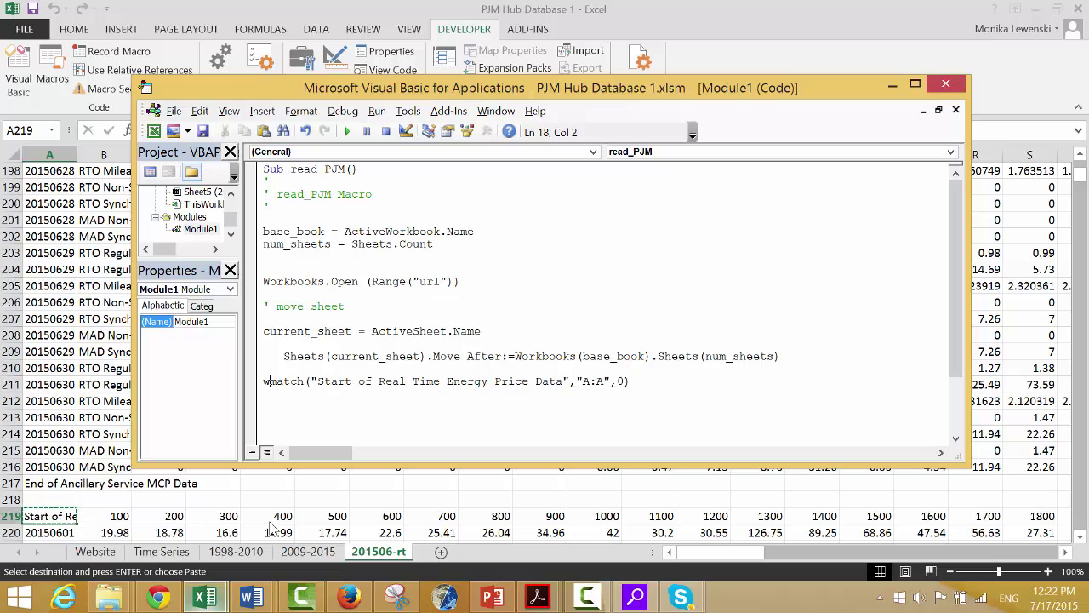
pyautogui.press('BackSpace')
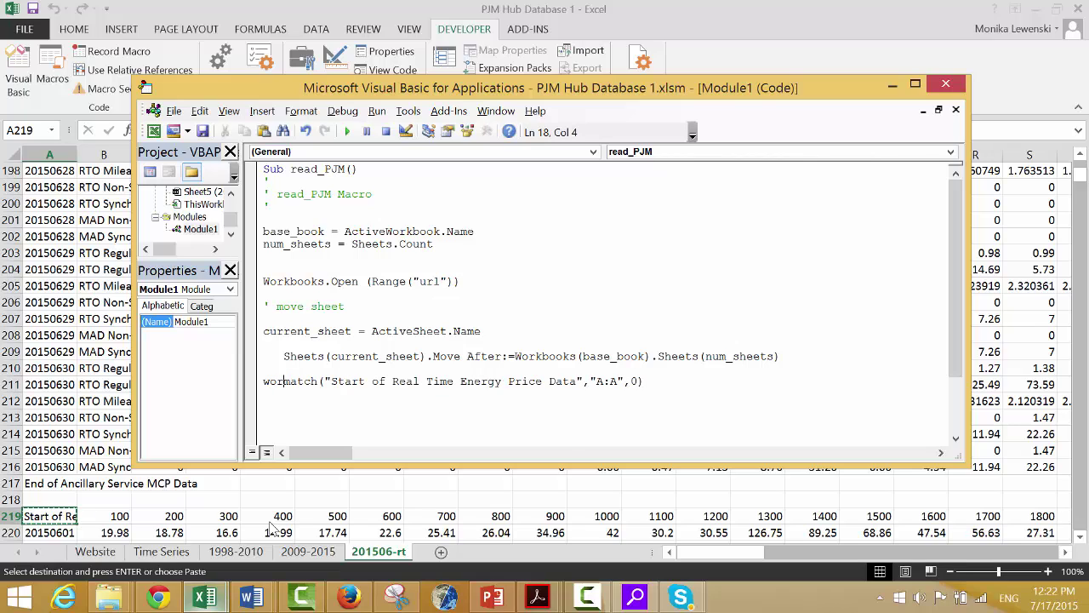
pyautogui.press('BackSpace')
pyautogui.write('rksheet')
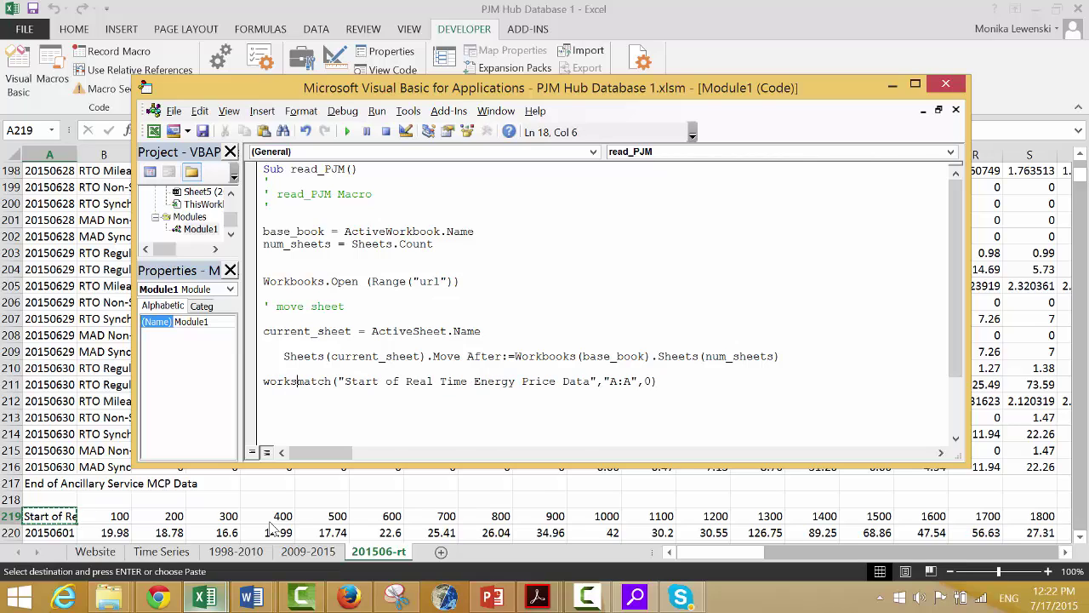
pyautogui.write('functin')
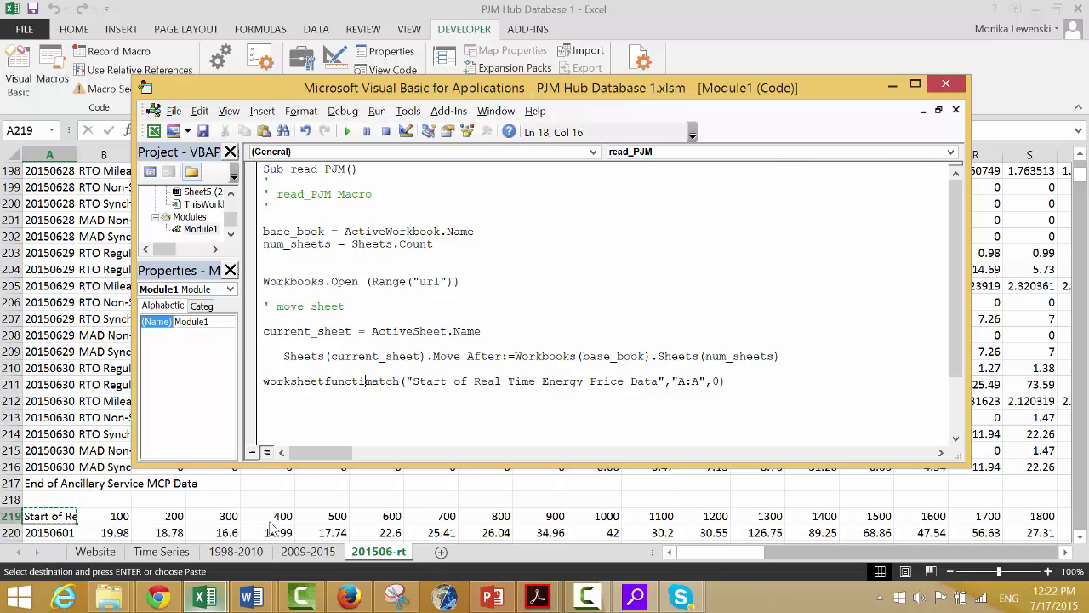
pyautogui.press('BackSpace')
pyautogui.write('on.')
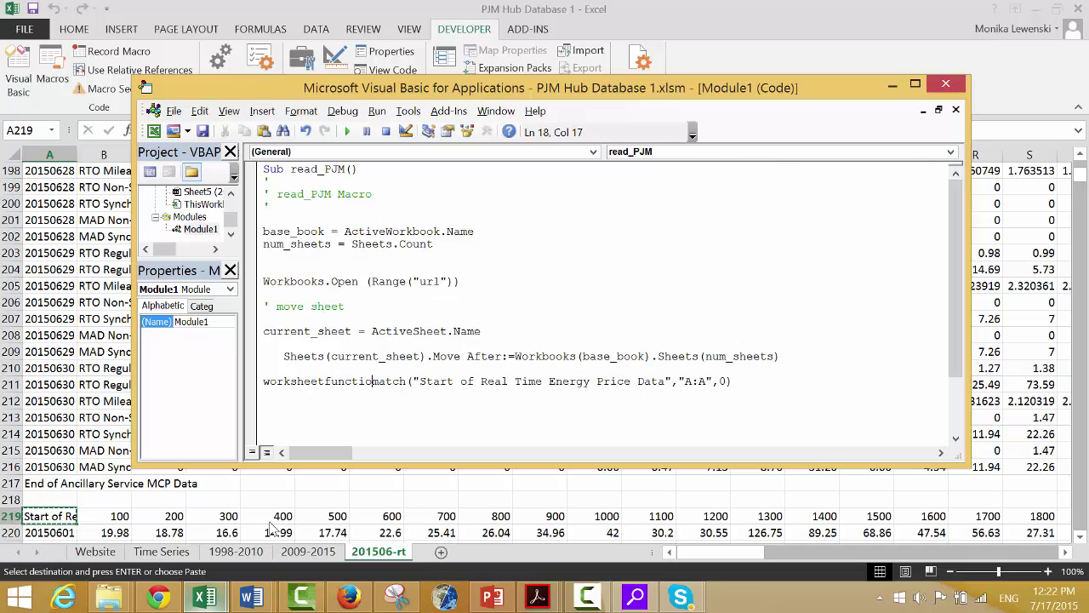
pyautogui.press('Up')
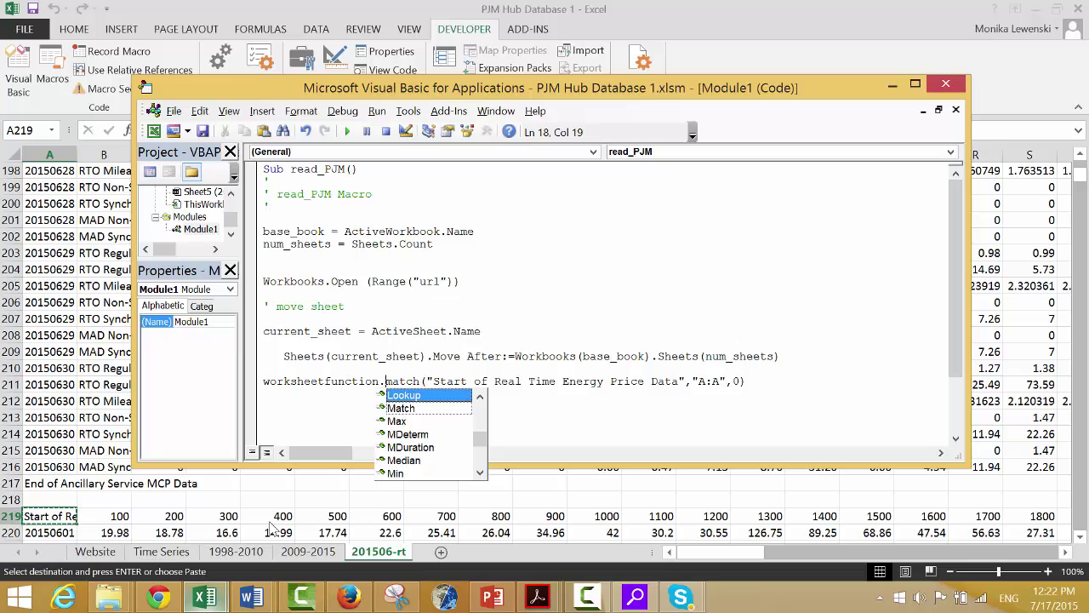
pyautogui.press('Down')
pyautogui.press('Return')
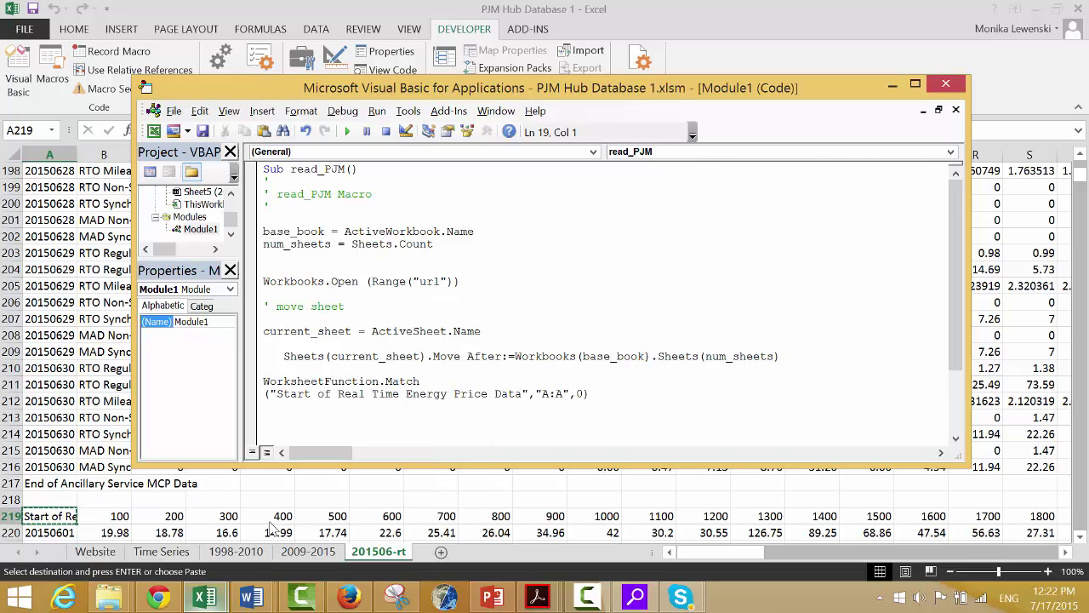
# - Remove the line break after WorksheetFunction.Match so the call and its arguments form one line
pyautogui.press('Up')
pyautogui.press('Right')
pyautogui.press('Left')
pyautogui.press('Return')
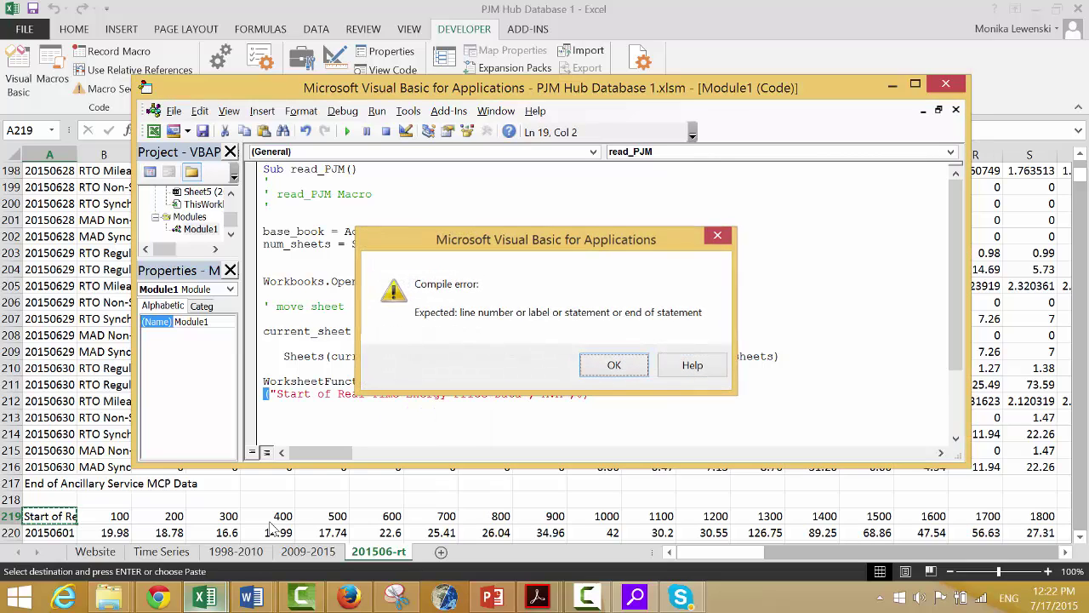
pyautogui.press('Left')
pyautogui.press('Left')
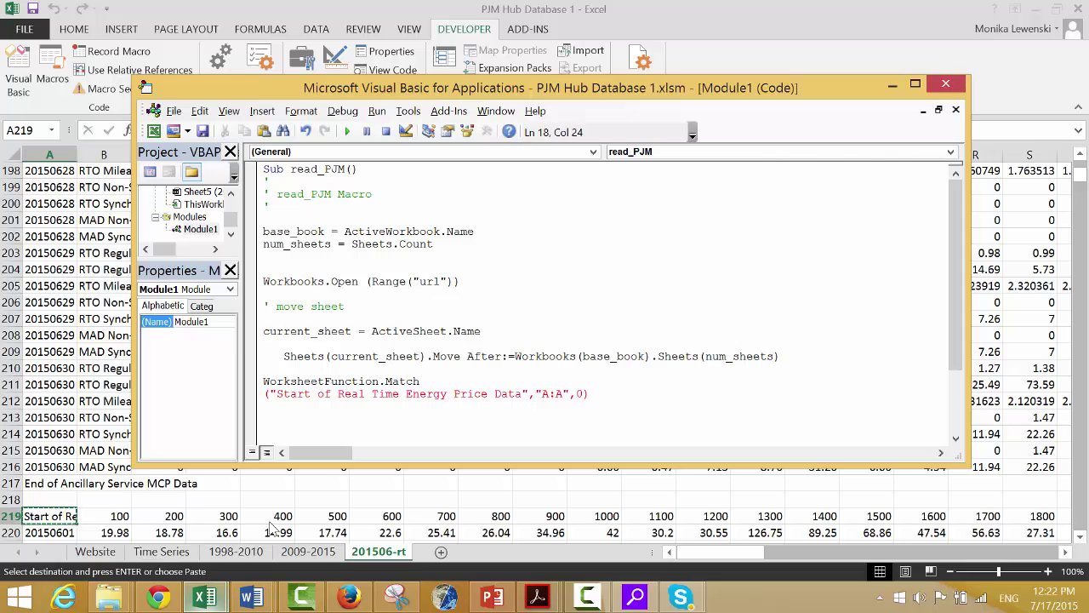
pyautogui.press('Delete')
pyautogui.press('Down')
pyautogui.press('Return')
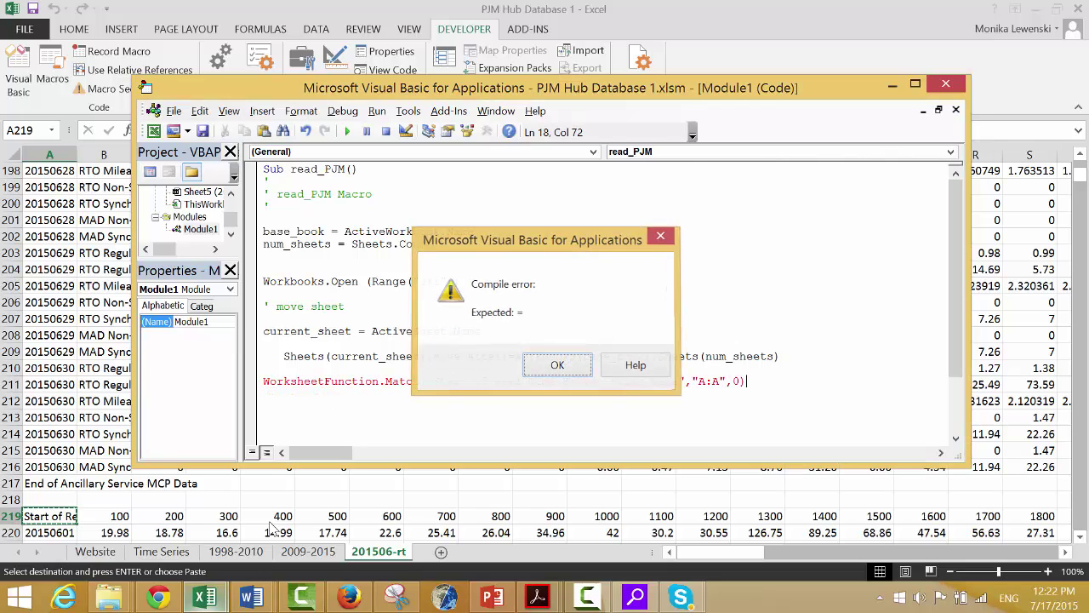
# - Try an extra closing parenthesis at the end of the WorksheetFunction.Match line and remove it
pyautogui.write(')')
pyautogui.press('Down')
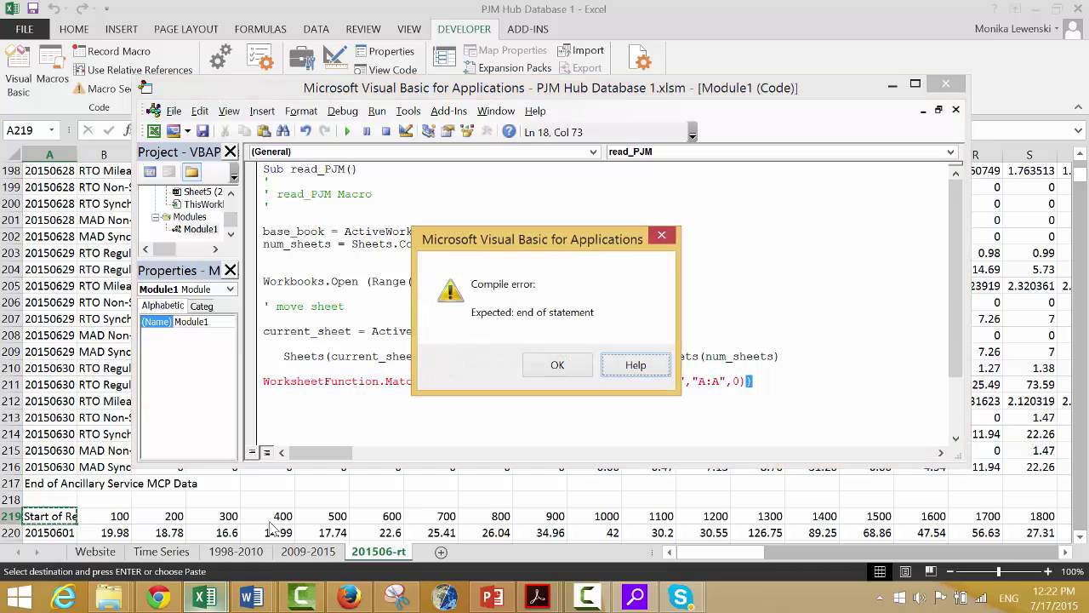
pyautogui.press('Return')
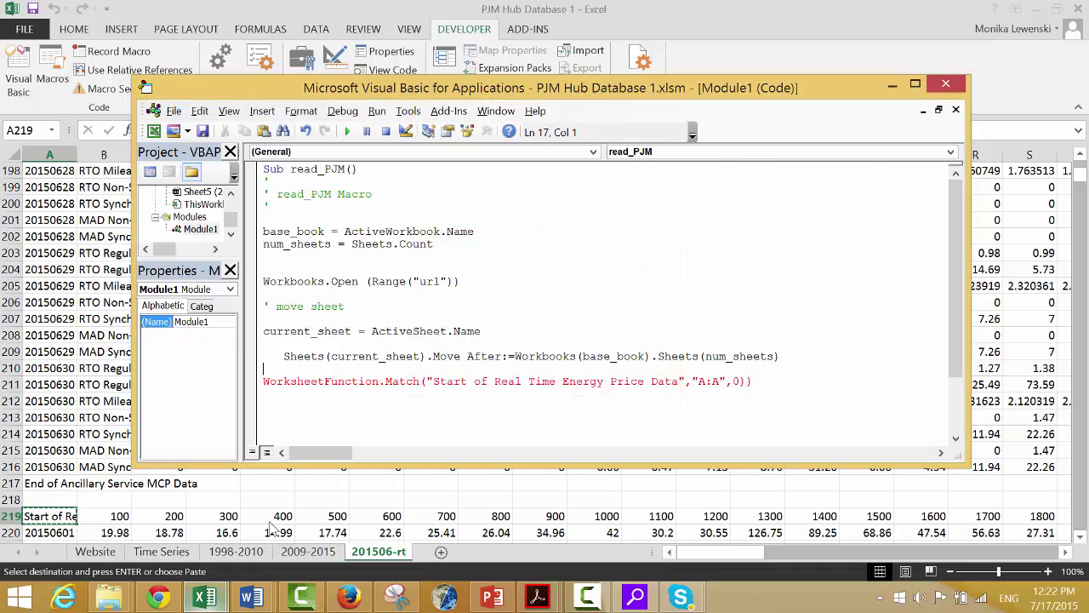
pyautogui.press('Home')
pyautogui.press('Down')
pyautogui.press('Left')
pyautogui.press('BackSpace')
pyautogui.press('Down')
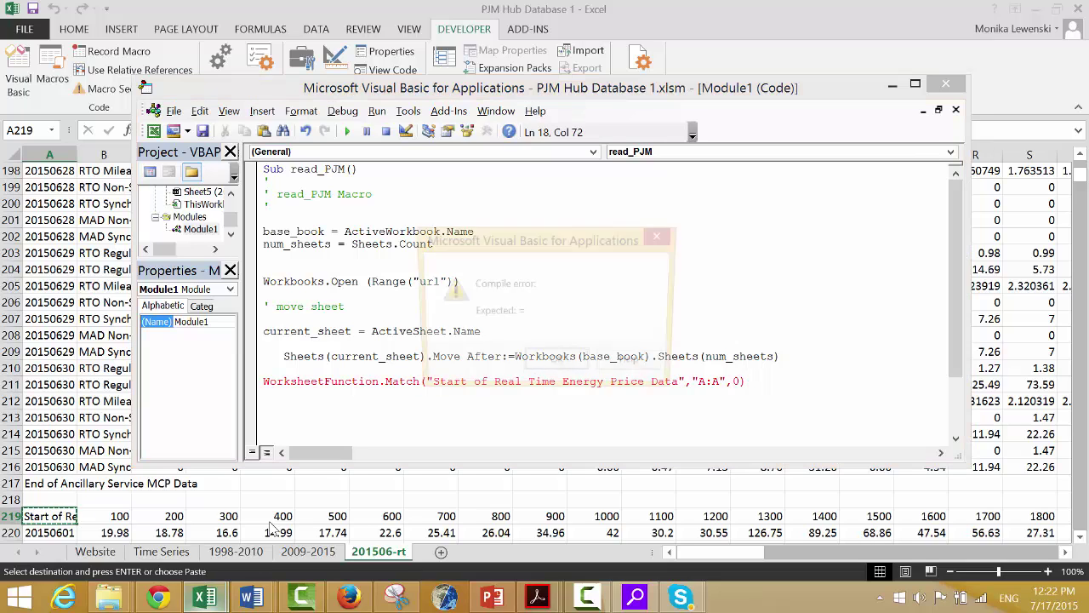
pyautogui.press('Return')
# - Assign the WorksheetFunction.Match result to a variable named start_row and add blank lines below the statement
pyautogui.press('Home')
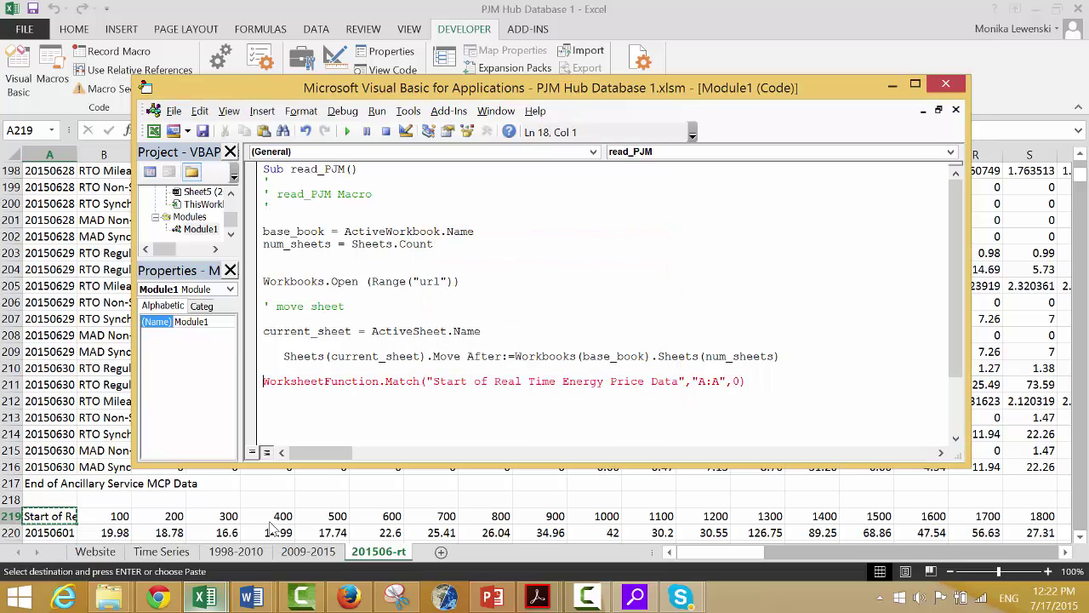
pyautogui.write('start')
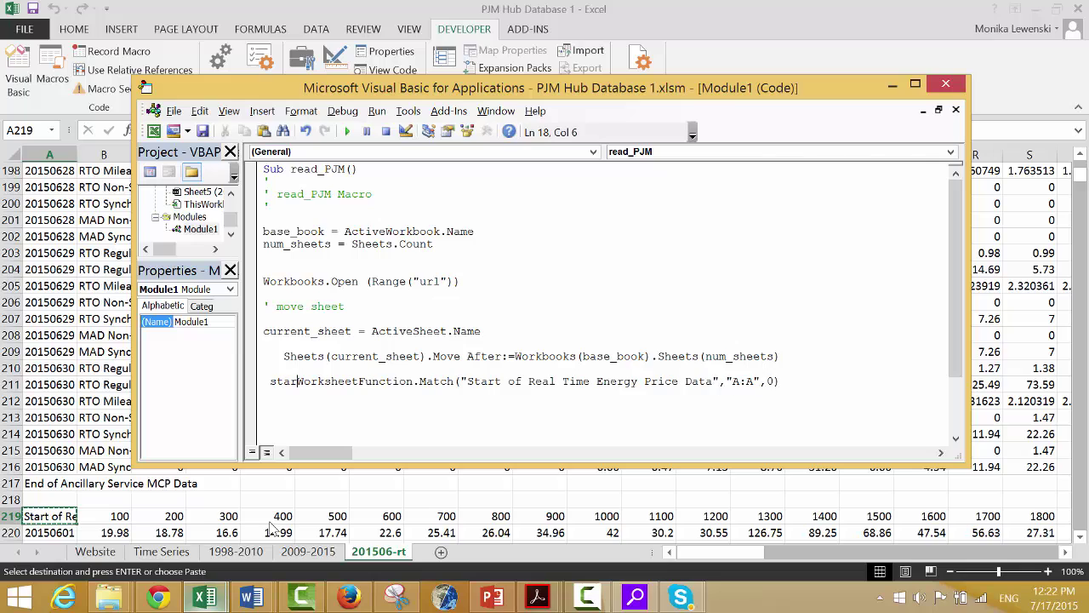
pyautogui.press('BackSpace')
pyautogui.press('BackSpace')
pyautogui.press('BackSpace')
pyautogui.press('BackSpace')
pyautogui.press('BackSpace')
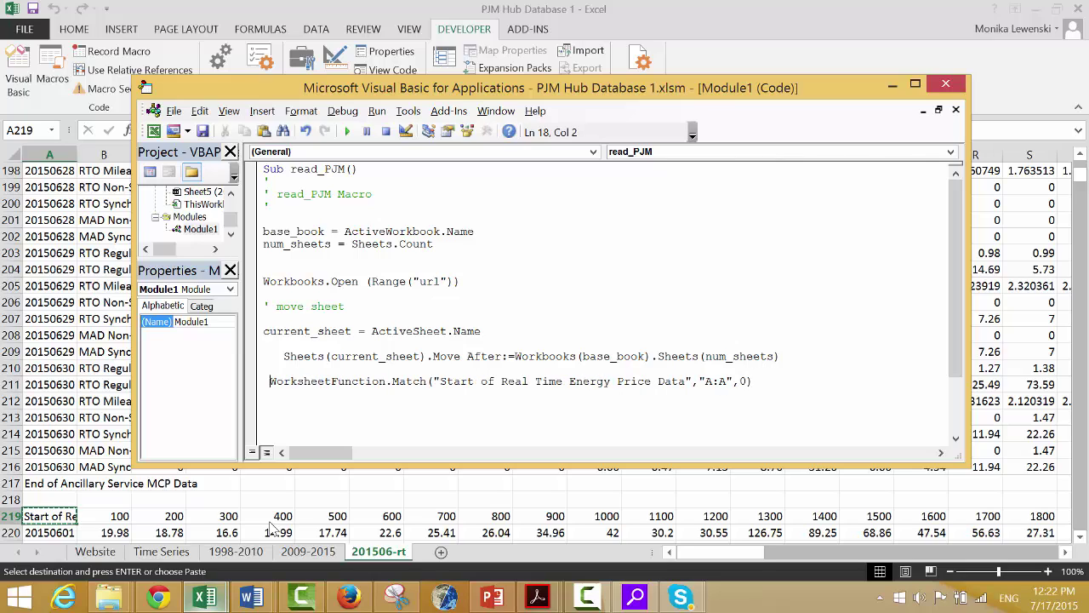
pyautogui.write('en')
pyautogui.press('BackSpace')
pyautogui.press('BackSpace')
pyautogui.write('star')
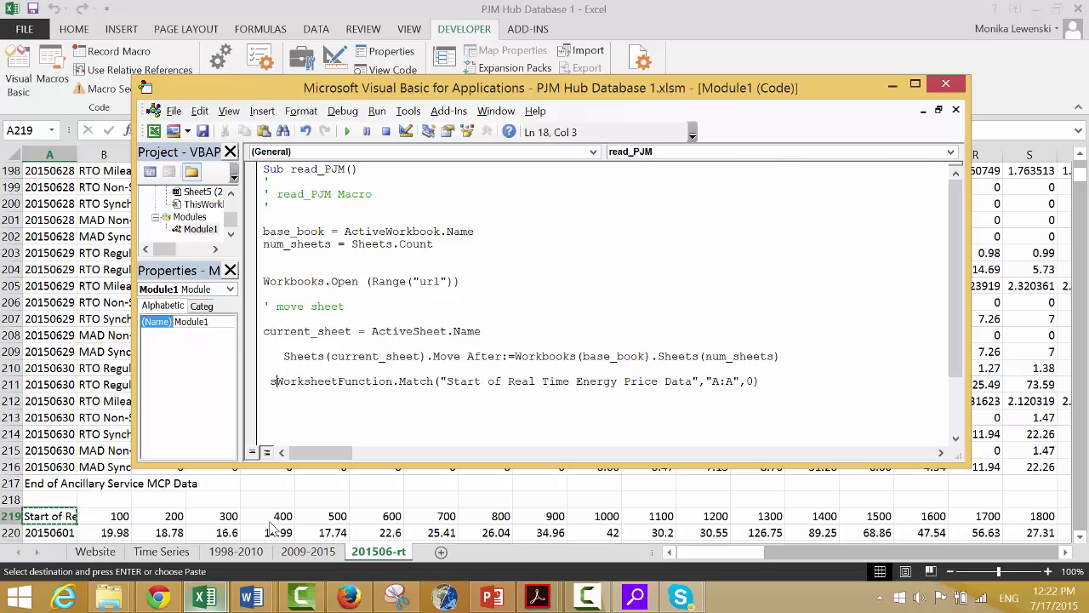
pyautogui.write('t')
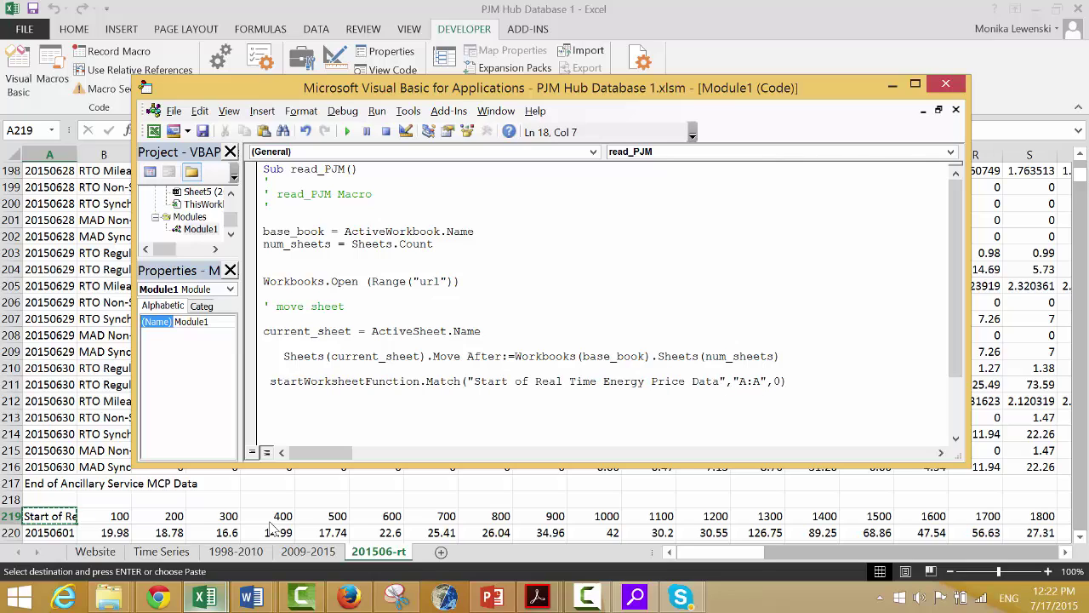
pyautogui.write('_row')
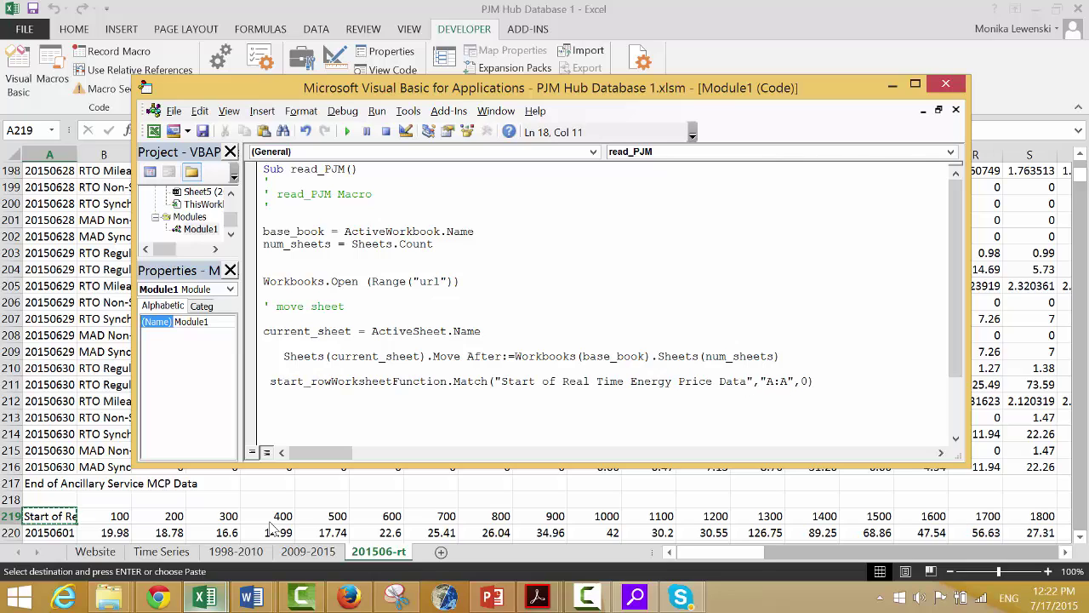
pyautogui.write(' =')
pyautogui.press('Return')
pyautogui.press('Return')
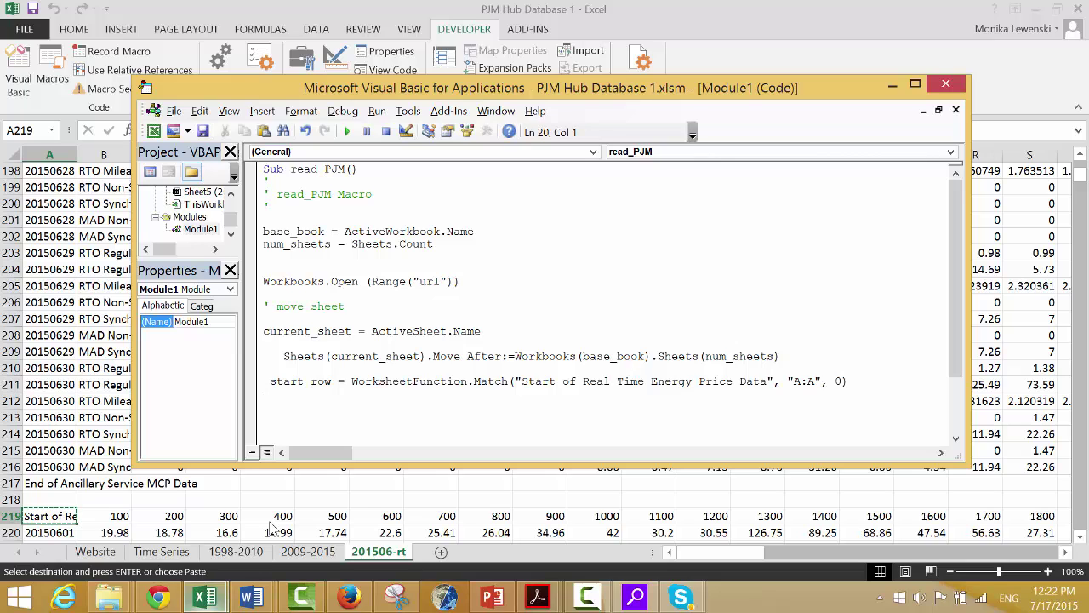
# - Copy cell A250's text "End of Real Time Energy Price Data" from sheet 201506-rt and paste it below the start_row statement
pyautogui.click(142, 517)
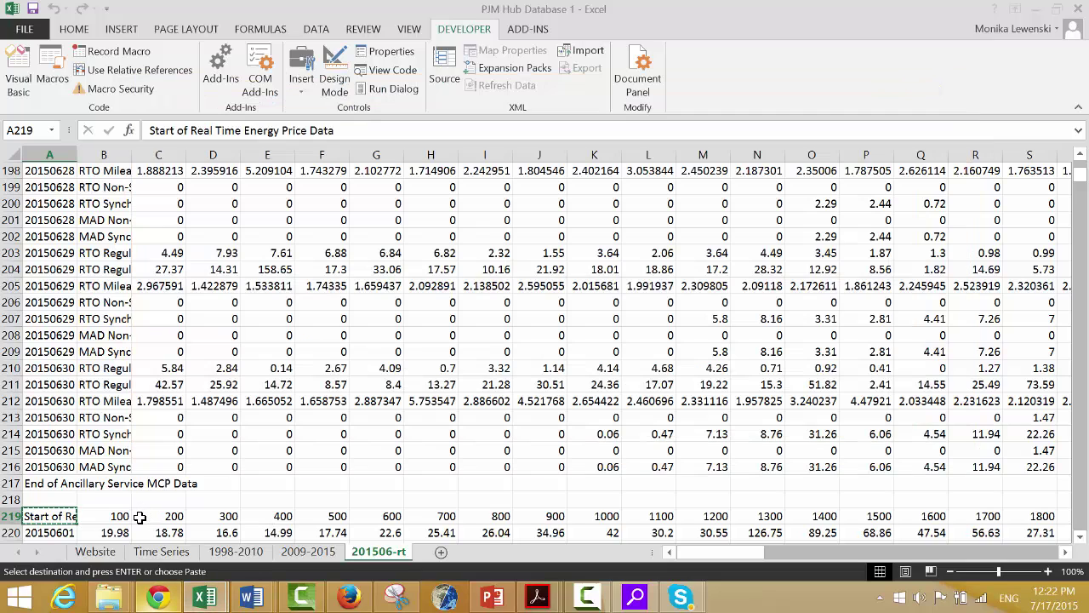
pyautogui.press('Left')
pyautogui.press('Left')
pyautogui.hotkey('ctrl', 'Down')
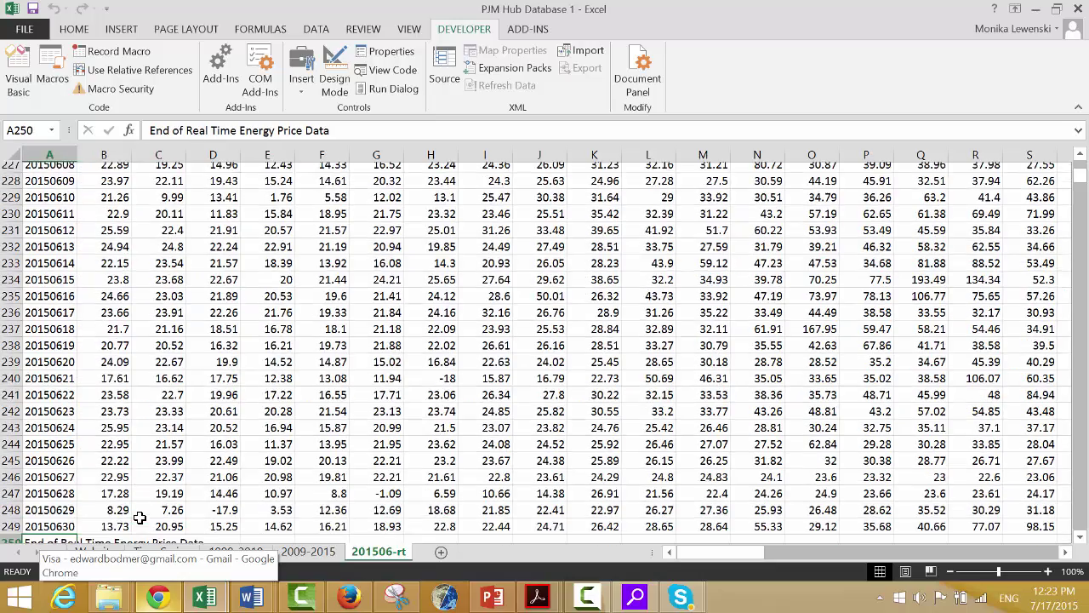
pyautogui.press('Down')
pyautogui.press('Up')
pyautogui.hotkey('ctrl', 'c')
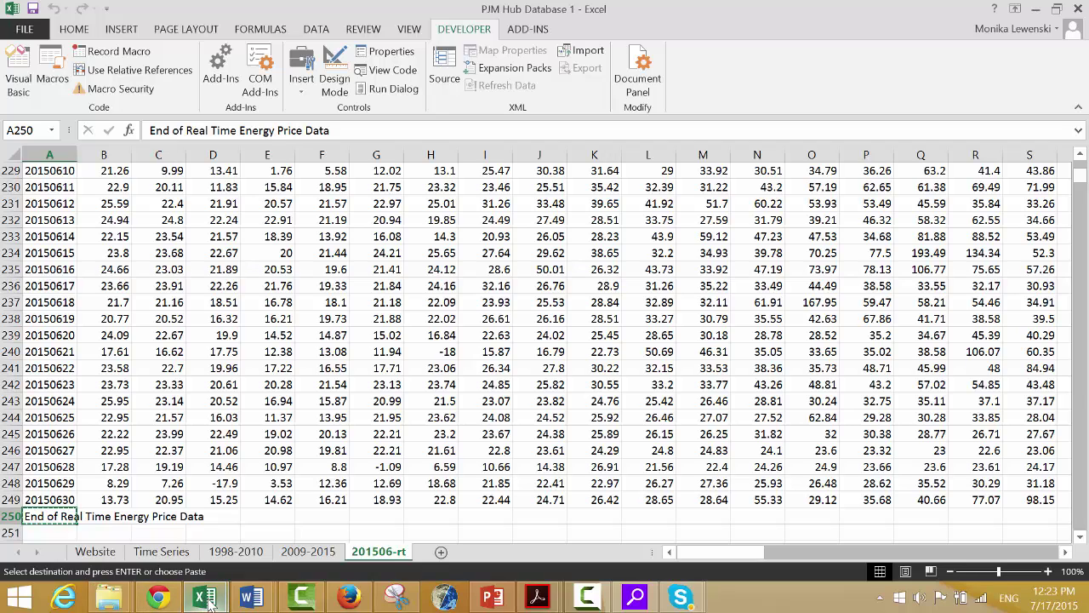
pyautogui.moveTo(209, 601)
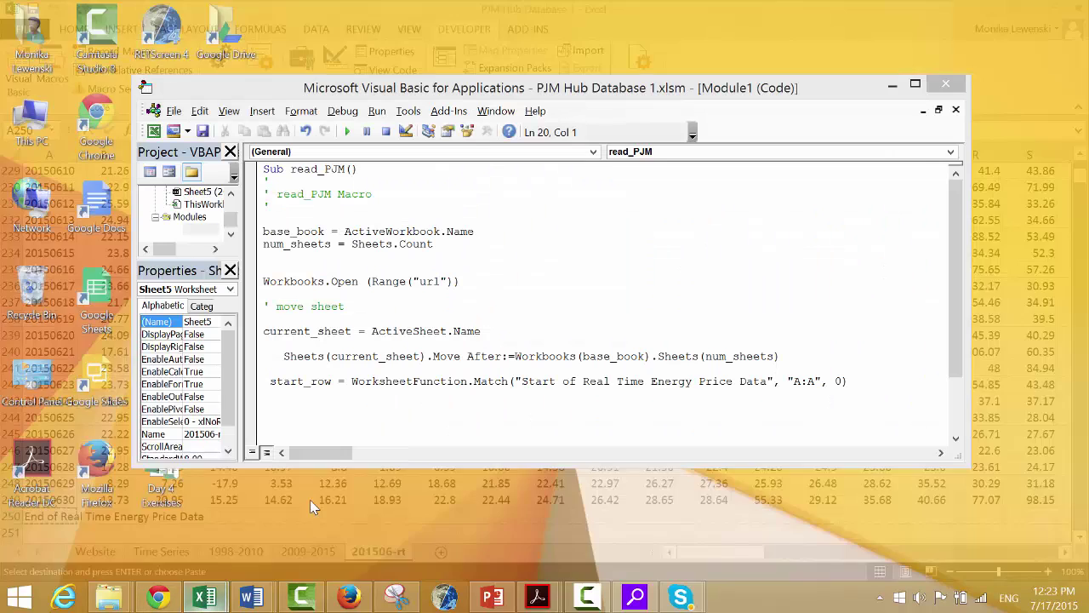
pyautogui.click(312, 502)
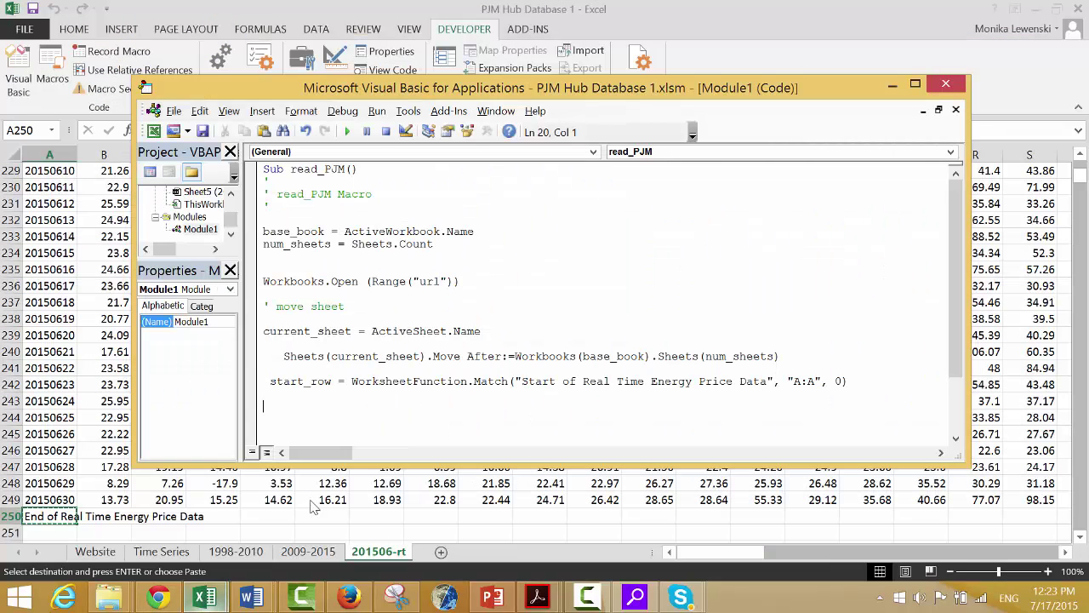
pyautogui.hotkey('ctrl', 'v')
# - Duplicate the start_row = WorksheetFunction.Match line directly above the pasted end heading text
pyautogui.press('Up')
pyautogui.press('Up')
pyautogui.press('Up')
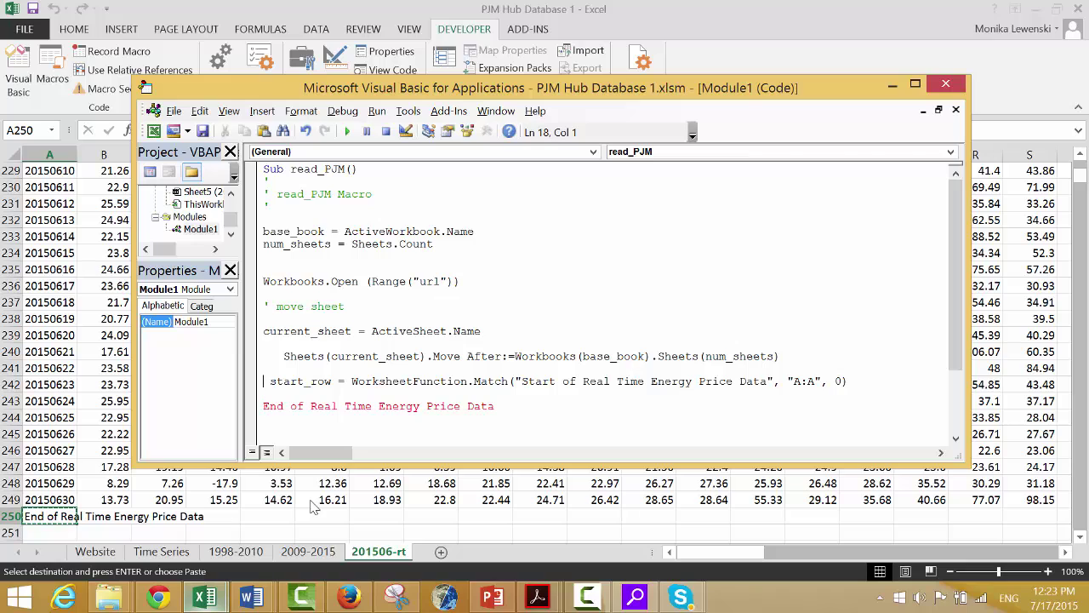
pyautogui.hotkey('shift', 'Down')
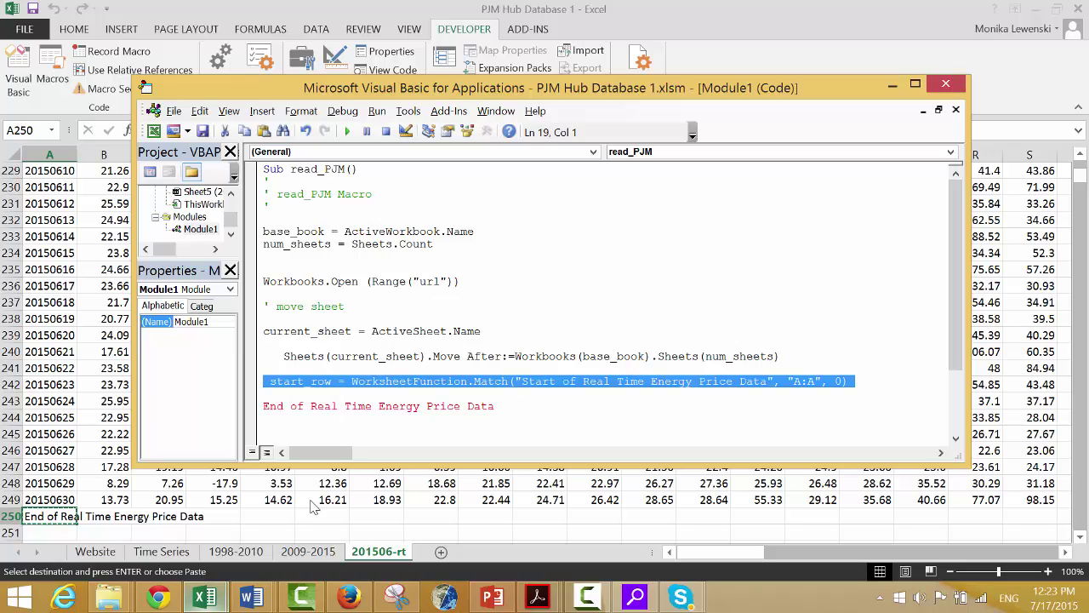
pyautogui.hotkey('ctrl', 'c')
pyautogui.hotkey('ctrl', 'v')
pyautogui.hotkey('ctrl', 'v')
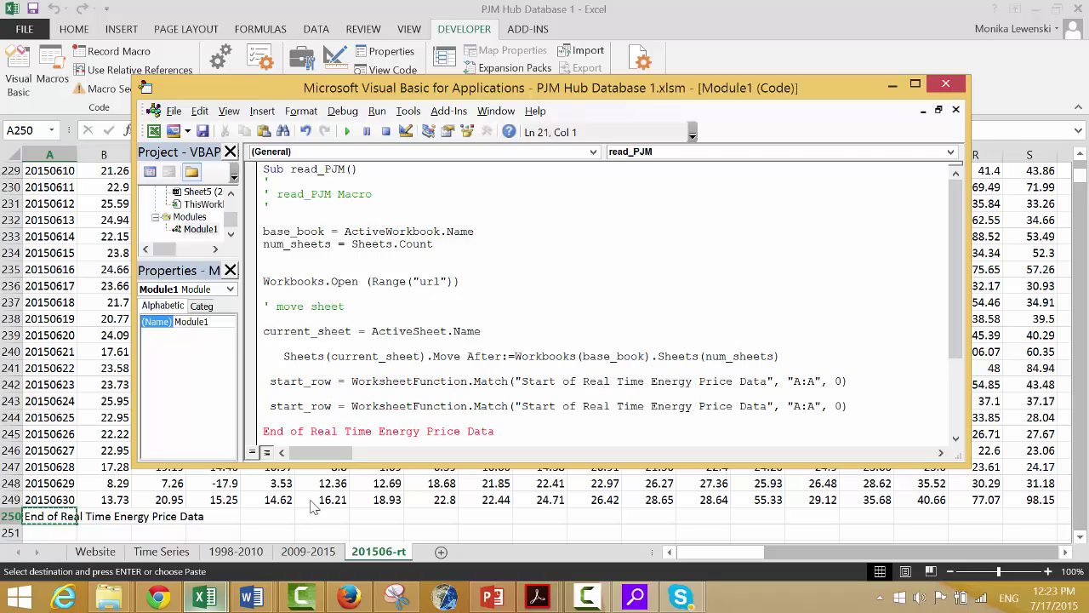
# - Cut the text "End of Real Time Energy Price Data" from the code and return to the duplicated start_row line
pyautogui.press('Right')
pyautogui.press('Right')
pyautogui.press('Right')
pyautogui.press('Right')
pyautogui.press('Right')
pyautogui.press('Right')
pyautogui.press('Right')
pyautogui.press('Right')
pyautogui.press('Right')
pyautogui.press('Right')
pyautogui.press('Right')
pyautogui.press('Right')
pyautogui.press('Right')
pyautogui.press('Right')
pyautogui.press('Right')
pyautogui.press('Right')
pyautogui.press('Right')
pyautogui.press('Right')
pyautogui.press('Right')
pyautogui.press('Right')
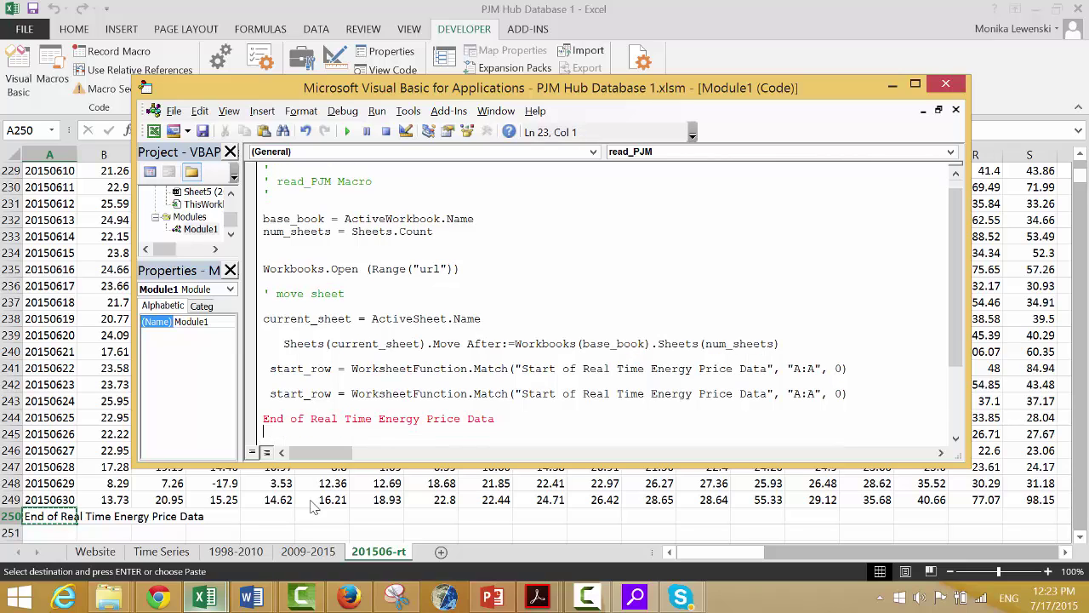
pyautogui.press('Up')
pyautogui.hotkey('shift', 'Right')
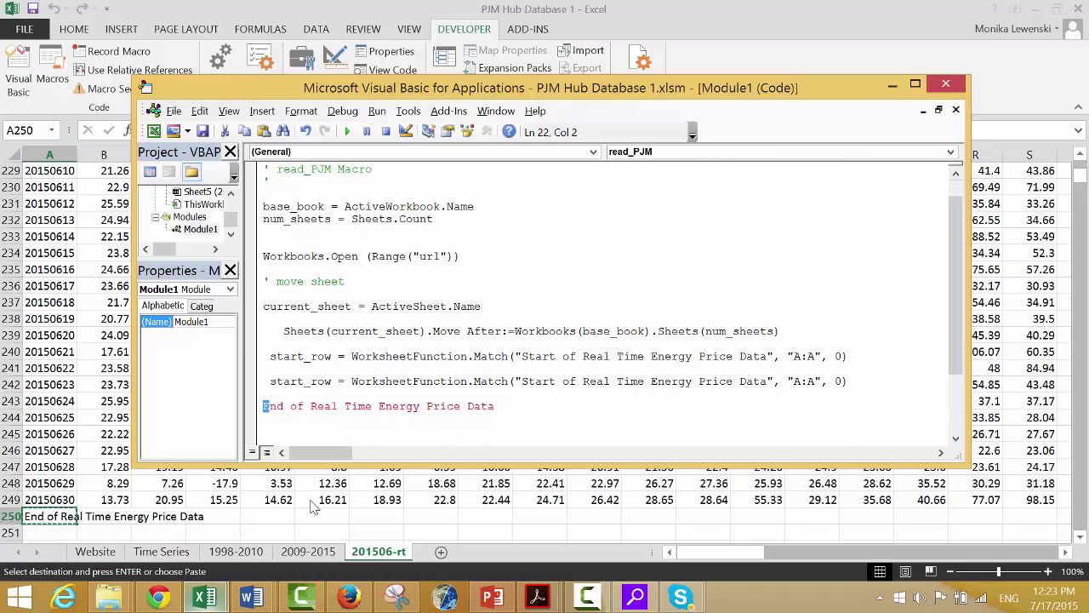
pyautogui.hotkey('shift', 'Right')
pyautogui.hotkey('shift', 'Right')
pyautogui.hotkey('shift', 'Right')
pyautogui.hotkey('shift', 'Right')
pyautogui.hotkey('shift', 'Right')
pyautogui.hotkey('shift', 'Right')
pyautogui.hotkey('shift', 'Right')
pyautogui.hotkey('shift', 'Right')
pyautogui.hotkey('shift', 'Right')
pyautogui.hotkey('shift', 'Right')
pyautogui.hotkey('shift', 'Right')
pyautogui.hotkey('shift', 'Right')
pyautogui.hotkey('shift', 'Right')
pyautogui.hotkey('shift', 'Right')
pyautogui.hotkey('shift', 'Right')
pyautogui.hotkey('shift', 'Right')
pyautogui.hotkey('shift', 'Right')
pyautogui.hotkey('shift', 'Right')
pyautogui.hotkey('shift', 'Right')
pyautogui.hotkey('shift', 'Right')
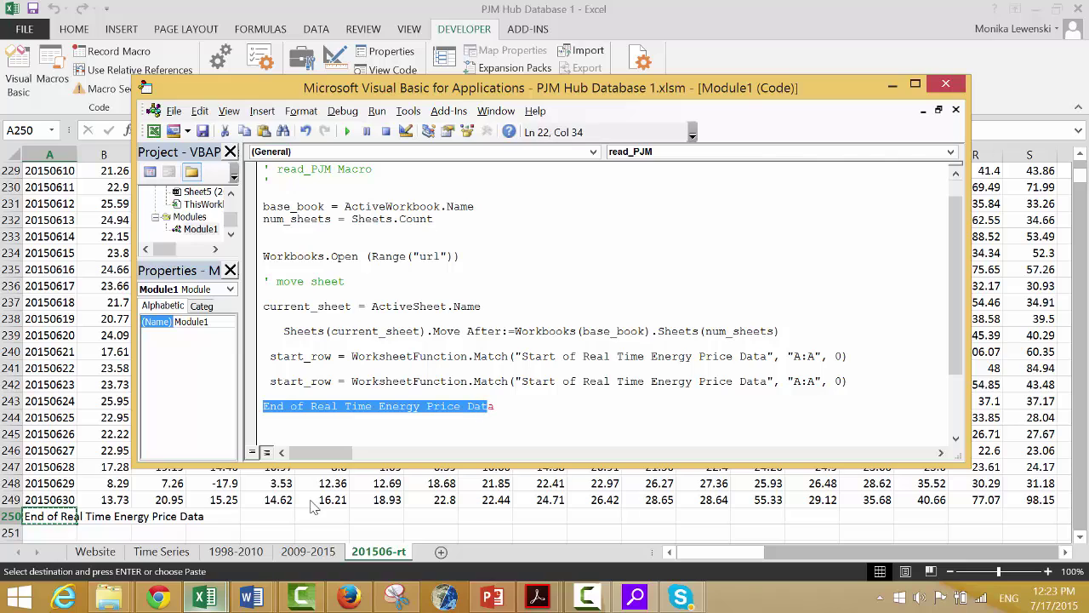
pyautogui.hotkey('shift', 'Right')
pyautogui.hotkey('ctrl', 'x')
pyautogui.press('Up')
pyautogui.press('Up')
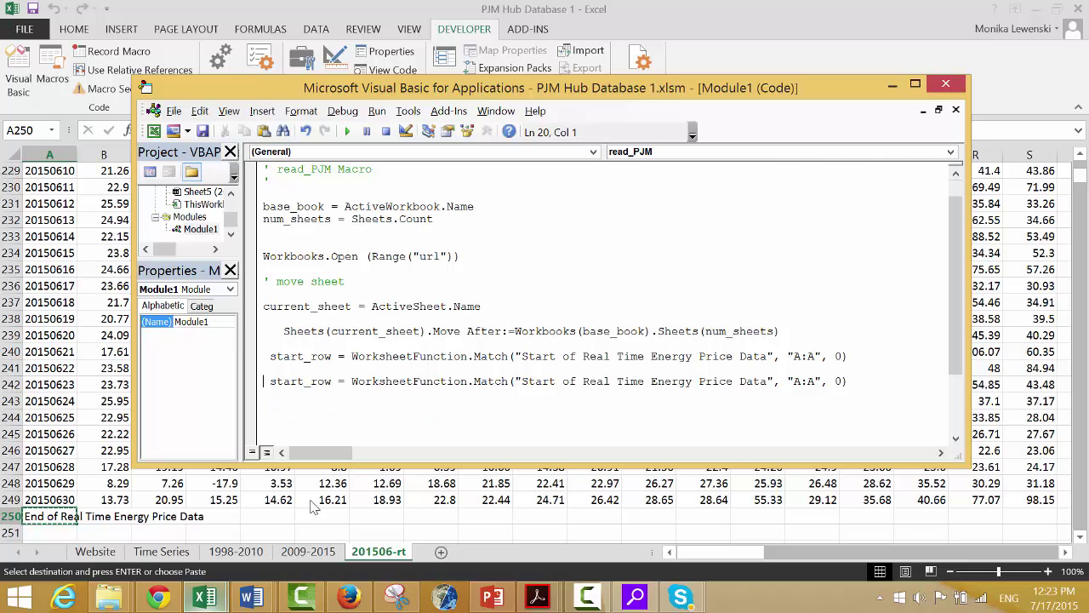
# - Replace the lookup text in the duplicated Match line with "End of Real Time Energy Price Data"
pyautogui.press('Down')
pyautogui.press('Left')
pyautogui.press('Left')
pyautogui.press('Left')
pyautogui.press('Left')
pyautogui.press('Left')
pyautogui.press('Left')
pyautogui.press('Left')
pyautogui.press('Left')
pyautogui.press('Left')
pyautogui.press('Left')
pyautogui.press('Left')
pyautogui.press('Left')
pyautogui.press('Left')
pyautogui.press('Left')
pyautogui.press('Left')
pyautogui.press('Left')
pyautogui.press('Left')
pyautogui.press('Left')
pyautogui.press('Left')
pyautogui.press('Left')
pyautogui.press('Left')
pyautogui.press('Left')
pyautogui.press('Left')
pyautogui.press('Left')
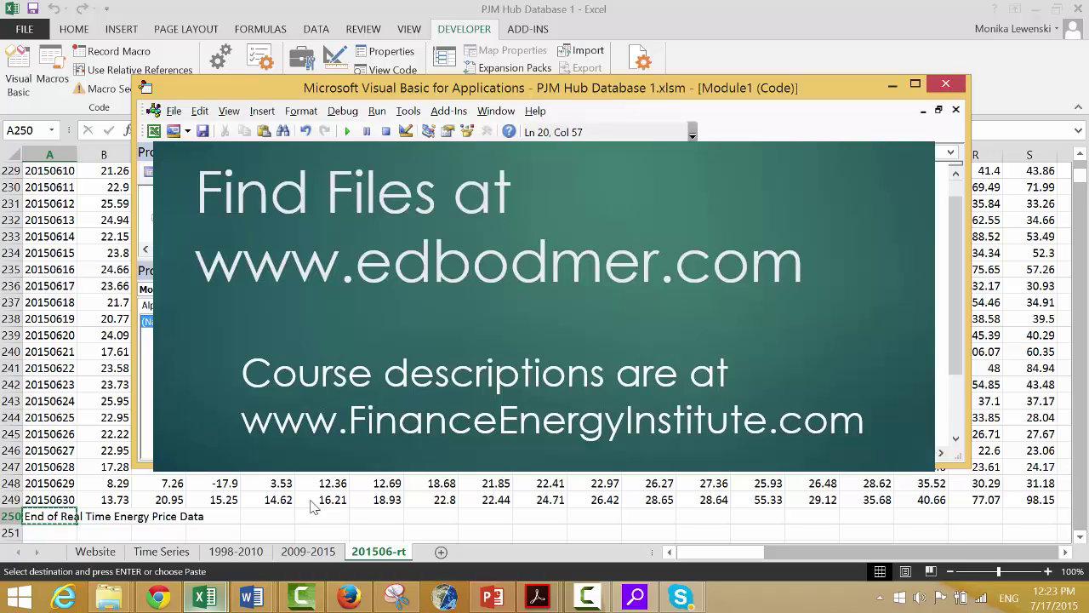
pyautogui.hotkey('shift', 'Right')
pyautogui.hotkey('shift', 'Right')
pyautogui.hotkey('shift', 'Right')
pyautogui.hotkey('shift', 'Right')
pyautogui.hotkey('shift', 'Right')
pyautogui.hotkey('shift', 'Right')
pyautogui.hotkey('shift', 'Right')
pyautogui.hotkey('shift', 'Right')
pyautogui.hotkey('shift', 'Right')
pyautogui.hotkey('shift', 'Right')
pyautogui.hotkey('shift', 'Right')
pyautogui.hotkey('shift', 'Right')
pyautogui.hotkey('shift', 'Right')
pyautogui.hotkey('shift', 'Right')
pyautogui.hotkey('shift', 'Right')
pyautogui.hotkey('shift', 'Right')
pyautogui.hotkey('shift', 'Right')
pyautogui.hotkey('shift', 'Right')
pyautogui.hotkey('shift', 'Right')
pyautogui.hotkey('shift', 'Right')
pyautogui.hotkey('shift', 'Right')
pyautogui.hotkey('shift', 'Right')
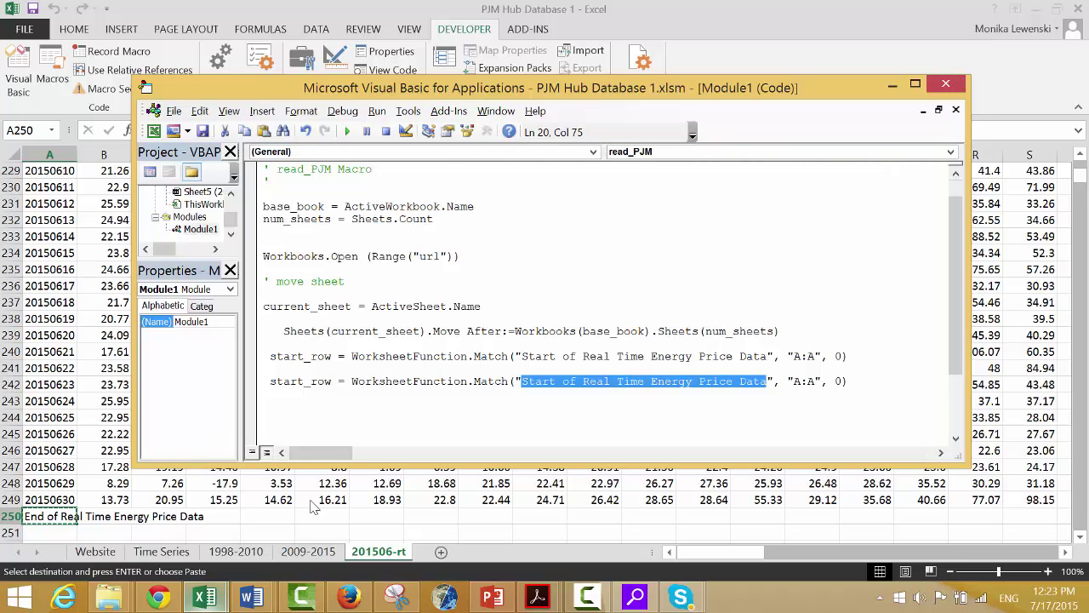
pyautogui.hotkey('ctrl', 'v')
pyautogui.press('Down')
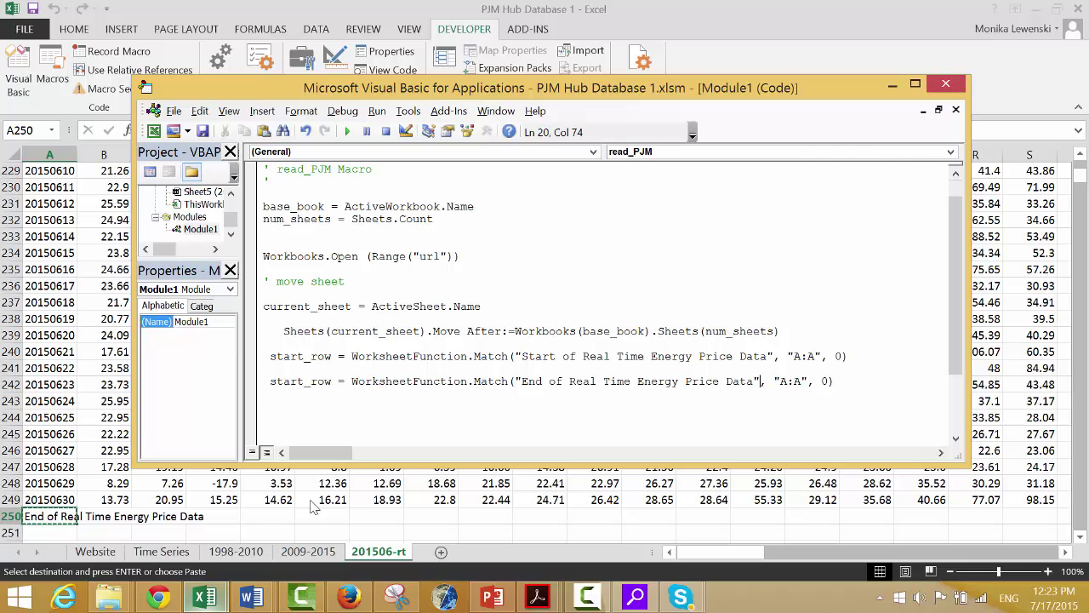
# - Rename the variable in the "End of Real Time Energy Price Data" Match line to end_row
pyautogui.press('Up')
pyautogui.press('Right')
pyautogui.press('Right')
pyautogui.write('end')
pyautogui.press('Delete')
pyautogui.press('Delete')
pyautogui.press('Delete')
pyautogui.press('Delete')
pyautogui.press('Delete')
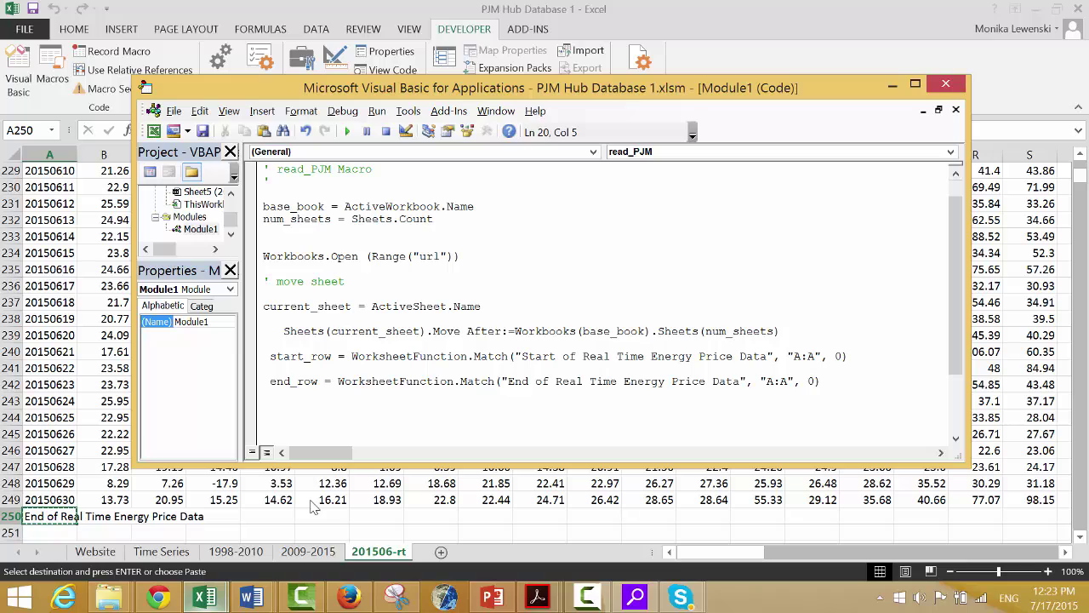
pyautogui.press('Down')
pyautogui.press('Down')
pyautogui.write('range(')
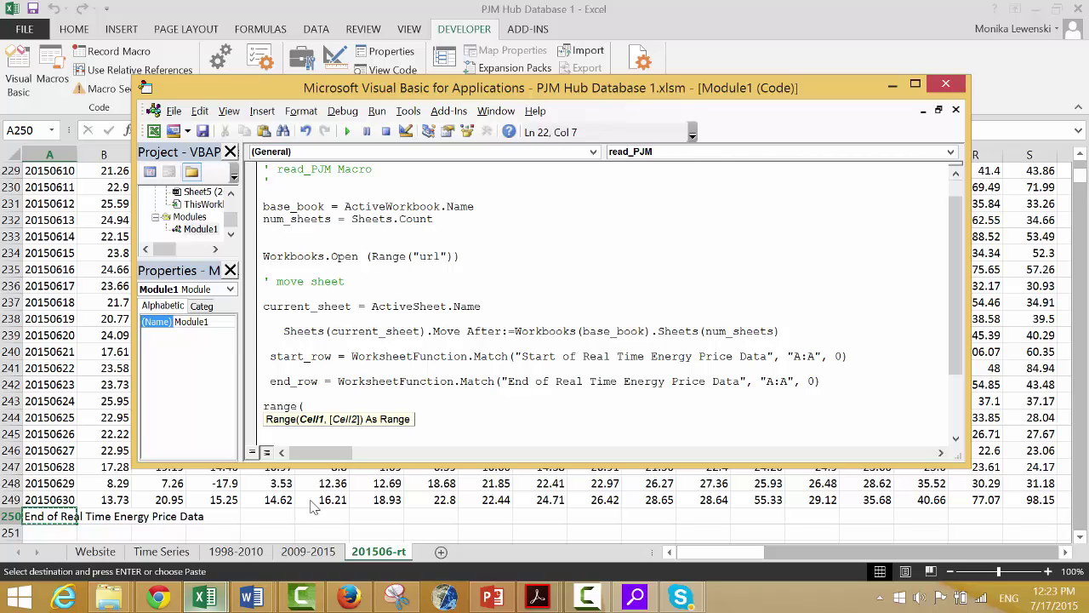
pyautogui.press('BackSpace')
pyautogui.press('BackSpace')
pyautogui.press('BackSpace')
pyautogui.press('BackSpace')
pyautogui.press('BackSpace')
pyautogui.press('BackSpace')
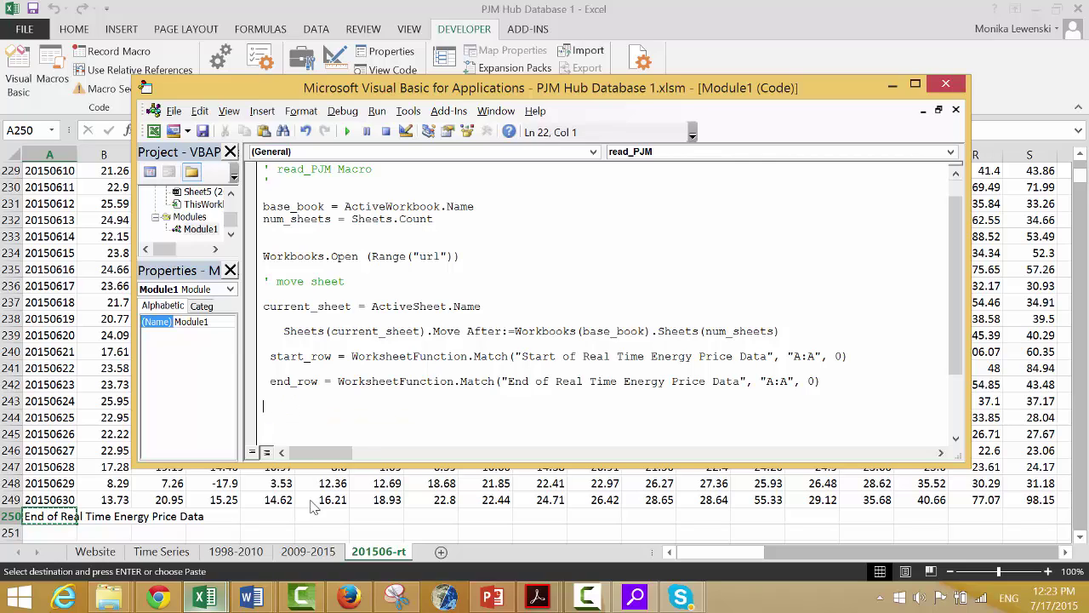
# - Record a macro that deletes rows 1 to 218 of sheet 201506-rt, and undo the deletion once recording is stopped
pyautogui.click(40, 362)
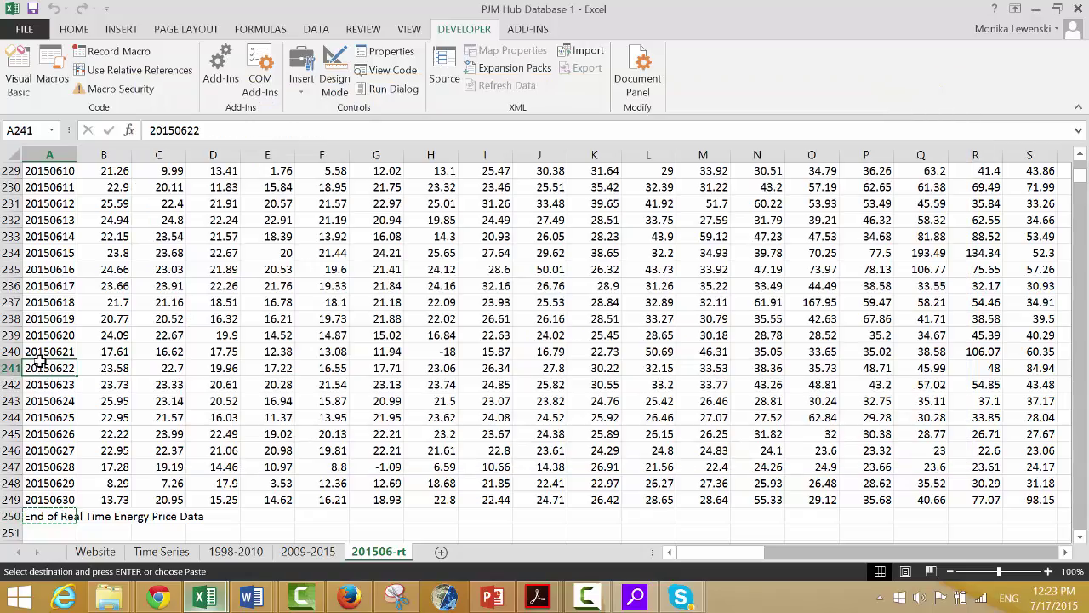
pyautogui.press('pageup')
pyautogui.press('pageup')
pyautogui.press('pageup')
pyautogui.press('pageup')
pyautogui.press('pageup')
pyautogui.press('pageup')
pyautogui.press('pageup')
pyautogui.press('pageup')
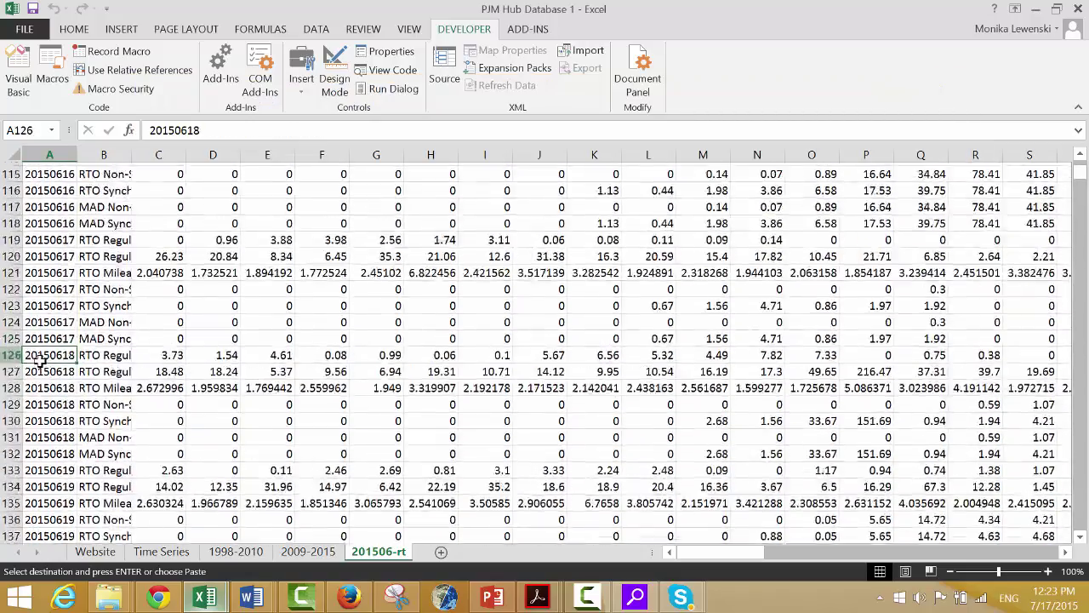
pyautogui.press('pageup')
pyautogui.press('pageup')
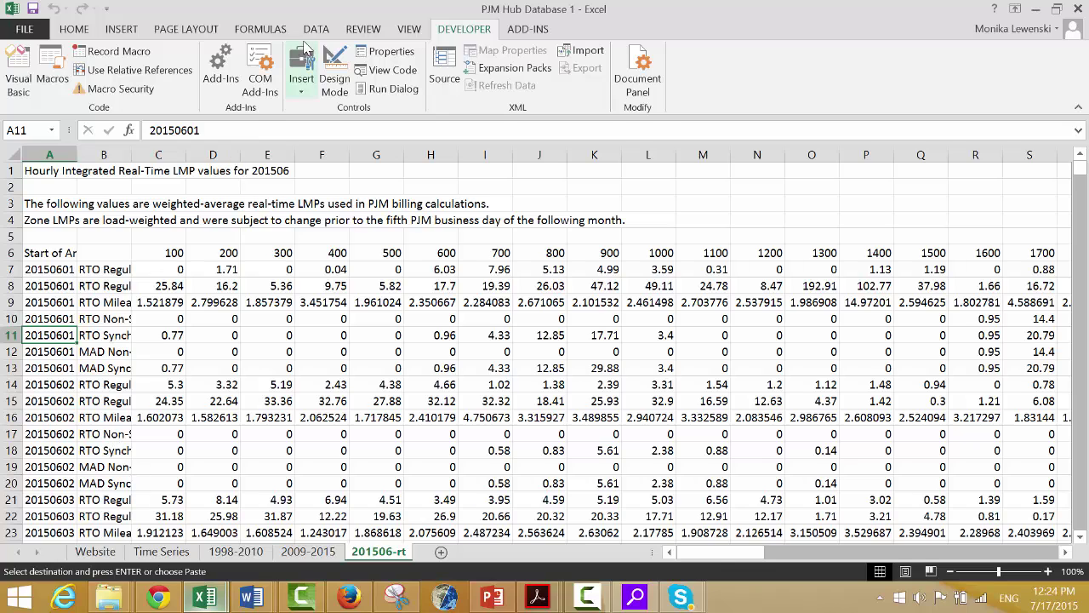
pyautogui.click(85, 54)
pyautogui.click(659, 319)
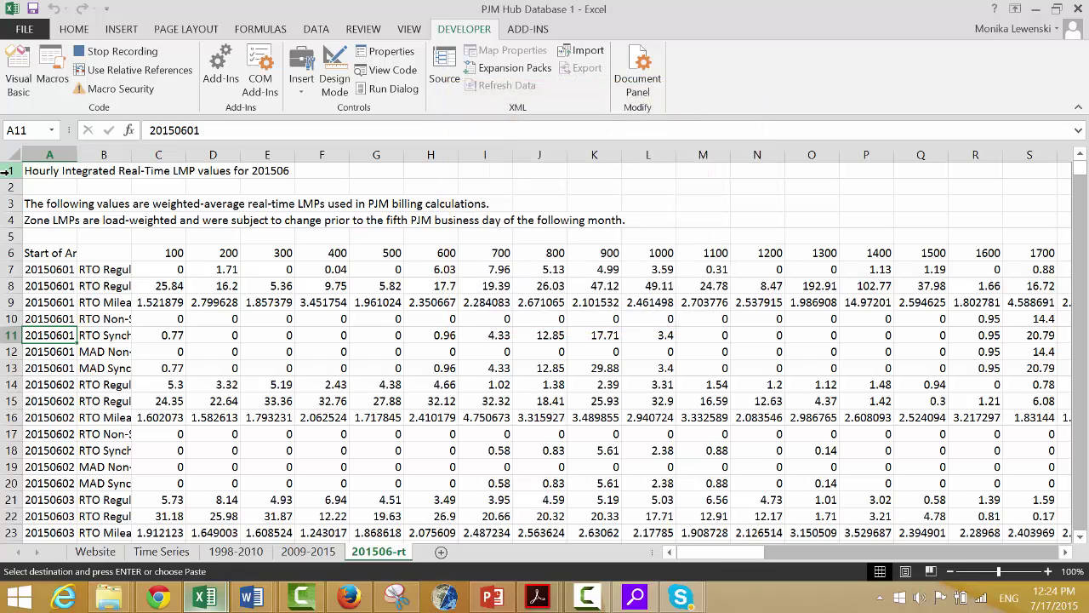
pyautogui.moveTo(7, 170); pyautogui.dragTo(8, 286)
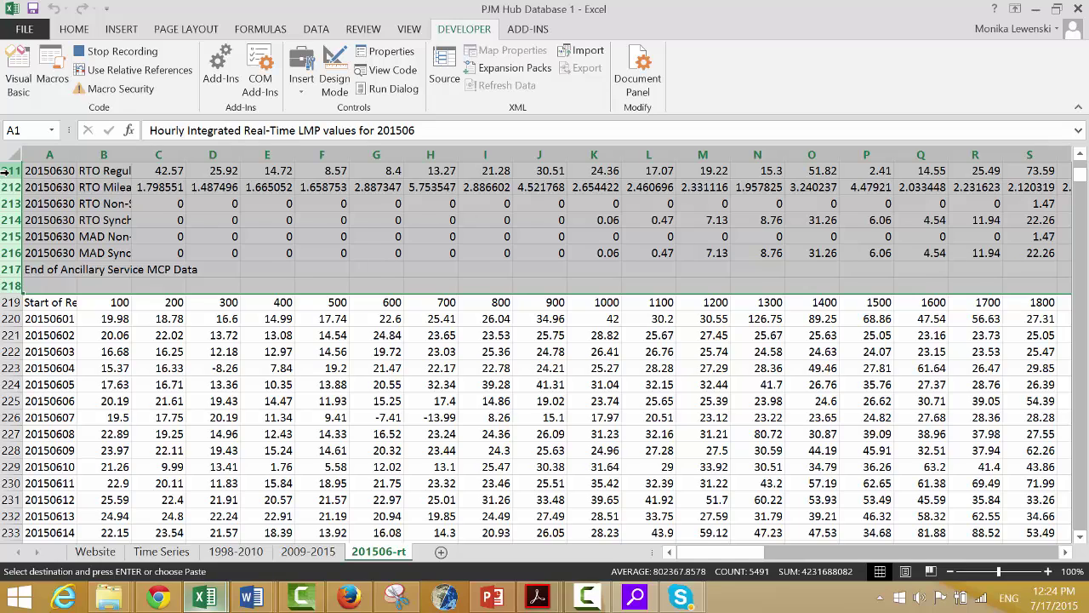
pyautogui.hotkey('ctrl', '-')
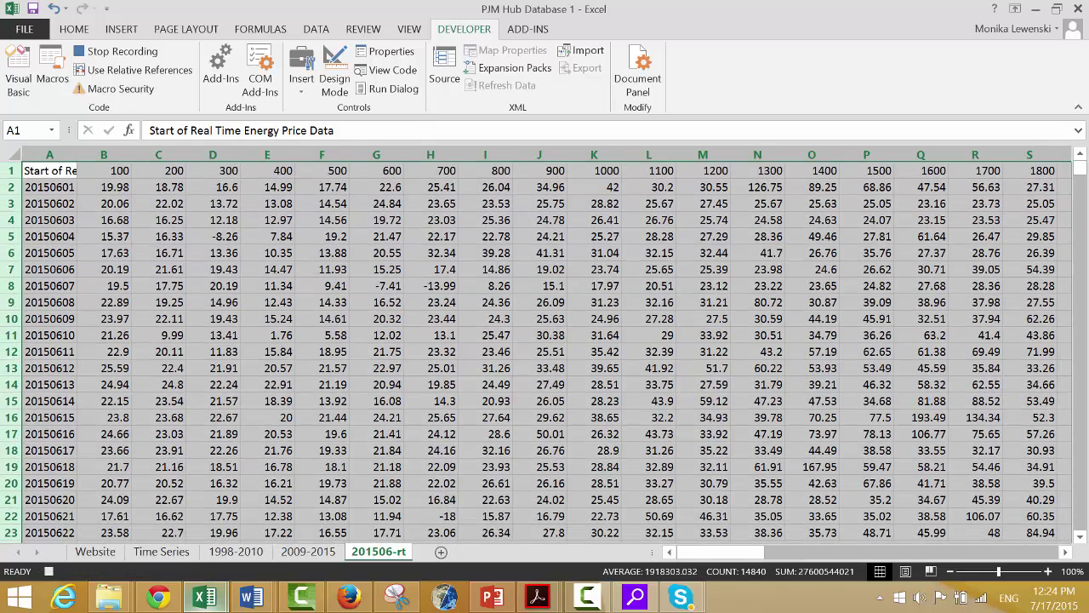
pyautogui.click(52, 577)
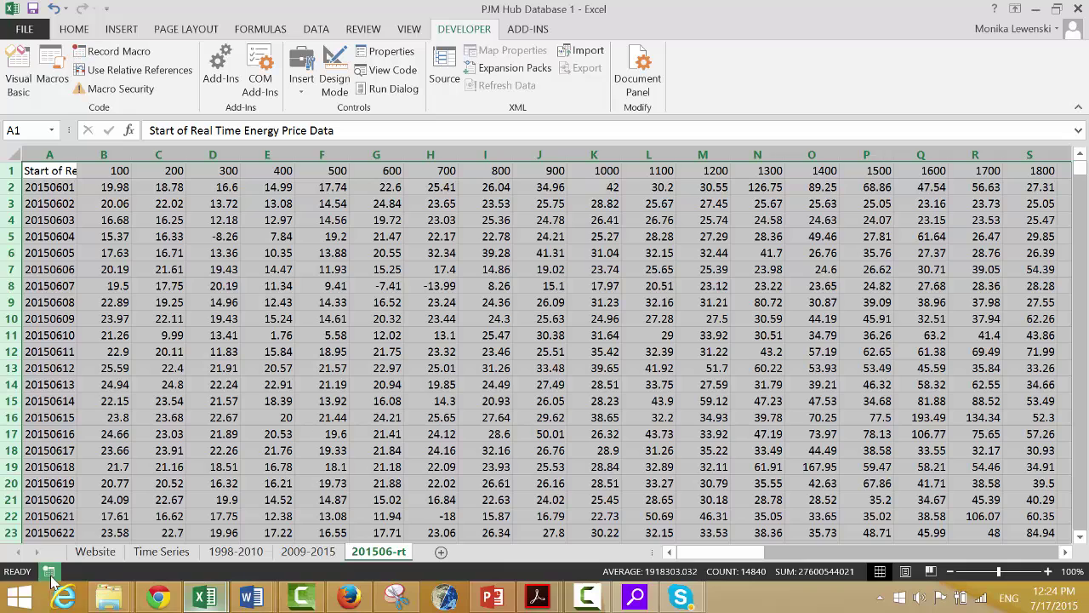
pyautogui.hotkey('ctrl', 'z')
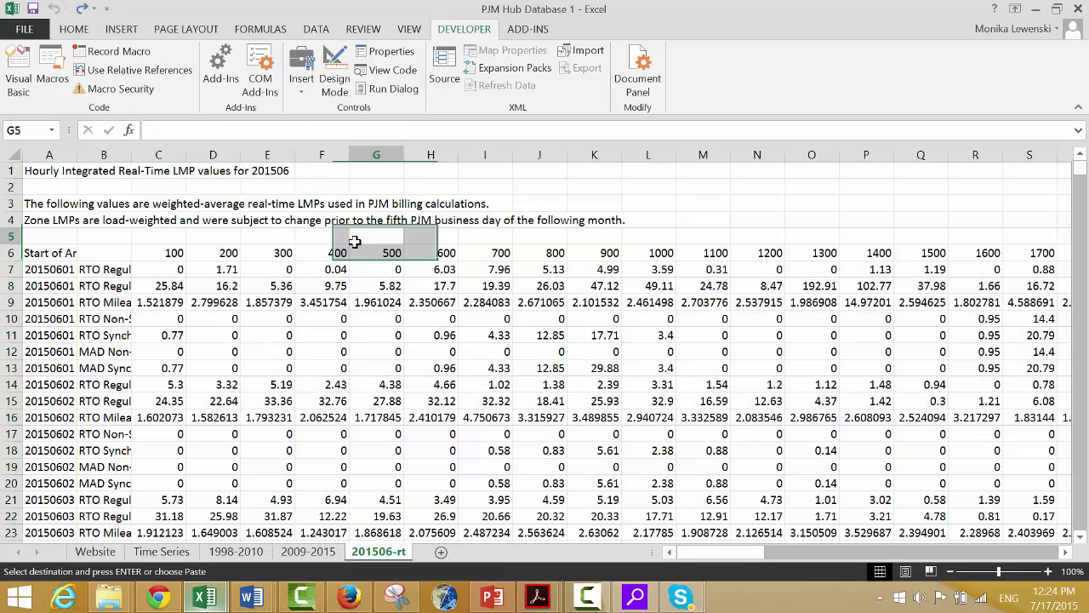
pyautogui.click(353, 235)
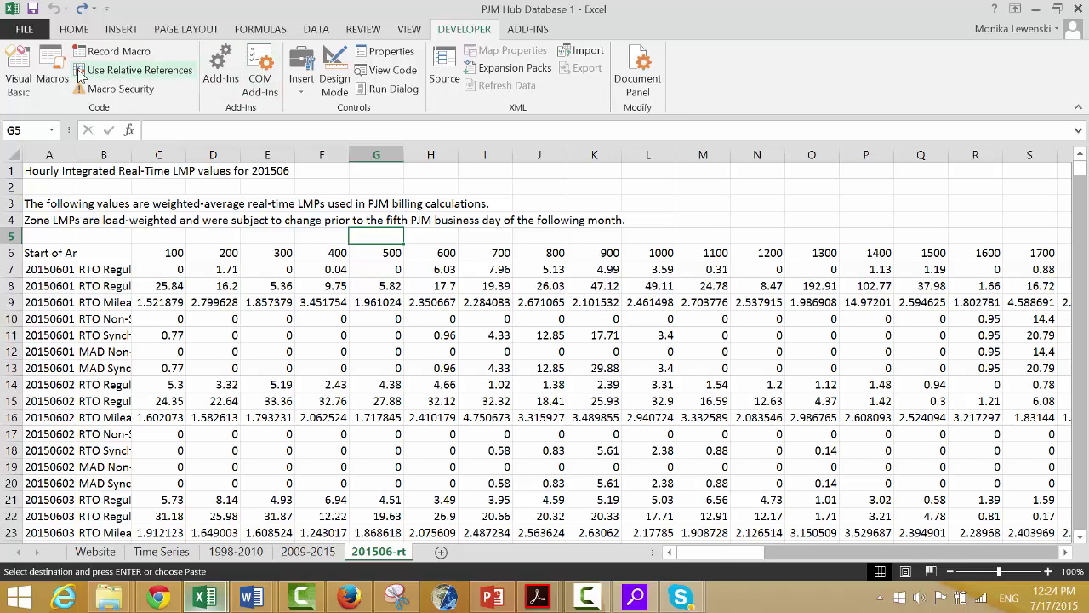
# - Move the three recorded row-deletion lines from Macro2 into read_PJM below the end_row statement
pyautogui.click(52, 73)
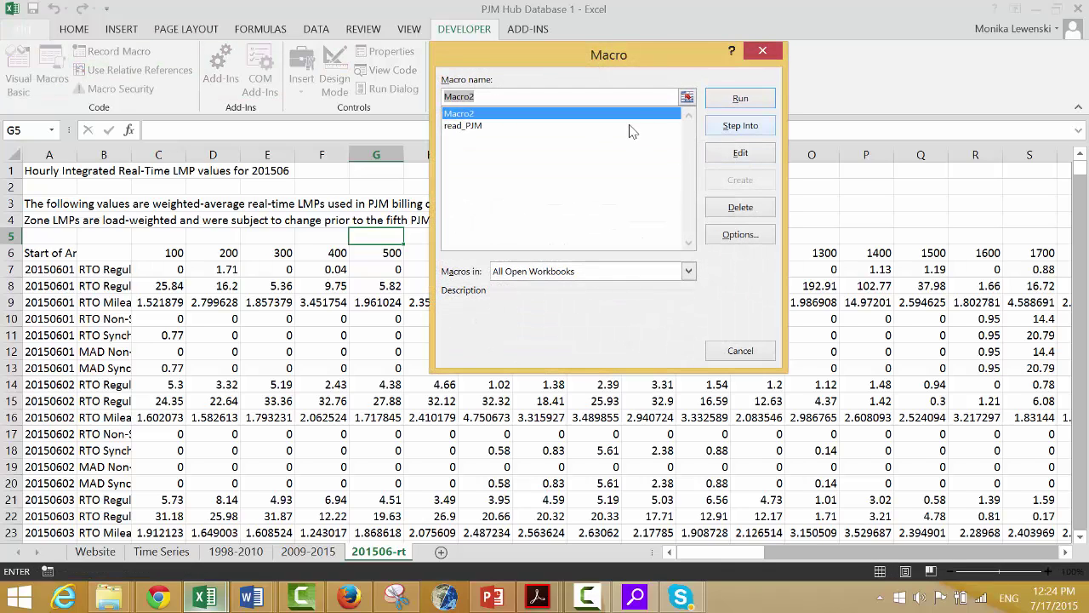
pyautogui.click(752, 157)
pyautogui.press('Down')
pyautogui.press('Down')
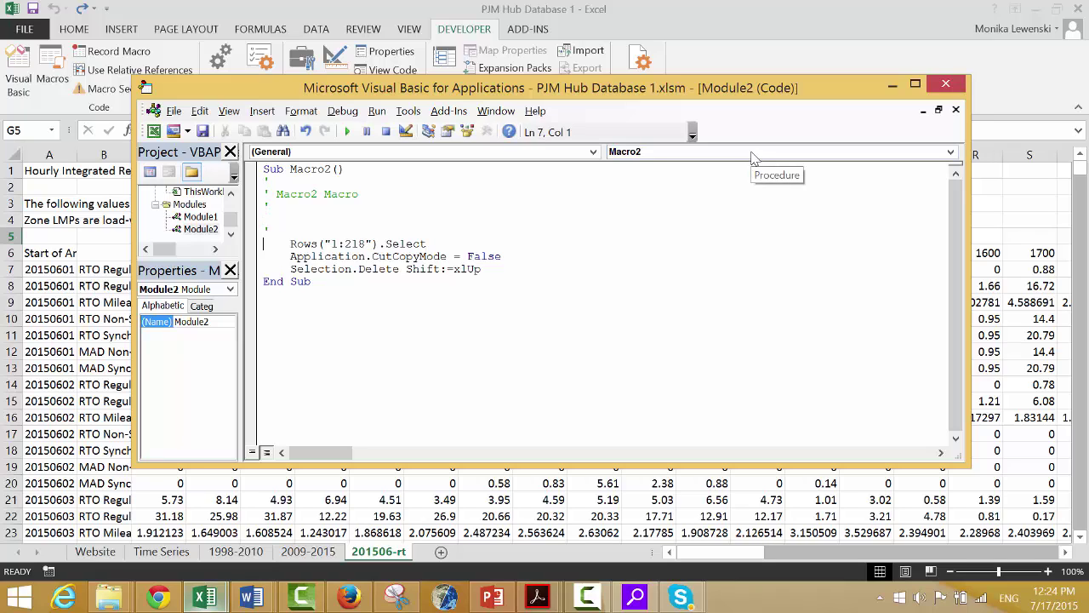
pyautogui.hotkey('shift', 'Down')
pyautogui.hotkey('shift', 'Down')
pyautogui.hotkey('shift', 'Down')
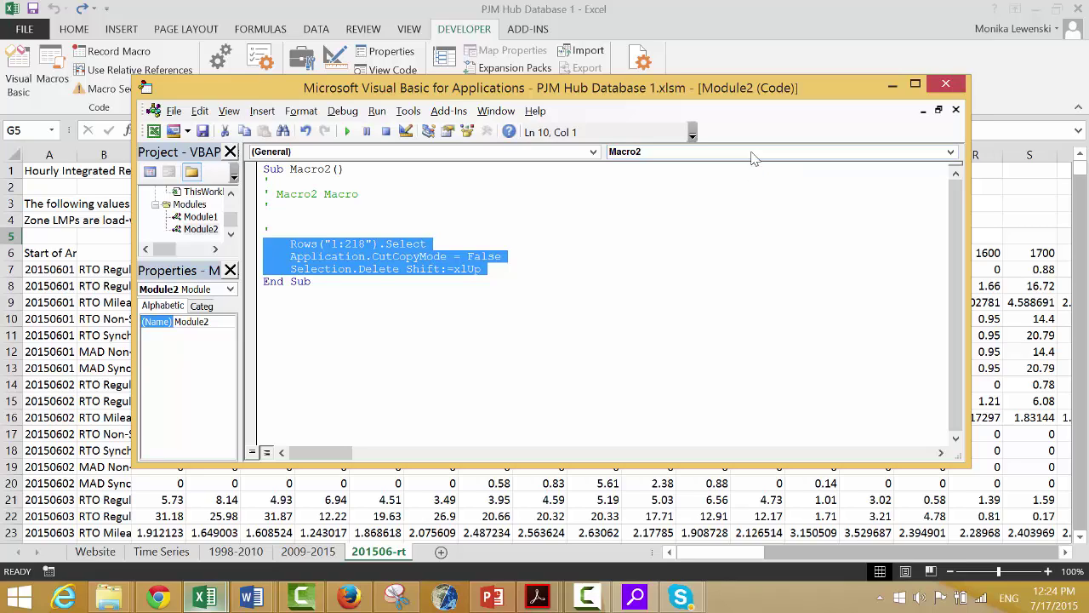
pyautogui.hotkey('ctrl', 'x')
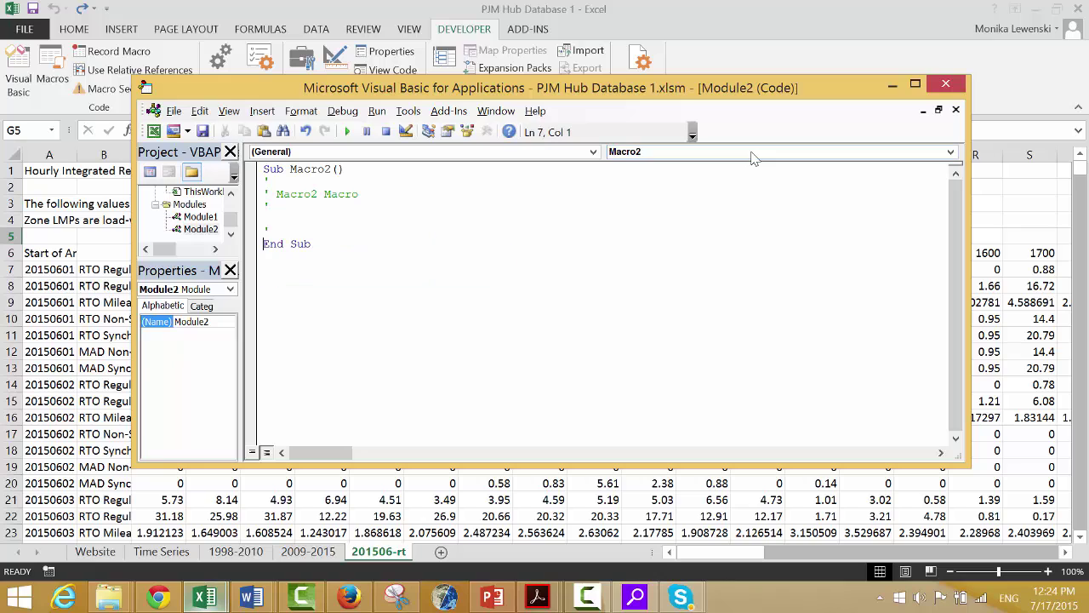
pyautogui.click(496, 111)
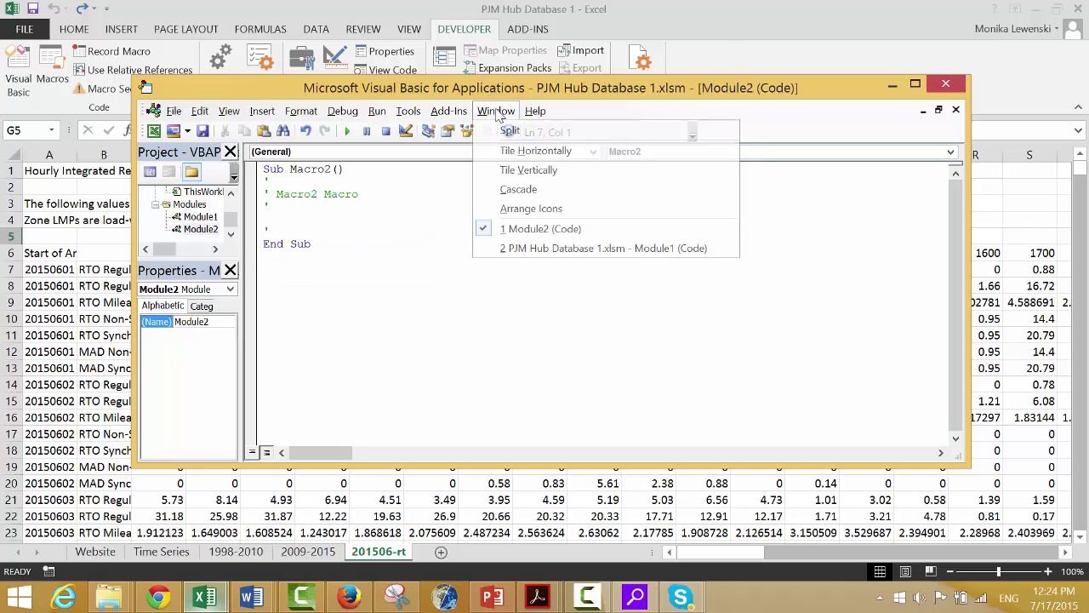
pyautogui.click(512, 248)
pyautogui.hotkey('ctrl', 'v')
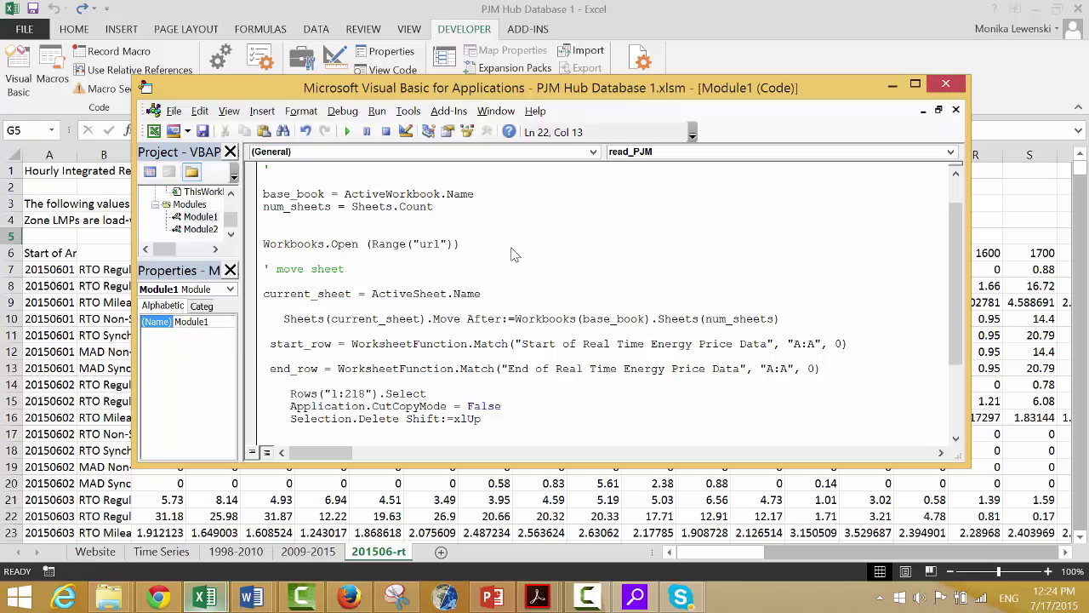
# - Replace the fixed row 218 so the statement reads Rows("1:" & start_row).Select, and add blank lines below the deletion code
pyautogui.write('"&')
pyautogui.write(' star')
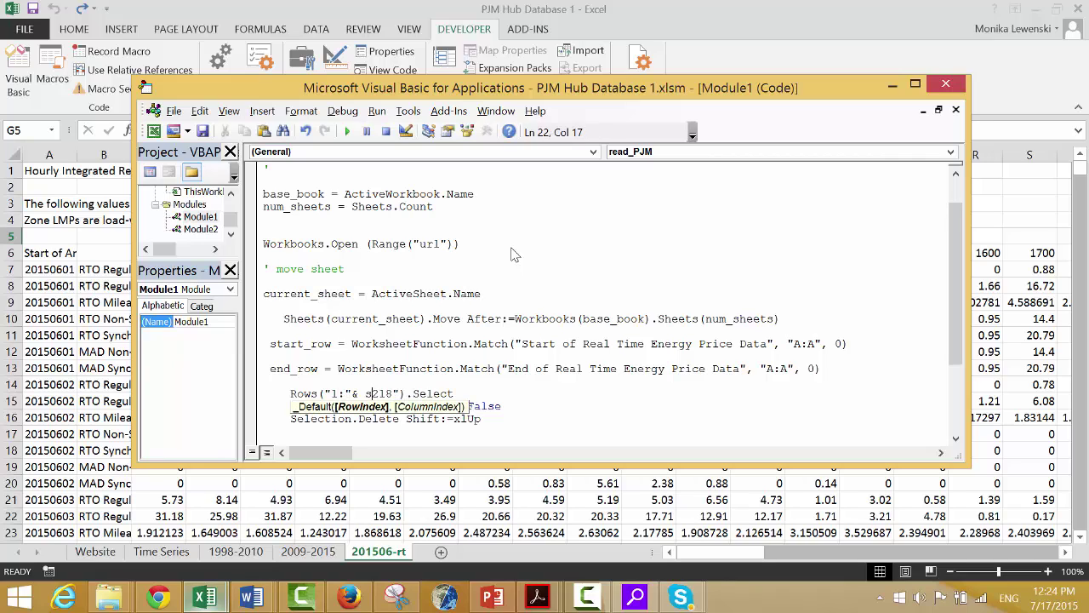
pyautogui.write('t_row')
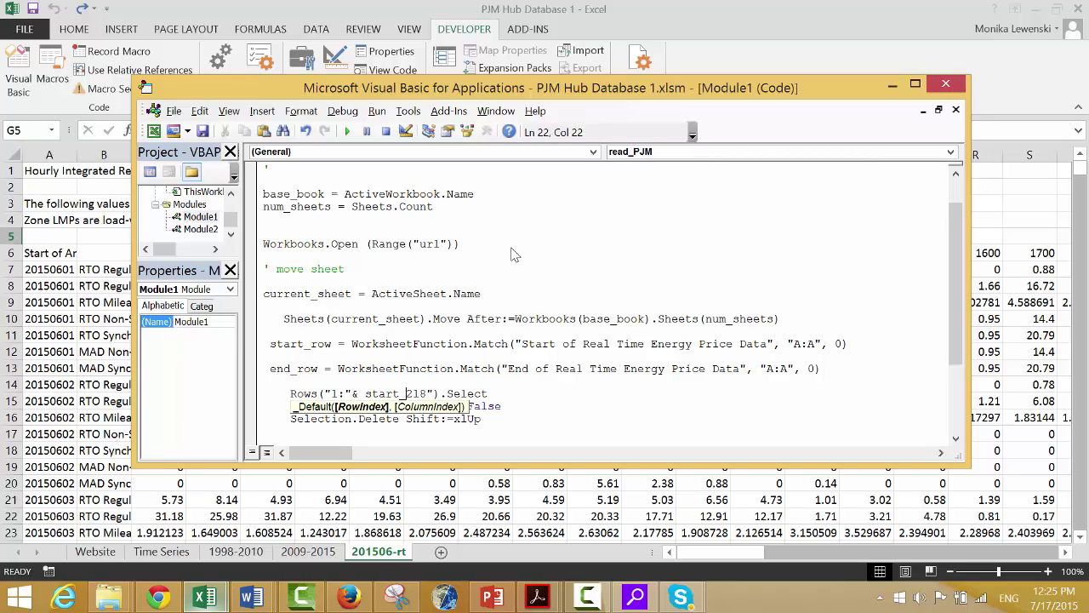
pyautogui.press('Delete')
pyautogui.press('Delete')
pyautogui.press('Delete')
pyautogui.press('Delete')
pyautogui.press('Home')
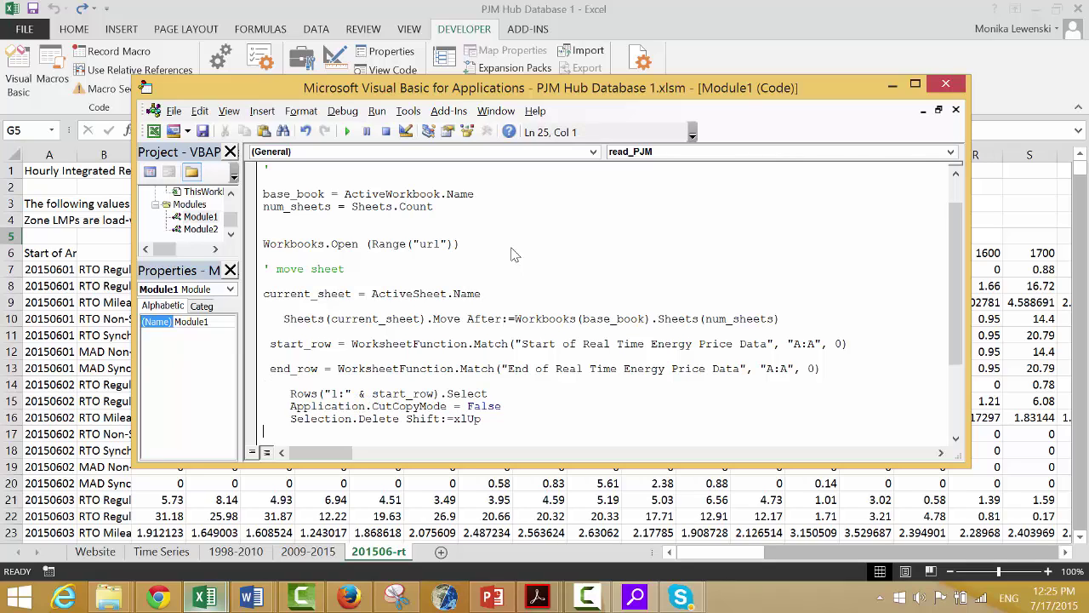
pyautogui.press('Return')
pyautogui.press('Return')
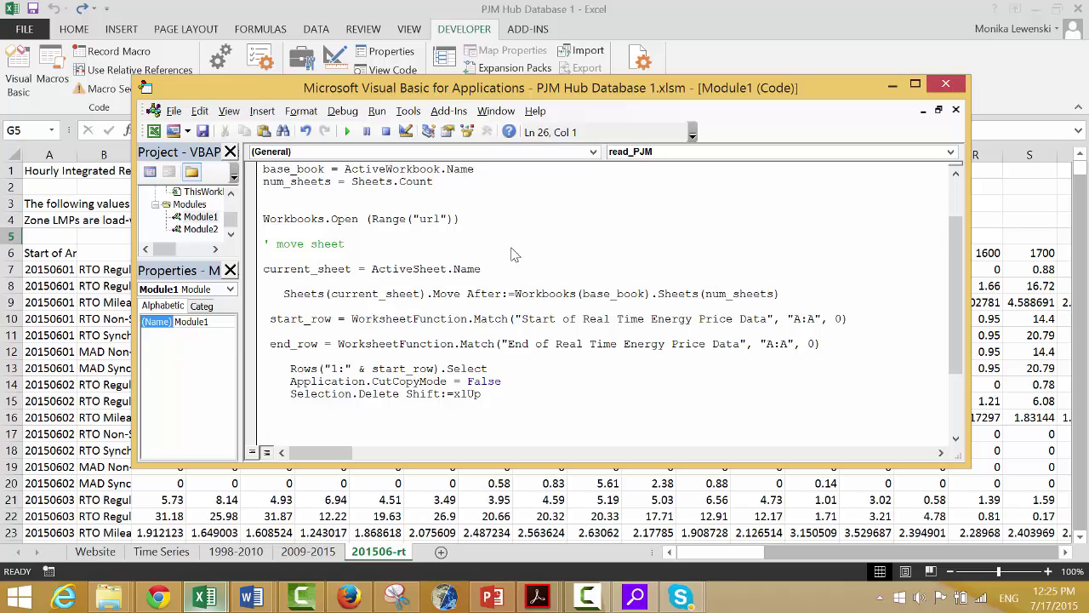
# - Locate the "Start of Real Time LMP Data" row on sheet 201506-rt and check how far the rows from there down extend
pyautogui.click(65, 330)
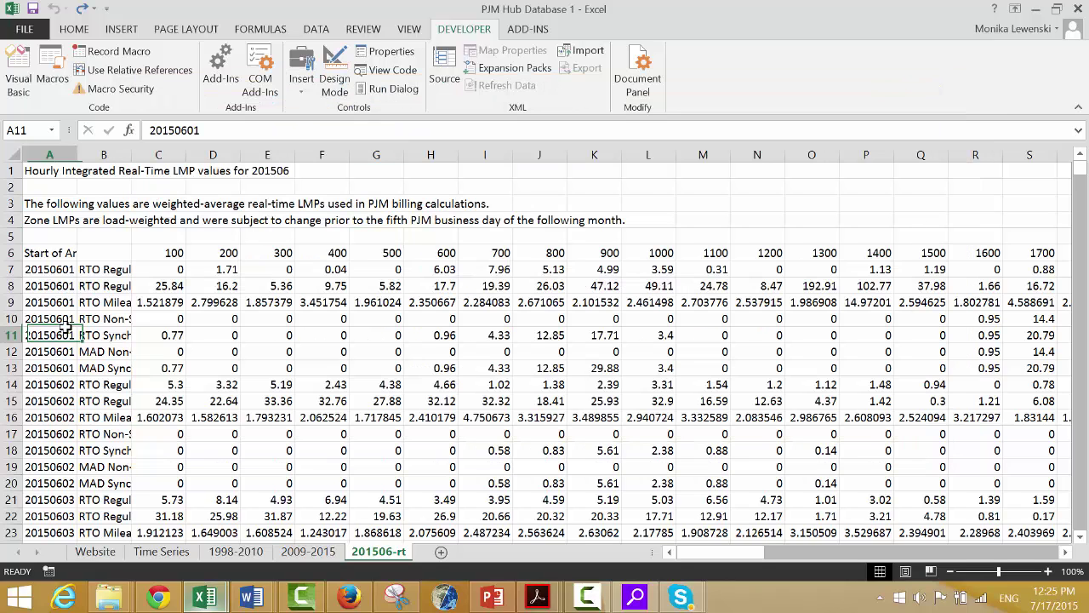
pyautogui.hotkey('ctrl', 'Down')
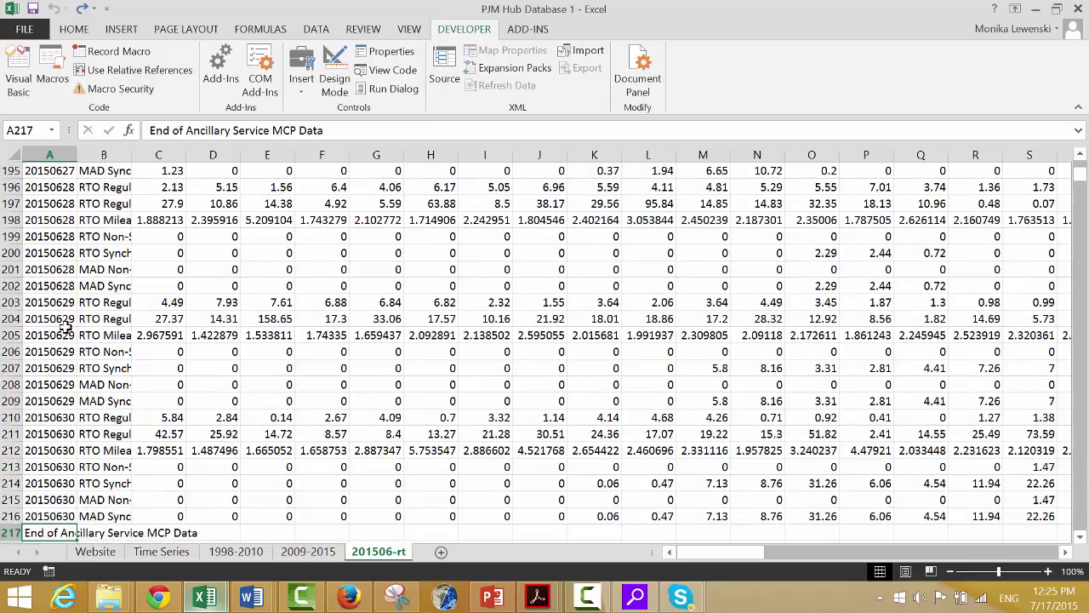
pyautogui.press('Down')
pyautogui.press('Down')
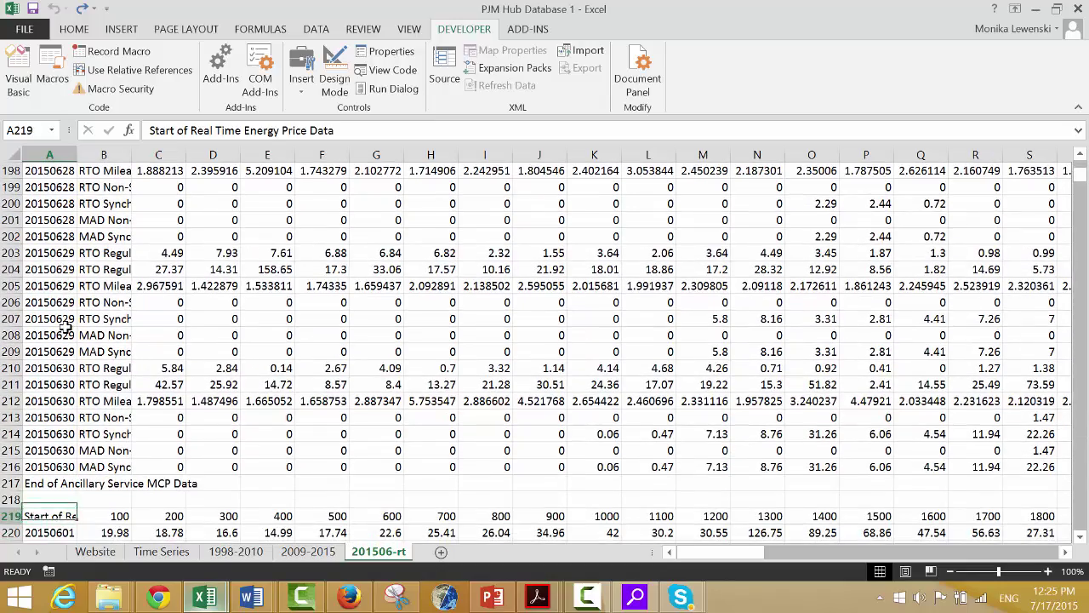
pyautogui.hotkey('ctrl', 'Down')
pyautogui.press('Down')
pyautogui.press('Down')
pyautogui.press('Down')
pyautogui.press('Up')
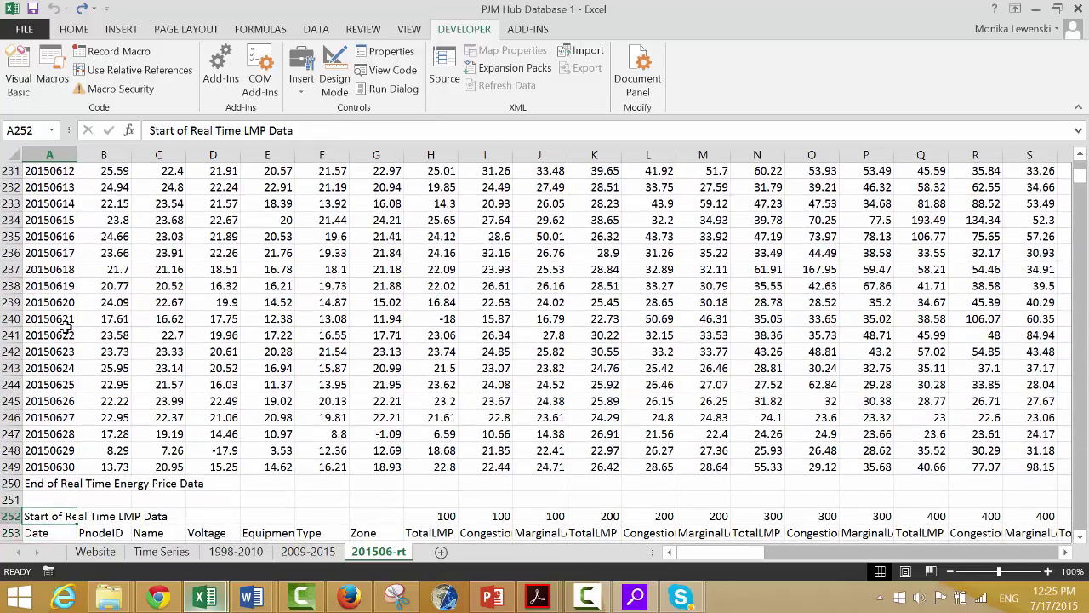
pyautogui.hotkey('shift', 'space')
pyautogui.hotkey('ctrl', 'shift', 'Down')
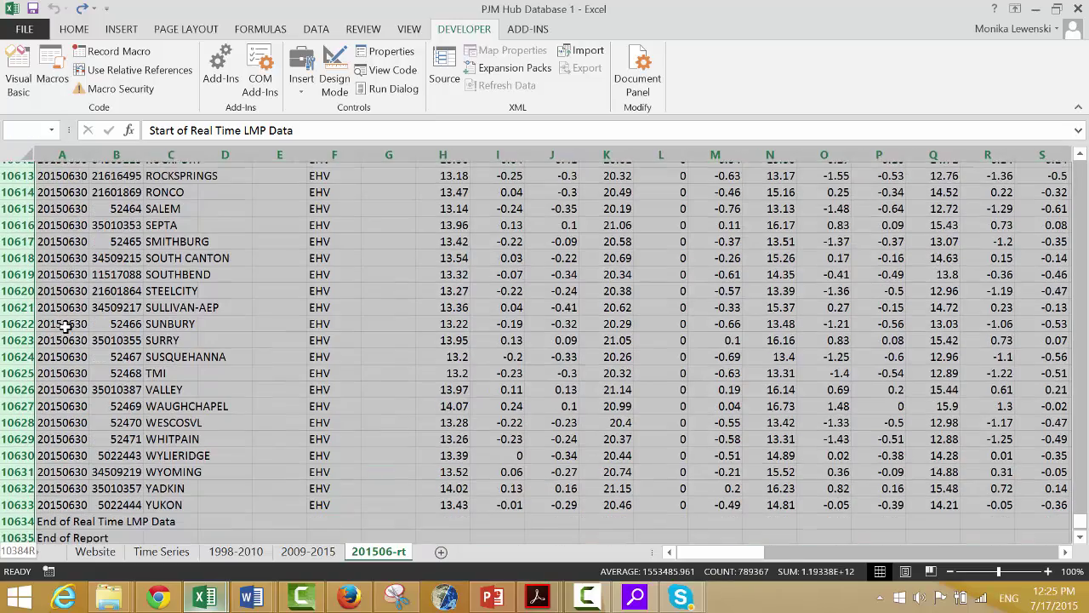
pyautogui.scroll(-9, 65, 326)
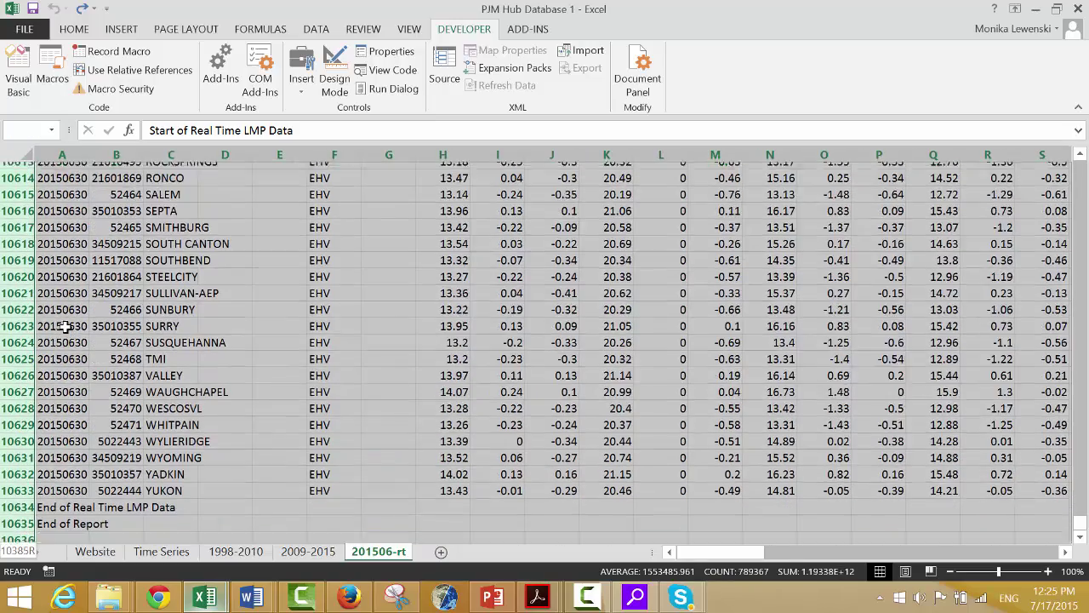
pyautogui.scroll(-1, 65, 327)
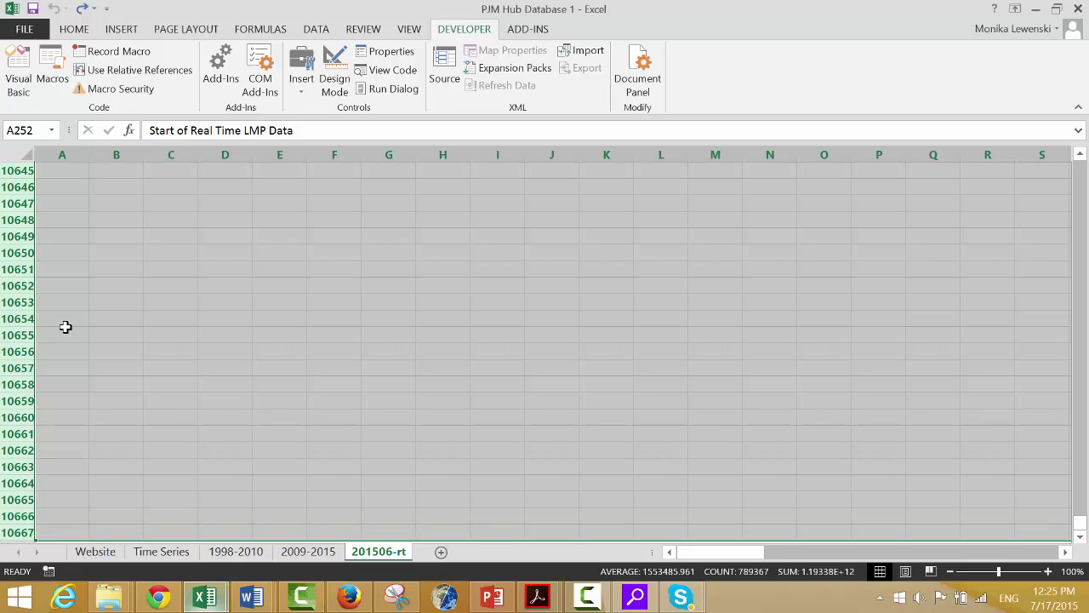
pyautogui.press('Up')
pyautogui.press('Up')
pyautogui.press('Down')
pyautogui.press('Down')
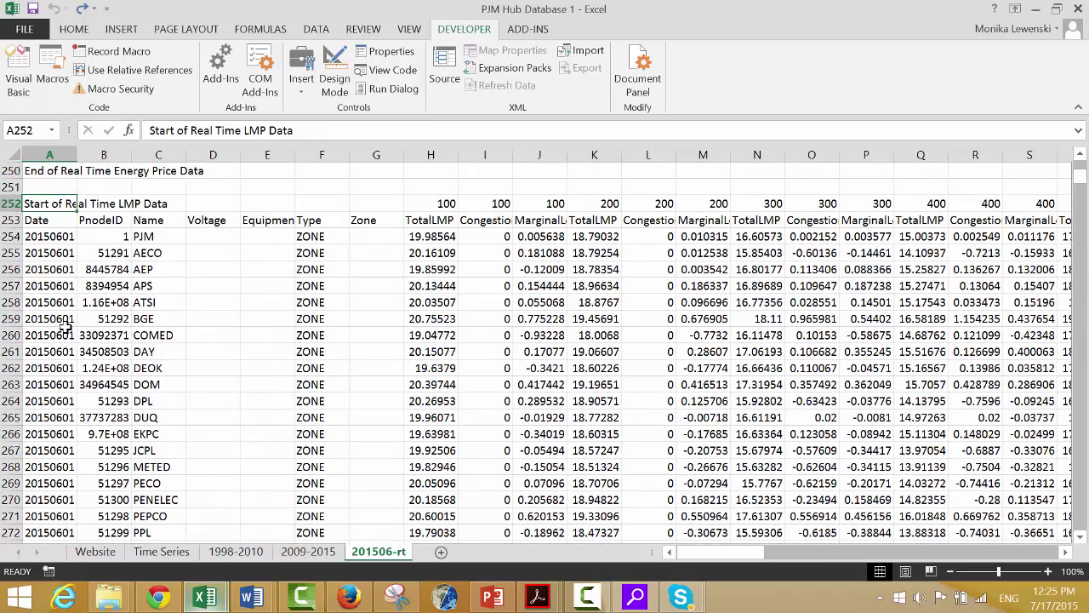
# - Record a macro that deletes rows 252 to 10731 of sheet 201506-rt, and undo the deletion once recording is stopped
pyautogui.click(49, 571)
pyautogui.click(645, 316)
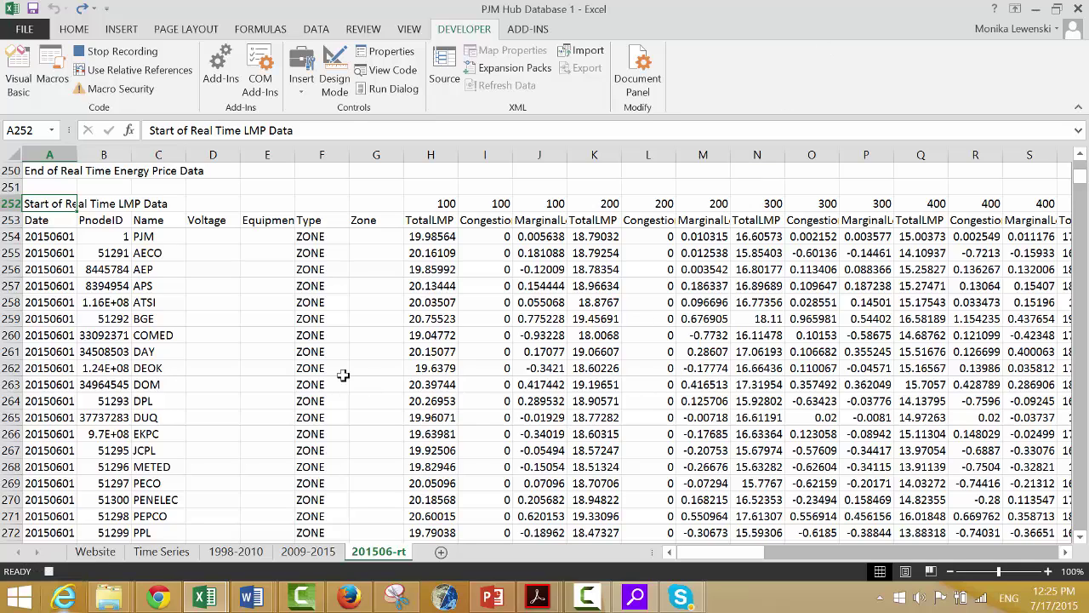
pyautogui.hotkey('shift', 'space')
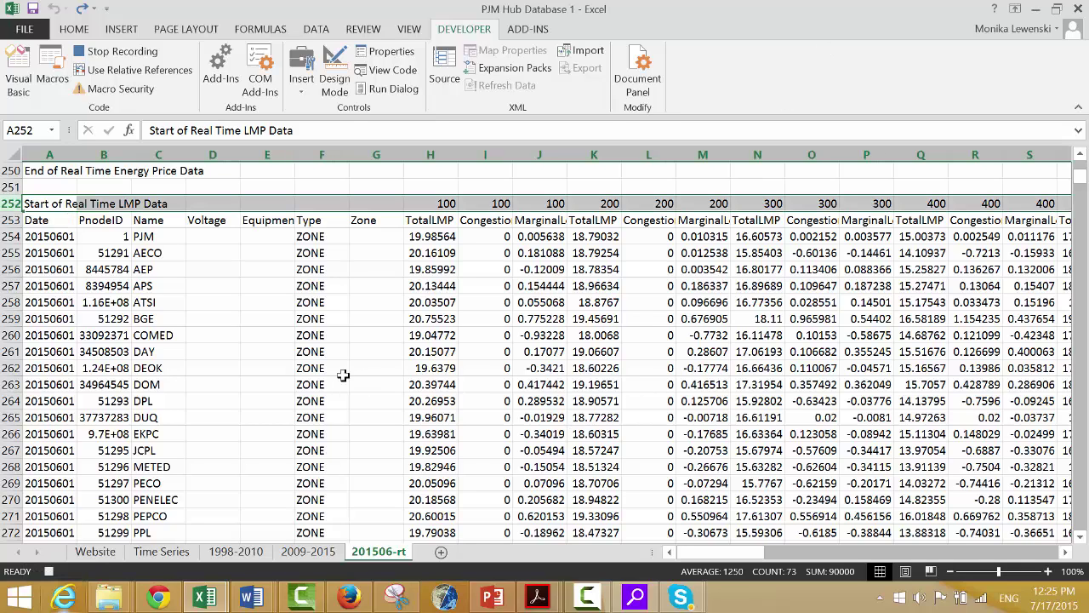
pyautogui.hotkey('ctrl', 'shift', 'Down')
pyautogui.hotkey('shift', 'Down')
pyautogui.hotkey('shift', 'Down')
pyautogui.hotkey('shift', 'Down')
pyautogui.hotkey('shift', 'Down')
pyautogui.hotkey('shift', 'Down')
pyautogui.hotkey('shift', 'Down')
pyautogui.hotkey('shift', 'Down')
pyautogui.hotkey('shift', 'Down')
pyautogui.hotkey('shift', 'Down')
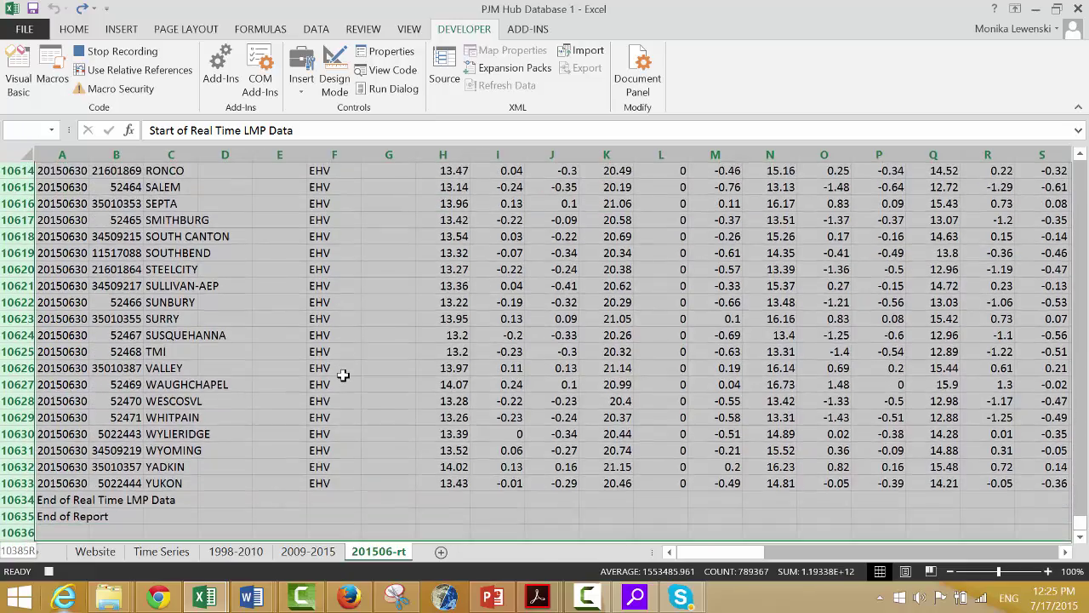
pyautogui.hotkey('shift', 'Up')
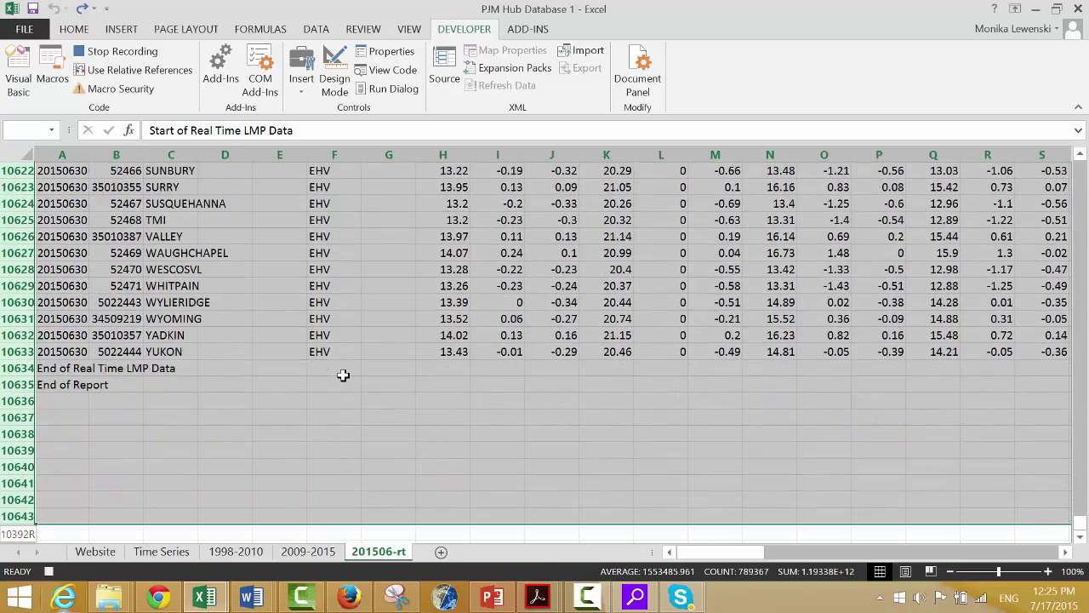
pyautogui.hotkey('shift', 'Down')
pyautogui.hotkey('shift', 'Down')
pyautogui.hotkey('shift', 'Down')
pyautogui.hotkey('shift', 'Down')
pyautogui.hotkey('shift', 'Down')
pyautogui.hotkey('shift', 'Down')
pyautogui.hotkey('shift', 'Down')
pyautogui.hotkey('shift', 'Down')
pyautogui.hotkey('shift', 'Down')
pyautogui.hotkey('shift', 'Down')
pyautogui.hotkey('shift', 'Down')
pyautogui.hotkey('shift', 'Down')
pyautogui.hotkey('shift', 'Down')
pyautogui.hotkey('shift', 'Down')
pyautogui.hotkey('shift', 'Down')
pyautogui.hotkey('shift', 'Down')
pyautogui.hotkey('shift', 'Down')
pyautogui.hotkey('shift', 'Down')
pyautogui.hotkey('shift', 'Down')
pyautogui.hotkey('shift', 'Down')
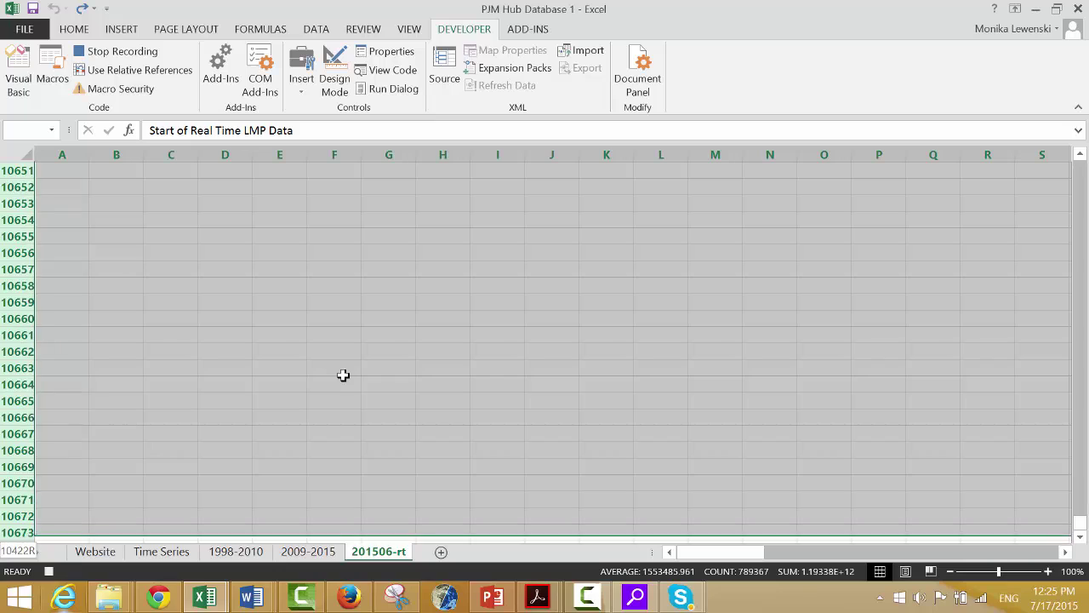
pyautogui.hotkey('shift', 'Down')
pyautogui.hotkey('shift', 'Down')
pyautogui.hotkey('shift', 'Down')
pyautogui.hotkey('shift', 'Down')
pyautogui.hotkey('shift', 'Down')
pyautogui.hotkey('shift', 'Down')
pyautogui.hotkey('shift', 'Down')
pyautogui.hotkey('shift', 'Down')
pyautogui.hotkey('shift', 'Down')
pyautogui.hotkey('shift', 'Down')
pyautogui.hotkey('shift', 'Down')
pyautogui.hotkey('shift', 'Down')
pyautogui.hotkey('shift', 'Down')
pyautogui.hotkey('shift', 'Down')
pyautogui.hotkey('shift', 'Down')
pyautogui.hotkey('shift', 'Down')
pyautogui.hotkey('shift', 'Down')
pyautogui.hotkey('shift', 'Down')
pyautogui.hotkey('shift', 'Down')
pyautogui.hotkey('shift', 'Down')
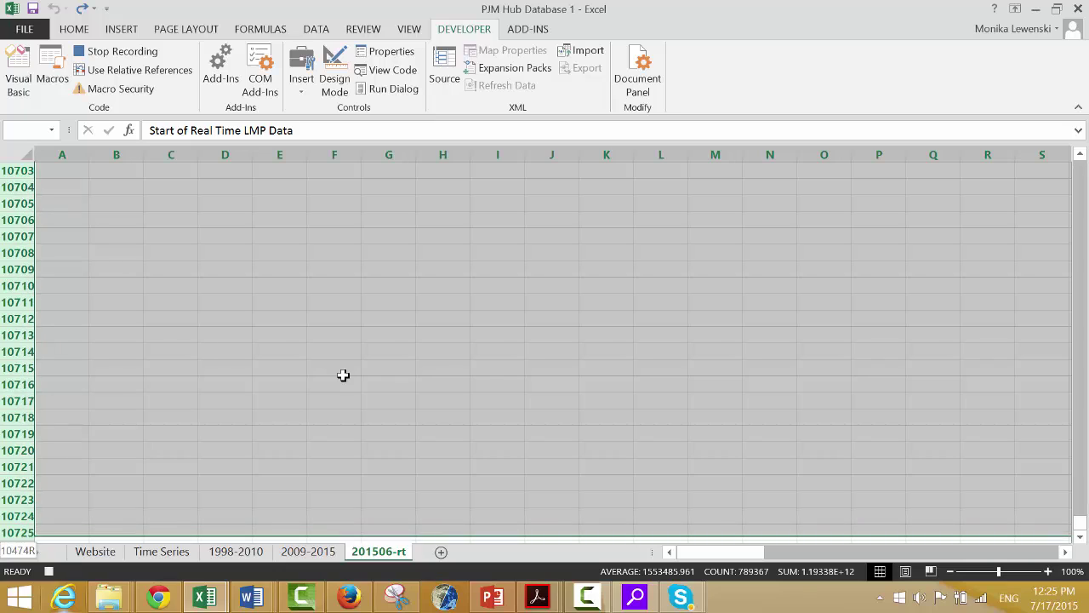
pyautogui.hotkey('shift', 'Down')
pyautogui.hotkey('shift', 'Down')
pyautogui.hotkey('shift', 'Down')
pyautogui.hotkey('shift', 'Down')
pyautogui.hotkey('shift', 'Down')
pyautogui.hotkey('shift', 'Down')
pyautogui.press('Delete')
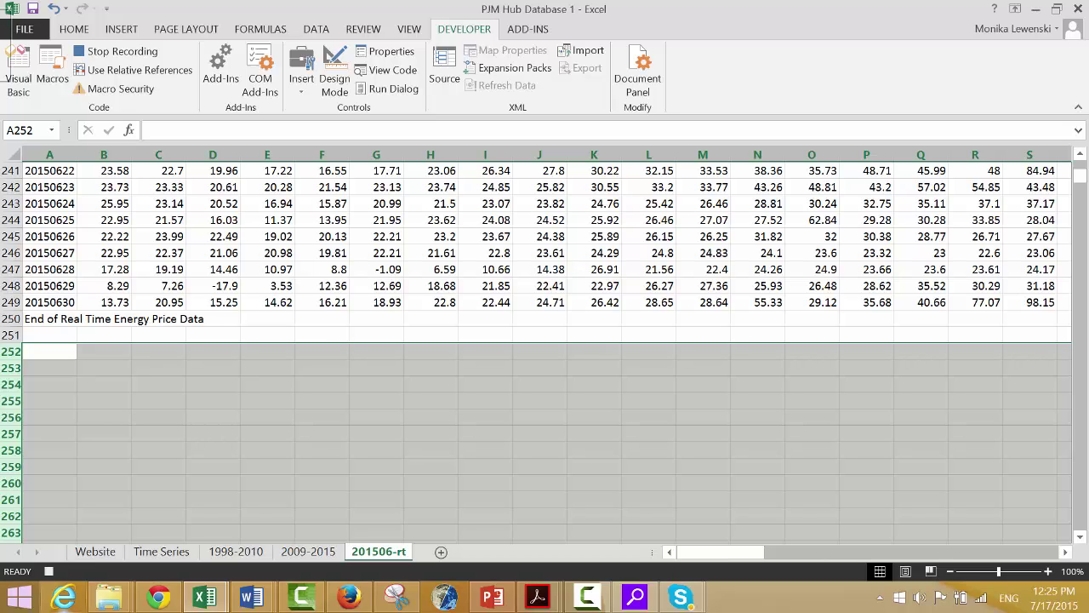
pyautogui.click(50, 573)
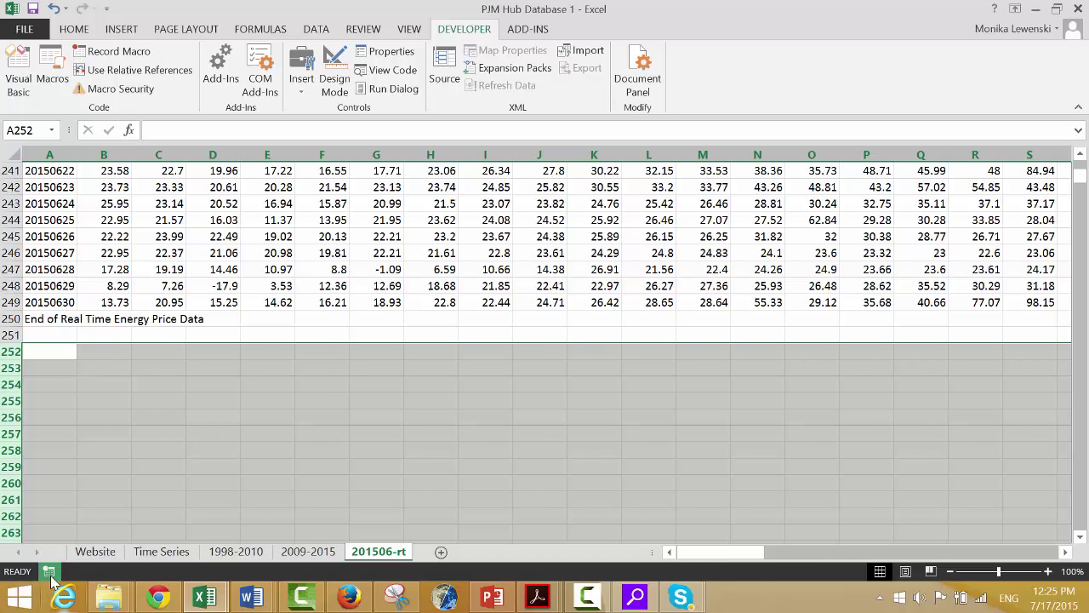
pyautogui.hotkey('ctrl', 'z')
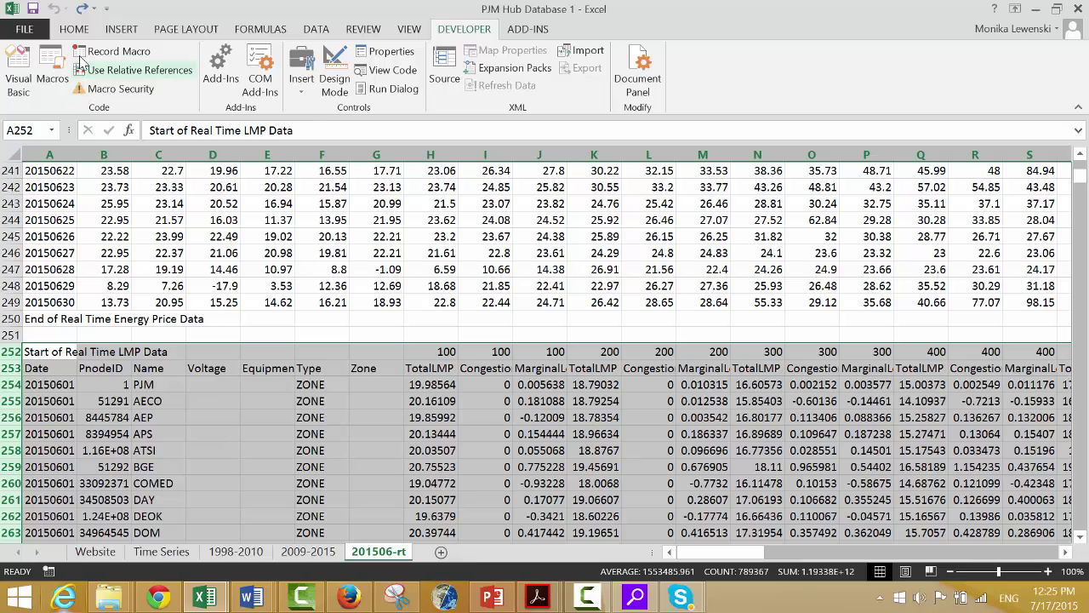
# - Open Macro3 for editing and remove its Rows("252:252").Select and Range(Selection, Selection.End(xlDown)).Select lines
pyautogui.click(52, 70)
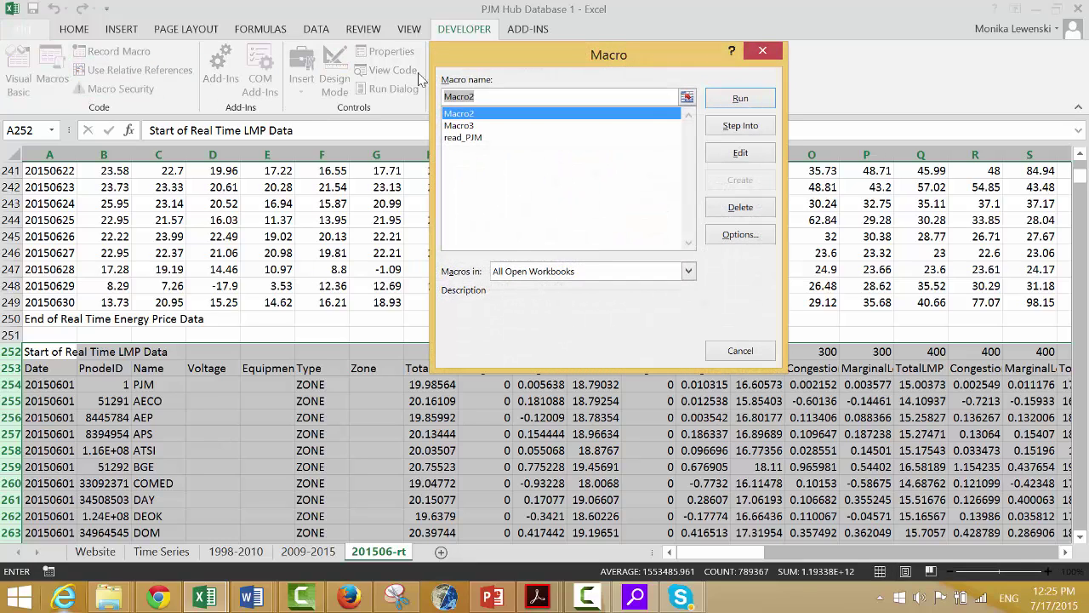
pyautogui.click(472, 129)
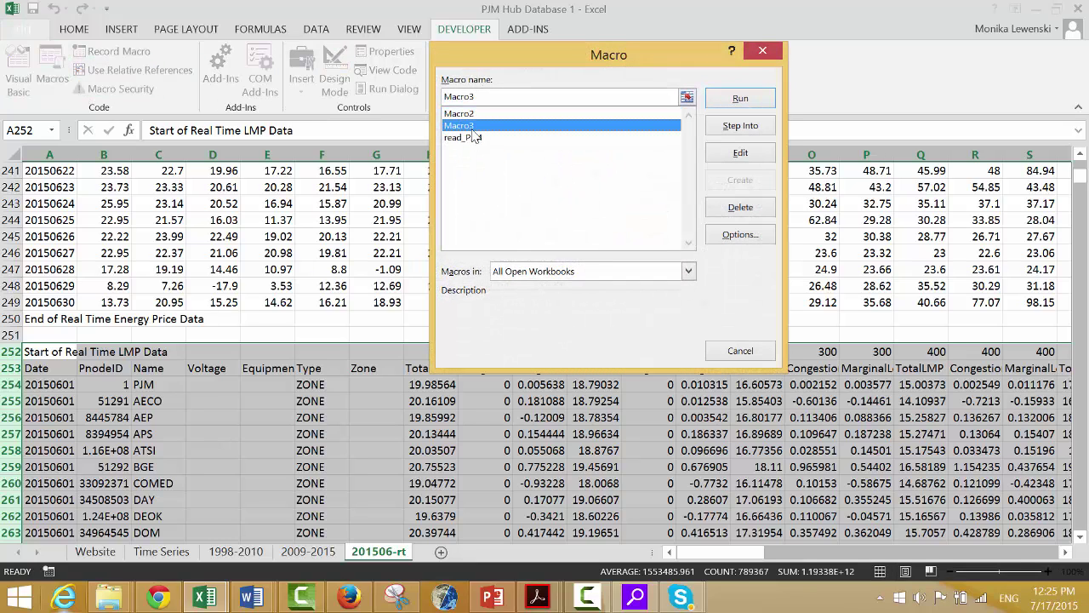
pyautogui.click(740, 153)
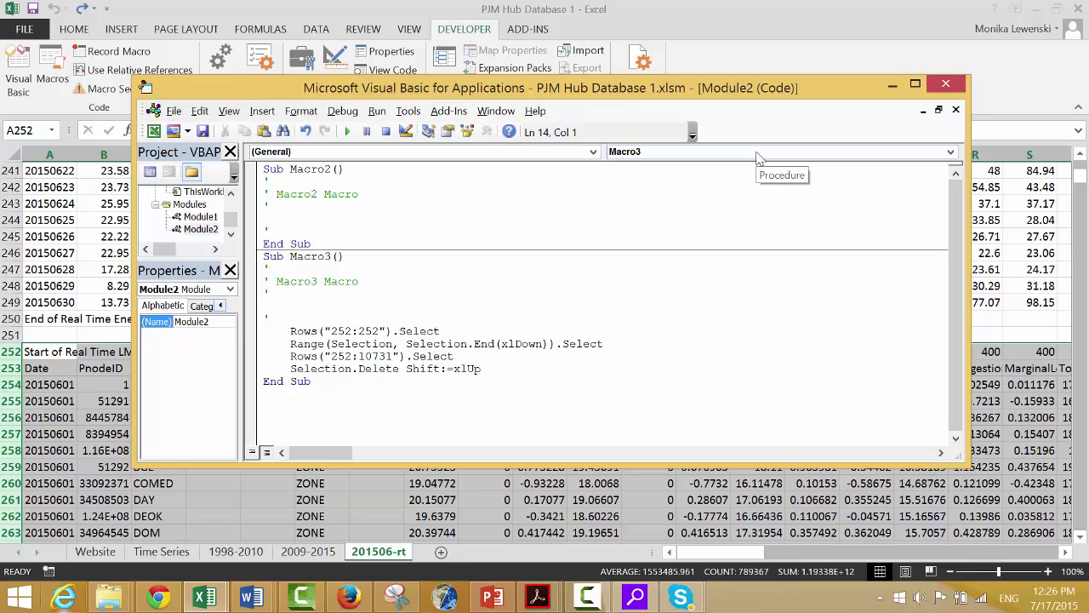
pyautogui.hotkey('shift', 'Down')
pyautogui.hotkey('shift', 'Down')
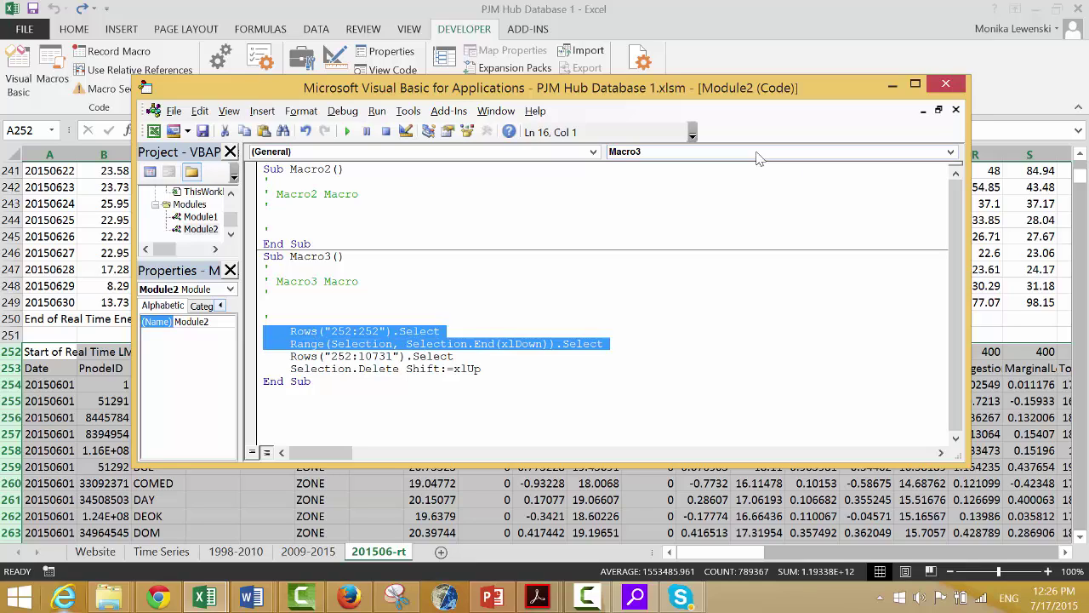
pyautogui.press('Delete')
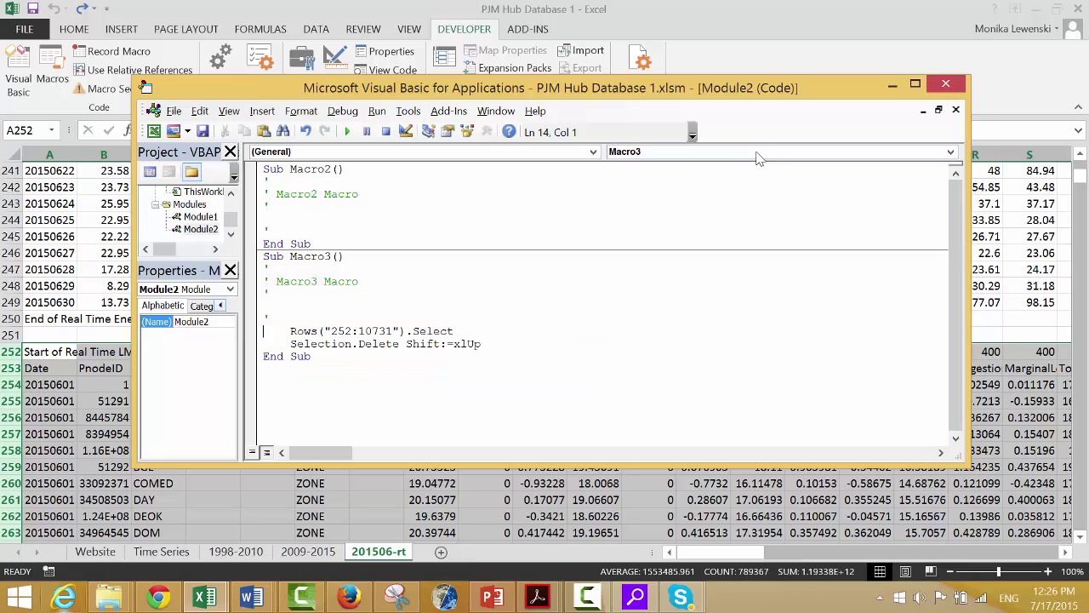
# - Move the two remaining row-deletion lines from Macro3 into read_PJM in Module1, below the first deletion block
pyautogui.hotkey('shift', 'Down')
pyautogui.hotkey('shift', 'Down')
pyautogui.hotkey('ctrl', 'c')
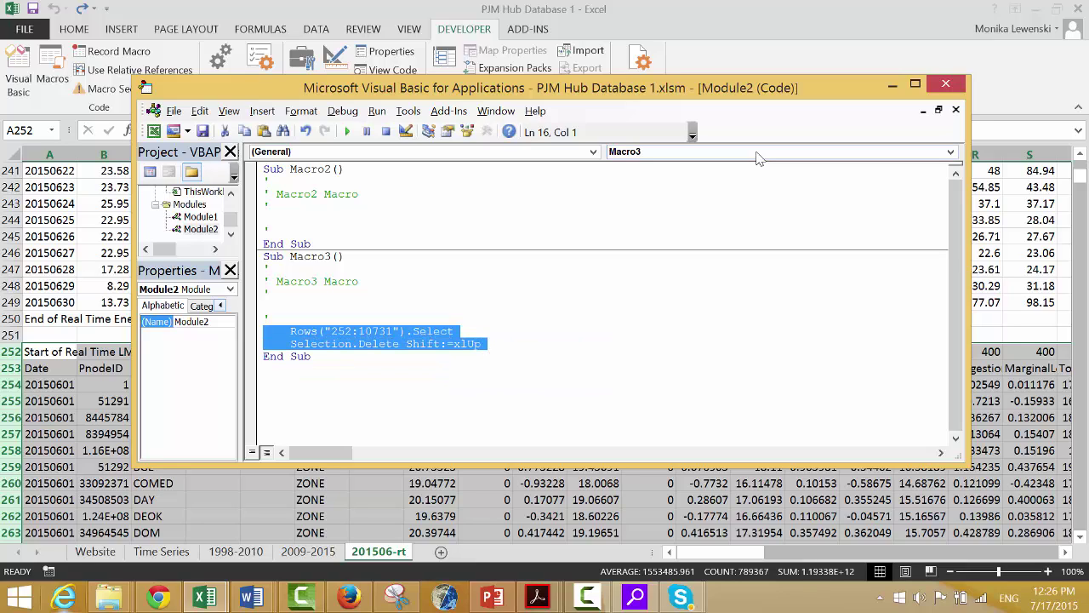
pyautogui.press('Delete')
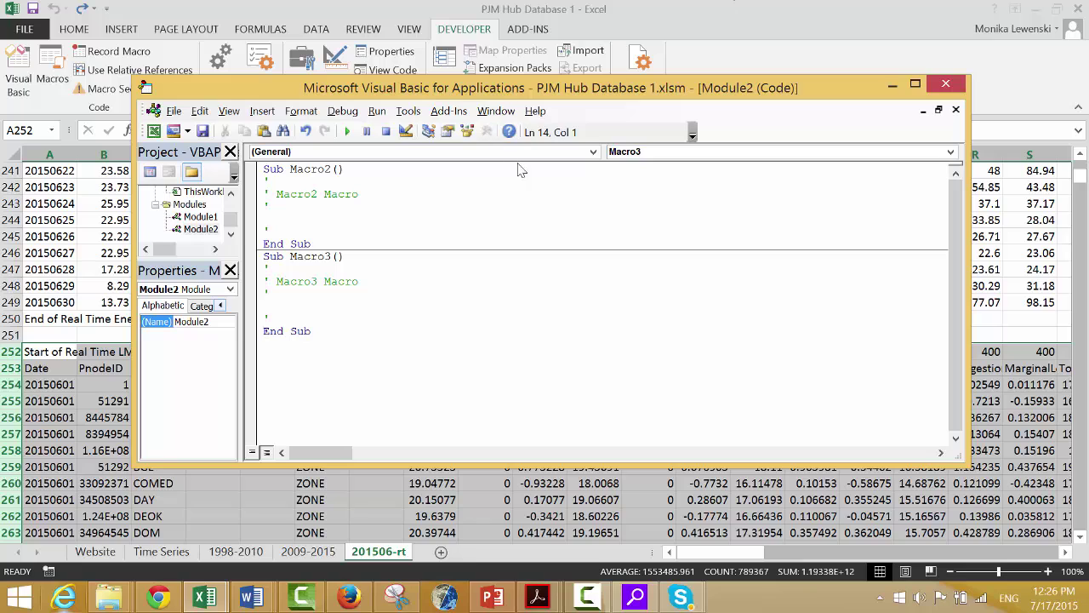
pyautogui.click(497, 113)
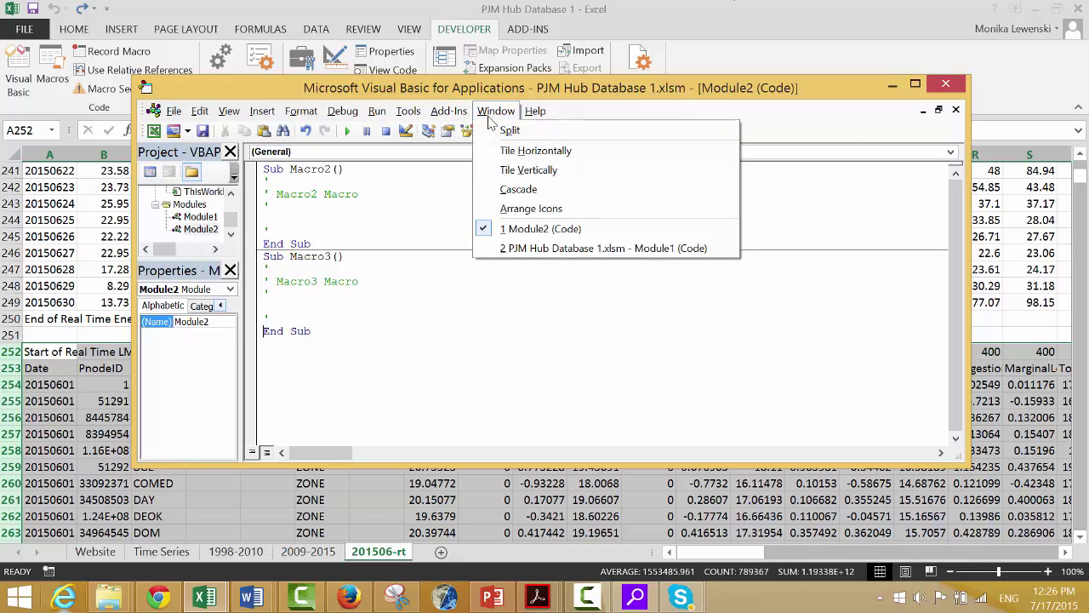
pyautogui.click(514, 249)
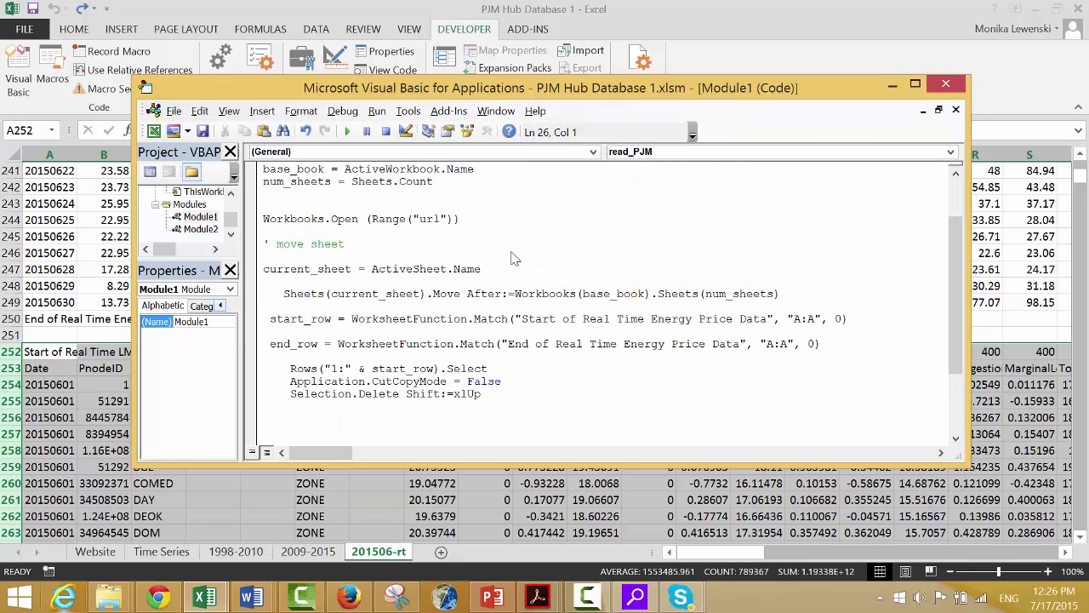
pyautogui.hotkey('ctrl', 'v')
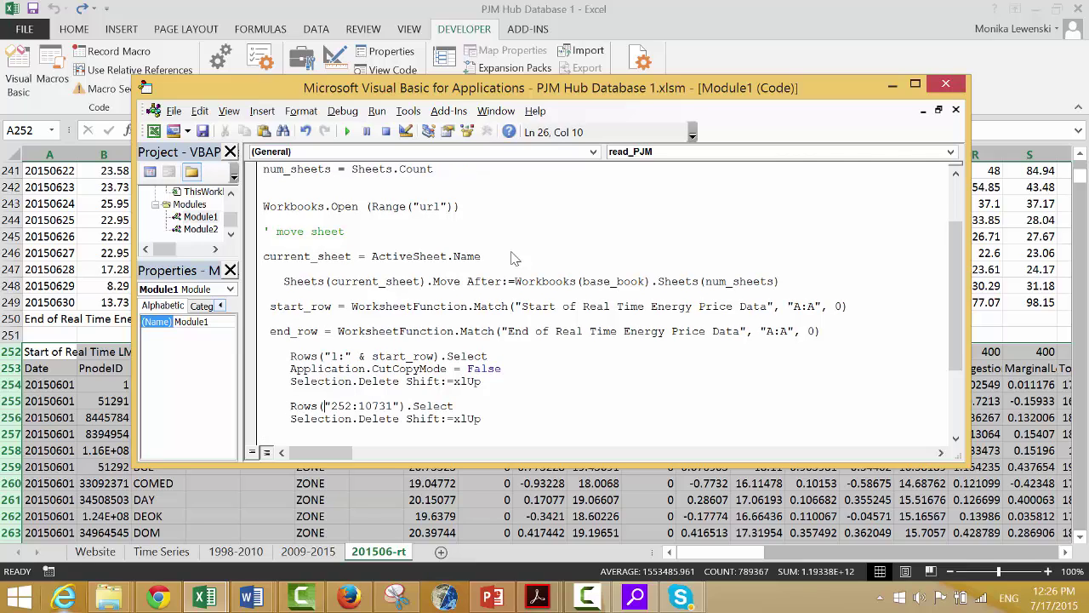
# - Replace the fixed row 252 so the statement reads Rows(end_row & ":10731").Select, and close the code editor
pyautogui.write('end_row')
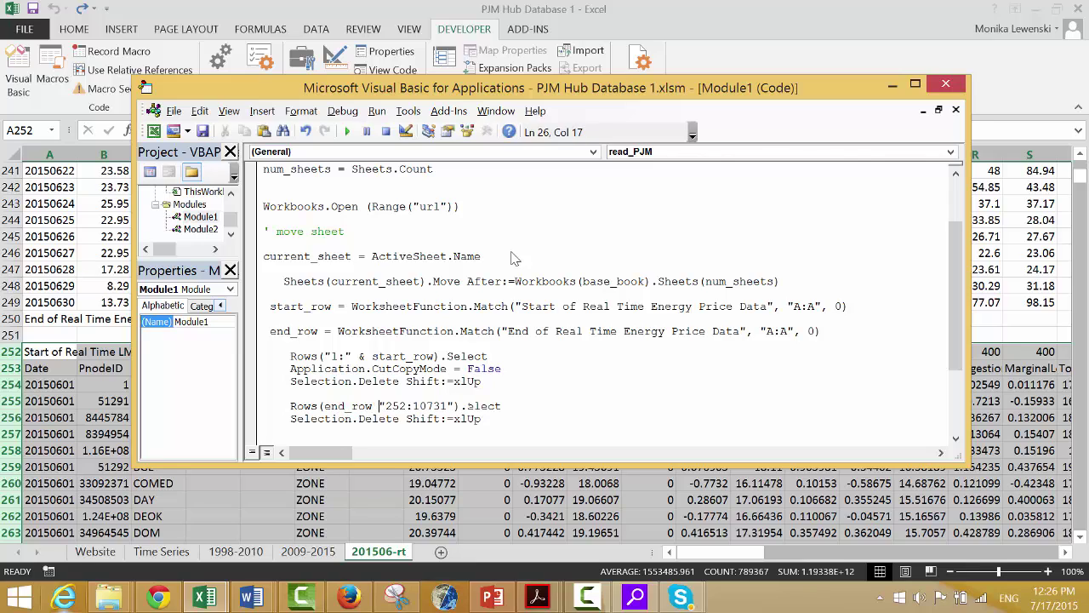
pyautogui.write(' &')
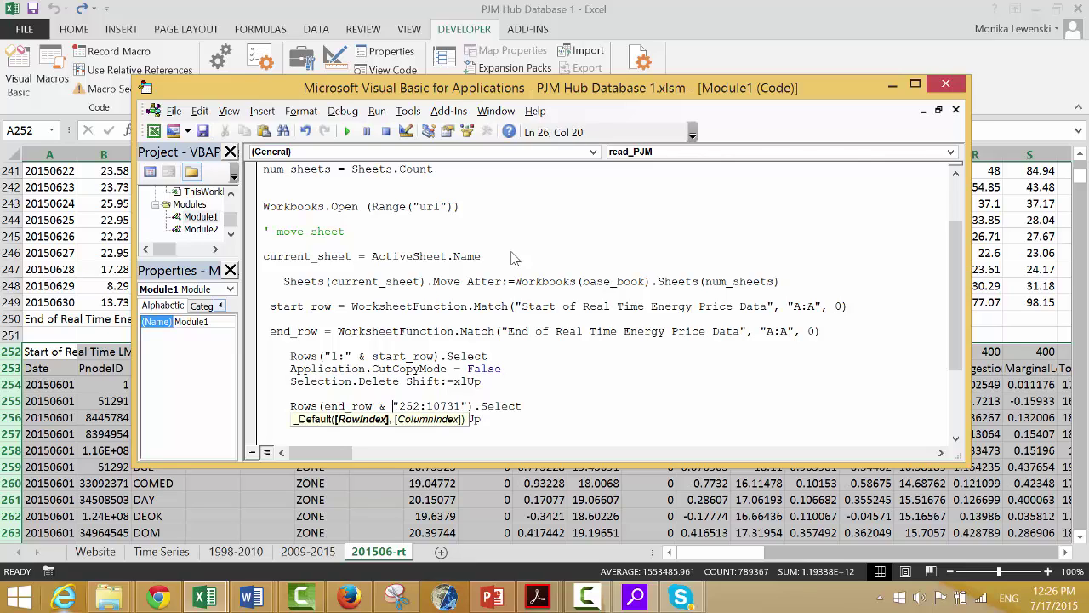
pyautogui.press('Delete')
pyautogui.press('Delete')
pyautogui.press('Delete')
pyautogui.press('Delete')
pyautogui.write('"')
pyautogui.press('Home')
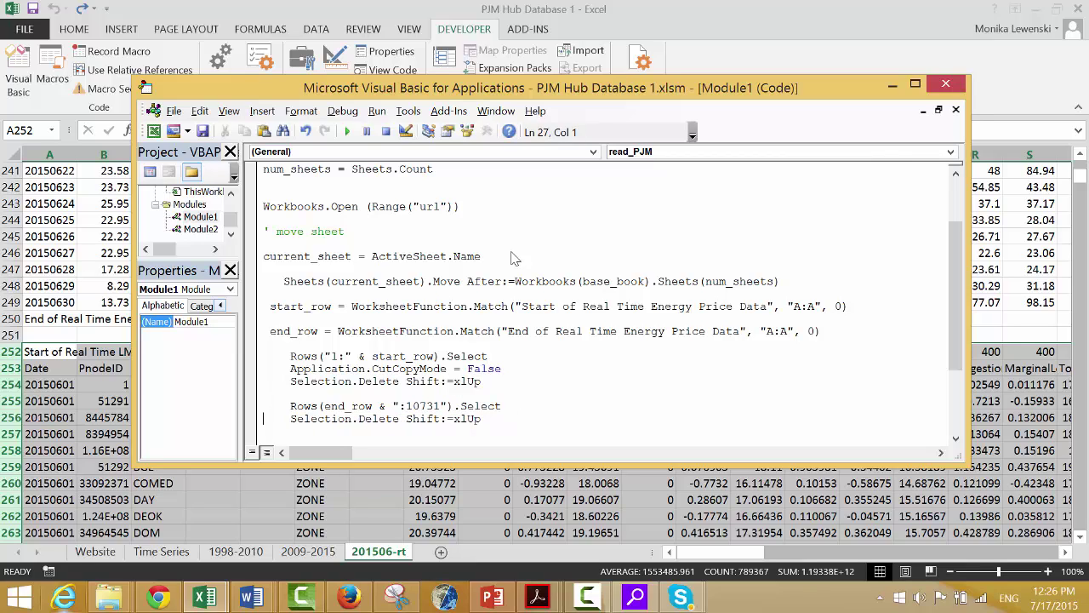
pyautogui.press('Down')
pyautogui.press('Down')
pyautogui.press('Down')
pyautogui.press('Down')
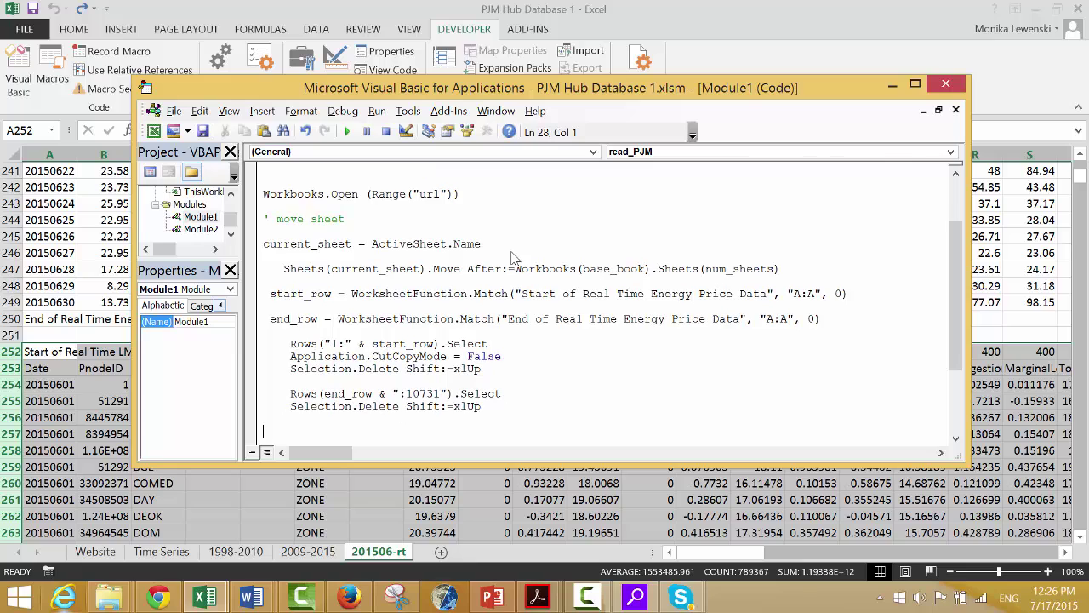
pyautogui.press('Up')
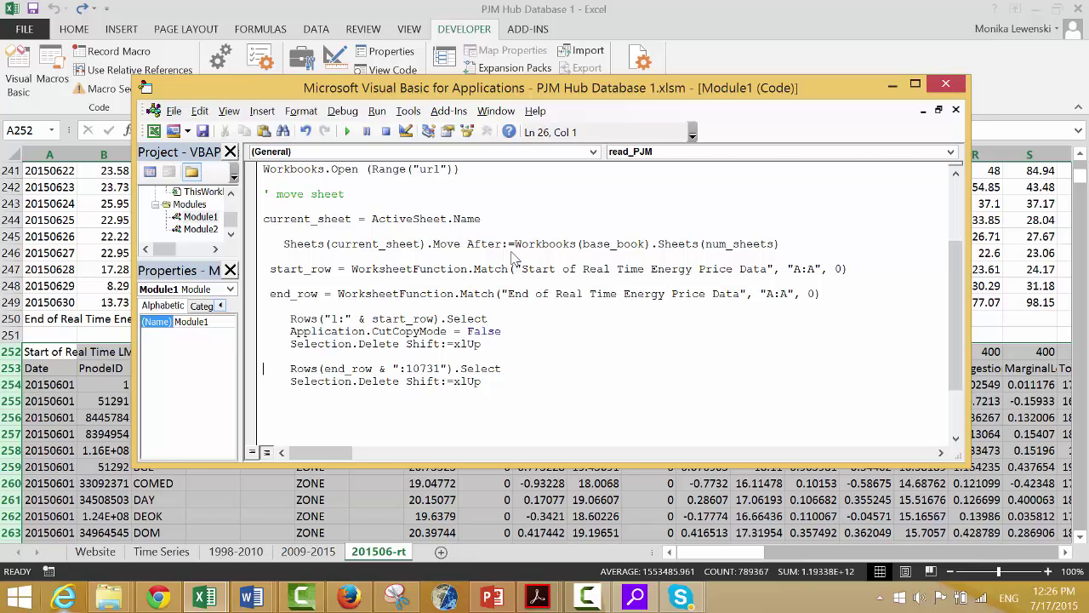
pyautogui.click(948, 86)
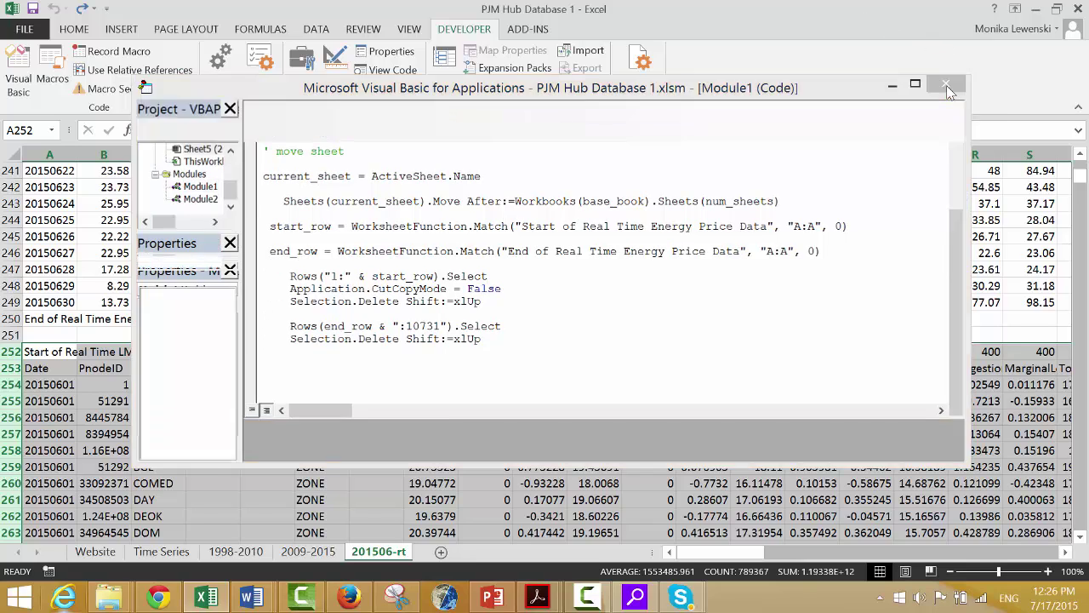
# - Delete the imported sheet 201506-rt from the workbook
pyautogui.click(604, 271)
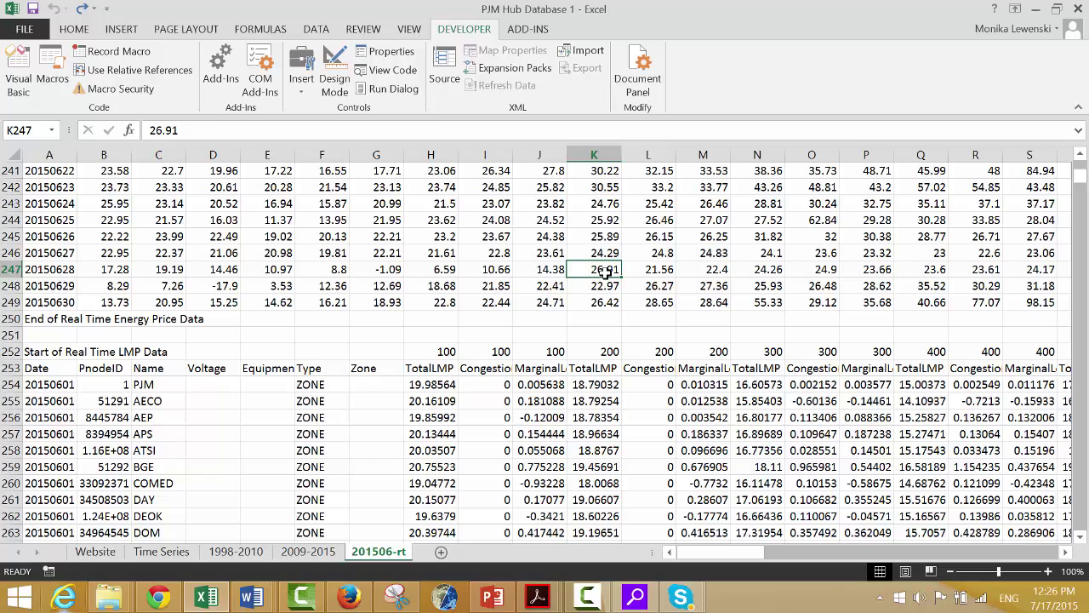
pyautogui.hotkey('alt', 'e')
pyautogui.press('l')
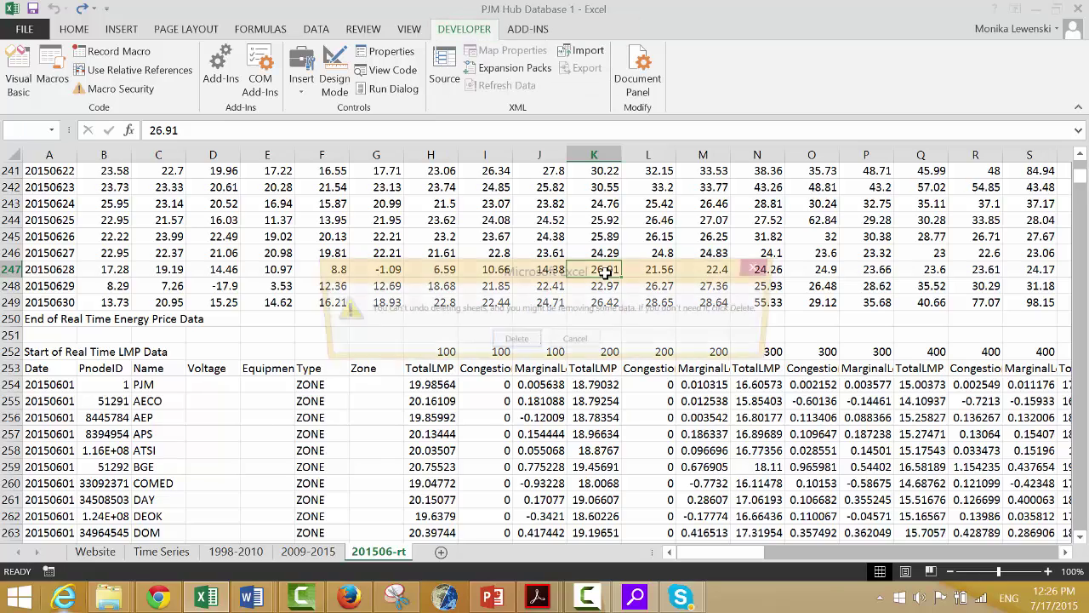
pyautogui.press('Return')
# - Save the workbook and run the Read PJM macro from the Website sheet
pyautogui.hotkey('ctrl', 'pageup')
pyautogui.hotkey('ctrl', 'pageup')
pyautogui.hotkey('ctrl', 'pageup')
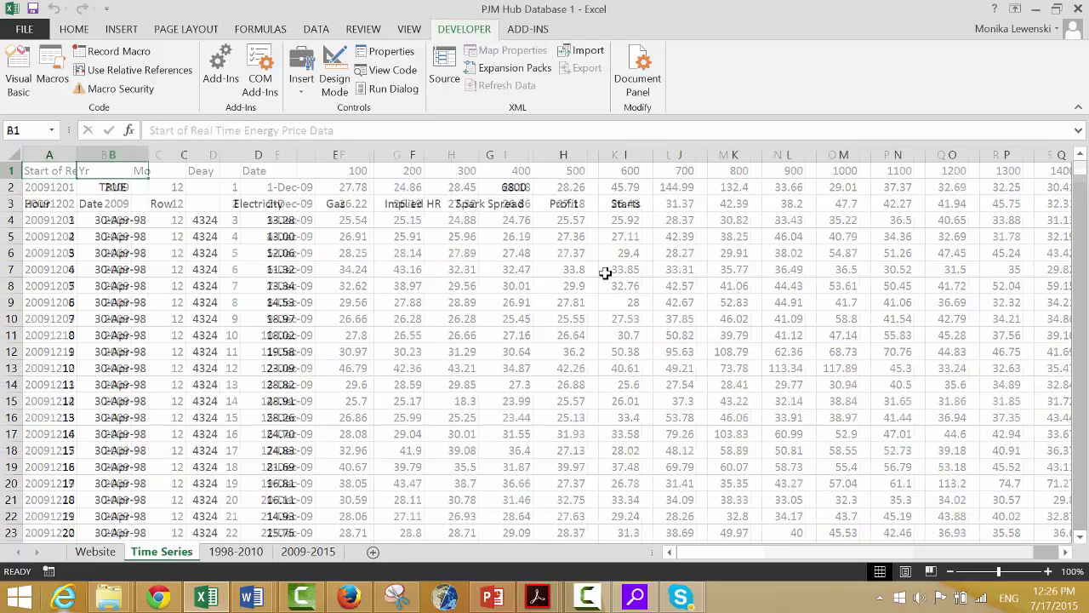
pyautogui.hotkey('ctrl', 's')
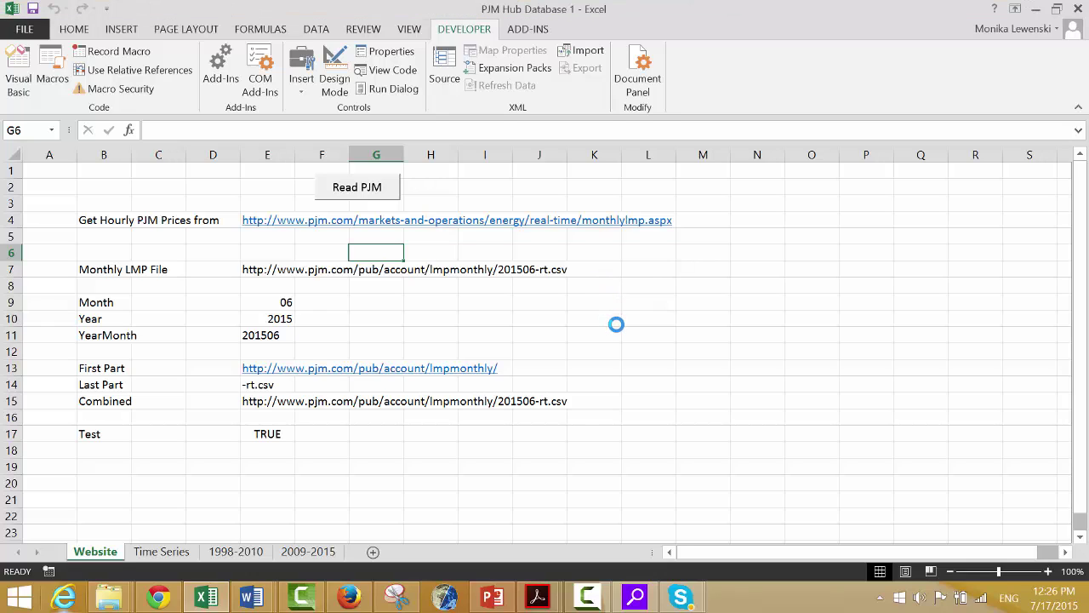
pyautogui.click(376, 194)
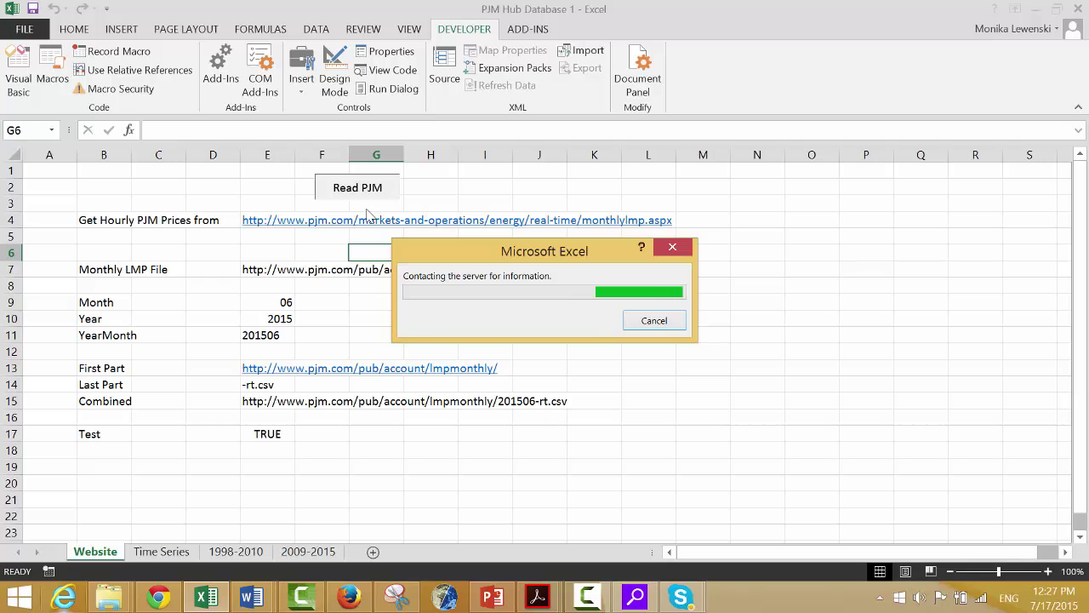
pyautogui.moveTo(587, 596)
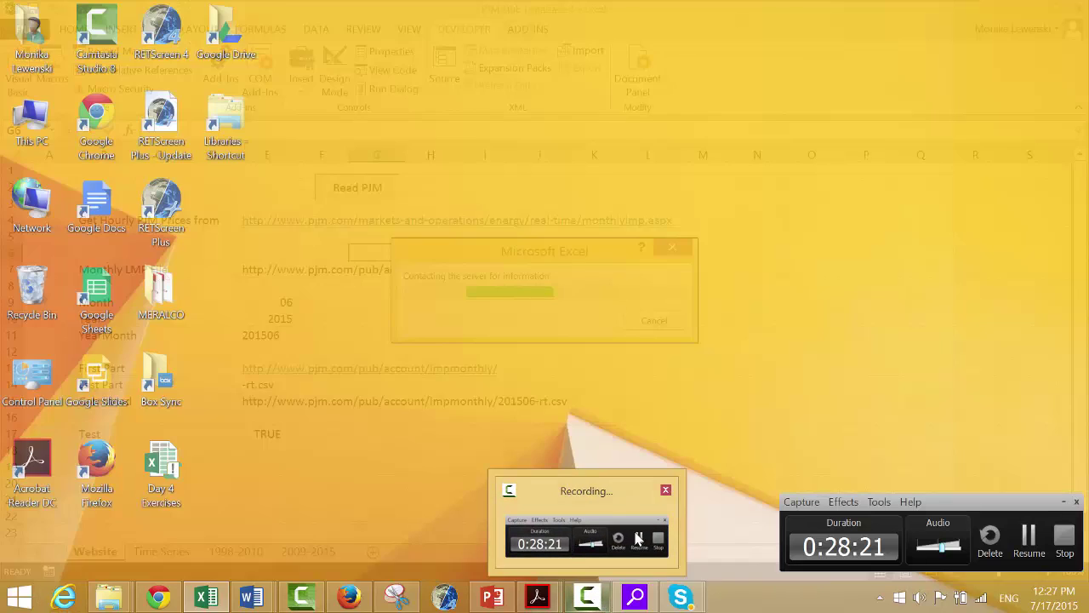
pyautogui.click(573, 549)
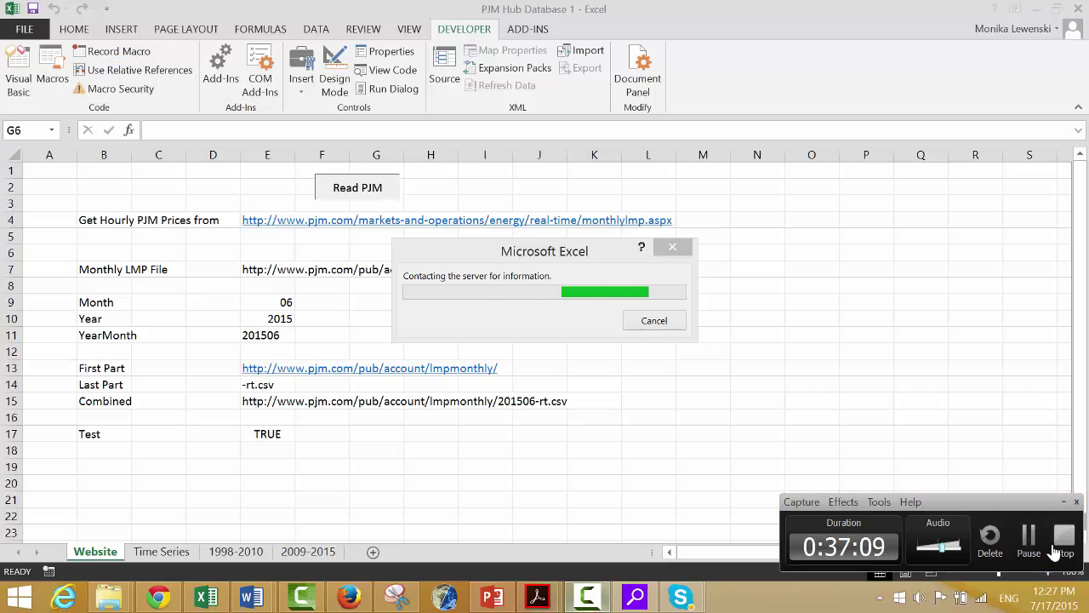
pyautogui.click(1028, 534)
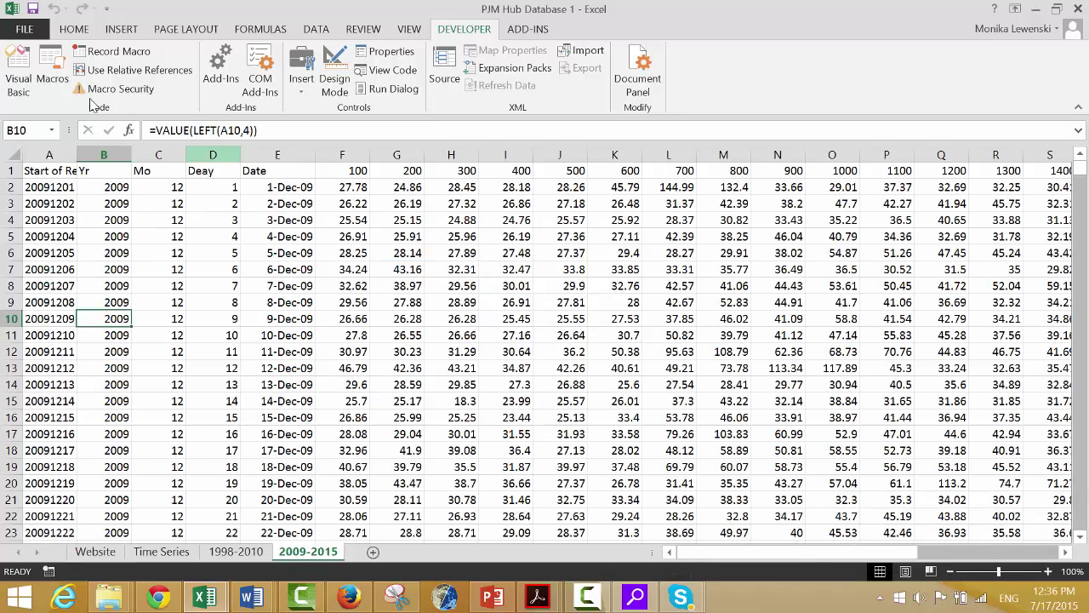
# - Open the read_PJM macro's code for editing
pyautogui.click(54, 68)
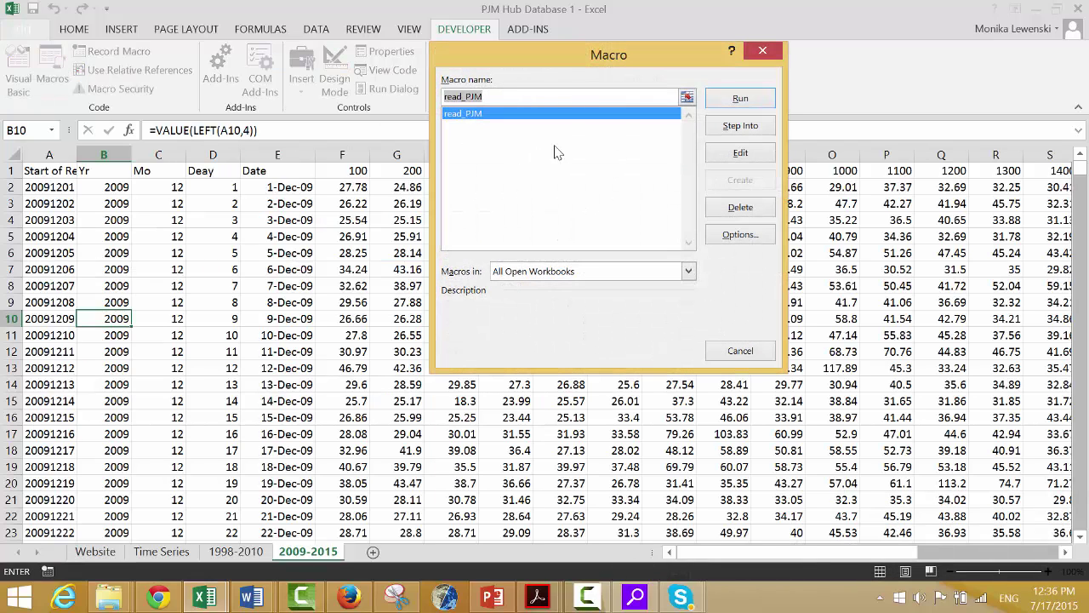
pyautogui.click(739, 154)
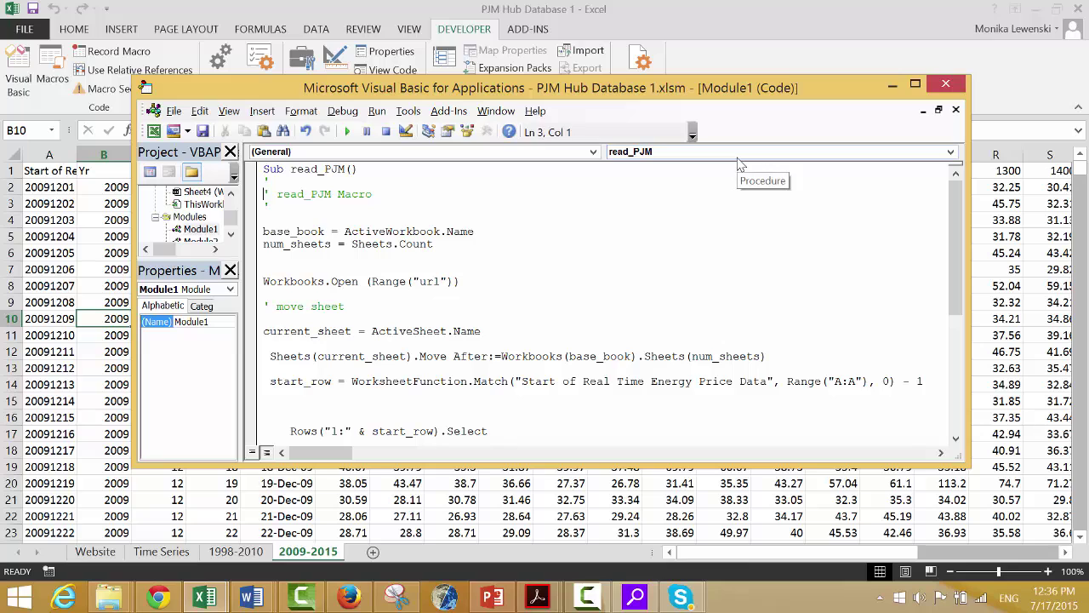
# - Remove the extra blank lines between the start_row statement and Rows("1:" & start_row).Select in the read_PJM macro
pyautogui.press('Down')
pyautogui.press('Down')
pyautogui.press('Down')
pyautogui.press('Down')
pyautogui.press('Down')
pyautogui.press('Down')
pyautogui.press('Down')
pyautogui.press('Down')
pyautogui.press('Down')
pyautogui.press('Down')
pyautogui.press('Down')
pyautogui.press('Down')
pyautogui.press('Down')
pyautogui.press('Down')
pyautogui.press('Down')
pyautogui.press('Down')
pyautogui.press('Down')
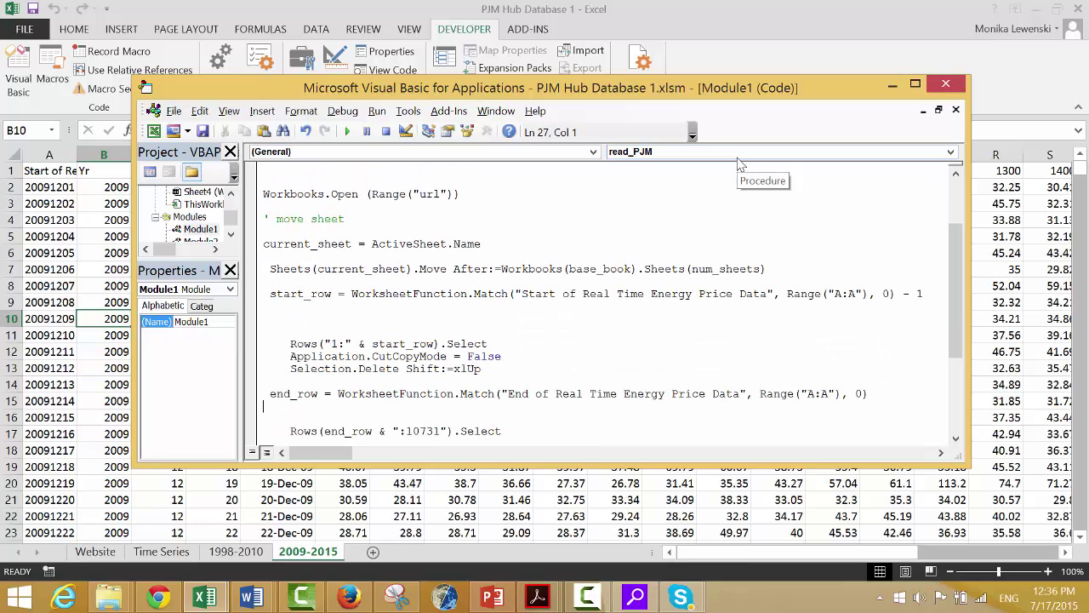
pyautogui.press('BackSpace')
pyautogui.press('BackSpace')
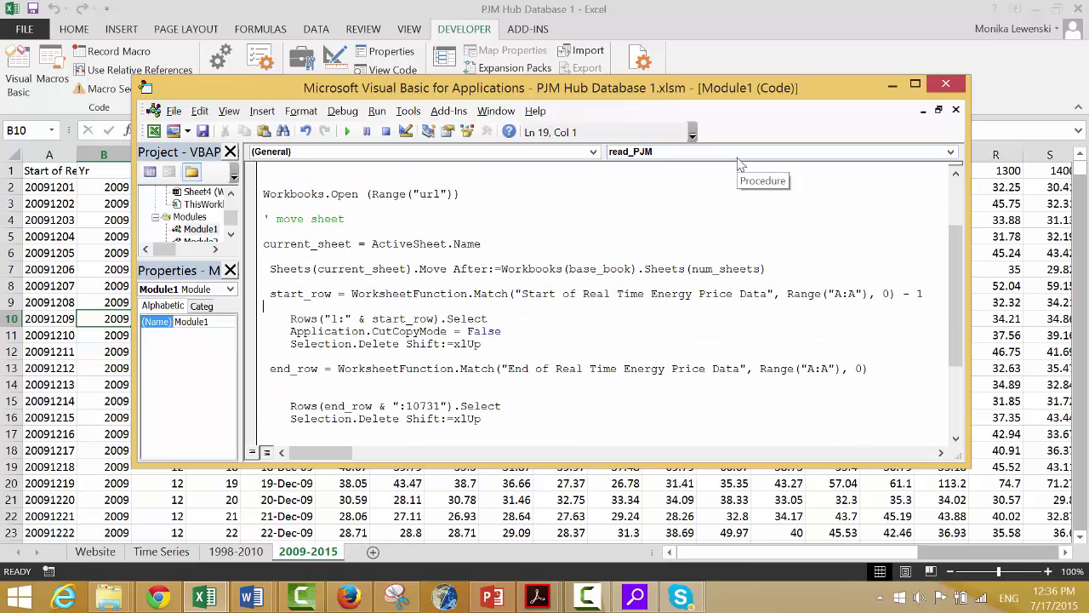
pyautogui.press('Down')
pyautogui.press('Down')
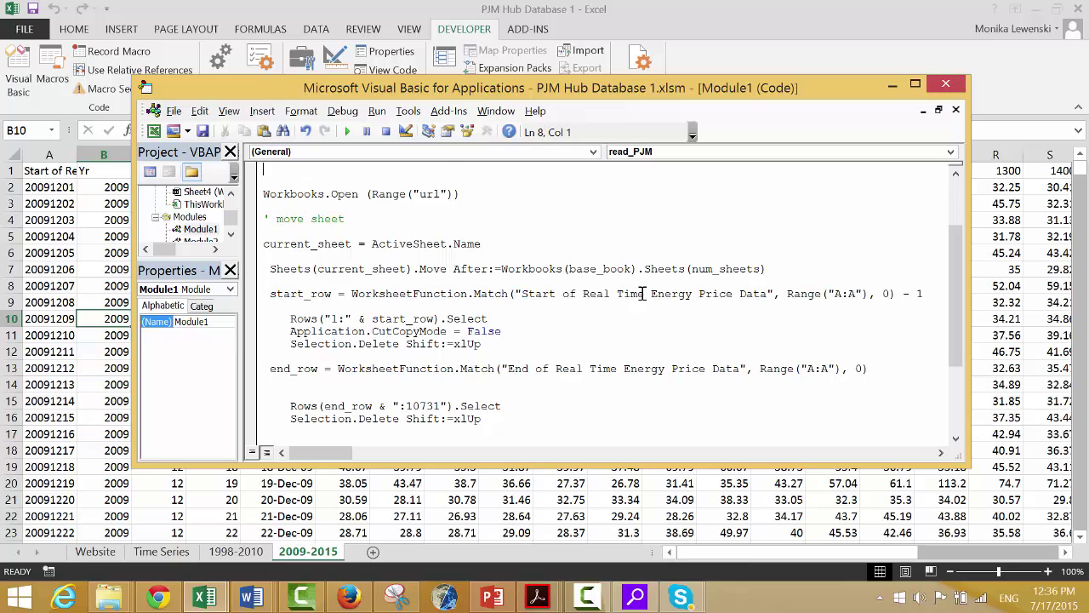
pyautogui.press('Up')
pyautogui.press('Up')
pyautogui.press('Up')
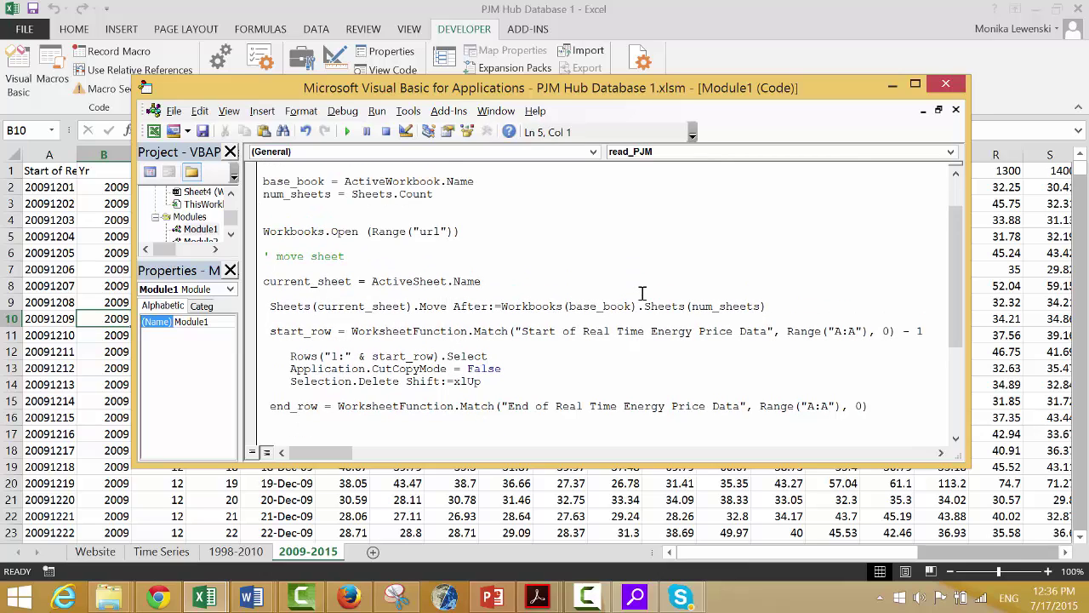
# - Close the code editor and run the Read PJM macro from the Website sheet
pyautogui.click(945, 85)
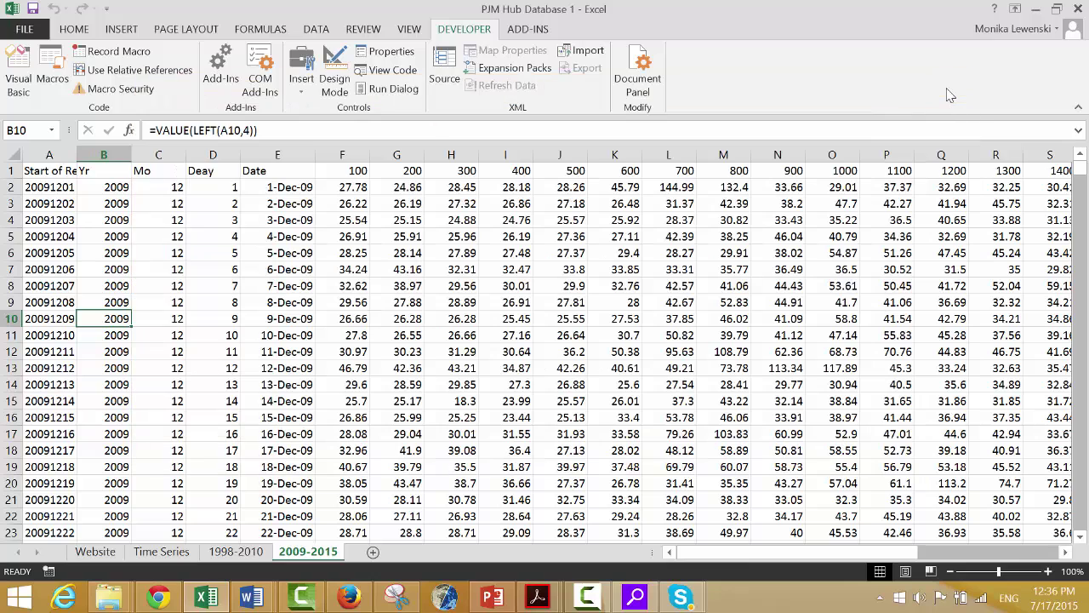
pyautogui.click(95, 558)
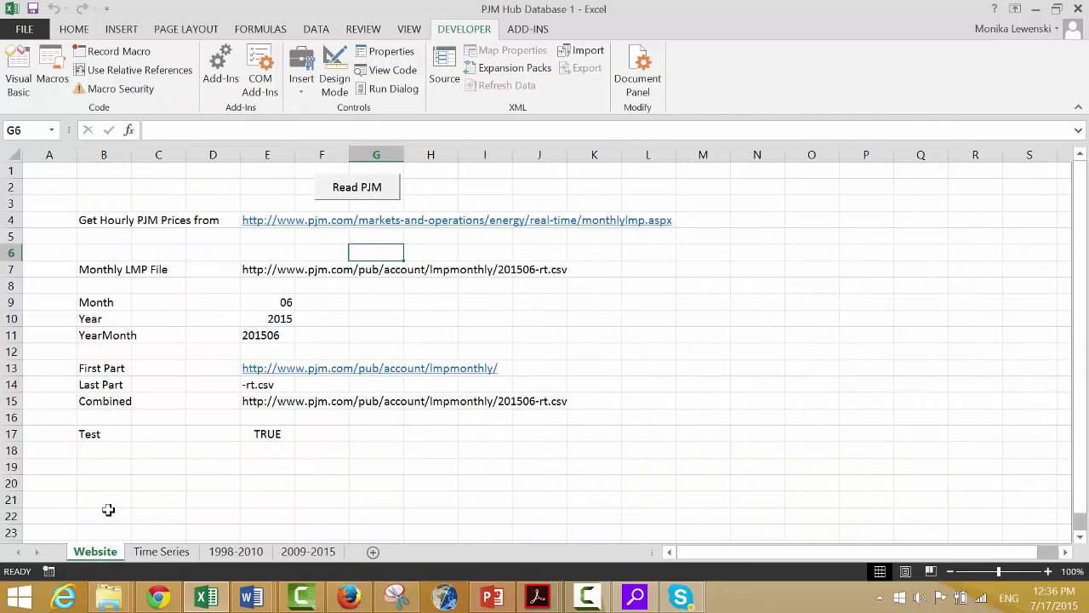
pyautogui.click(340, 192)
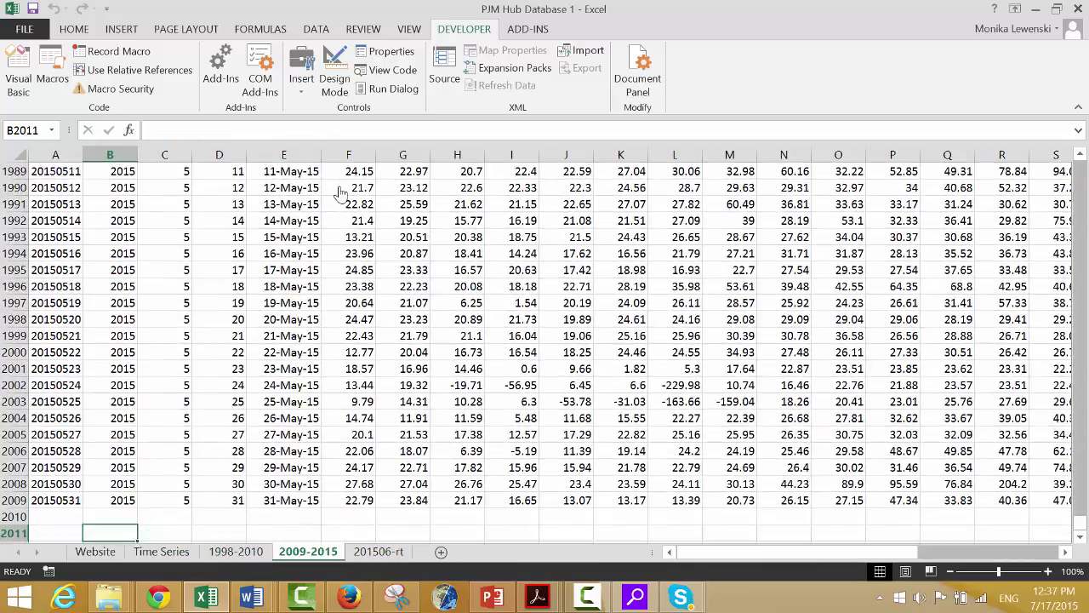
# - In cell A2010 of the 2009-2015 sheet, enter the formula ='201506-rt'!A2 to link the first June date
pyautogui.write('=')
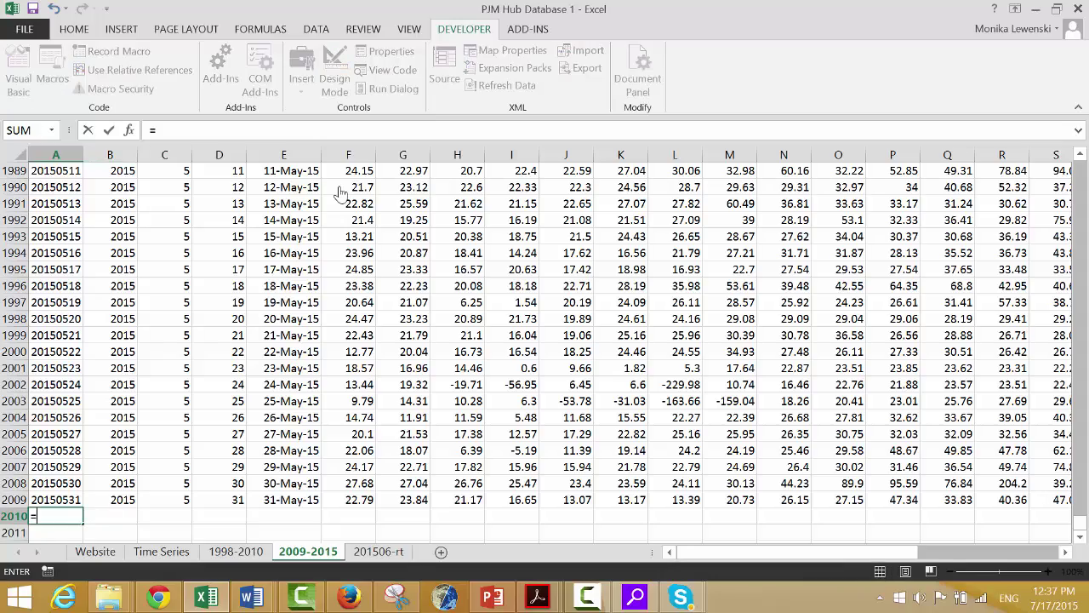
pyautogui.hotkey('ctrl', 'pagedown')
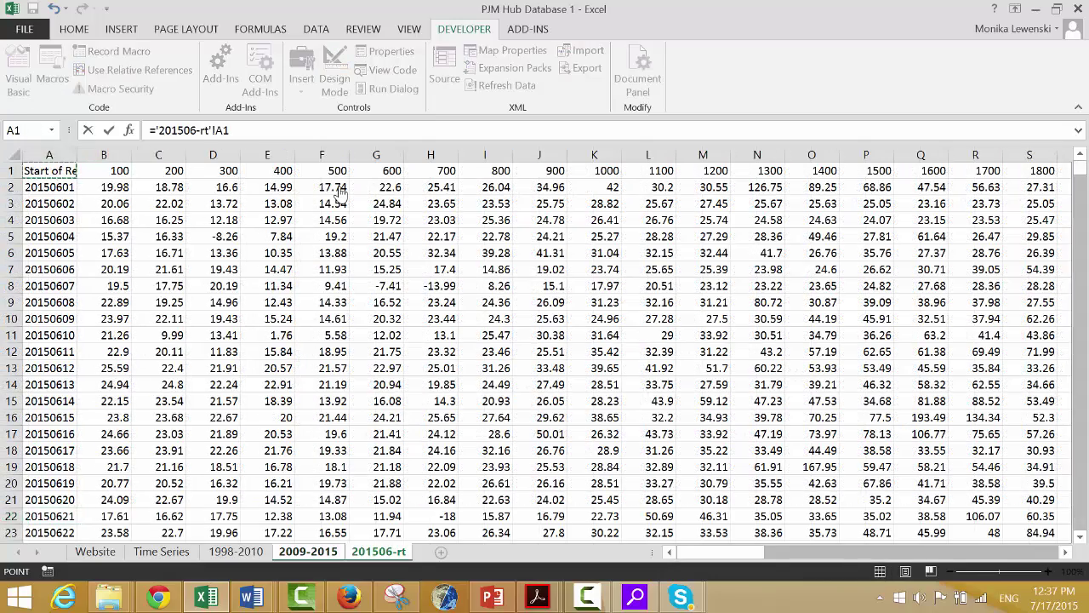
pyautogui.press('Down')
pyautogui.press('Return')
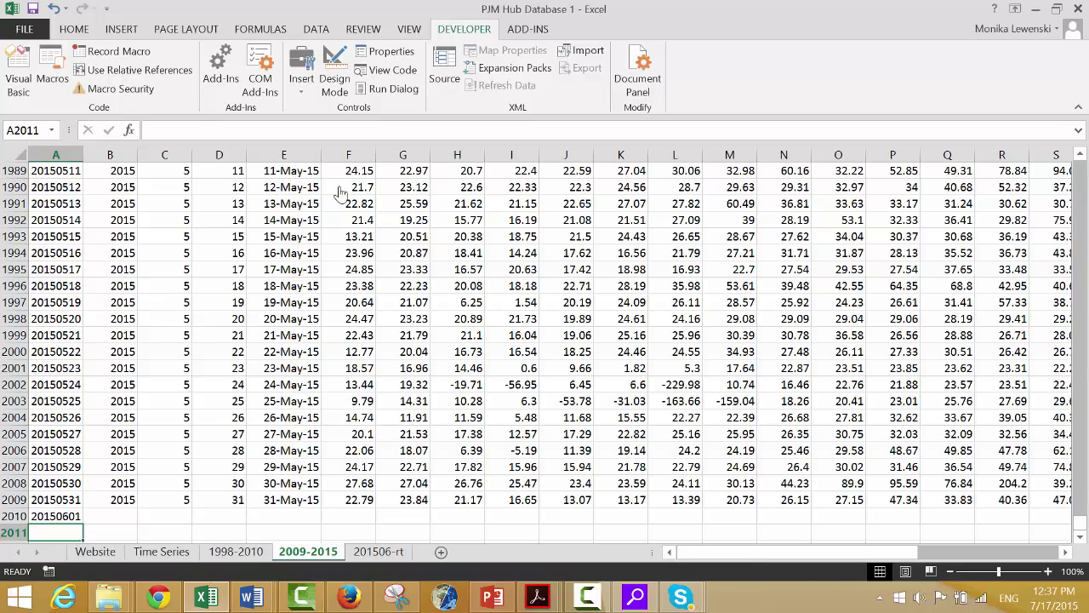
# - Copy the date link formula from A2010 down through A2040 on the 2009-2015 sheet
pyautogui.press('Up')
pyautogui.press('Right')
pyautogui.press('Right')
pyautogui.press('Right')
pyautogui.press('Right')
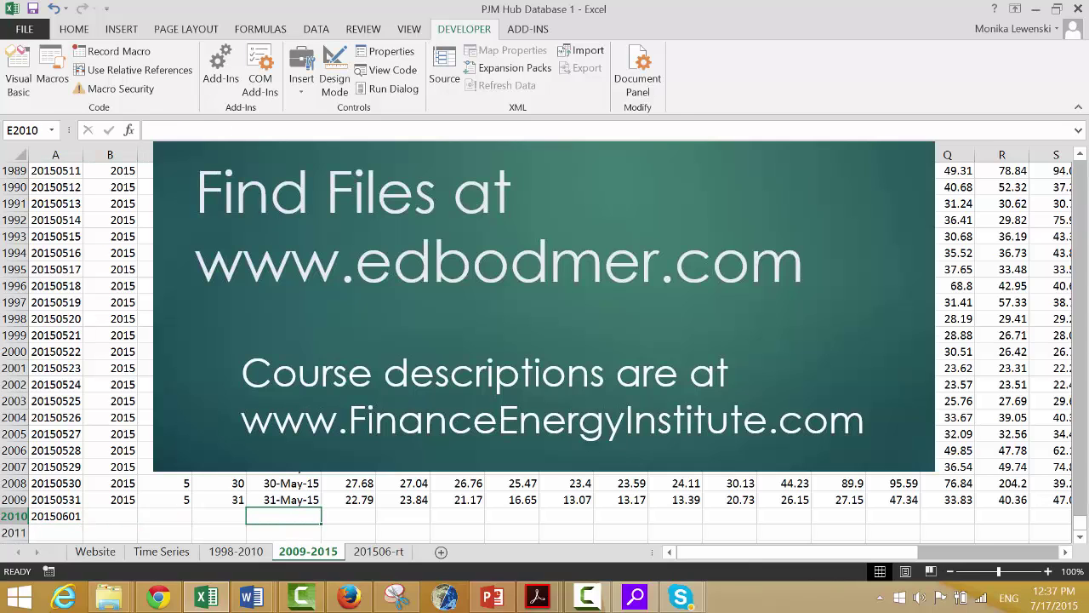
pyautogui.press('Left')
pyautogui.press('Left')
pyautogui.press('Left')
pyautogui.press('Left')
pyautogui.hotkey('shift', 'Down')
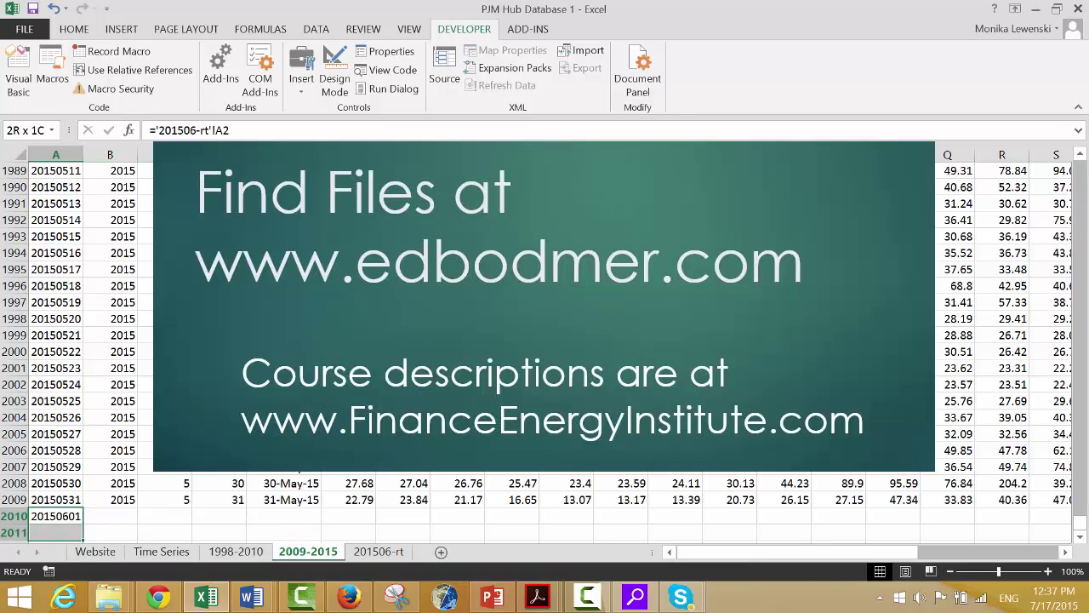
pyautogui.hotkey('shift', 'Down')
pyautogui.hotkey('shift', 'Down')
pyautogui.hotkey('shift', 'Down')
pyautogui.hotkey('shift', 'Down')
pyautogui.hotkey('shift', 'Down')
pyautogui.hotkey('shift', 'Down')
pyautogui.hotkey('shift', 'Down')
pyautogui.hotkey('shift', 'Down')
pyautogui.hotkey('shift', 'Down')
pyautogui.hotkey('shift', 'Down')
pyautogui.hotkey('shift', 'Down')
pyautogui.hotkey('shift', 'Down')
pyautogui.hotkey('shift', 'Down')
pyautogui.hotkey('shift', 'Down')
pyautogui.hotkey('shift', 'Down')
pyautogui.hotkey('shift', 'Down')
pyautogui.hotkey('shift', 'Down')
pyautogui.hotkey('shift', 'Down')
pyautogui.hotkey('shift', 'Down')
pyautogui.hotkey('shift', 'Down')
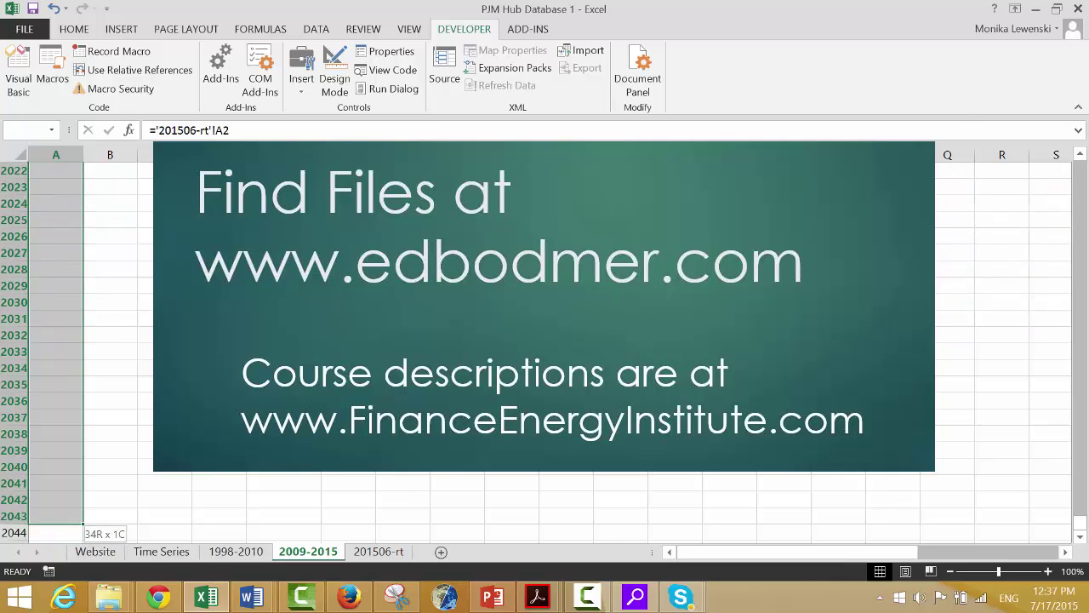
pyautogui.hotkey('shift', 'Up')
pyautogui.hotkey('shift', 'Up')
pyautogui.hotkey('shift', 'Up')
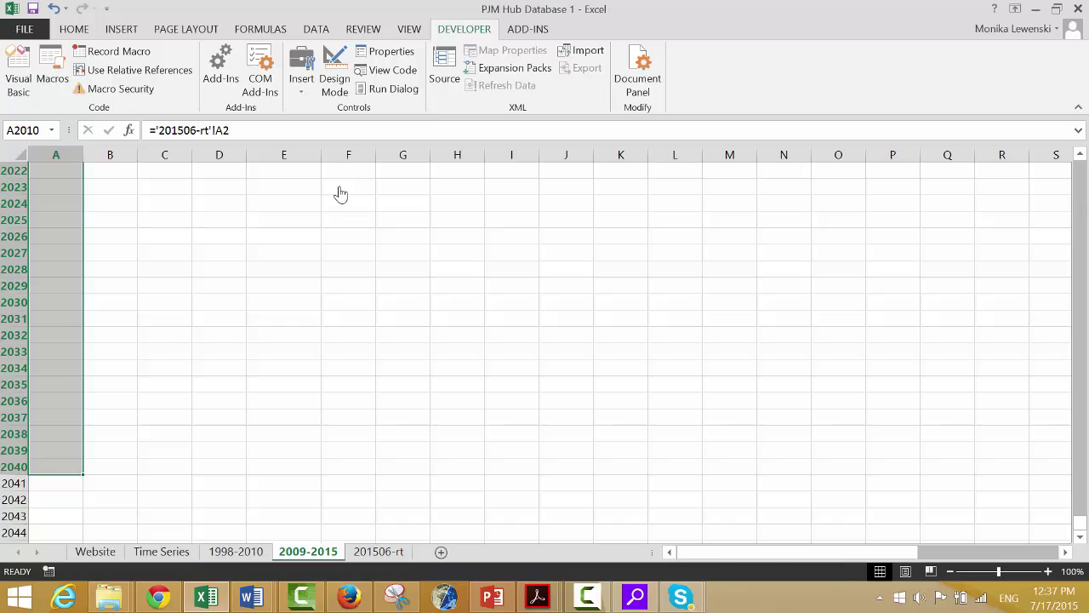
pyautogui.hotkey('ctrl', 'v')
# - Clear the surplus link formula in cell A2040, below the last June date
pyautogui.press('Down')
pyautogui.press('Down')
pyautogui.press('Down')
pyautogui.press('Down')
pyautogui.press('Down')
pyautogui.press('Down')
pyautogui.press('Down')
pyautogui.press('Down')
pyautogui.press('Down')
pyautogui.press('Down')
pyautogui.press('Down')
pyautogui.press('Down')
pyautogui.press('Down')
pyautogui.press('Down')
pyautogui.press('Down')
pyautogui.press('Down')
pyautogui.press('Down')
pyautogui.press('Down')
pyautogui.press('Down')
pyautogui.press('Down')
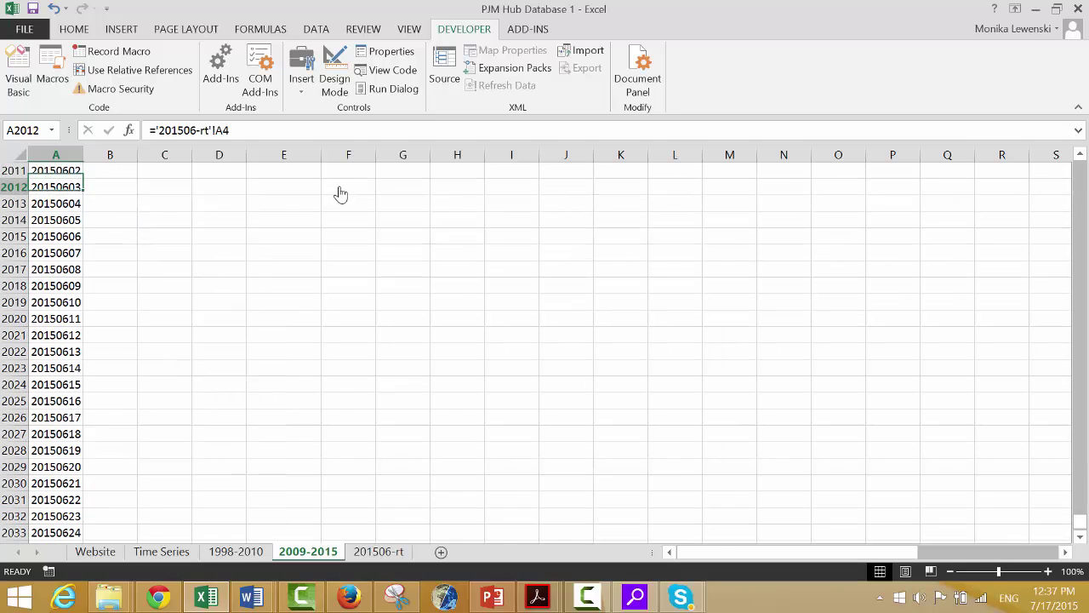
pyautogui.press('Up')
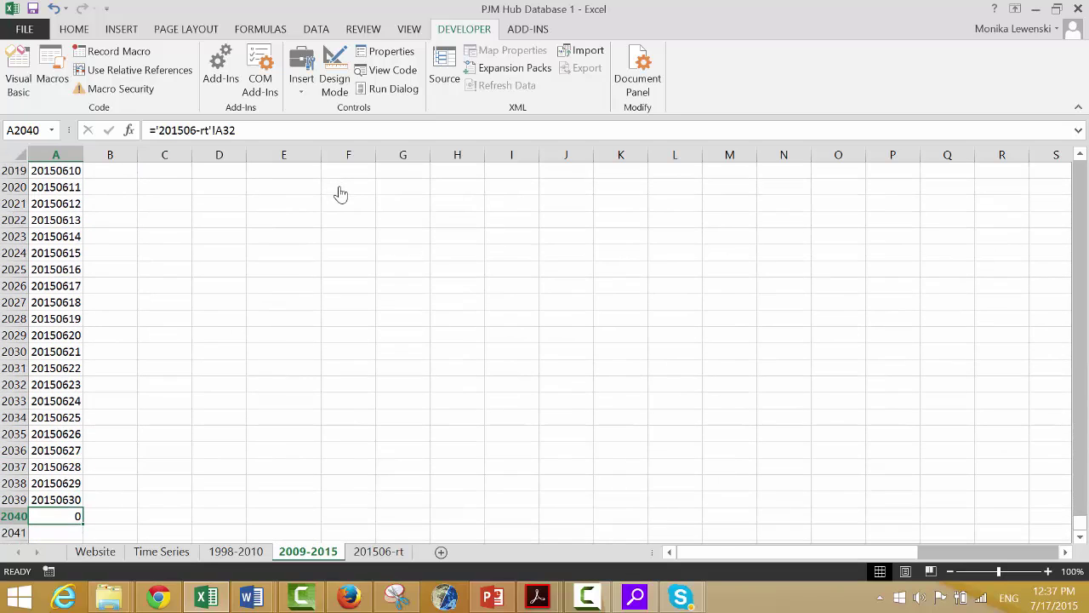
pyautogui.press('Delete')
pyautogui.press('Up')
# - In cell F2010 of the 2009-2015 sheet, enter the formula ='201506-rt'!B2 to link the first hourly price
pyautogui.hotkey('ctrl', 'Home')
pyautogui.press('Down')
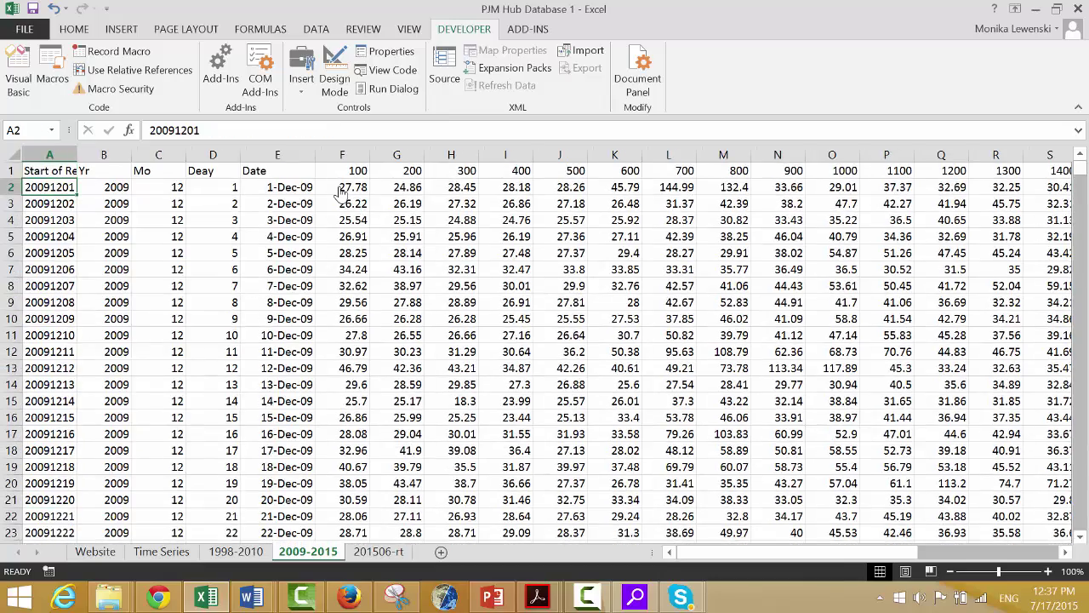
pyautogui.hotkey('ctrl', 'Down')
pyautogui.press('Right')
pyautogui.hotkey('ctrl', 'Up')
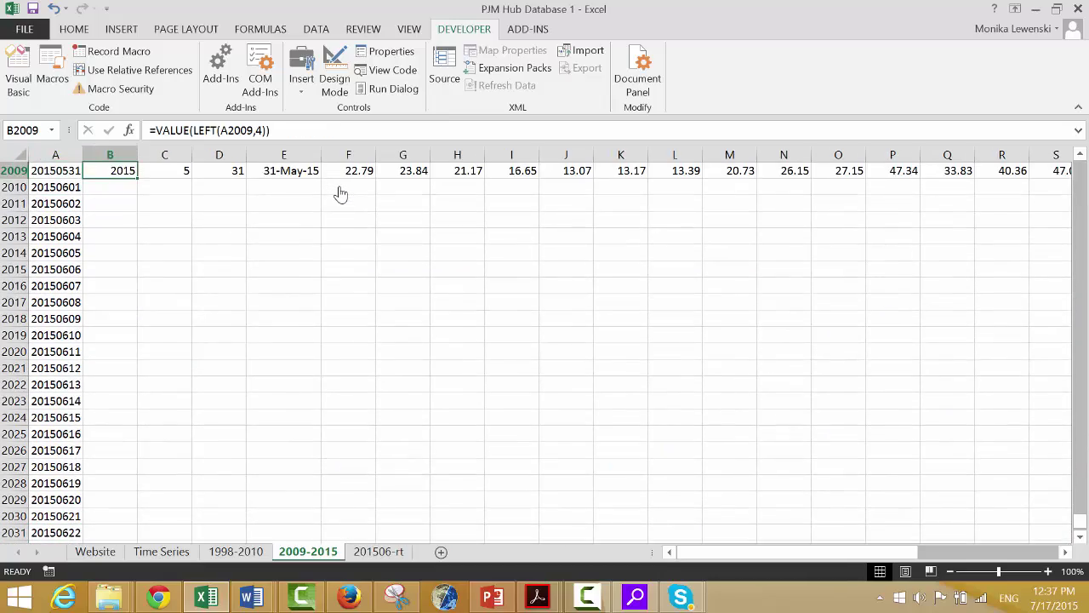
pyautogui.press('Down')
pyautogui.press('Up')
pyautogui.press('Right')
pyautogui.press('Right')
pyautogui.press('Right')
pyautogui.press('Right')
pyautogui.press('Down')
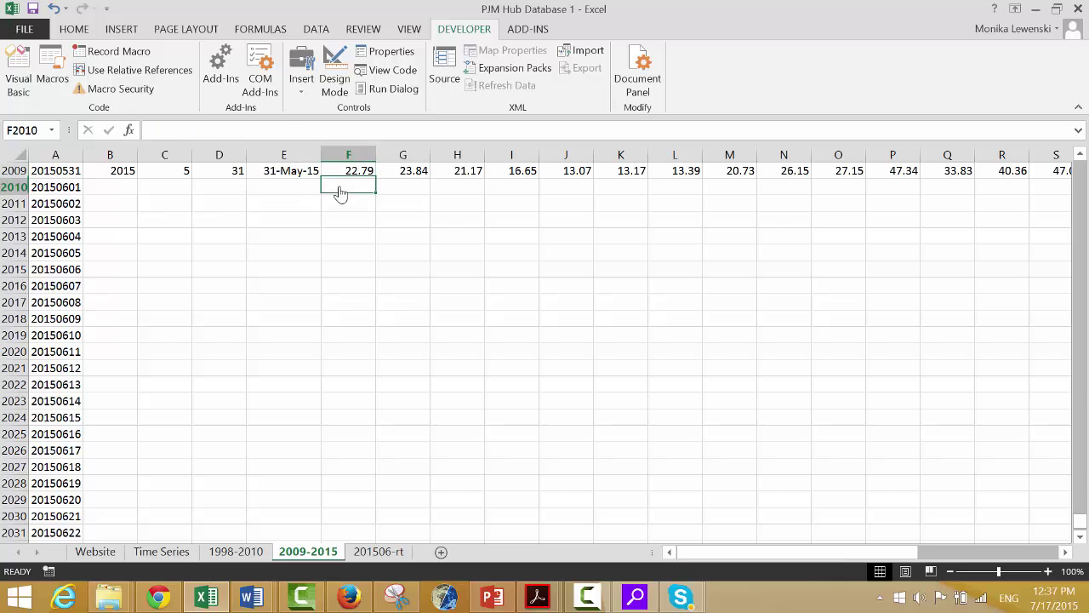
pyautogui.write('=')
pyautogui.hotkey('ctrl', 'pagedown')
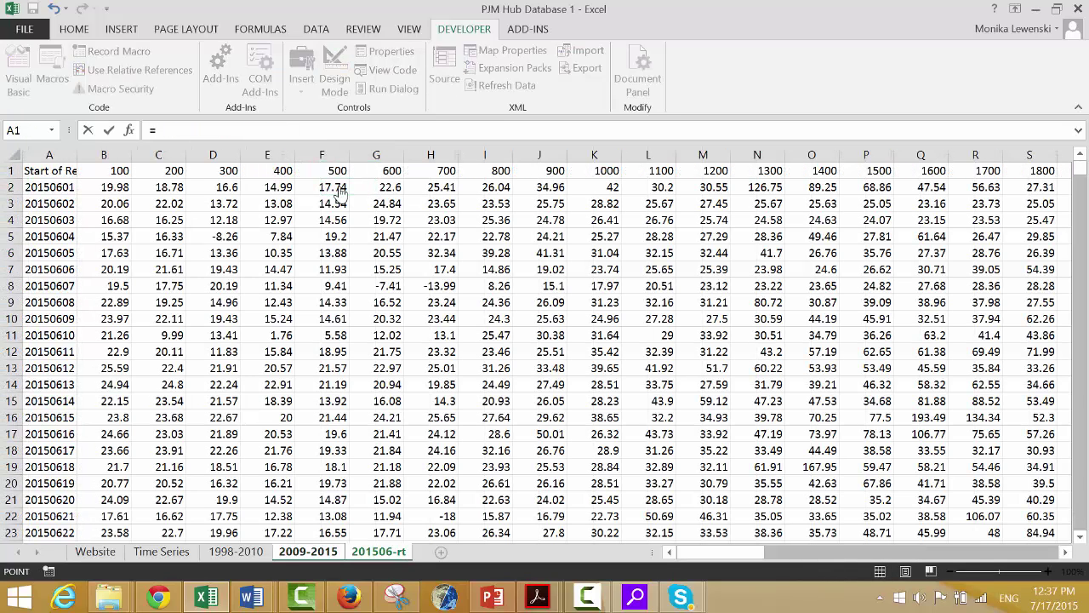
pyautogui.click(121, 192)
pyautogui.press('Return')
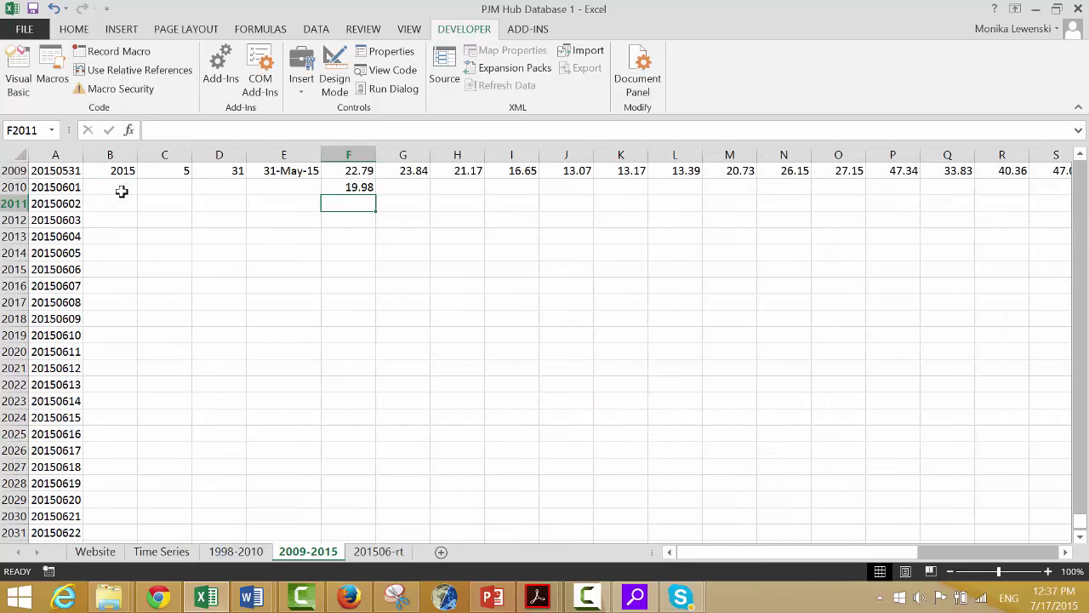
# - Copy the price link formula from F2010 down through F2039, matching the June dates in column A
pyautogui.press('Up')
pyautogui.hotkey('shift', 'Down')
pyautogui.hotkey('shift', 'Down')
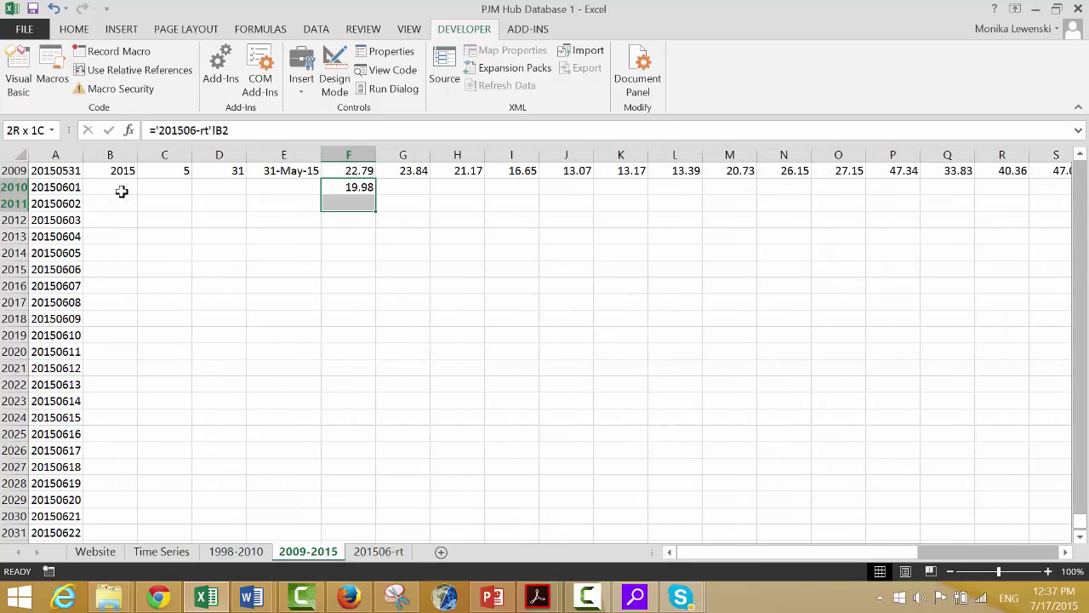
pyautogui.hotkey('ctrl', 'shift', 'Down')
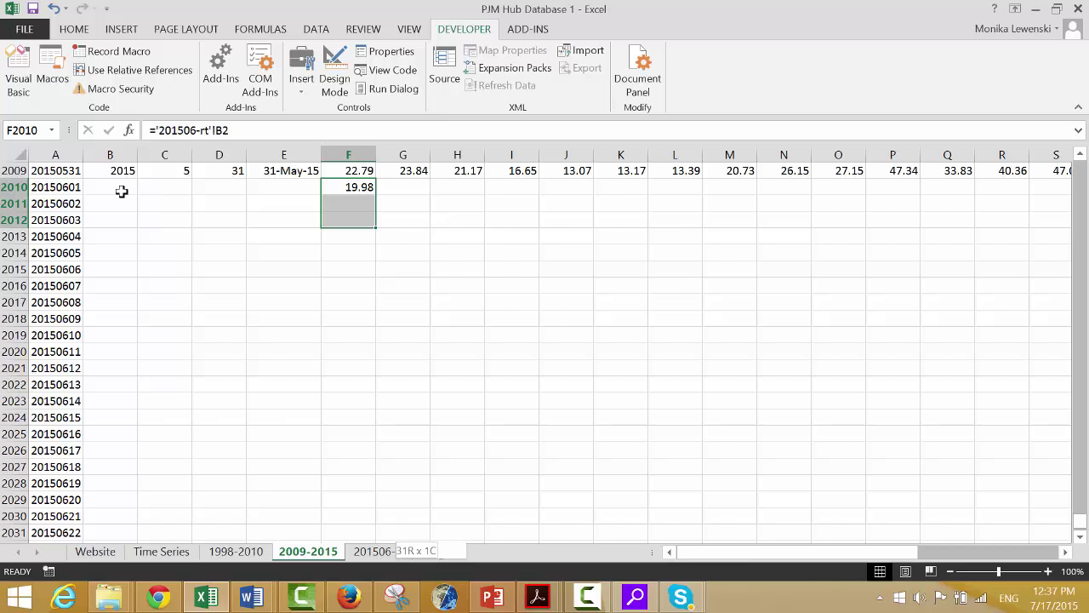
pyautogui.hotkey('ctrl', 'shift', 'Up')
pyautogui.hotkey('shift', 'Down')
pyautogui.hotkey('shift', 'Down')
pyautogui.hotkey('shift', 'Down')
pyautogui.hotkey('shift', 'Down')
pyautogui.hotkey('shift', 'Down')
pyautogui.hotkey('shift', 'Down')
pyautogui.hotkey('shift', 'Down')
pyautogui.hotkey('shift', 'Down')
pyautogui.hotkey('shift', 'Down')
pyautogui.hotkey('shift', 'Down')
pyautogui.hotkey('shift', 'Down')
pyautogui.hotkey('shift', 'Down')
pyautogui.hotkey('shift', 'Down')
pyautogui.hotkey('shift', 'Down')
pyautogui.hotkey('shift', 'Down')
pyautogui.hotkey('shift', 'Down')
pyautogui.hotkey('shift', 'Down')
pyautogui.hotkey('shift', 'Down')
pyautogui.hotkey('shift', 'Down')
pyautogui.hotkey('shift', 'Down')
pyautogui.hotkey('shift', 'Down')
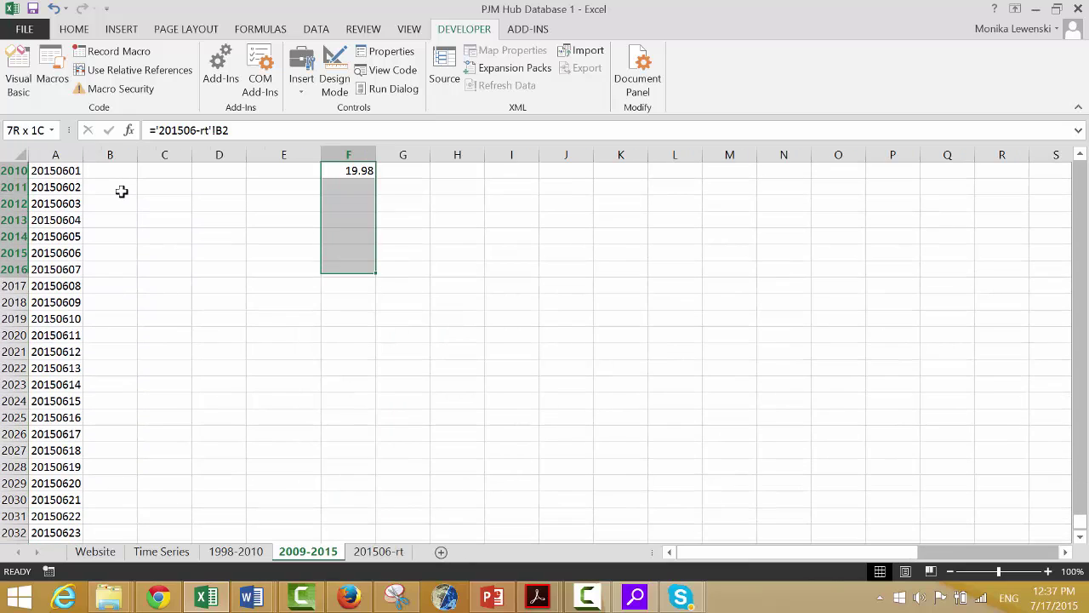
pyautogui.hotkey('shift', 'Up')
pyautogui.hotkey('shift', 'Up')
pyautogui.hotkey('shift', 'Up')
pyautogui.hotkey('shift', 'Up')
pyautogui.hotkey('shift', 'Up')
pyautogui.hotkey('shift', 'Up')
pyautogui.hotkey('shift', 'Up')
pyautogui.hotkey('shift', 'Up')
pyautogui.hotkey('shift', 'Up')
pyautogui.hotkey('shift', 'Up')
pyautogui.hotkey('shift', 'Up')
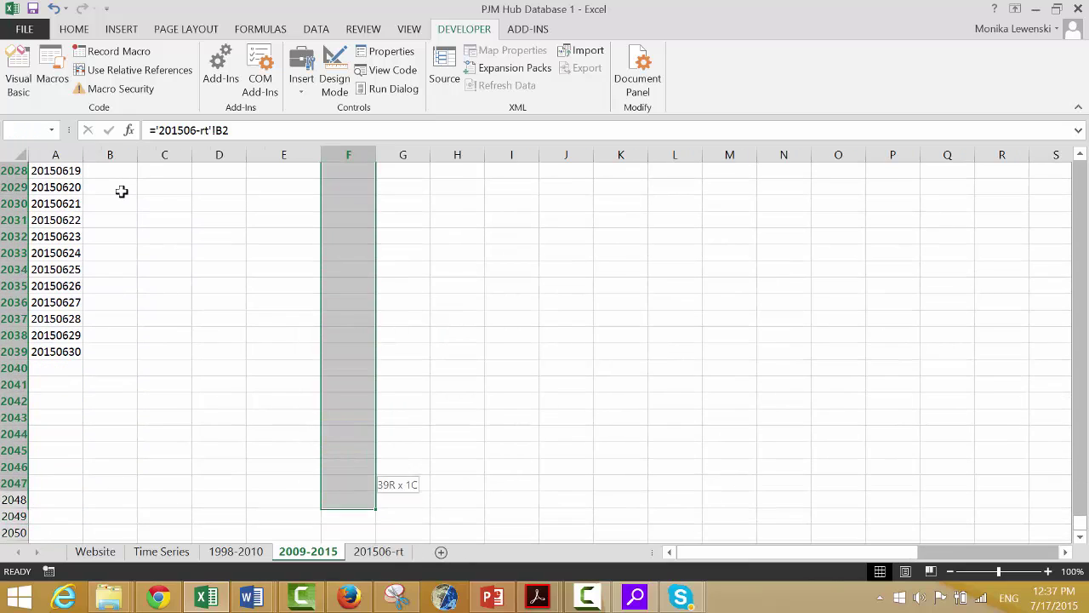
pyautogui.hotkey('shift', 'Down')
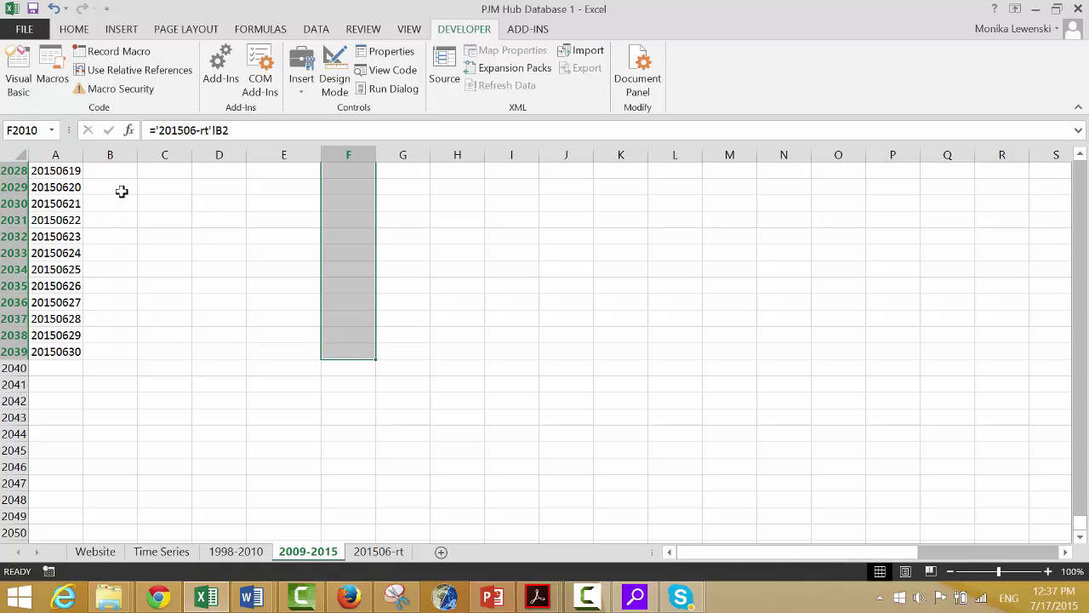
pyautogui.hotkey('ctrl', 'v')
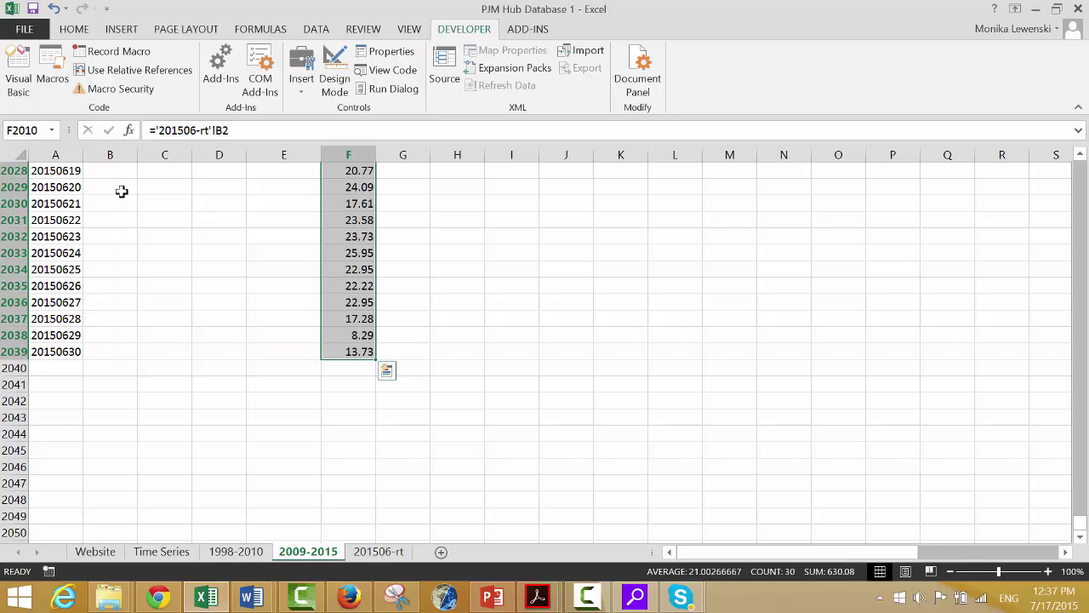
pyautogui.press('Up')
pyautogui.press('Down')
pyautogui.hotkey('ctrl', 'shift', 'Down')
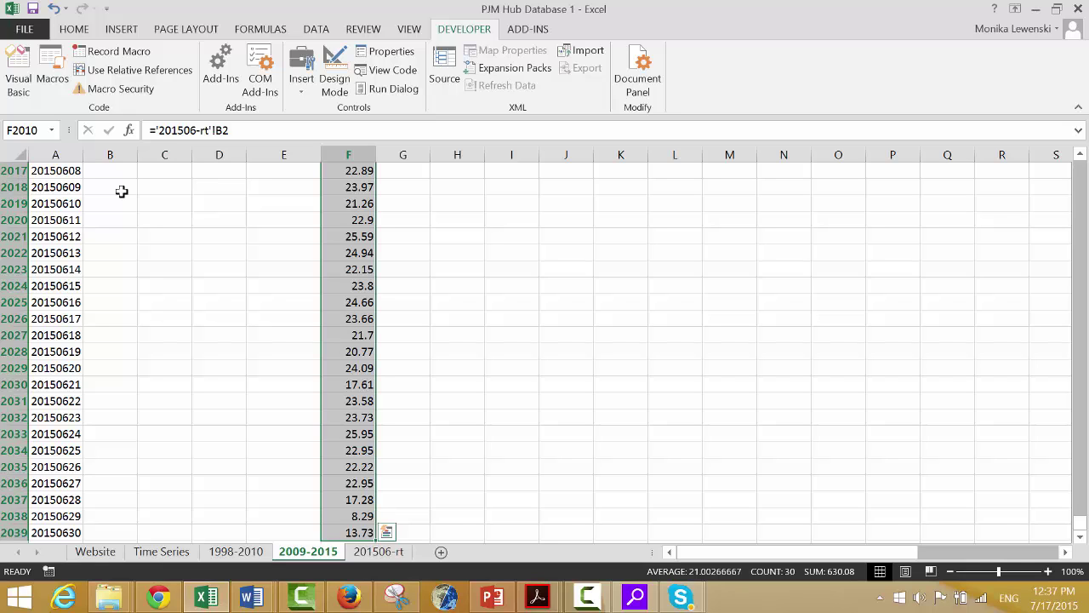
pyautogui.press('Return')
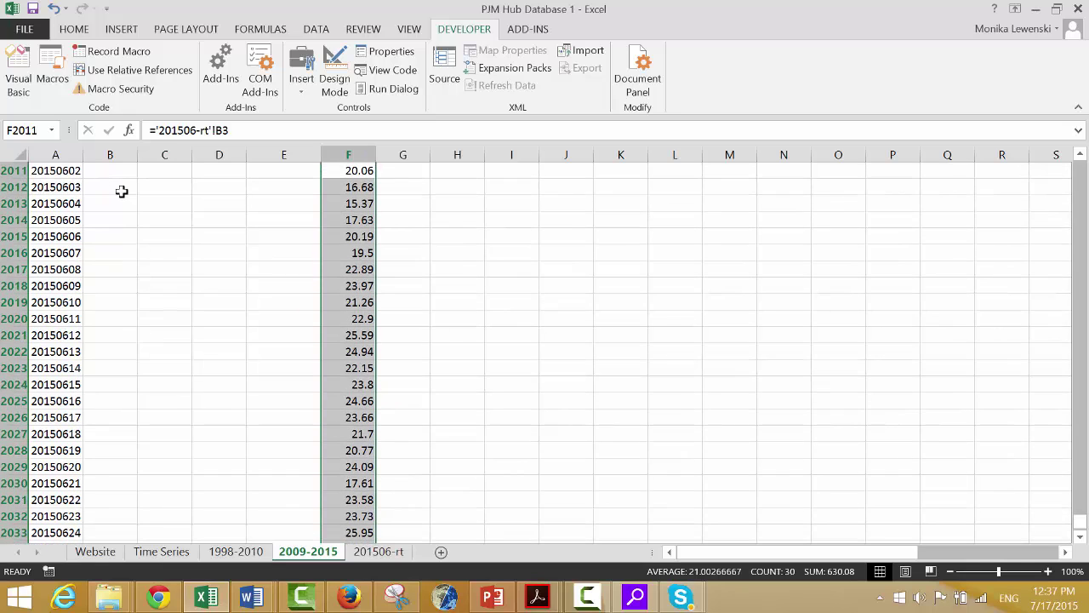
# - Copy the hourly price link formulas from column F across through column AC for the June 2015 rows
pyautogui.hotkey('ctrl', 'v')
pyautogui.hotkey('shift', 'Right')
pyautogui.hotkey('shift', 'Right')
pyautogui.hotkey('shift', 'Right')
pyautogui.hotkey('shift', 'Right')
pyautogui.hotkey('shift', 'Right')
pyautogui.hotkey('shift', 'Right')
pyautogui.hotkey('shift', 'Right')
pyautogui.hotkey('shift', 'Right')
pyautogui.hotkey('shift', 'Right')
pyautogui.hotkey('shift', 'Right')
pyautogui.hotkey('shift', 'Right')
pyautogui.hotkey('shift', 'Right')
pyautogui.hotkey('shift', 'Right')
pyautogui.hotkey('shift', 'Right')
pyautogui.hotkey('shift', 'Right')
pyautogui.hotkey('shift', 'Right')
pyautogui.hotkey('shift', 'Right')
pyautogui.hotkey('shift', 'Right')
pyautogui.hotkey('shift', 'Right')
pyautogui.hotkey('shift', 'Right')
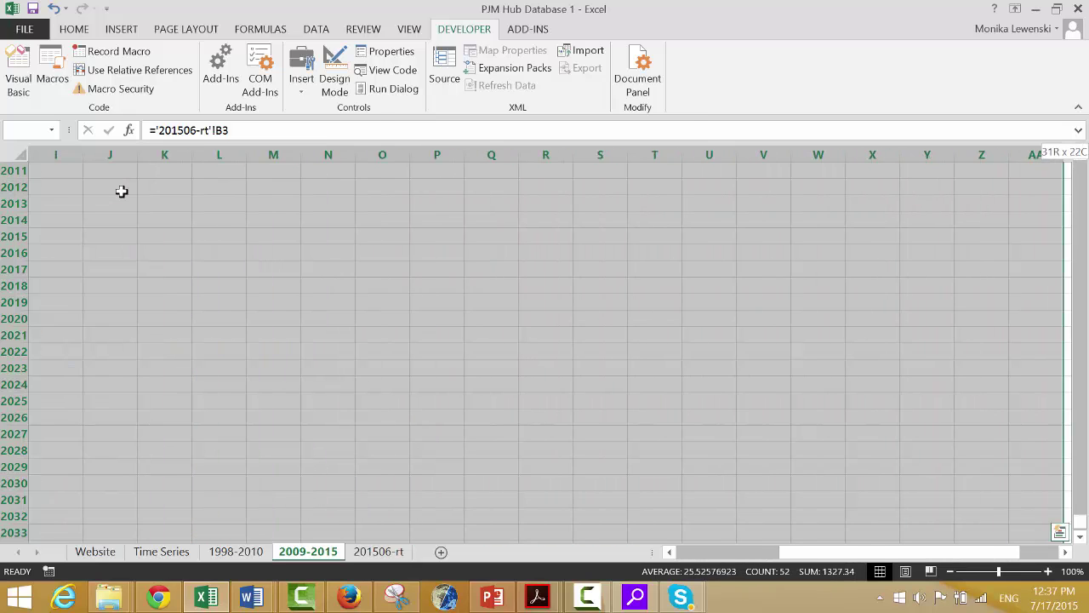
pyautogui.hotkey('ctrl', 'v')
pyautogui.hotkey('shift', 'Right')
pyautogui.hotkey('shift', 'Right')
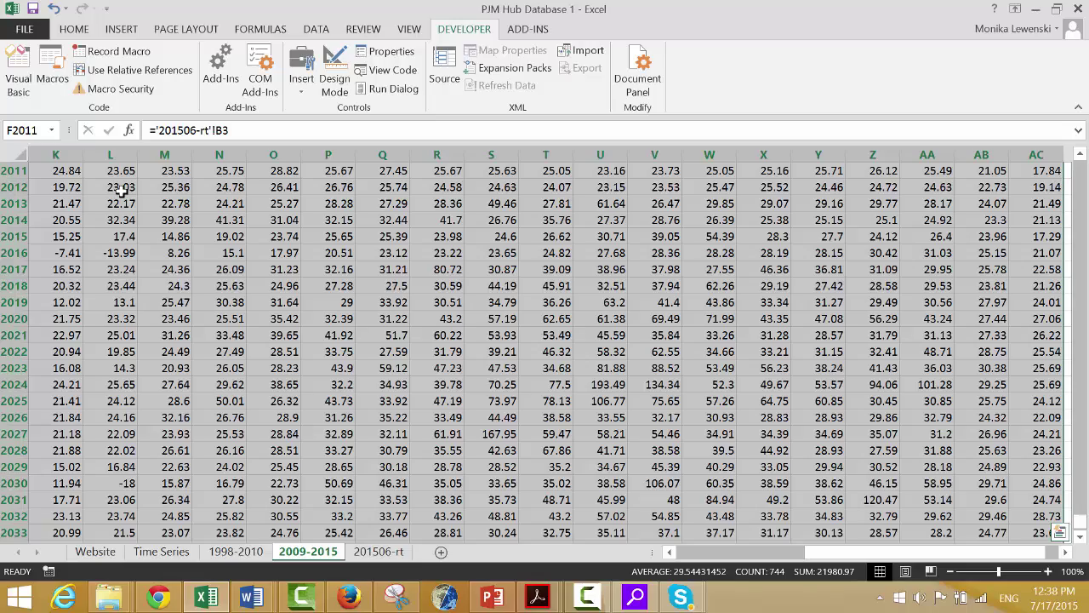
# - Copy the year, month, day and date formulas from B2009:E2009 down through row 2039, matching the June dates
pyautogui.press('Left')
pyautogui.press('Up')
pyautogui.press('Up')
pyautogui.press('Up')
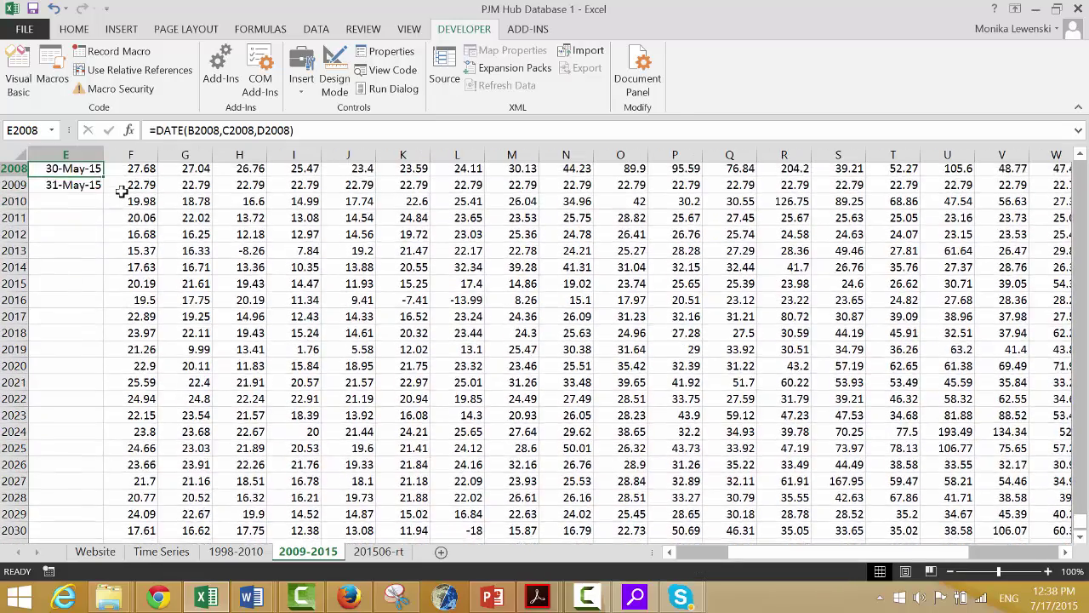
pyautogui.press('Left')
pyautogui.press('Left')
pyautogui.press('Left')
pyautogui.press('Left')
pyautogui.press('Down')
pyautogui.press('Right')
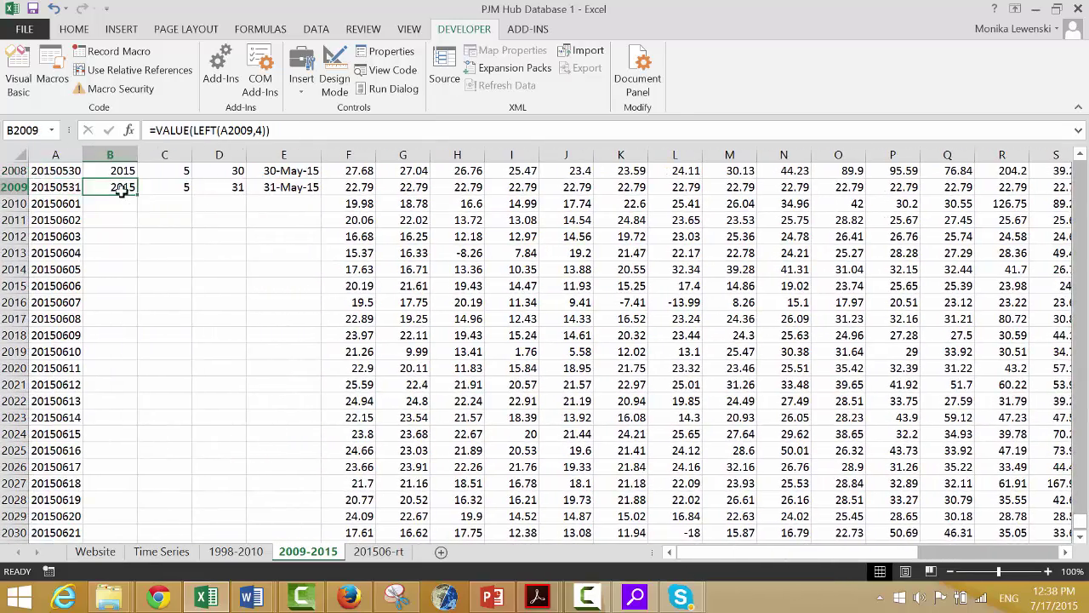
pyautogui.hotkey('shift', 'Right')
pyautogui.hotkey('shift', 'Right')
pyautogui.hotkey('shift', 'Right')
pyautogui.hotkey('shift', 'Right')
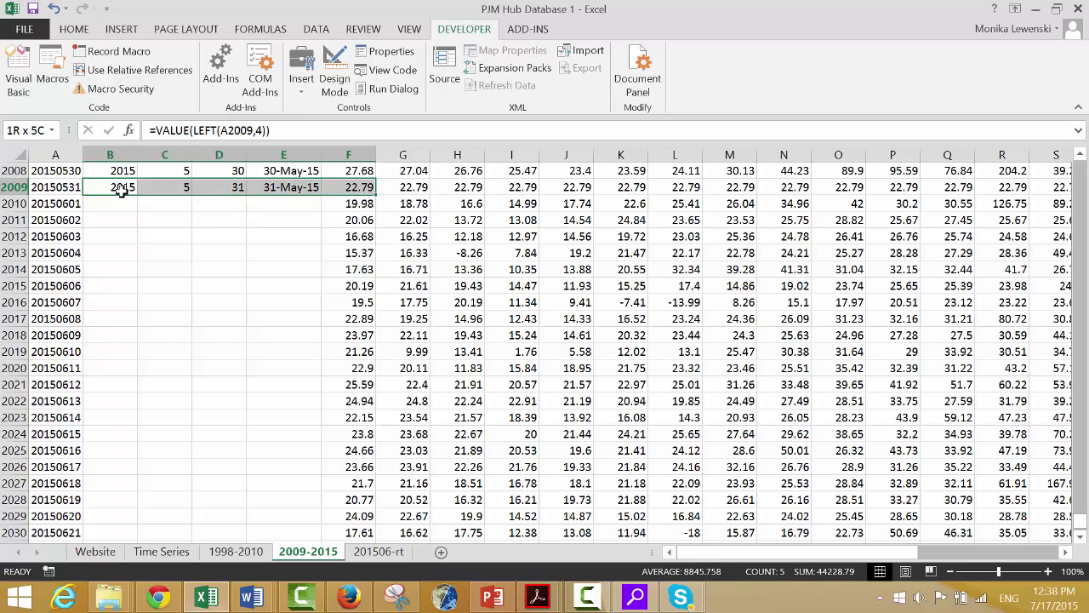
pyautogui.hotkey('shift', 'Left')
pyautogui.hotkey('shift', 'Down')
pyautogui.hotkey('shift', 'Down')
pyautogui.hotkey('shift', 'Down')
pyautogui.hotkey('shift', 'Down')
pyautogui.hotkey('shift', 'Down')
pyautogui.hotkey('shift', 'Down')
pyautogui.hotkey('shift', 'Down')
pyautogui.hotkey('shift', 'Down')
pyautogui.hotkey('shift', 'Down')
pyautogui.hotkey('shift', 'Down')
pyautogui.hotkey('shift', 'Down')
pyautogui.hotkey('shift', 'Down')
pyautogui.hotkey('shift', 'Down')
pyautogui.hotkey('shift', 'Down')
pyautogui.hotkey('shift', 'Down')
pyautogui.hotkey('shift', 'Down')
pyautogui.hotkey('shift', 'Down')
pyautogui.hotkey('shift', 'Down')
pyautogui.hotkey('shift', 'Down')
pyautogui.hotkey('shift', 'Down')
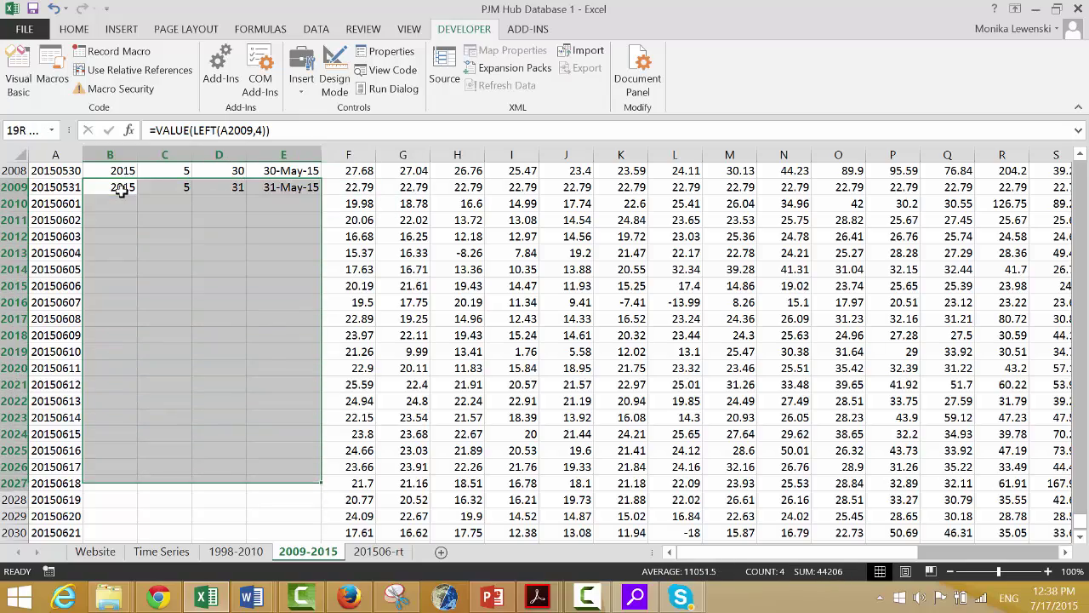
pyautogui.hotkey('shift', 'Down')
pyautogui.hotkey('shift', 'Down')
pyautogui.hotkey('shift', 'Down')
pyautogui.hotkey('shift', 'Down')
pyautogui.hotkey('shift', 'Down')
pyautogui.hotkey('shift', 'Down')
pyautogui.hotkey('shift', 'Down')
pyautogui.hotkey('shift', 'Down')
pyautogui.hotkey('shift', 'Down')
pyautogui.hotkey('shift', 'Up')
pyautogui.hotkey('shift', 'Up')
pyautogui.hotkey('shift', 'Up')
pyautogui.hotkey('shift', 'Up')
pyautogui.hotkey('shift', 'Up')
pyautogui.hotkey('shift', 'Up')
pyautogui.hotkey('shift', 'Up')
pyautogui.hotkey('shift', 'Up')
pyautogui.hotkey('shift', 'Up')
pyautogui.hotkey('shift', 'Up')
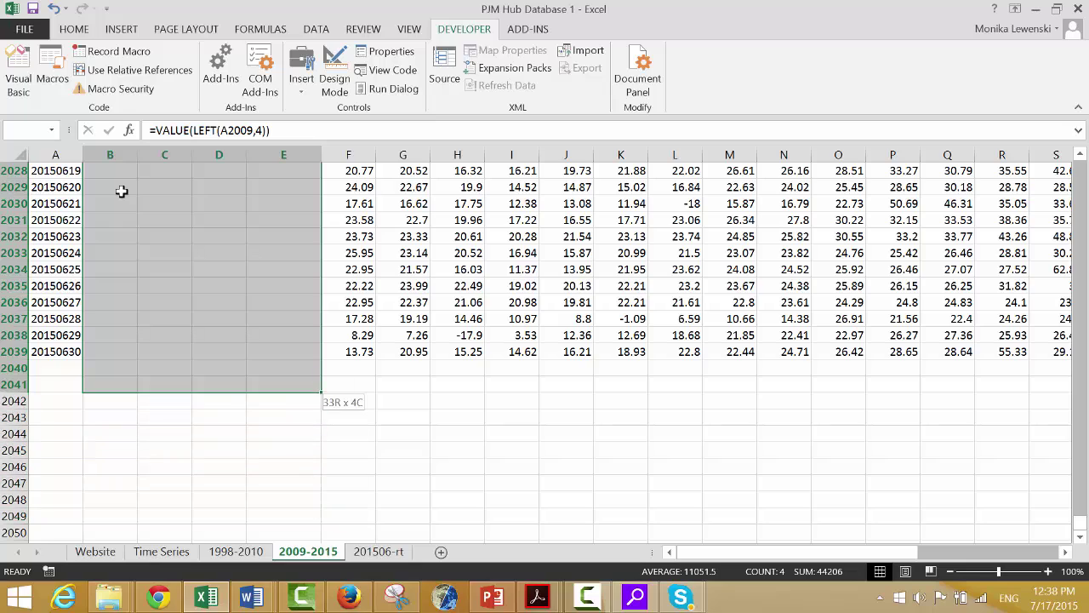
pyautogui.hotkey('ctrl', 'd')
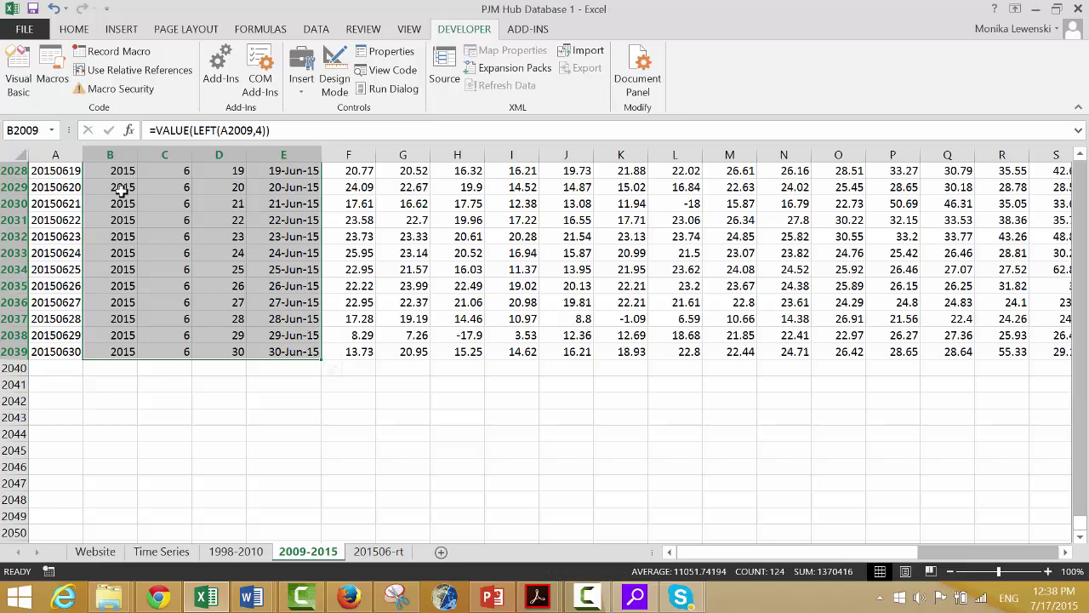
# - Open the Time Series sheet and go to the last filled row of its Electricity column
pyautogui.hotkey('ctrl', 'pageup')
pyautogui.press('Left')
pyautogui.press('Left')
pyautogui.press('Left')
pyautogui.press('Left')
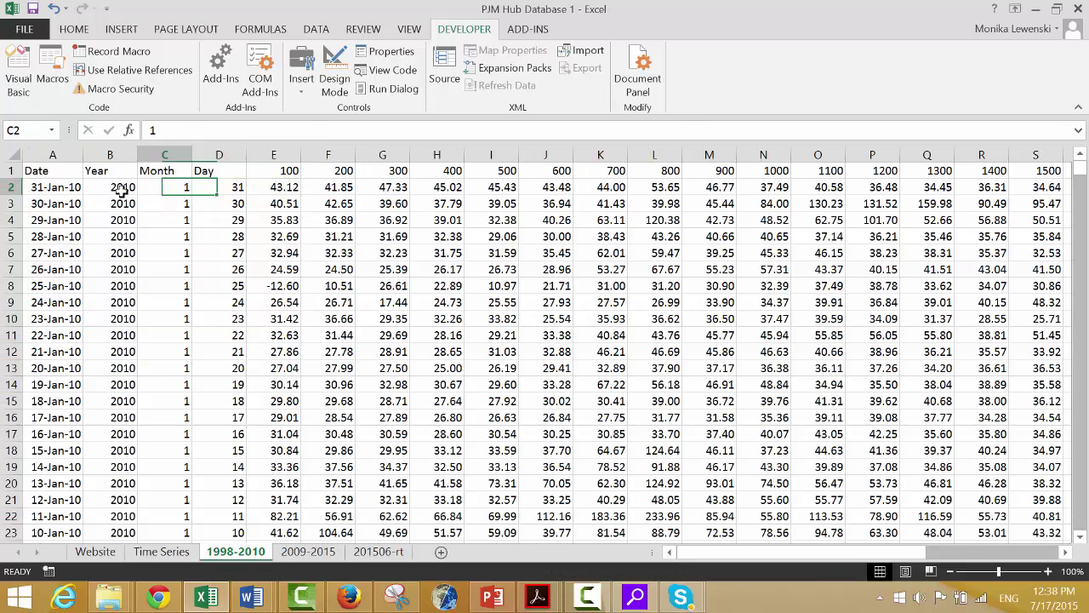
pyautogui.hotkey('ctrl', 'pageup')
pyautogui.hotkey('ctrl', 'pageup')
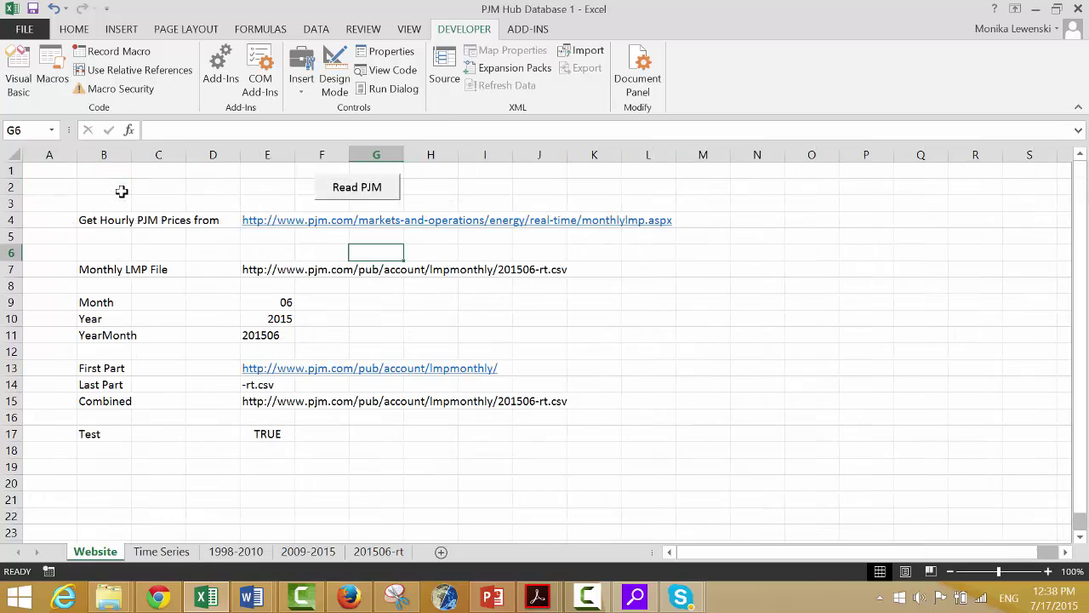
pyautogui.hotkey('ctrl', 'pagedown')
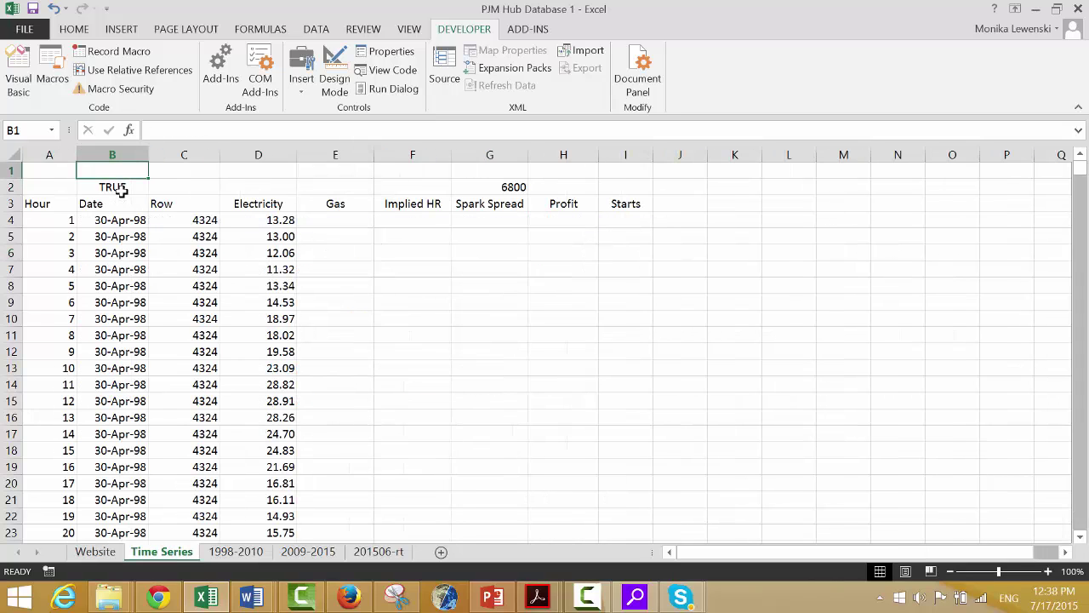
pyautogui.press('Right')
pyautogui.press('Right')
pyautogui.press('Down')
pyautogui.press('Down')
pyautogui.press('Down')
pyautogui.hotkey('ctrl', 'Down')
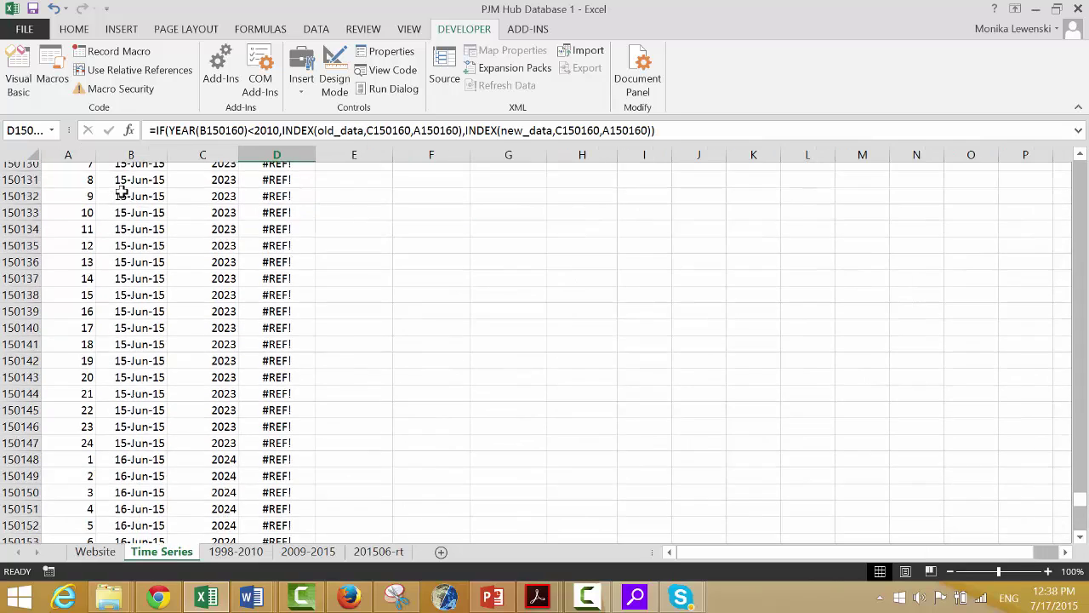
# - Examine the Electricity column upward through the mid-June 2015 hours on the Time Series sheet
pyautogui.press('Up')
pyautogui.press('Up')
pyautogui.press('Up')
pyautogui.press('Up')
pyautogui.press('Up')
pyautogui.press('Up')
pyautogui.press('Up')
pyautogui.press('Up')
pyautogui.press('Up')
pyautogui.press('Up')
pyautogui.press('Up')
pyautogui.press('Up')
pyautogui.press('Up')
pyautogui.press('Up')
pyautogui.press('Up')
pyautogui.press('Up')
pyautogui.press('Up')
pyautogui.press('Up')
pyautogui.press('Up')
pyautogui.press('Up')
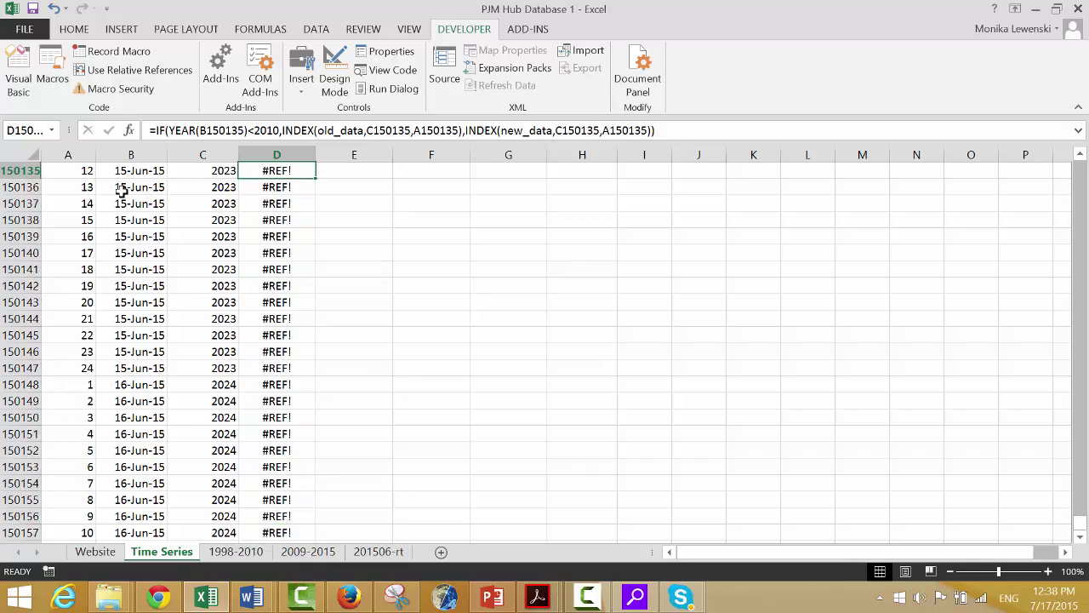
pyautogui.press('Up')
pyautogui.press('Up')
pyautogui.press('Up')
pyautogui.press('Up')
pyautogui.press('Up')
pyautogui.press('Up')
pyautogui.press('Up')
pyautogui.press('Up')
pyautogui.press('Up')
pyautogui.press('Up')
pyautogui.press('Up')
pyautogui.press('Up')
pyautogui.press('Up')
pyautogui.press('Up')
pyautogui.press('Up')
pyautogui.press('Up')
pyautogui.press('Up')
pyautogui.press('Up')
pyautogui.press('Up')
pyautogui.press('Up')
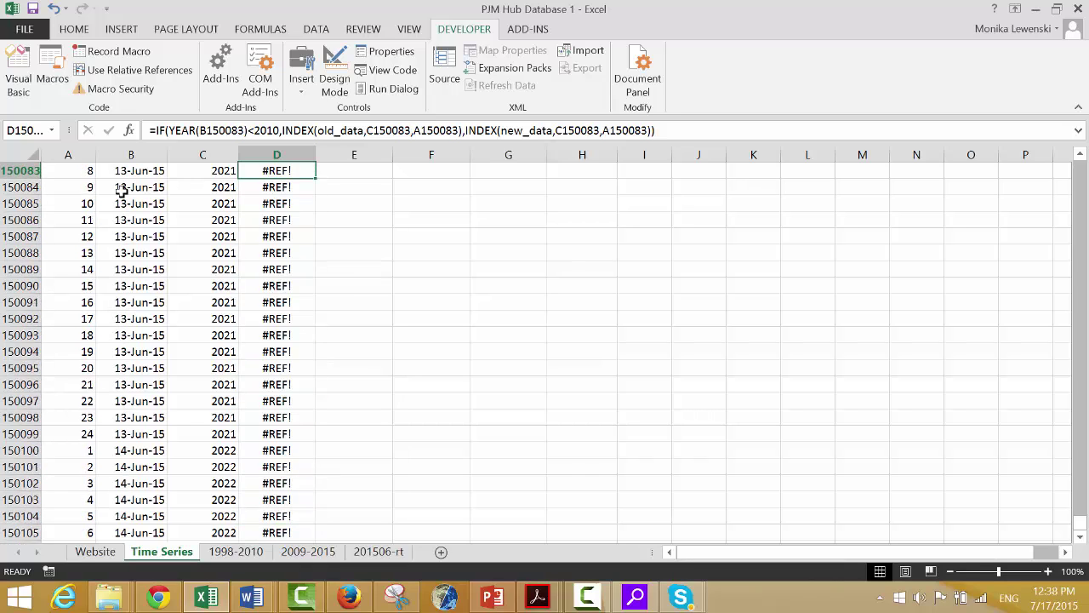
pyautogui.press('Up')
pyautogui.press('Up')
pyautogui.press('Up')
pyautogui.press('Up')
pyautogui.press('Up')
pyautogui.press('Up')
pyautogui.press('Up')
pyautogui.press('Up')
pyautogui.press('Up')
pyautogui.press('Up')
pyautogui.press('Up')
pyautogui.press('Up')
pyautogui.press('Up')
pyautogui.press('Up')
pyautogui.press('Up')
pyautogui.press('Up')
pyautogui.press('Up')
pyautogui.press('Up')
pyautogui.press('Up')
pyautogui.press('Up')
# - Copy the Electricity formula from D4 down the whole column of the Time Series sheet and check its last row
pyautogui.hotkey('ctrl', 'Up')
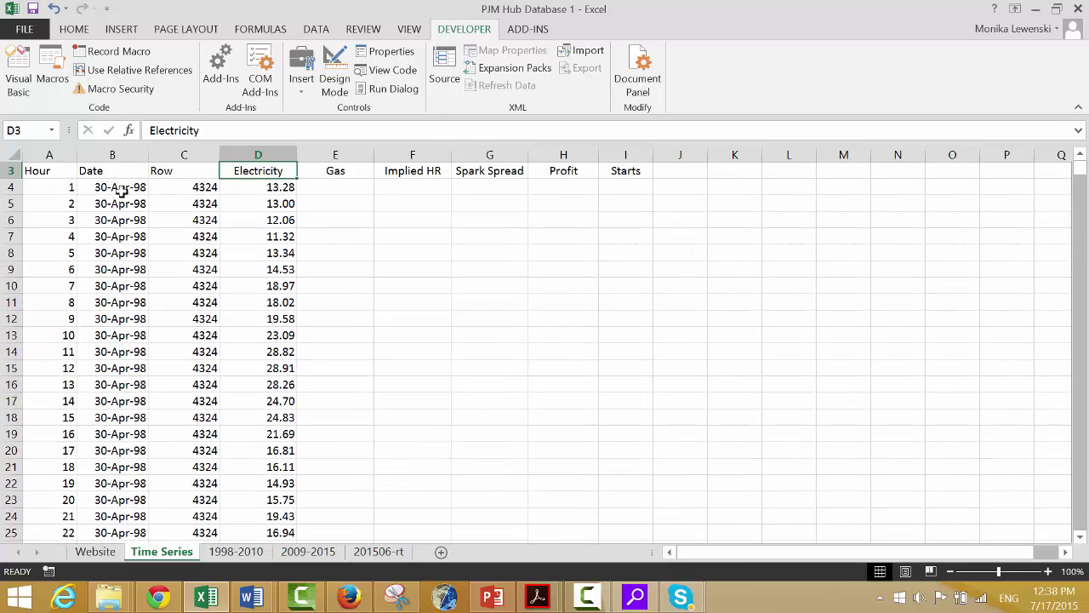
pyautogui.press('Down')
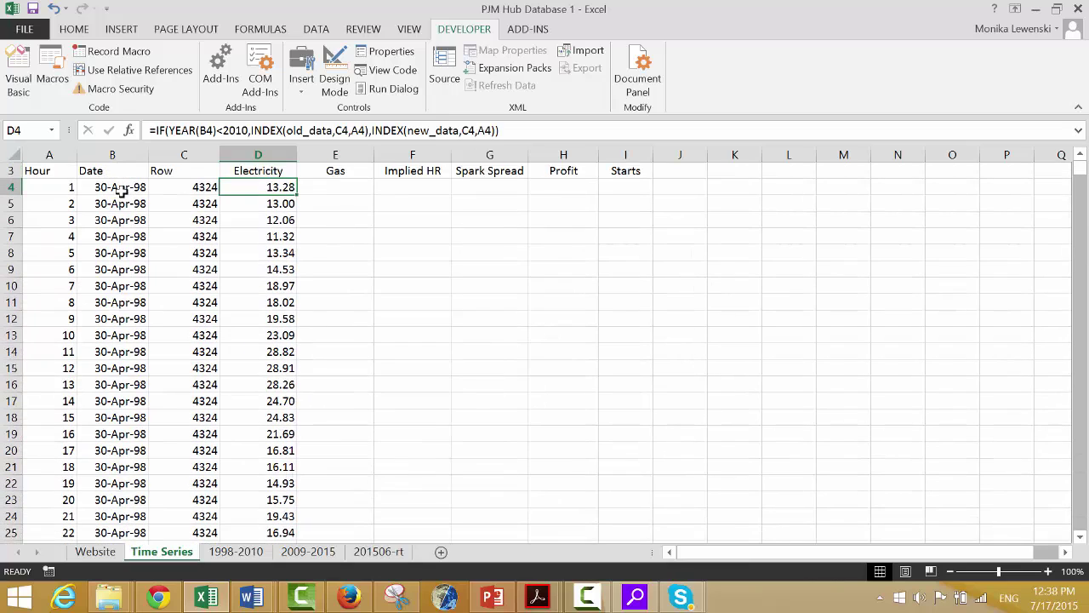
pyautogui.doubleClick(298, 195)
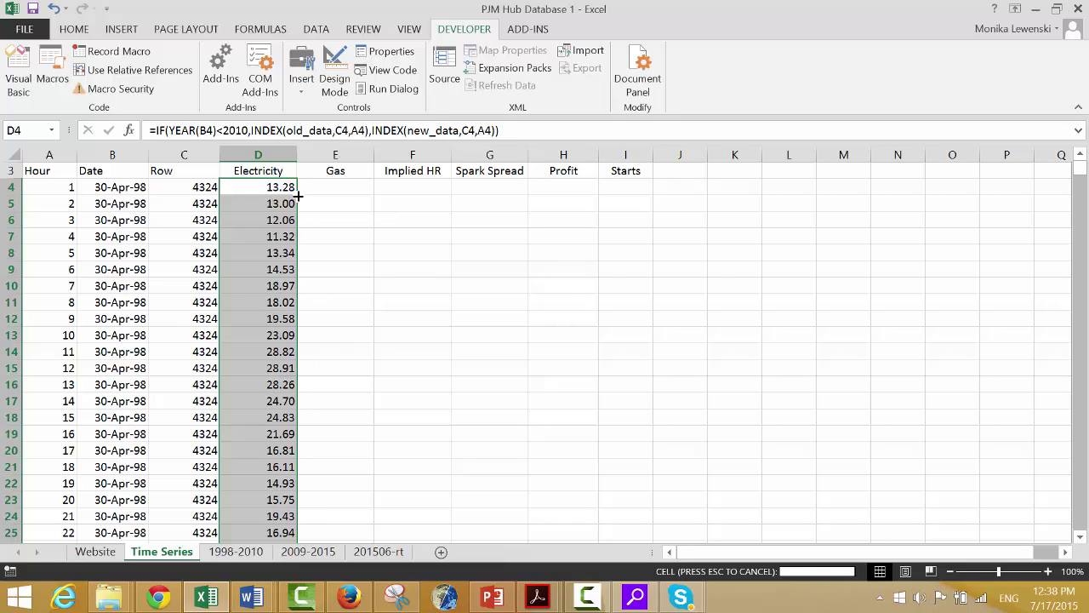
pyautogui.press('Down')
pyautogui.press('Down')
pyautogui.hotkey('ctrl', 'Down')
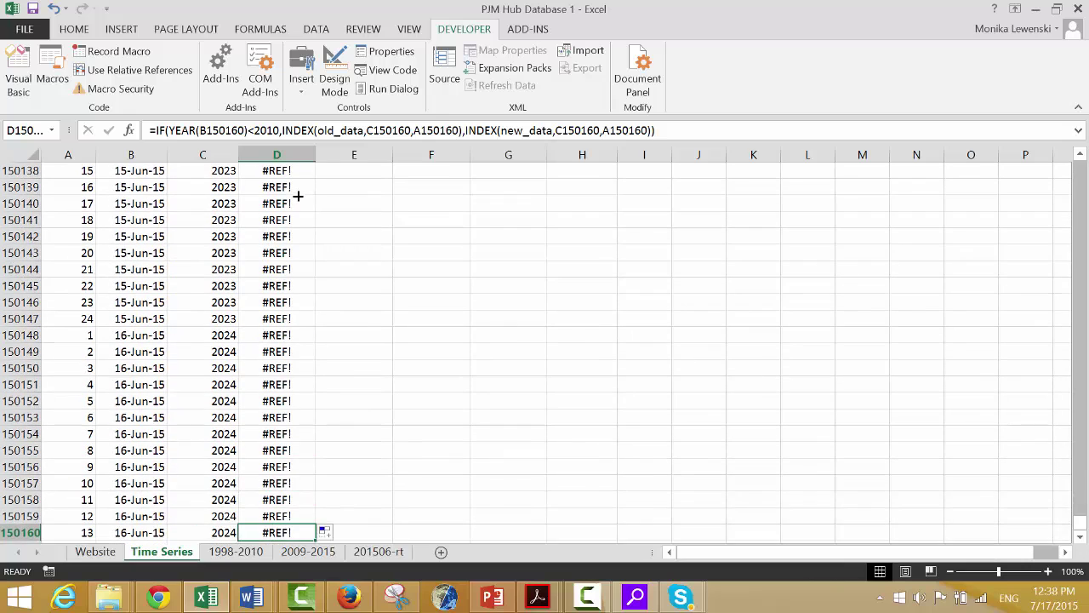
# - Examine the Electricity column of the Time Series sheet from its last row up to where the formula errors begin at 1 June 2015
pyautogui.press('Up')
pyautogui.press('Up')
pyautogui.press('Up')
pyautogui.press('Up')
pyautogui.press('Up')
pyautogui.press('Up')
pyautogui.press('Up')
pyautogui.press('Up')
pyautogui.press('Up')
pyautogui.press('Up')
pyautogui.press('Up')
pyautogui.press('Up')
pyautogui.press('Up')
pyautogui.press('Up')
pyautogui.press('Up')
pyautogui.press('Up')
pyautogui.press('Up')
pyautogui.press('Up')
pyautogui.press('Up')
pyautogui.press('Up')
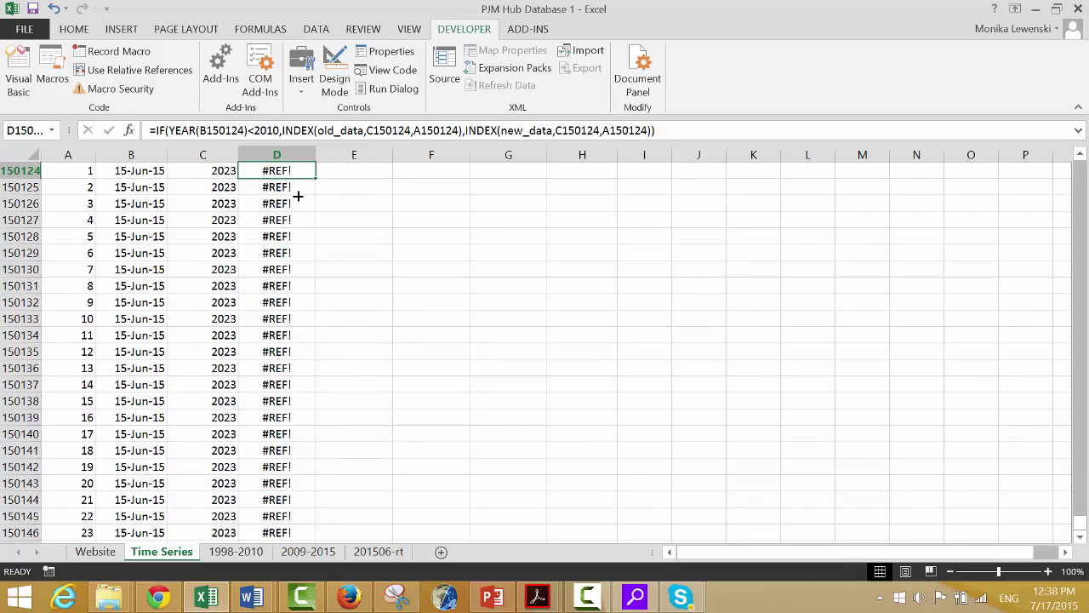
pyautogui.press('Up')
pyautogui.press('Up')
pyautogui.press('Up')
pyautogui.press('Up')
pyautogui.press('Up')
pyautogui.press('Up')
pyautogui.press('Up')
pyautogui.press('Up')
pyautogui.press('Up')
pyautogui.press('Up')
pyautogui.press('Up')
pyautogui.press('Up')
pyautogui.press('Up')
pyautogui.press('Up')
pyautogui.press('Up')
pyautogui.press('Up')
pyautogui.press('Up')
pyautogui.press('Up')
pyautogui.press('Up')
pyautogui.press('Up')
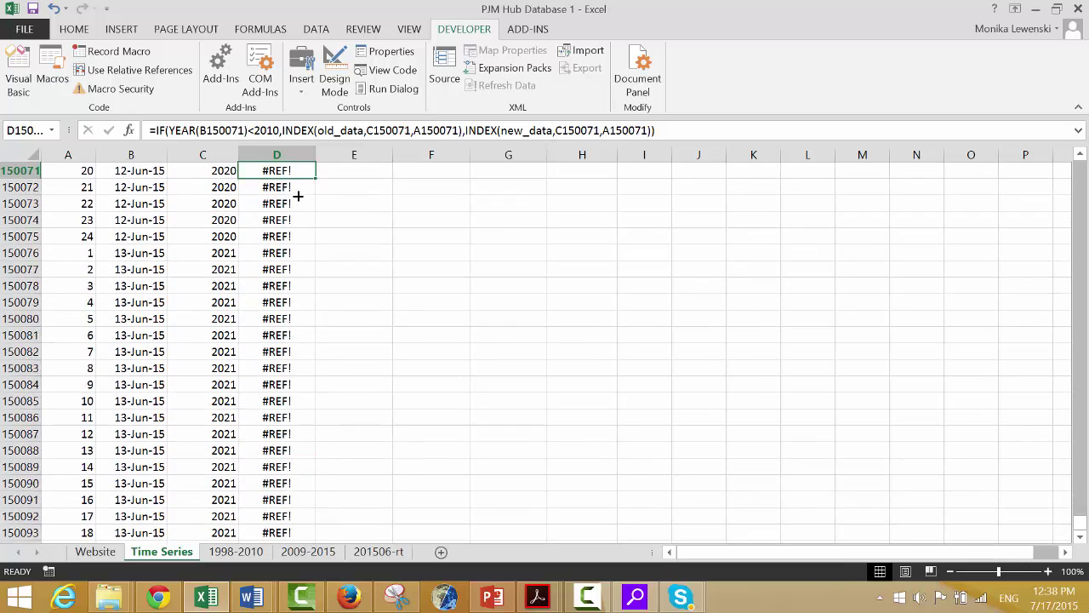
pyautogui.press('Up')
pyautogui.press('Up')
pyautogui.press('Up')
pyautogui.press('Up')
pyautogui.press('Up')
pyautogui.press('Up')
pyautogui.press('Up')
pyautogui.press('Up')
pyautogui.press('Up')
pyautogui.press('Up')
pyautogui.press('Up')
pyautogui.press('Up')
pyautogui.press('Up')
pyautogui.press('Up')
pyautogui.press('Up')
pyautogui.press('Up')
pyautogui.press('Up')
pyautogui.press('Up')
pyautogui.press('Up')
pyautogui.press('Up')
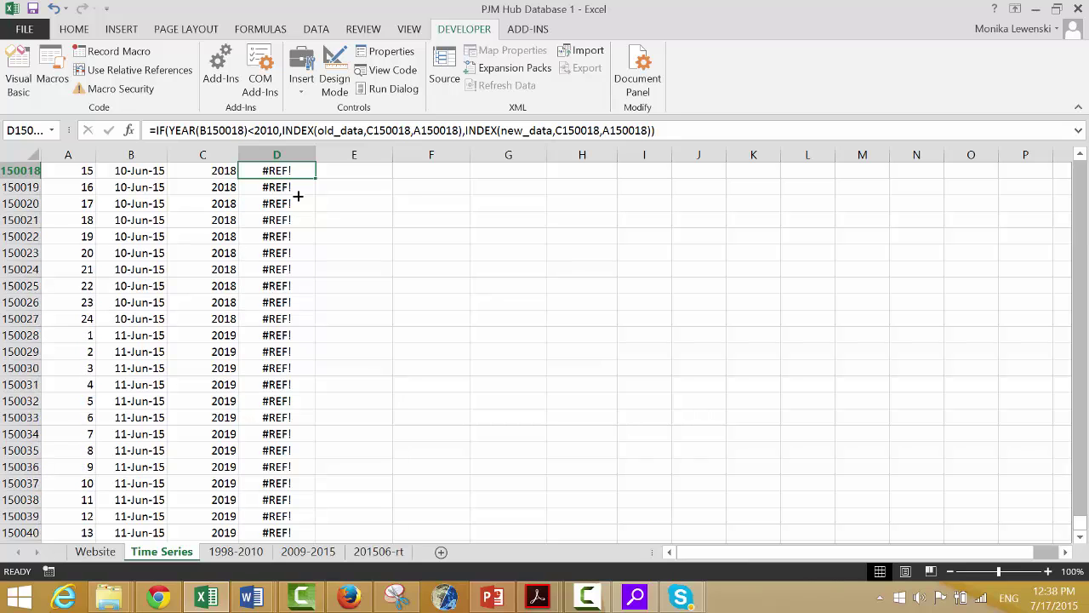
pyautogui.press('Up')
pyautogui.press('Up')
pyautogui.press('Up')
pyautogui.press('Up')
pyautogui.press('Up')
pyautogui.press('Up')
pyautogui.press('Up')
pyautogui.press('Up')
pyautogui.press('Up')
pyautogui.press('Up')
pyautogui.press('Up')
pyautogui.press('Up')
pyautogui.press('Up')
pyautogui.press('Up')
pyautogui.press('Up')
pyautogui.press('Up')
pyautogui.press('Up')
pyautogui.press('Up')
pyautogui.press('Up')
pyautogui.press('Up')
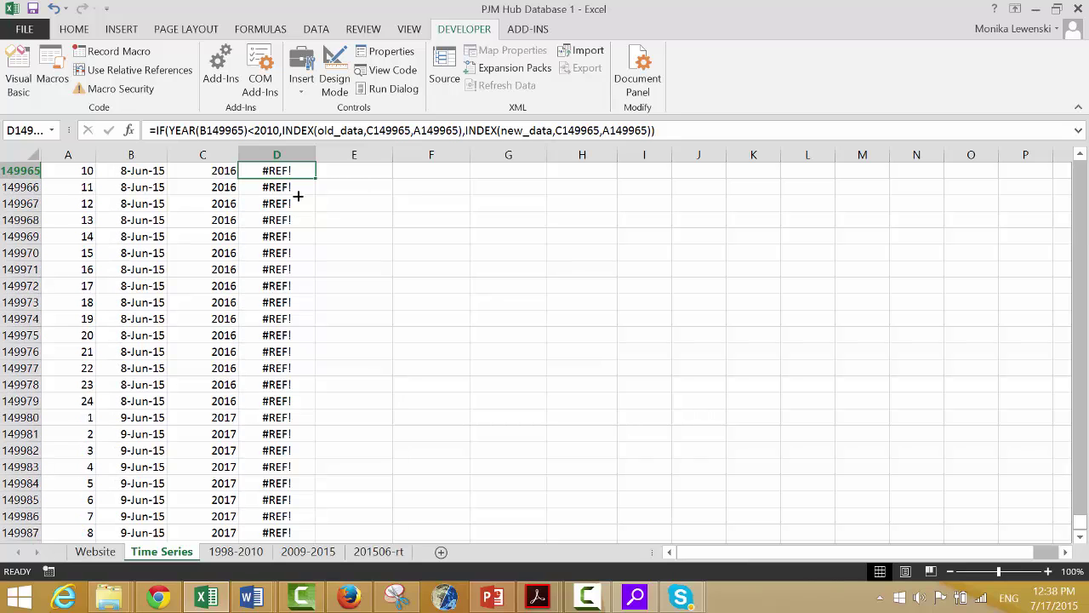
pyautogui.press('Up')
pyautogui.press('Up')
pyautogui.press('Up')
pyautogui.press('Up')
pyautogui.press('Up')
pyautogui.press('Up')
pyautogui.press('Up')
pyautogui.press('Up')
pyautogui.press('Up')
pyautogui.press('Up')
pyautogui.press('Up')
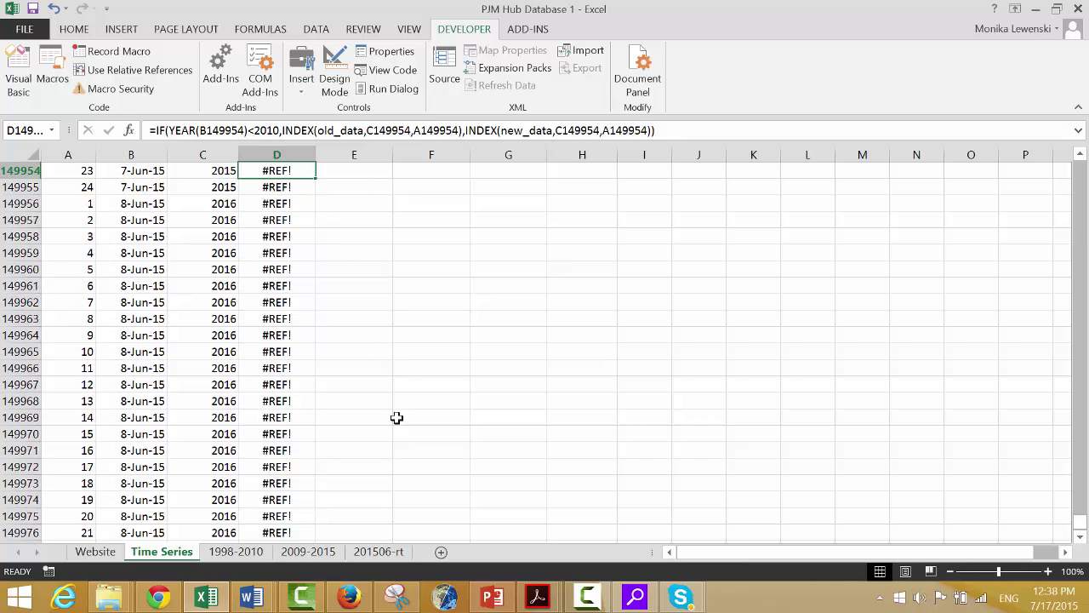
pyautogui.click(587, 597)
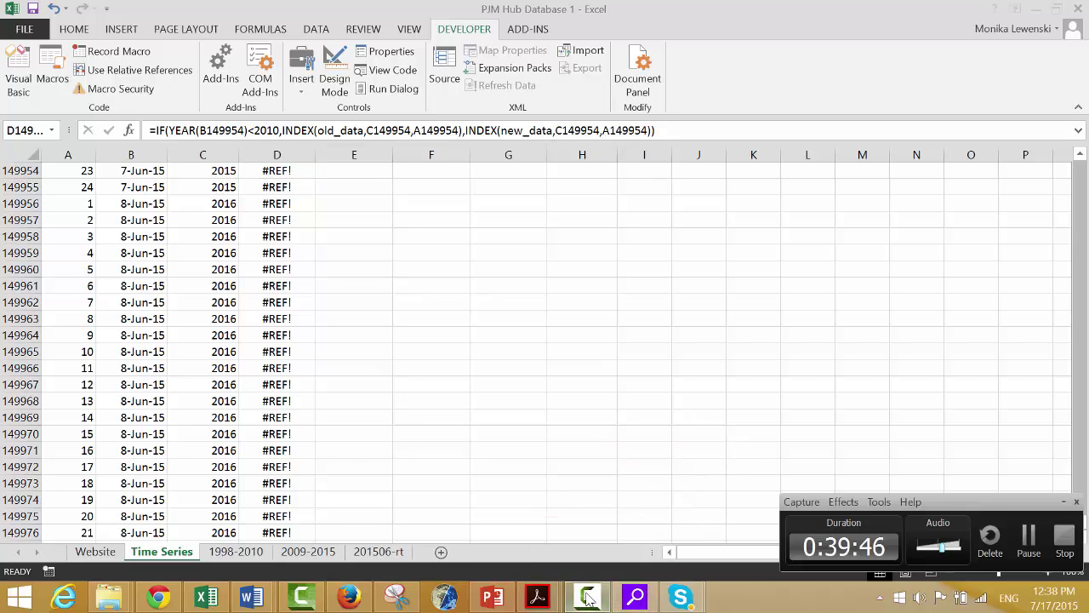
pyautogui.click(1029, 534)
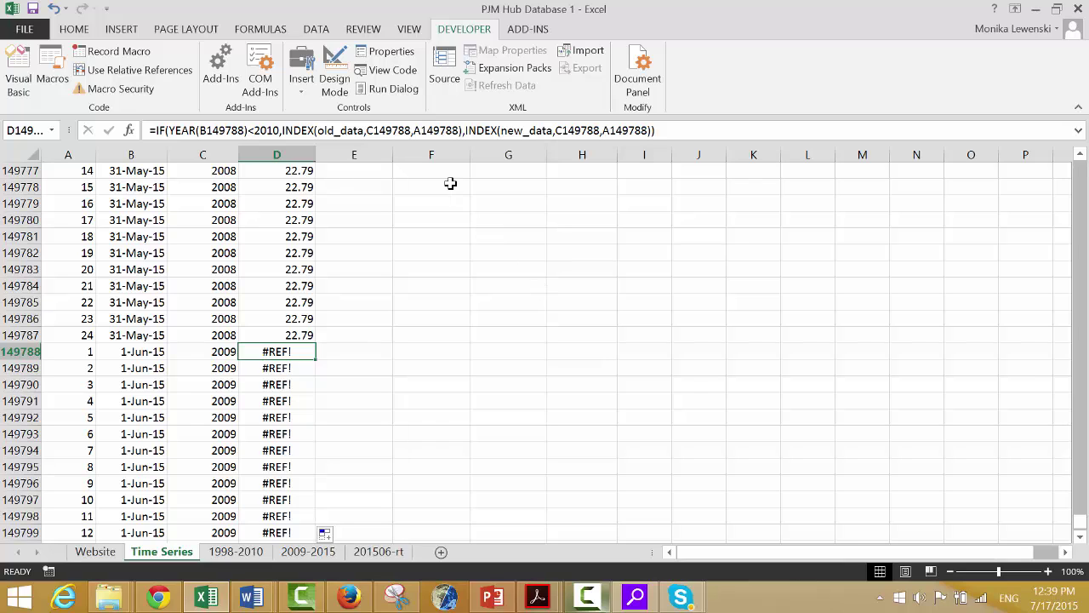
# - Delete the defined name new_data from the workbook
pyautogui.hotkey('ctrl', 'F3')
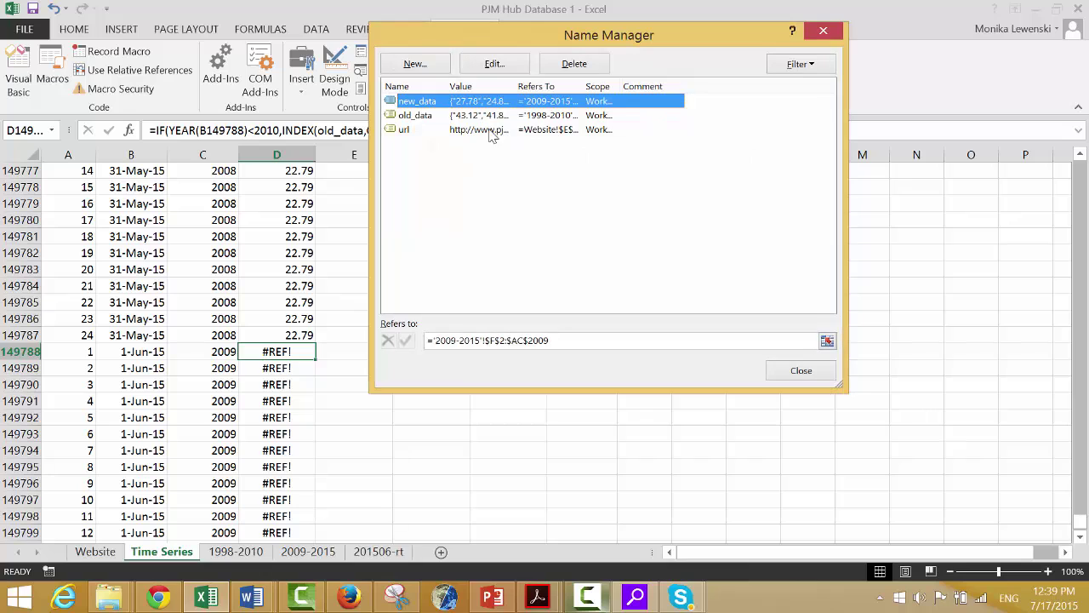
pyautogui.click(576, 64)
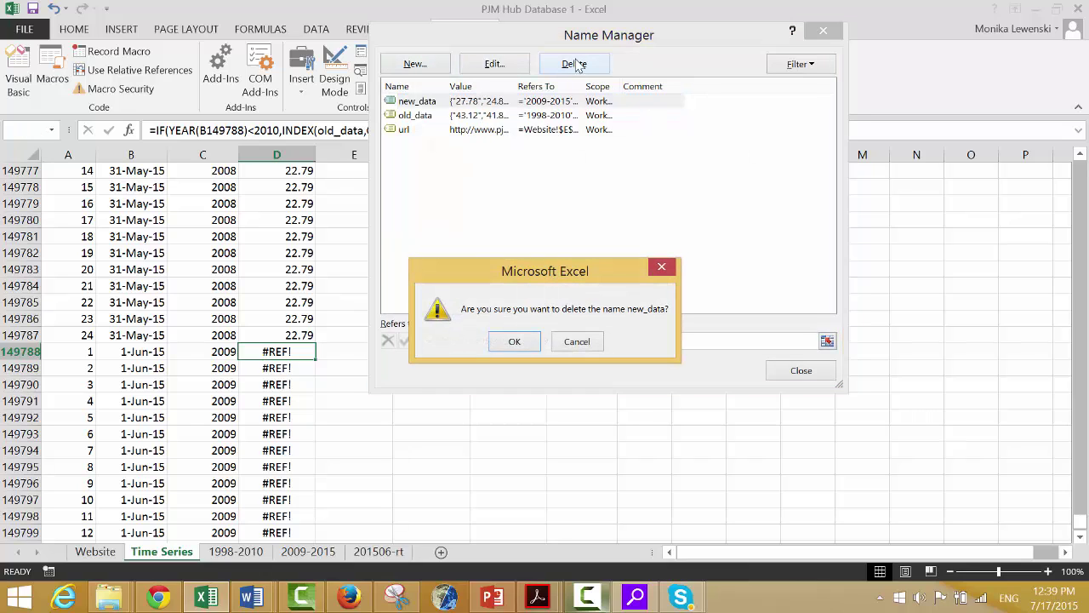
pyautogui.click(515, 343)
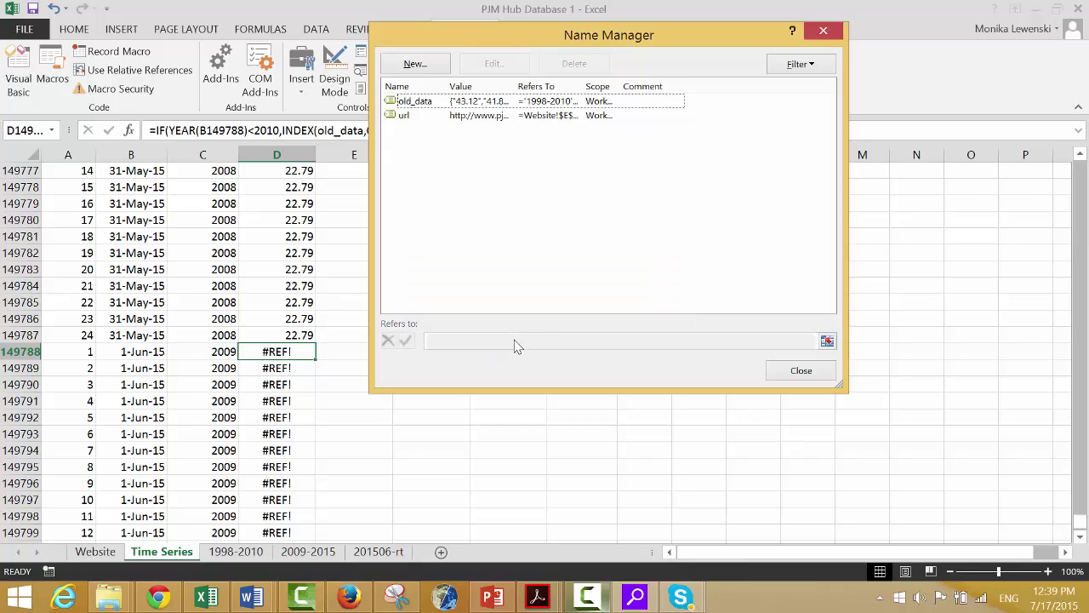
pyautogui.click(812, 376)
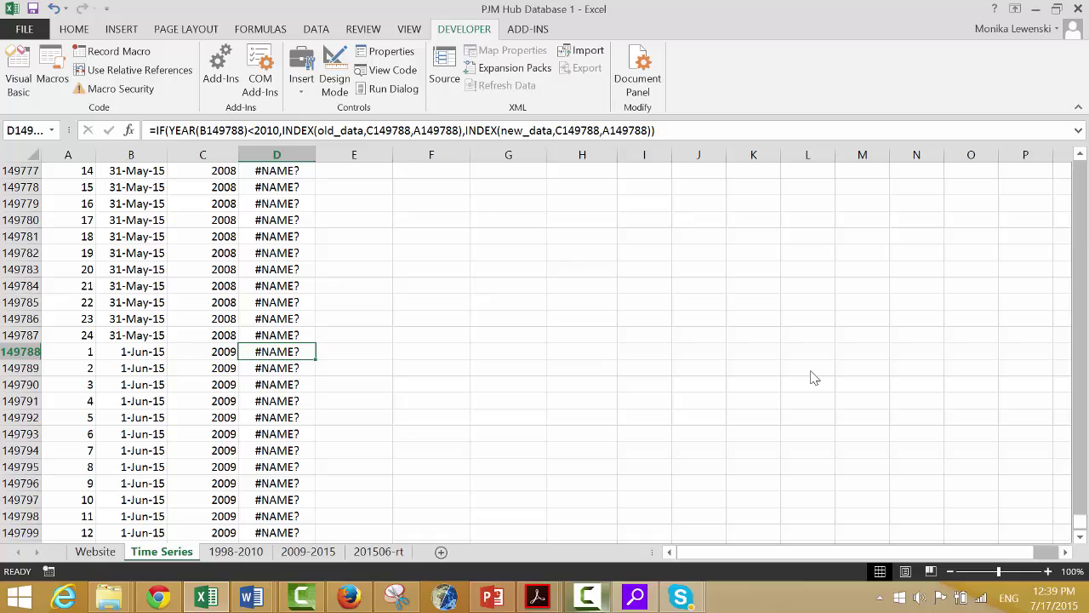
# - Go to the first hourly price, cell F2, on the 2009-2015 sheet
pyautogui.hotkey('ctrl', 'pagedown')
pyautogui.hotkey('ctrl', 'pagedown')
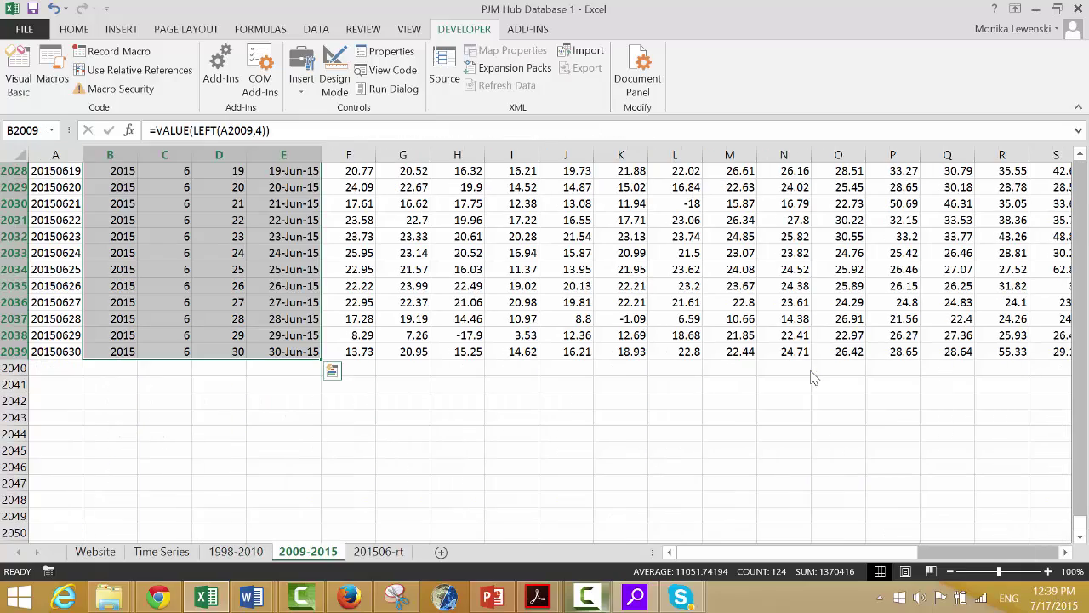
pyautogui.hotkey('ctrl', 'pageup')
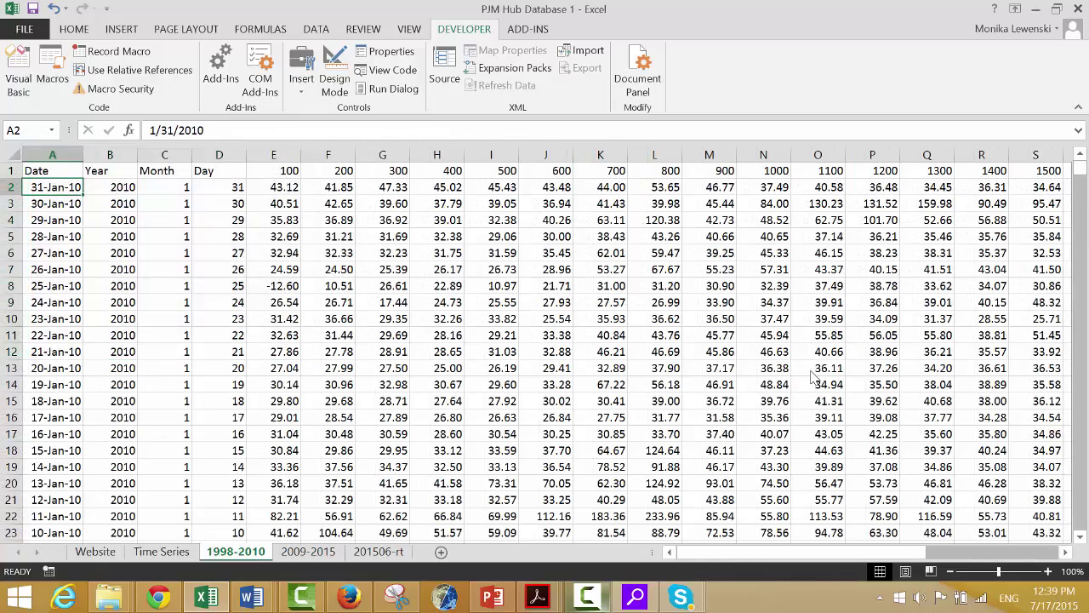
pyautogui.hotkey('ctrl', 'pagedown')
pyautogui.press('Up')
pyautogui.press('Up')
pyautogui.hotkey('ctrl', 'Up')
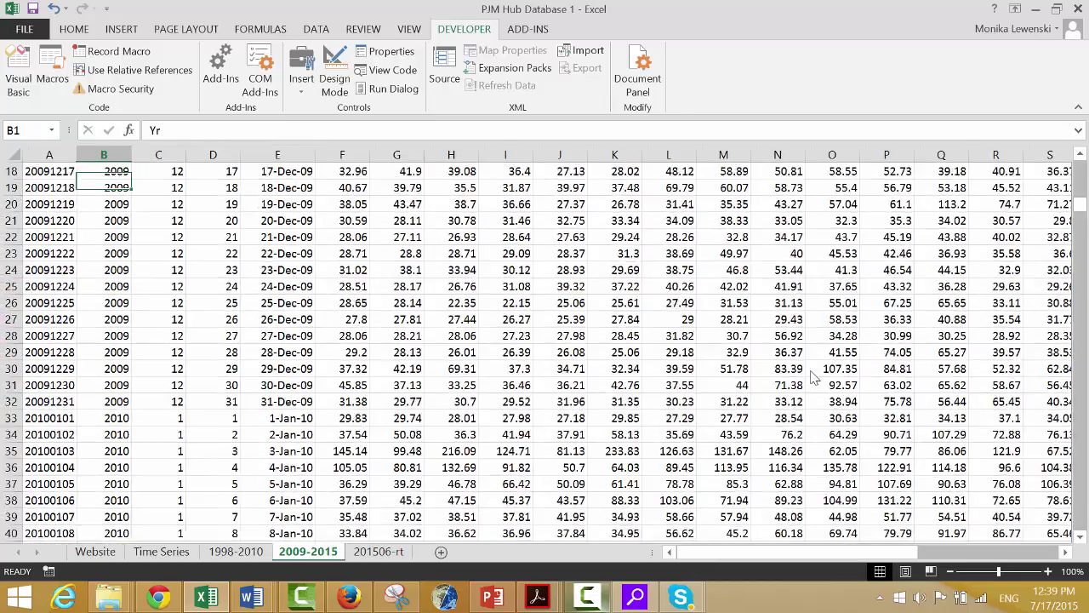
pyautogui.press('Down')
pyautogui.press('Right')
pyautogui.press('Right')
pyautogui.press('Right')
pyautogui.press('Right')
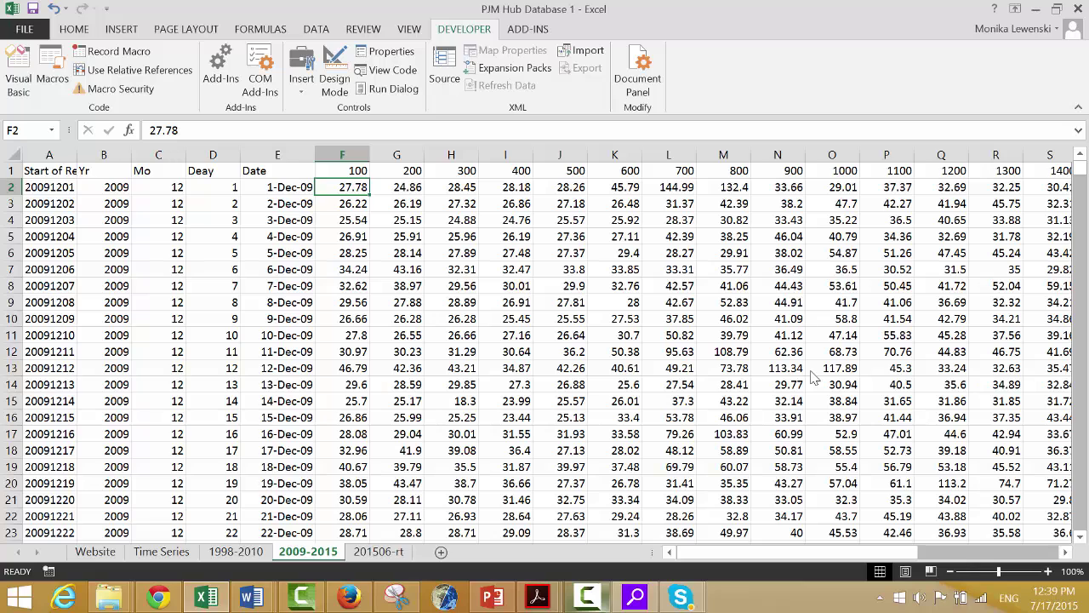
# - Start recording a macro named new_range_name, stored in This Workbook
pyautogui.click(51, 575)
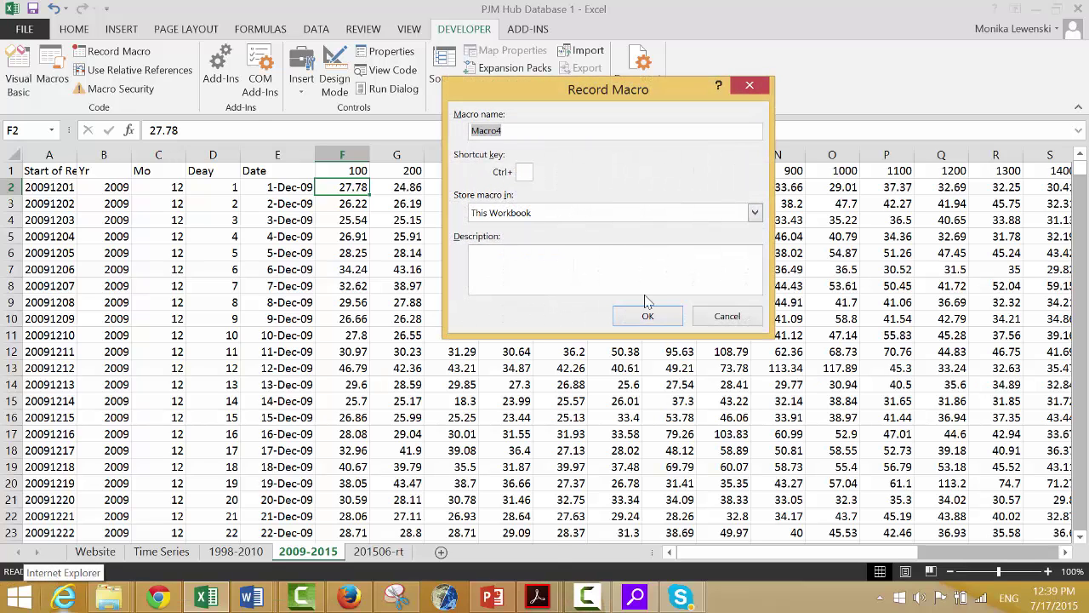
pyautogui.write('new_r')
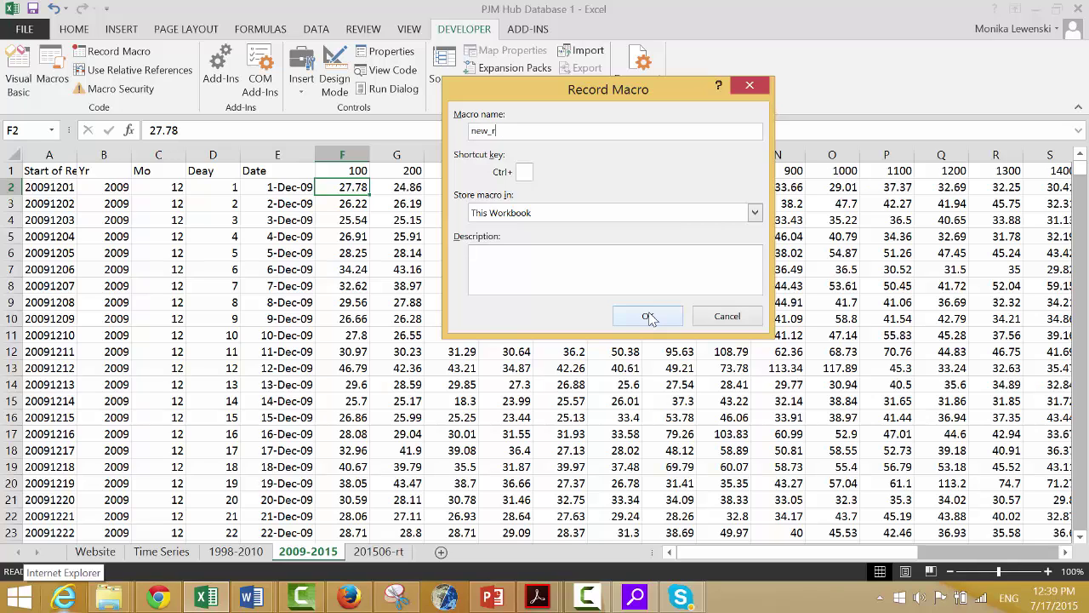
pyautogui.write('ange_name')
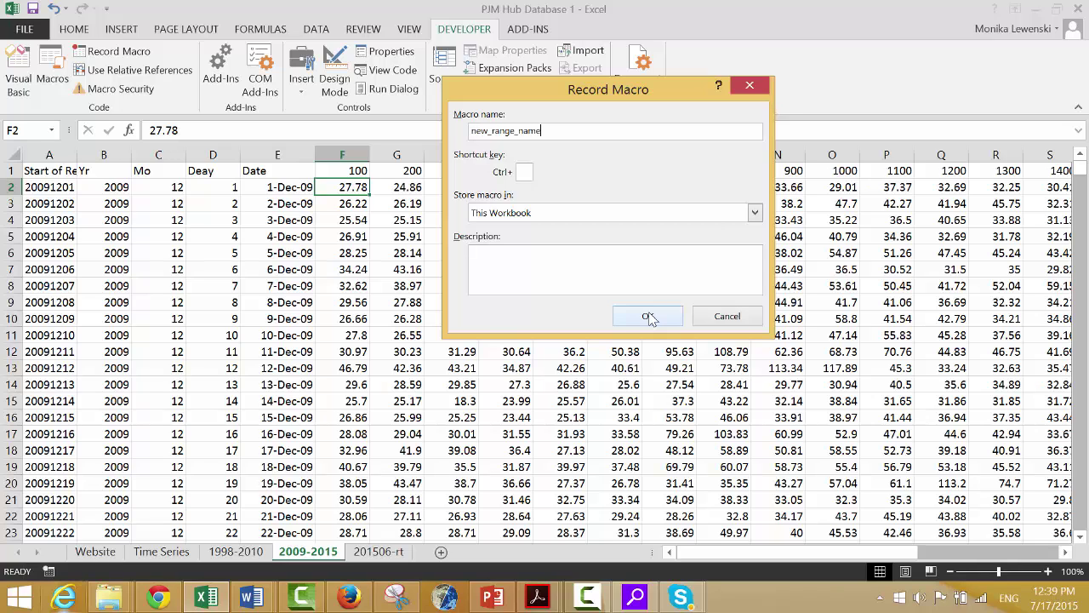
pyautogui.click(648, 317)
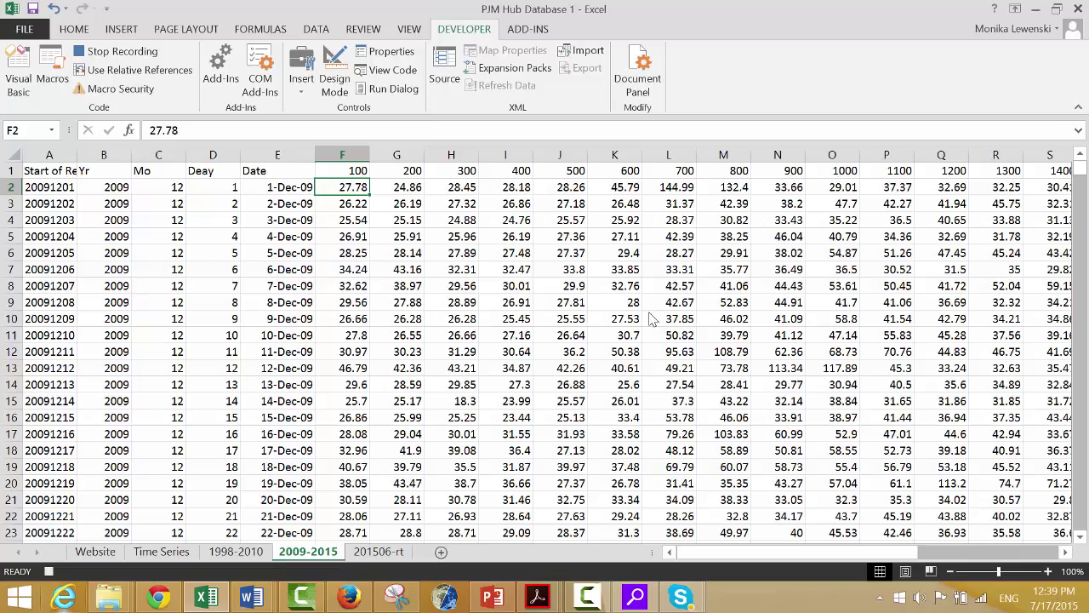
# - Name the whole hourly price block from F2 to AC2039 new_data, and stop recording the macro
pyautogui.hotkey('ctrl', 'shift', 'Right')
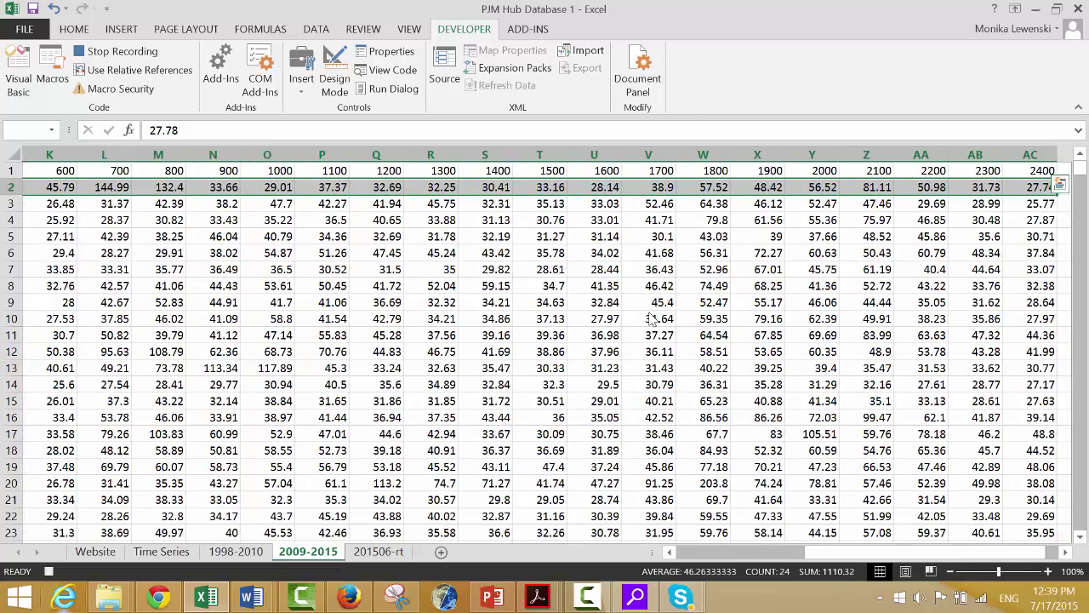
pyautogui.hotkey('ctrl', 'shift', 'Down')
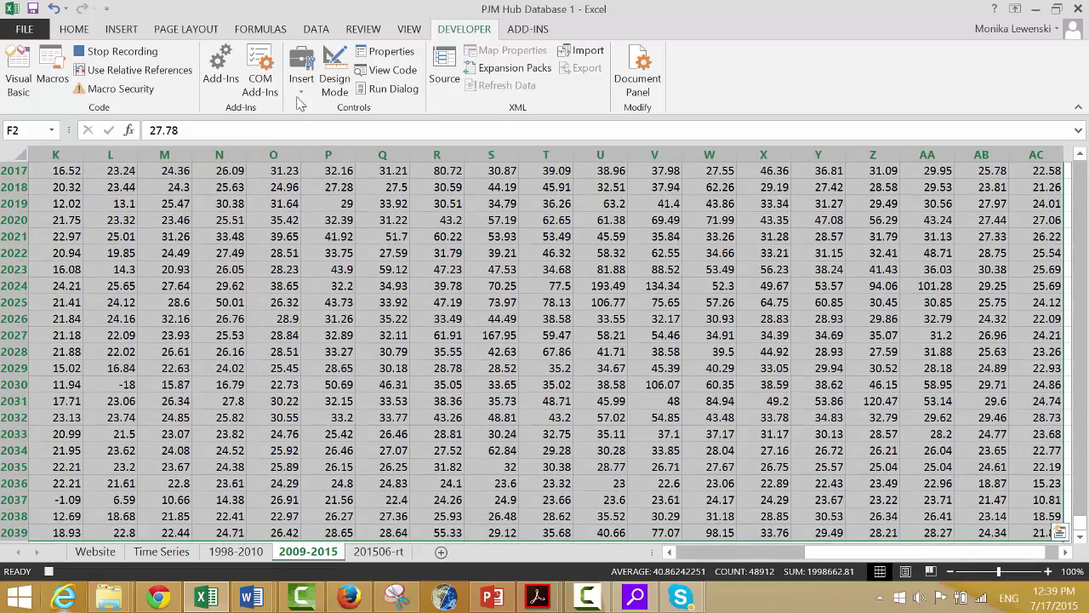
pyautogui.click(38, 129)
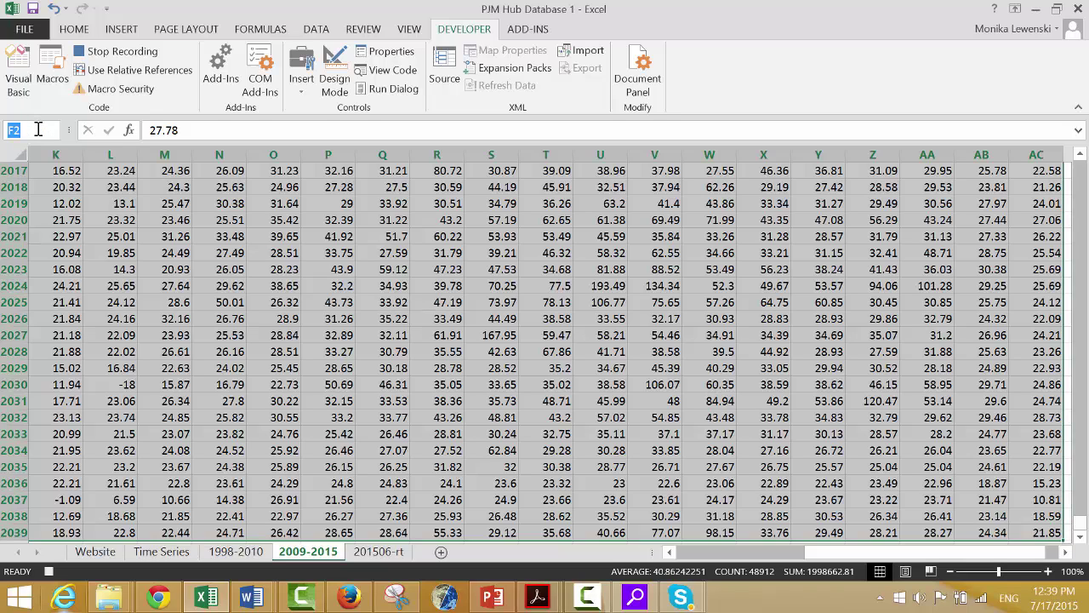
pyautogui.write('new_data')
pyautogui.press('Return')
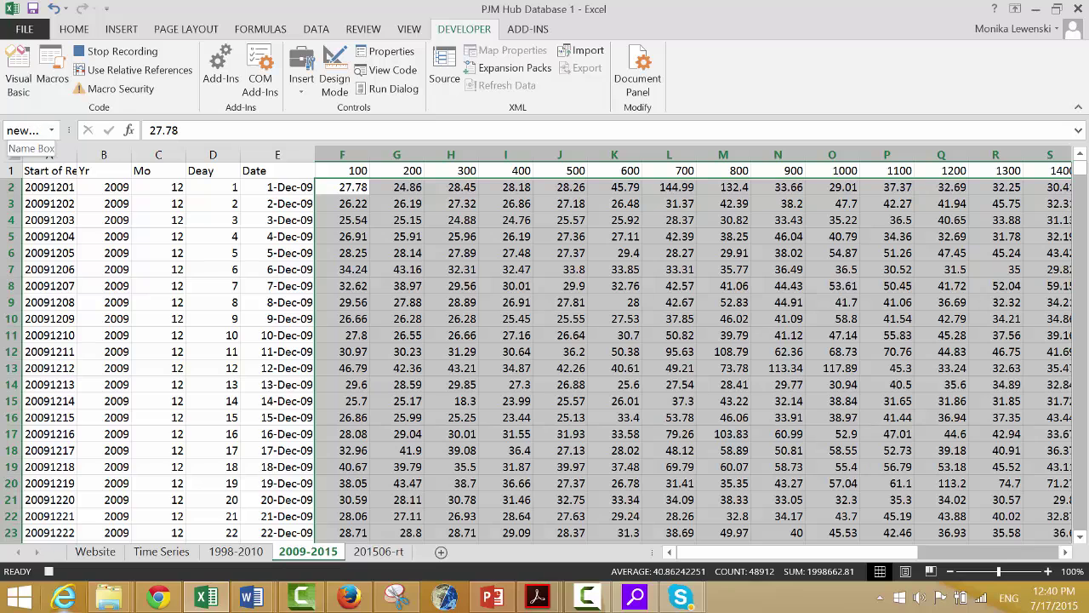
pyautogui.click(49, 571)
pyautogui.click(194, 377)
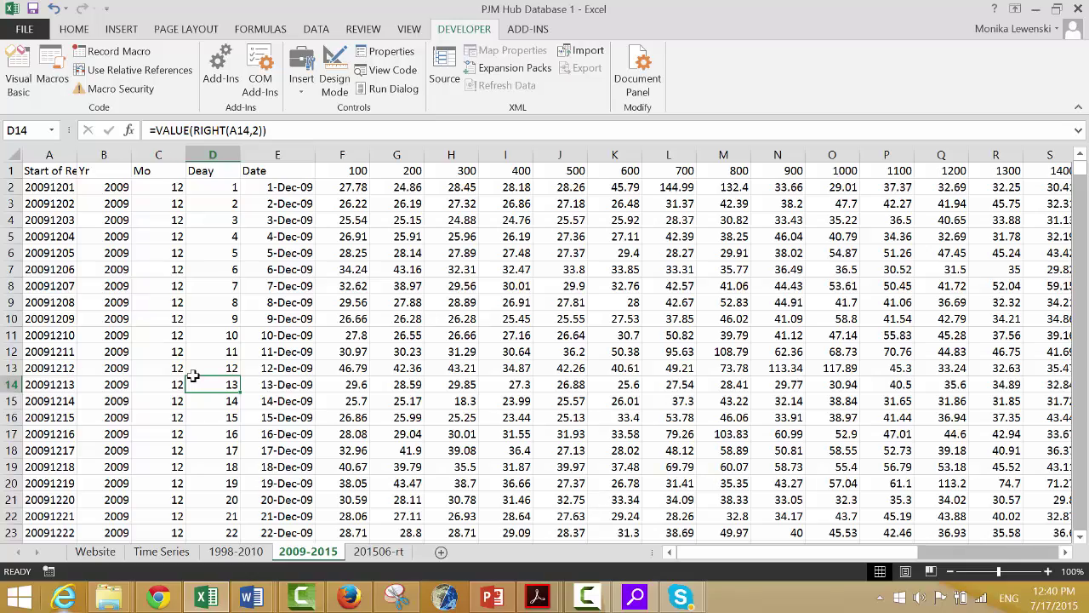
# - Check the Electricity prices on the Time Series sheet from 1 June 2015 down to the last filled row
pyautogui.hotkey('ctrl', 'pageup')
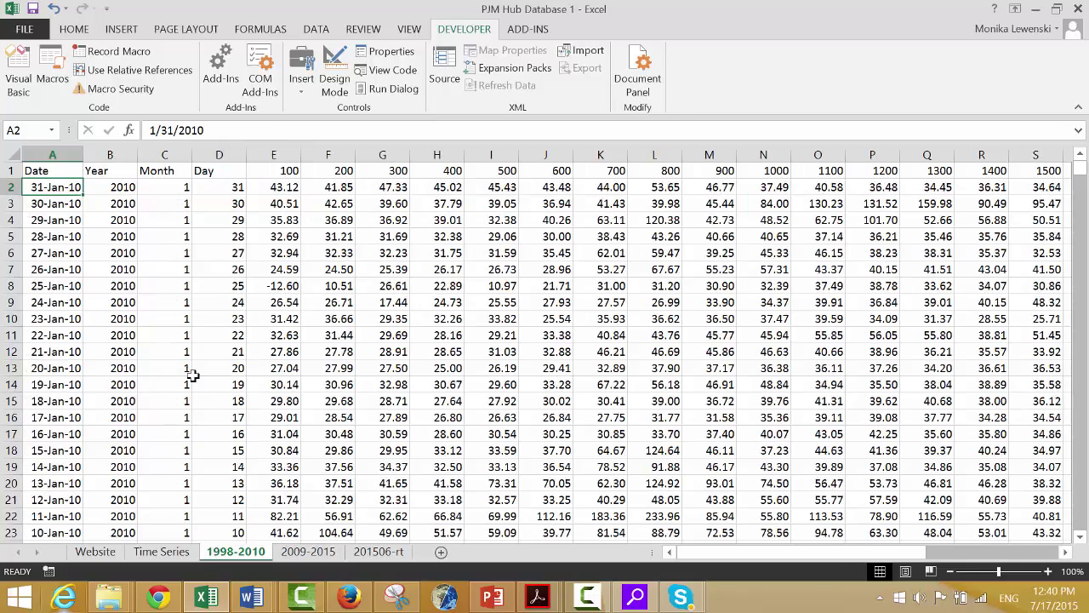
pyautogui.hotkey('ctrl', 'pagedown')
pyautogui.hotkey('ctrl', 'pagedown')
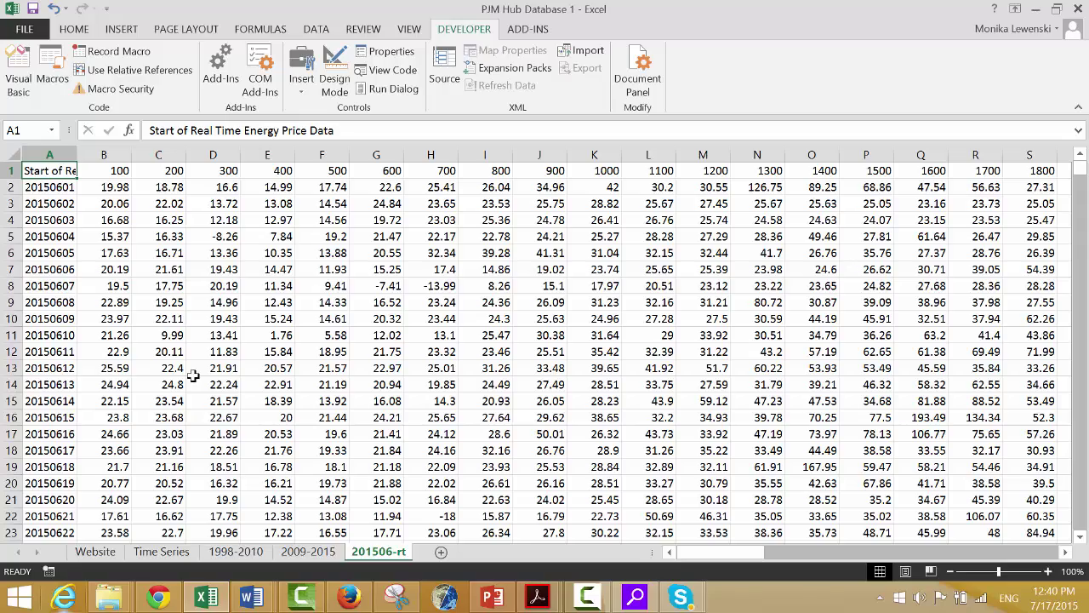
pyautogui.hotkey('ctrl', 'pageup')
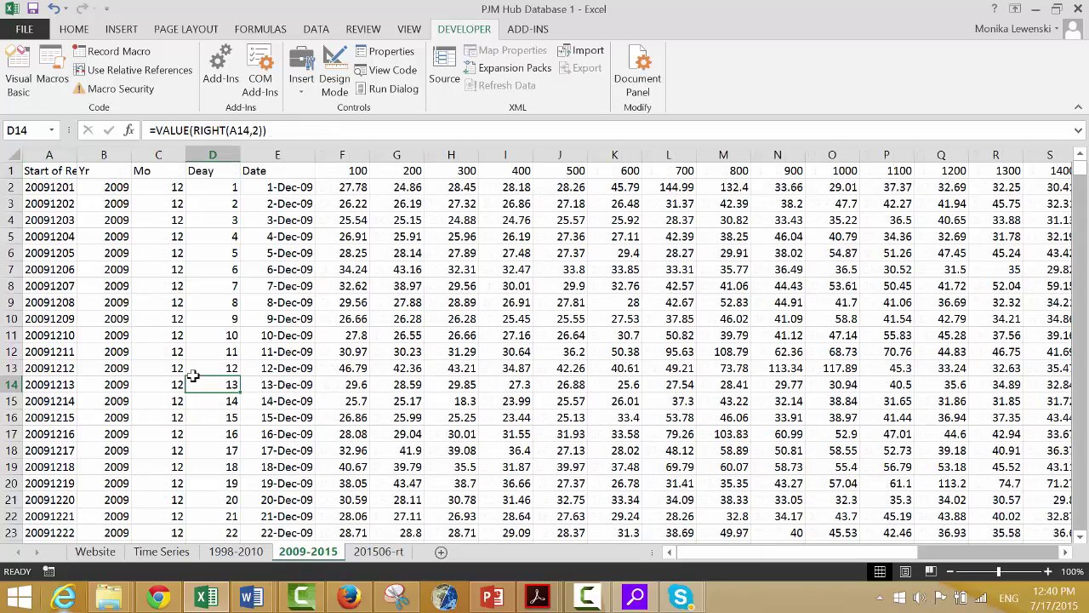
pyautogui.hotkey('ctrl', 'pageup')
pyautogui.hotkey('ctrl', 'pageup')
pyautogui.press('Right')
pyautogui.press('Left')
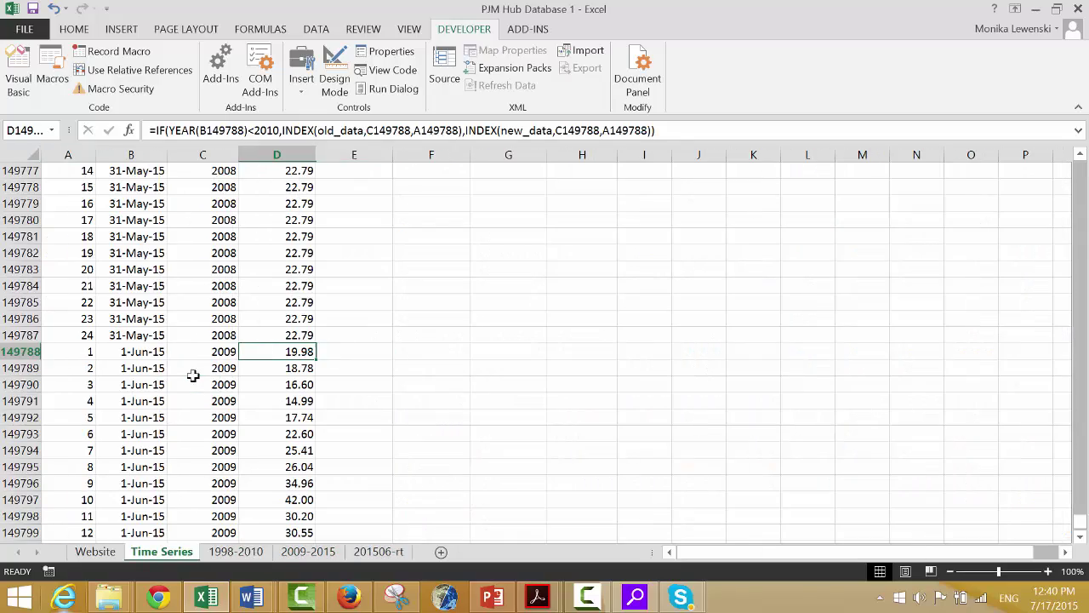
pyautogui.hotkey('ctrl', 'Down')
pyautogui.press('Down')
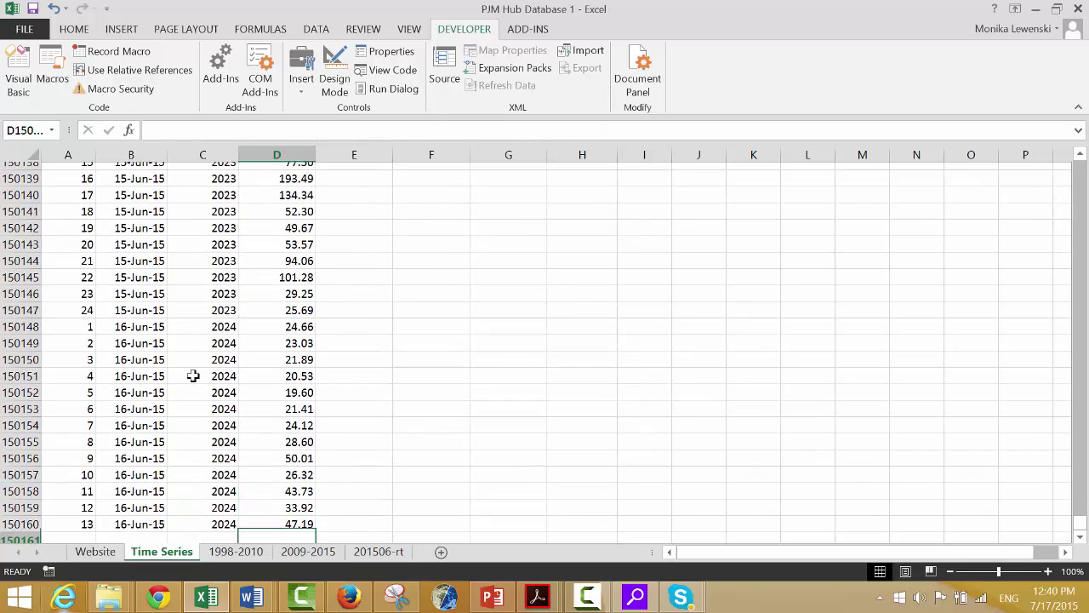
# - Fill the last hourly row on the Time Series sheet, columns A to D of row 150160, down to row 150609
pyautogui.press('Up')
pyautogui.press('Left')
pyautogui.press('Left')
pyautogui.press('Left')
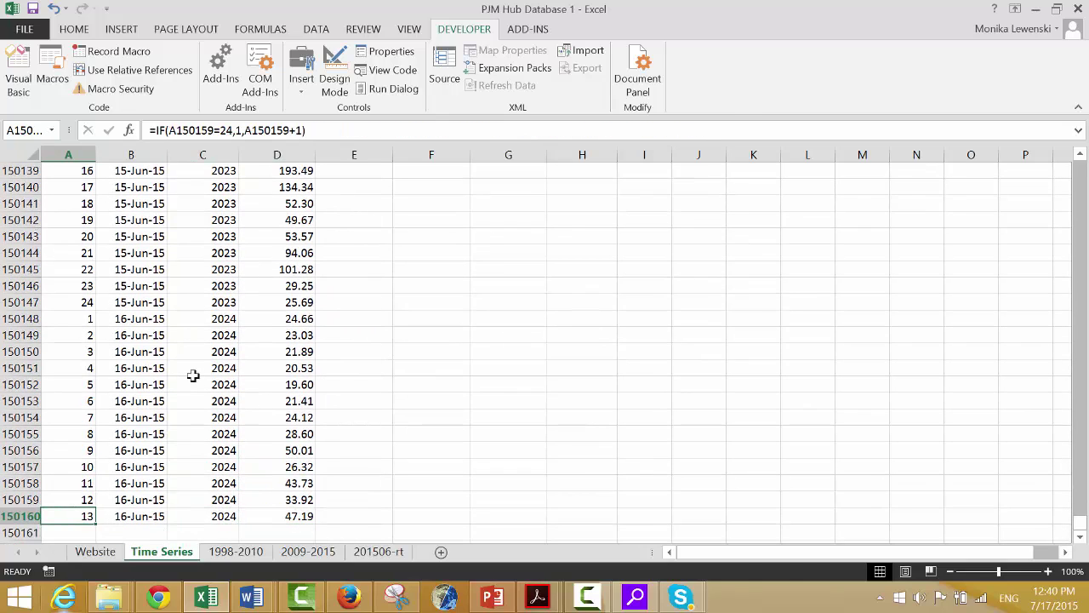
pyautogui.hotkey('shift', 'Right')
pyautogui.hotkey('shift', 'Right')
pyautogui.hotkey('shift', 'Right')
pyautogui.hotkey('shift', 'Down')
pyautogui.hotkey('shift', 'Down')
pyautogui.hotkey('shift', 'Down')
pyautogui.hotkey('shift', 'Down')
pyautogui.hotkey('shift', 'Down')
pyautogui.hotkey('shift', 'Down')
pyautogui.hotkey('shift', 'Down')
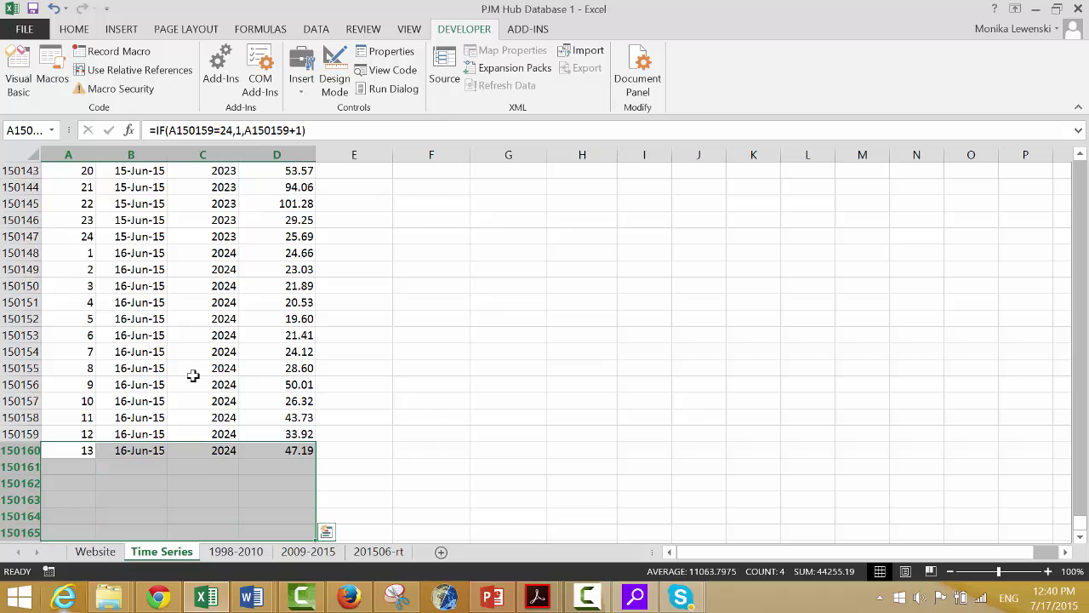
pyautogui.hotkey('shift', 'Down')
pyautogui.hotkey('shift', 'Down')
pyautogui.hotkey('shift', 'Down')
pyautogui.hotkey('shift', 'Down')
pyautogui.hotkey('shift', 'Down')
pyautogui.hotkey('shift', 'Down')
pyautogui.hotkey('shift', 'Down')
pyautogui.hotkey('shift', 'Down')
pyautogui.hotkey('shift', 'Down')
pyautogui.hotkey('shift', 'Down')
pyautogui.hotkey('shift', 'Down')
pyautogui.hotkey('shift', 'Down')
pyautogui.hotkey('shift', 'Down')
pyautogui.hotkey('shift', 'Down')
pyautogui.hotkey('shift', 'Down')
pyautogui.hotkey('shift', 'Down')
pyautogui.hotkey('shift', 'Down')
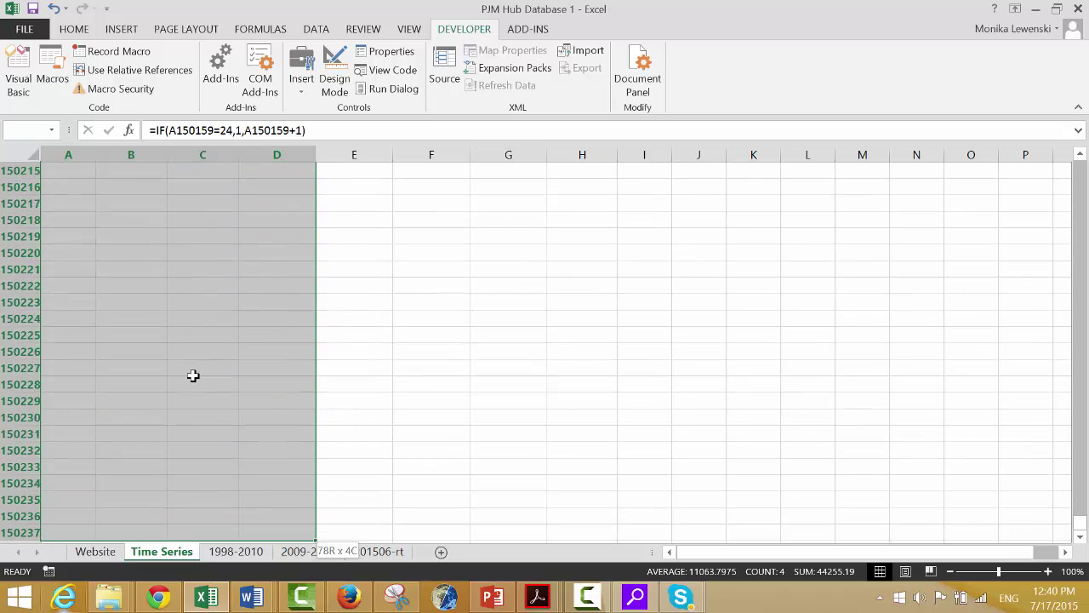
pyautogui.hotkey('shift', 'Down')
pyautogui.hotkey('shift', 'Down')
pyautogui.hotkey('shift', 'Down')
pyautogui.hotkey('shift', 'Down')
pyautogui.hotkey('shift', 'Down')
pyautogui.hotkey('shift', 'Down')
pyautogui.hotkey('shift', 'Down')
pyautogui.hotkey('shift', 'Down')
pyautogui.hotkey('shift', 'Down')
pyautogui.hotkey('shift', 'Down')
pyautogui.hotkey('shift', 'Down')
pyautogui.hotkey('shift', 'Down')
pyautogui.hotkey('shift', 'Down')
pyautogui.hotkey('shift', 'Down')
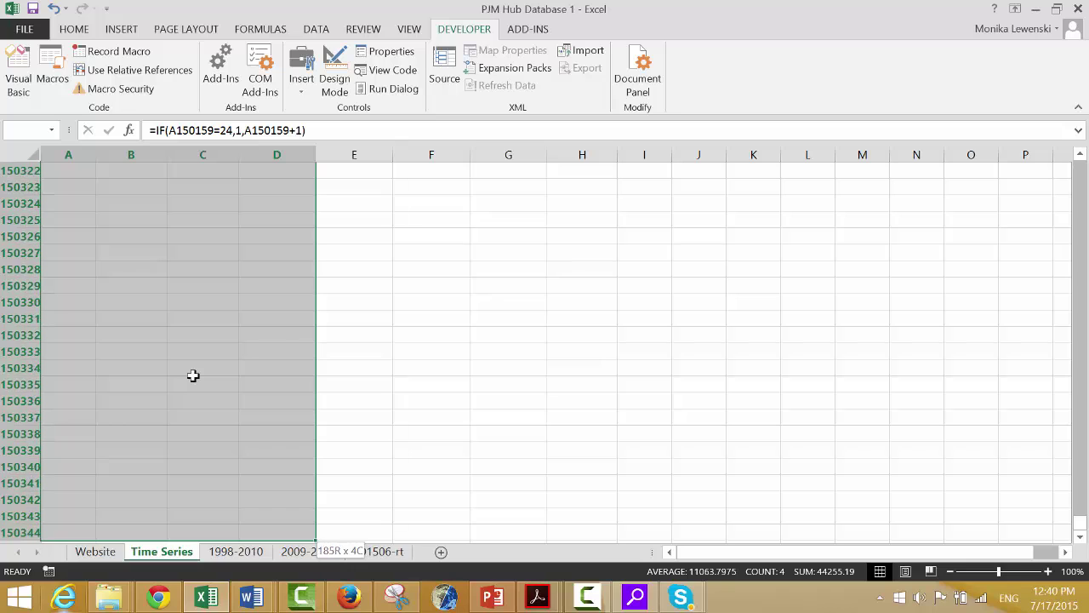
pyautogui.hotkey('shift', 'Down')
pyautogui.hotkey('shift', 'Down')
pyautogui.hotkey('shift', 'Down')
pyautogui.hotkey('shift', 'Down')
pyautogui.hotkey('shift', 'Down')
pyautogui.hotkey('shift', 'Down')
pyautogui.hotkey('shift', 'Down')
pyautogui.hotkey('shift', 'Down')
pyautogui.hotkey('shift', 'Down')
pyautogui.hotkey('shift', 'Down')
pyautogui.hotkey('shift', 'Down')
pyautogui.hotkey('shift', 'Down')
pyautogui.hotkey('shift', 'Down')
pyautogui.hotkey('shift', 'Down')
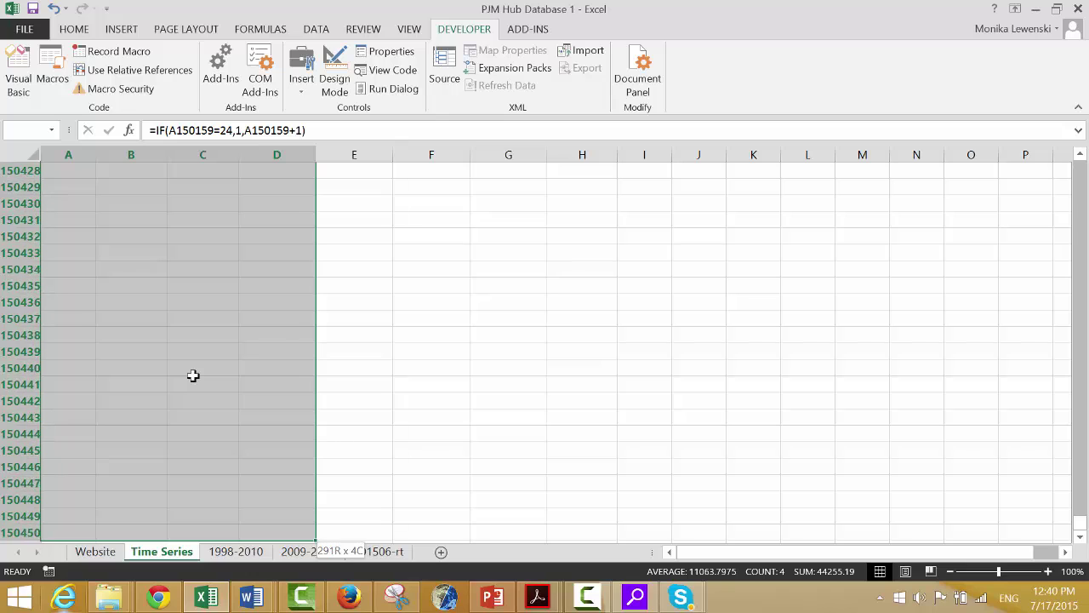
pyautogui.hotkey('shift', 'Down')
pyautogui.hotkey('shift', 'Down')
pyautogui.hotkey('shift', 'Down')
pyautogui.hotkey('shift', 'Down')
pyautogui.hotkey('shift', 'Down')
pyautogui.hotkey('shift', 'Down')
pyautogui.hotkey('shift', 'Down')
pyautogui.hotkey('shift', 'Down')
pyautogui.hotkey('shift', 'Down')
pyautogui.hotkey('shift', 'Down')
pyautogui.hotkey('shift', 'Down')
pyautogui.hotkey('shift', 'Down')
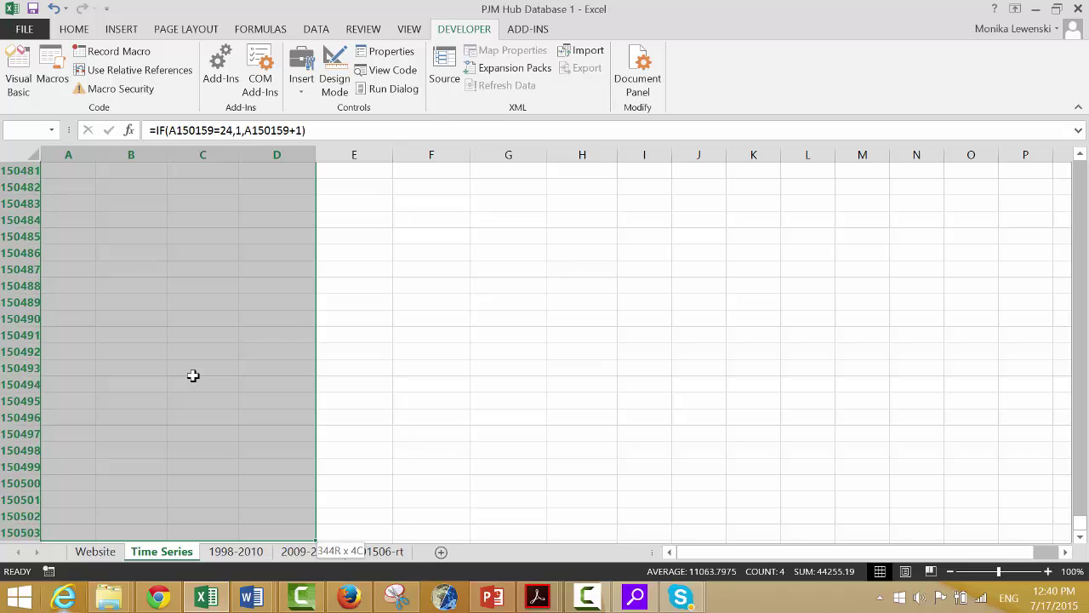
pyautogui.hotkey('shift', 'Down')
pyautogui.hotkey('shift', 'Down')
pyautogui.hotkey('shift', 'Down')
pyautogui.hotkey('shift', 'Down')
pyautogui.hotkey('shift', 'Down')
pyautogui.hotkey('shift', 'Down')
pyautogui.hotkey('shift', 'Down')
pyautogui.hotkey('shift', 'Down')
pyautogui.hotkey('shift', 'Down')
pyautogui.hotkey('shift', 'Down')
pyautogui.hotkey('shift', 'Down')
pyautogui.hotkey('shift', 'Down')
pyautogui.hotkey('shift', 'Down')
pyautogui.hotkey('shift', 'Down')
pyautogui.hotkey('shift', 'Down')
pyautogui.hotkey('shift', 'Down')
pyautogui.hotkey('shift', 'Down')
pyautogui.hotkey('shift', 'Down')
pyautogui.hotkey('shift', 'Down')
pyautogui.hotkey('shift', 'Down')
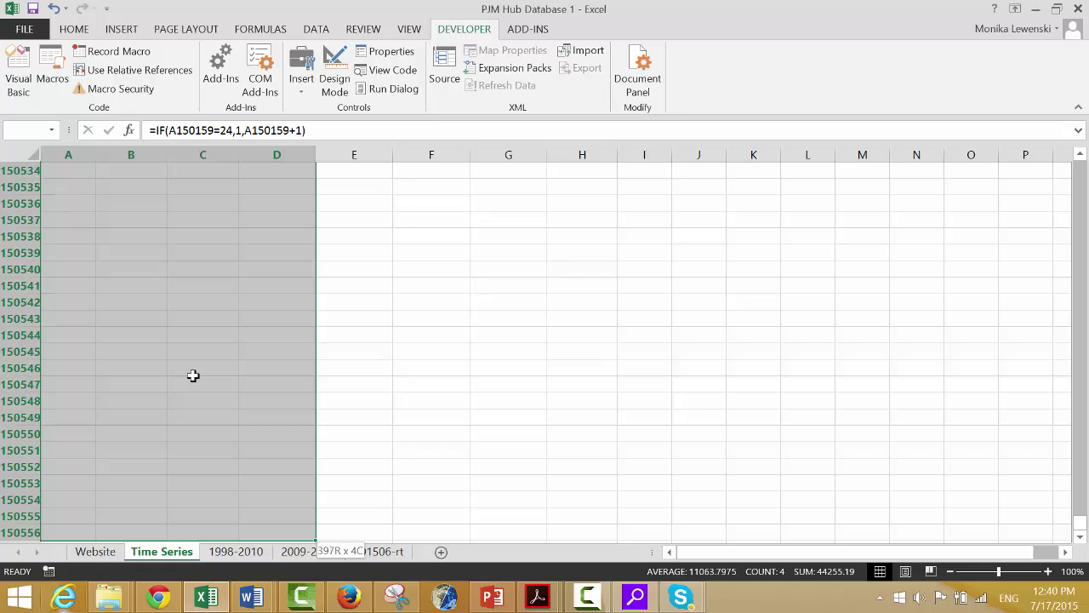
pyautogui.hotkey('shift', 'Down')
pyautogui.hotkey('shift', 'Down')
pyautogui.hotkey('shift', 'Down')
pyautogui.hotkey('shift', 'Down')
pyautogui.hotkey('shift', 'Down')
pyautogui.hotkey('shift', 'Down')
pyautogui.hotkey('shift', 'Down')
pyautogui.hotkey('shift', 'Down')
pyautogui.hotkey('shift', 'Down')
pyautogui.hotkey('shift', 'Down')
pyautogui.hotkey('shift', 'Down')
pyautogui.hotkey('shift', 'Down')
pyautogui.hotkey('shift', 'Down')
pyautogui.hotkey('shift', 'Down')
pyautogui.hotkey('shift', 'Down')
pyautogui.hotkey('shift', 'Down')
pyautogui.hotkey('shift', 'Down')
pyautogui.hotkey('shift', 'Down')
pyautogui.hotkey('shift', 'Down')
pyautogui.hotkey('shift', 'Down')
pyautogui.hotkey('shift', 'Down')
pyautogui.hotkey('shift', 'Down')
pyautogui.hotkey('shift', 'Down')
pyautogui.hotkey('shift', 'Down')
pyautogui.hotkey('shift', 'Down')
pyautogui.hotkey('shift', 'Down')
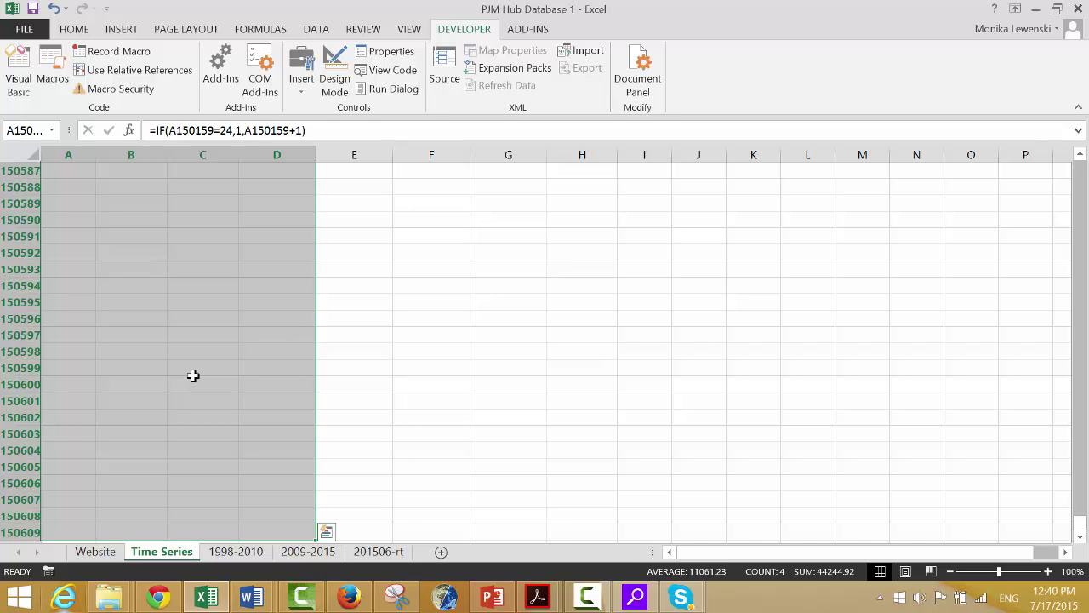
pyautogui.hotkey('ctrl', 'd')
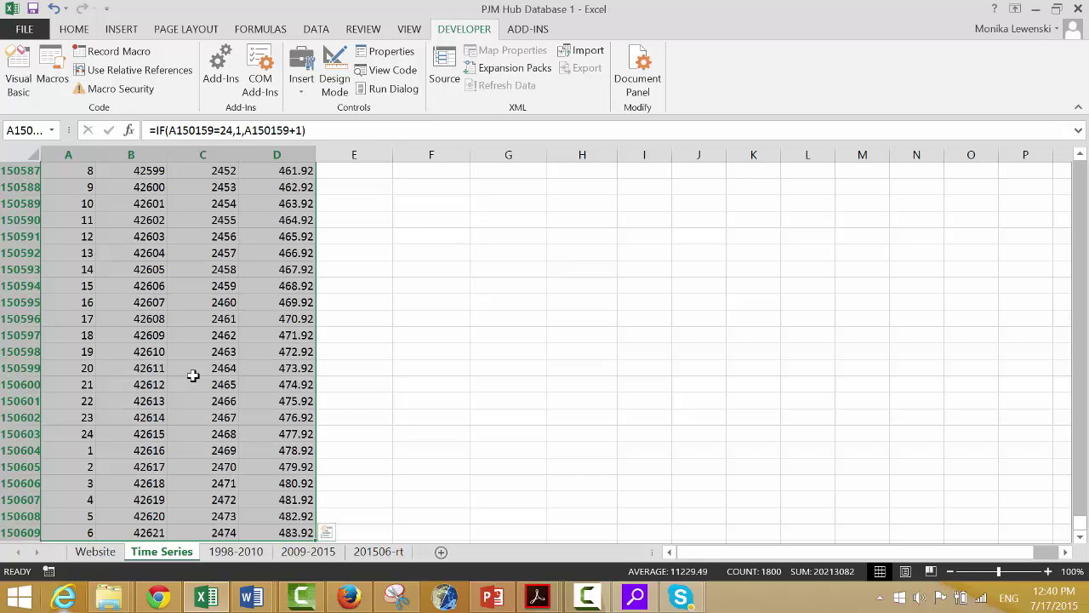
# - Format the Date column from B150159 down to the last filled row as day-month-year dates
pyautogui.press('Up')
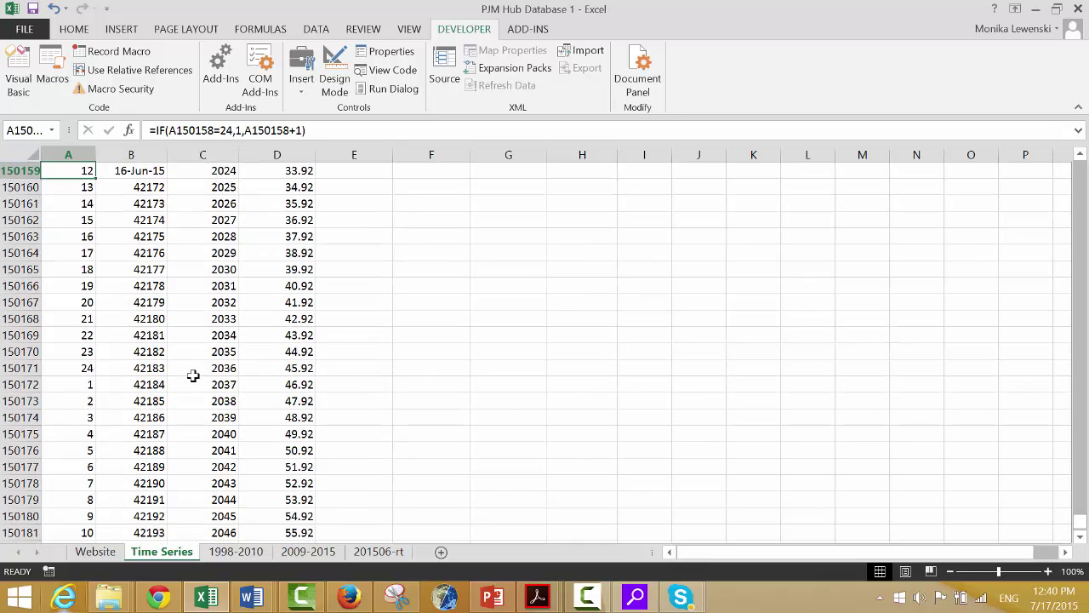
pyautogui.press('Right')
pyautogui.hotkey('ctrl', 'shift', 'Down')
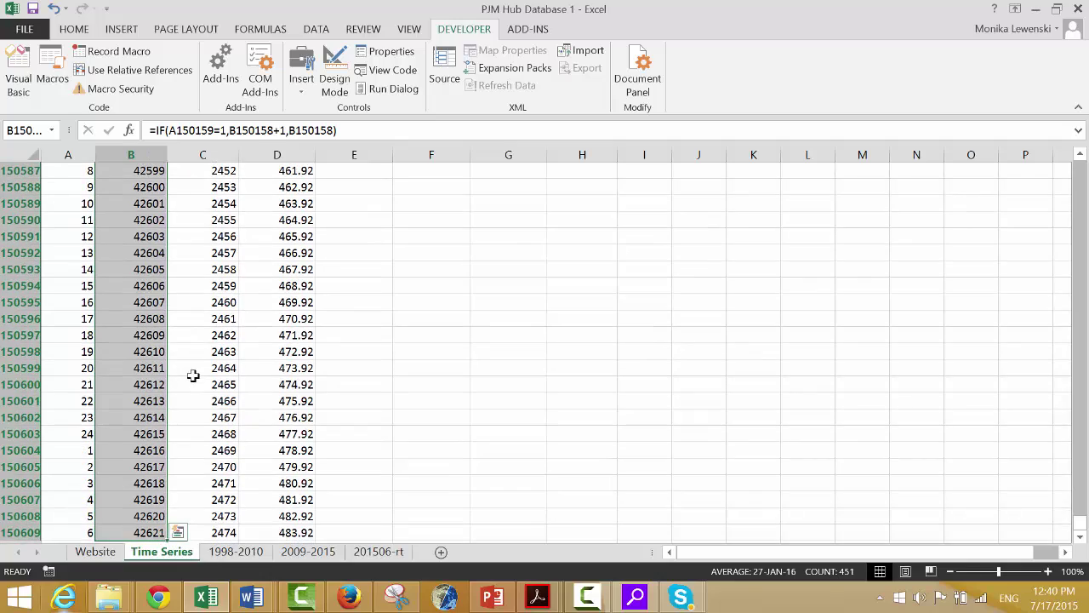
pyautogui.hotkey('ctrl', 'shift', '3')
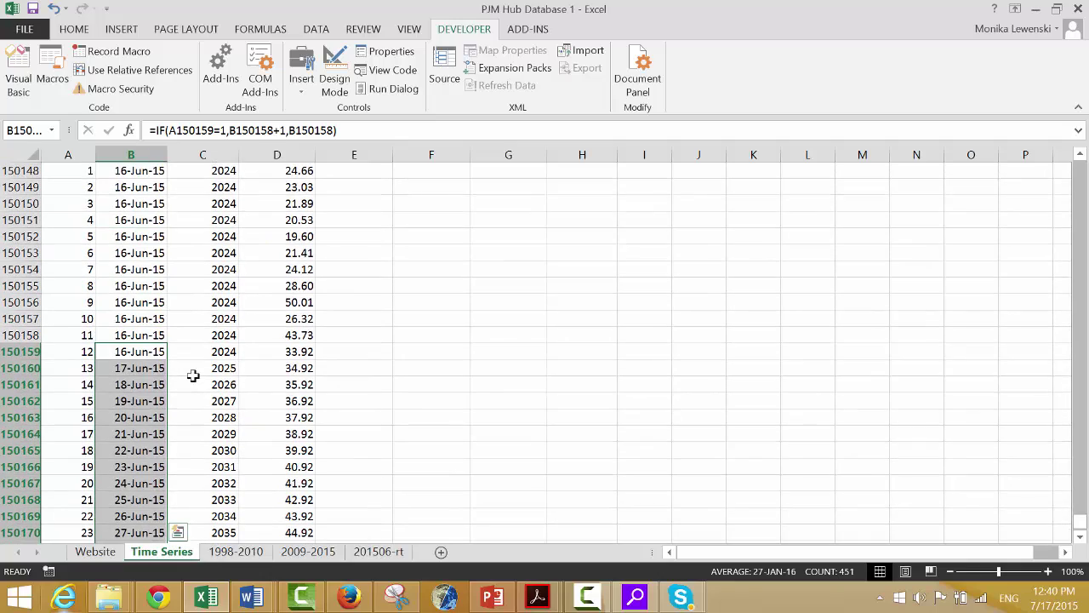
# - Examine the dates and formulas in the Date column, from the first rows and from row 150609 upward
pyautogui.hotkey('ctrl', 'Down')
pyautogui.hotkey('ctrl', 'Up')
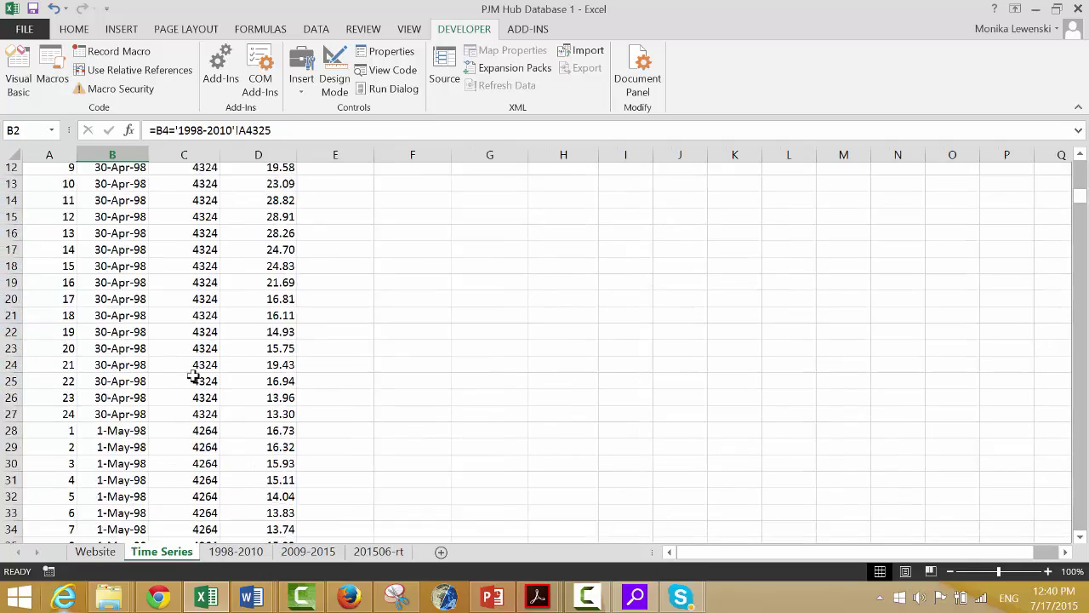
pyautogui.press('Up')
pyautogui.press('Down')
pyautogui.press('Down')
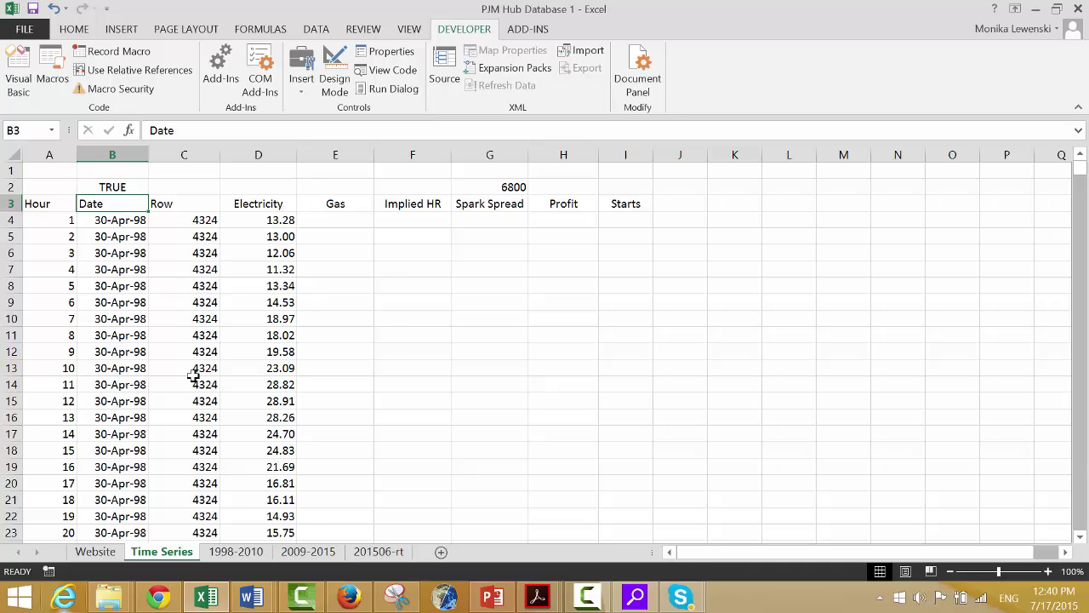
pyautogui.hotkey('ctrl', 'Down')
pyautogui.press('Up')
pyautogui.press('Up')
pyautogui.press('Up')
pyautogui.press('Up')
pyautogui.press('Up')
pyautogui.press('Up')
pyautogui.press('Up')
pyautogui.press('Up')
pyautogui.press('Up')
pyautogui.press('Up')
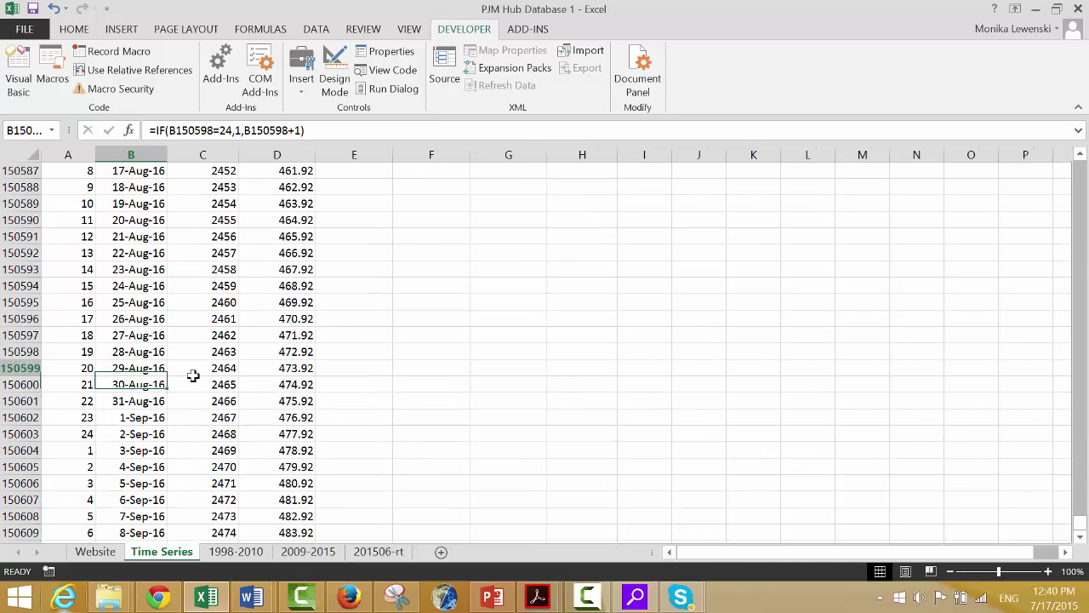
pyautogui.press('Up')
pyautogui.press('Up')
pyautogui.press('Up')
pyautogui.press('Up')
pyautogui.press('Up')
pyautogui.press('Up')
pyautogui.press('Up')
pyautogui.press('Up')
pyautogui.press('Up')
pyautogui.press('Up')
pyautogui.press('Up')
pyautogui.press('Up')
pyautogui.press('Up')
pyautogui.press('Up')
pyautogui.press('Up')
pyautogui.press('Up')
pyautogui.press('Up')
pyautogui.press('Up')
pyautogui.press('Up')
pyautogui.press('Up')
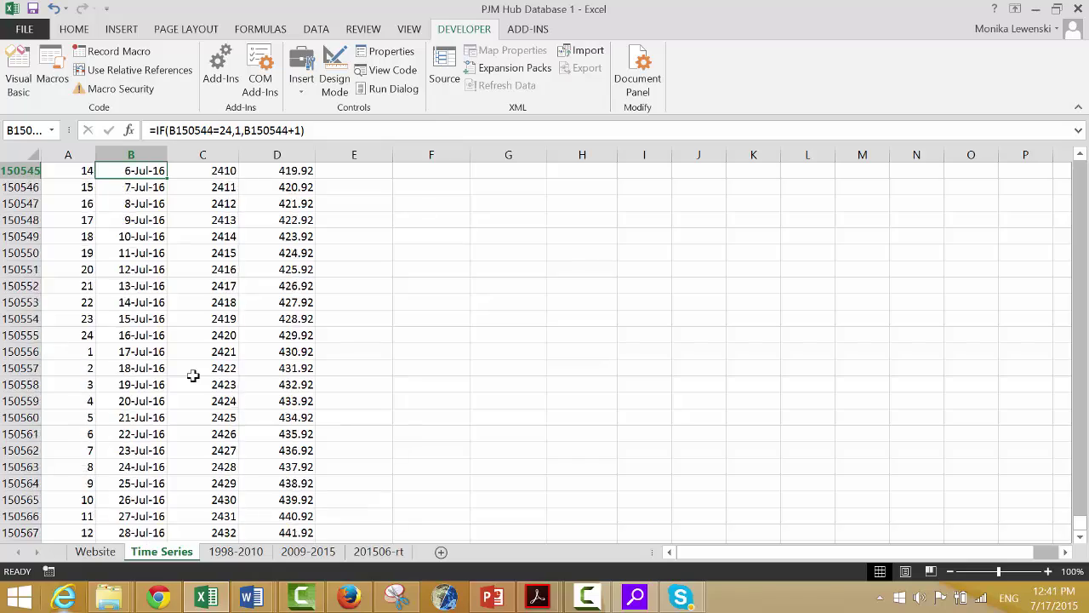
pyautogui.press('Up')
pyautogui.press('Up')
pyautogui.press('Up')
pyautogui.press('Up')
pyautogui.press('Up')
pyautogui.press('Up')
pyautogui.press('Up')
pyautogui.press('Up')
pyautogui.press('Up')
pyautogui.press('Up')
pyautogui.press('Up')
pyautogui.press('Up')
pyautogui.press('Up')
pyautogui.press('Up')
pyautogui.press('Up')
pyautogui.press('Up')
pyautogui.press('Up')
pyautogui.press('Up')
pyautogui.press('Up')
pyautogui.press('Up')
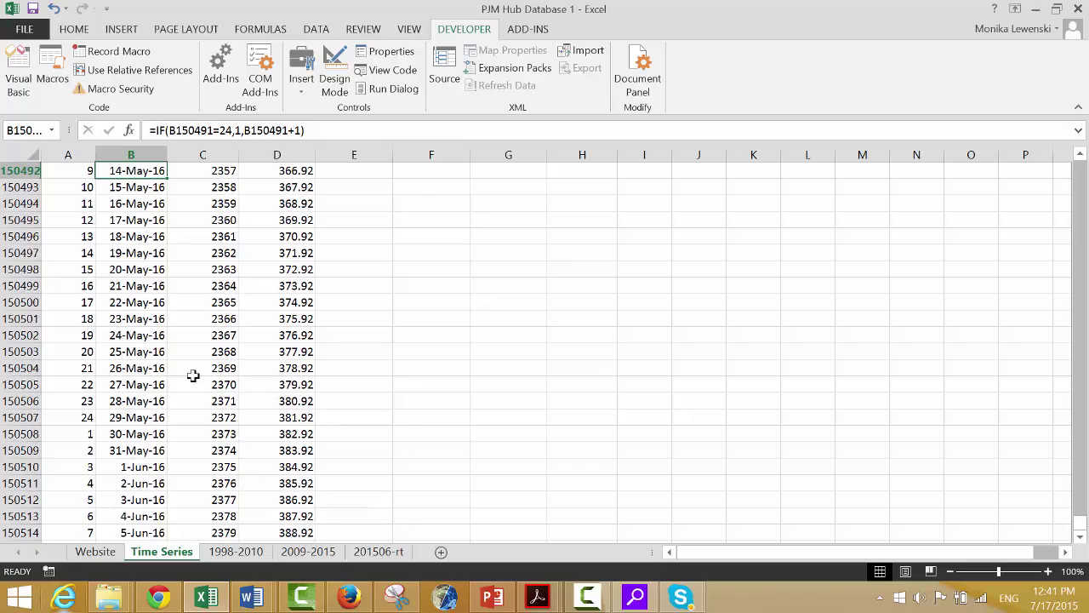
# - Inspect the original Electricity price formula in cell D5, near the start of the hourly series
pyautogui.hotkey('ctrl', 'Down')
pyautogui.hotkey('ctrl', 'Up')
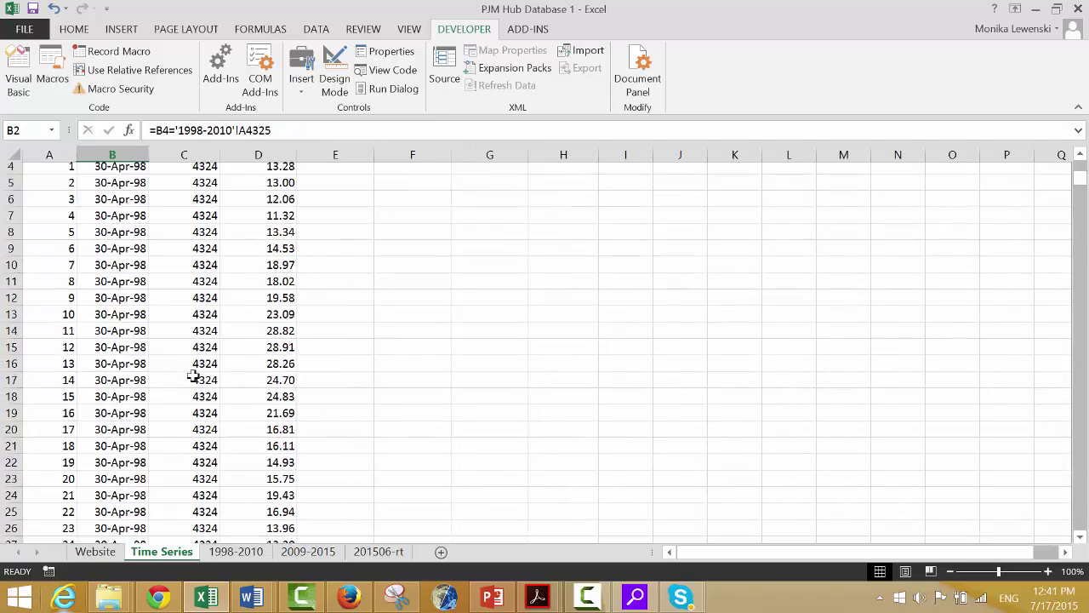
pyautogui.press('Down')
pyautogui.press('Down')
pyautogui.press('Down')
pyautogui.press('Right')
pyautogui.press('Right')
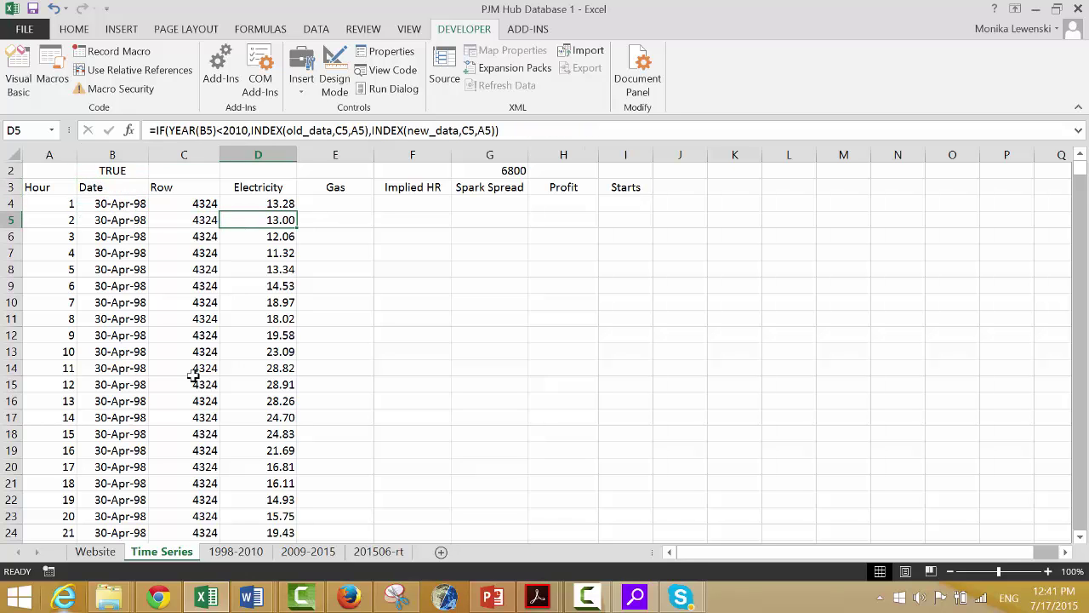
pyautogui.press('Left')
pyautogui.press('Right')
# - Examine the filled formulas in the Electricity column, from row 150609 upward to row 150386
pyautogui.hotkey('ctrl', 'Down')
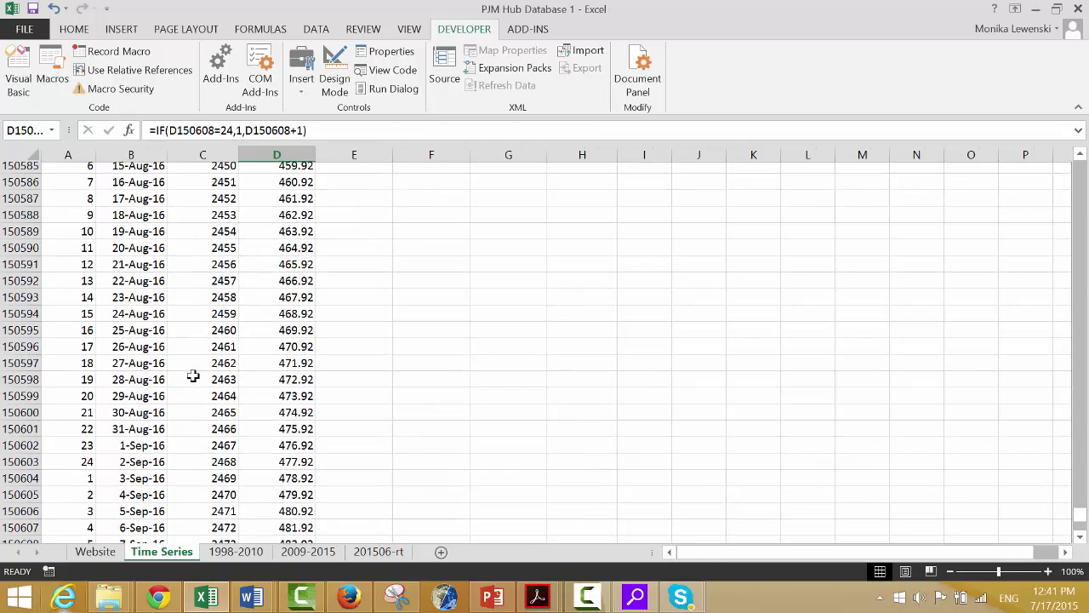
pyautogui.hotkey('ctrl', 'Up')
pyautogui.hotkey('ctrl', 'Down')
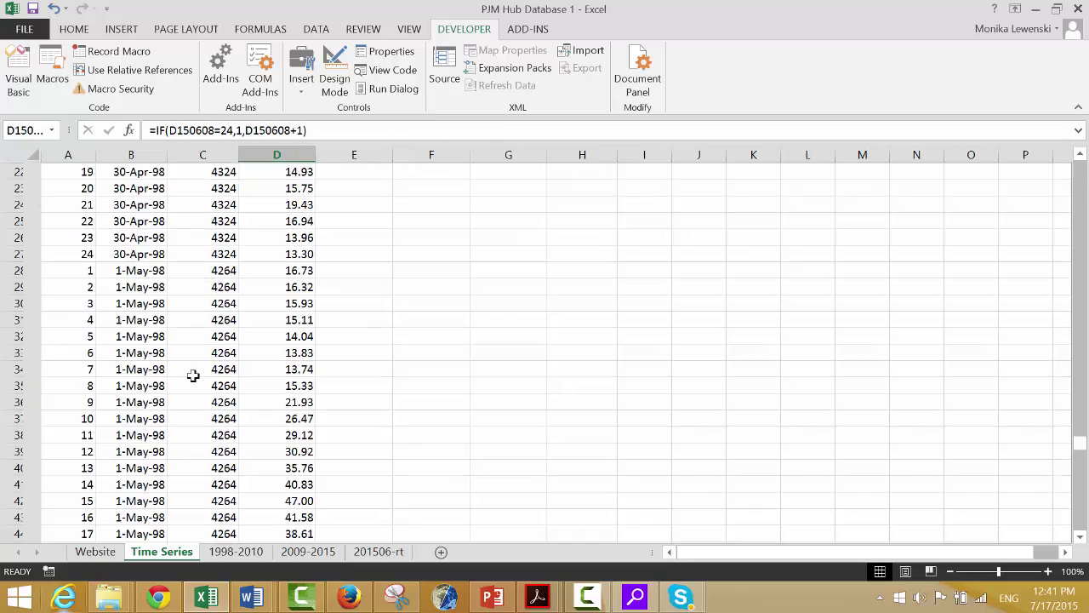
pyautogui.press('Up')
pyautogui.press('Up')
pyautogui.press('Up')
pyautogui.press('Up')
pyautogui.press('Up')
pyautogui.press('Up')
pyautogui.press('Up')
pyautogui.press('Up')
pyautogui.press('Up')
pyautogui.press('Up')
pyautogui.press('Up')
pyautogui.press('Up')
pyautogui.press('Up')
pyautogui.press('Up')
pyautogui.press('Up')
pyautogui.press('Up')
pyautogui.press('Up')
pyautogui.press('Up')
pyautogui.press('Up')
pyautogui.press('Up')
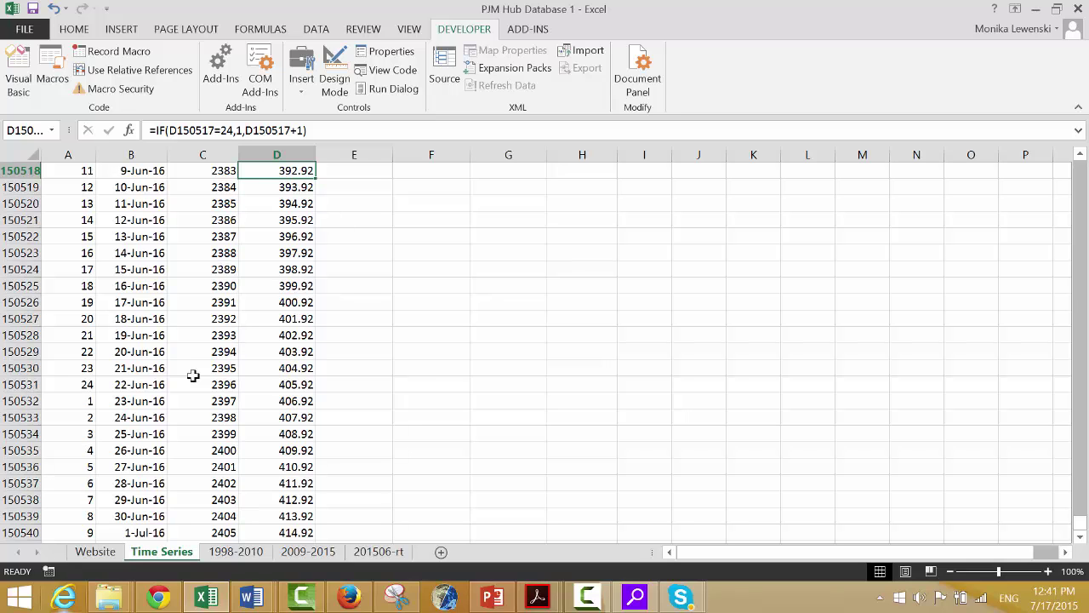
pyautogui.press('Up')
pyautogui.press('Up')
pyautogui.press('Up')
pyautogui.press('Up')
pyautogui.press('Up')
pyautogui.press('Up')
pyautogui.press('Up')
pyautogui.press('Up')
pyautogui.press('Up')
pyautogui.press('Up')
pyautogui.press('Up')
pyautogui.press('Up')
pyautogui.press('Up')
pyautogui.press('Up')
pyautogui.press('Up')
pyautogui.press('Up')
pyautogui.press('Up')
pyautogui.press('Up')
pyautogui.press('Up')
pyautogui.press('Up')
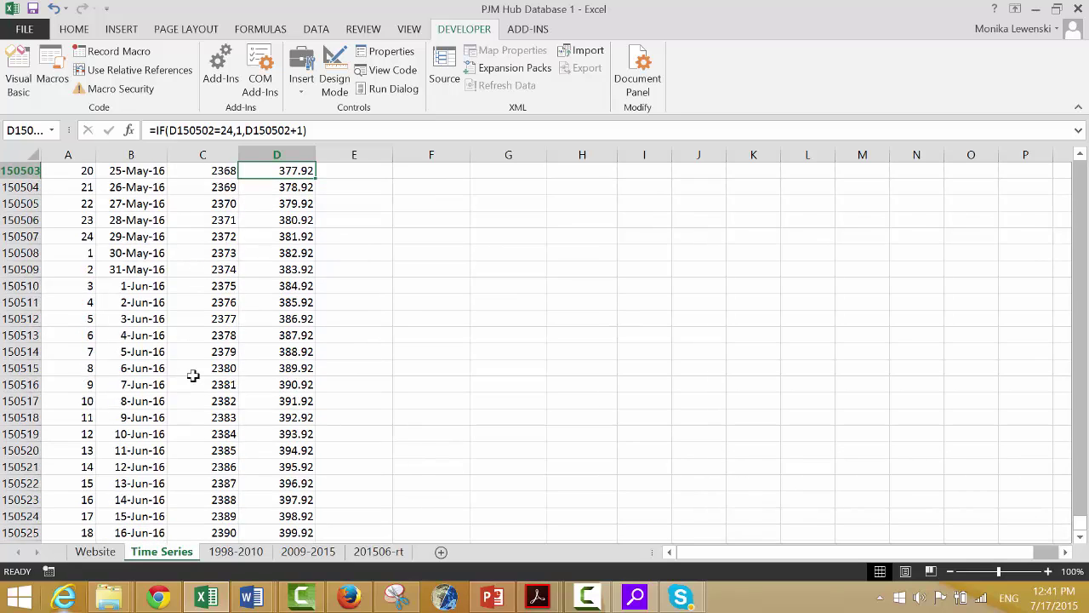
pyautogui.press('Up')
pyautogui.press('Up')
pyautogui.press('Up')
pyautogui.press('Up')
pyautogui.press('Up')
pyautogui.press('Up')
pyautogui.press('Up')
pyautogui.press('Up')
pyautogui.press('Up')
pyautogui.press('Up')
pyautogui.press('Up')
pyautogui.press('Up')
pyautogui.press('Up')
pyautogui.press('Up')
pyautogui.press('Up')
pyautogui.press('Up')
pyautogui.press('Up')
pyautogui.press('Up')
pyautogui.press('Up')
pyautogui.press('Up')
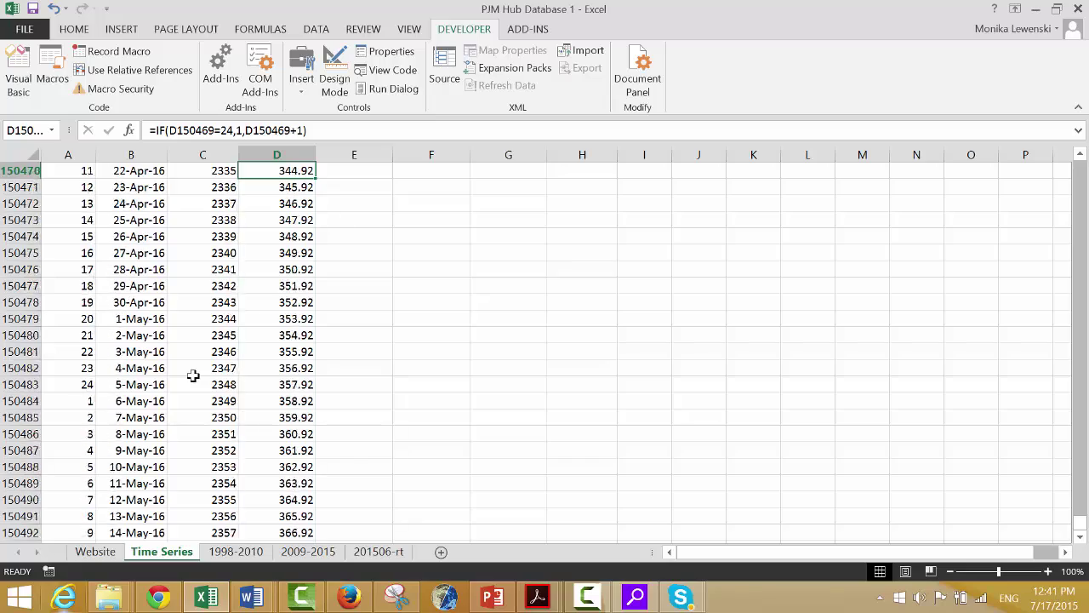
pyautogui.press('Up')
pyautogui.press('Up')
pyautogui.press('Up')
pyautogui.press('Up')
pyautogui.press('Up')
pyautogui.press('Up')
pyautogui.press('Up')
pyautogui.press('Up')
pyautogui.press('Up')
pyautogui.press('Up')
pyautogui.press('Up')
pyautogui.press('Up')
pyautogui.press('Up')
pyautogui.press('Up')
pyautogui.press('Up')
pyautogui.press('Up')
pyautogui.press('Up')
pyautogui.press('Up')
pyautogui.press('Up')
pyautogui.press('Up')
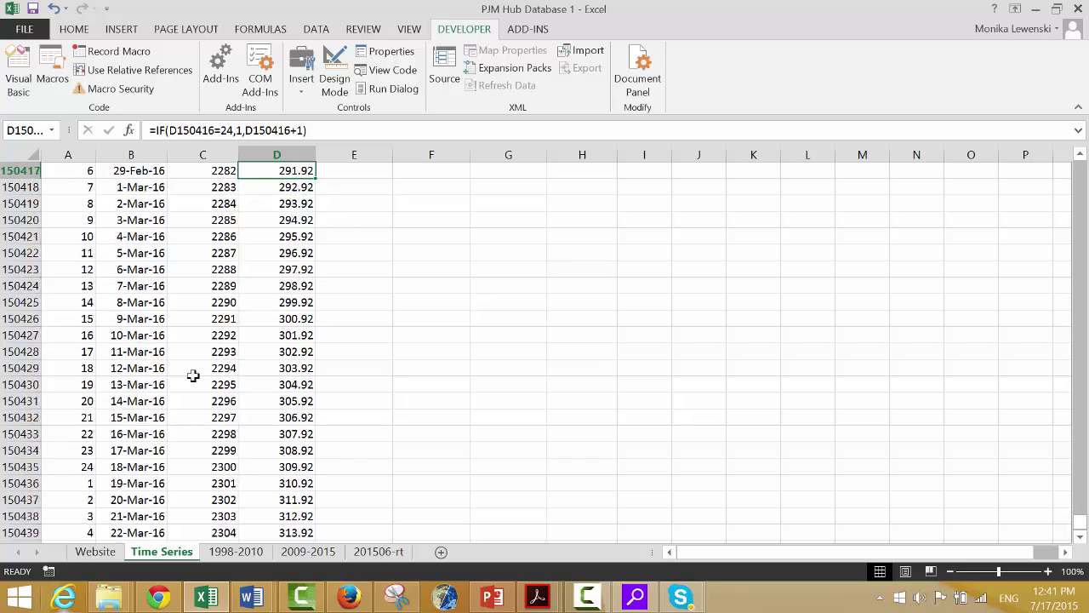
pyautogui.press('Up')
pyautogui.press('Up')
pyautogui.press('Up')
pyautogui.press('Up')
pyautogui.press('Up')
pyautogui.press('Up')
pyautogui.press('Up')
pyautogui.press('Up')
pyautogui.press('Up')
pyautogui.press('Up')
pyautogui.press('Up')
pyautogui.press('Up')
pyautogui.press('Up')
pyautogui.press('Up')
pyautogui.press('Up')
pyautogui.press('Up')
pyautogui.press('Up')
pyautogui.press('Up')
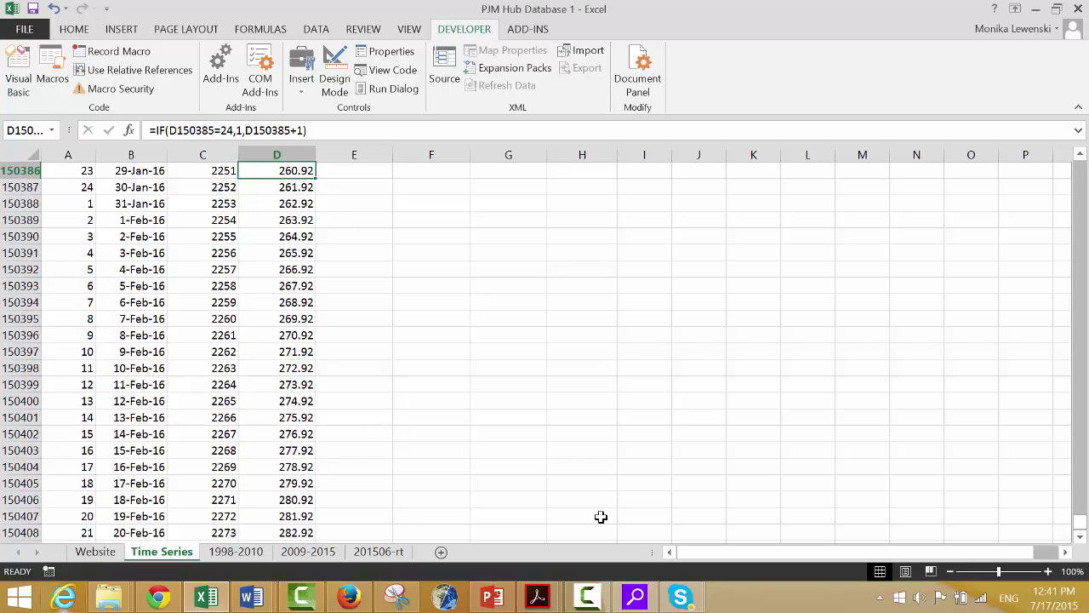
pyautogui.click(586, 599)
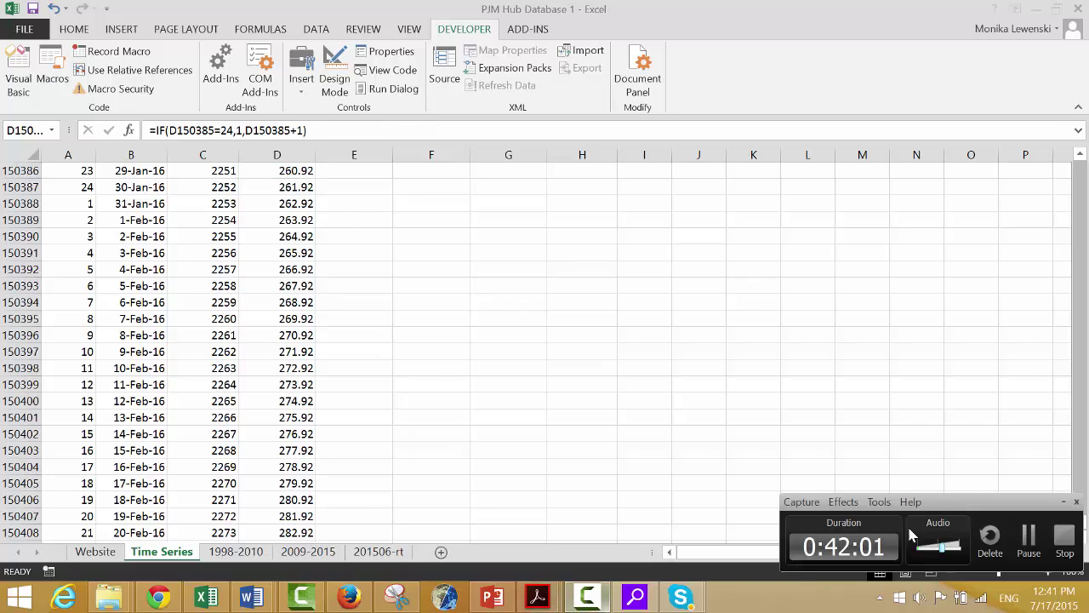